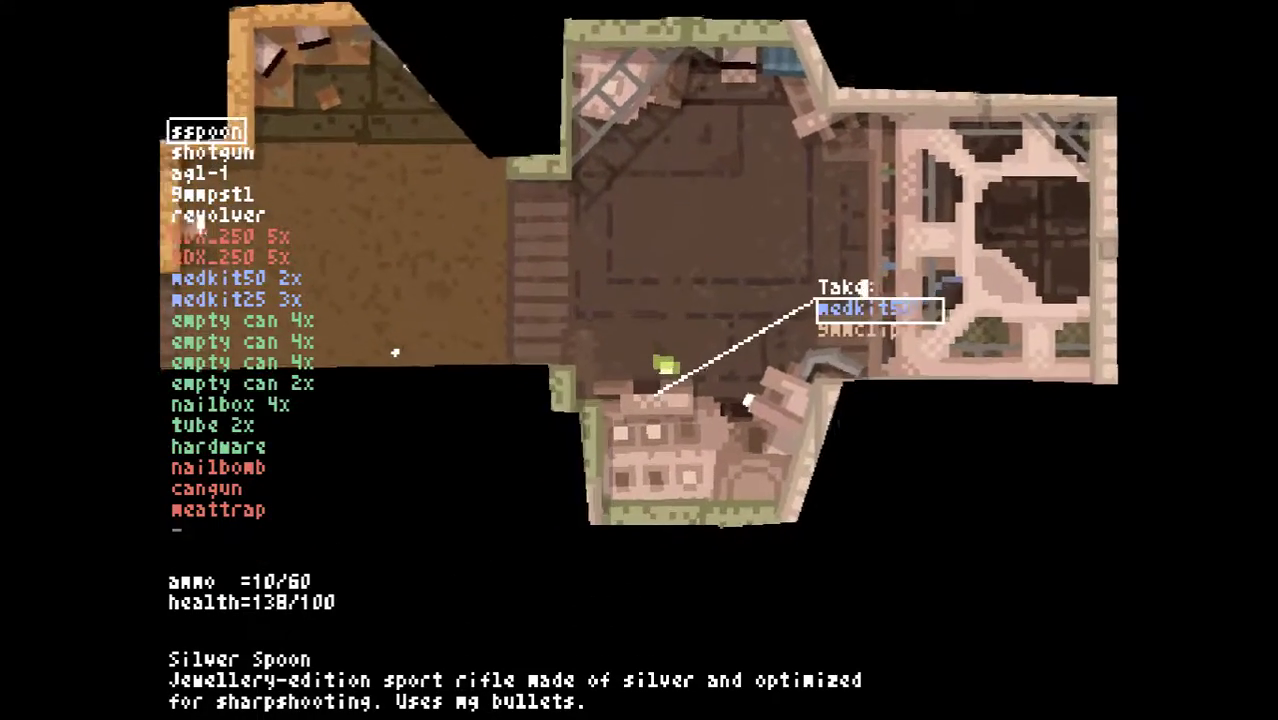
Take the medkit50 and walk west through the room and back east
key("Return")
key("Up")
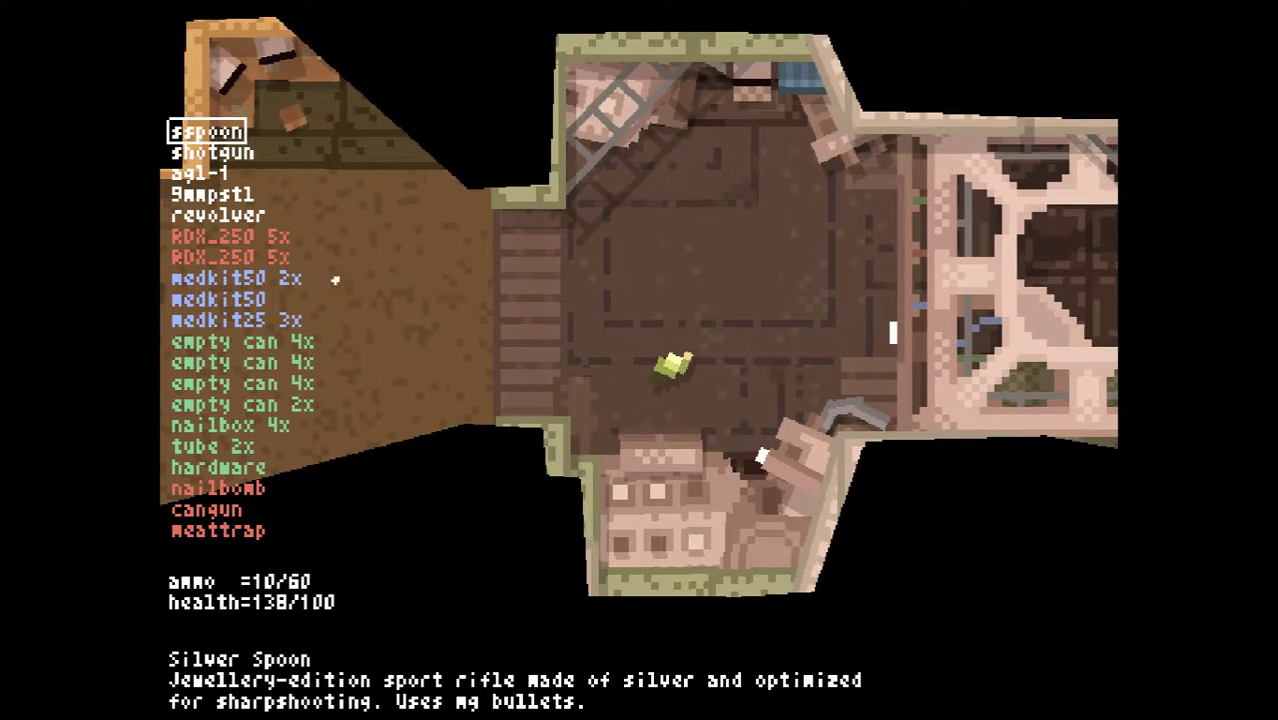
key("a")
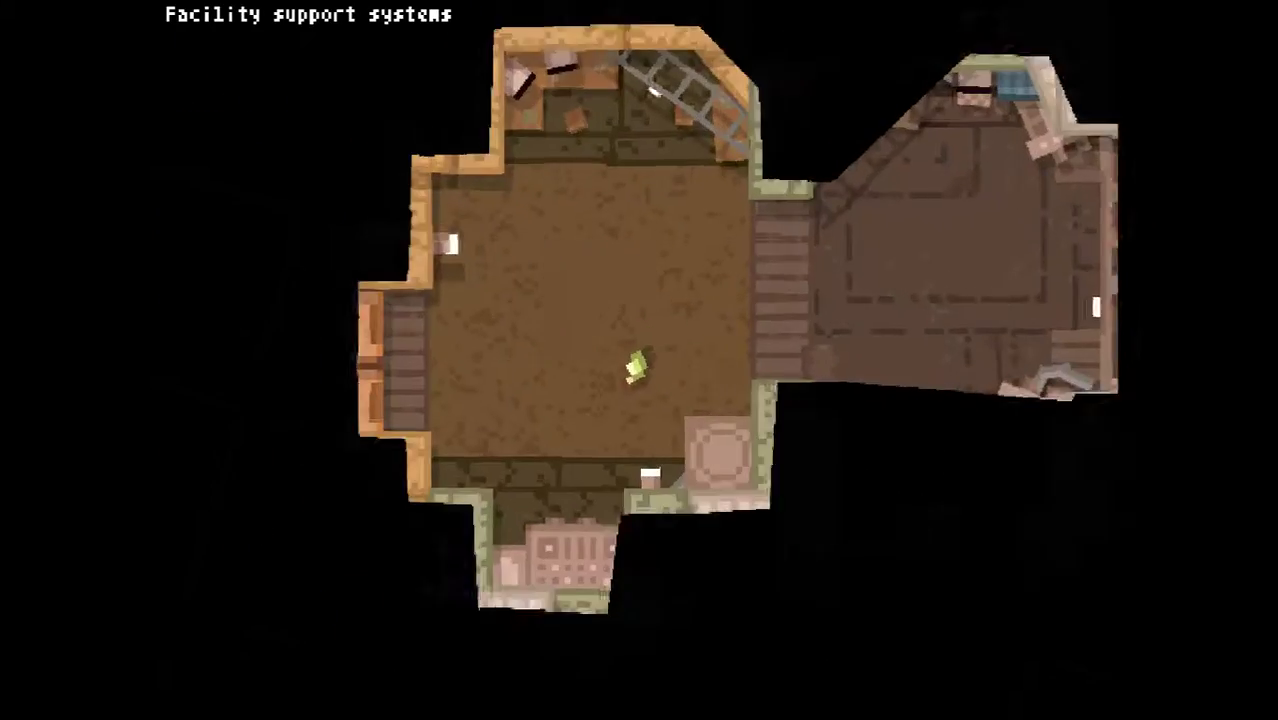
key("i")
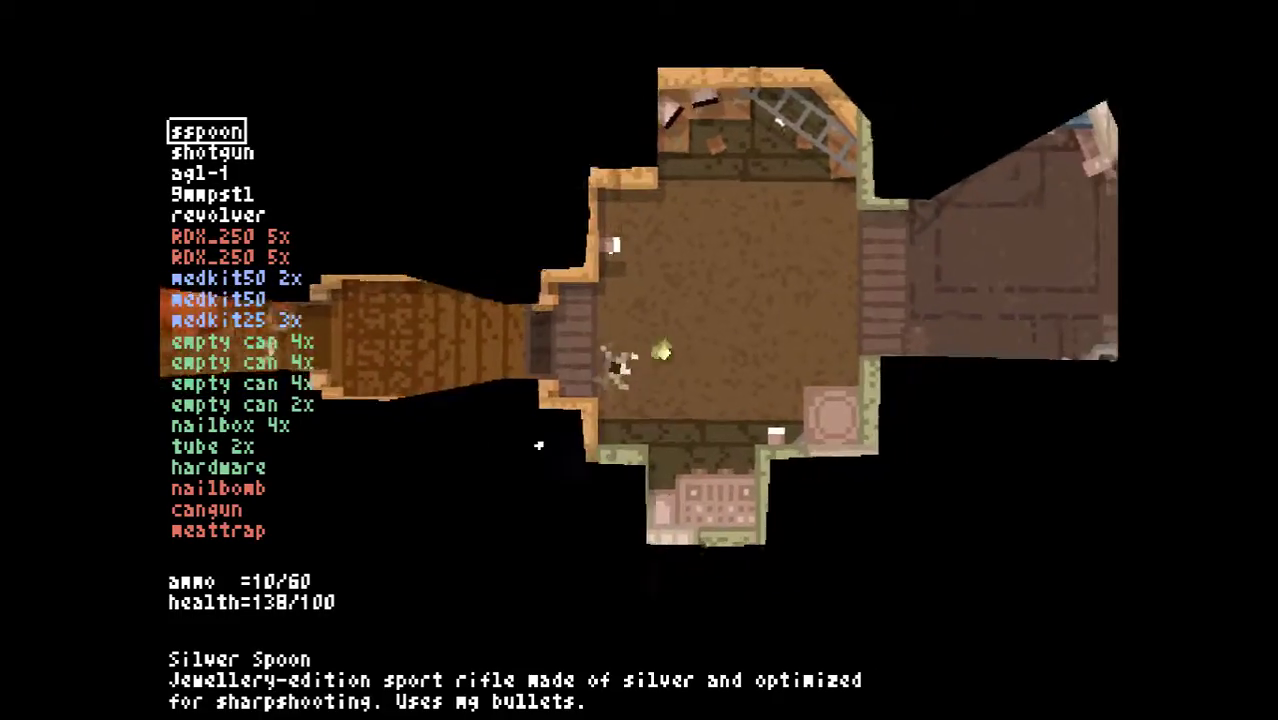
Equip the shotgun, go east through the doorway and shoot the enemy
key("Down")
key("d")
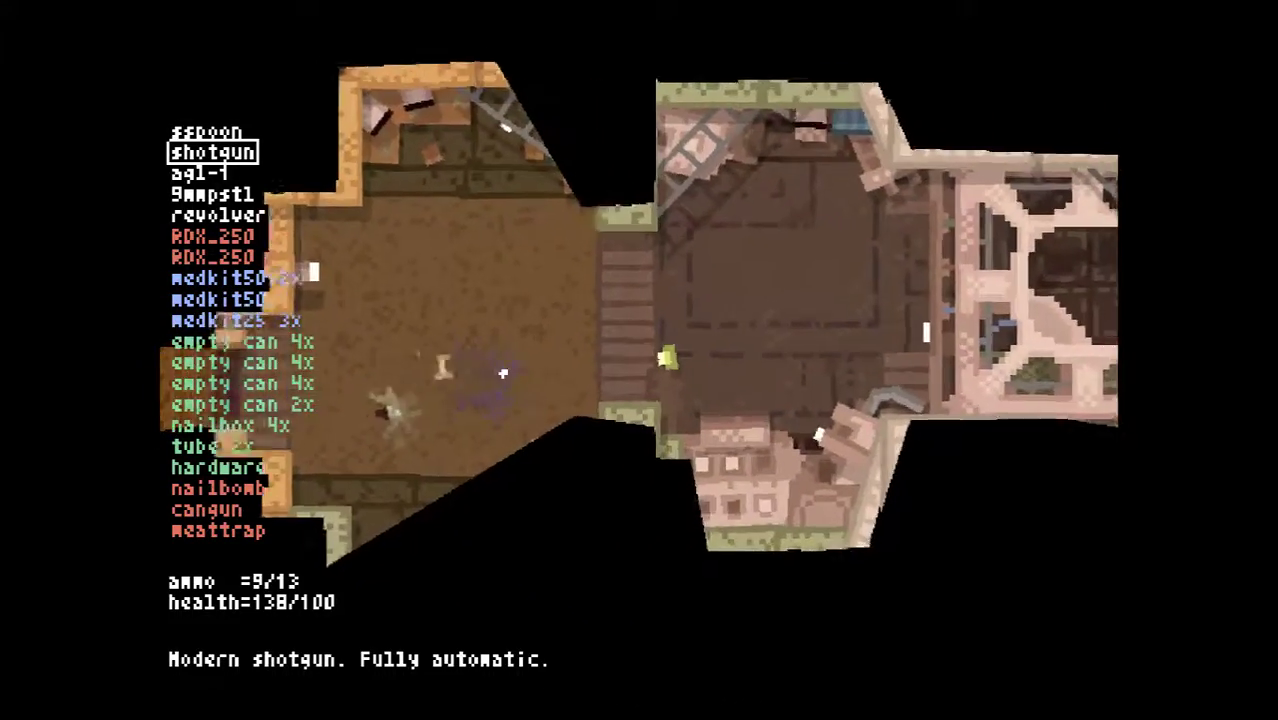
key("d")
left_click(488, 385)
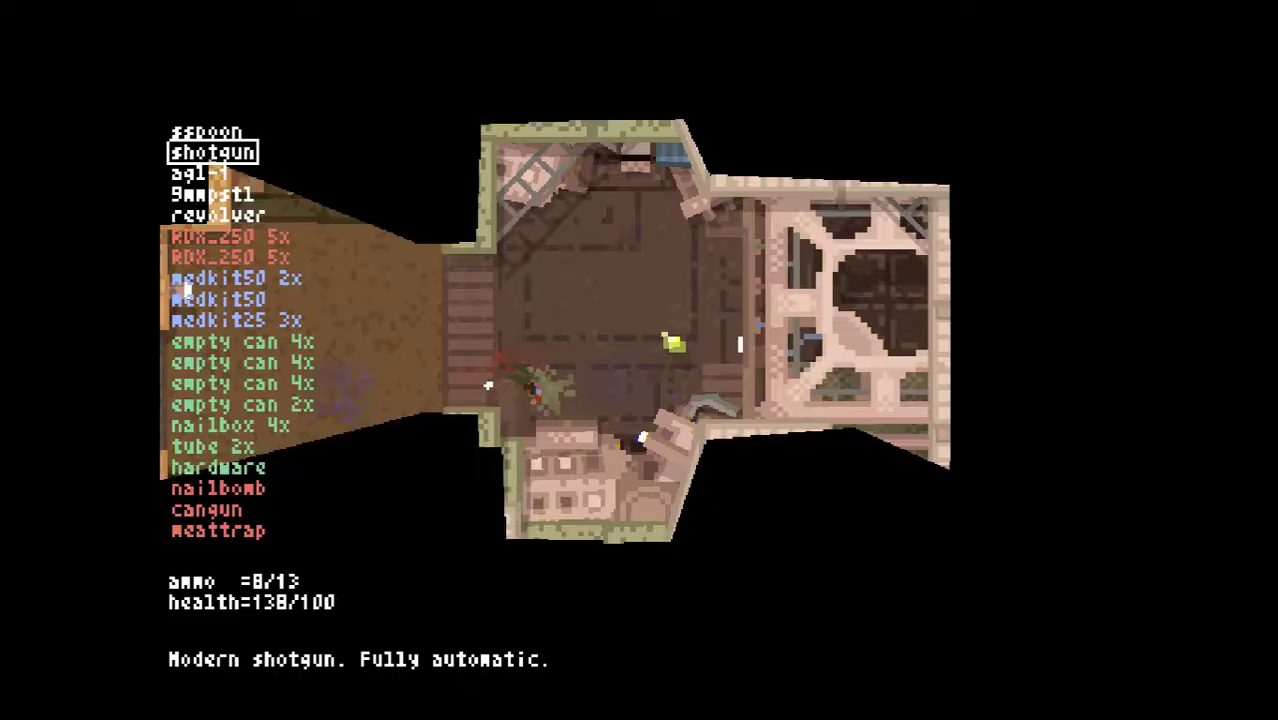
Reload the shotgun in the west room and switch back to the Silver Spoon rifle
key("a")
key("w")
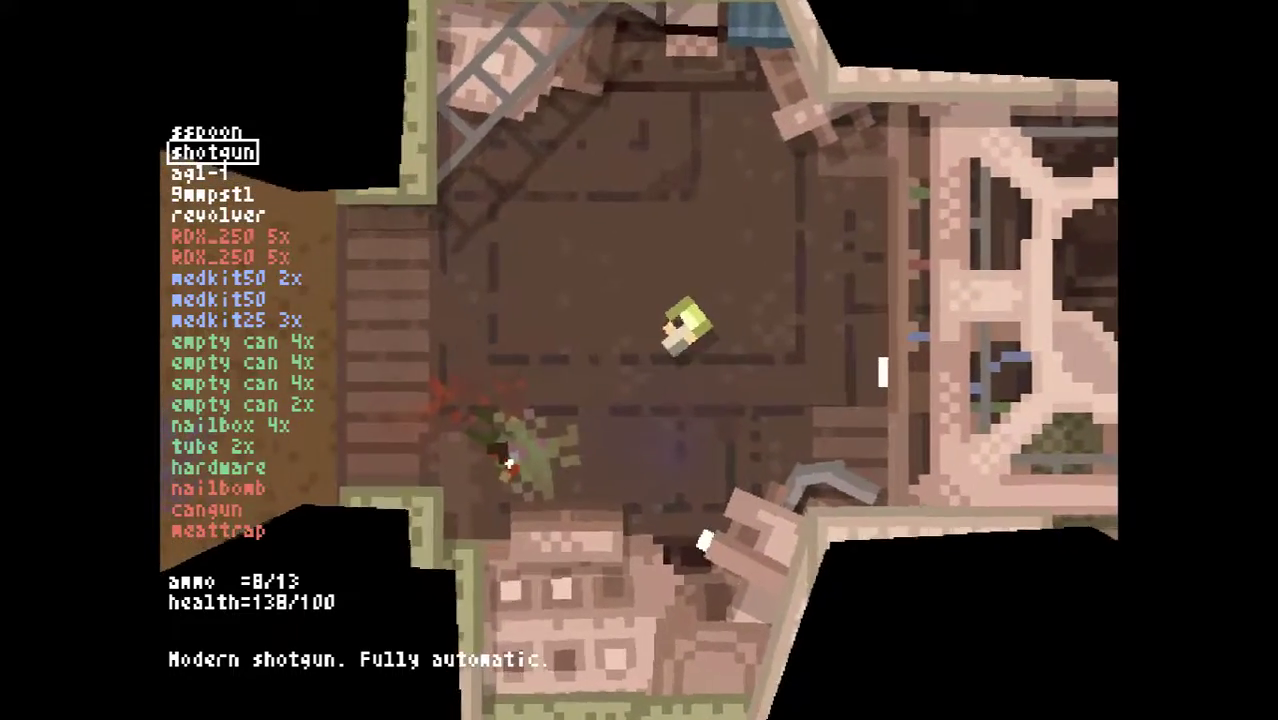
key("a")
key("r")
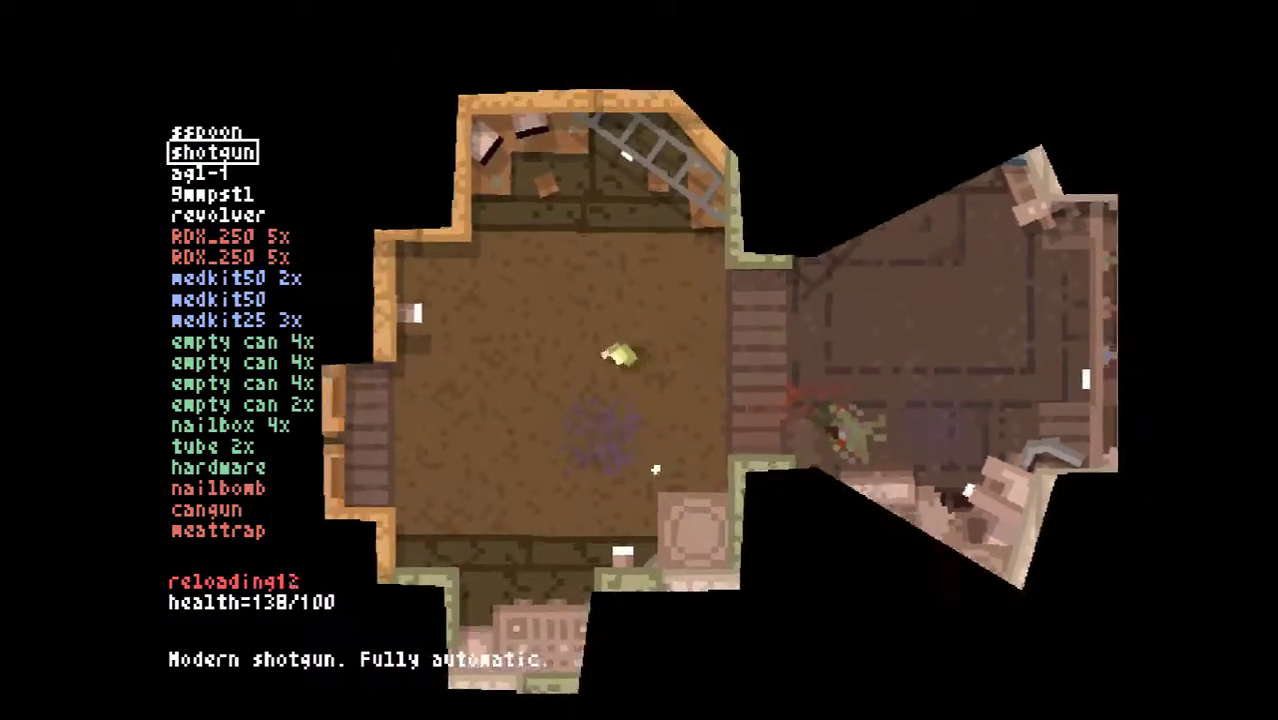
key("a")
key("a")
scroll(533, 341, "up", 1)
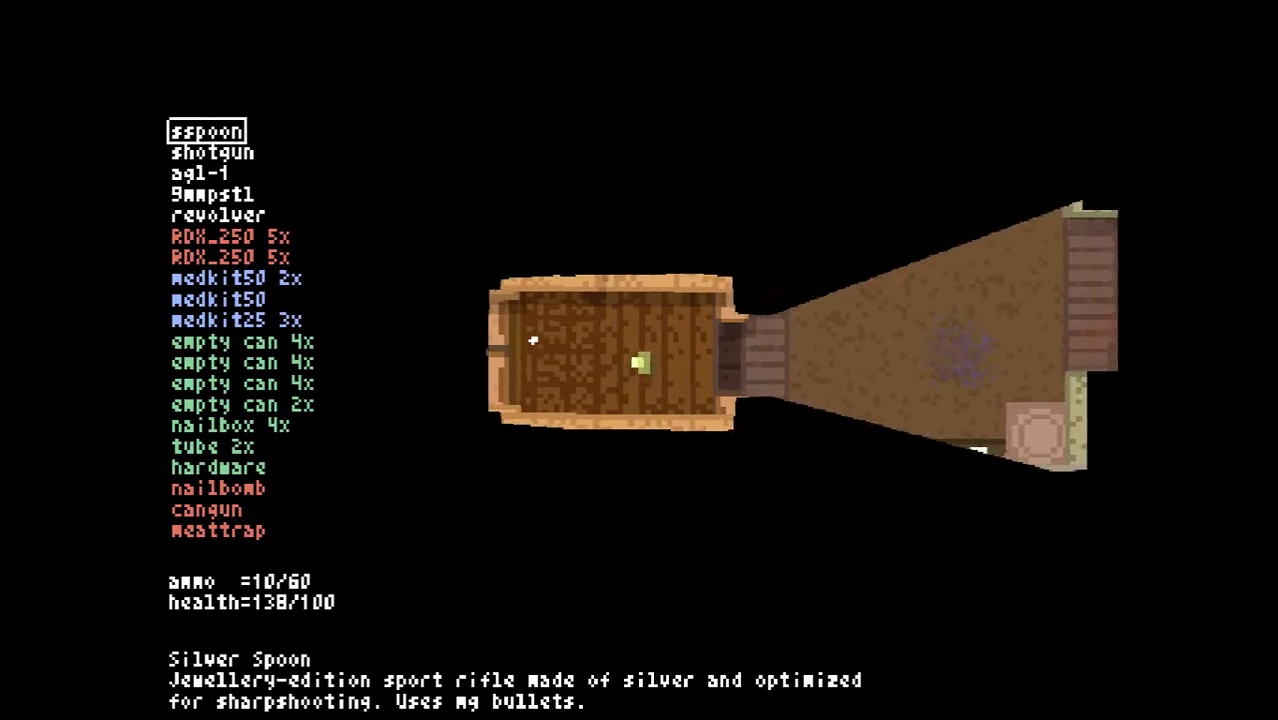
key("a")
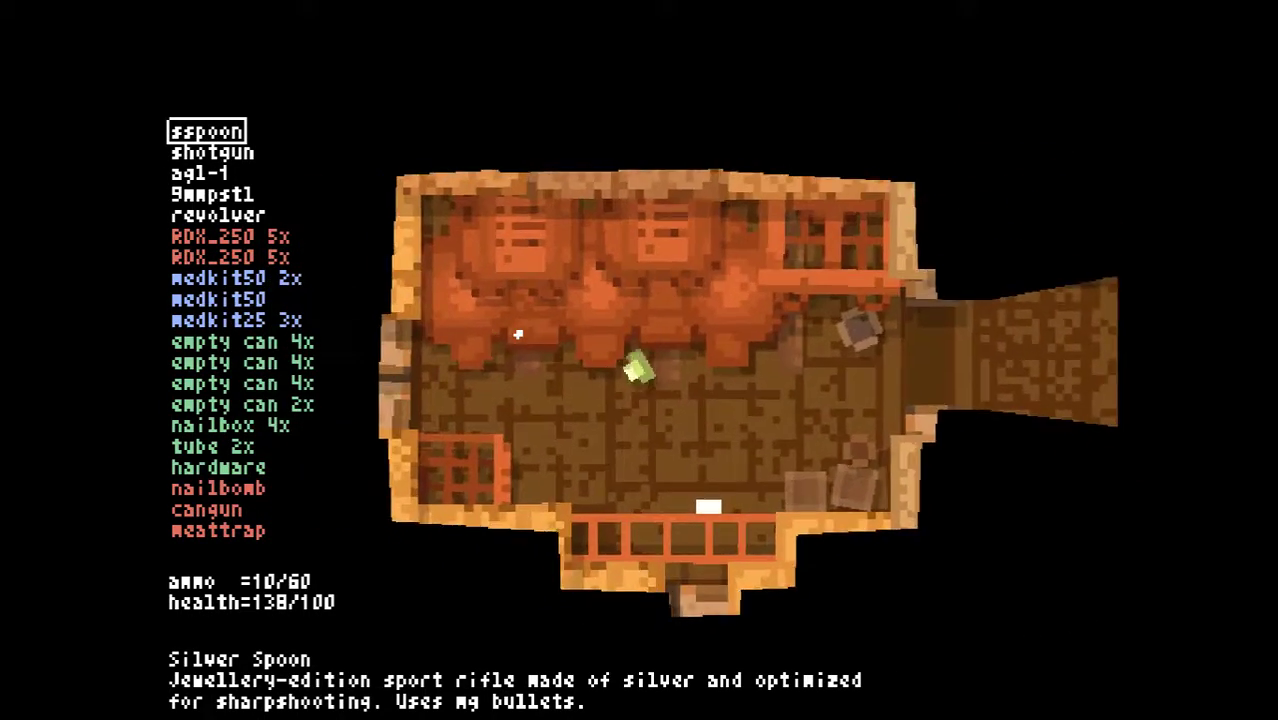
Walk south down the wide corridor, then north through the room into the left side corridor
key("s")
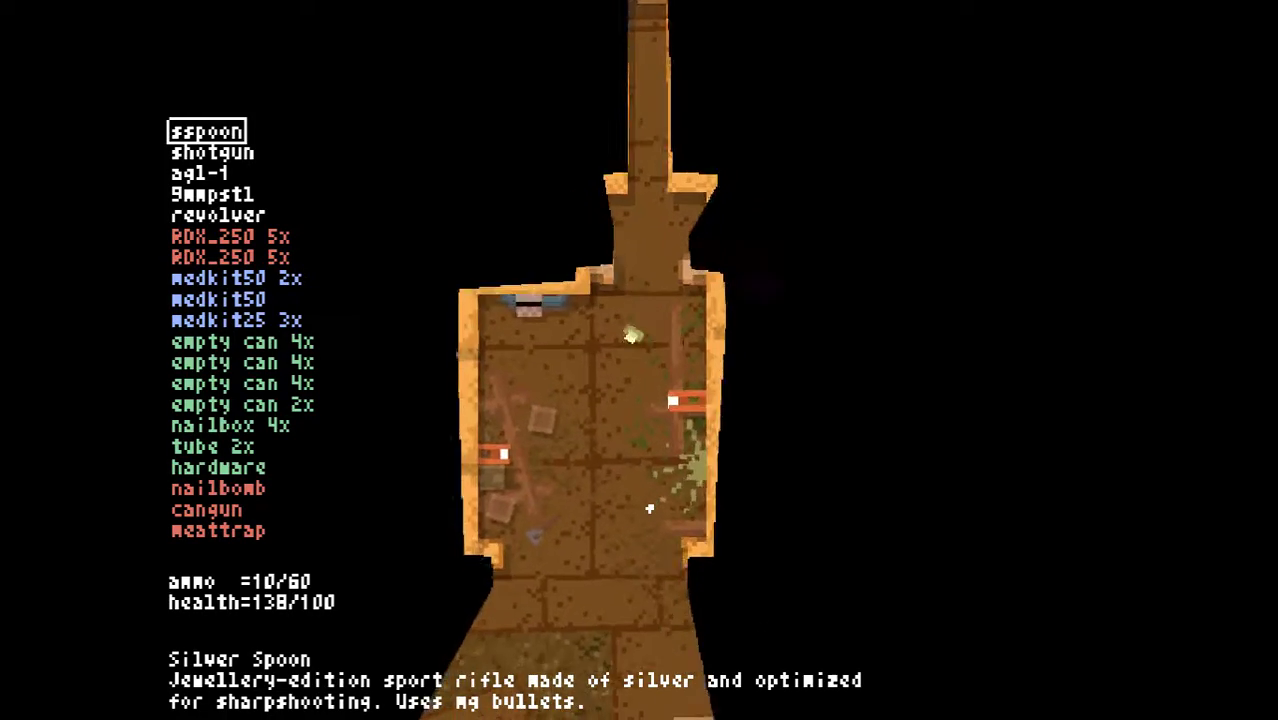
key("s")
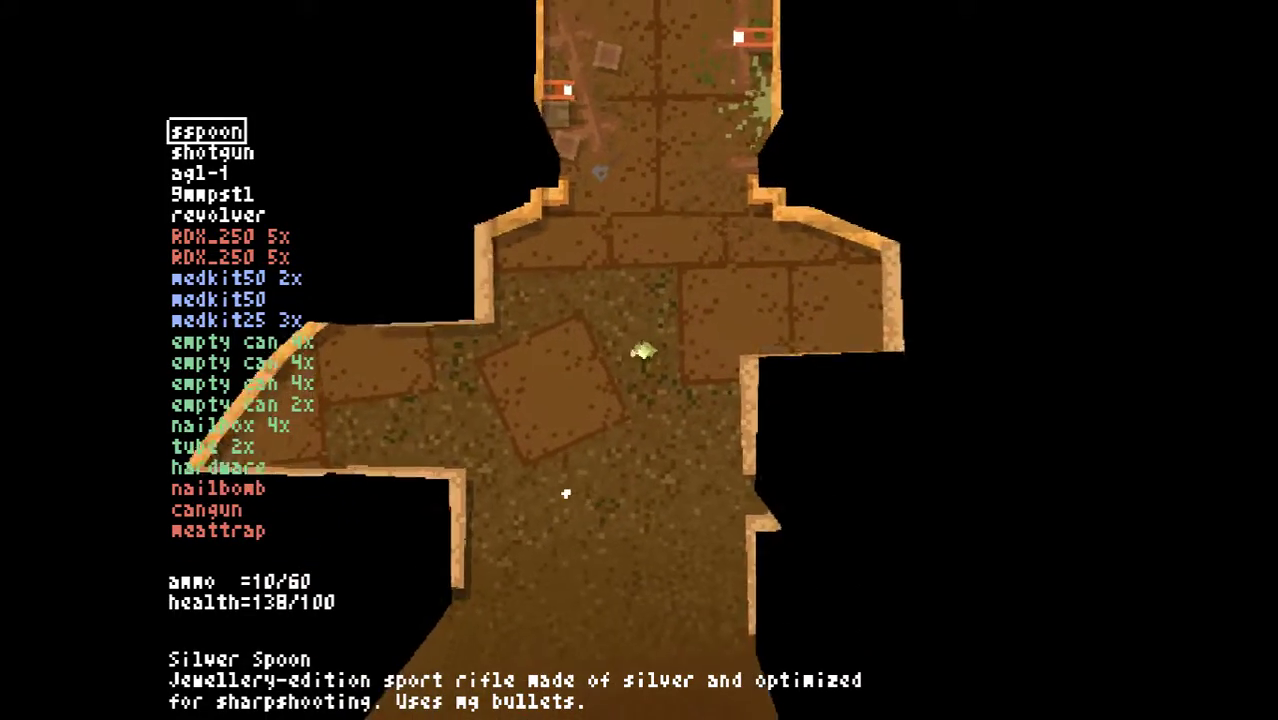
key("s")
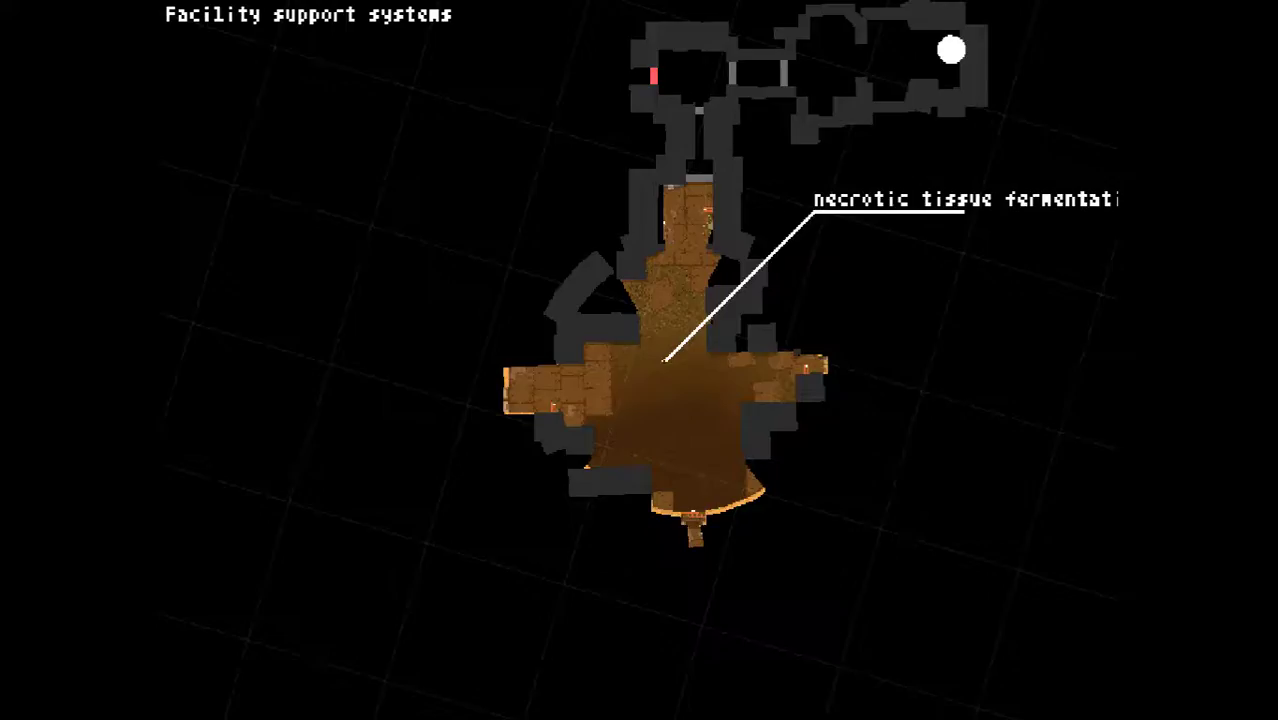
key("w")
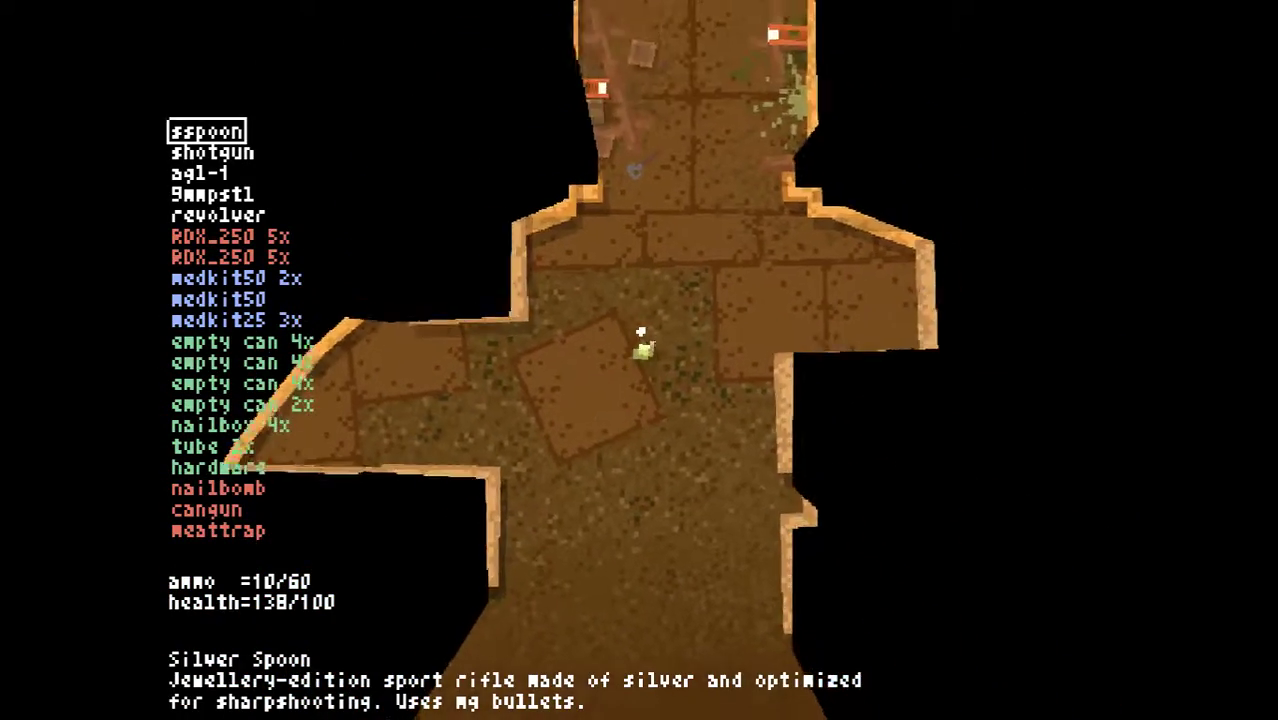
key("w")
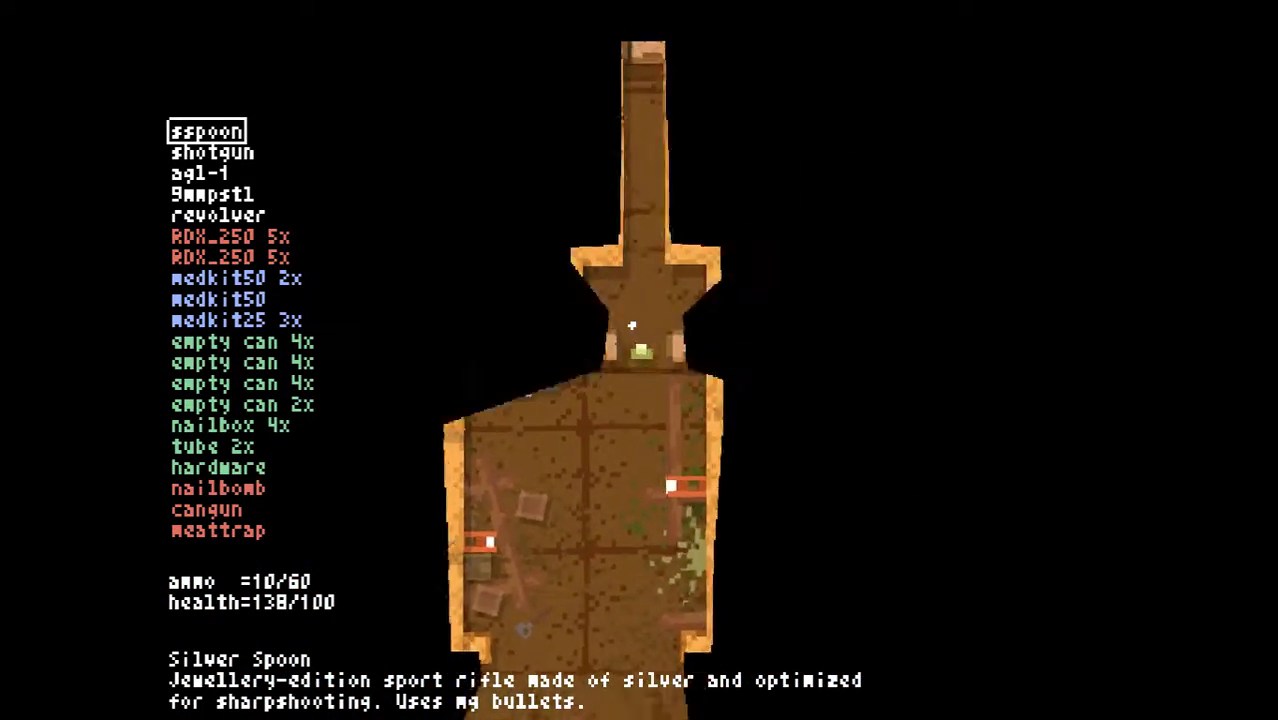
key("w")
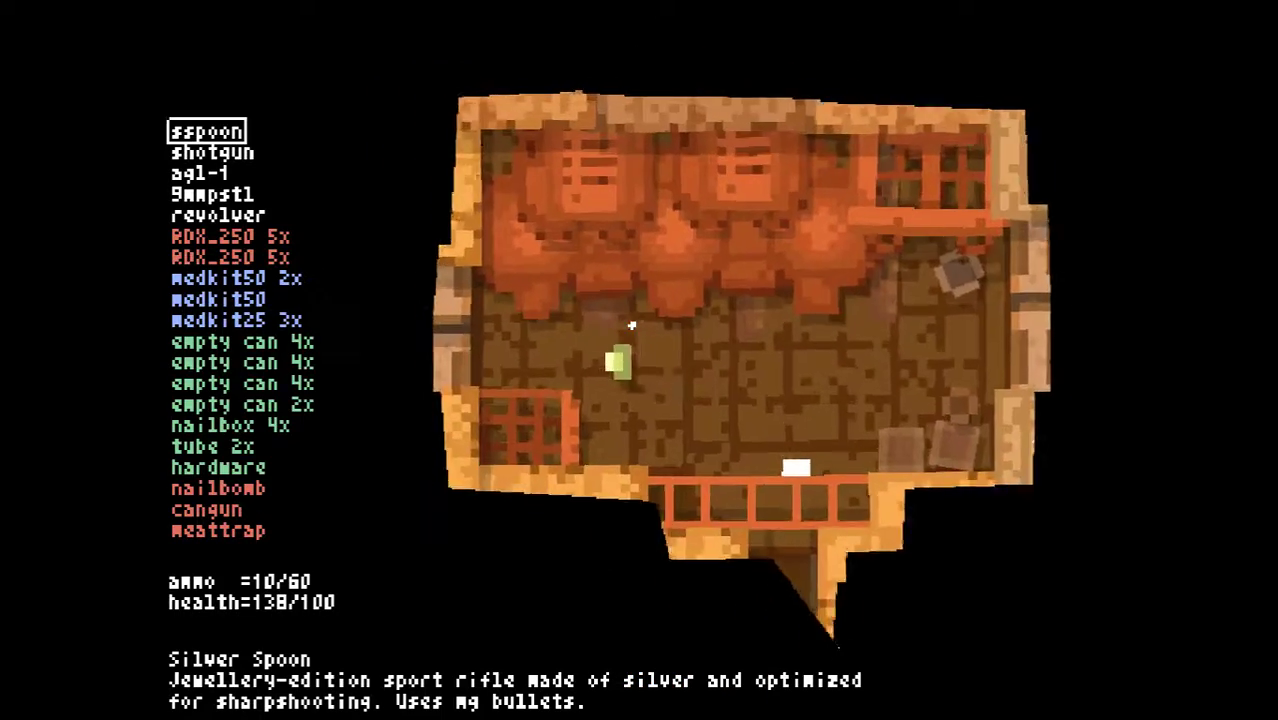
key("w")
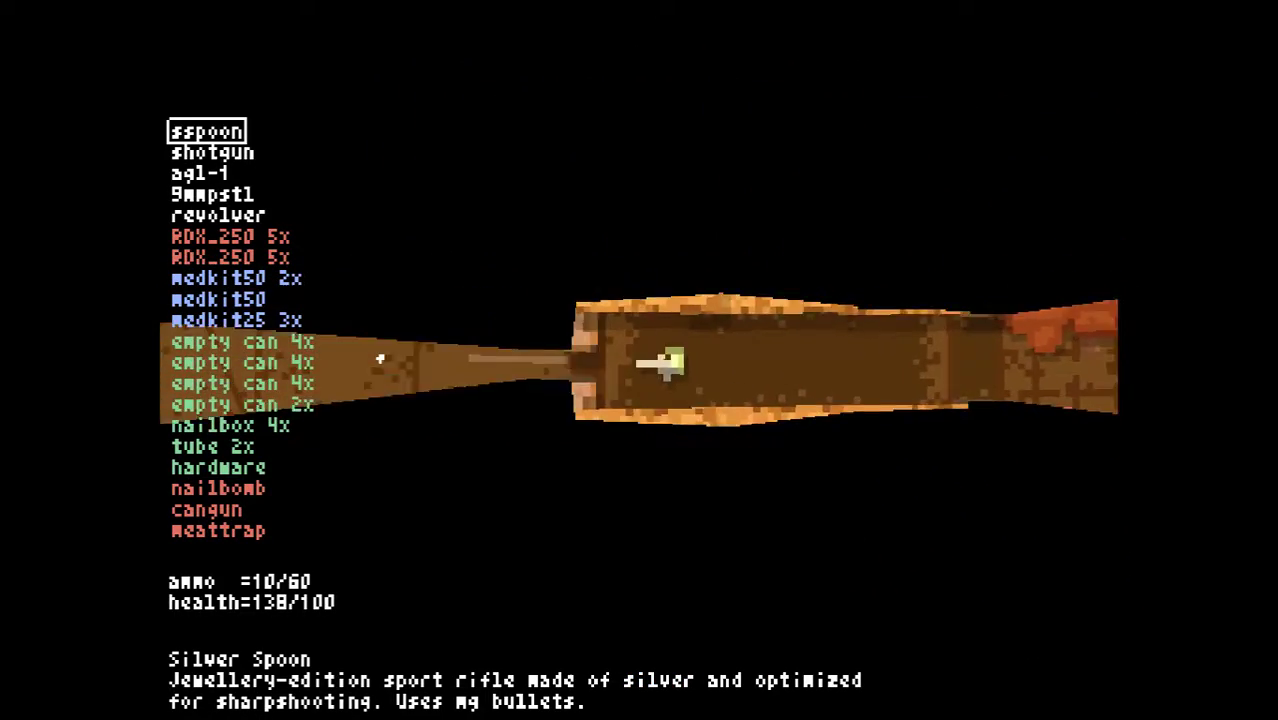
scroll(585, 243, "down", 1)
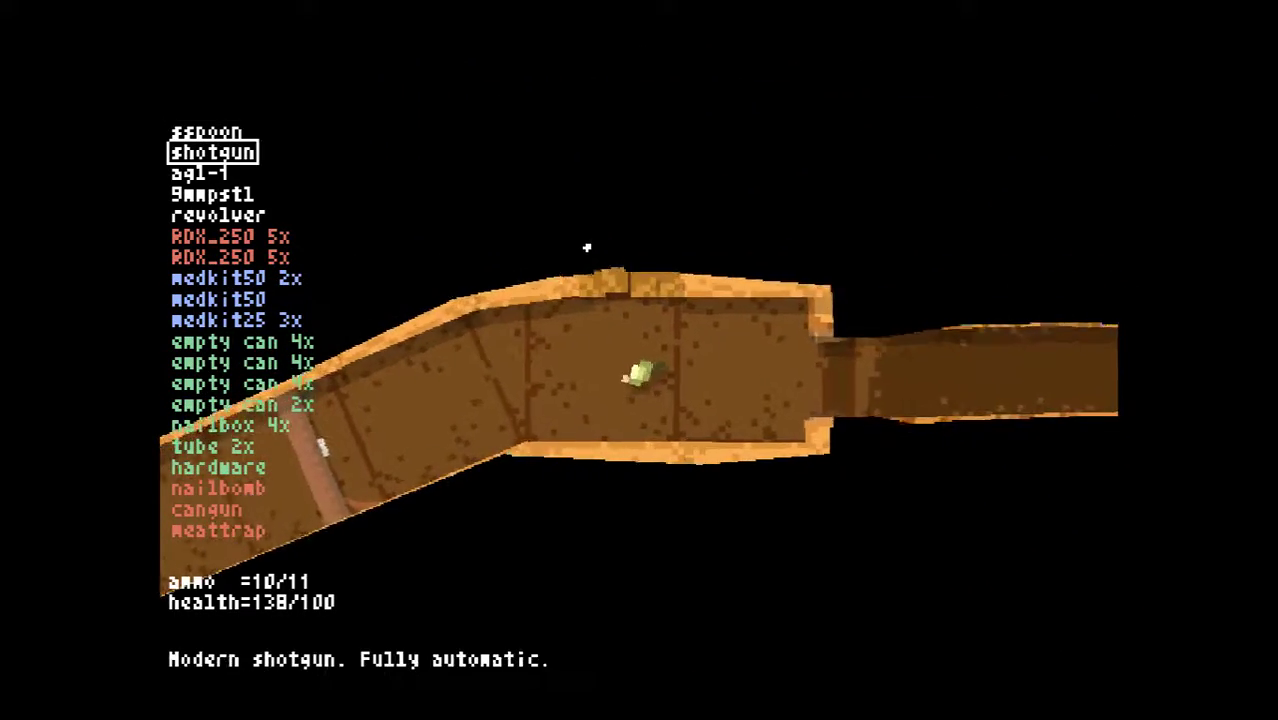
scroll(637, 211, "down", 1)
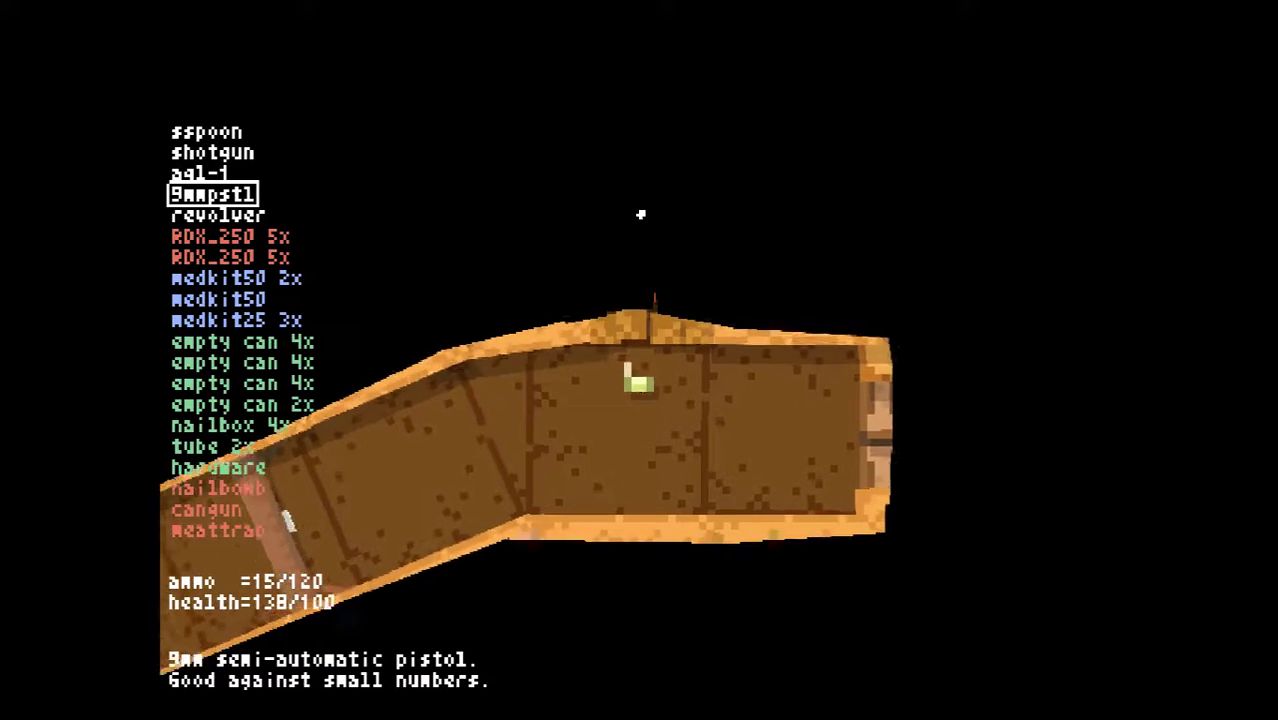
Fire and reload the 9mm pistol, then walk into the secret area
left_click(641, 214)
double_click(650, 209)
key("r")
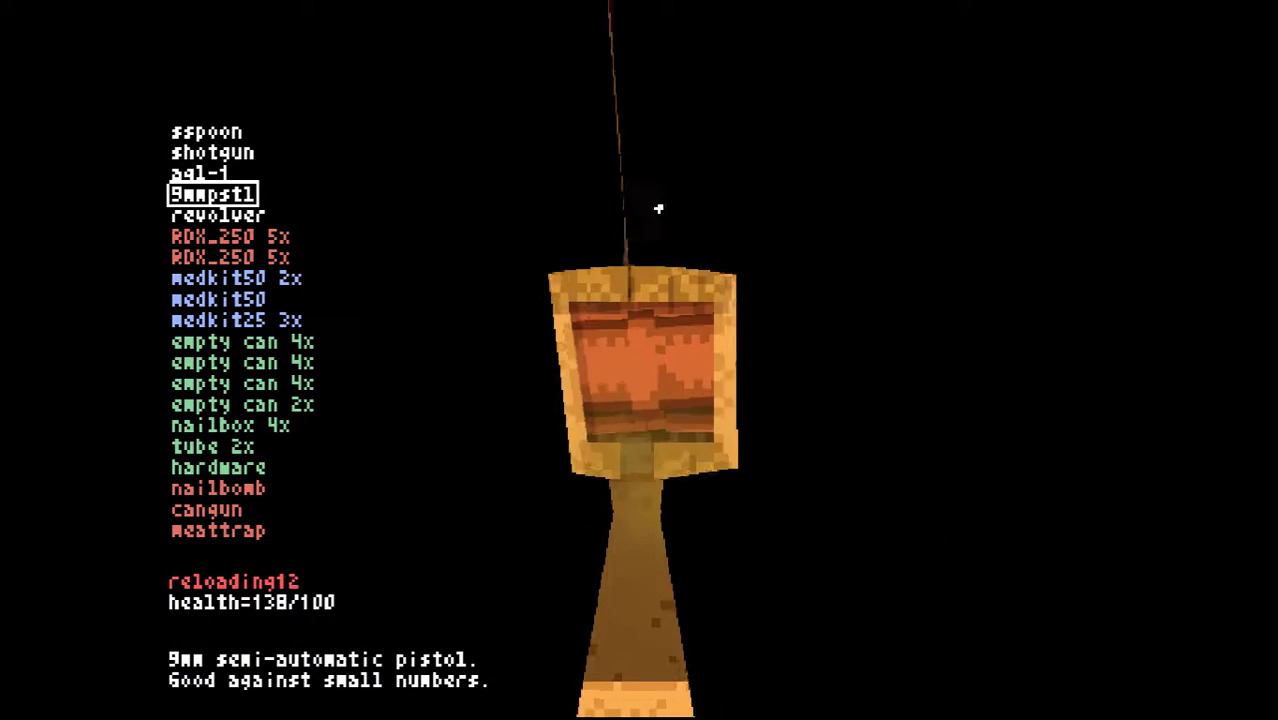
left_click(646, 184)
key("r")
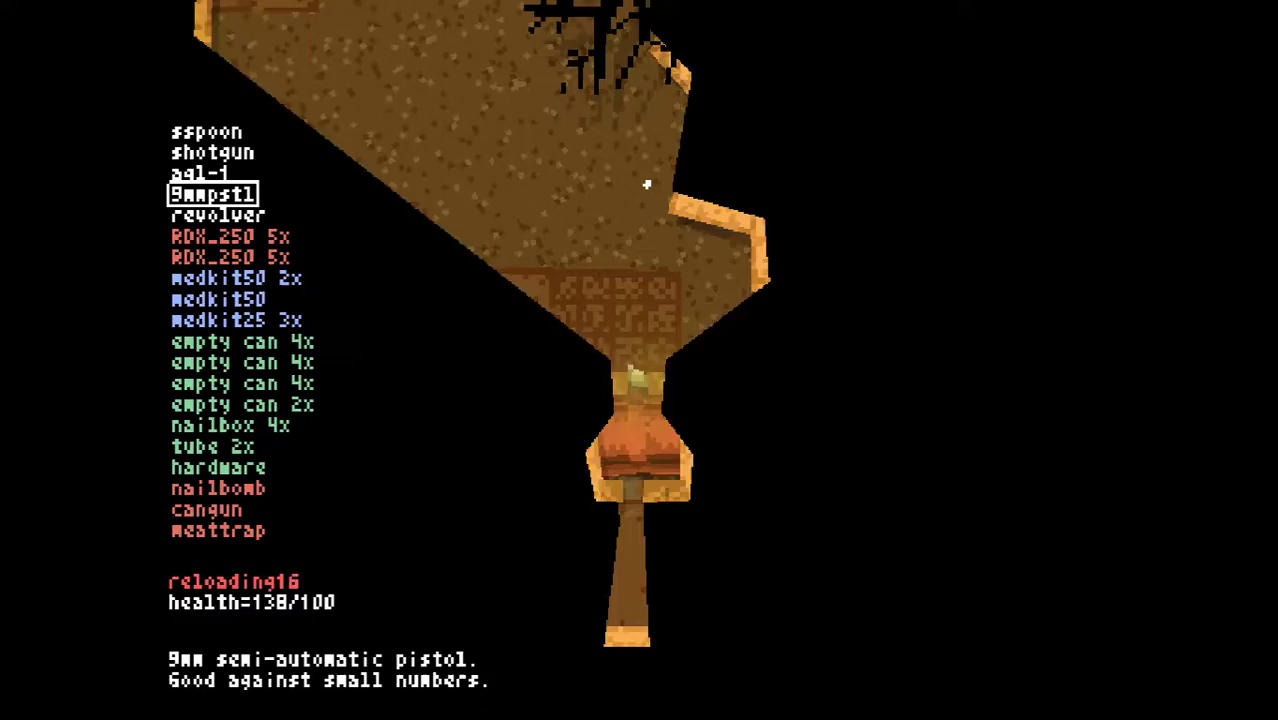
Walk into the secret room and pick up the tube from the floor
key("w")
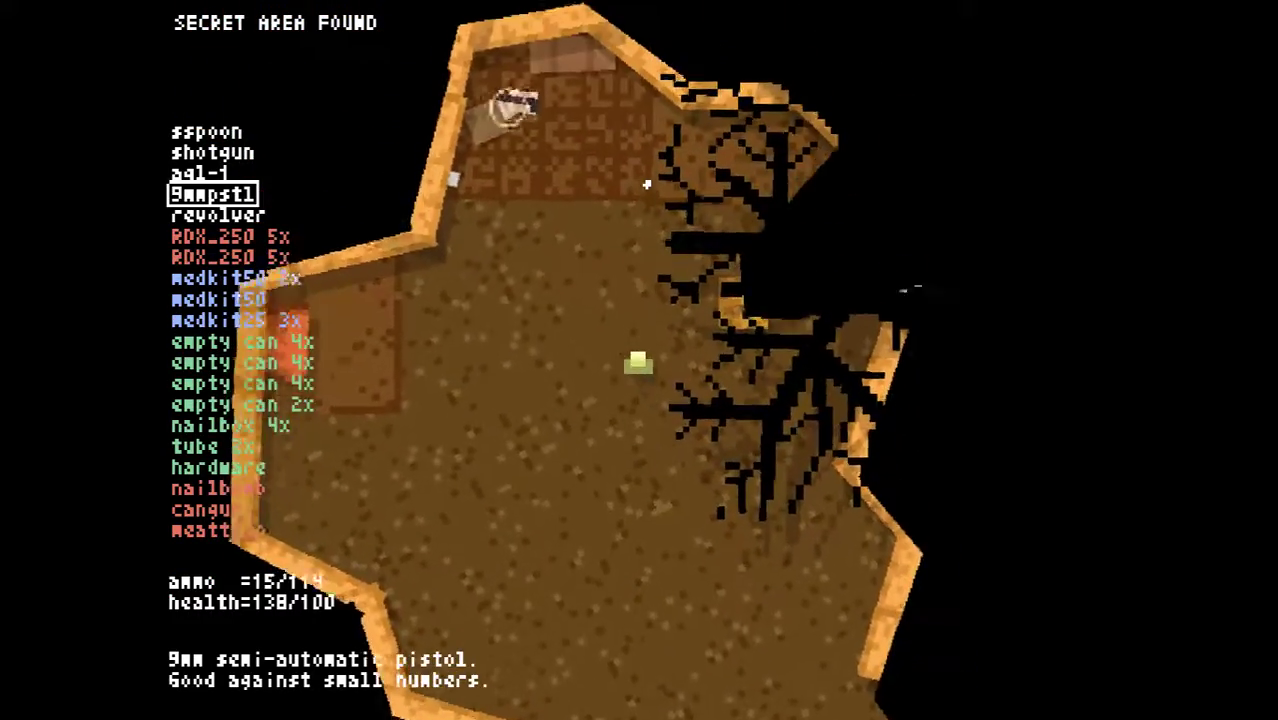
key("w")
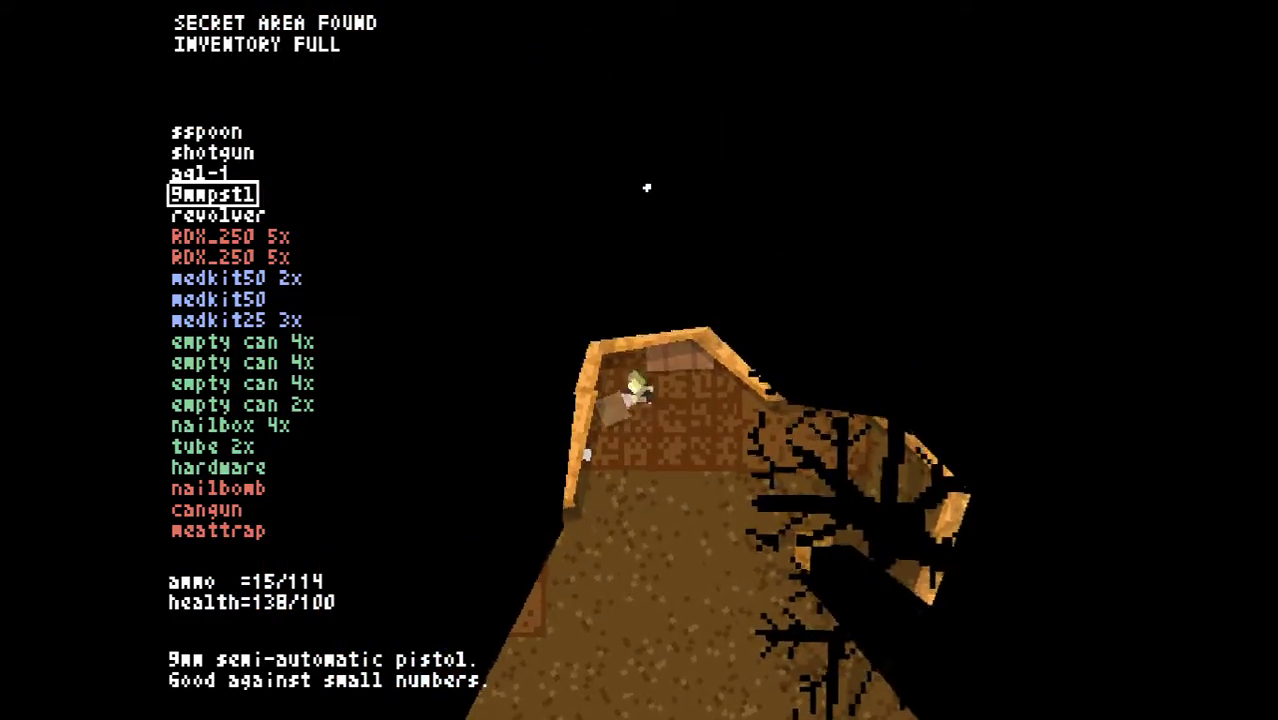
scroll(646, 187, "up", 1)
scroll(646, 187, "up", 4)
scroll(640, 230, "up", 13)
scroll(634, 268, "down", 3)
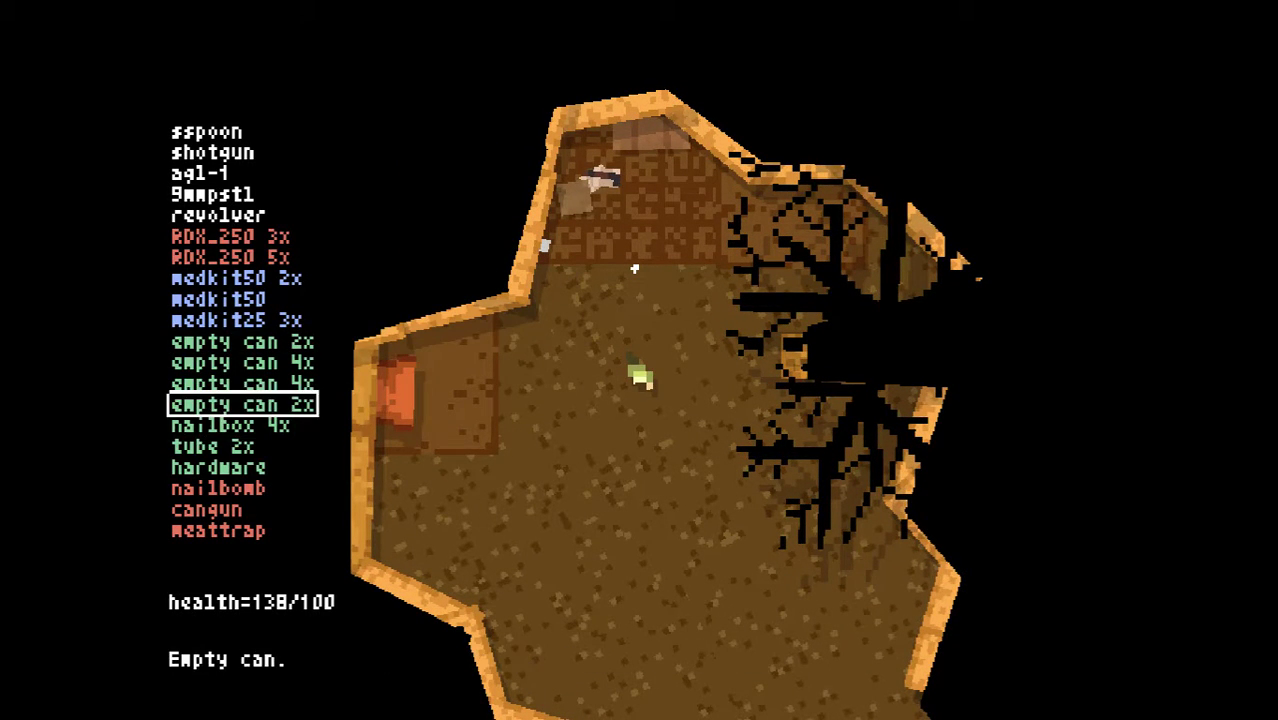
scroll(634, 268, "up", 2)
key("w")
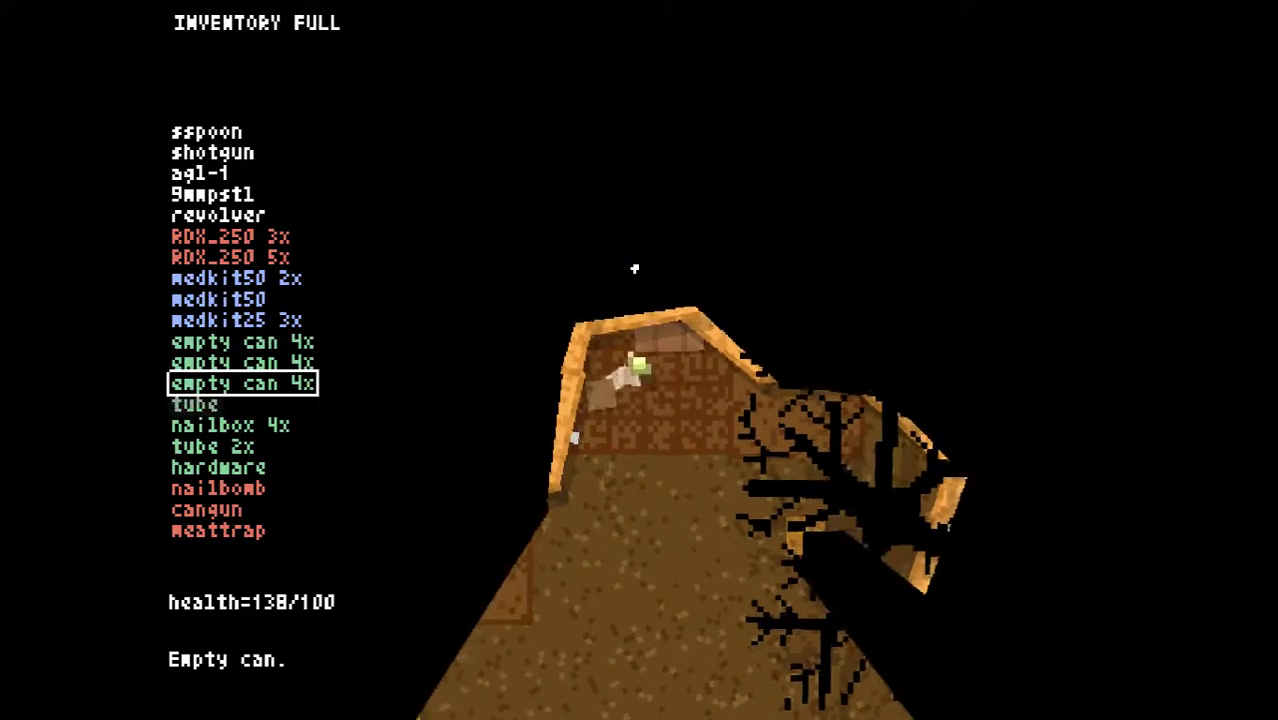
scroll(634, 268, "down", 2)
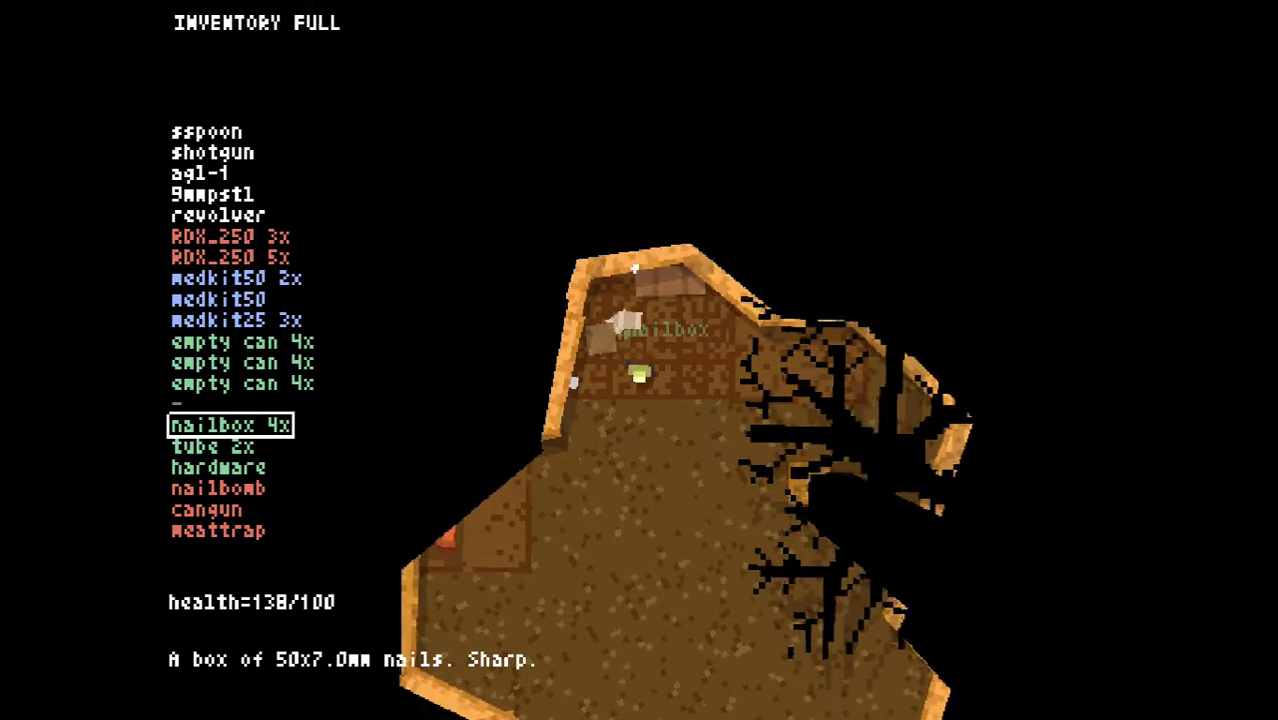
scroll(634, 268, "up", 9)
scroll(634, 268, "up", 3)
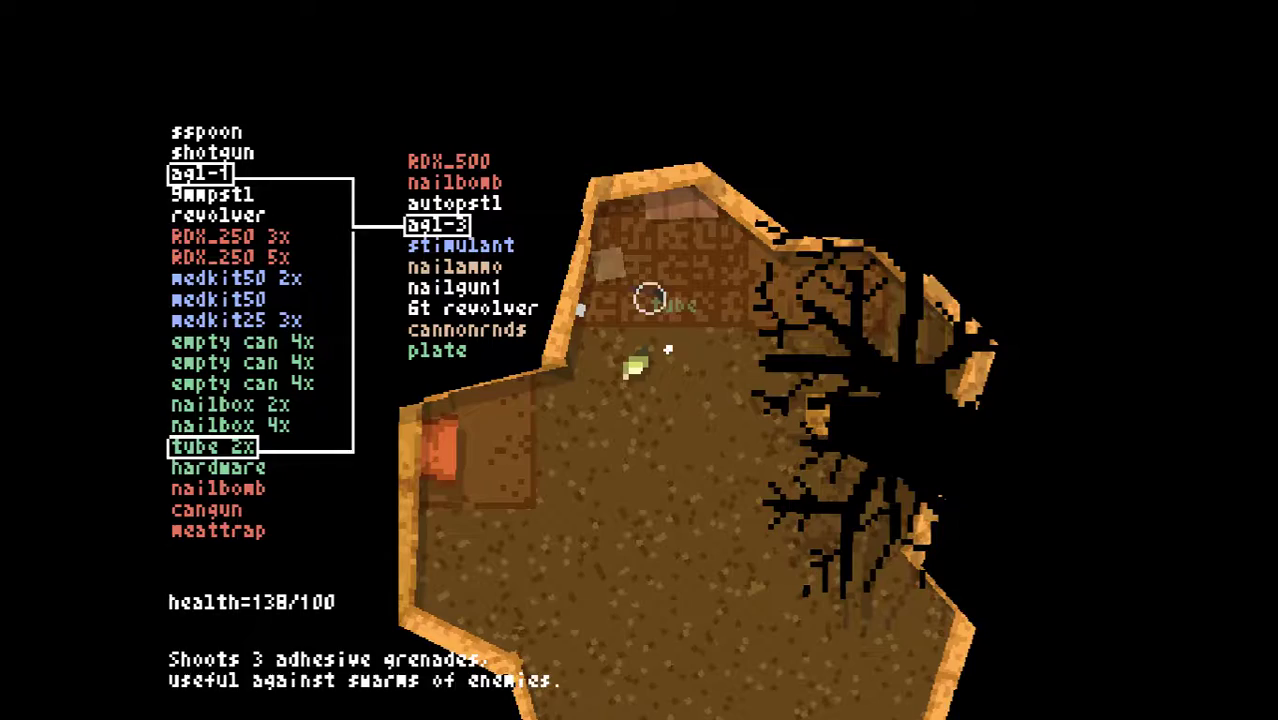
scroll(634, 268, "down", 11)
scroll(634, 268, "up", 1)
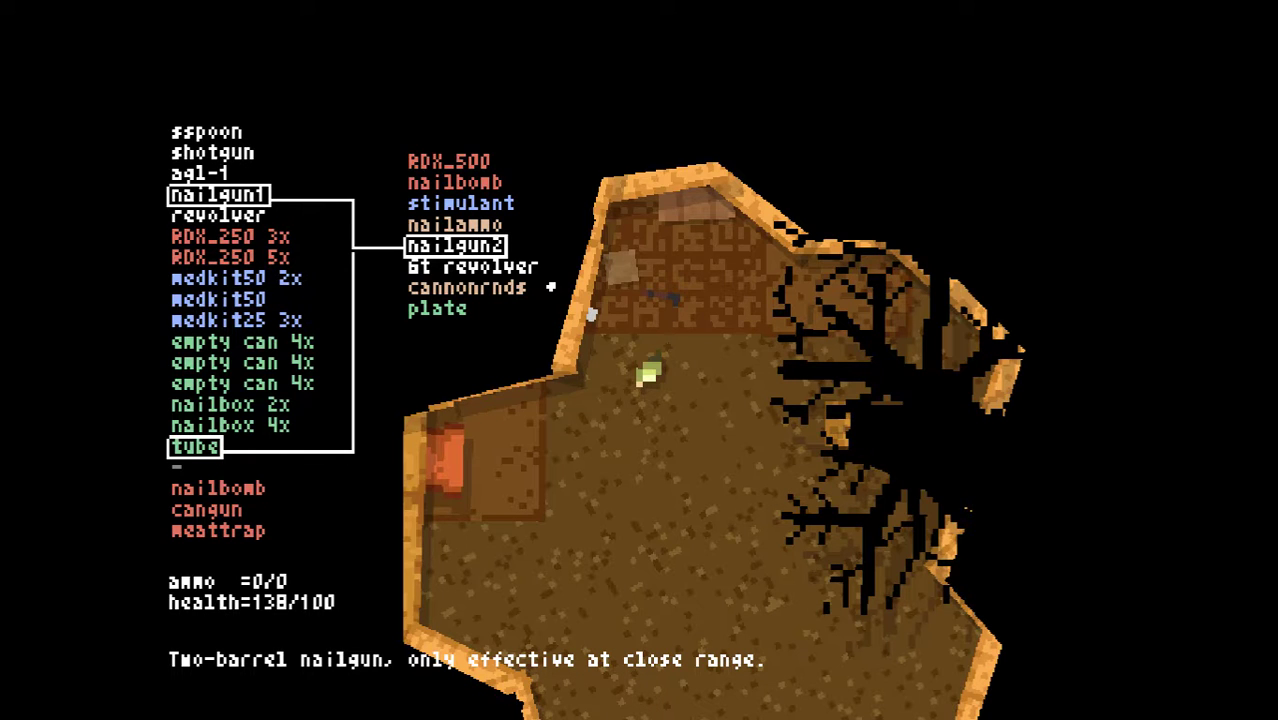
Browse the inventory crafting results and select nailammo
key("Down")
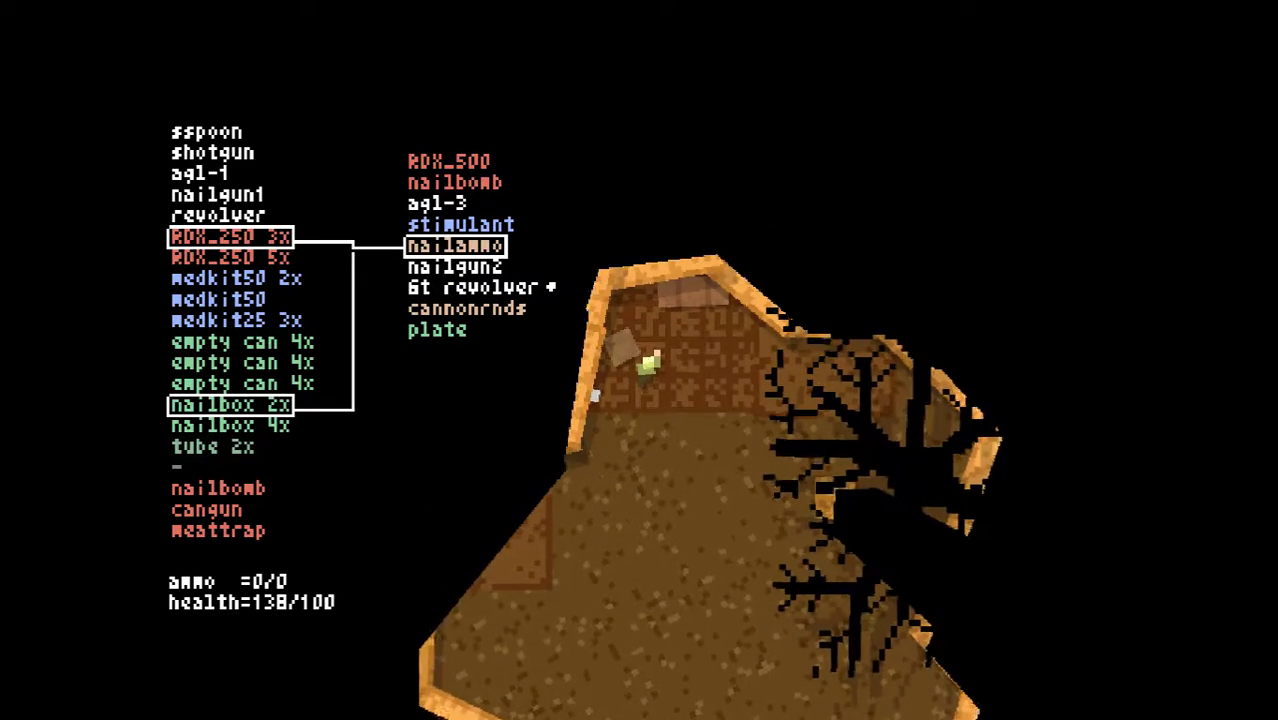
key("Down")
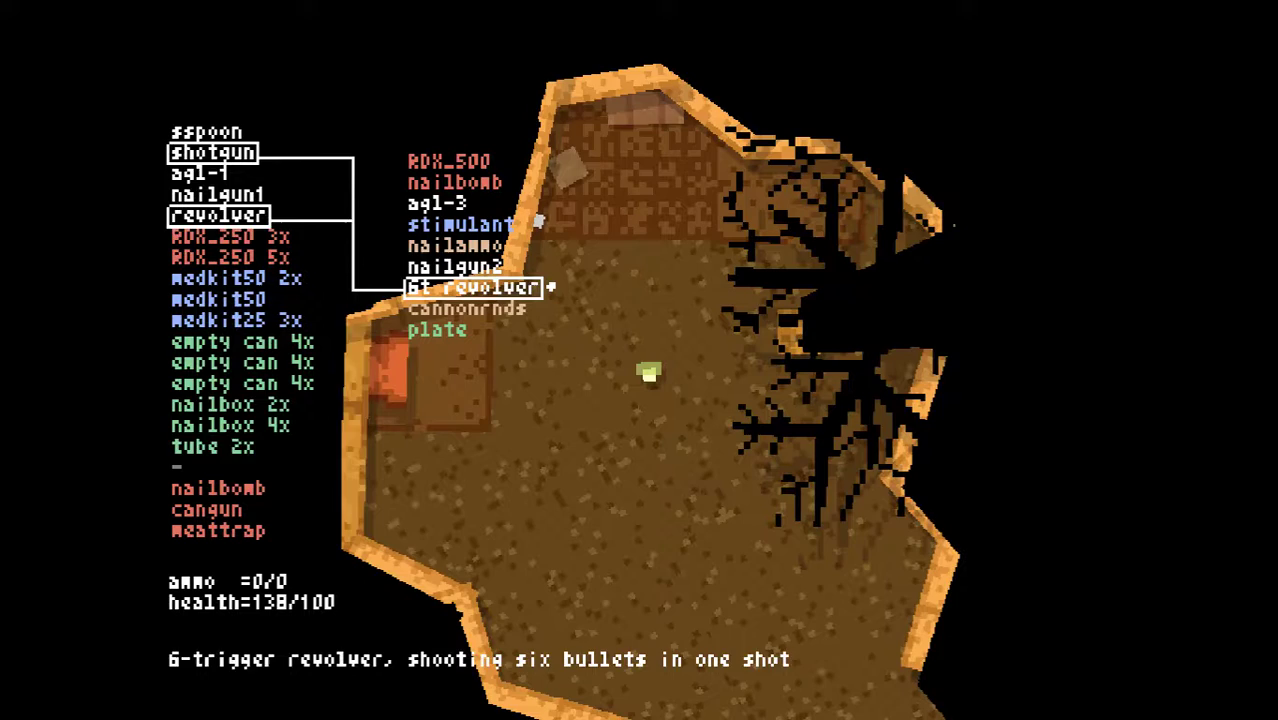
key("Up")
key("Up")
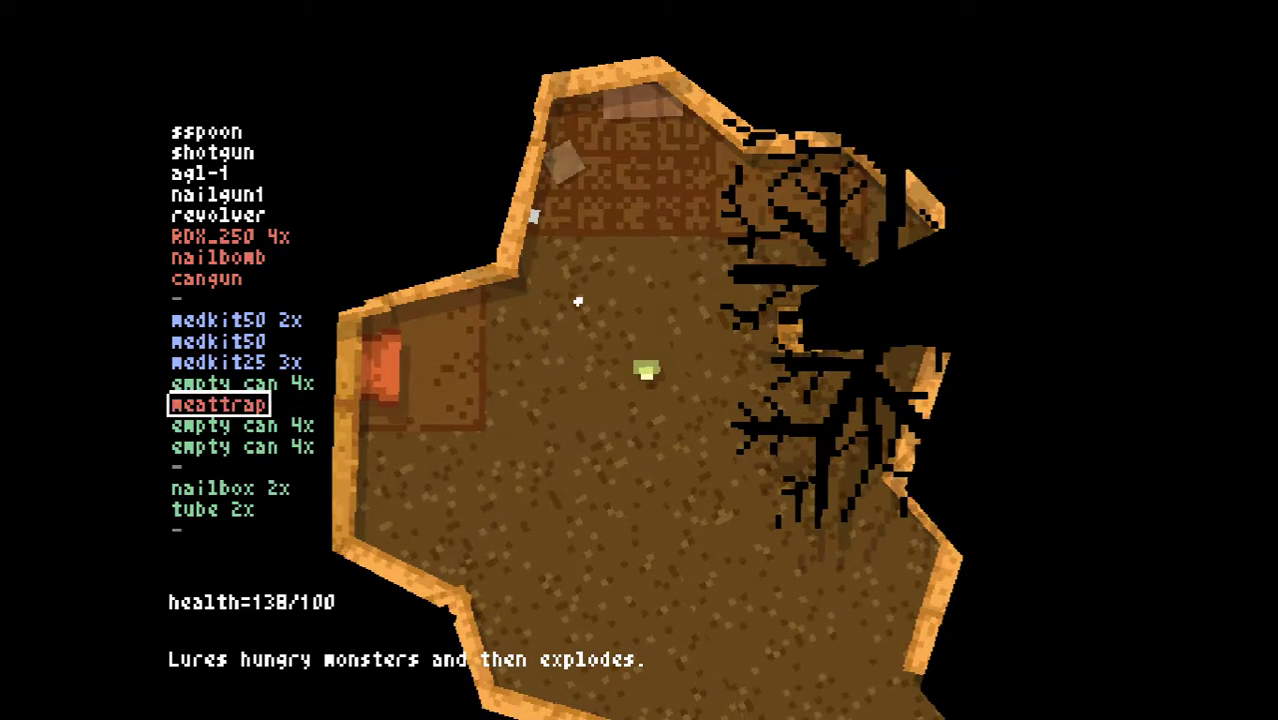
scroll(578, 301, "down", 2)
scroll(575, 303, "up", 1)
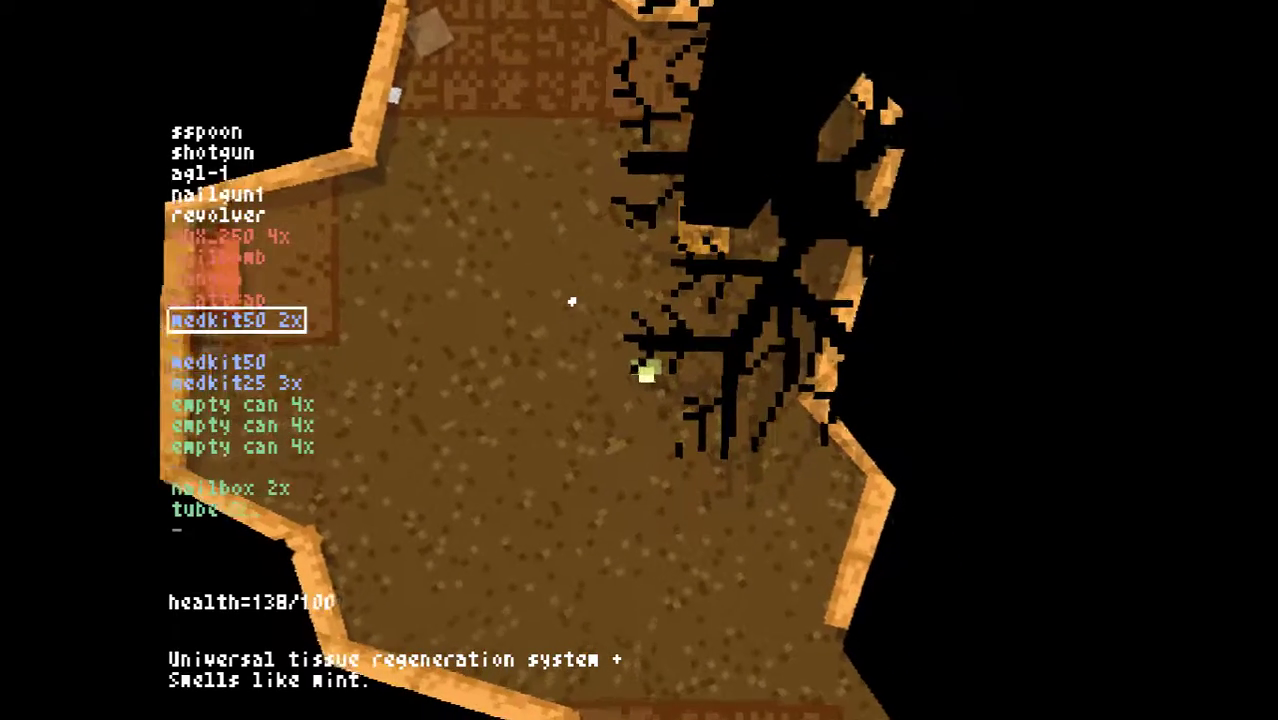
scroll(570, 306, "down", 2)
scroll(568, 308, "up", 1)
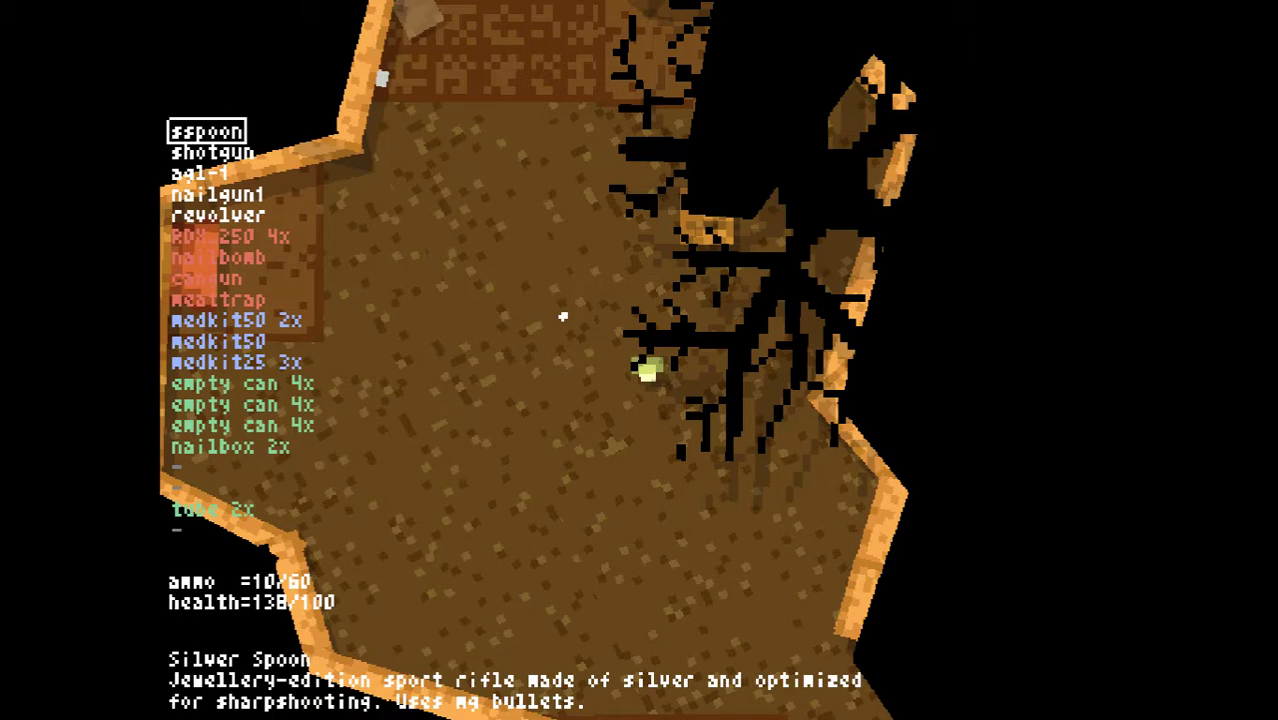
Equip the Silver Spoon rifle and walk through the grated doorway, corridor and both junctions
key("1")
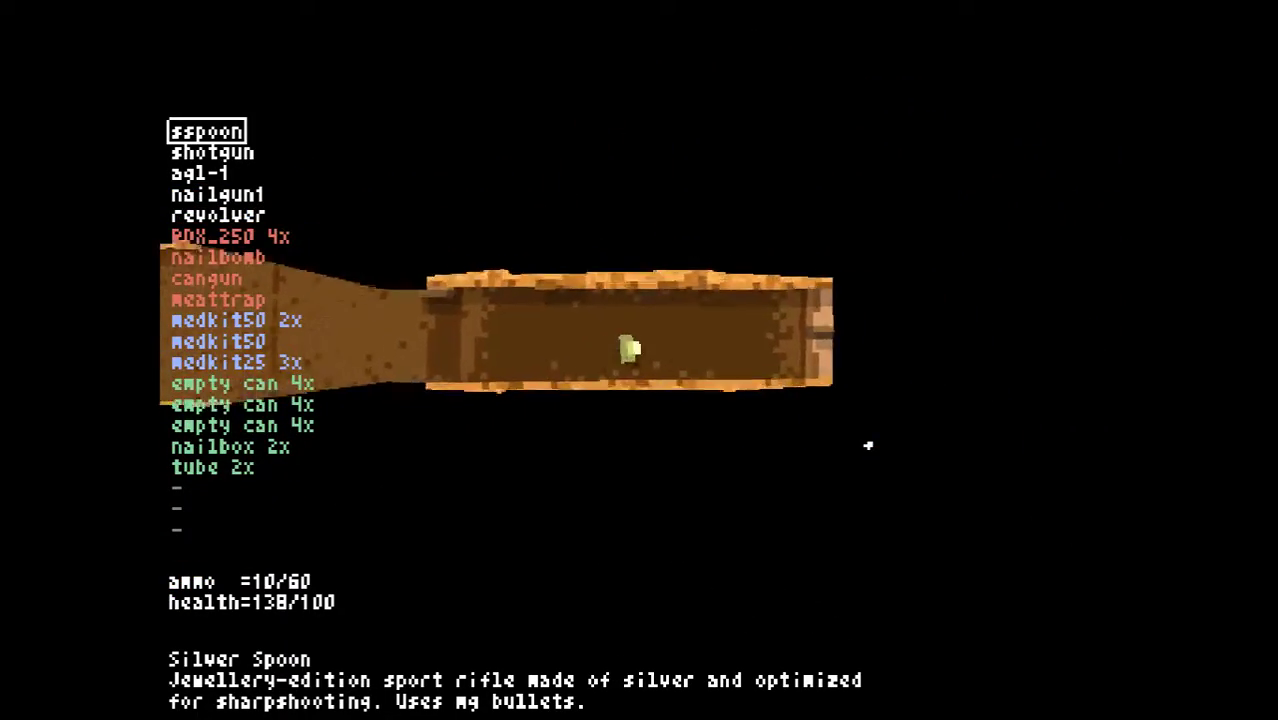
key("s")
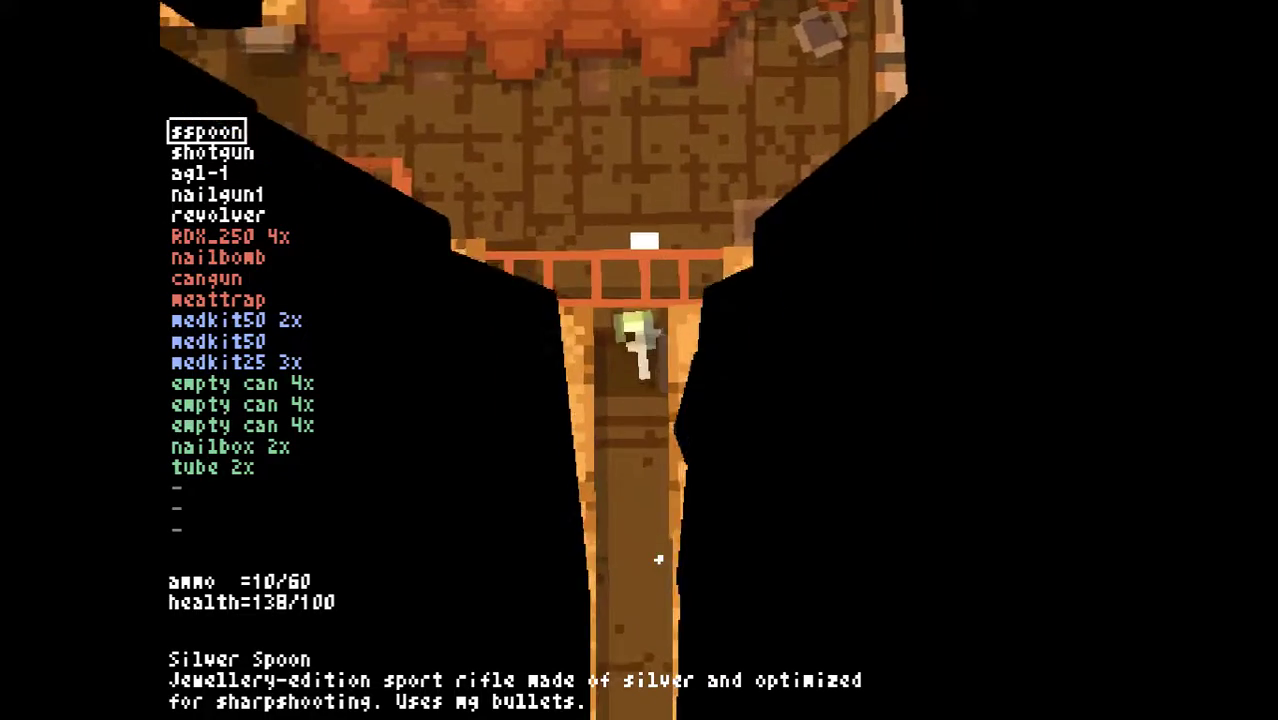
key("s")
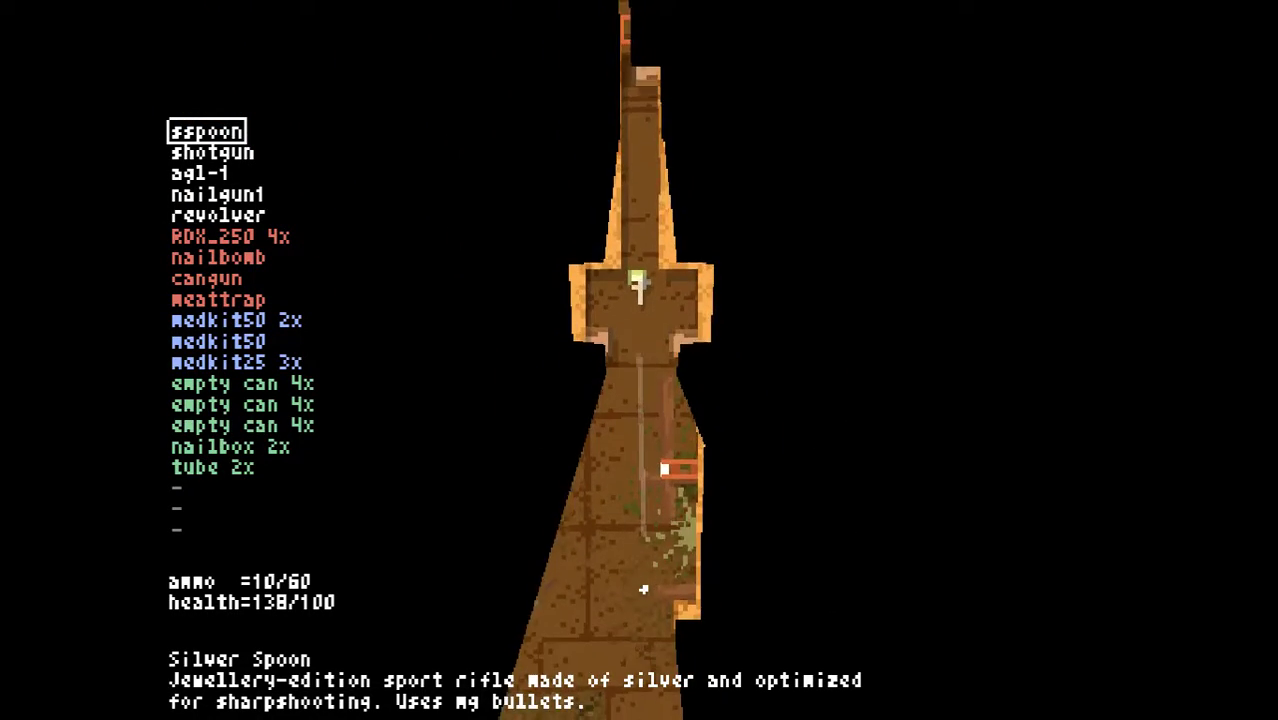
key("s")
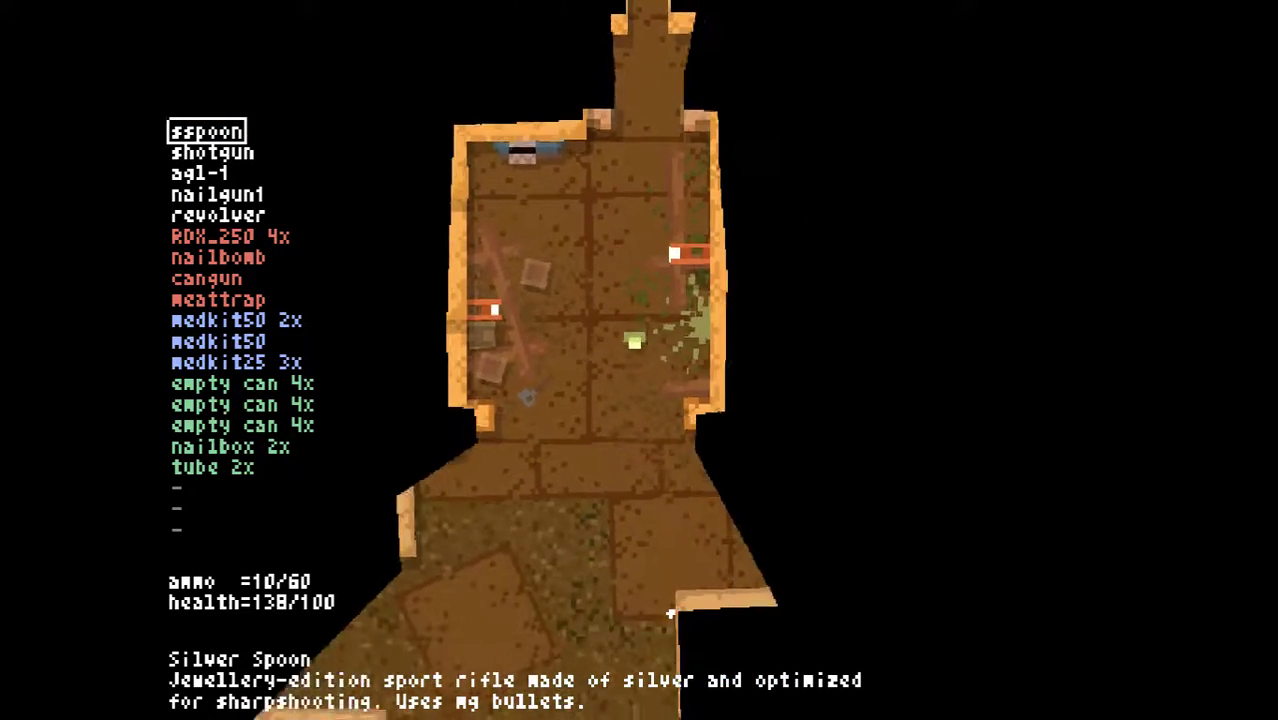
key("s")
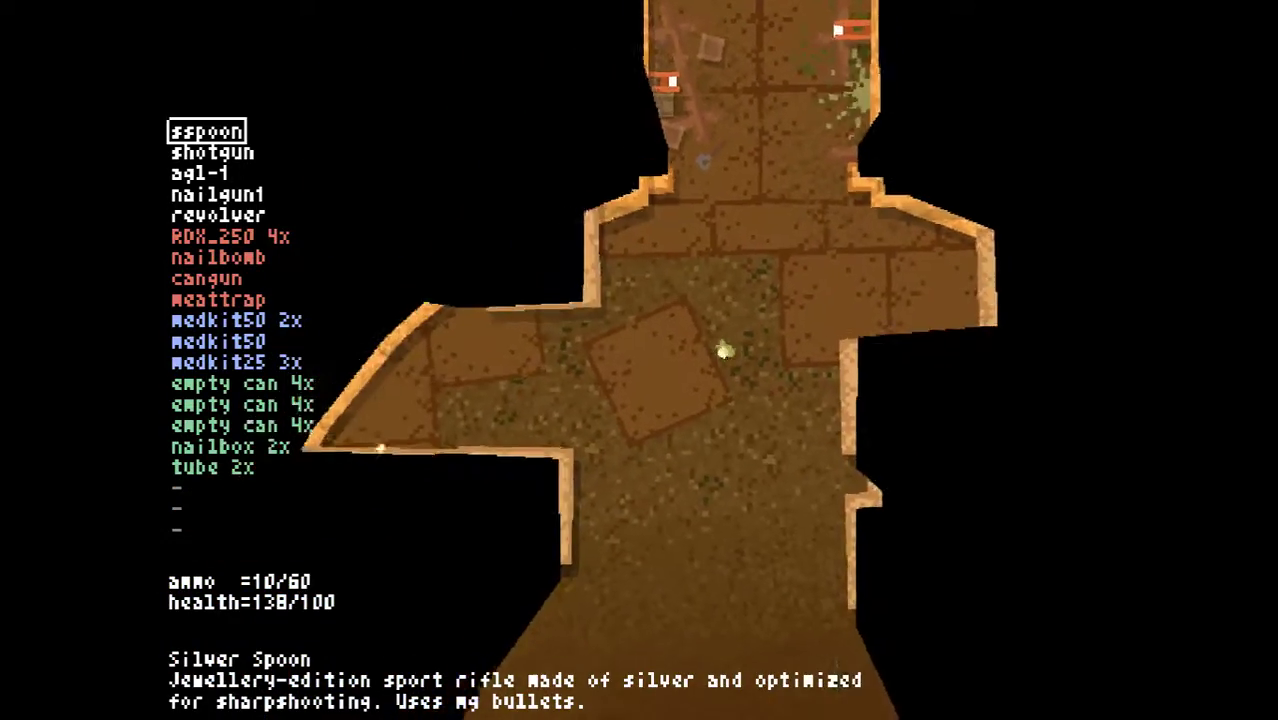
key("s")
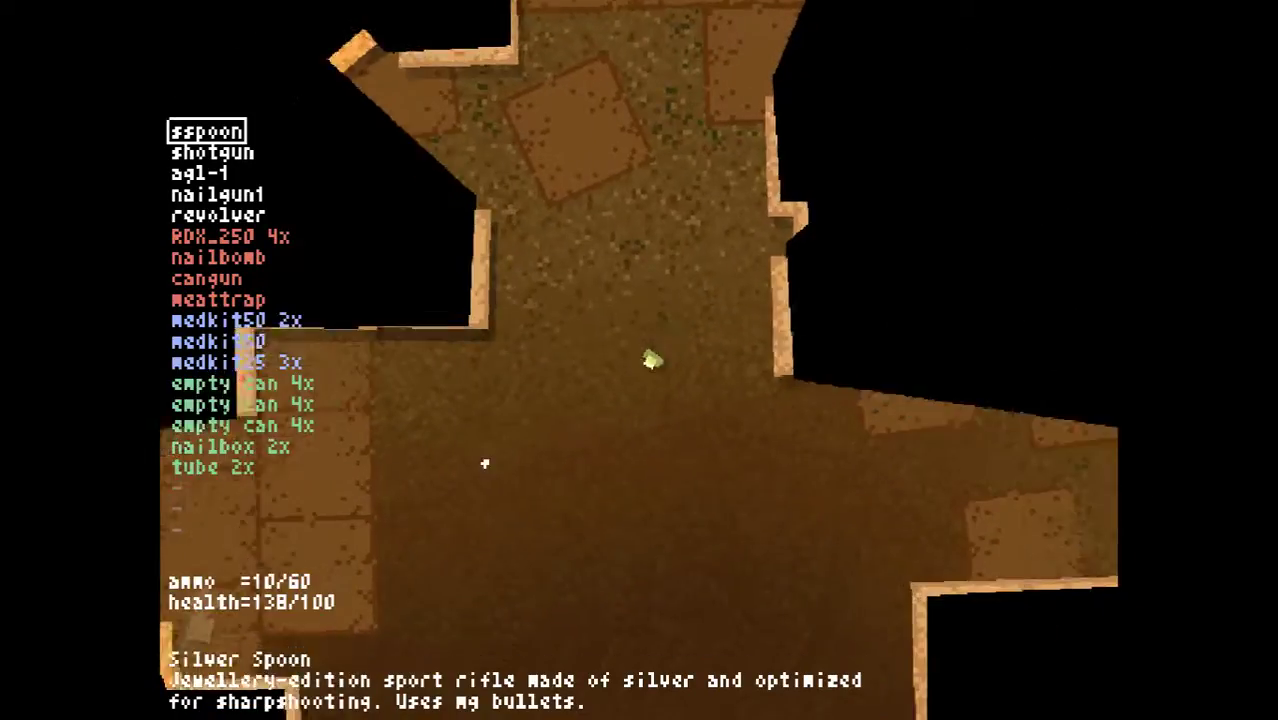
key("s")
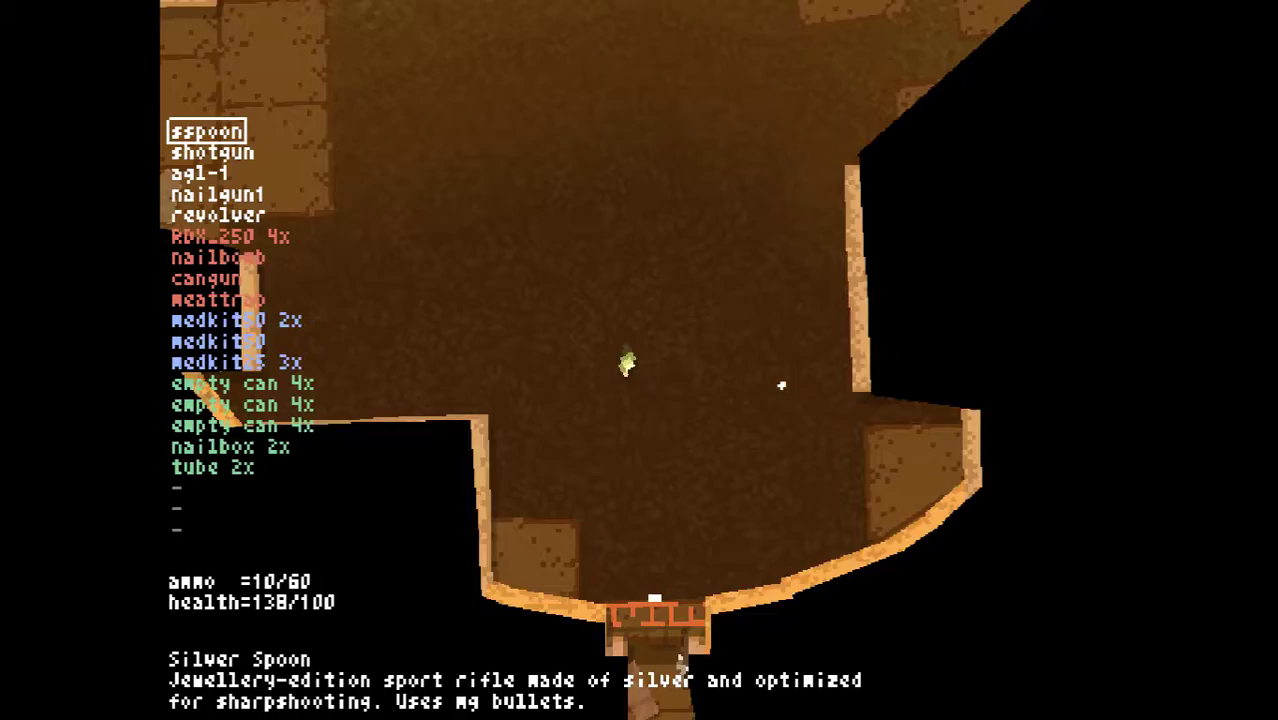
Enter the room with the shotgun, shoot the enemy and reload
key("w")
key("2")
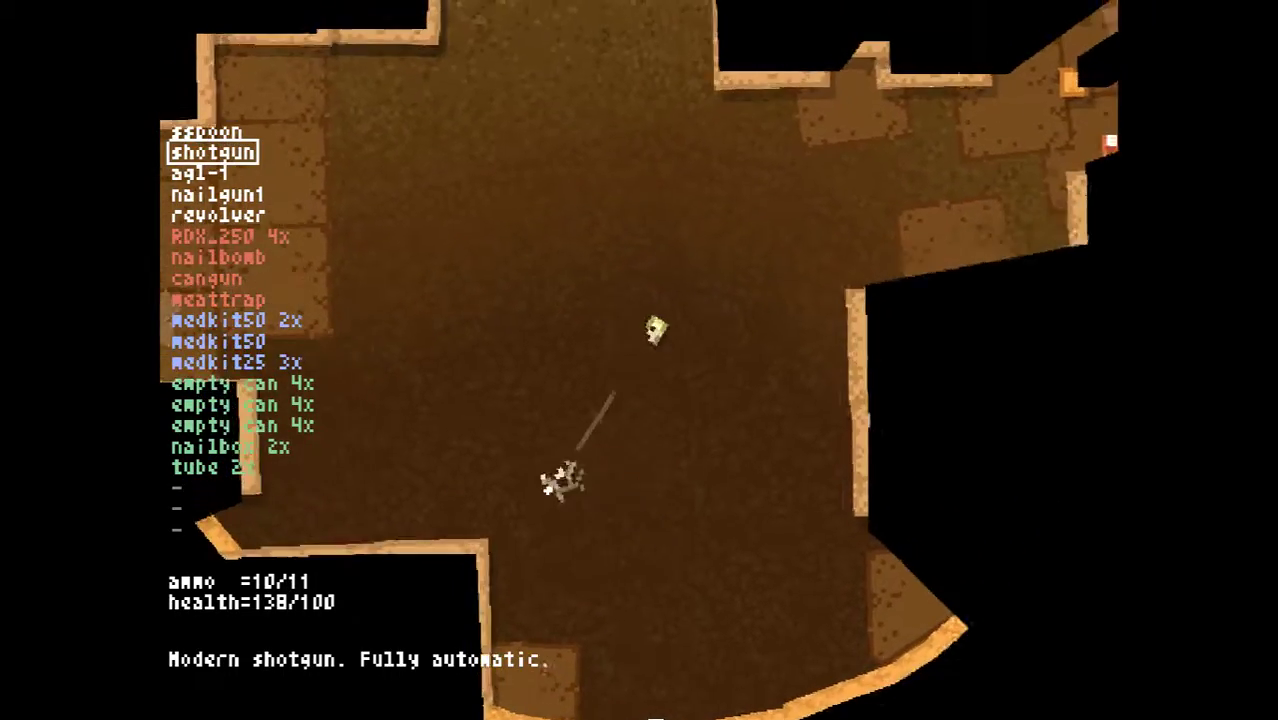
key("w")
left_click(599, 245)
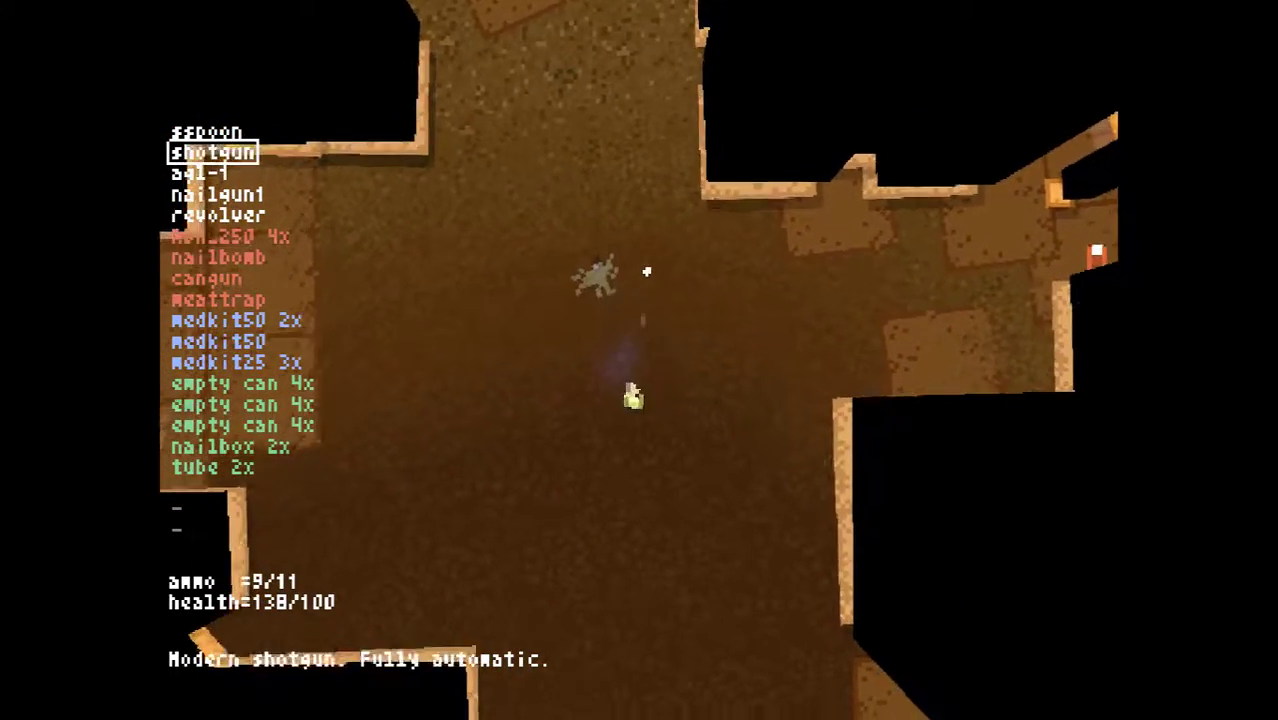
key("w")
key("w")
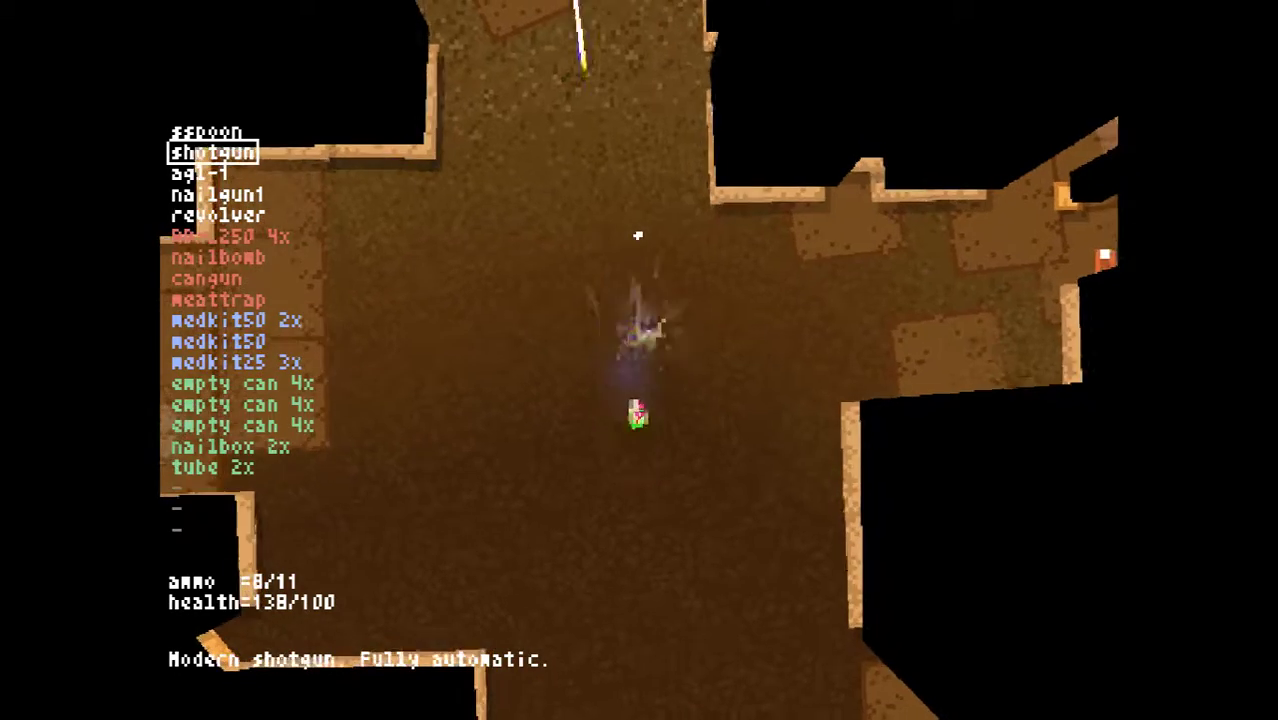
key("r")
Pick up an empty can in the left room and craft cannonrnds with RDX_250
key("w")
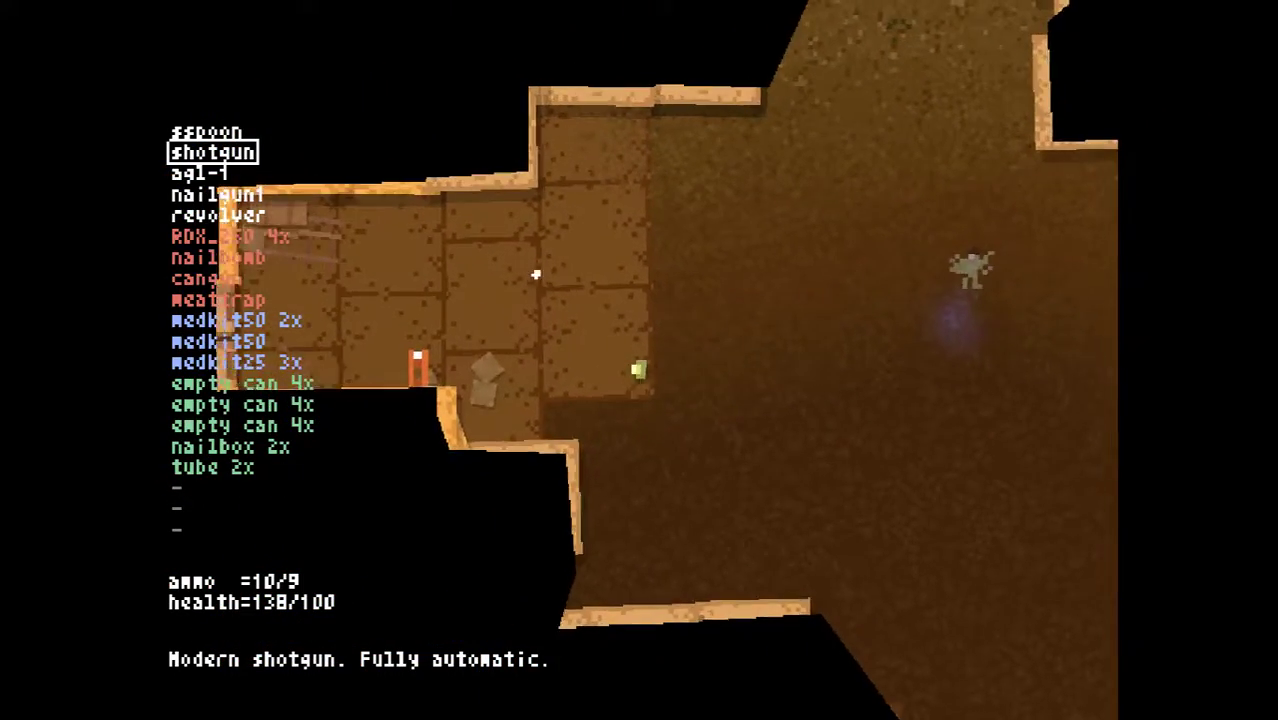
key("w")
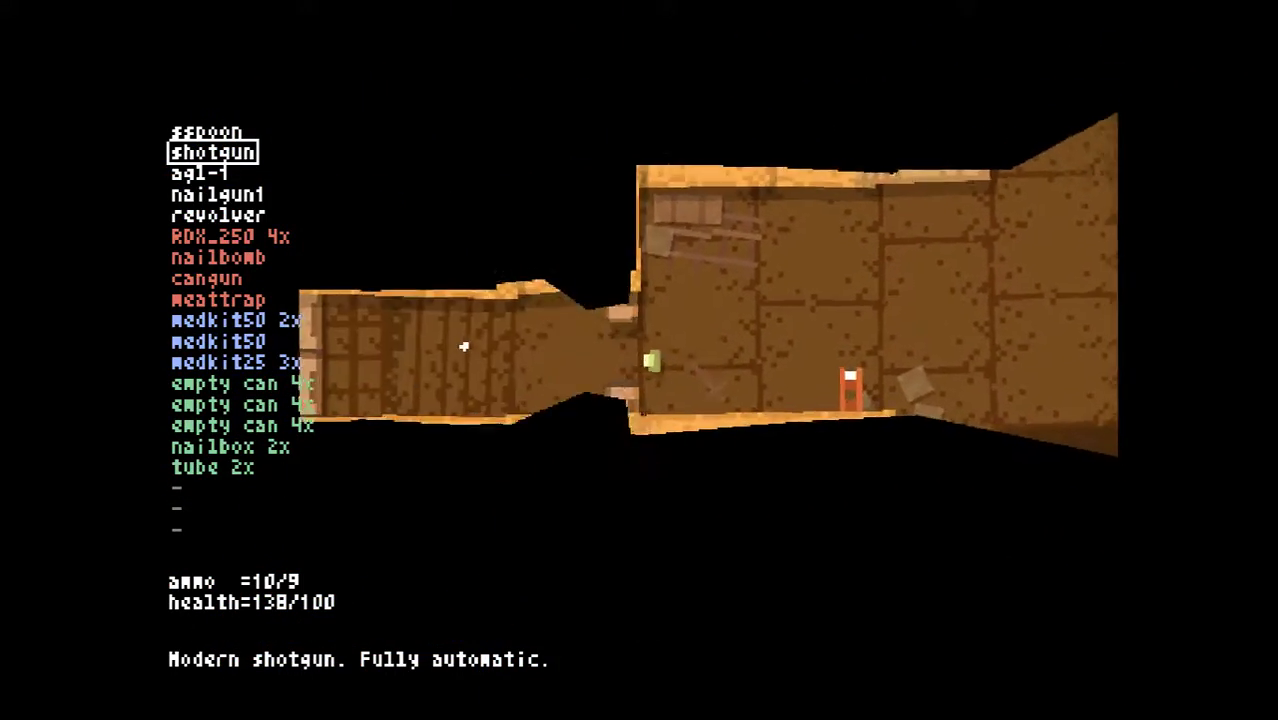
key("w")
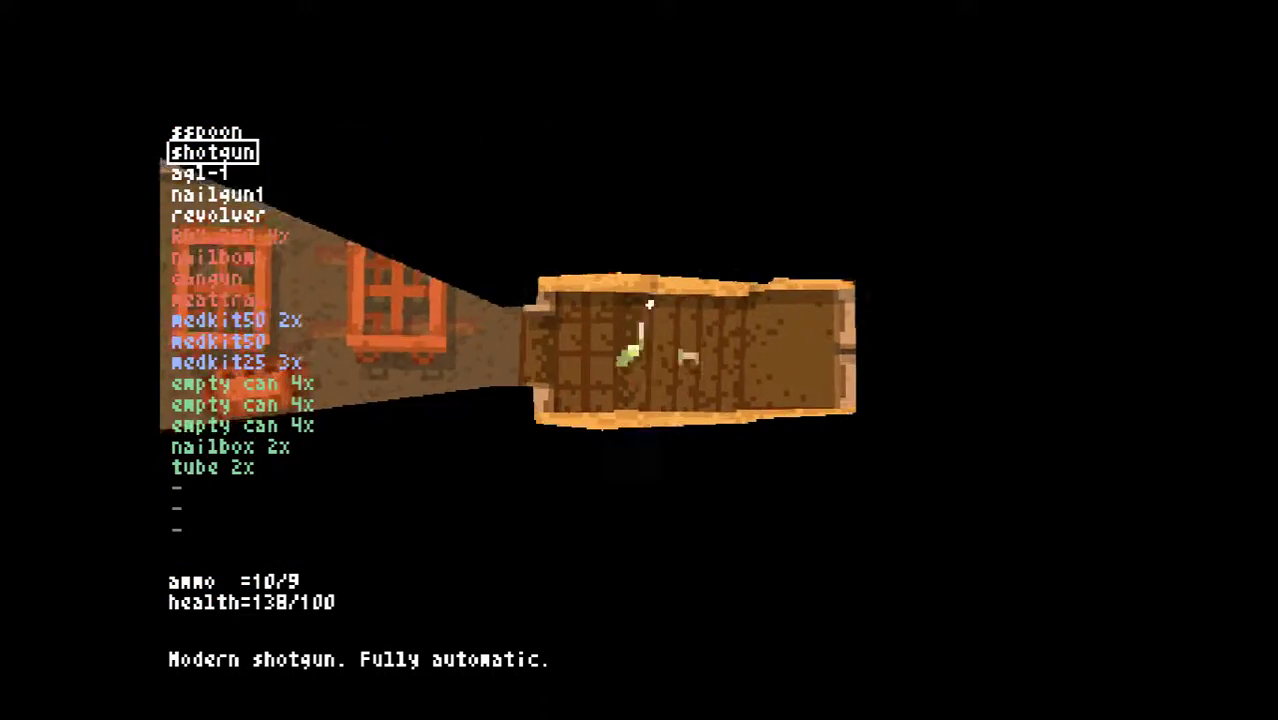
key("w")
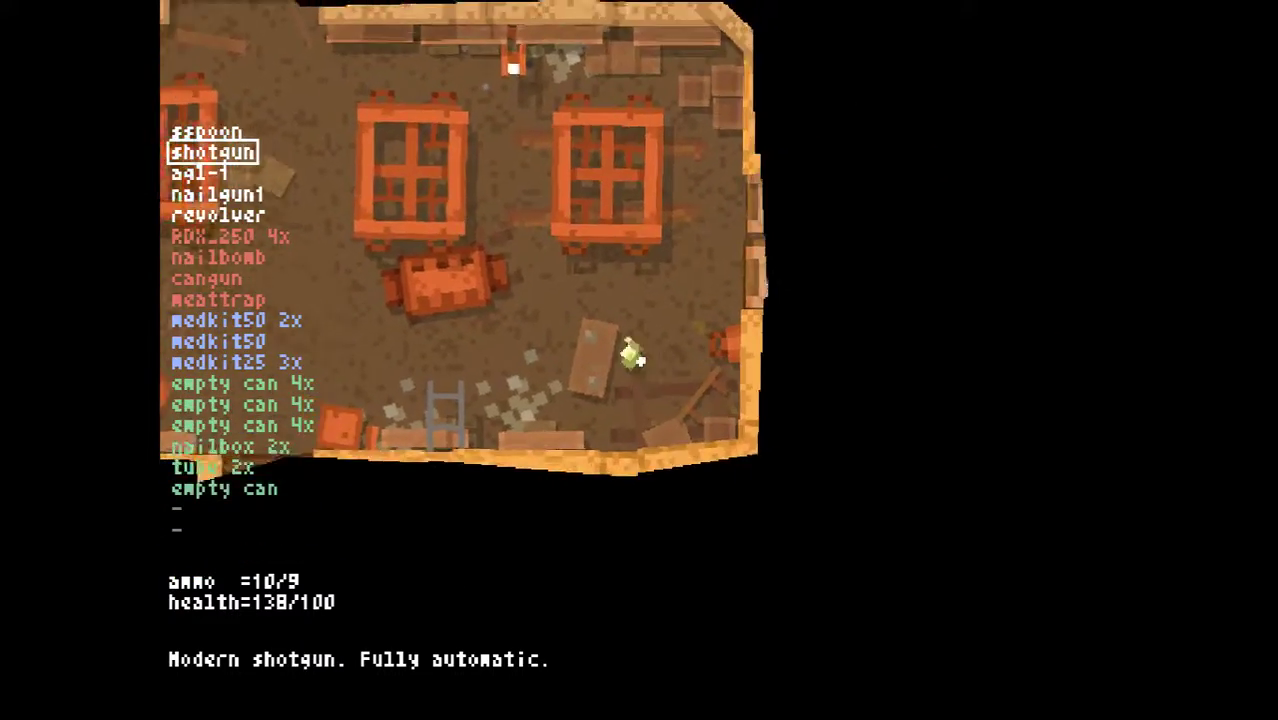
key("Down")
key("Down")
key("Down")
key("Return")
key("Down")
key("Down")
key("Down")
key("Up")
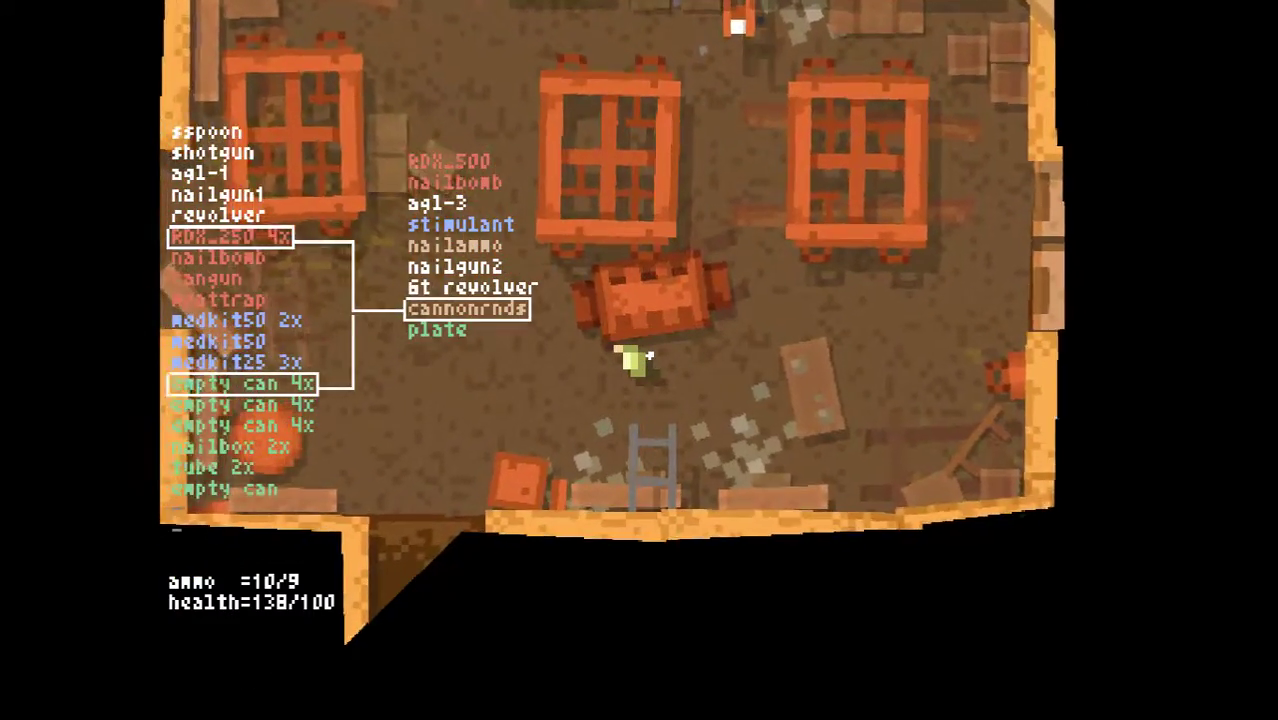
key("Return")
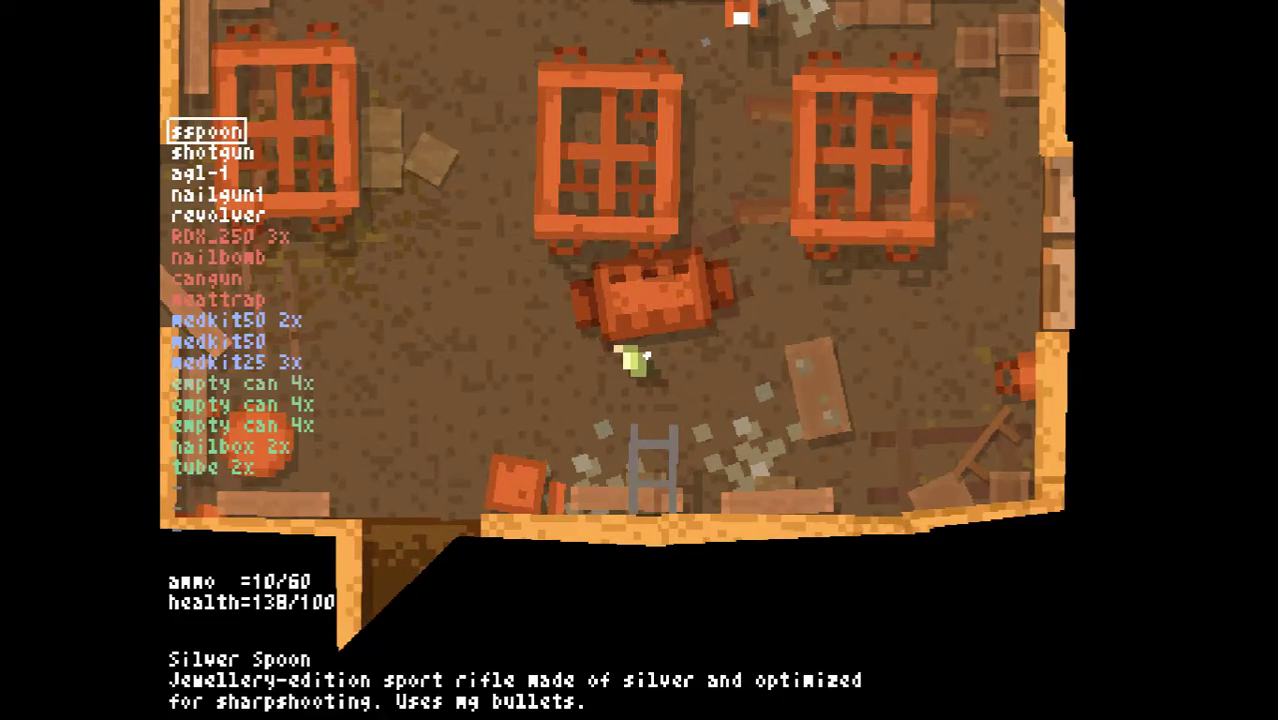
Switch back to the shotgun and cross the room into the right-hand corridor
key("a")
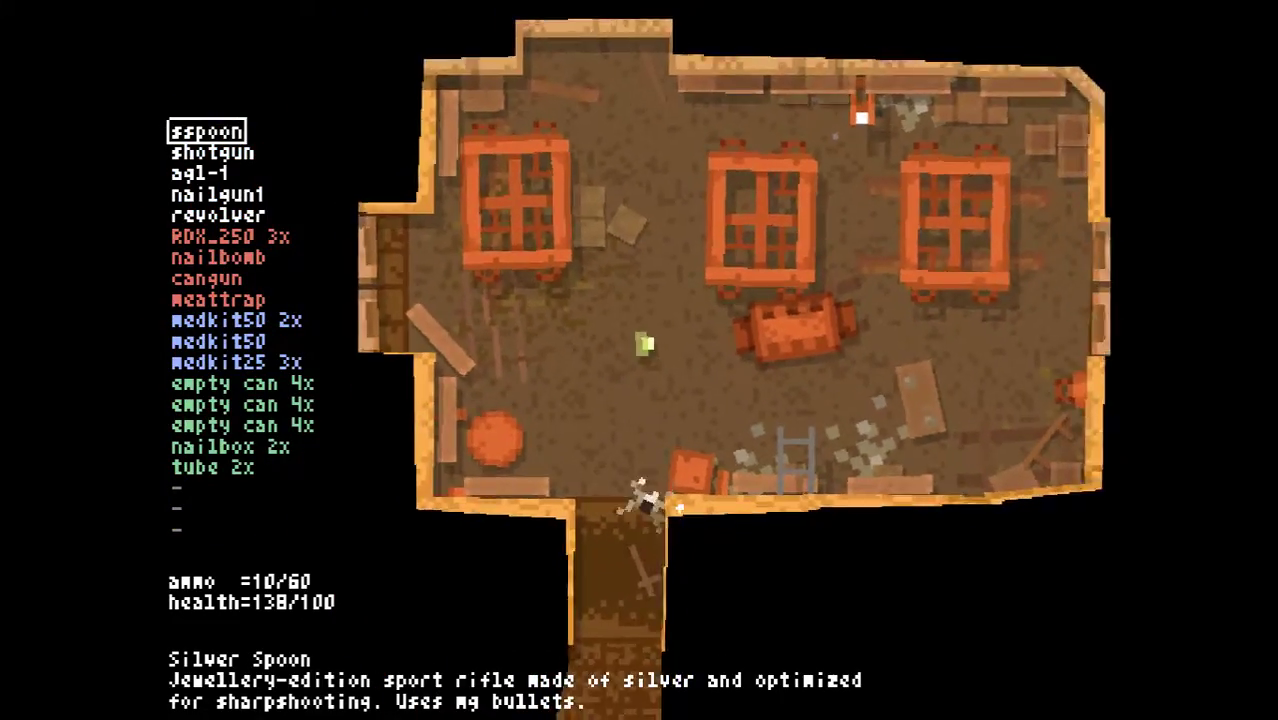
key("Down")
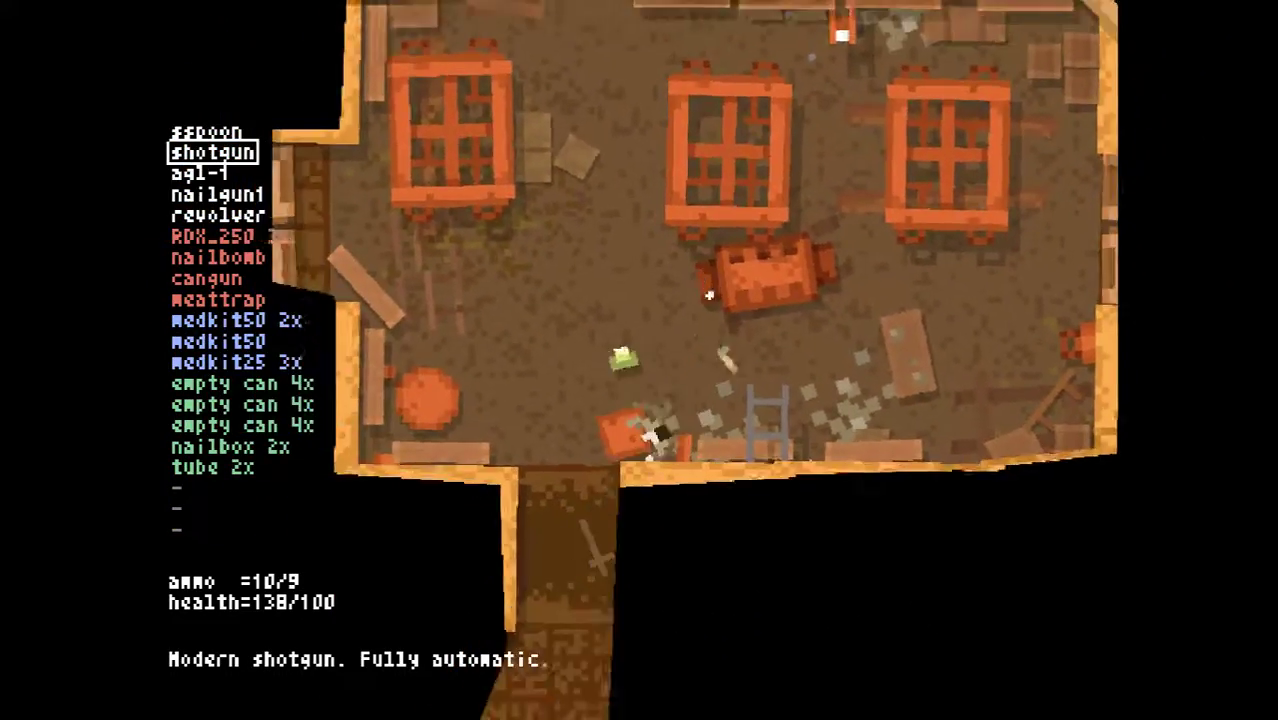
key("w")
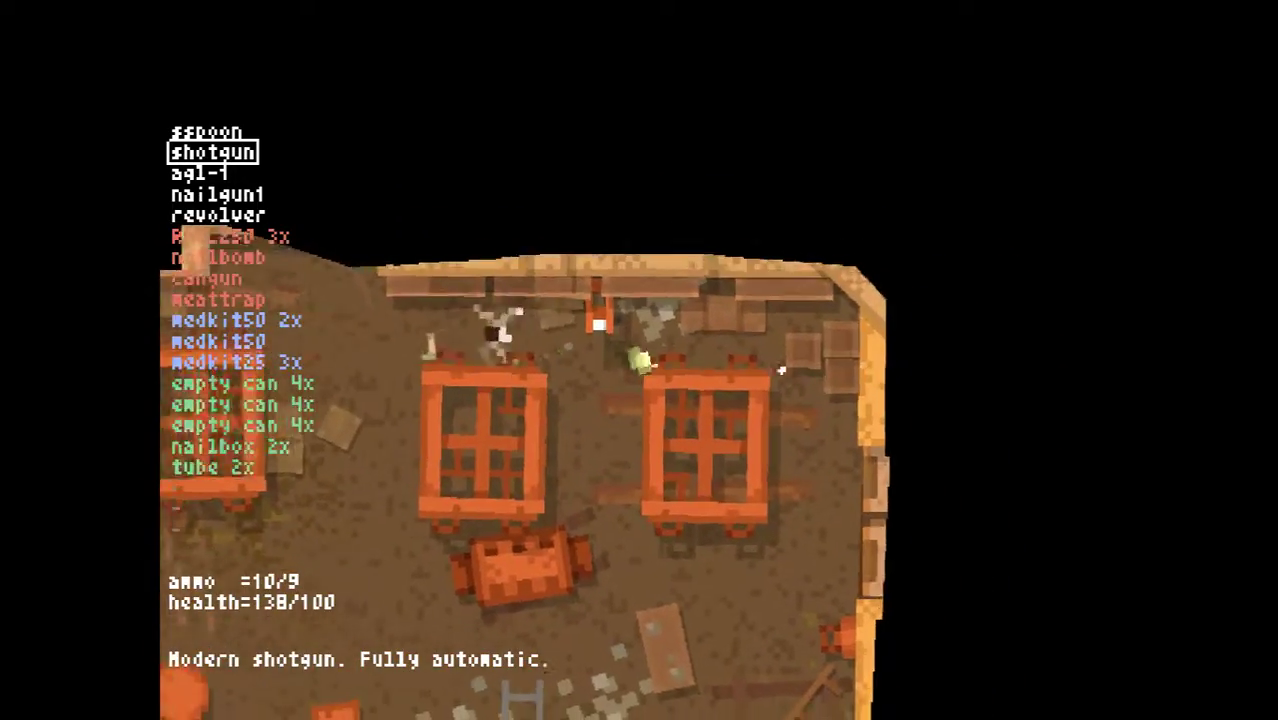
key("d")
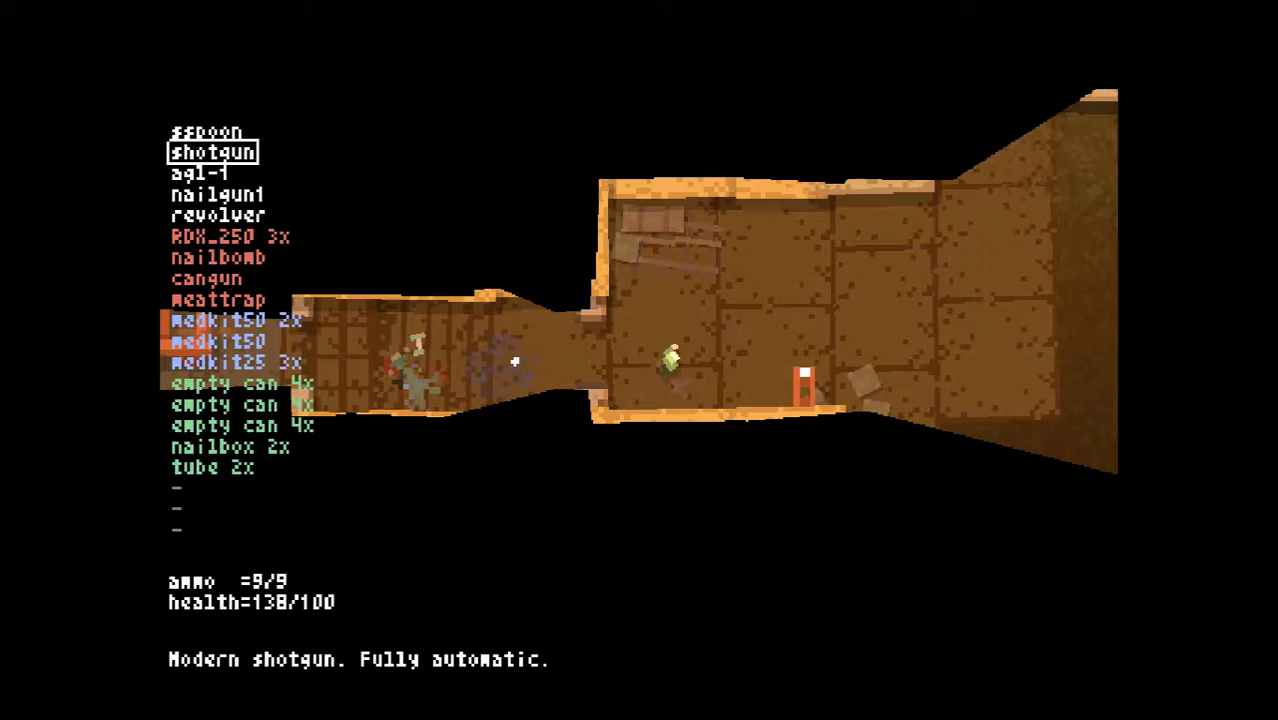
Shoot the approaching enemy, back off while reloading, and switch to the Silver Spoon rifle
key("d")
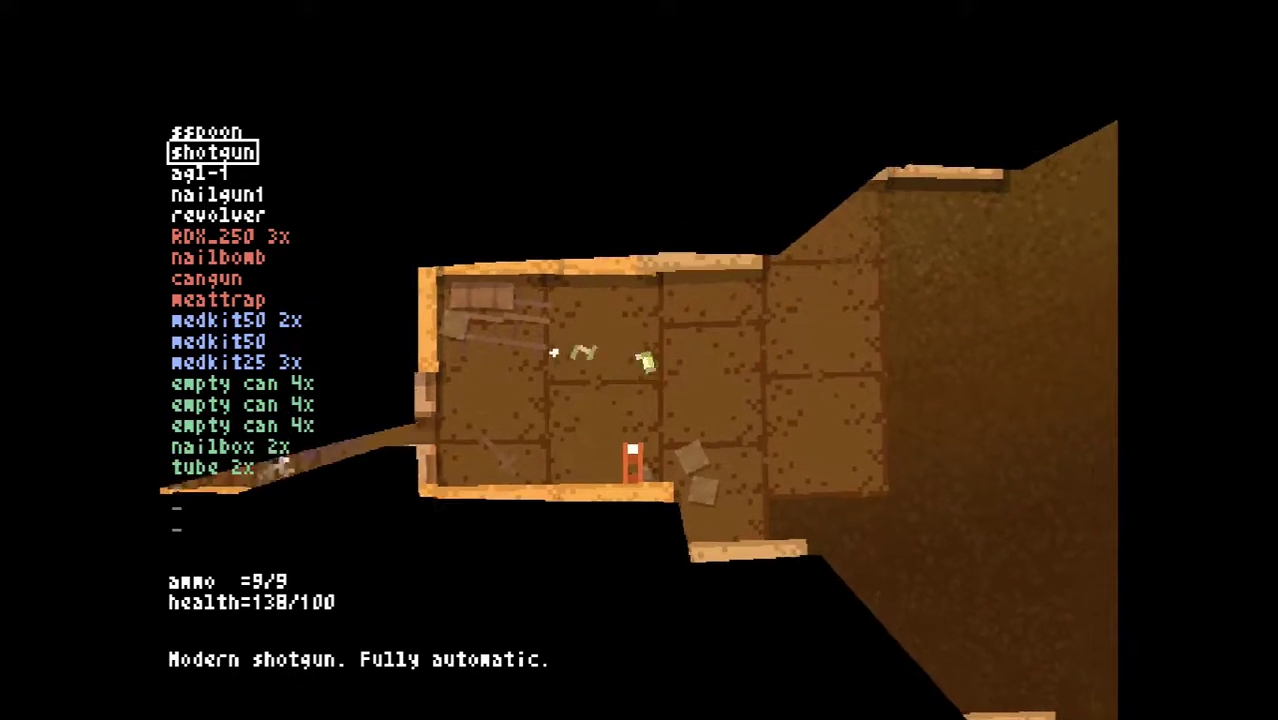
key("d")
key("d")
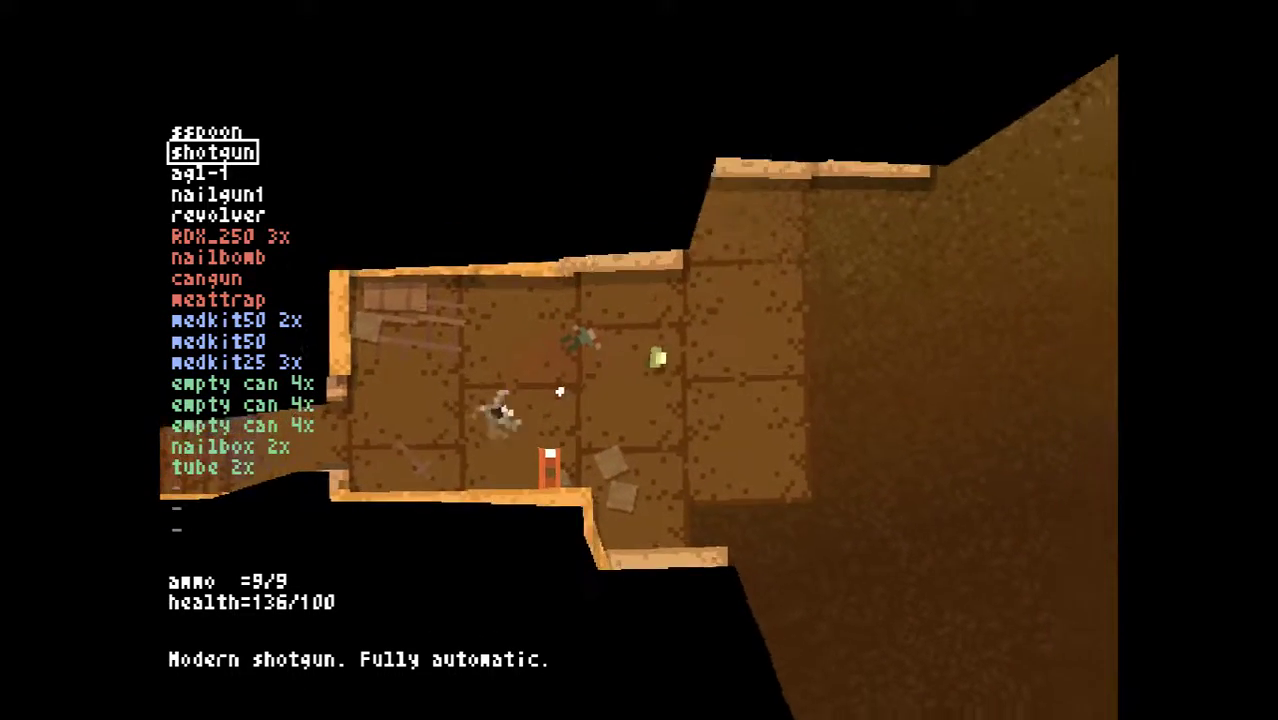
left_click(559, 344)
key("r")
key("a")
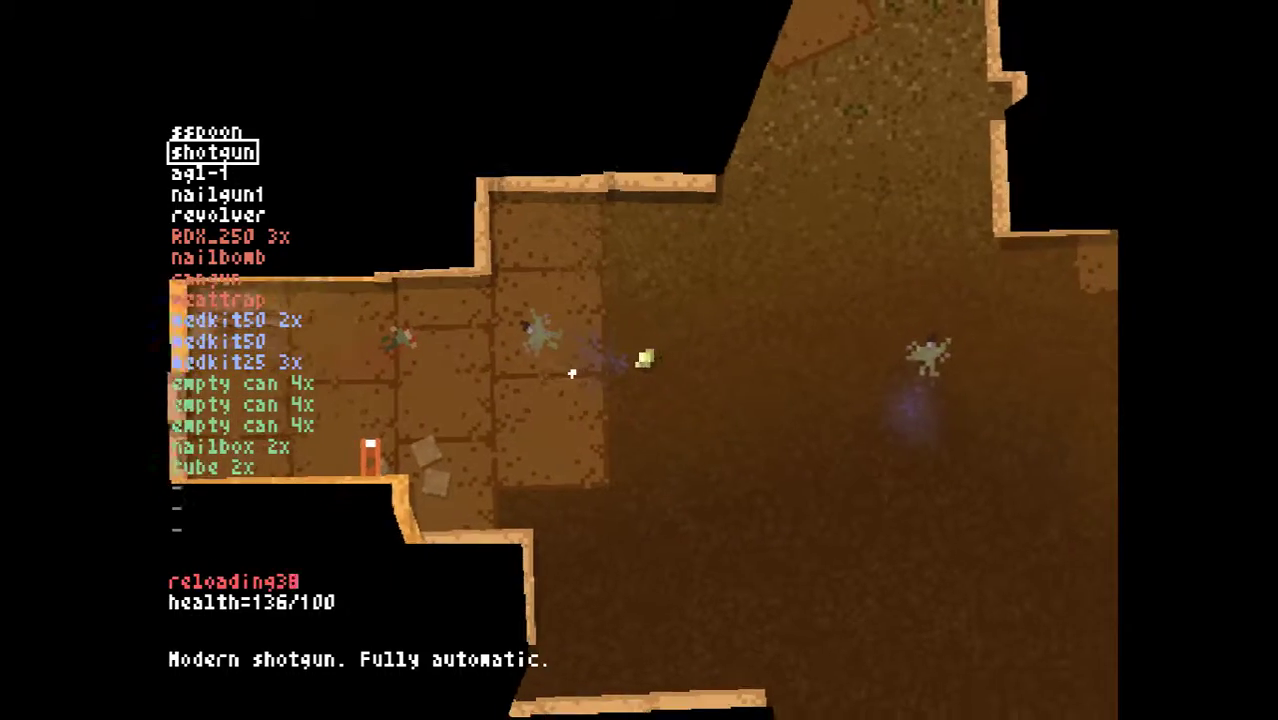
key("a")
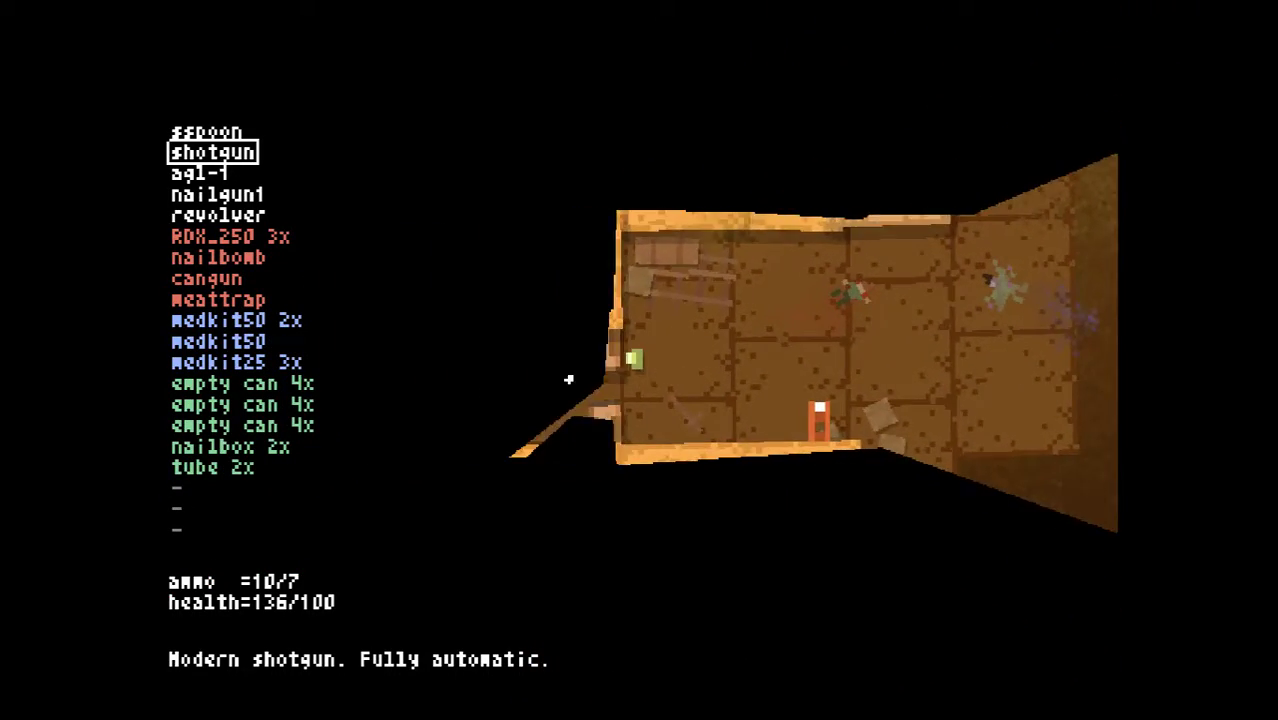
scroll(569, 377, "up", 1)
Return through the large room and follow the south exit along the corridor
key("a")
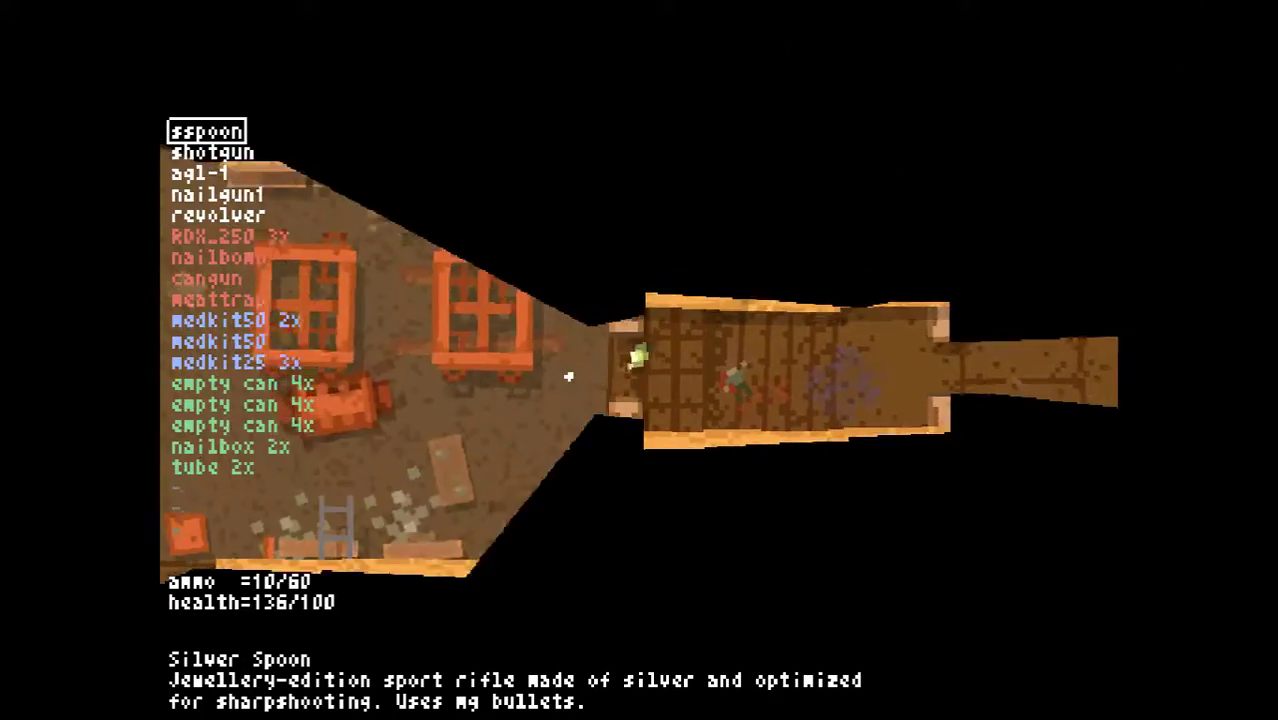
key("s")
key("a")
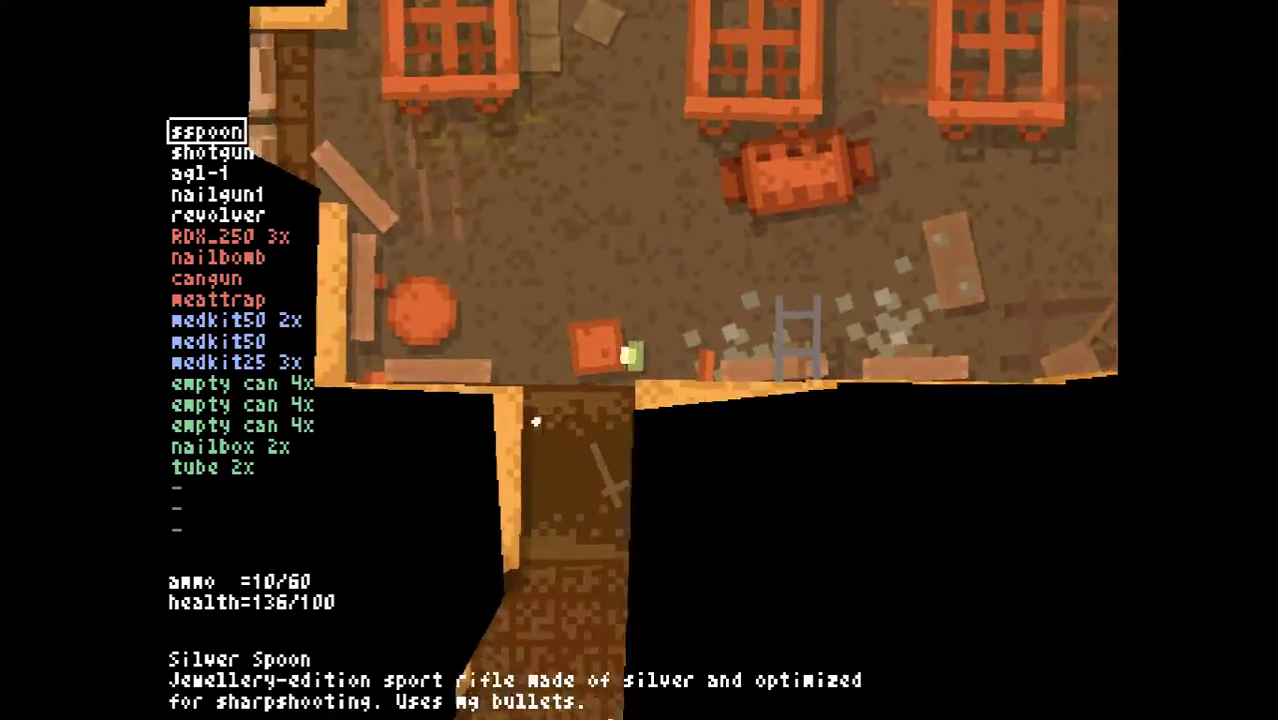
key("s")
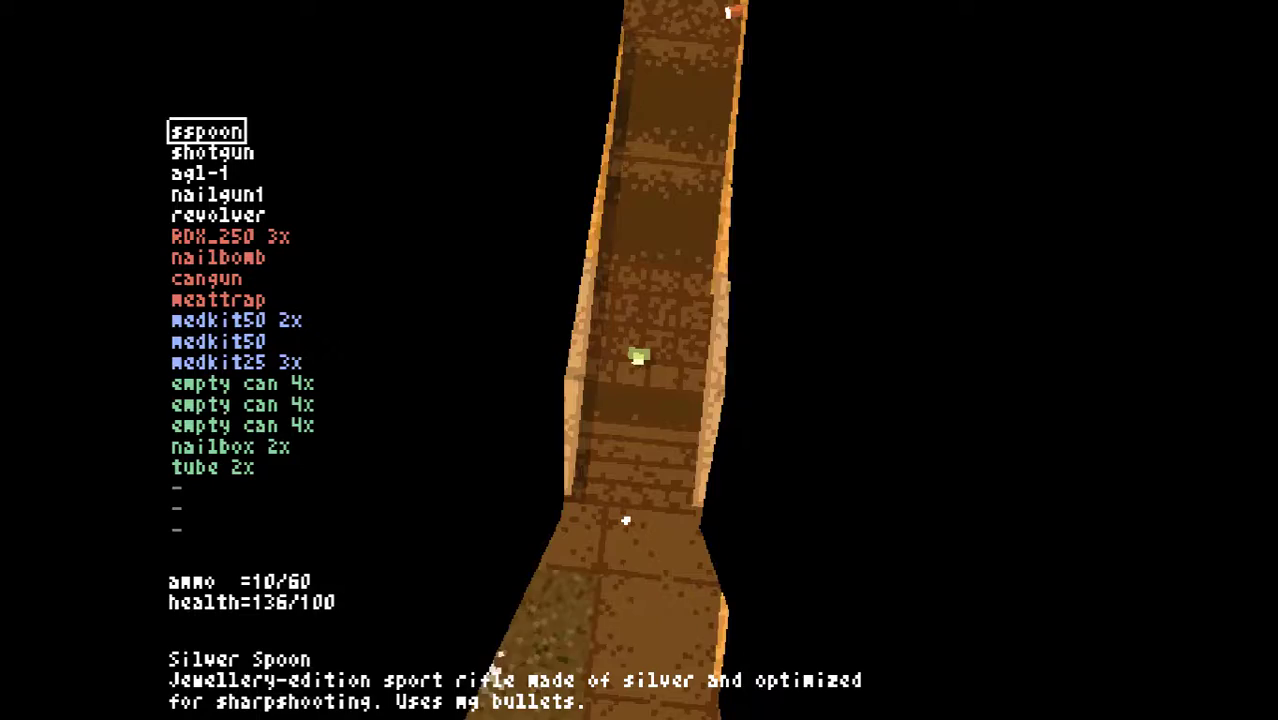
scroll(655, 514, "down", 1)
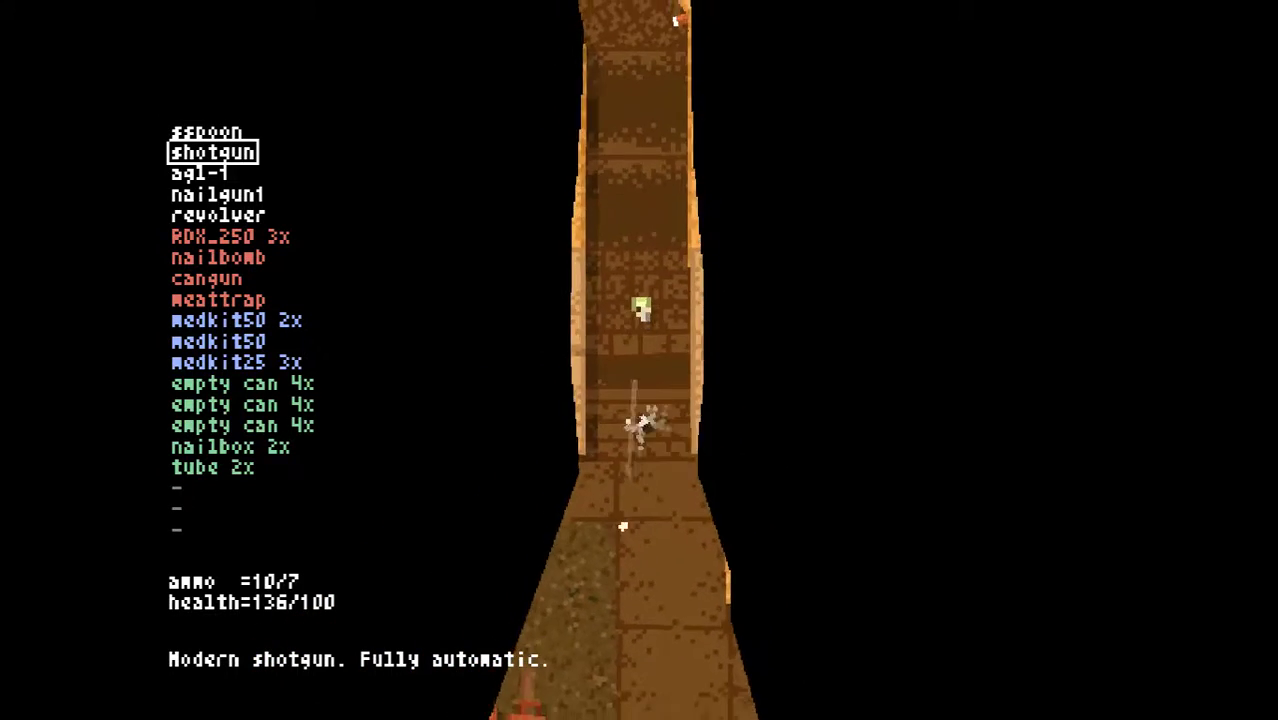
key("s")
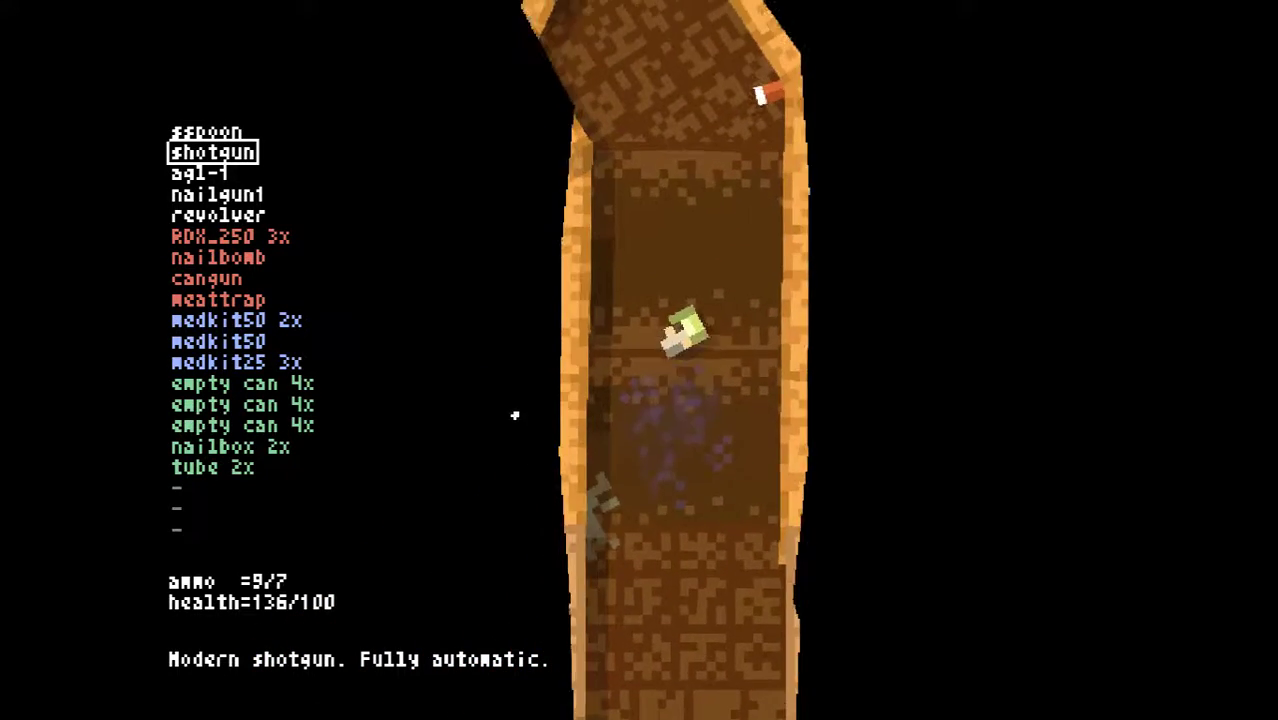
key("s")
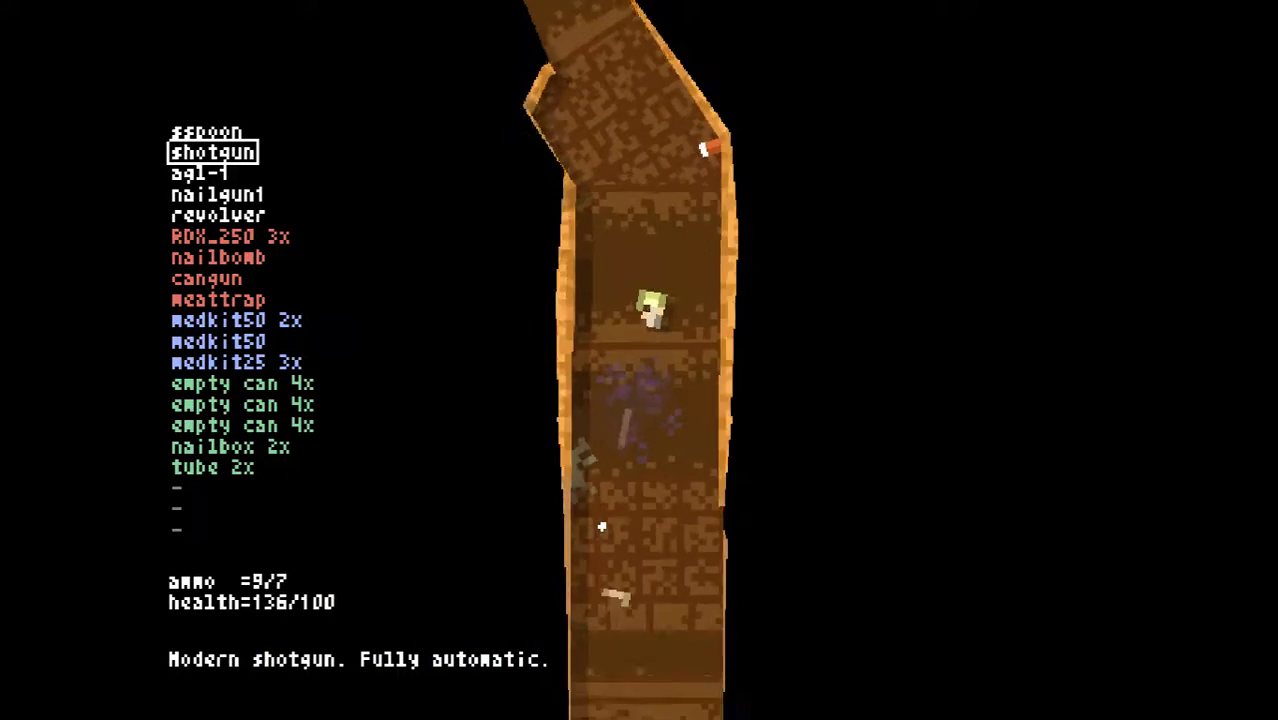
key("w")
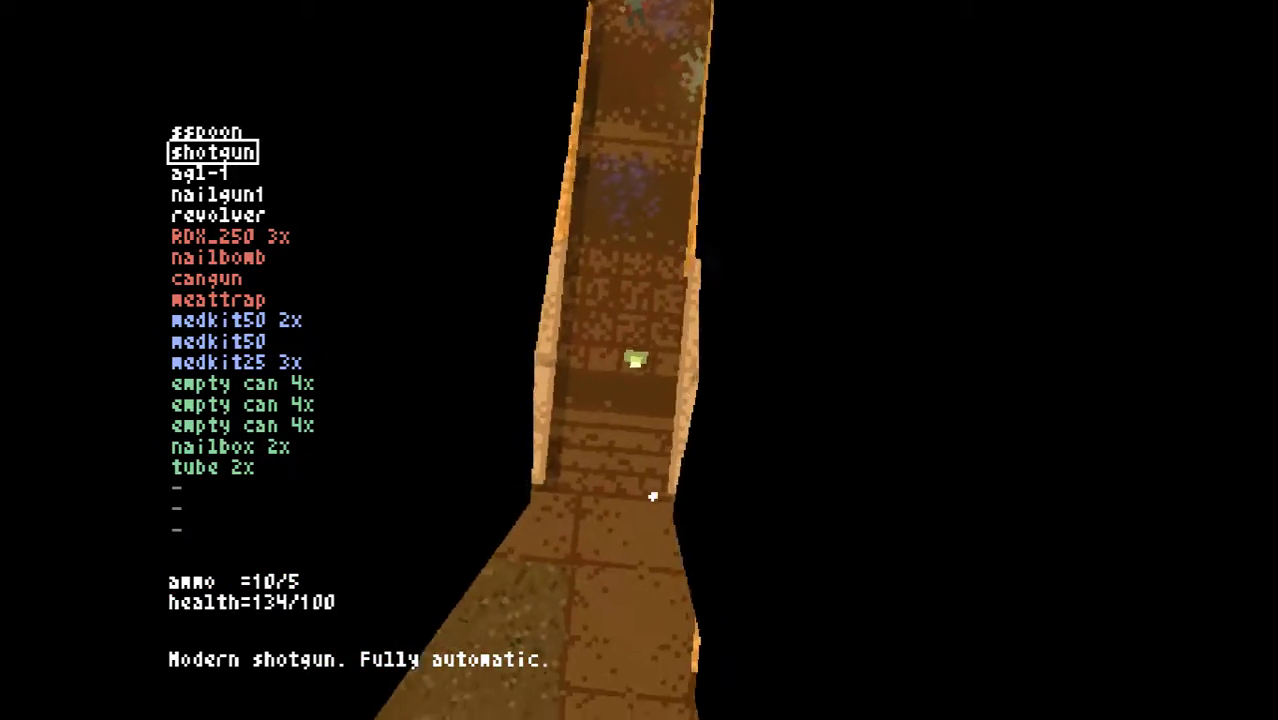
scroll(652, 496, "up", 1)
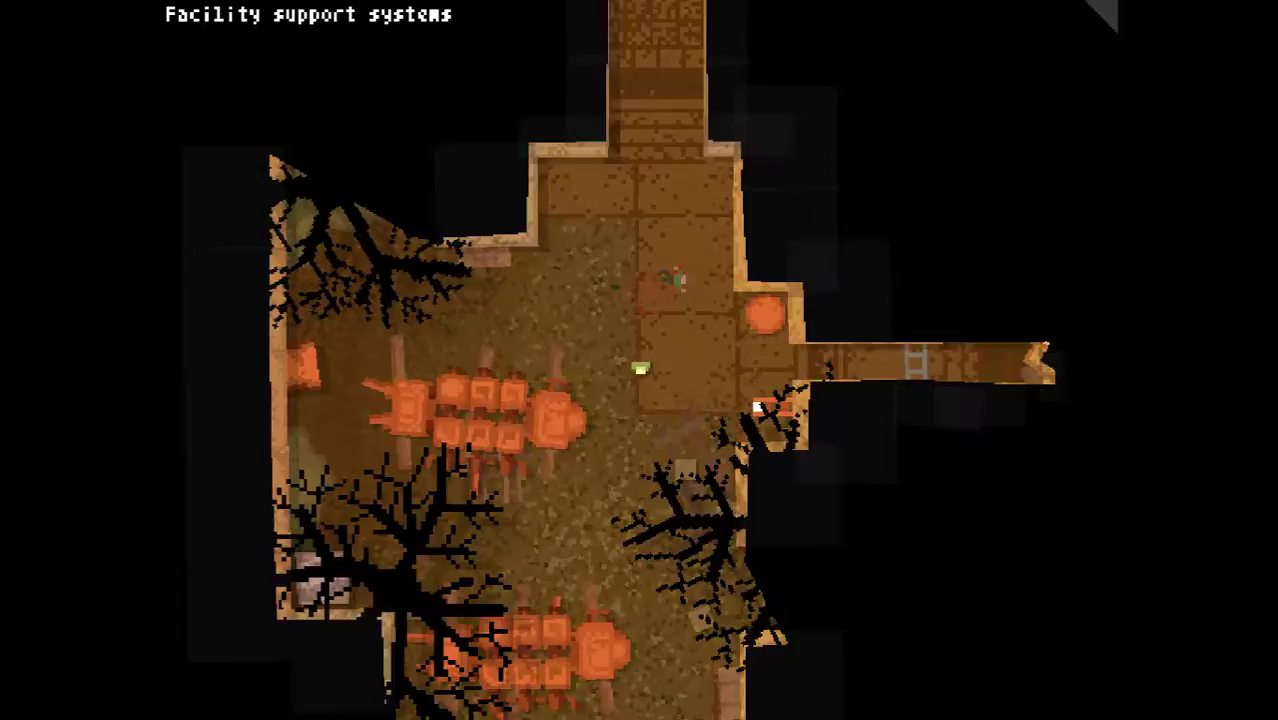
scroll(757, 405, "up", 1)
Fight north through the zombies into the table room, then walk back south into the corridor
key("d")
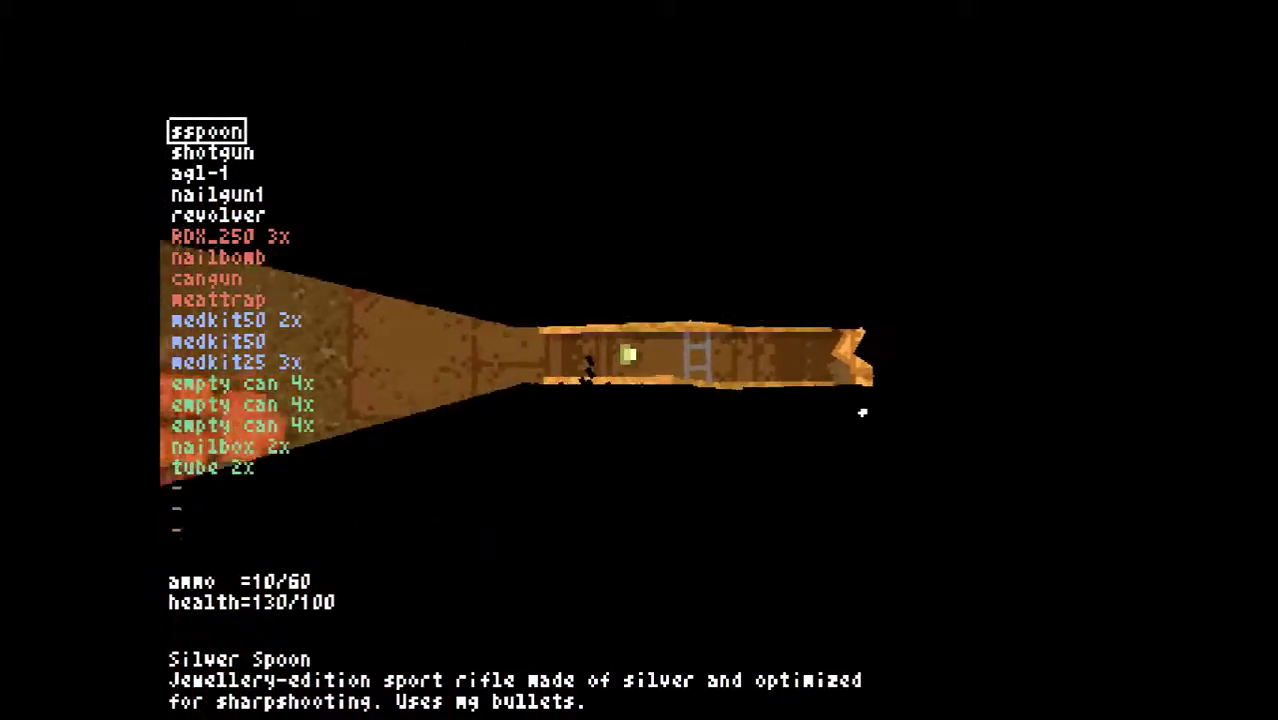
scroll(703, 398, "down", 1)
key("a")
scroll(703, 398, "up", 1)
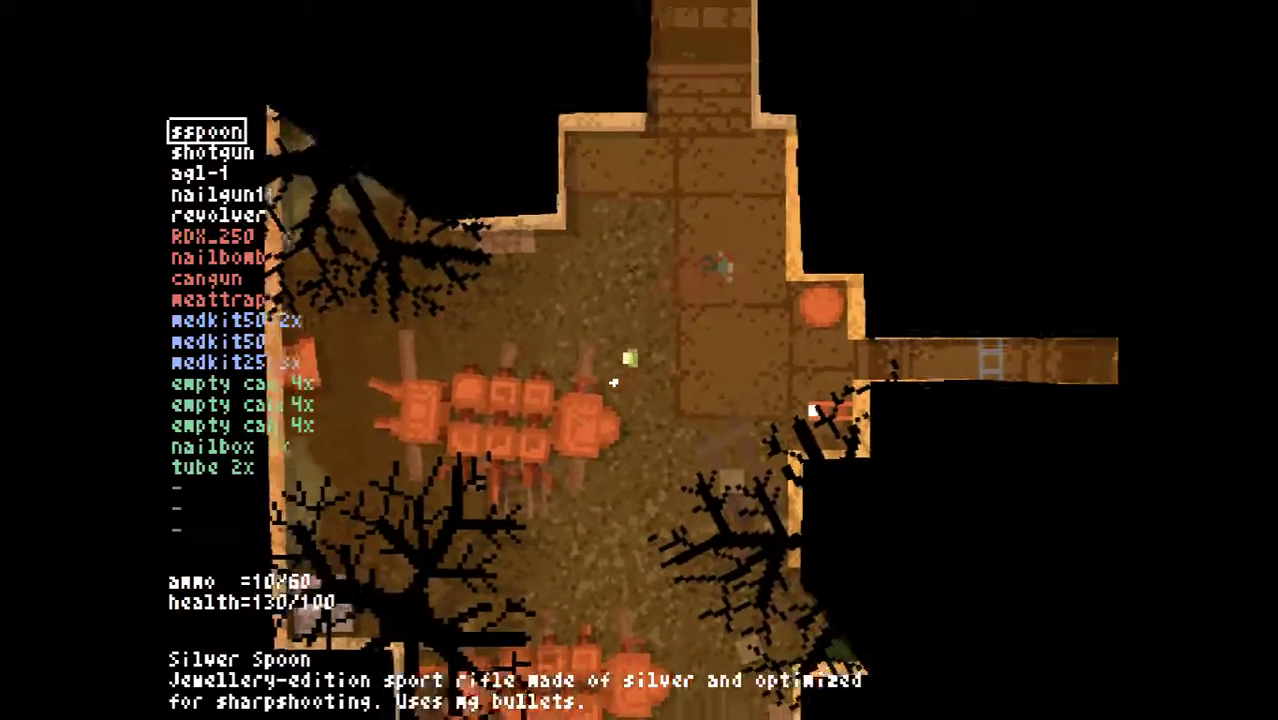
key("w")
scroll(676, 402, "down", 1)
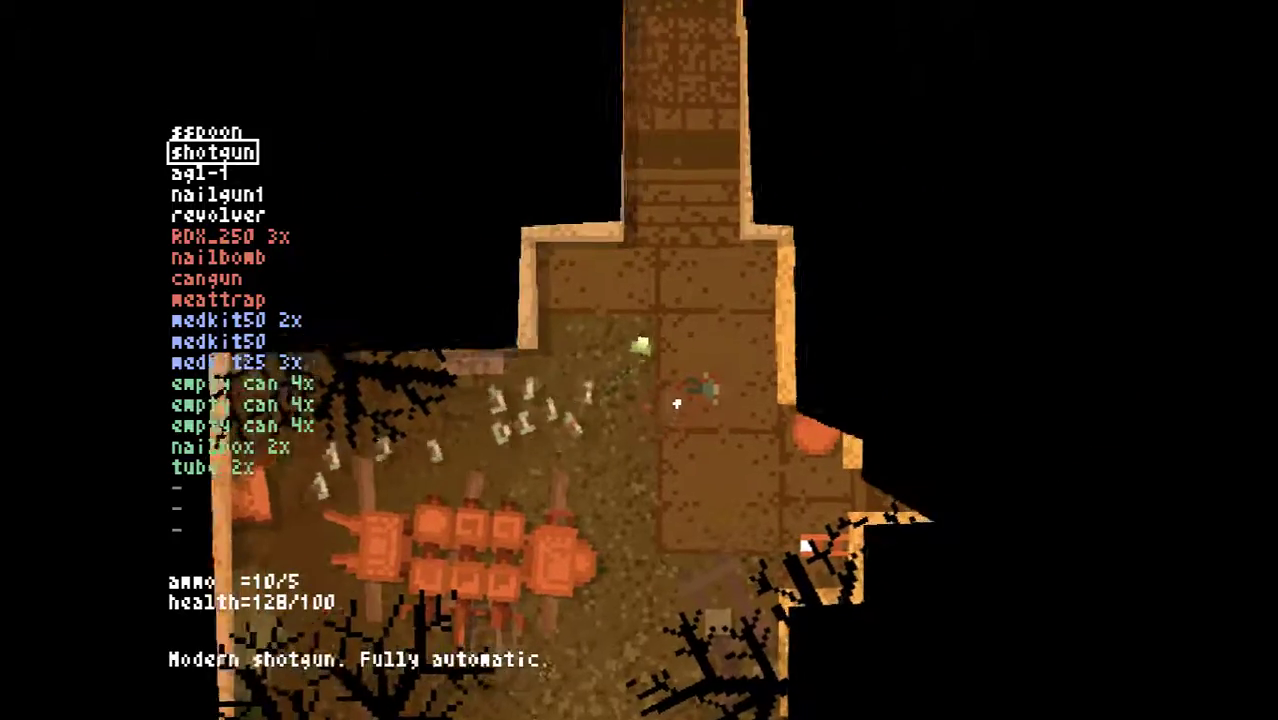
scroll(604, 514, "down", 1)
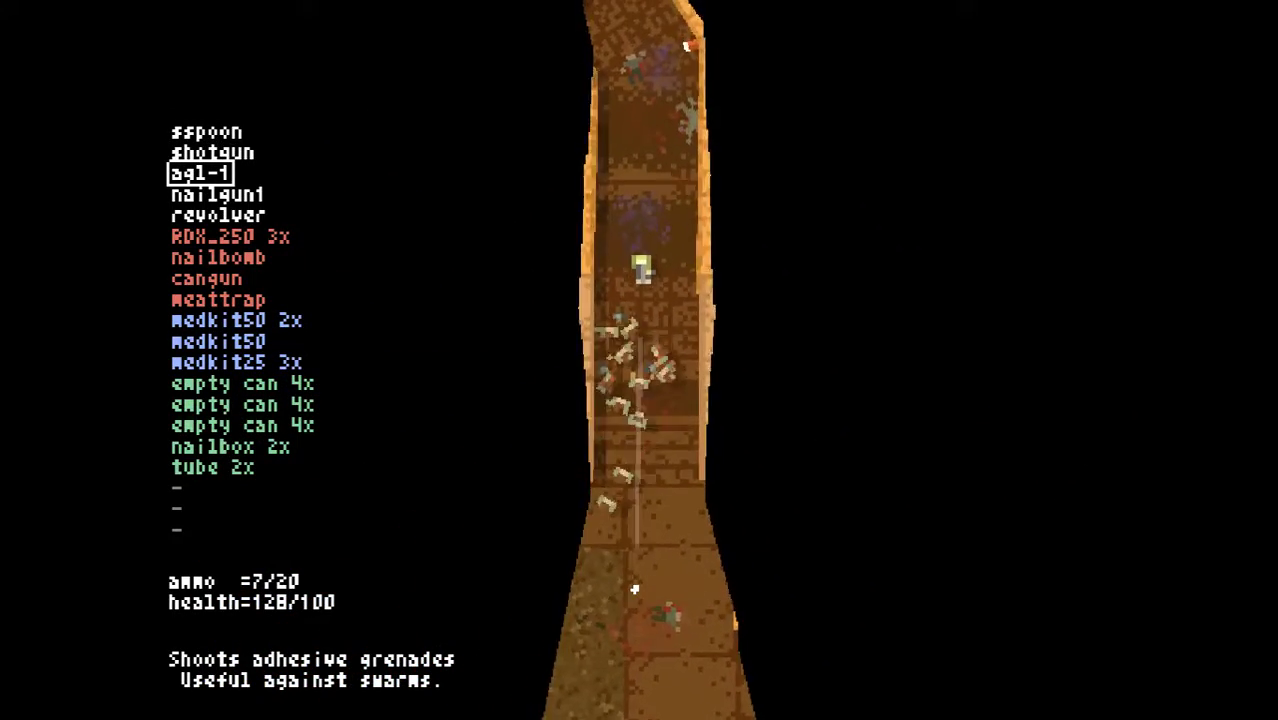
key("w")
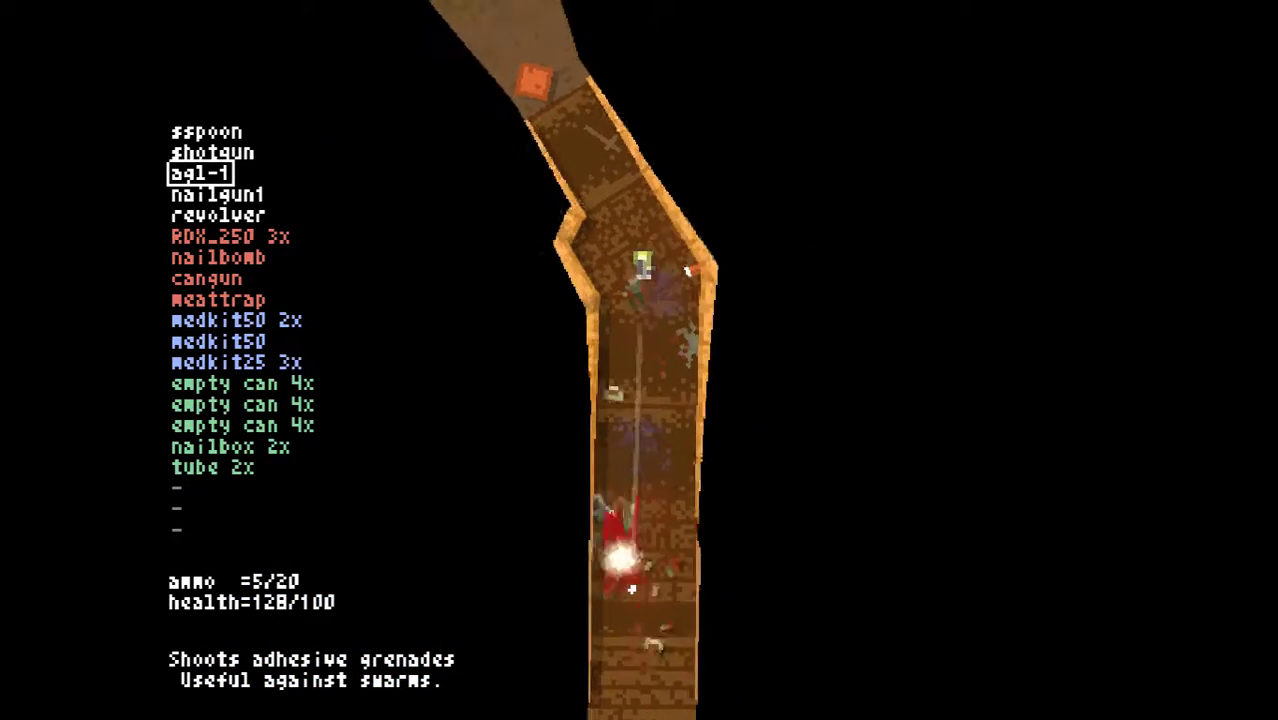
key("w")
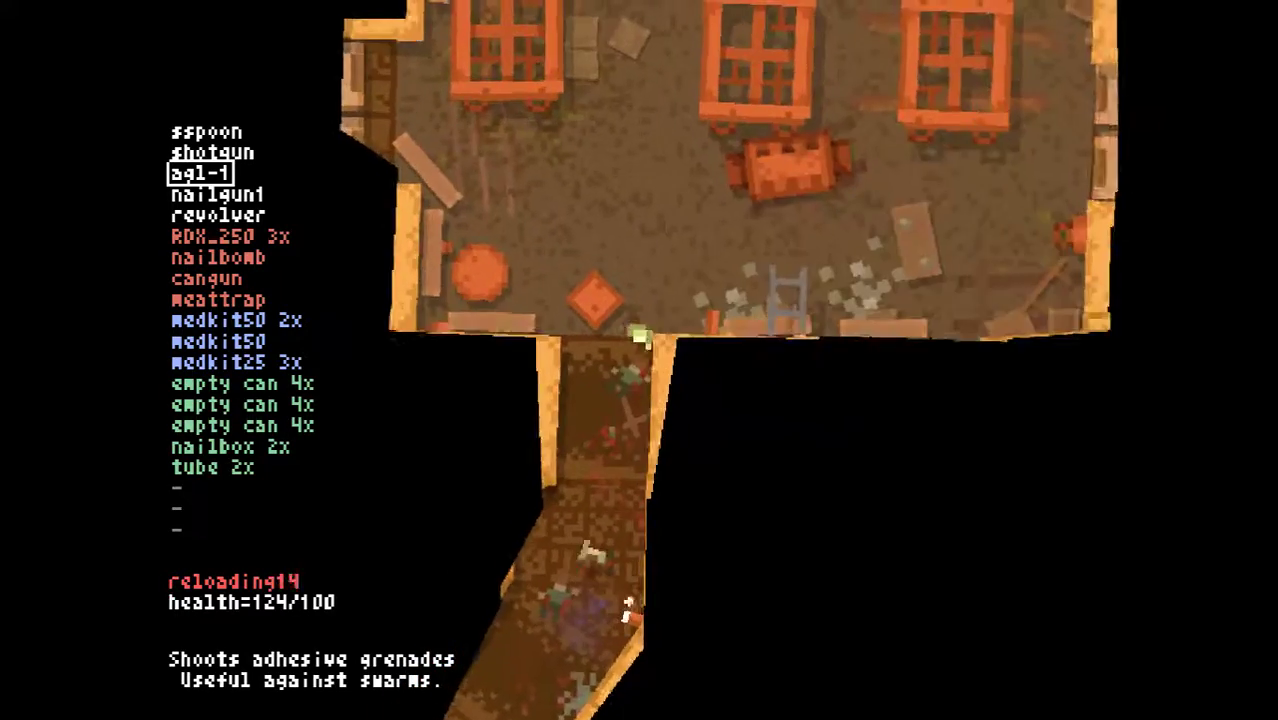
key("w")
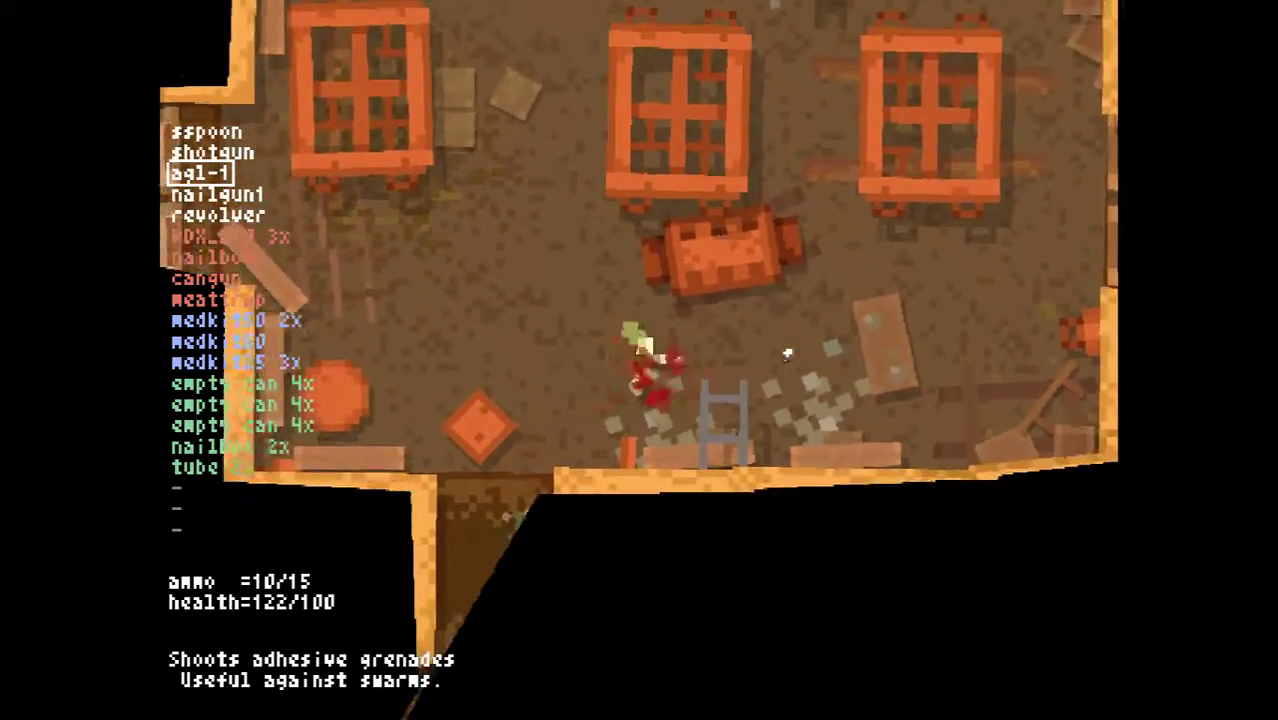
key("s")
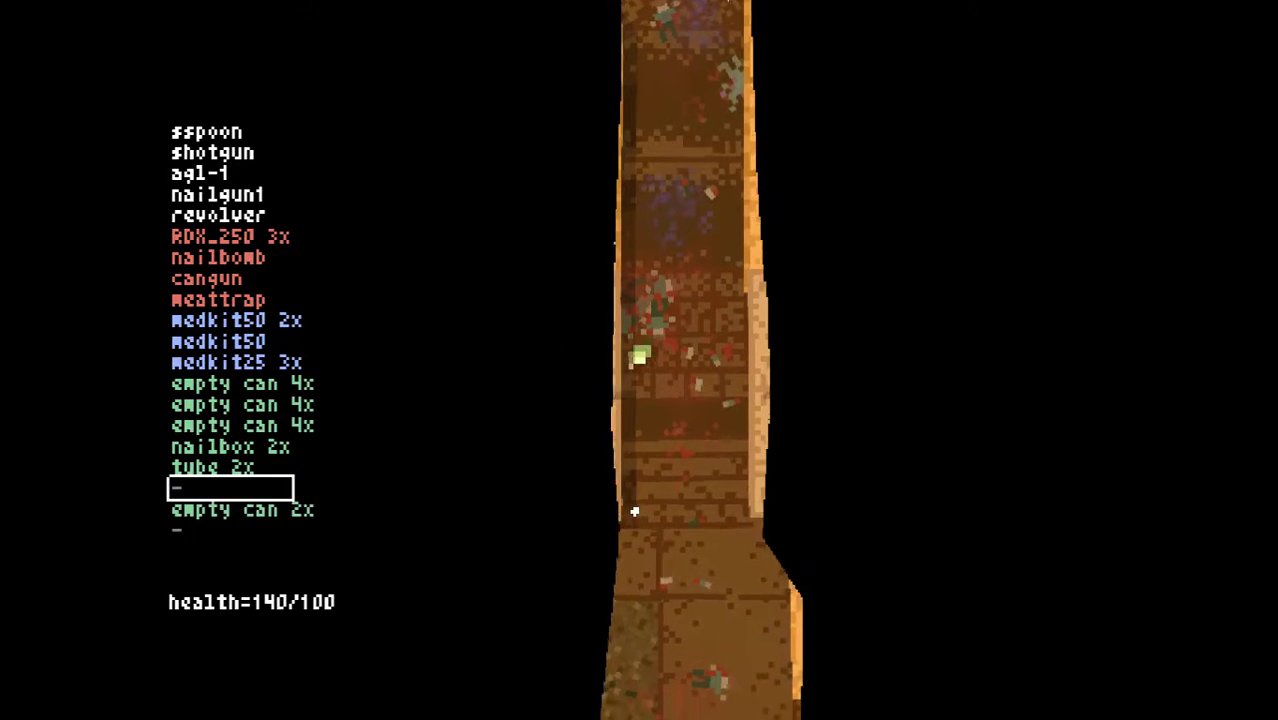
scroll(634, 511, "up", 12)
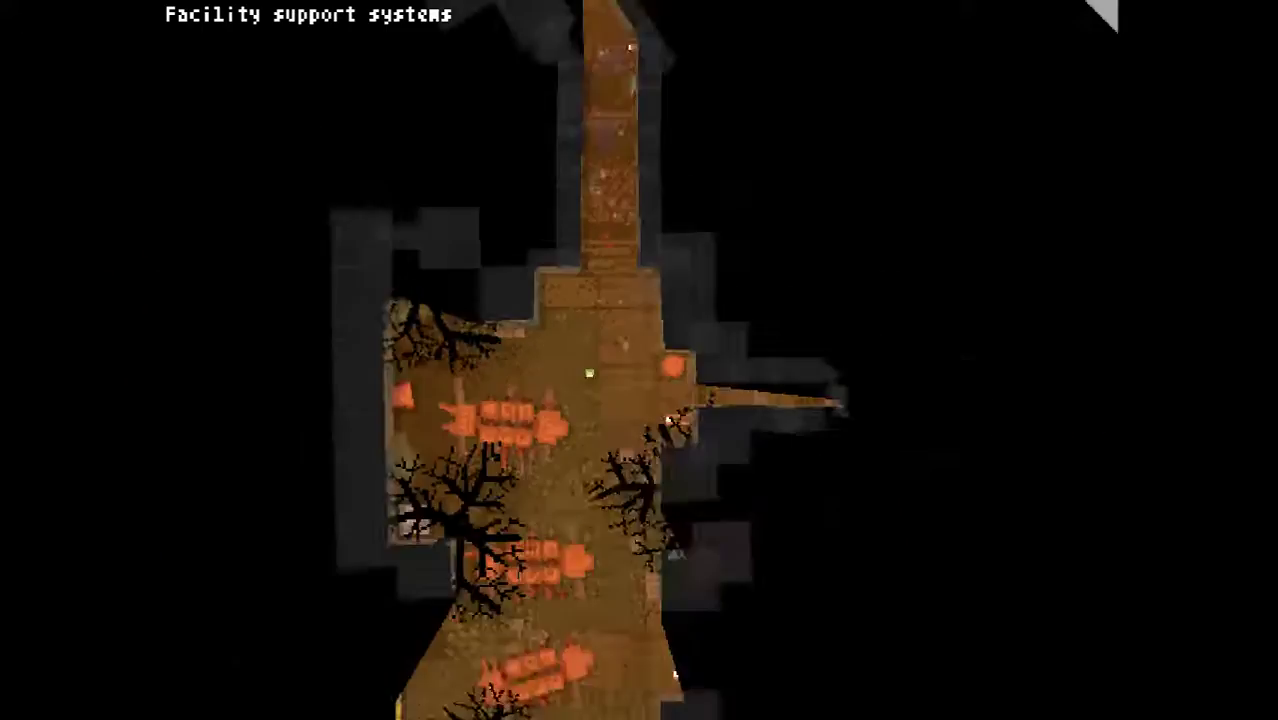
Check the facility map, then walk north and west into the small side room
key("s")
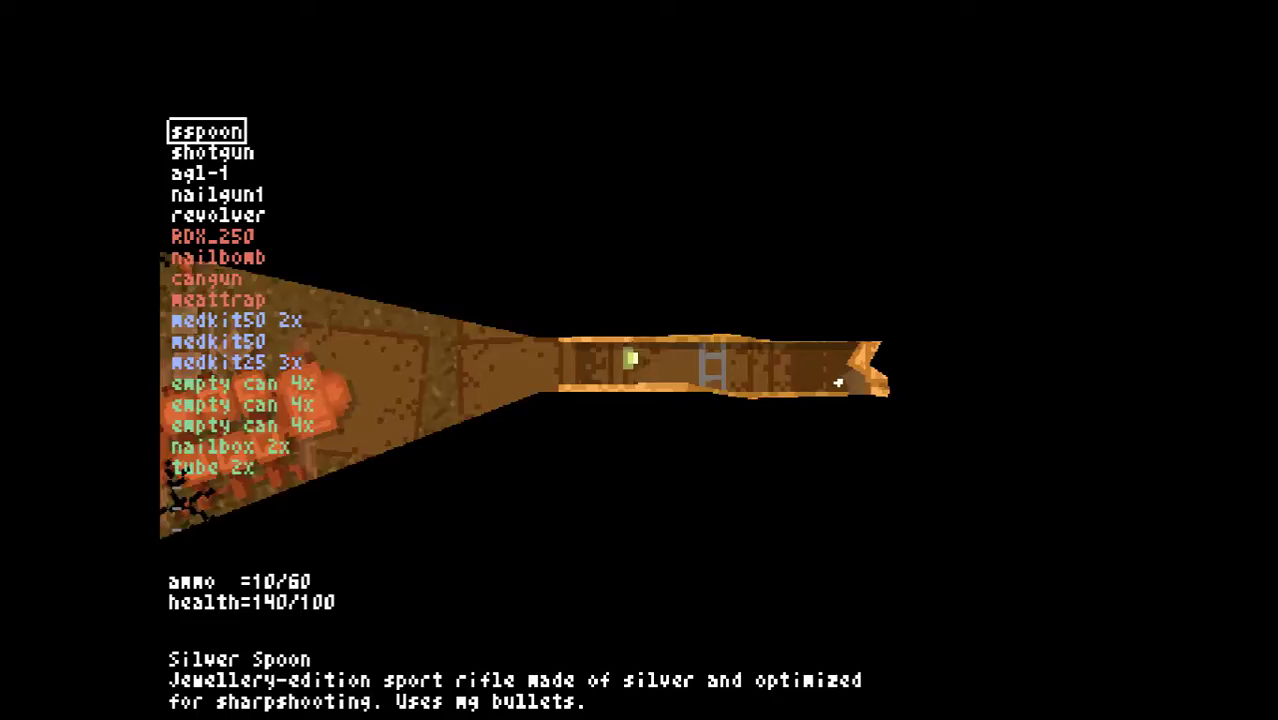
key("Tab")
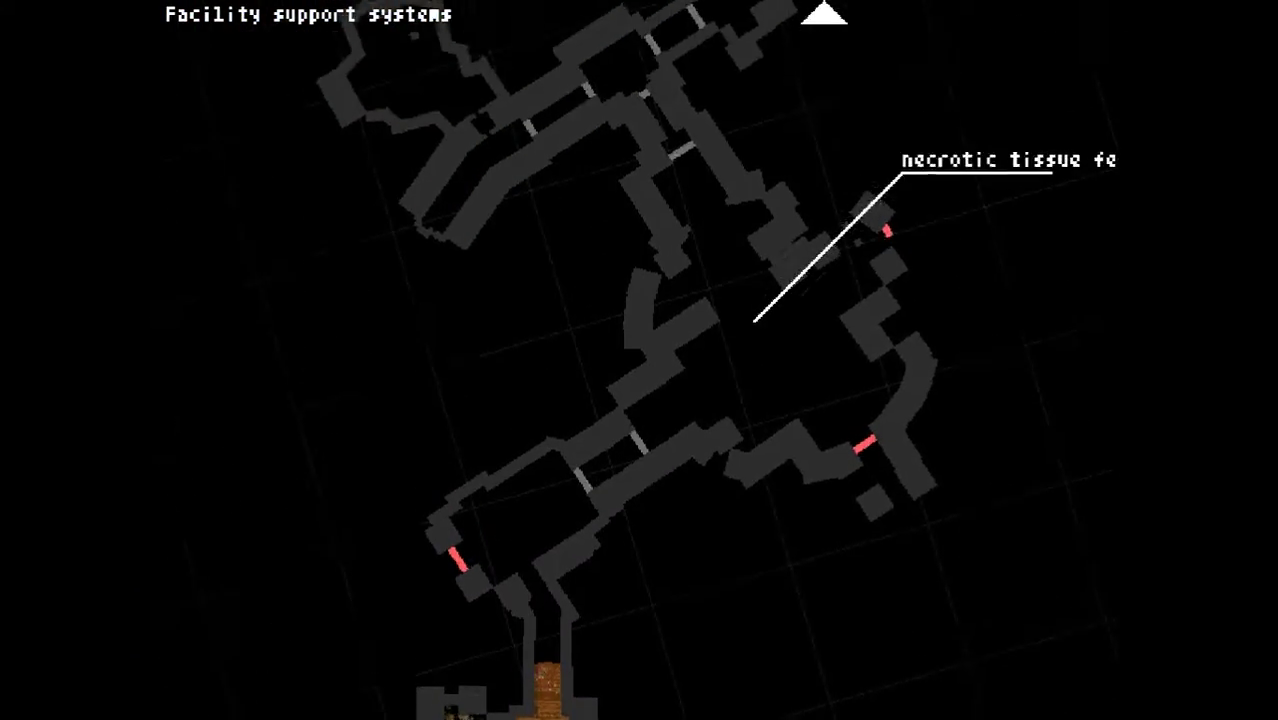
key("w")
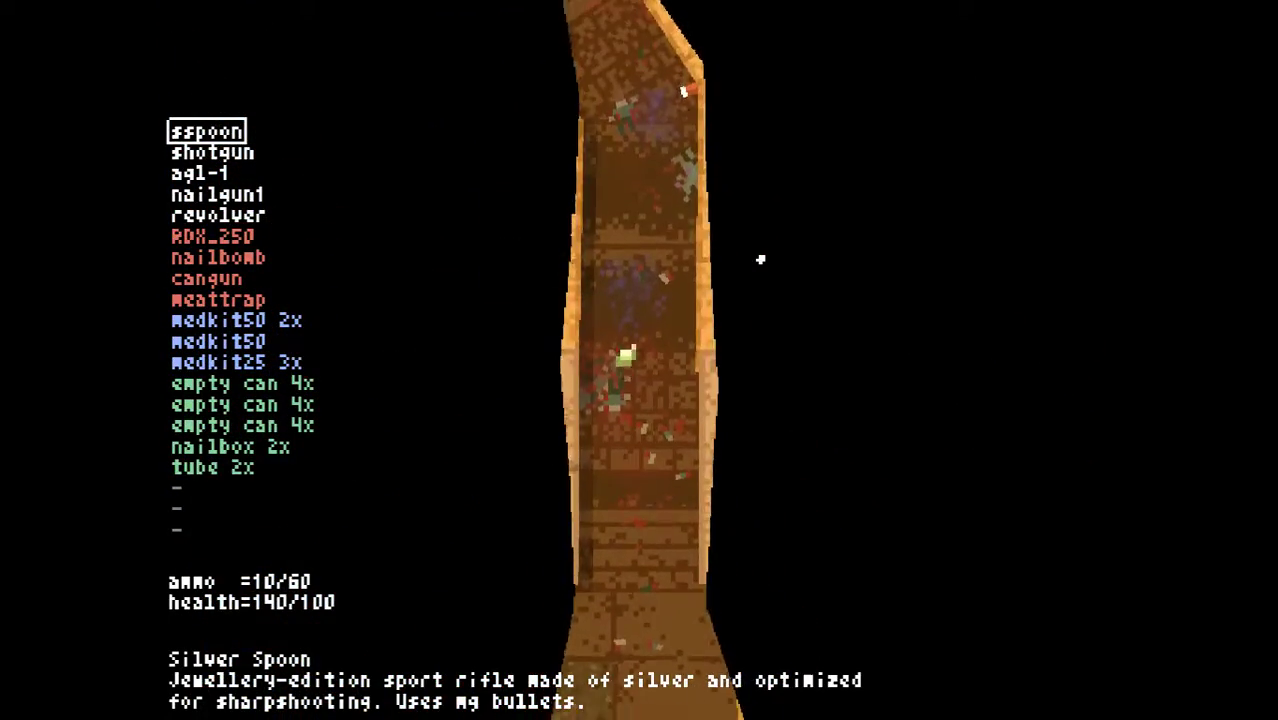
key("w")
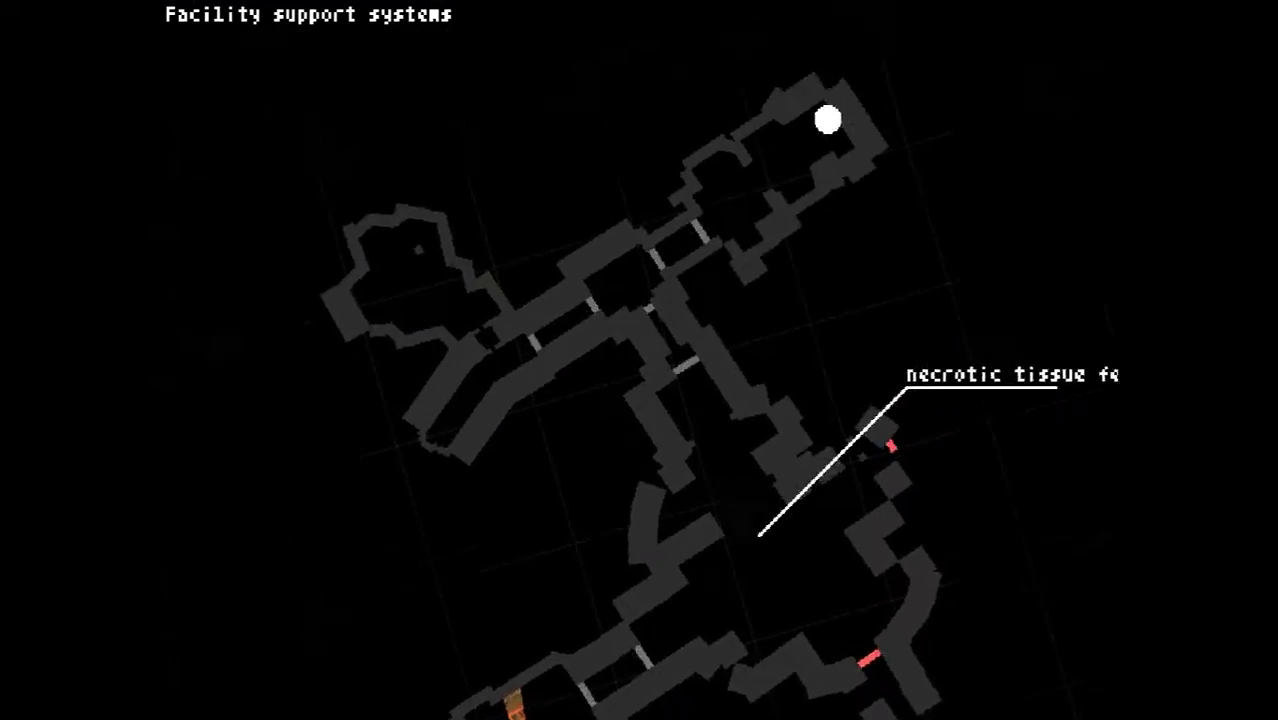
key("w")
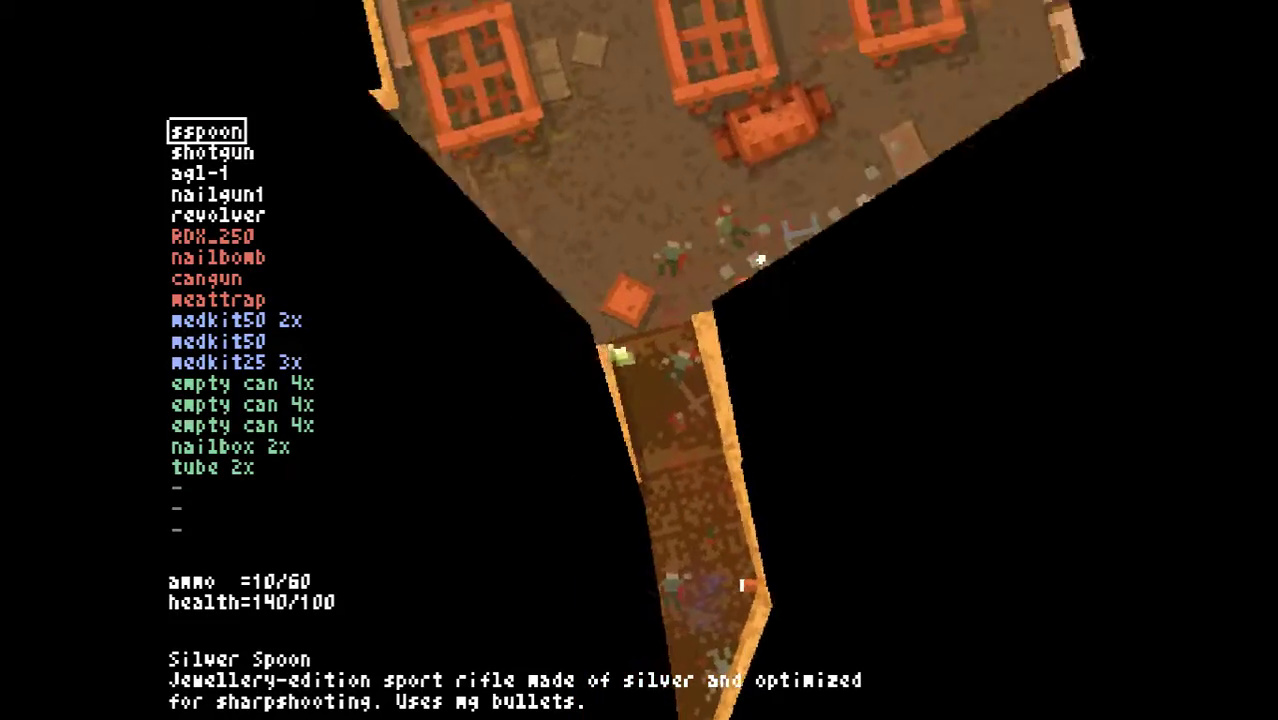
key("a")
key("a")
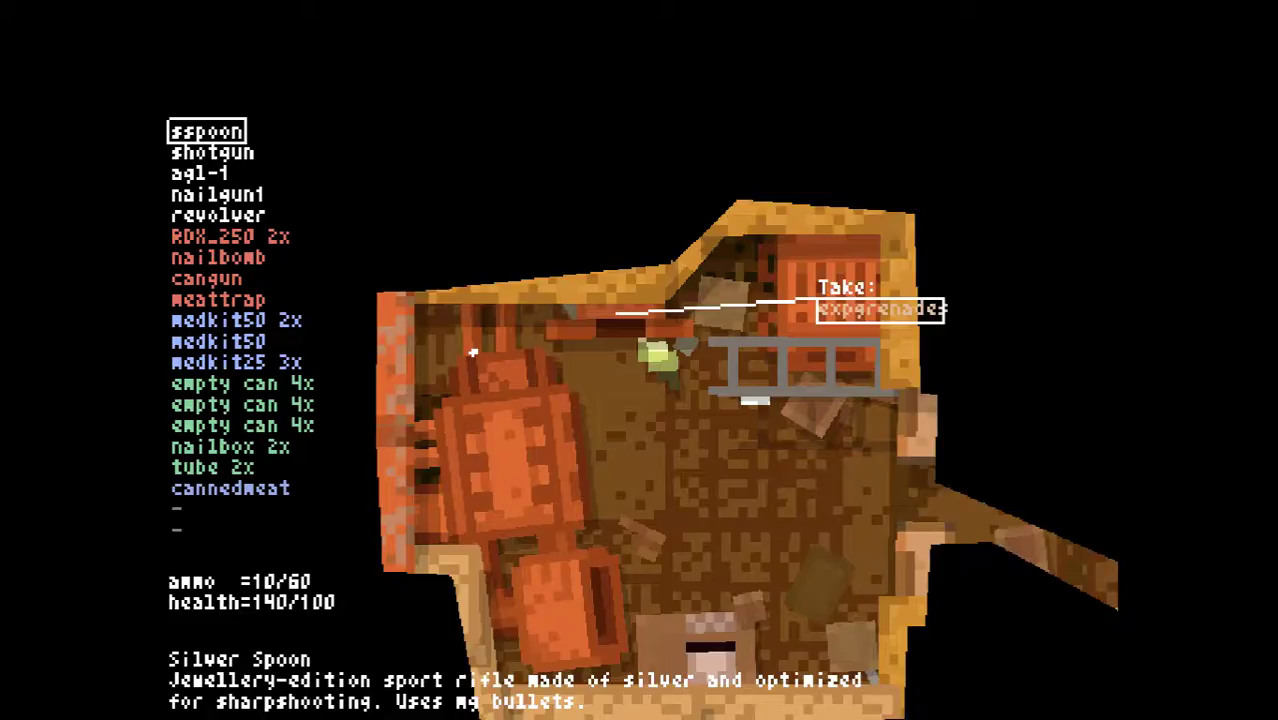
scroll(508, 338, "up", 1)
Eat the canned meat for 150 health and walk east across the room
left_click(509, 341)
key("d")
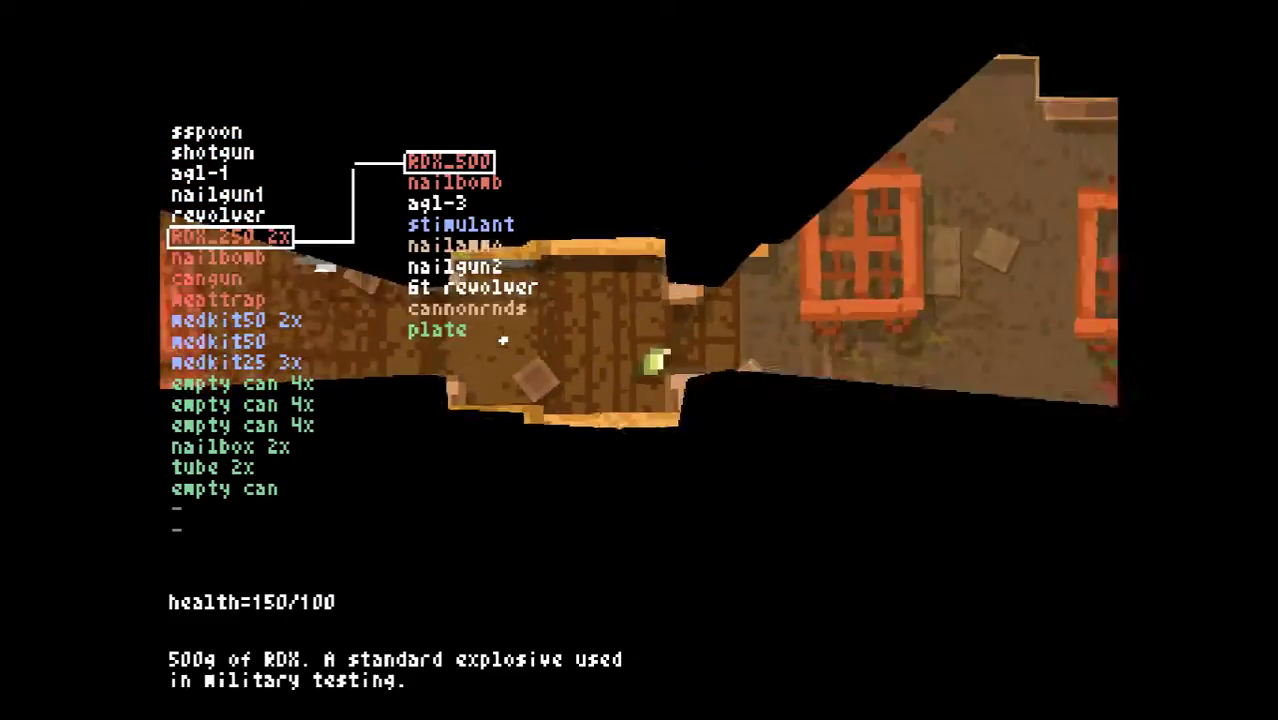
key("d")
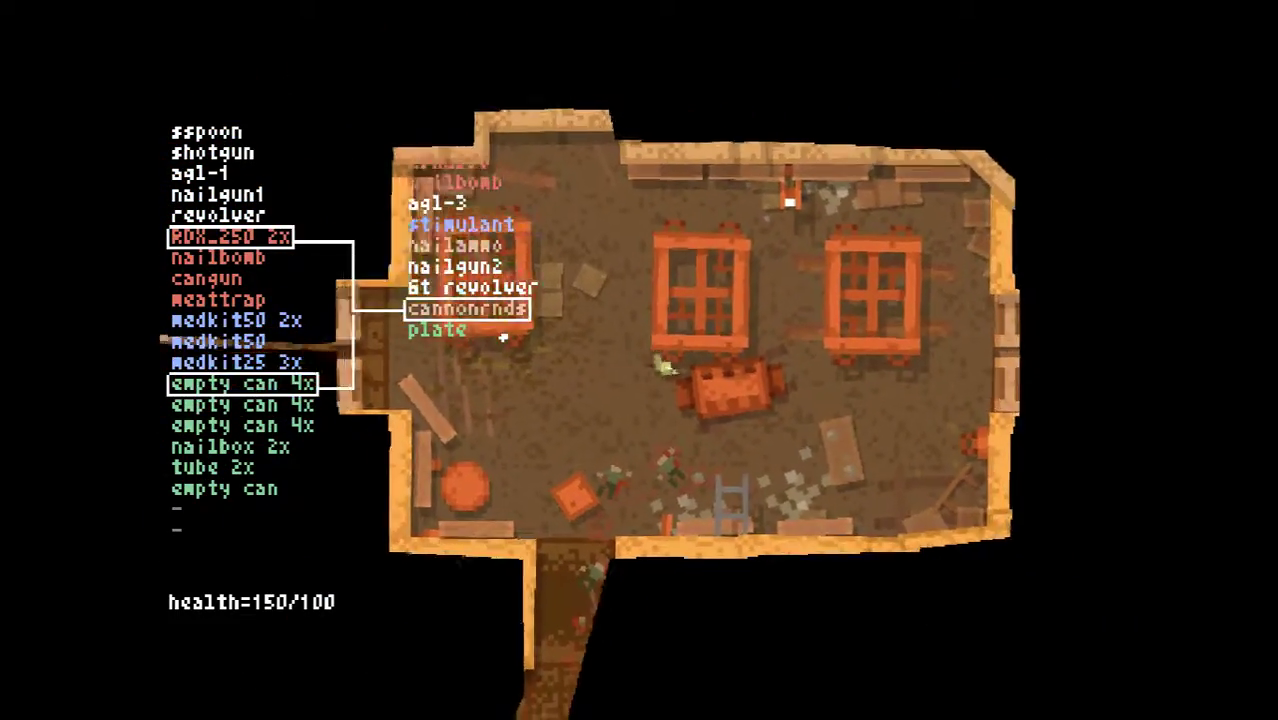
scroll(503, 337, "down", 5)
key("d")
scroll(503, 338, "down", 1)
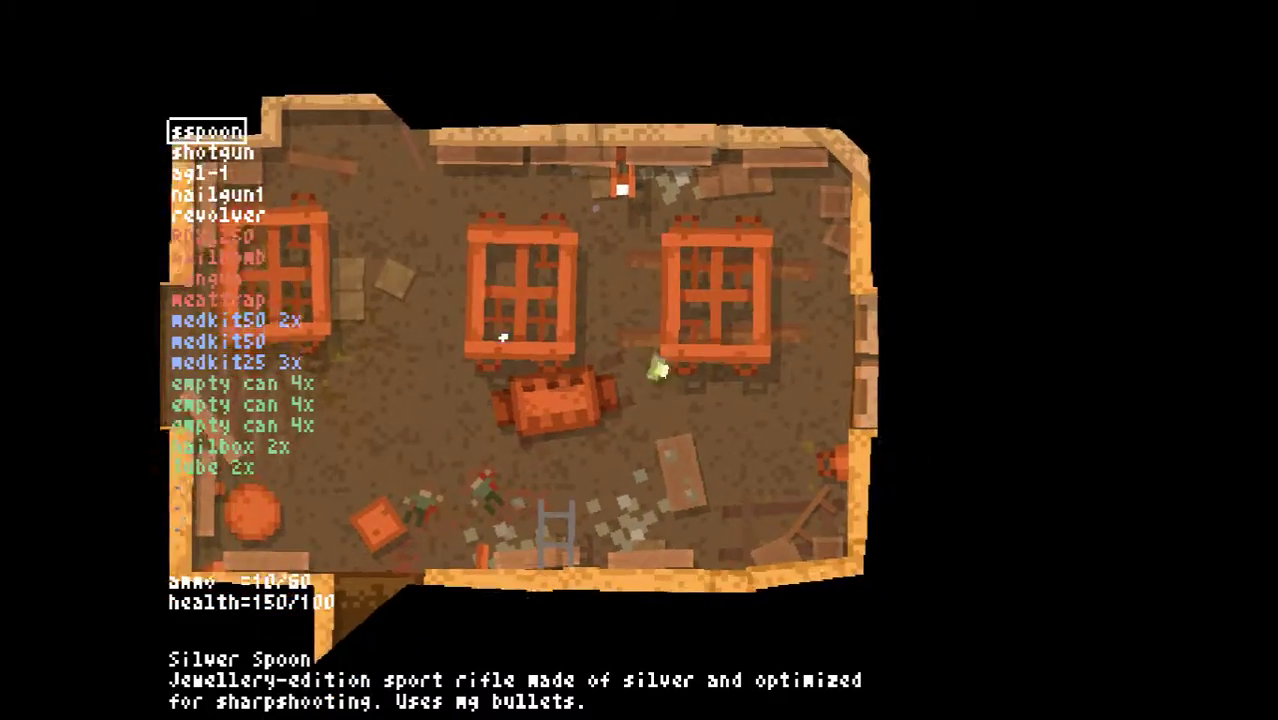
Check the map, then walk east past the top alcove and red door into the hall
key("d")
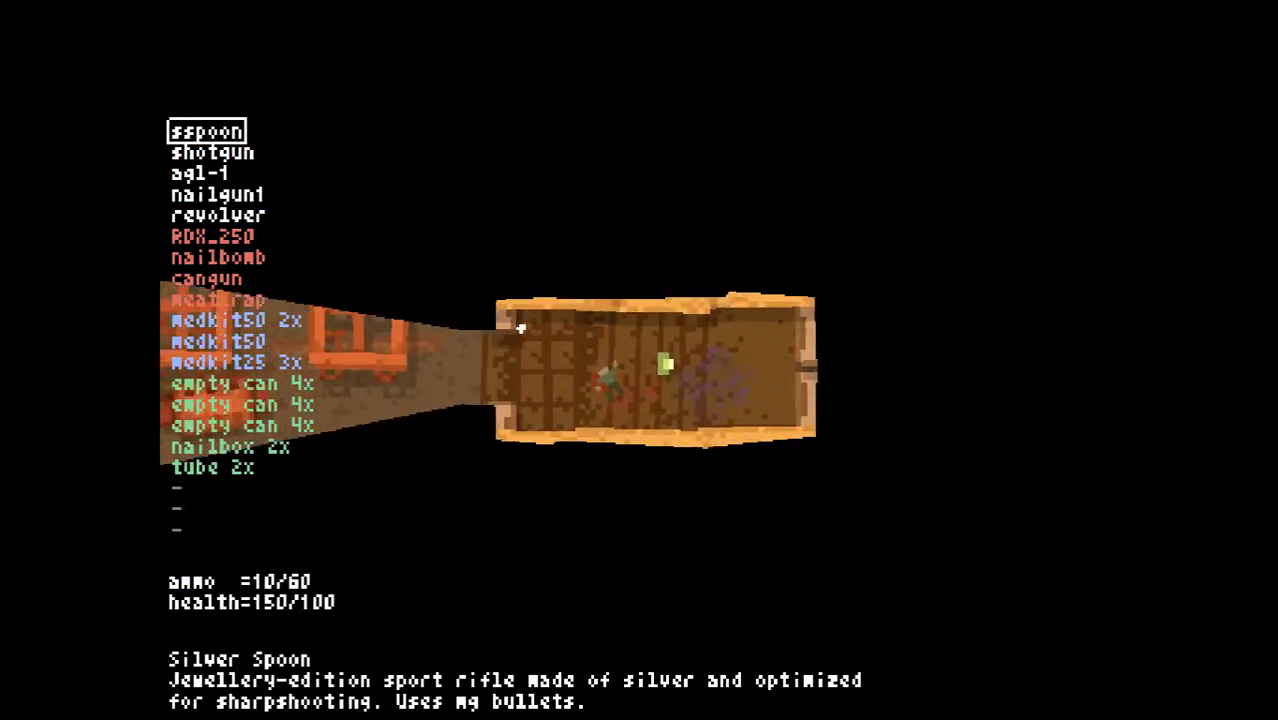
key("m")
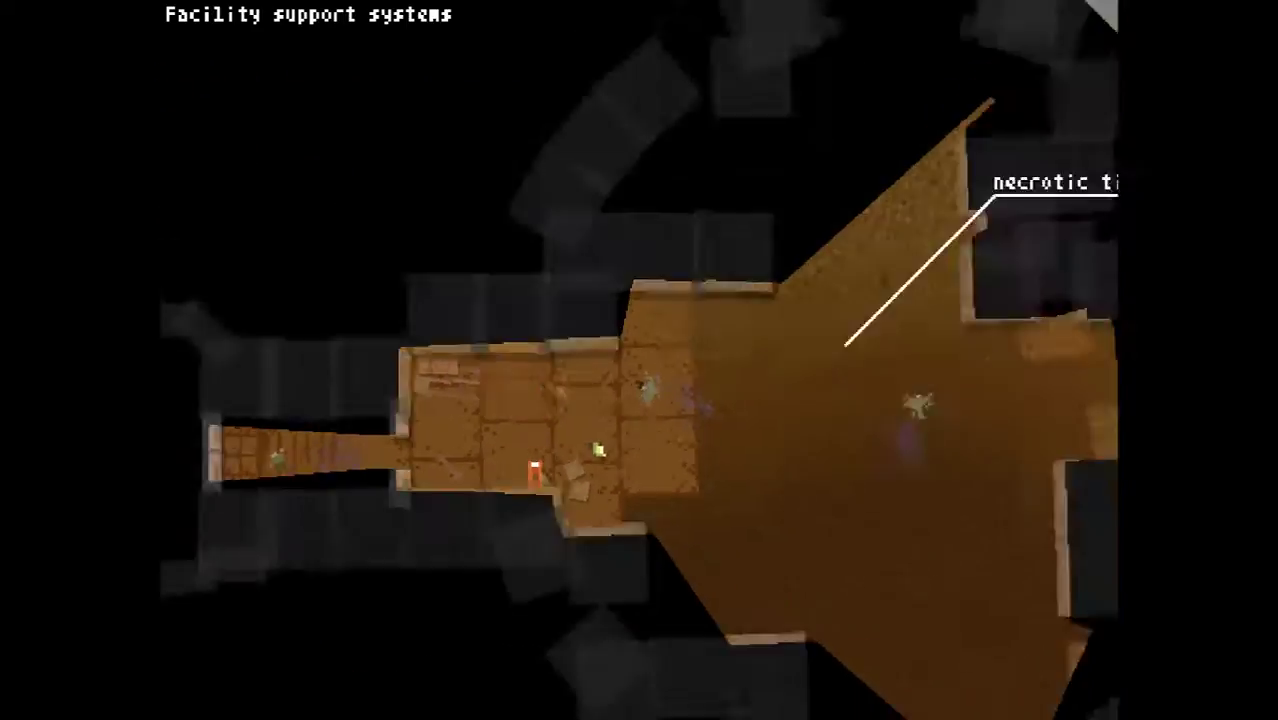
key("m")
key("d")
key("d")
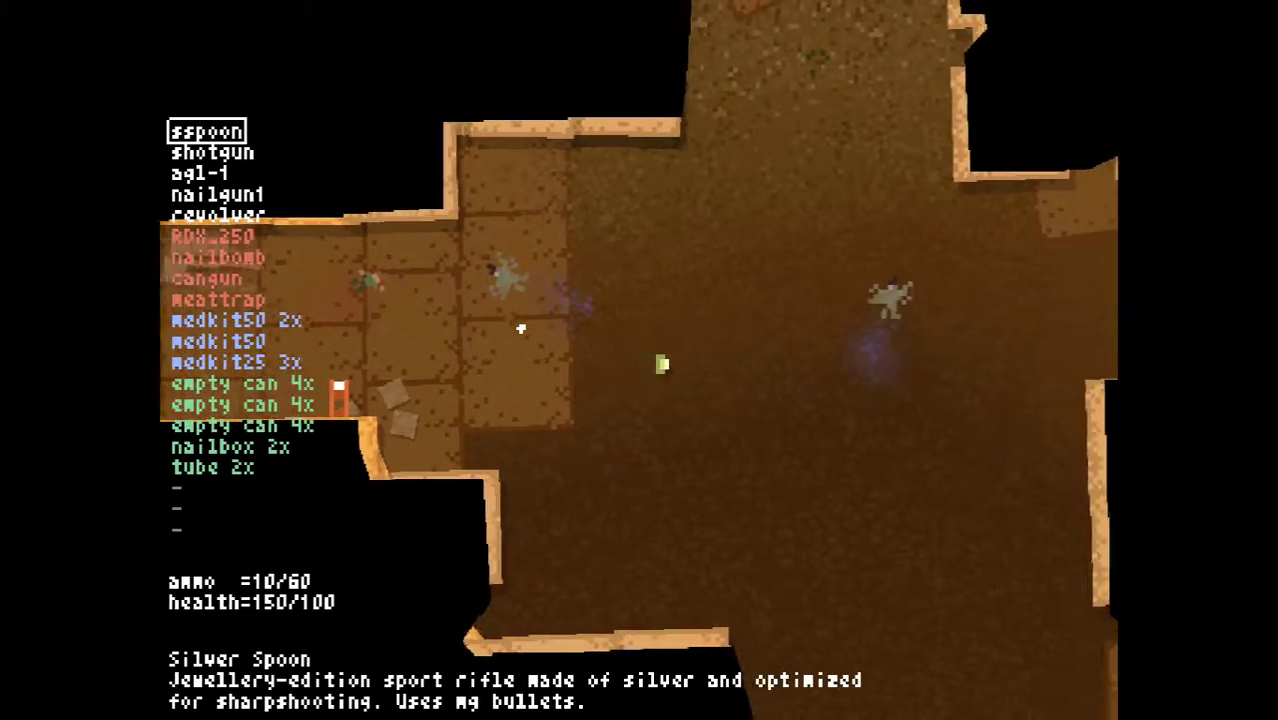
key("a")
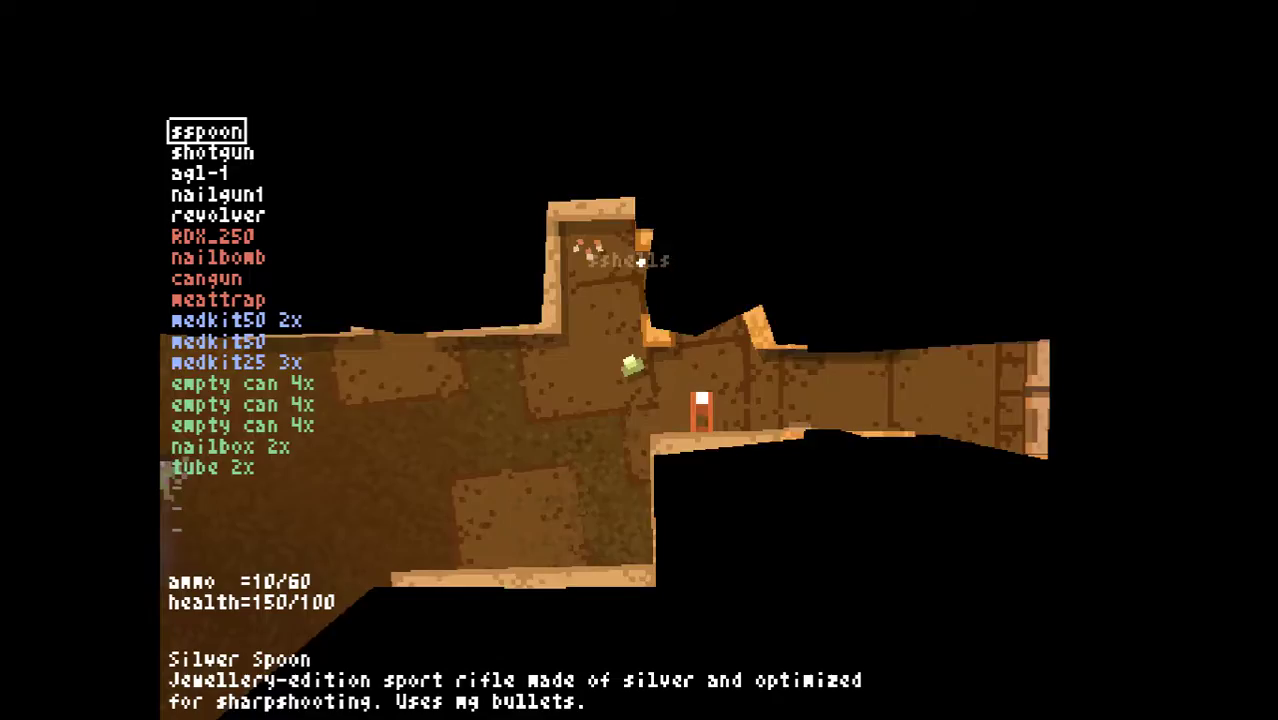
key("w")
key("s")
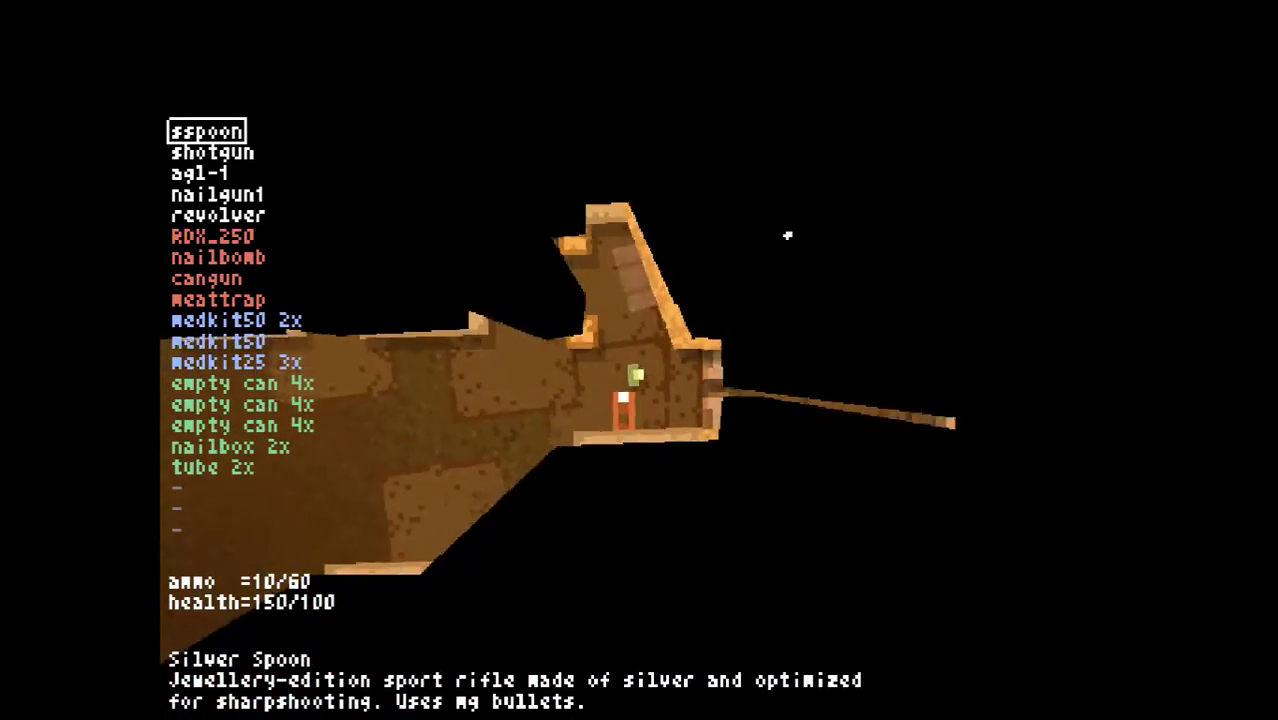
key("w")
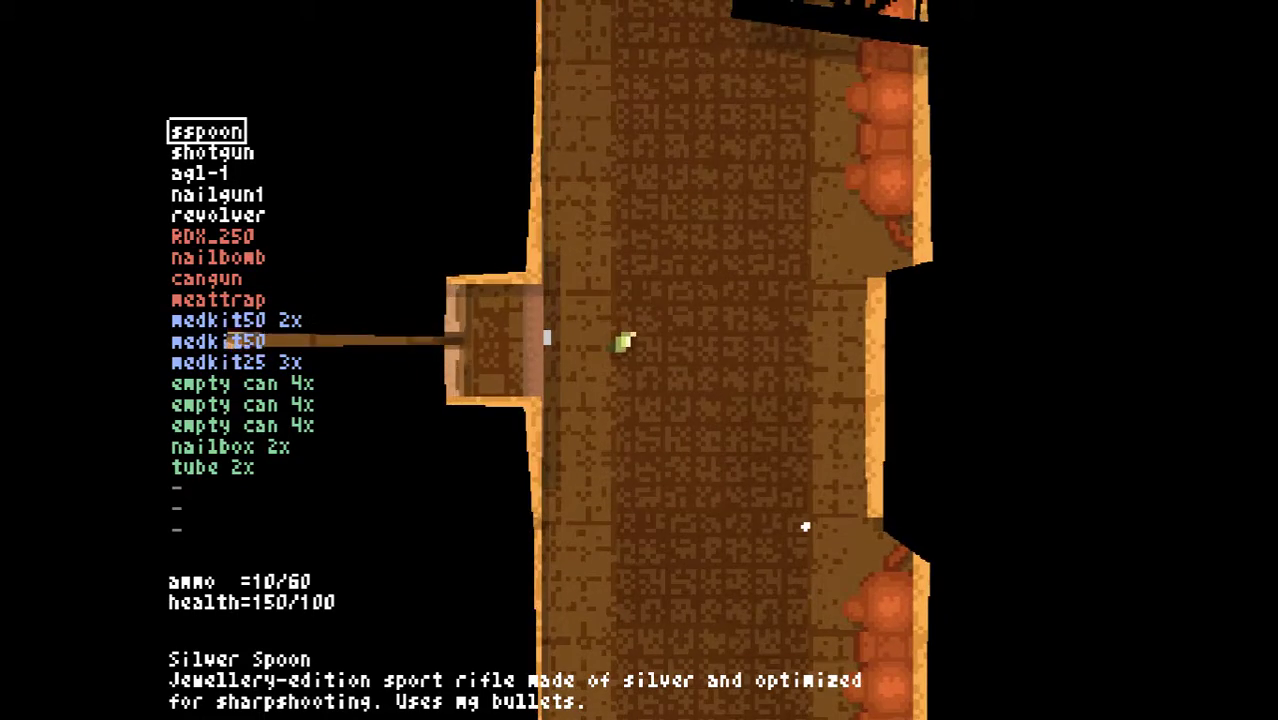
scroll(782, 528, "down", 1)
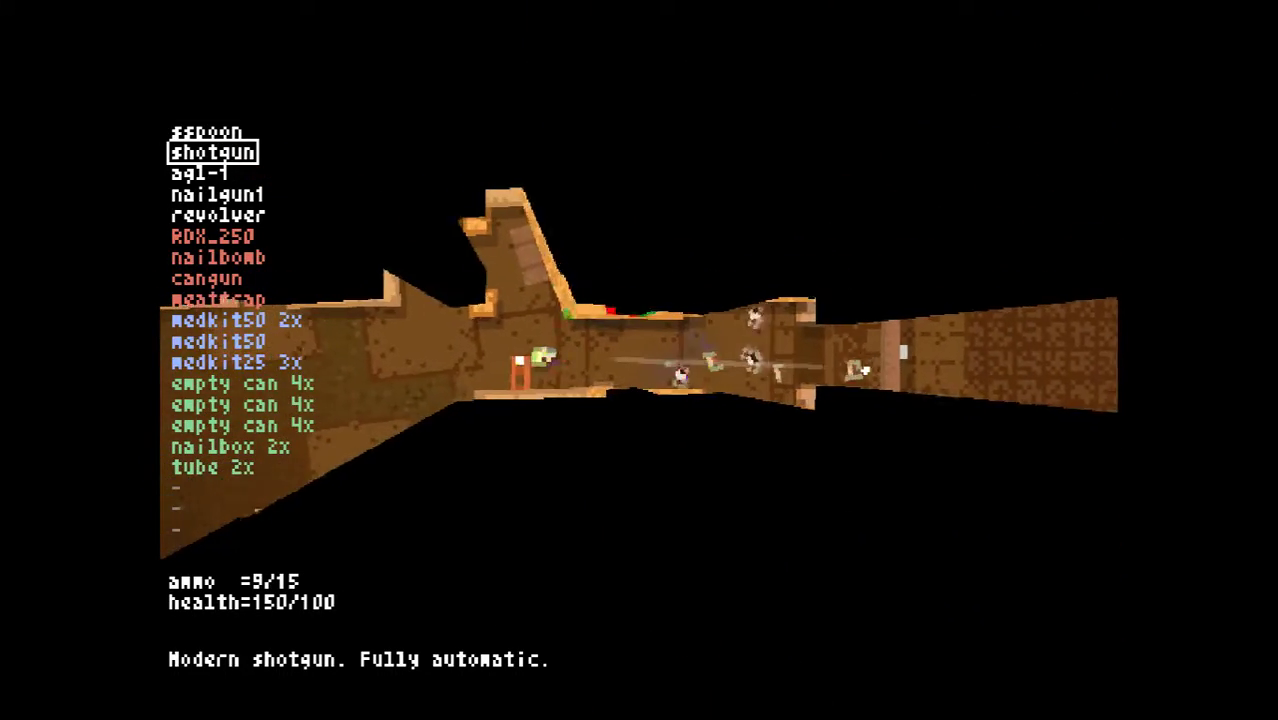
Back away left while firing shotgun blasts at the creatures until the last shell
key("a")
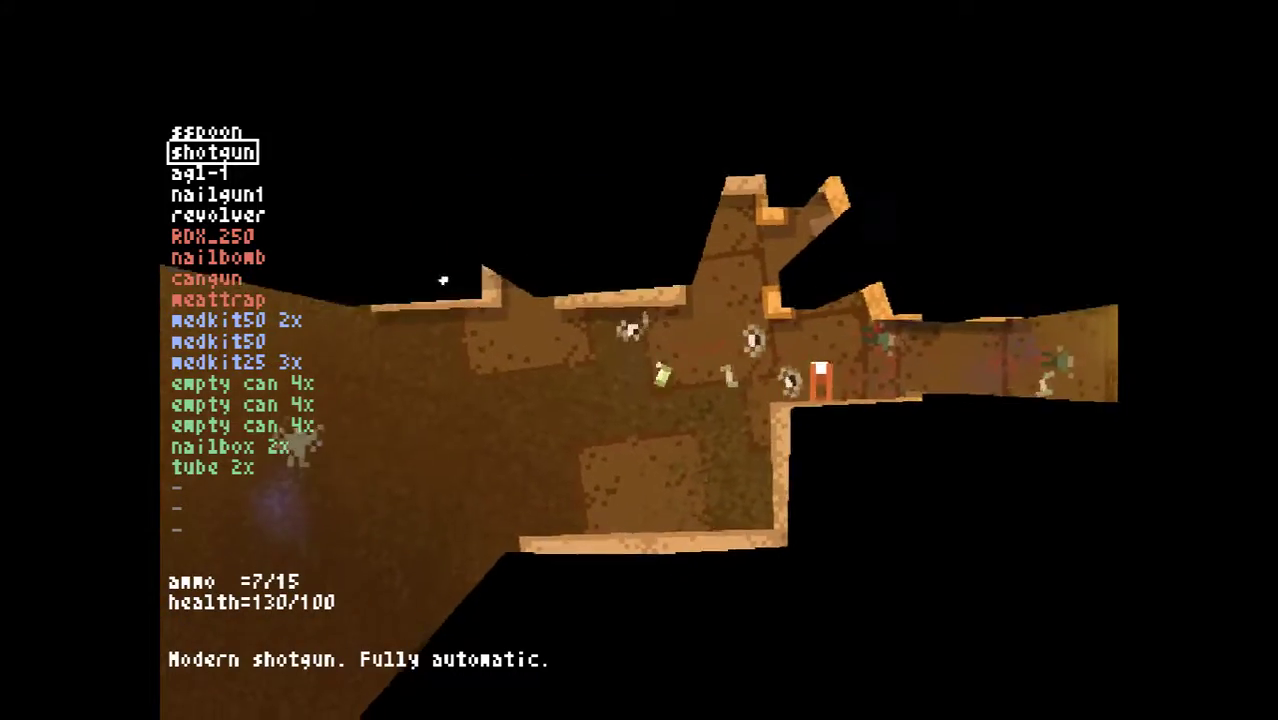
left_click(790, 333)
left_click(776, 398)
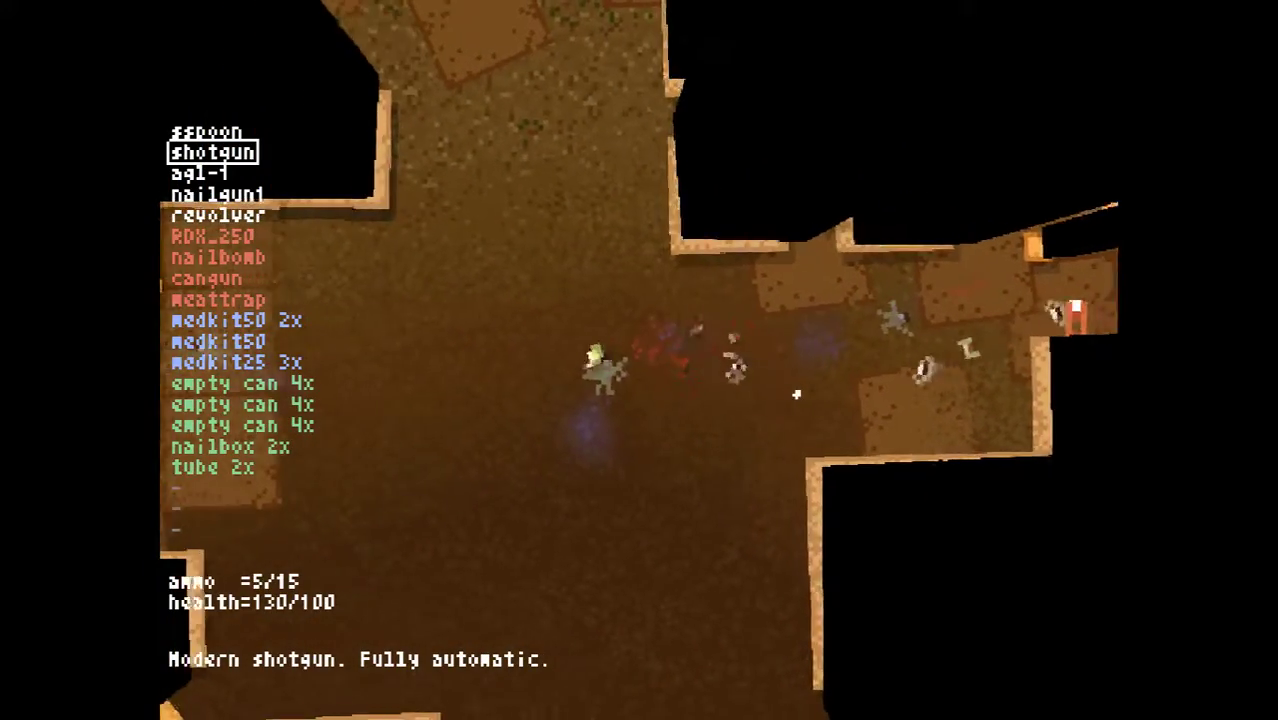
key("a")
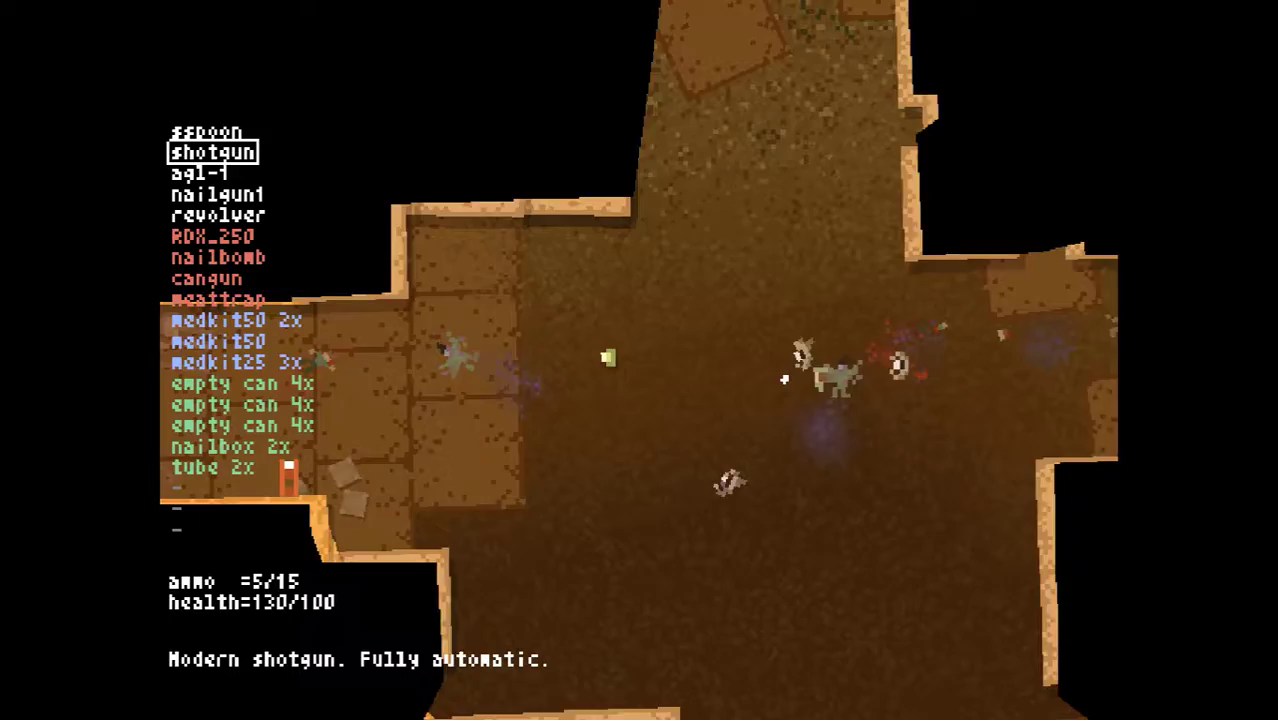
left_click(745, 447)
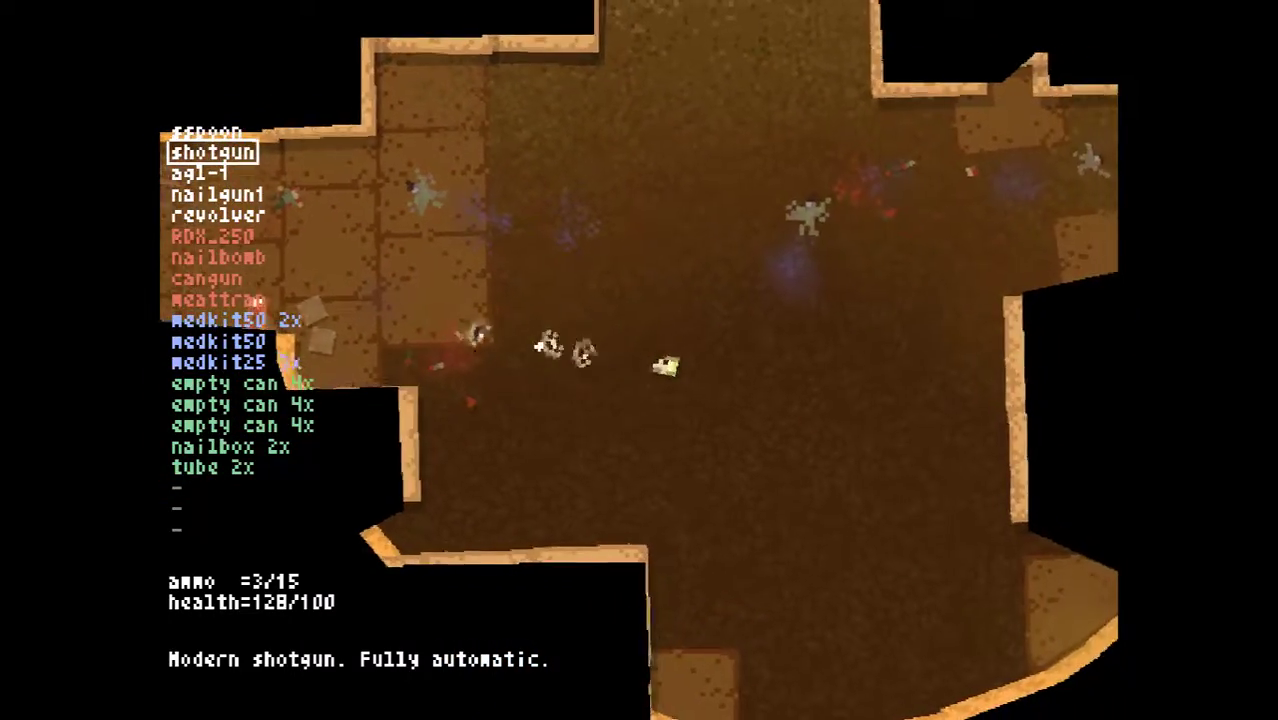
left_click(589, 346)
left_click(600, 295)
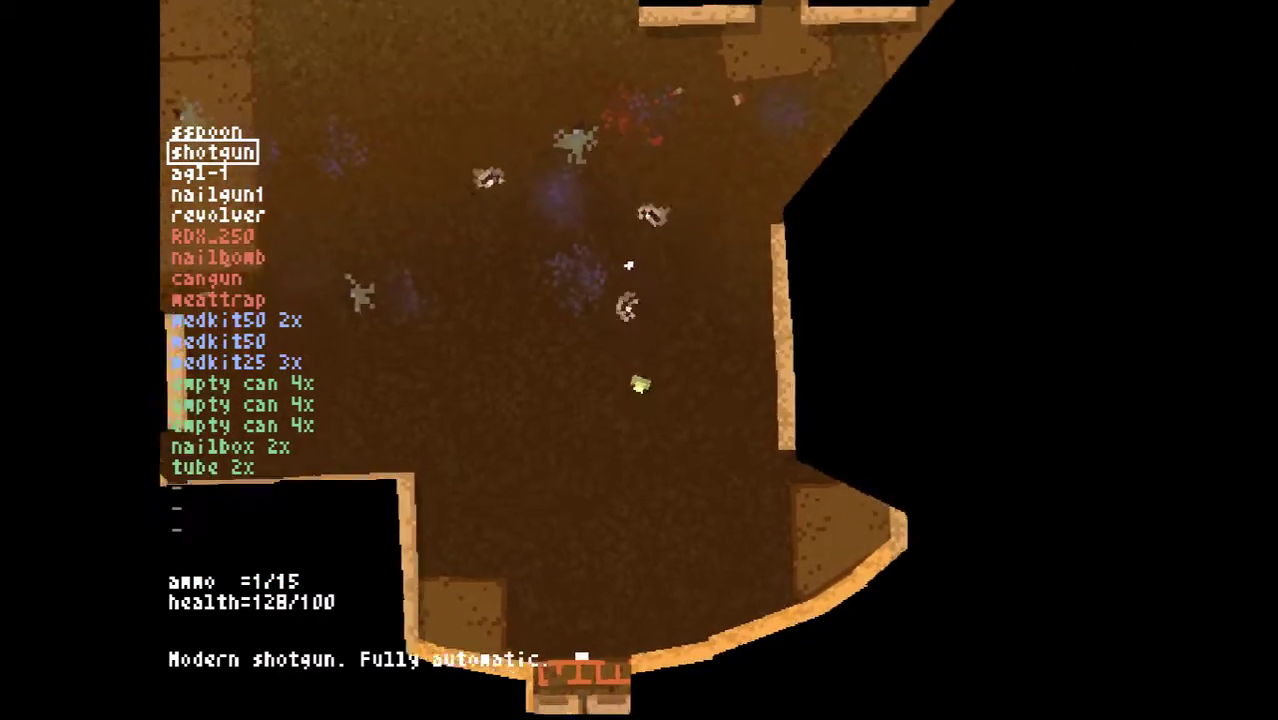
key("w")
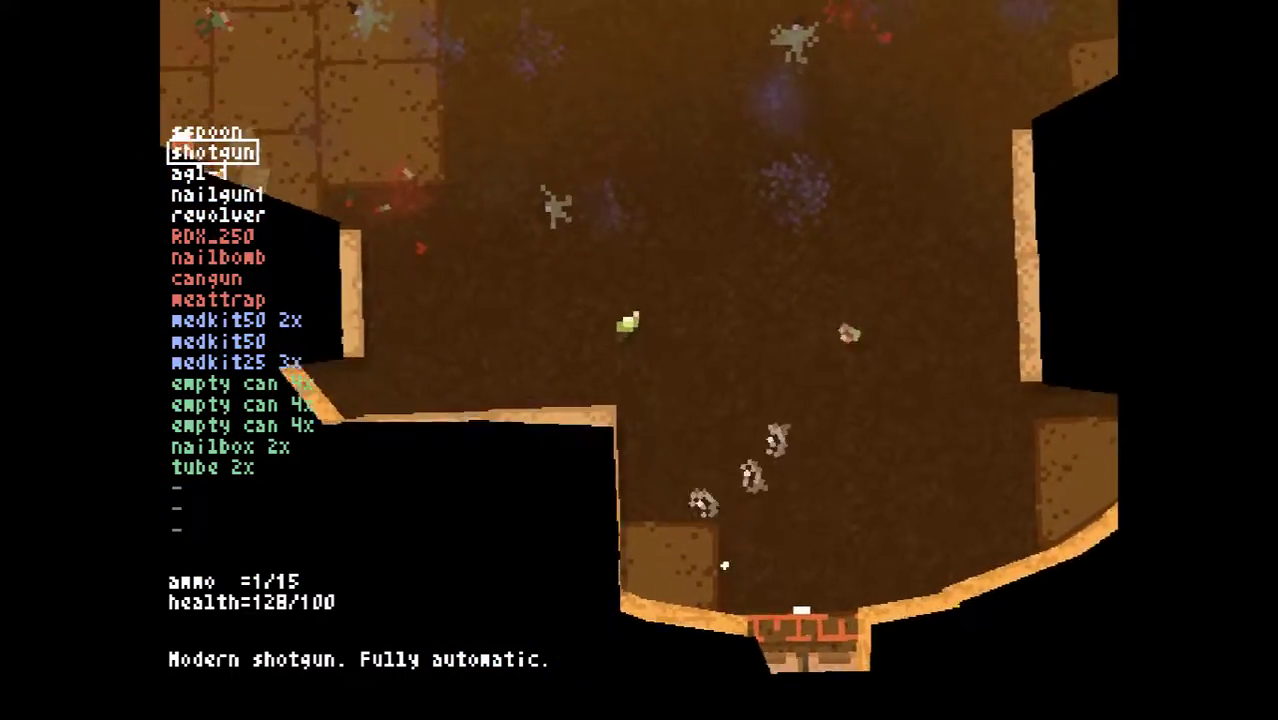
left_click(665, 528)
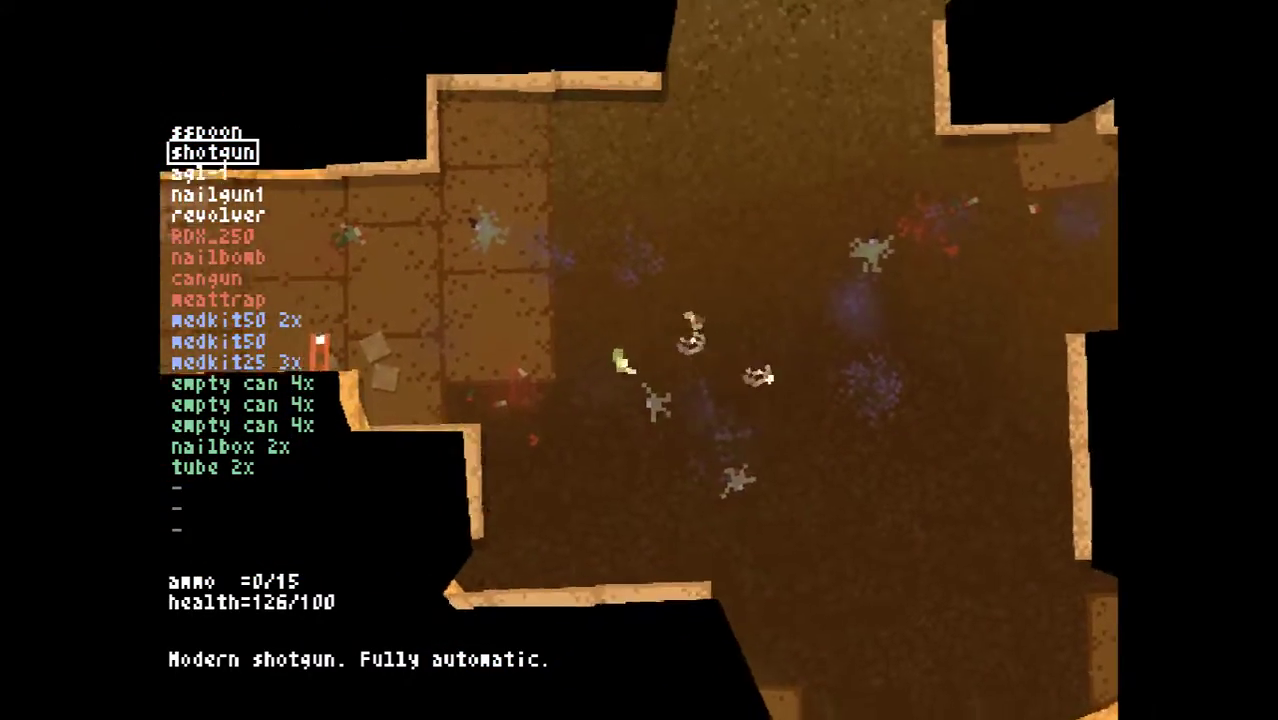
Reload the shotgun, shoot another creature and work up the room, reloading again
key("w")
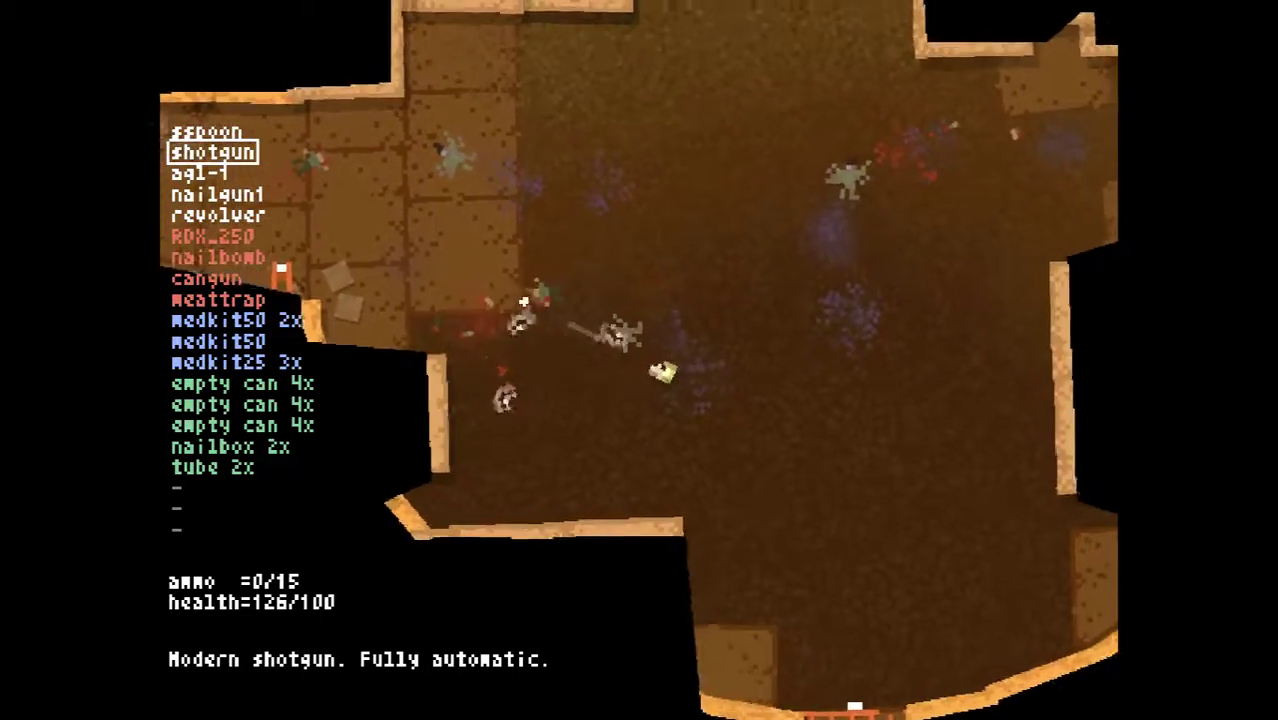
key("r")
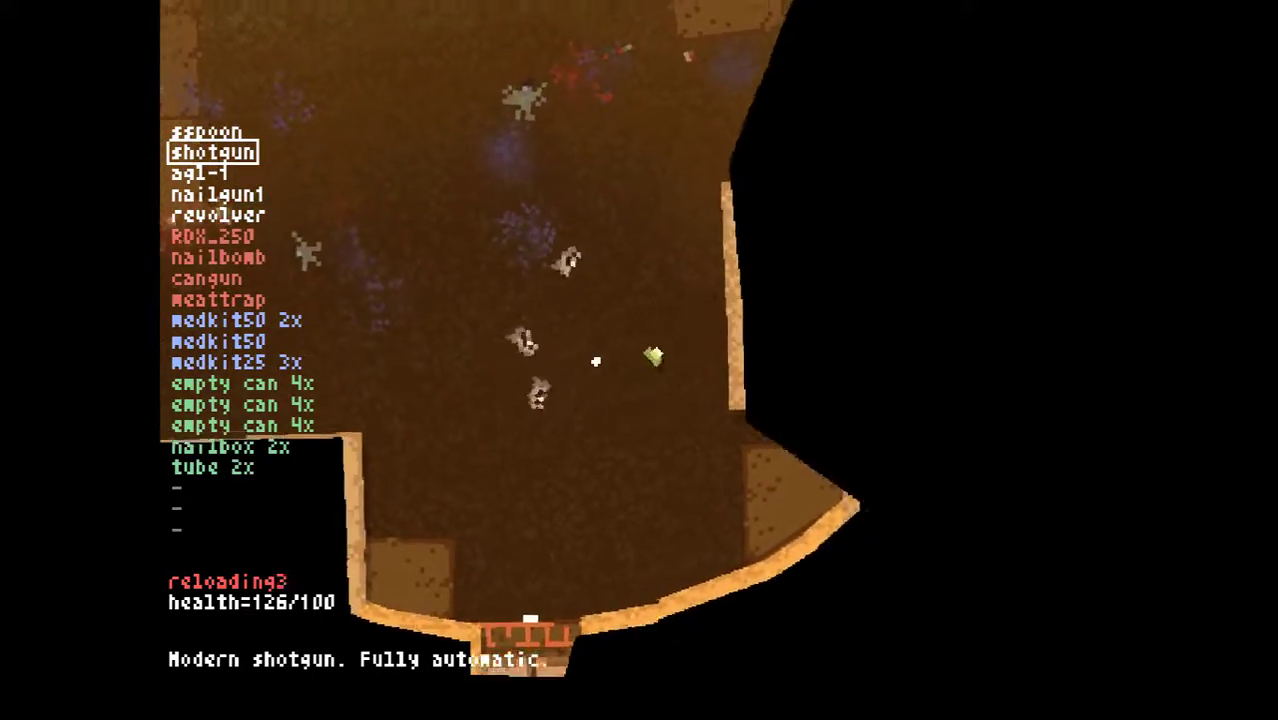
key("w")
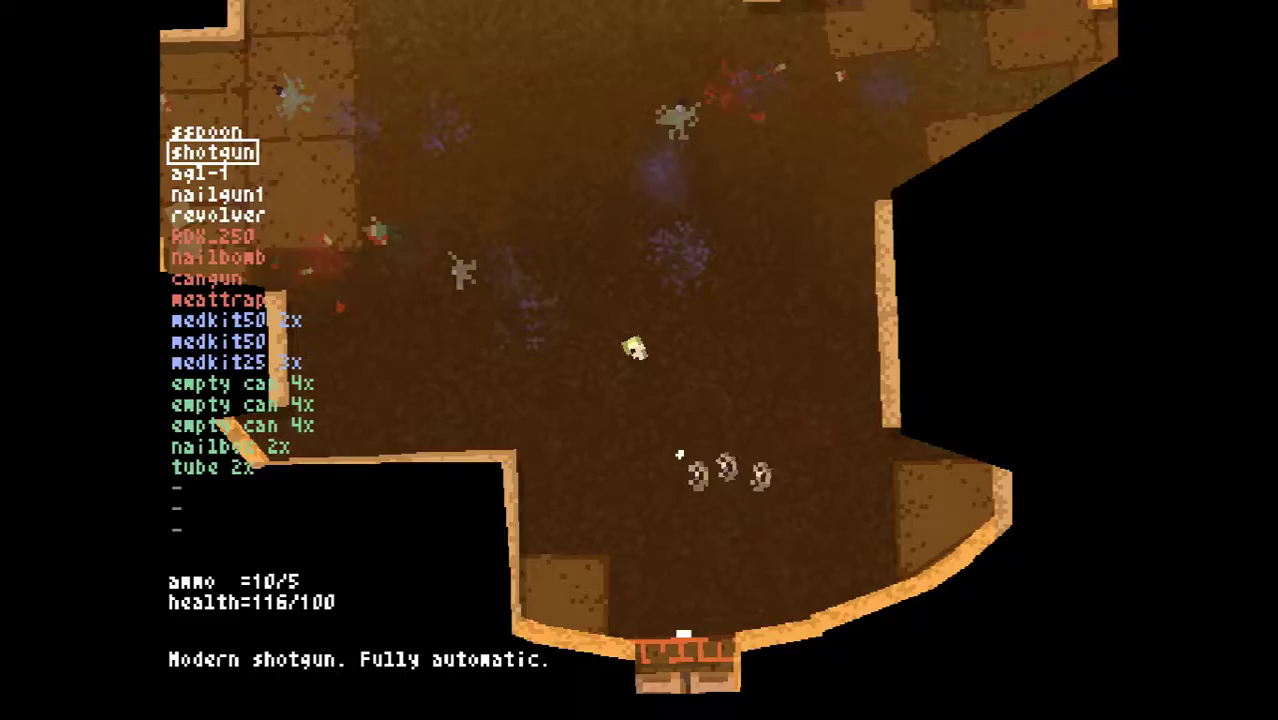
left_click(614, 475)
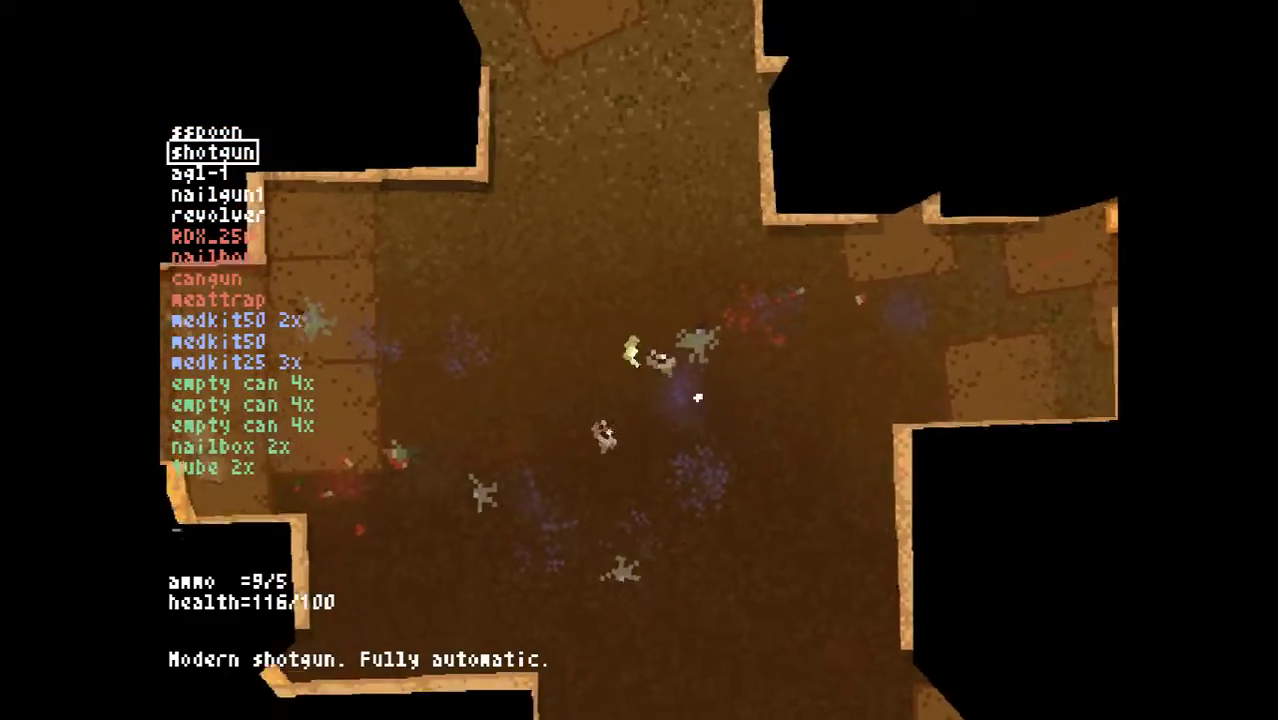
key("w")
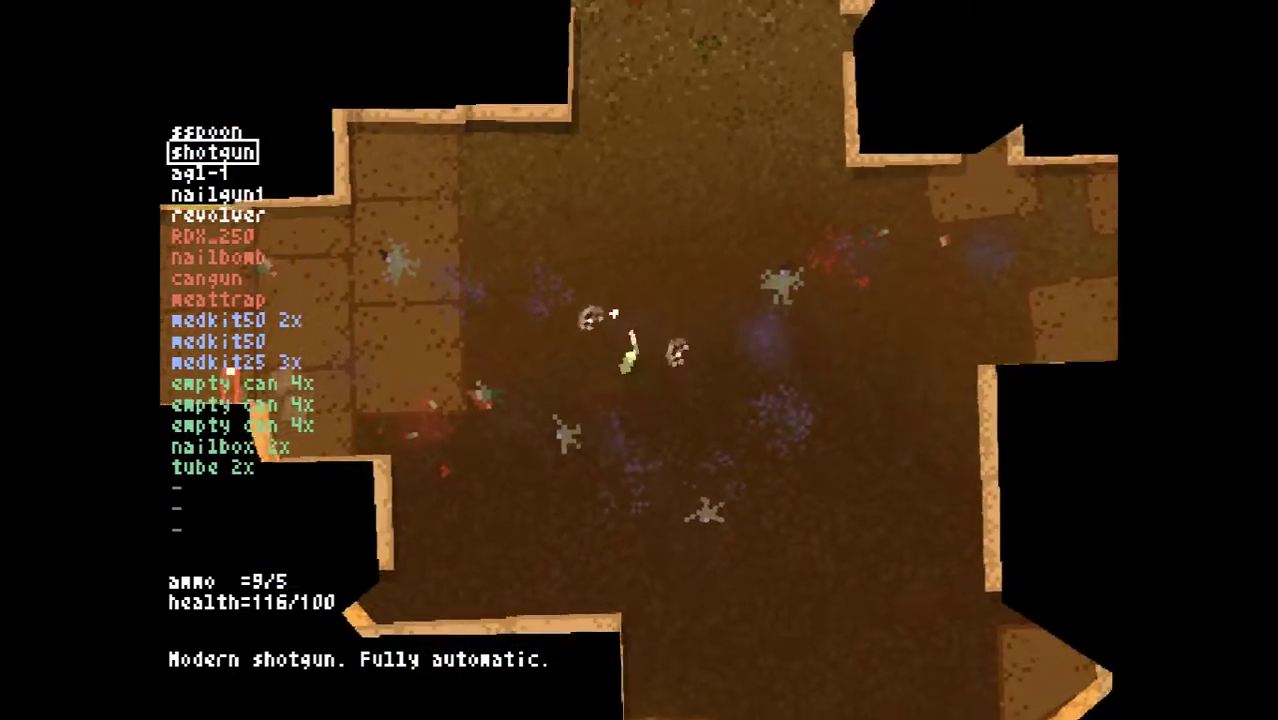
key("w")
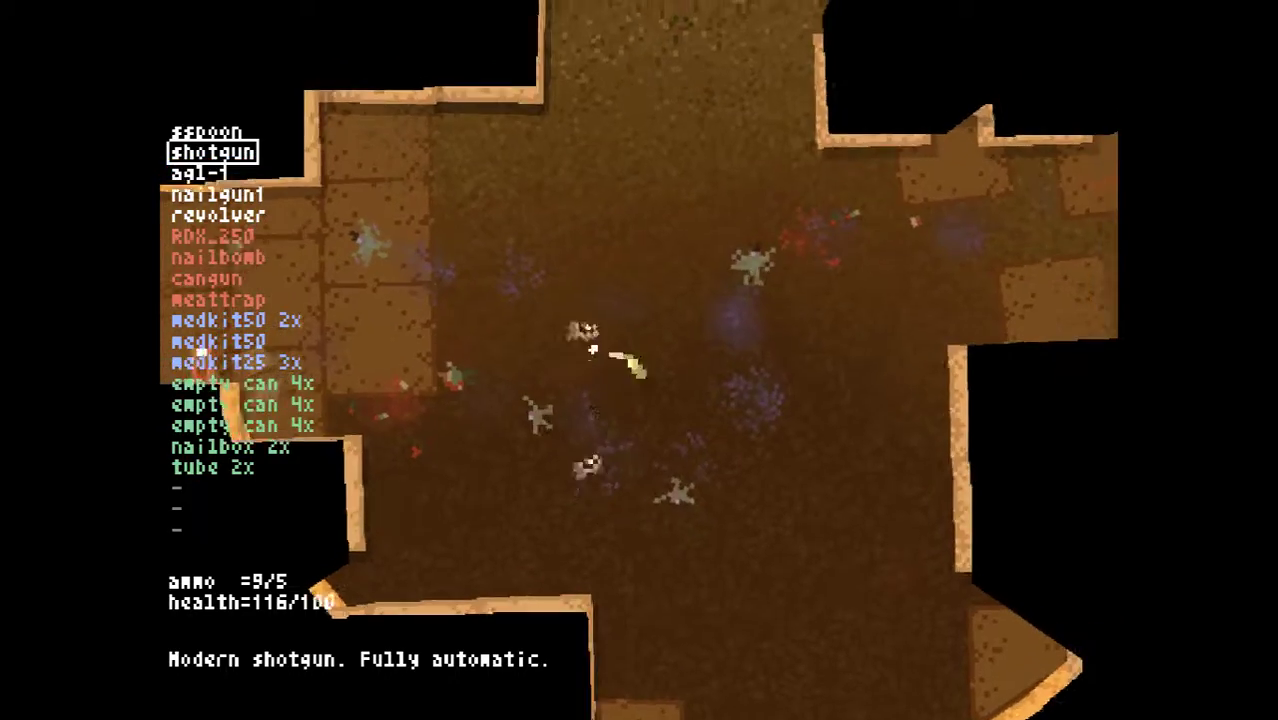
key("w")
key("r")
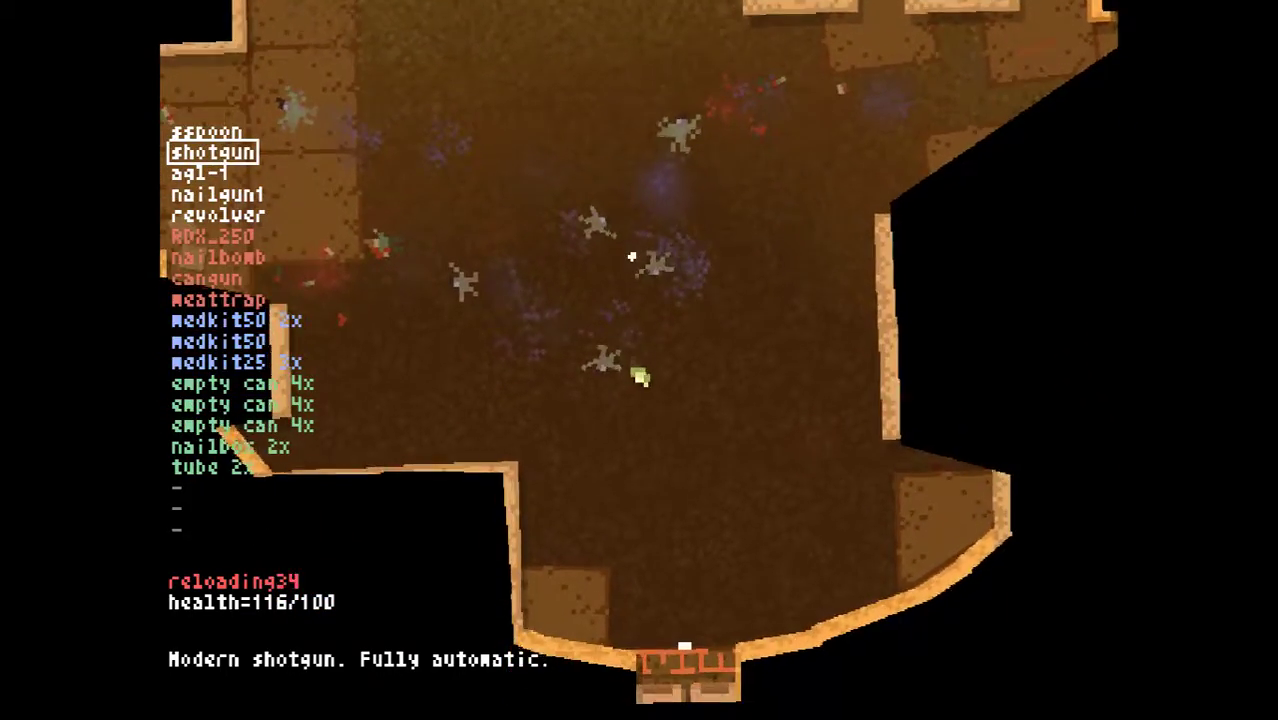
Check the facility map repeatedly while walking the long corridors to the T-junction doorway
key("Tab")
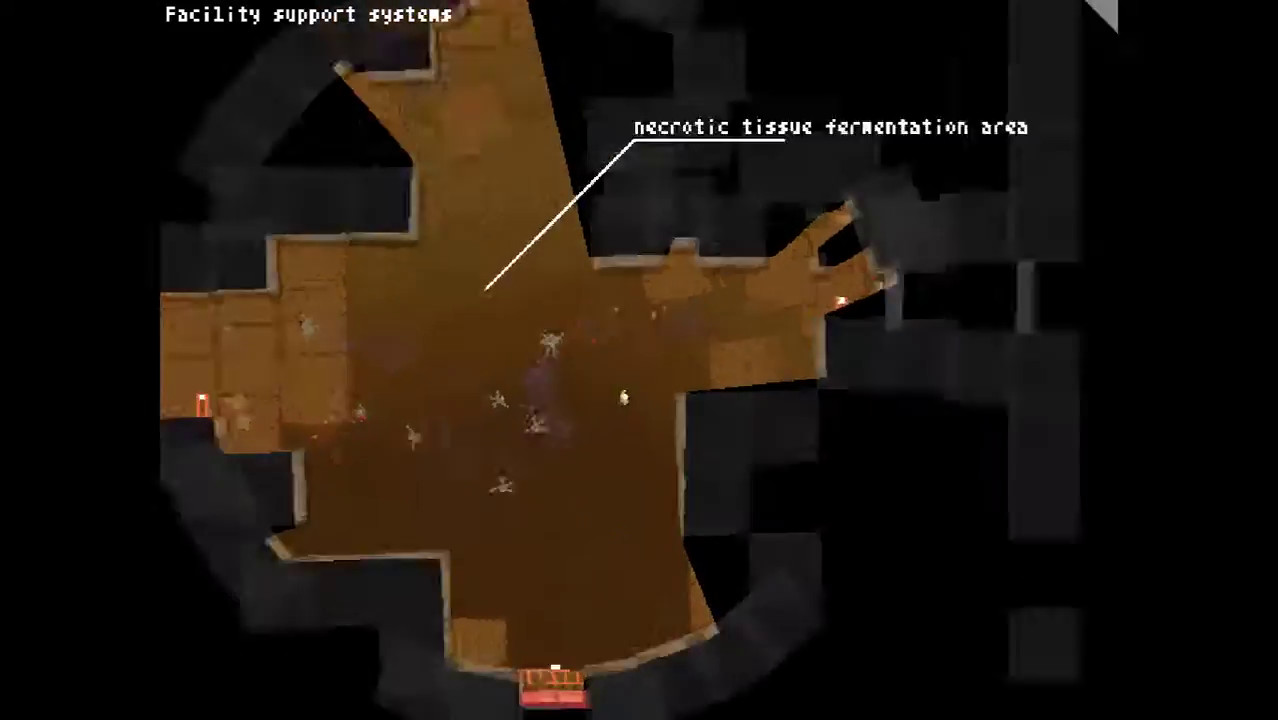
scroll(631, 257, "up", 1)
key("Tab")
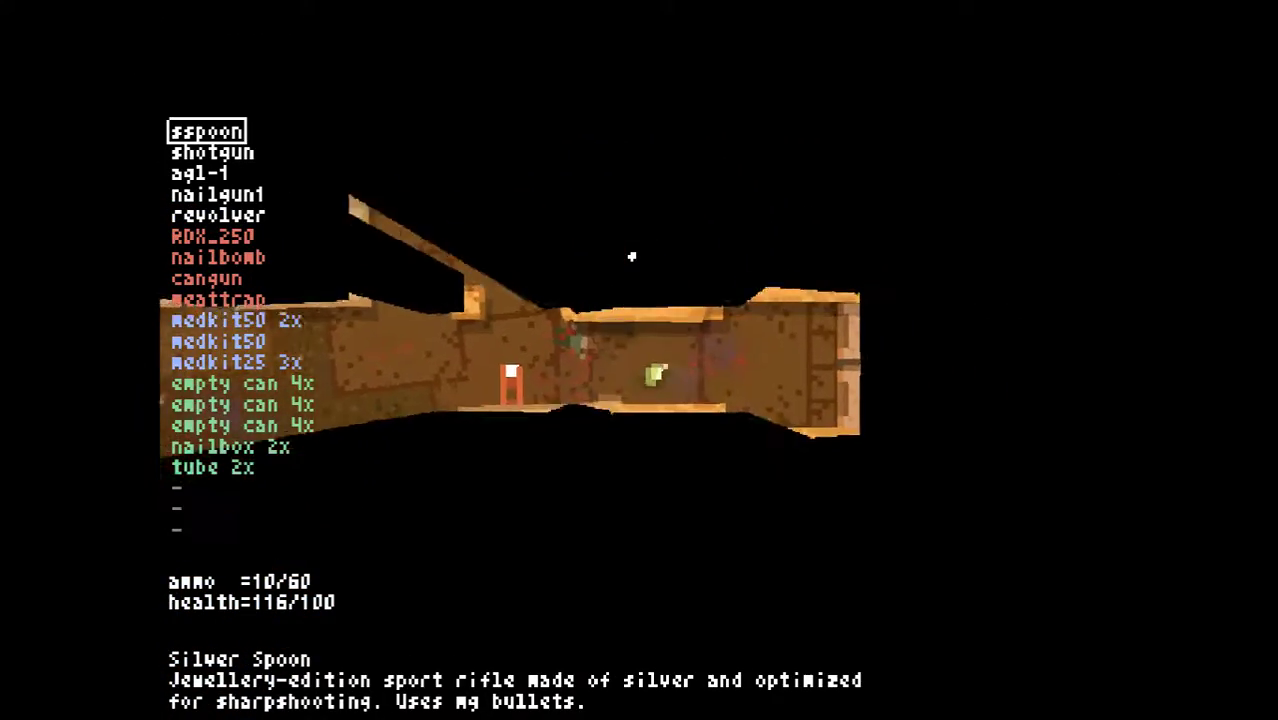
key("w")
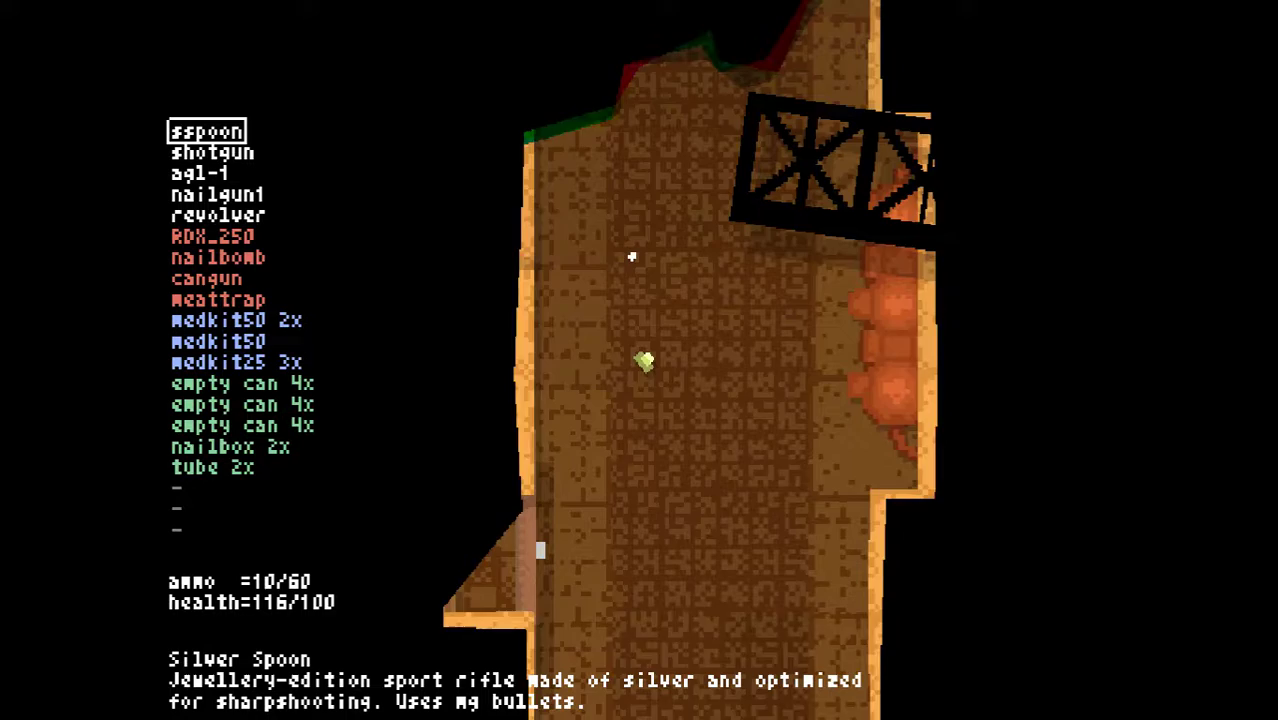
key("w")
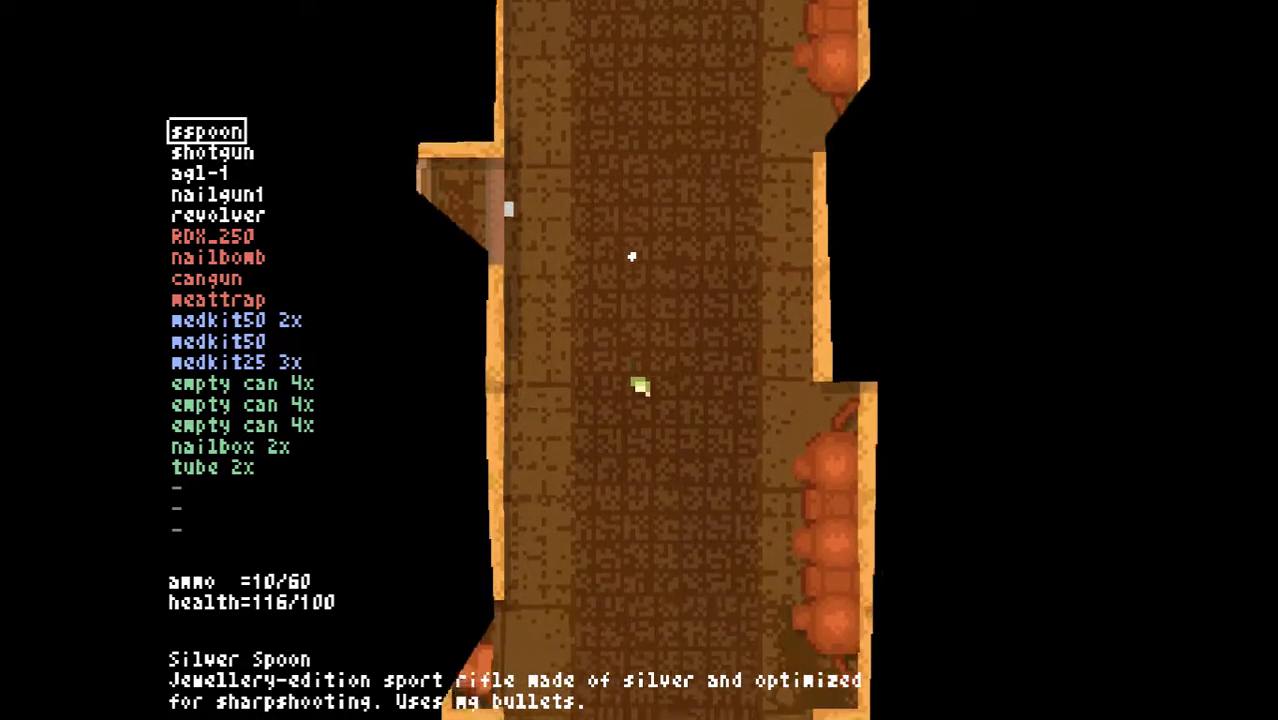
key("w")
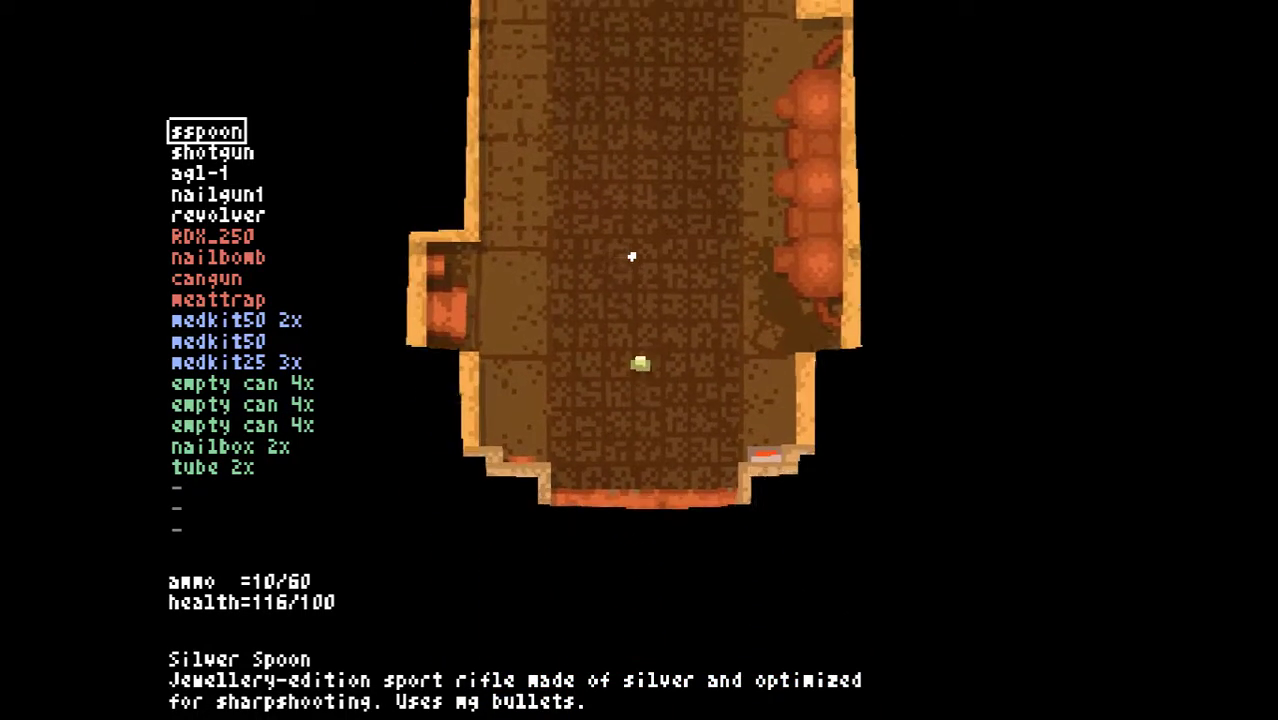
key("w")
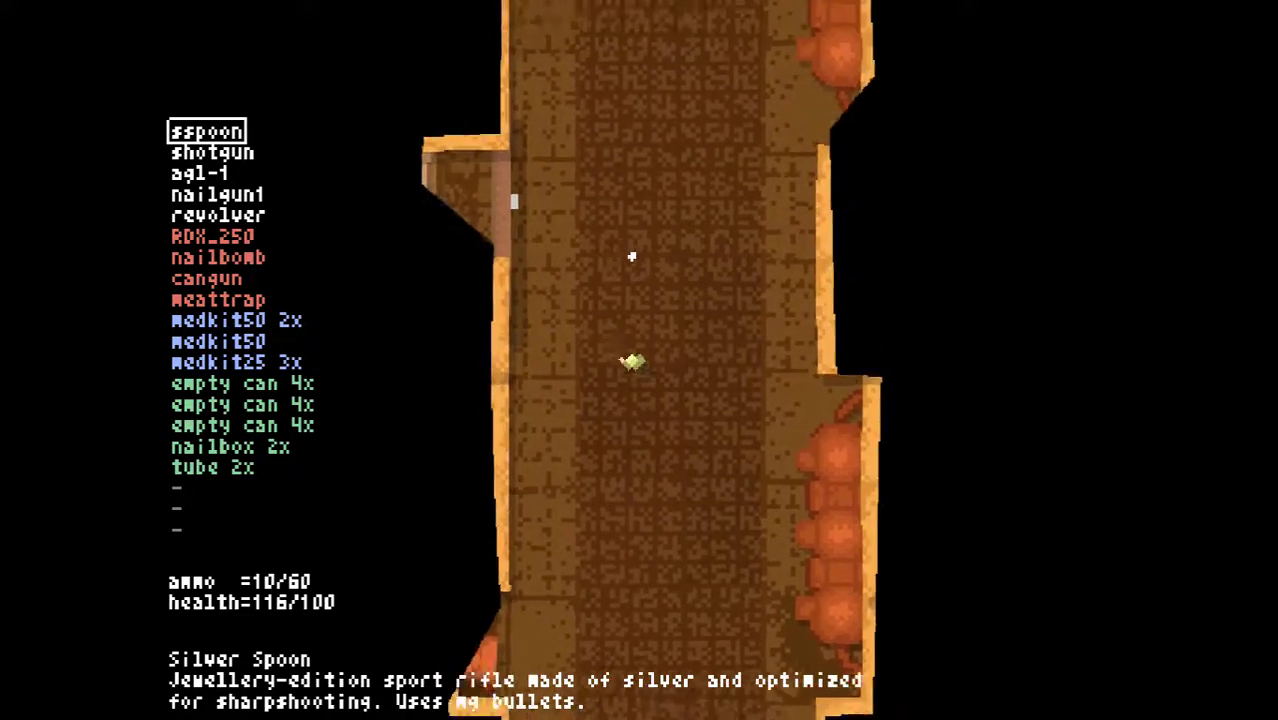
key("w")
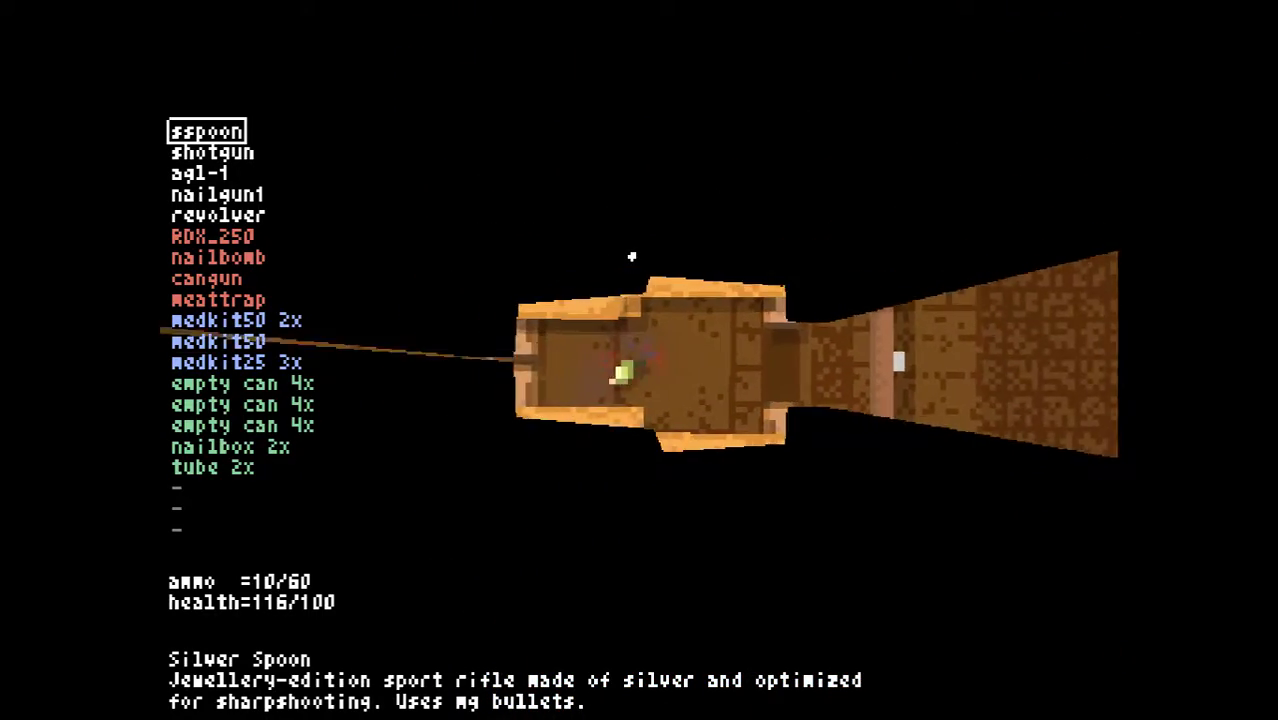
key("Tab")
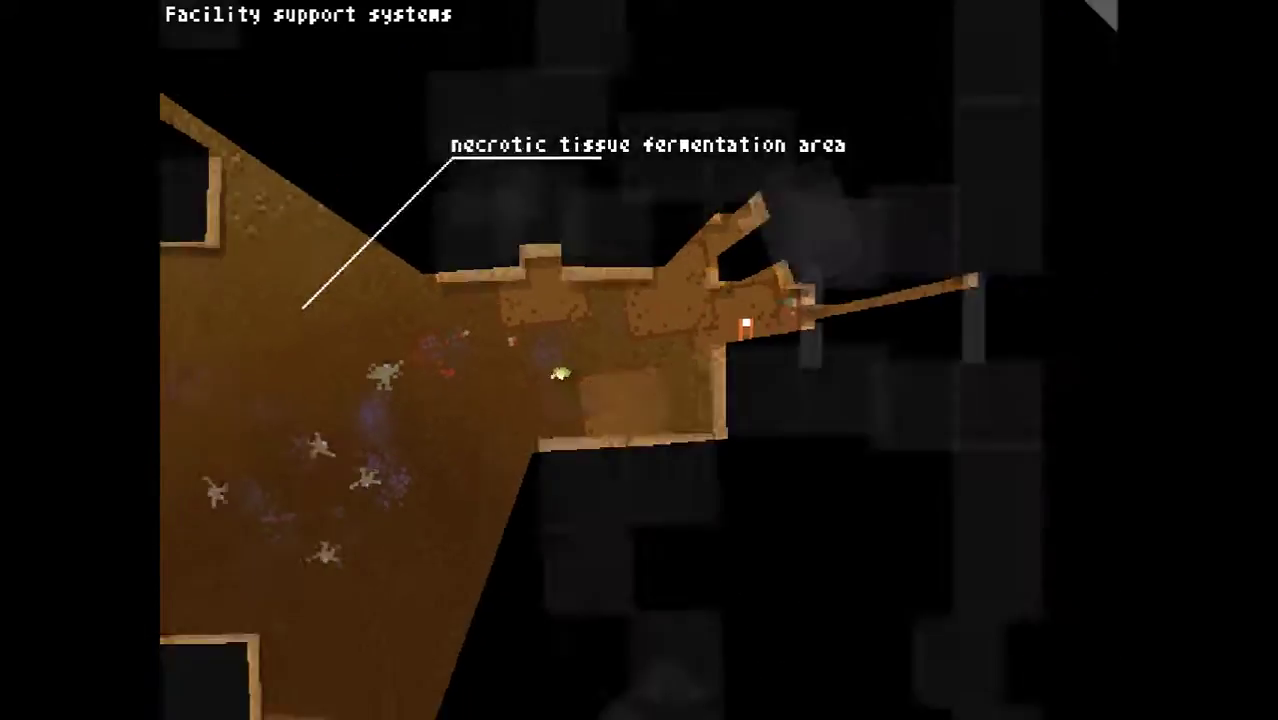
key("s")
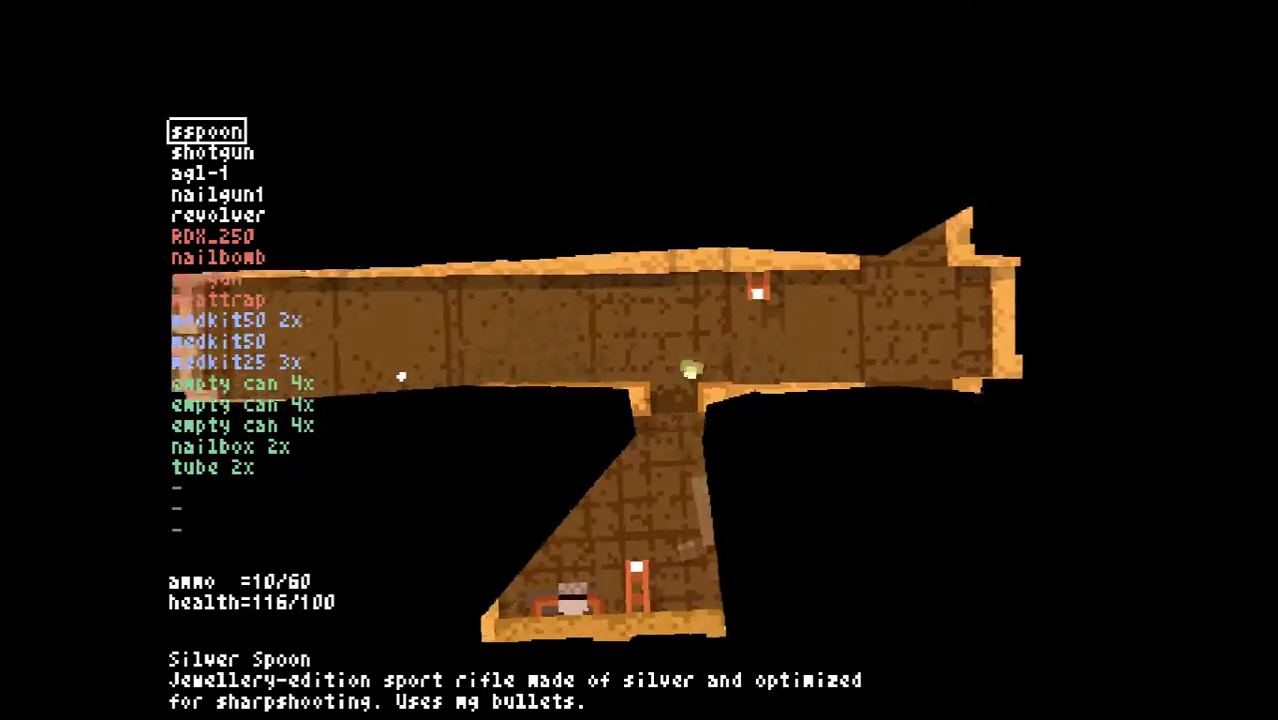
Walk into the side room and take the mg-3200 from the wall
key("s")
key("w")
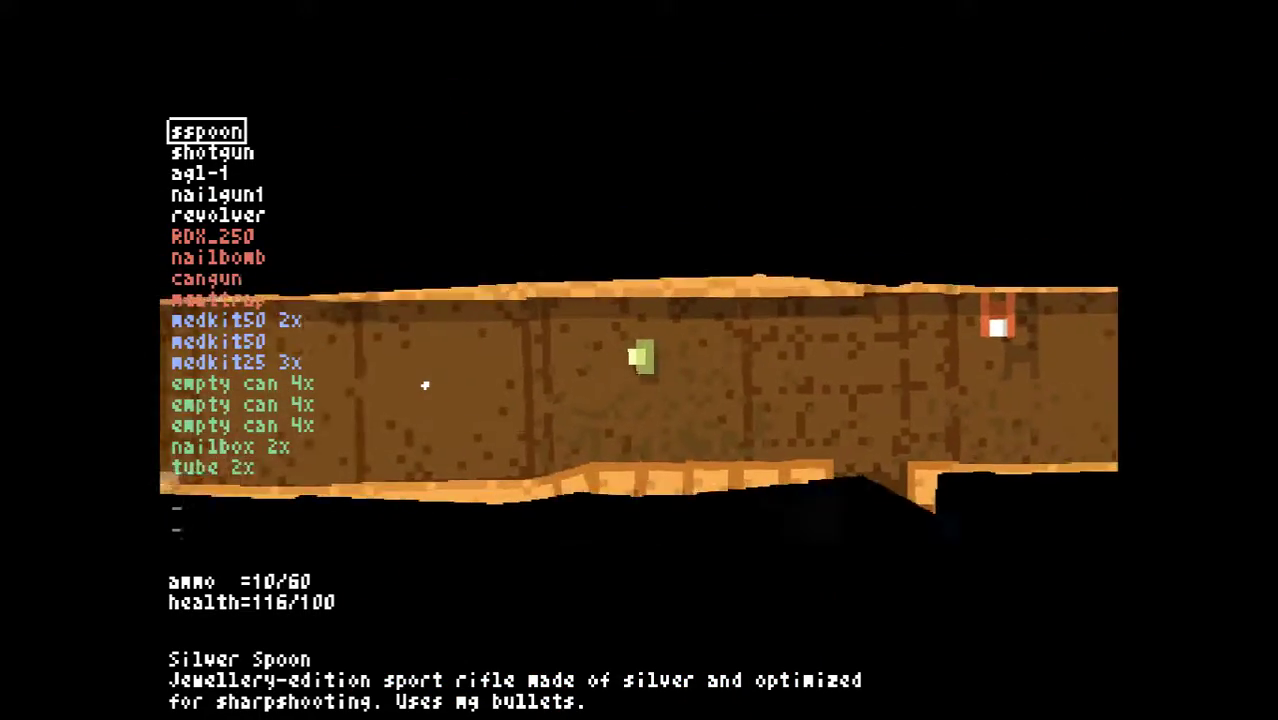
key("a")
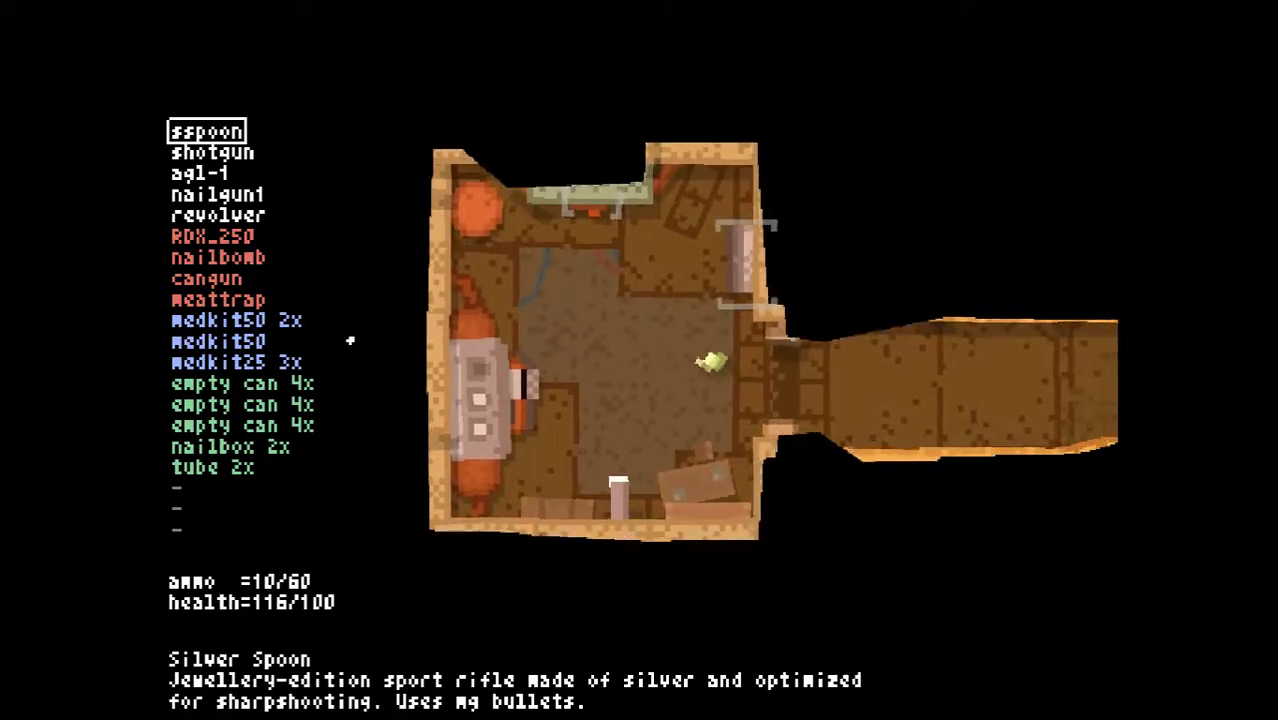
key("w")
key("e")
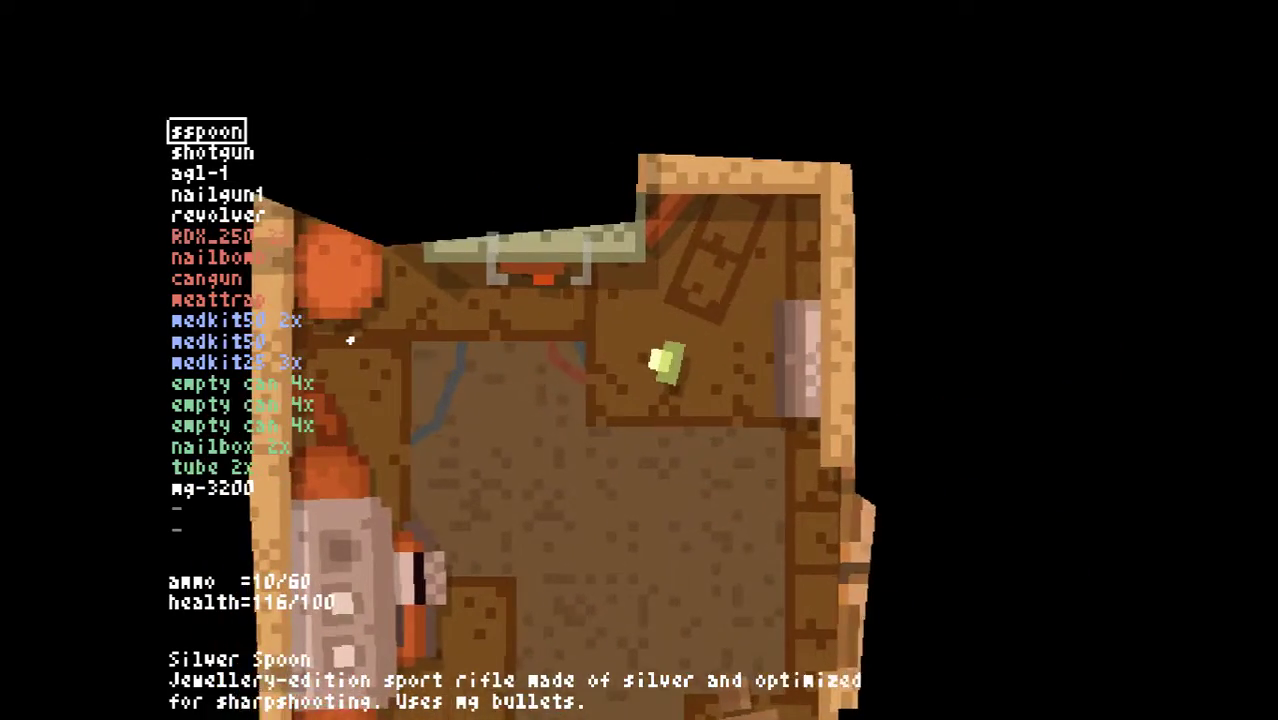
Leave through the room's east doorway and advance into the cross-shaped junction
key("s")
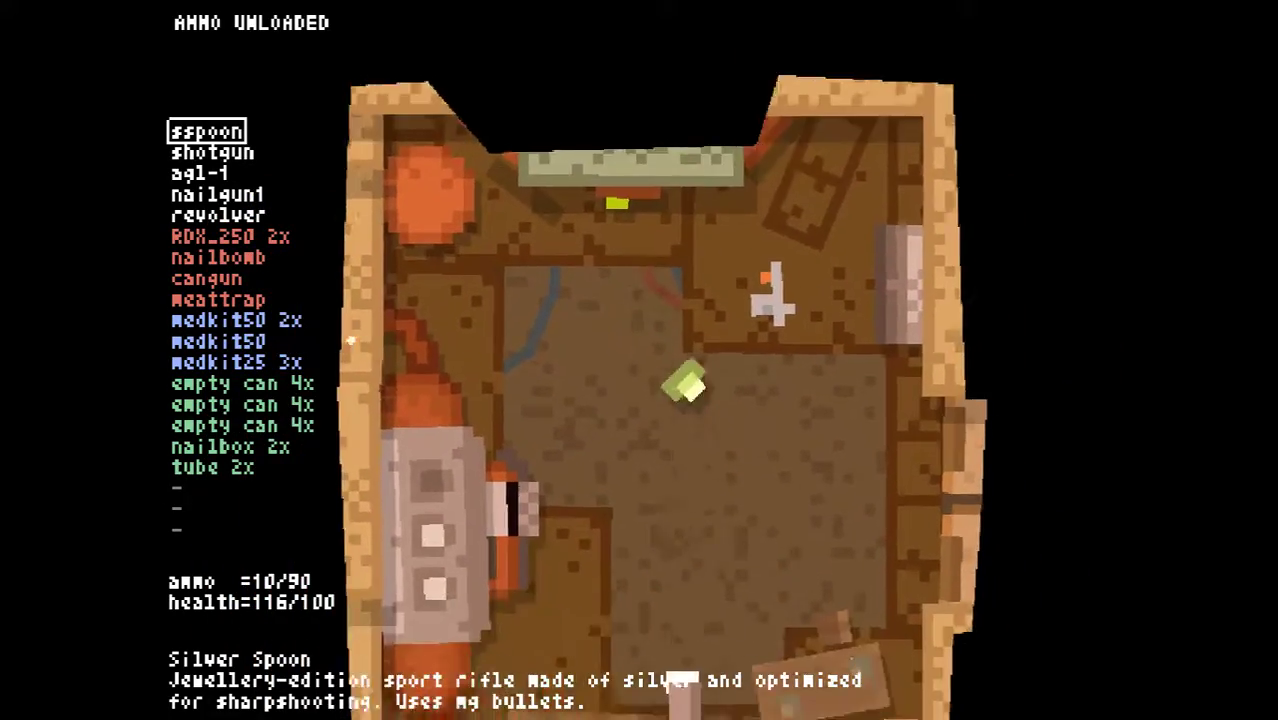
key("d")
key("d")
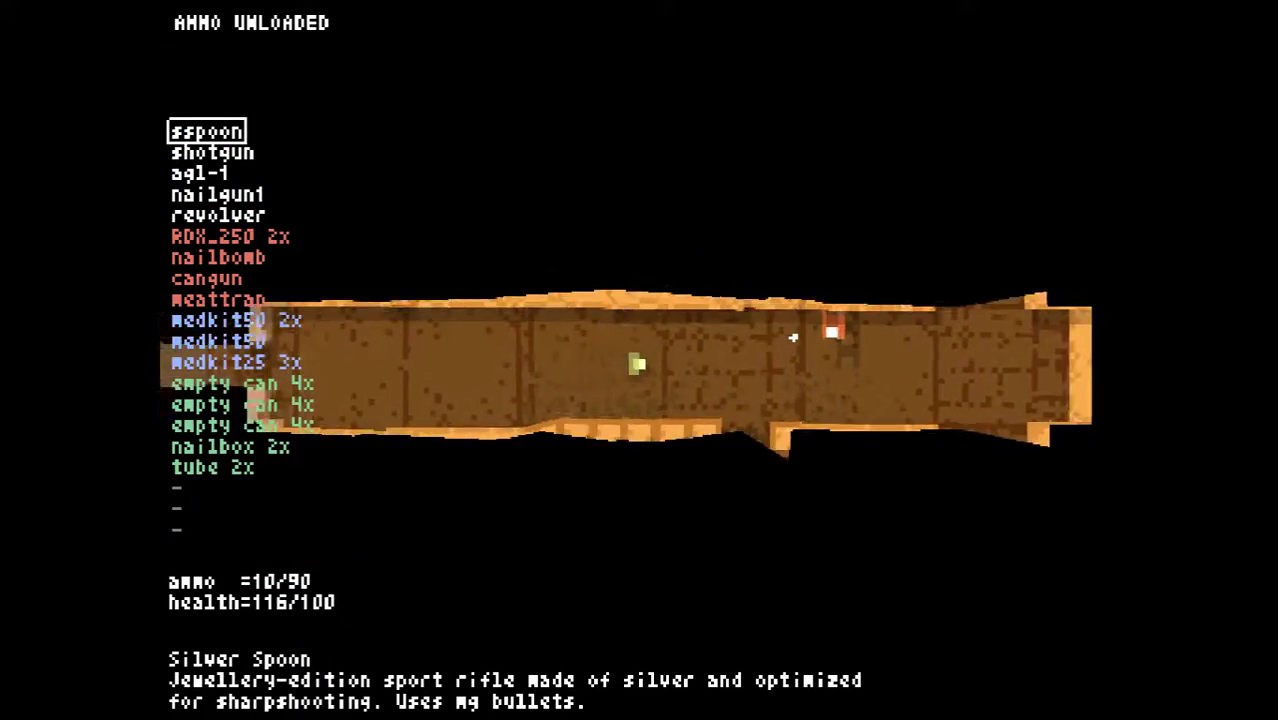
key("d")
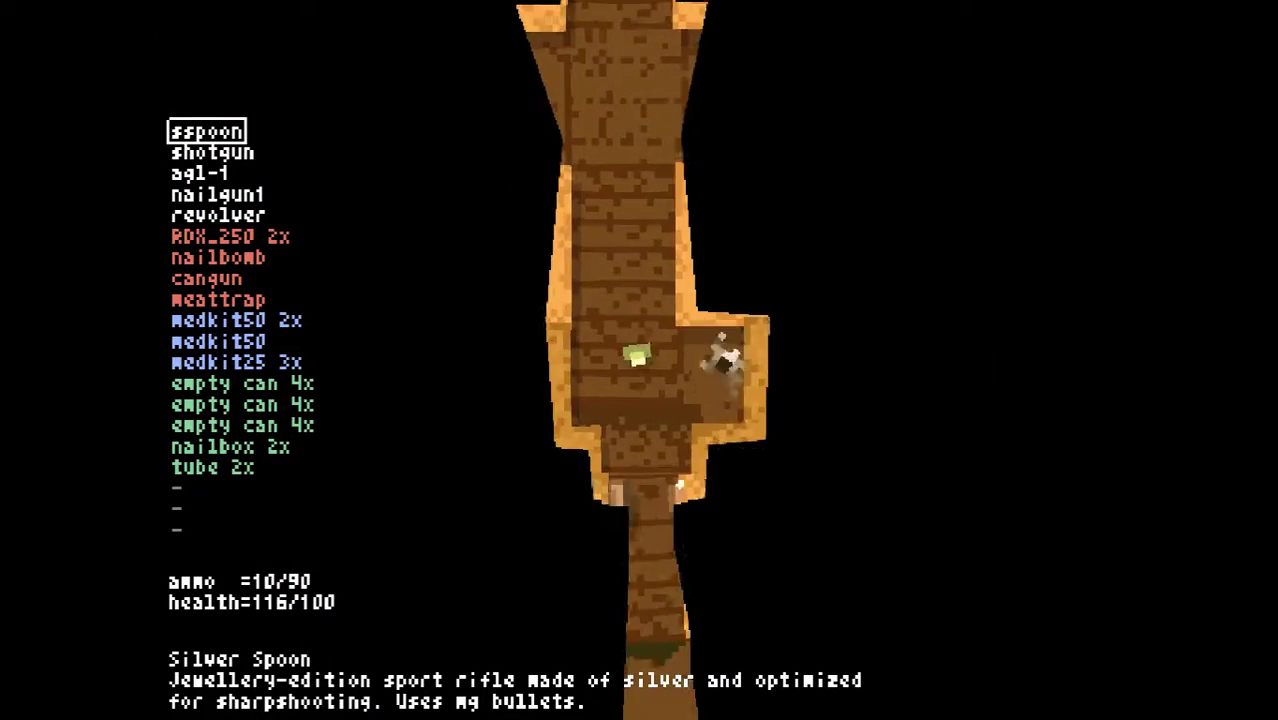
scroll(709, 400, "down", 1)
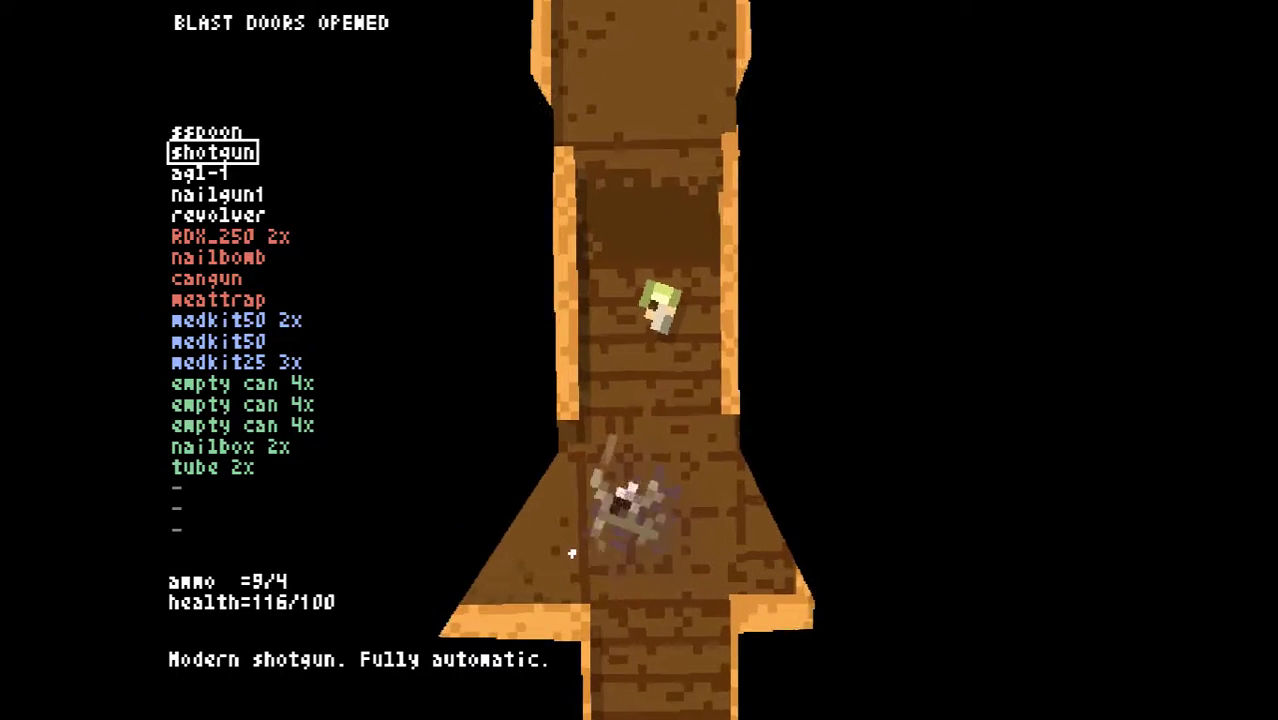
key("s")
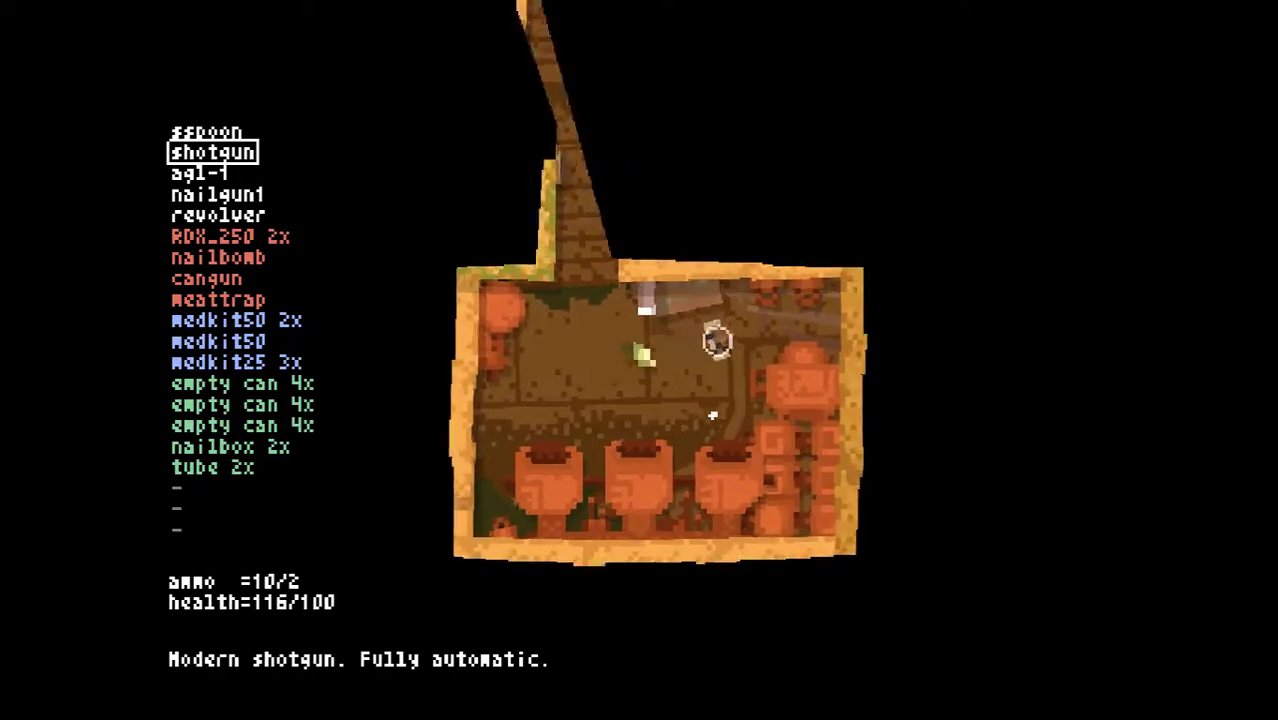
Edge up the corridor and advance into the enemy-filled large room
key("w")
scroll(712, 410, "up", 1)
scroll(710, 403, "down", 5)
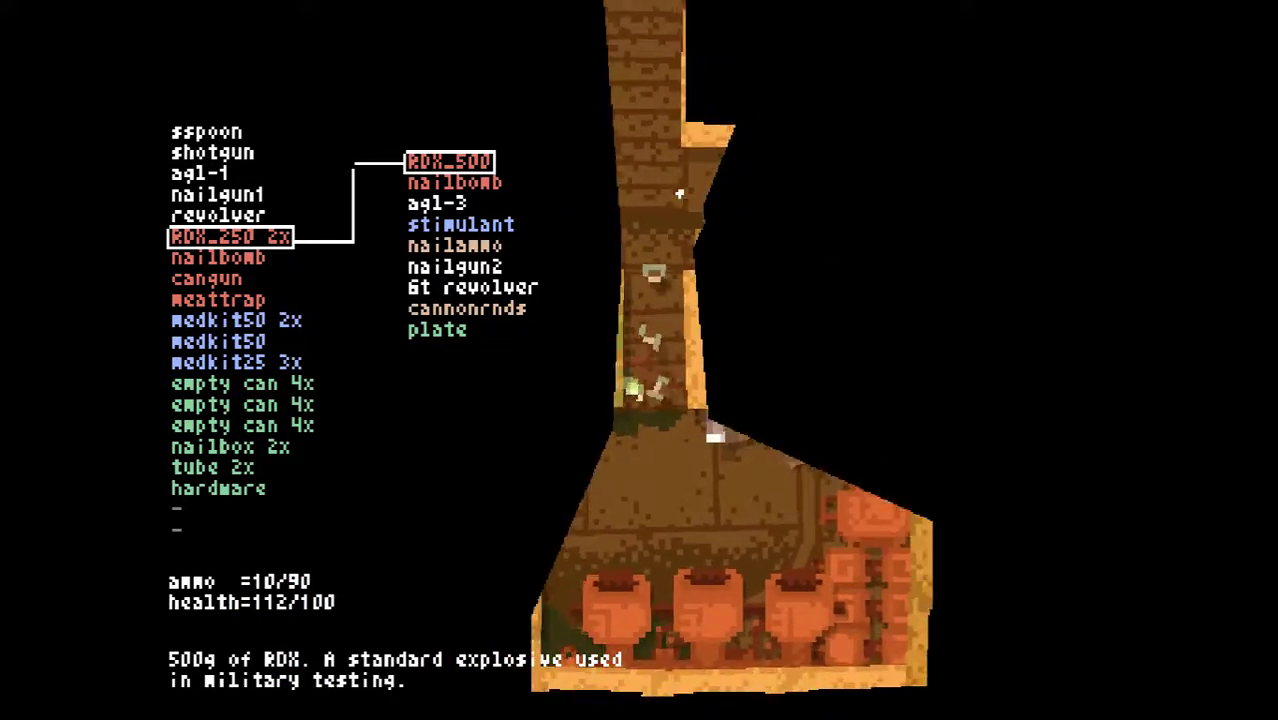
key("s")
key("w")
scroll(684, 122, "up", 5)
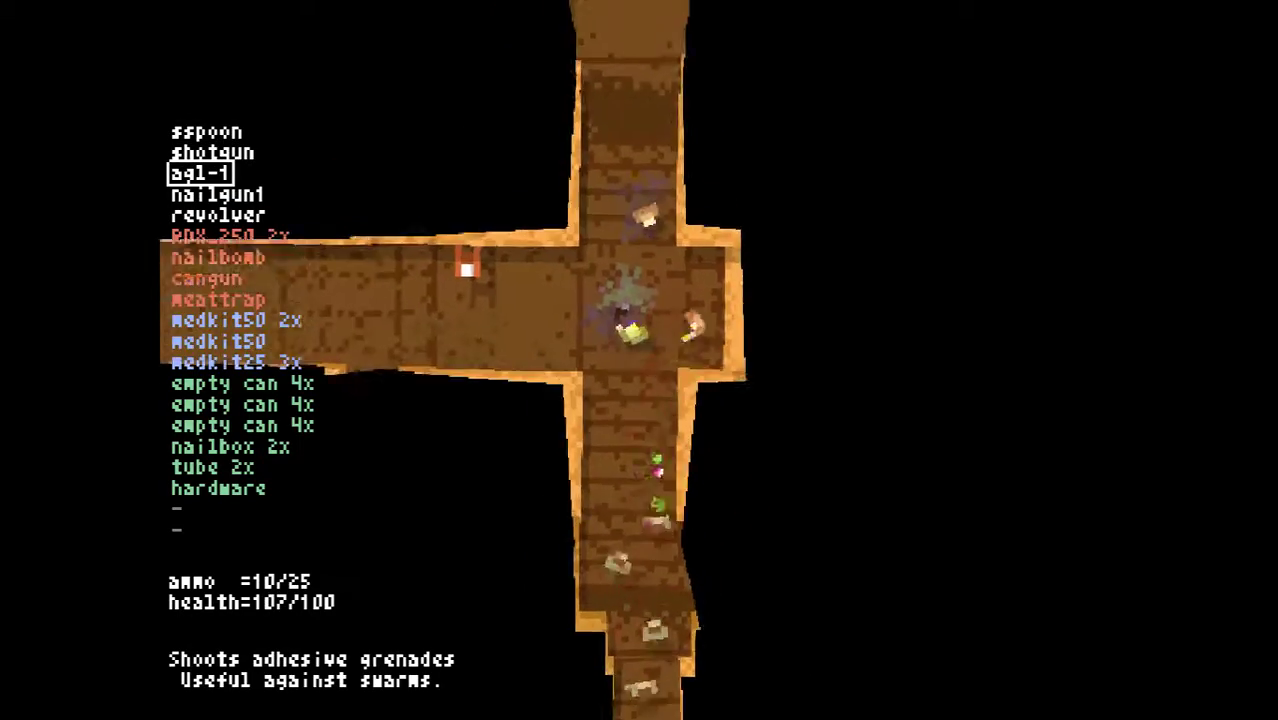
key("w")
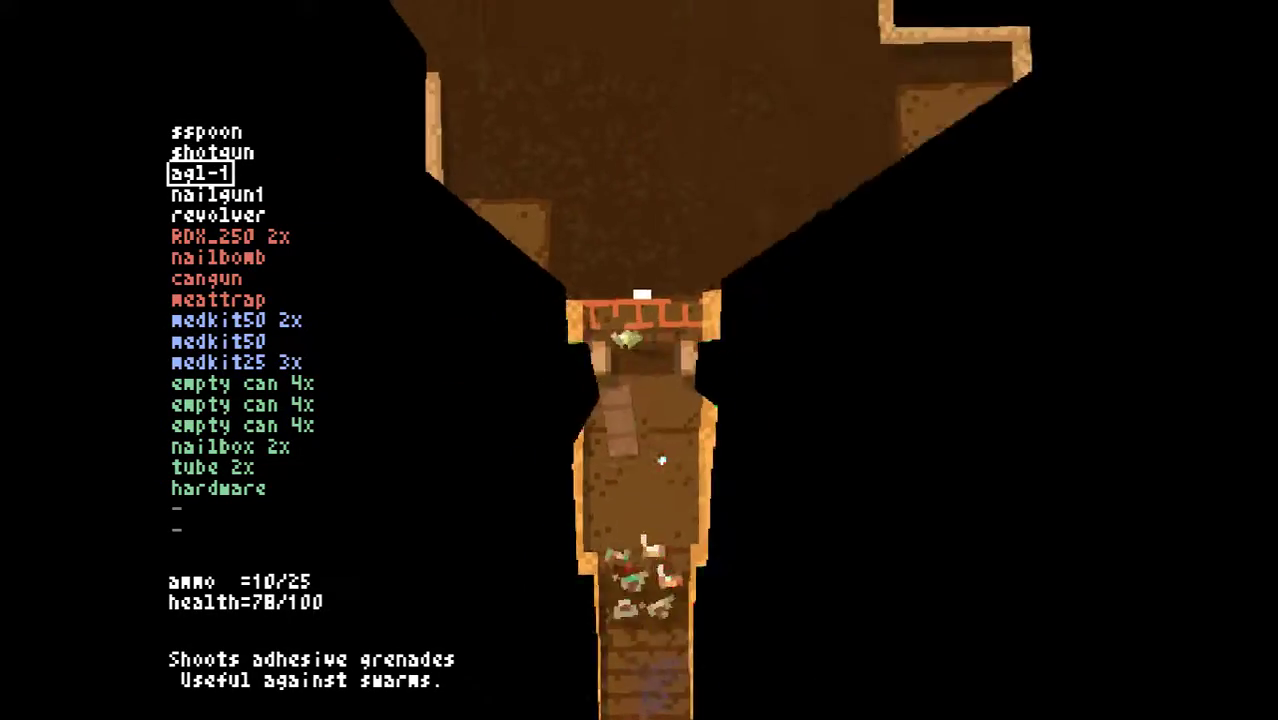
key("w")
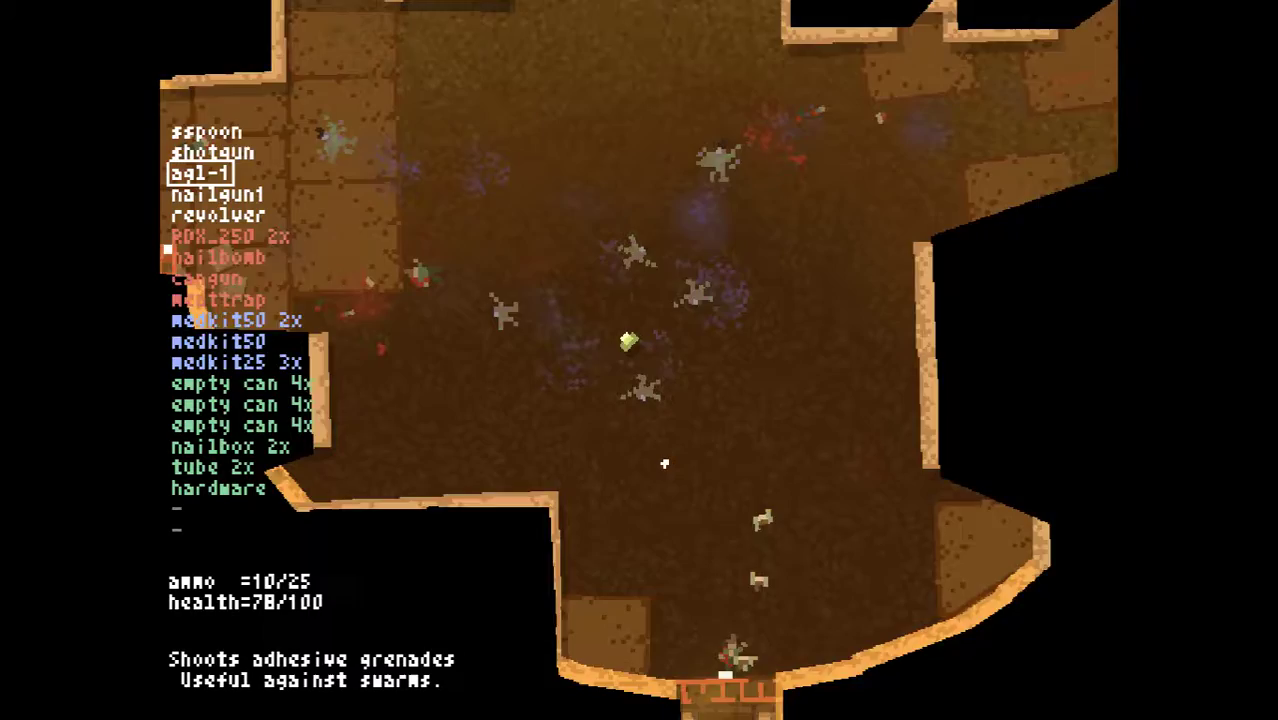
Fire AGL-1 grenades at the pursuing zombies while falling back to the left room
left_click(720, 470)
key("s")
left_click(823, 509)
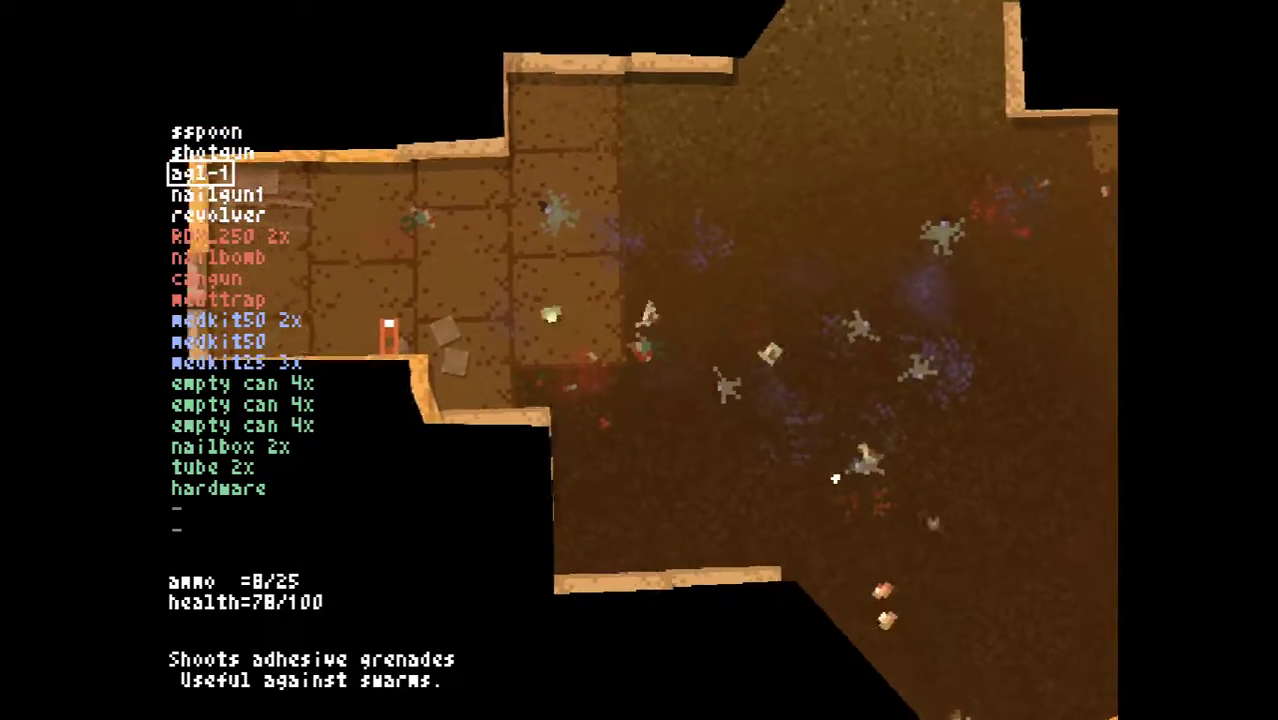
left_click(805, 449)
key("w")
left_click(805, 449)
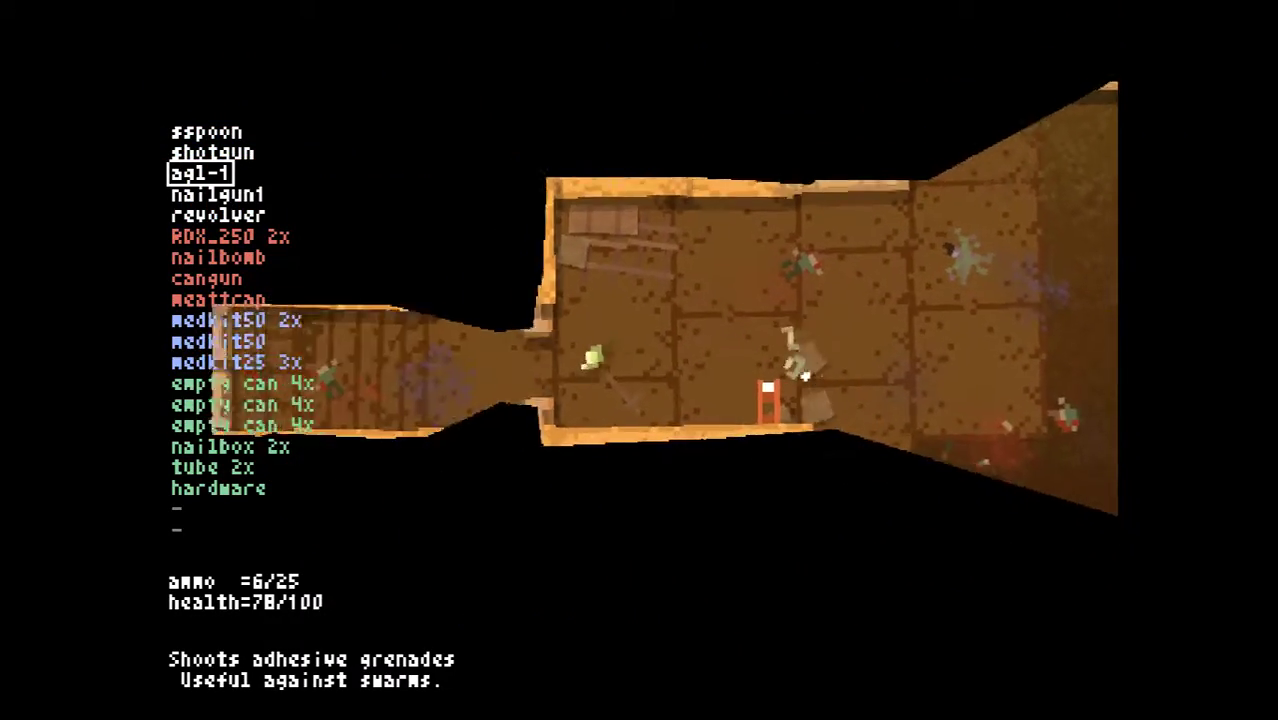
left_click(814, 378)
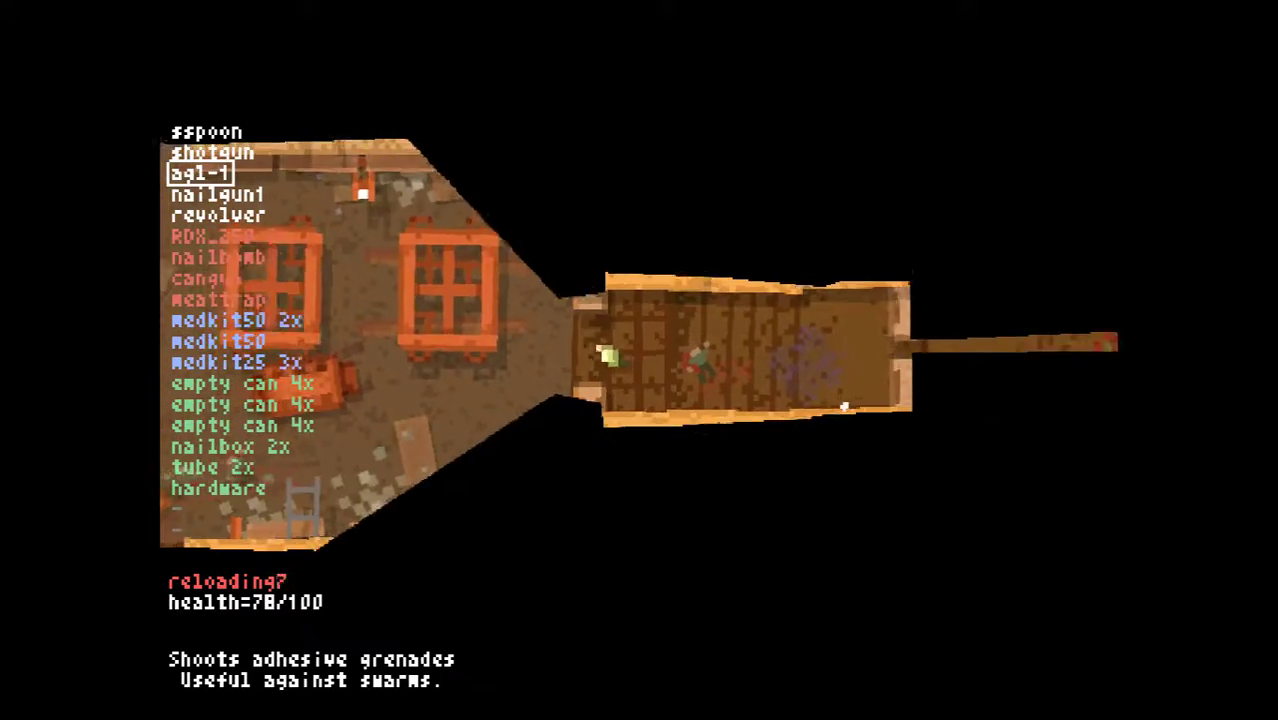
Head east into the large room and grab the 9mm pistol
key("s")
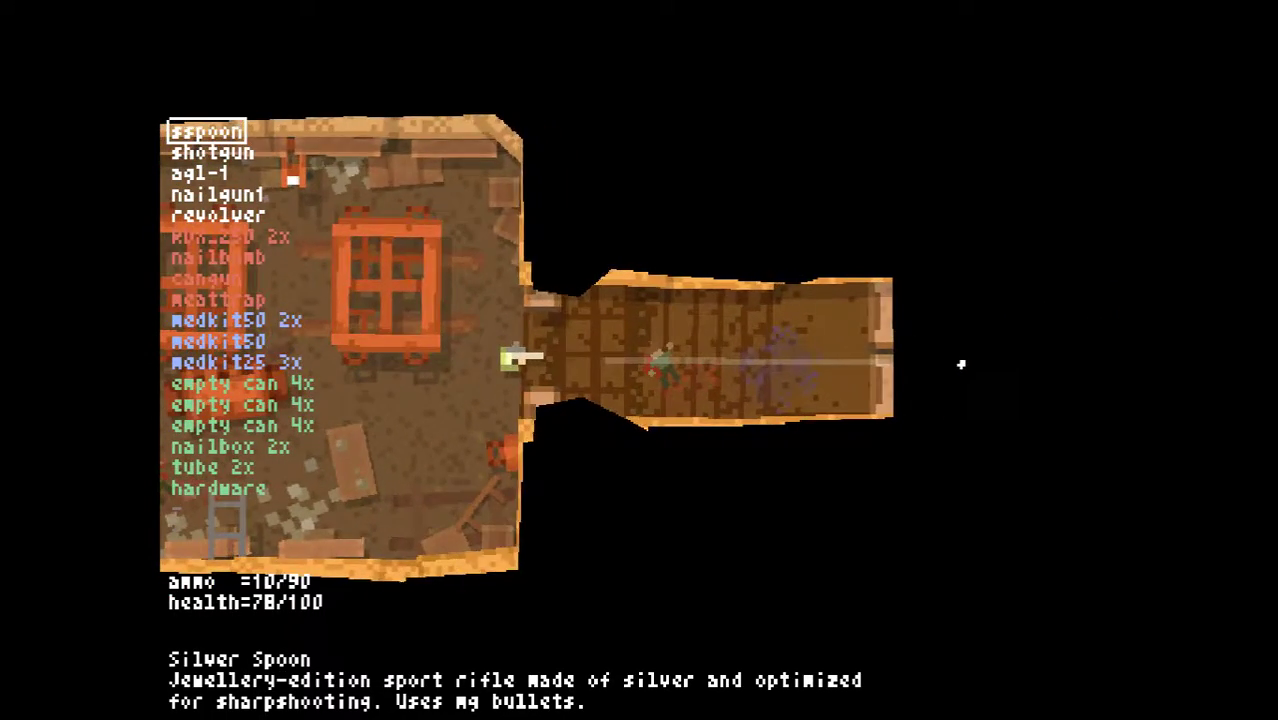
key("s")
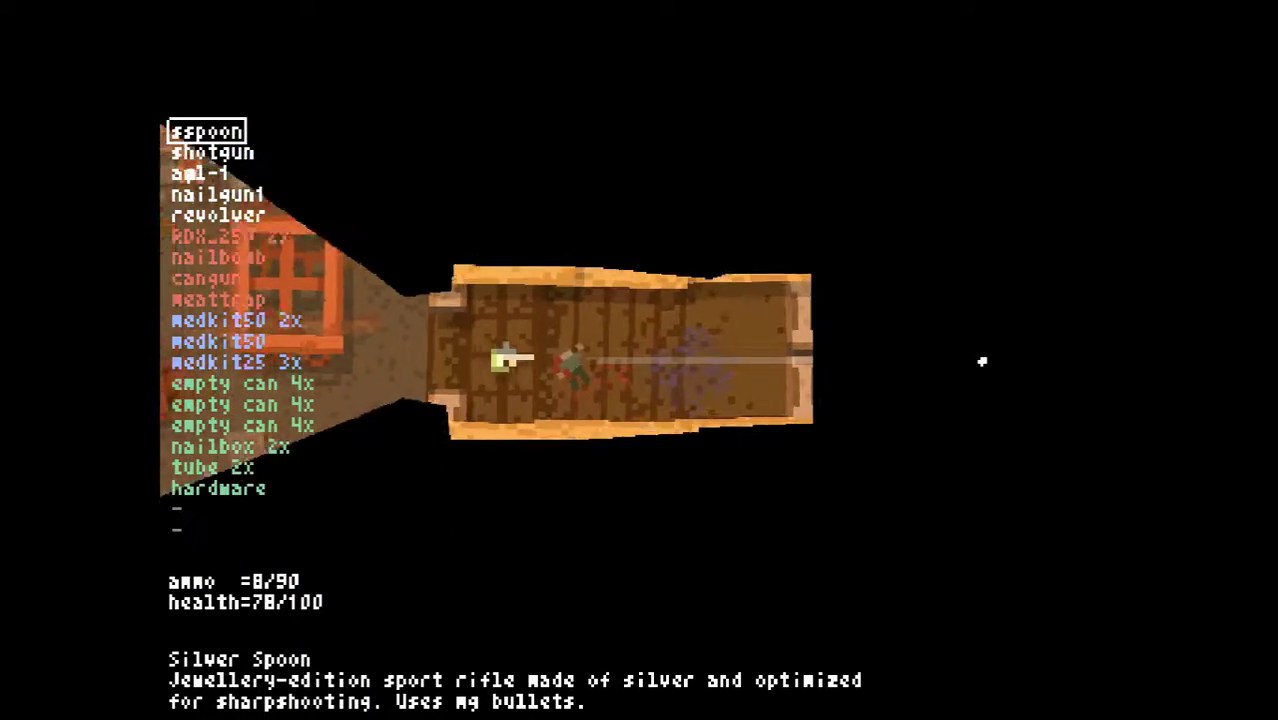
key("w")
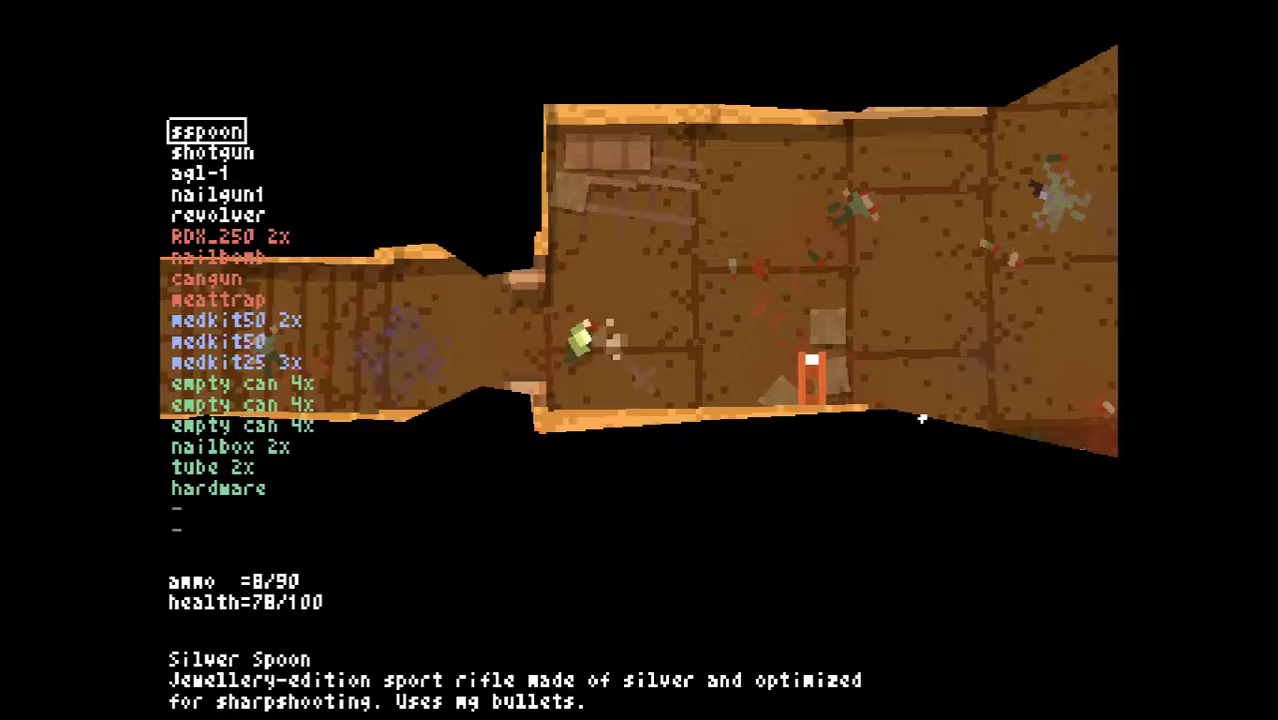
key("w")
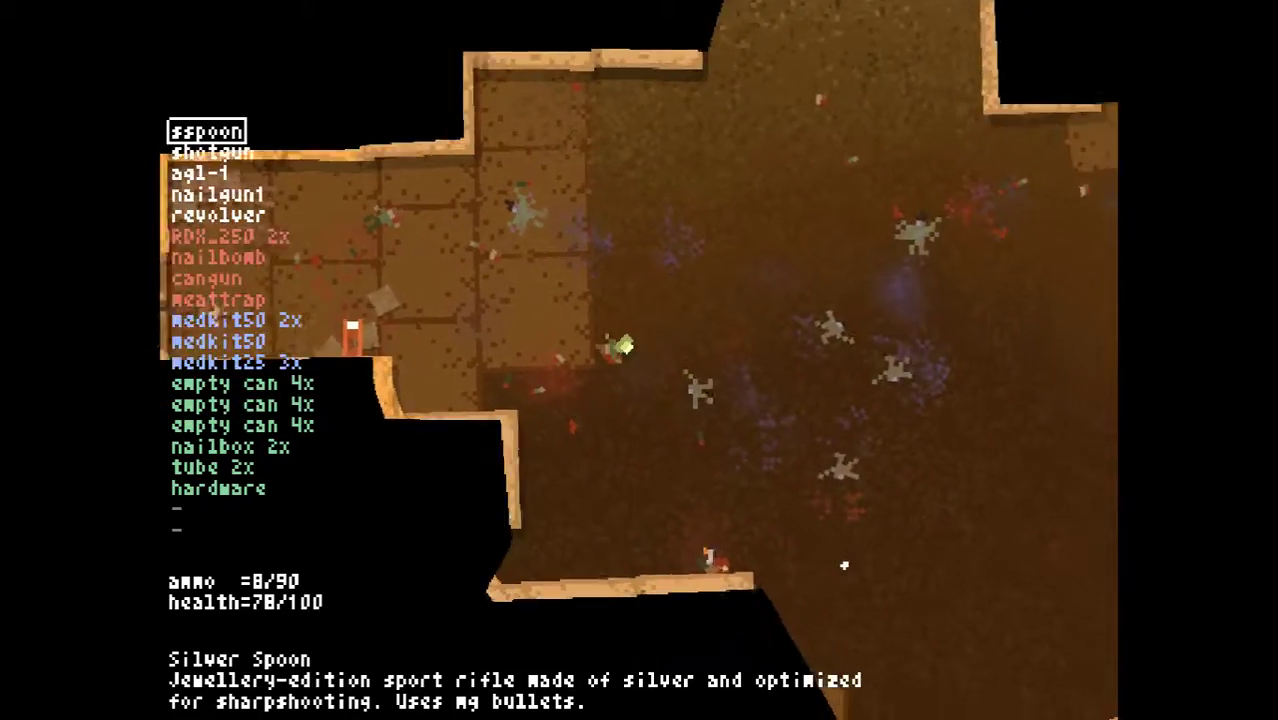
Switch to the Silver Spoon and walk west into the furnished room
key("w")
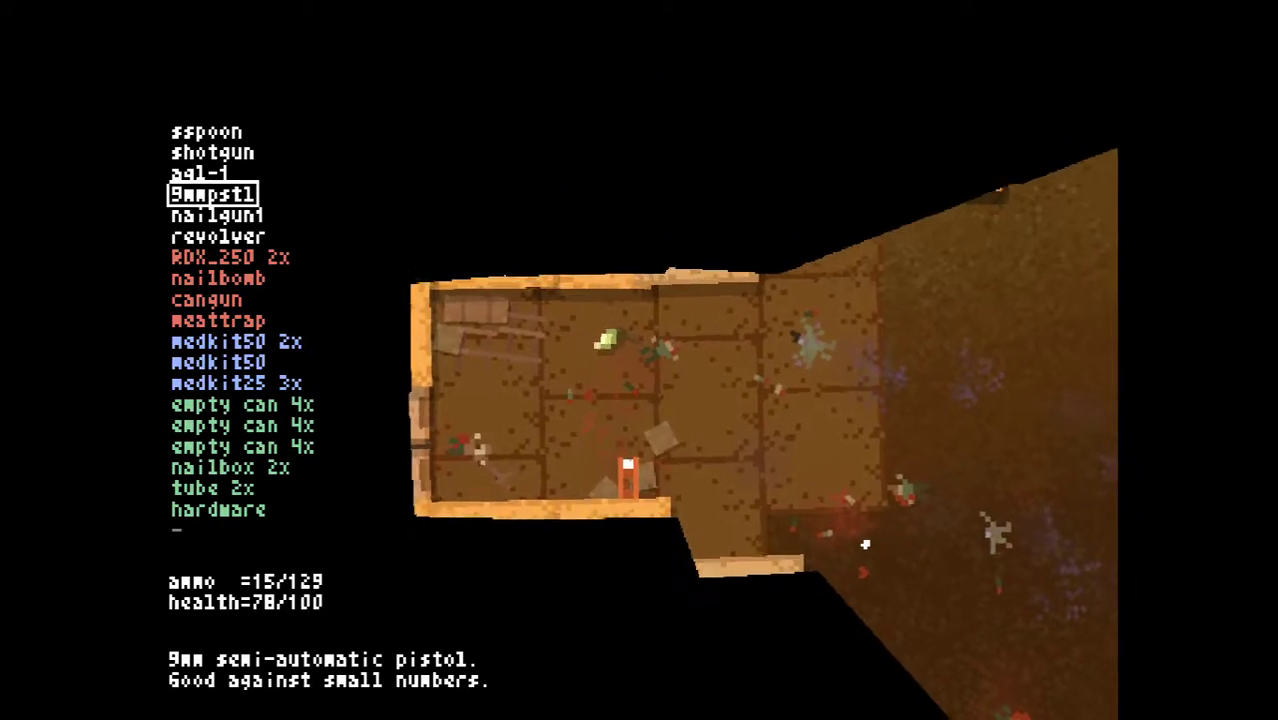
scroll(436, 450, "up", 3)
key("r")
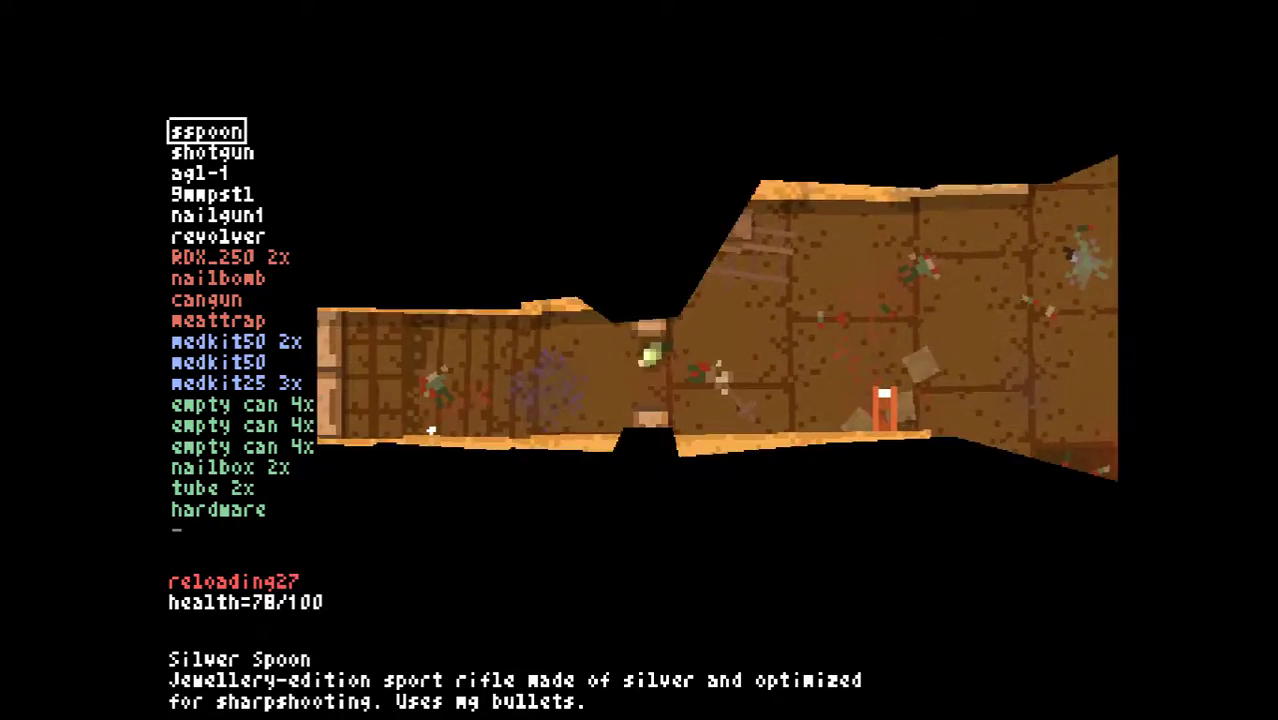
key("w")
scroll(413, 368, "down", 1)
scroll(405, 357, "down", 1)
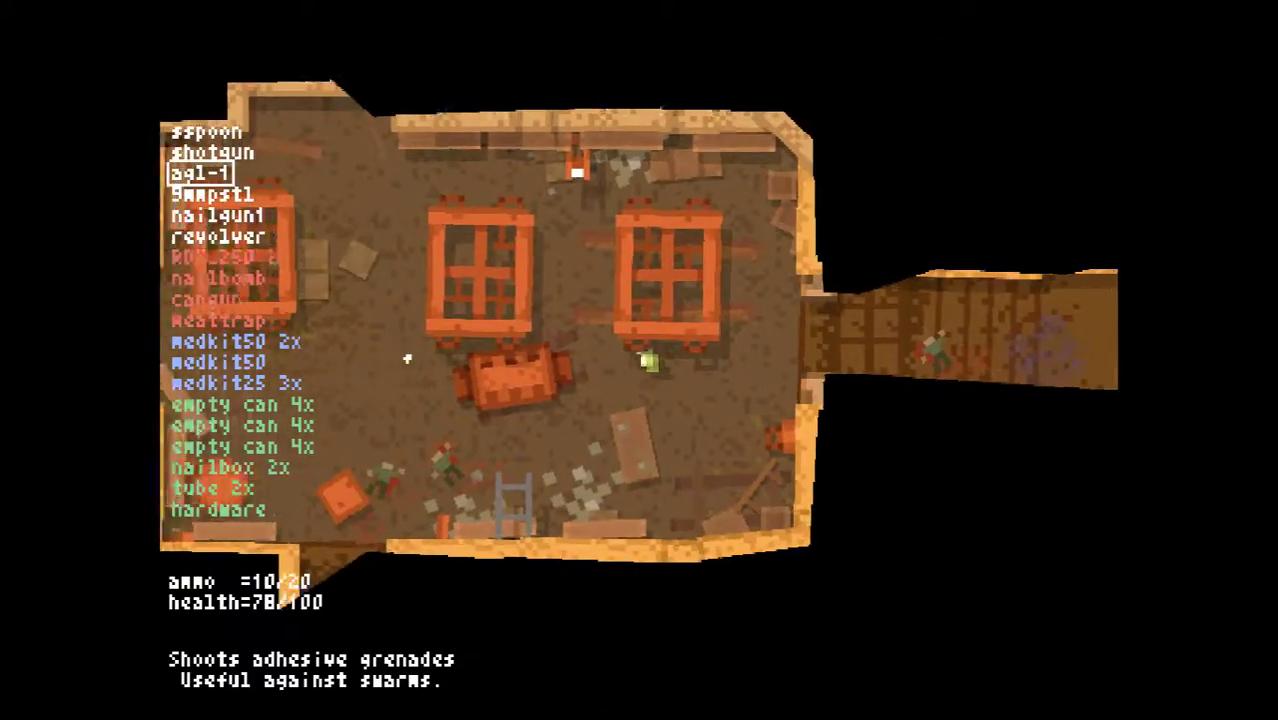
scroll(434, 322, "up", 2)
Walk south down the narrow corridor and through the tree room
key("Tab")
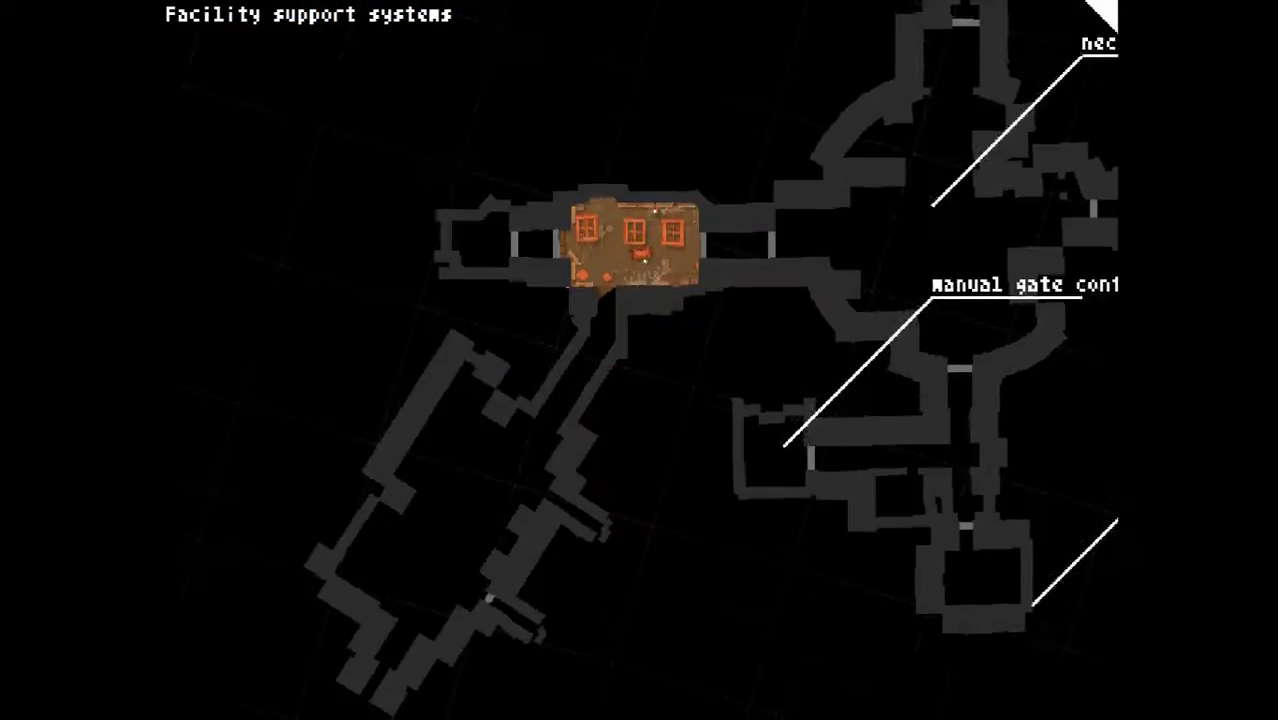
key("s")
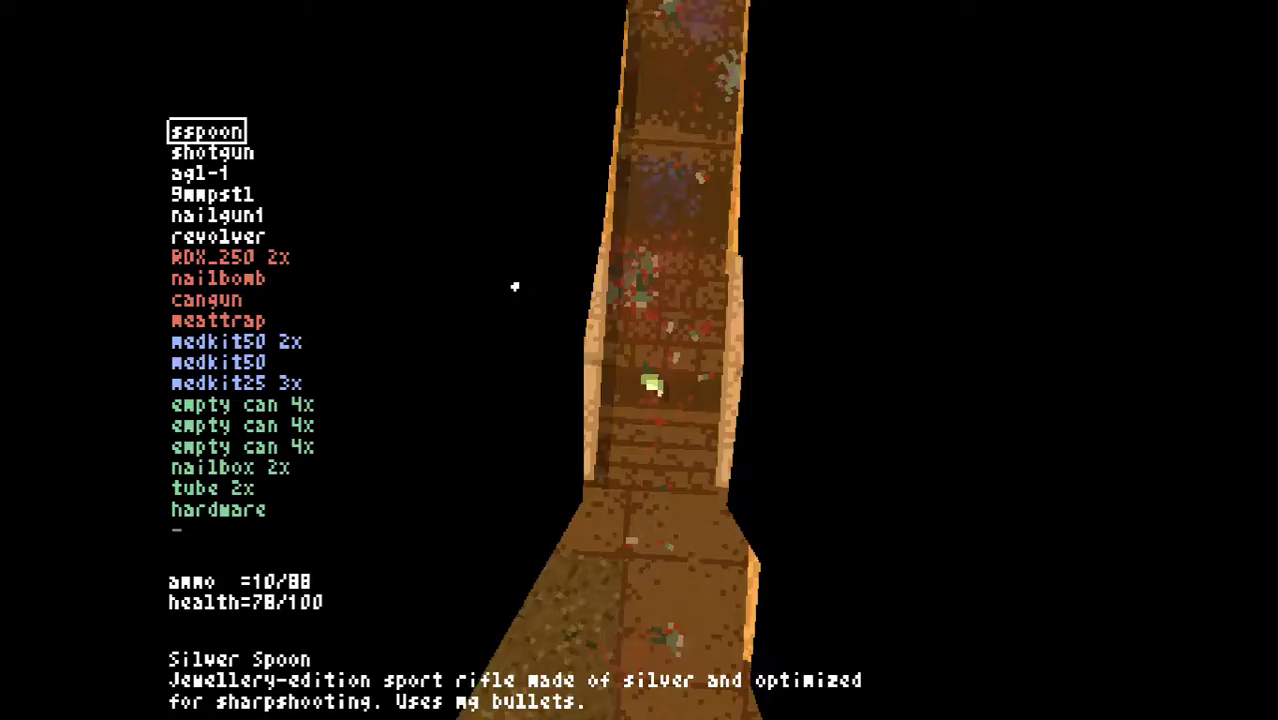
key("s")
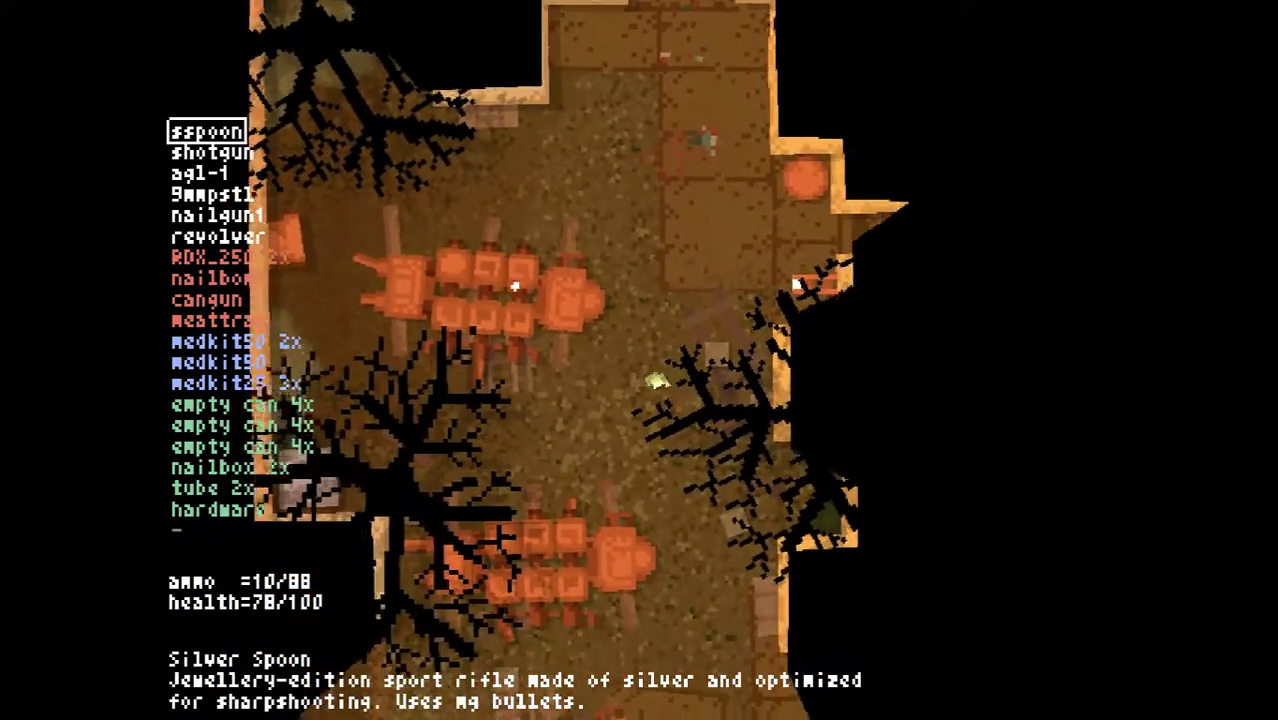
key("s")
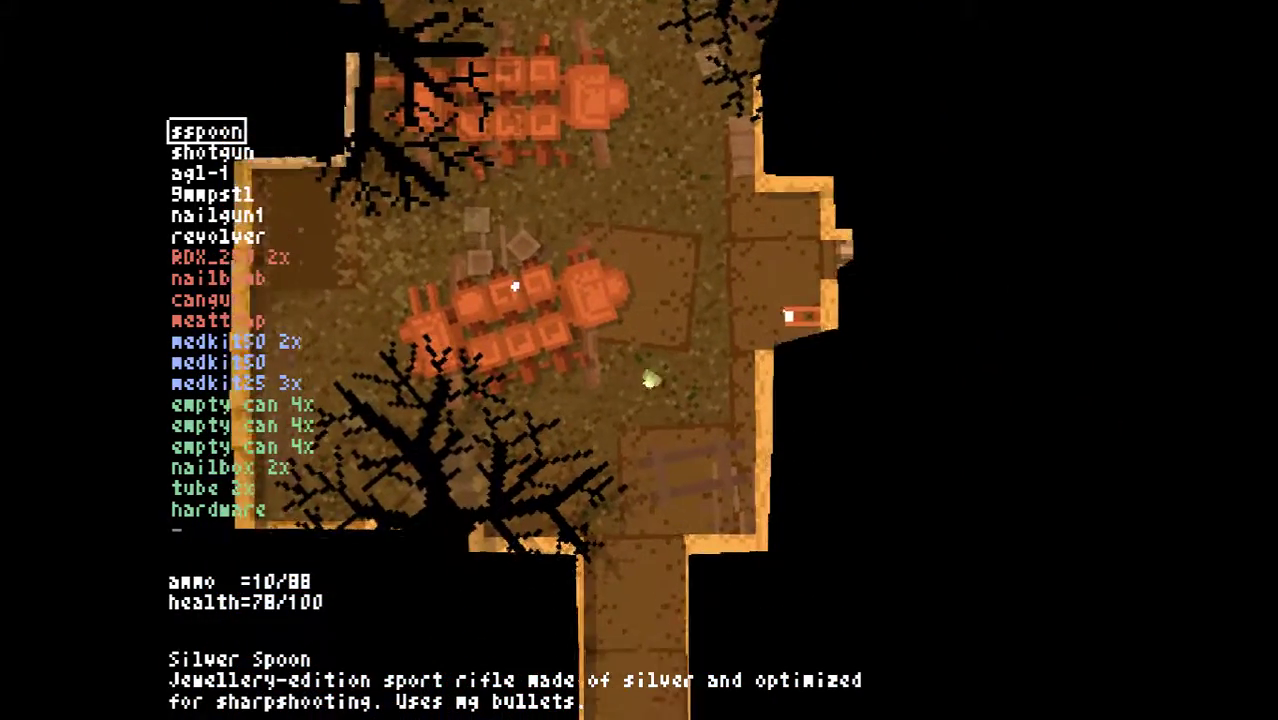
key("s")
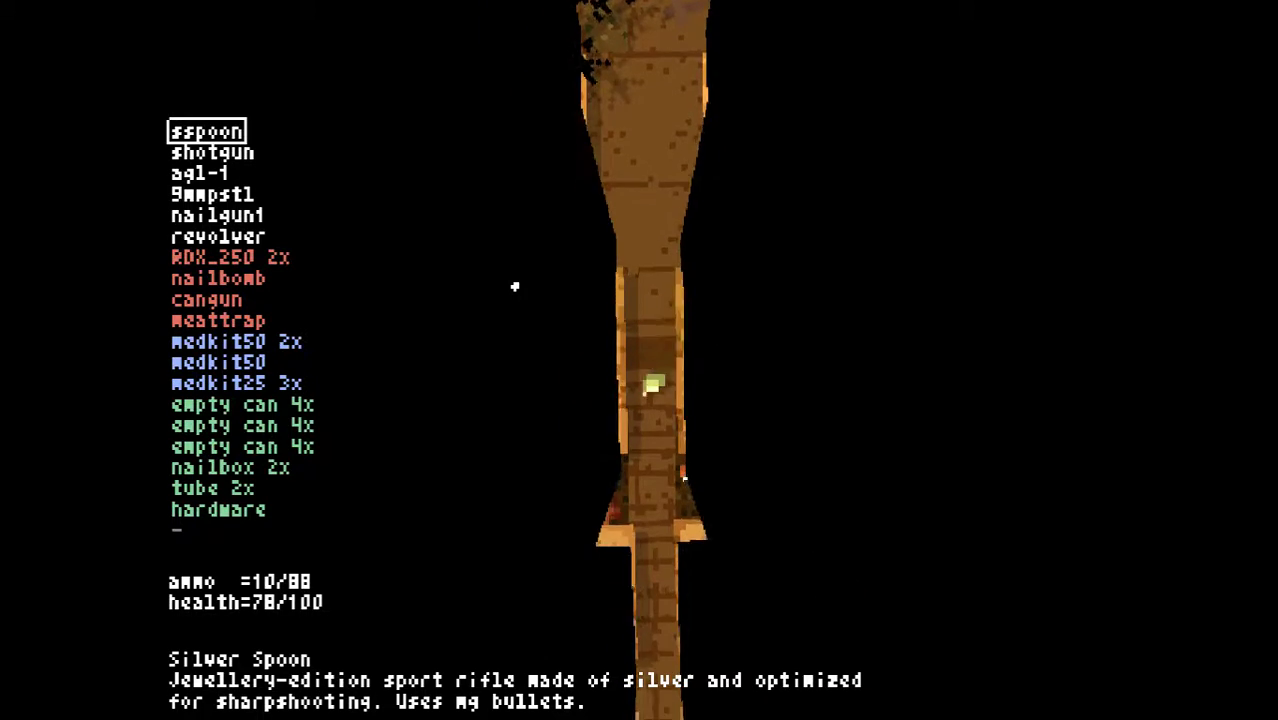
Follow the lower corridor into the large room, glancing at the facility map
key("Tab")
key("Tab")
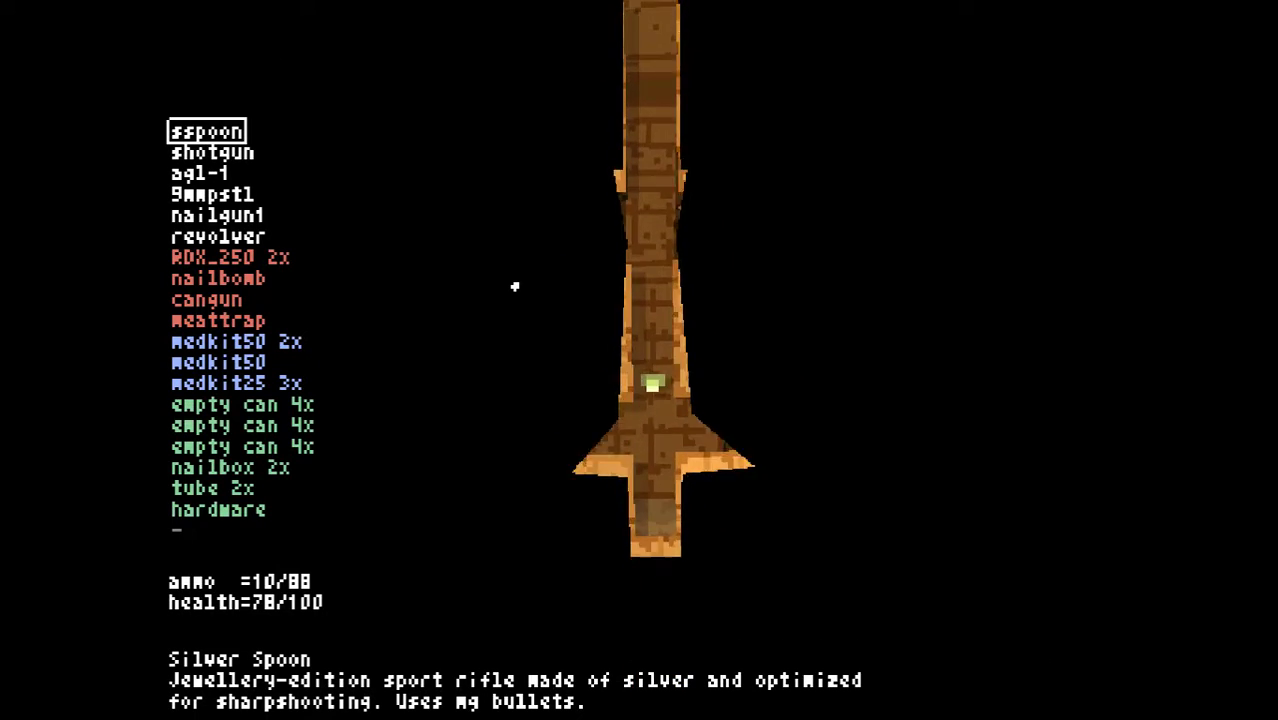
key("d")
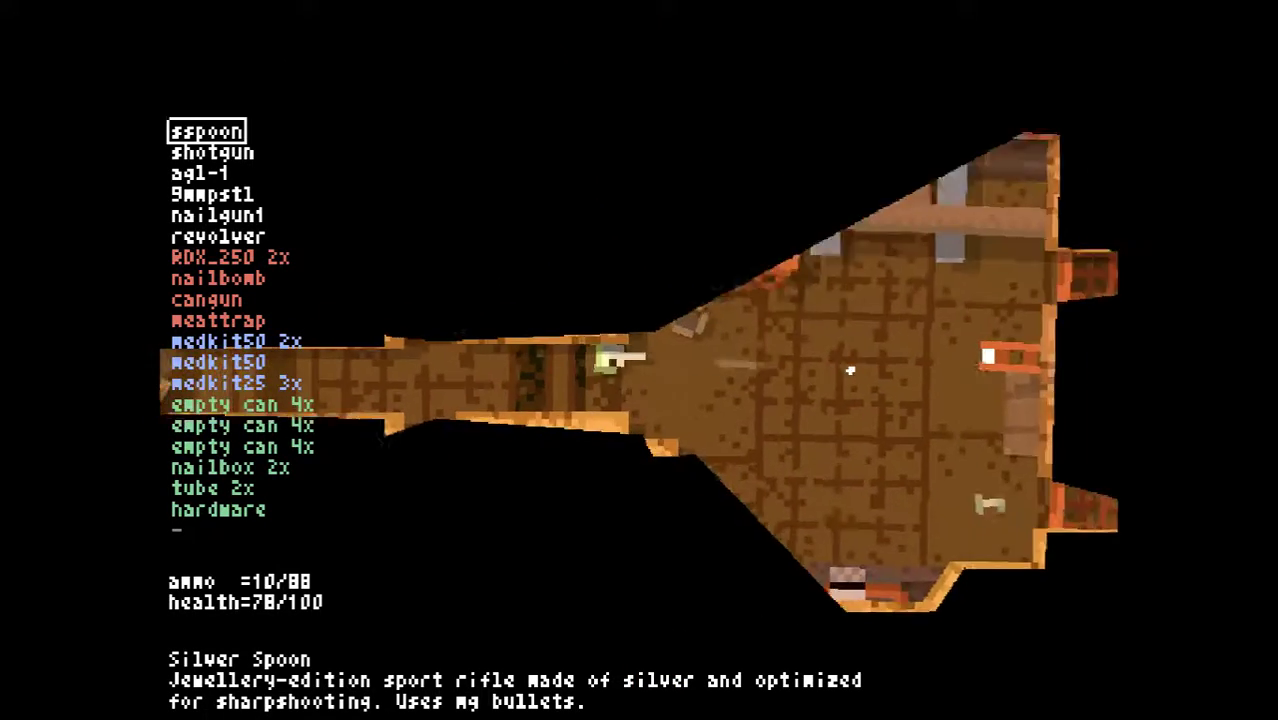
key("d")
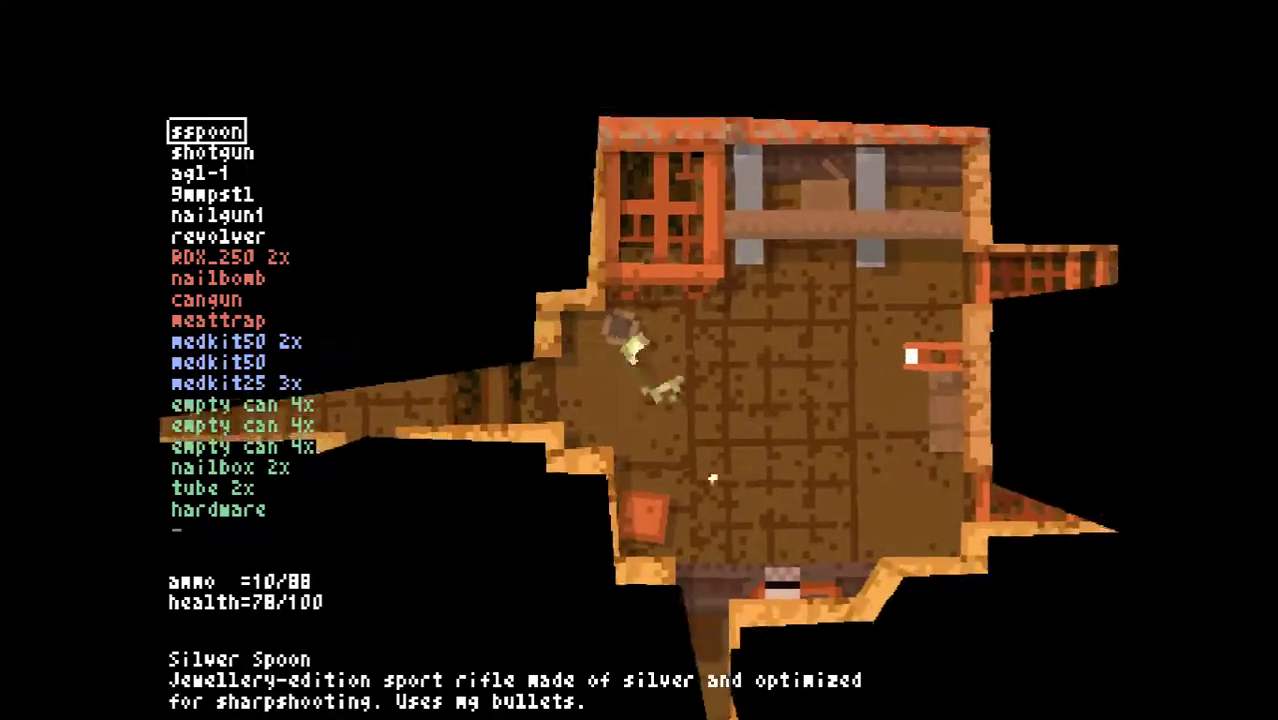
key("Tab")
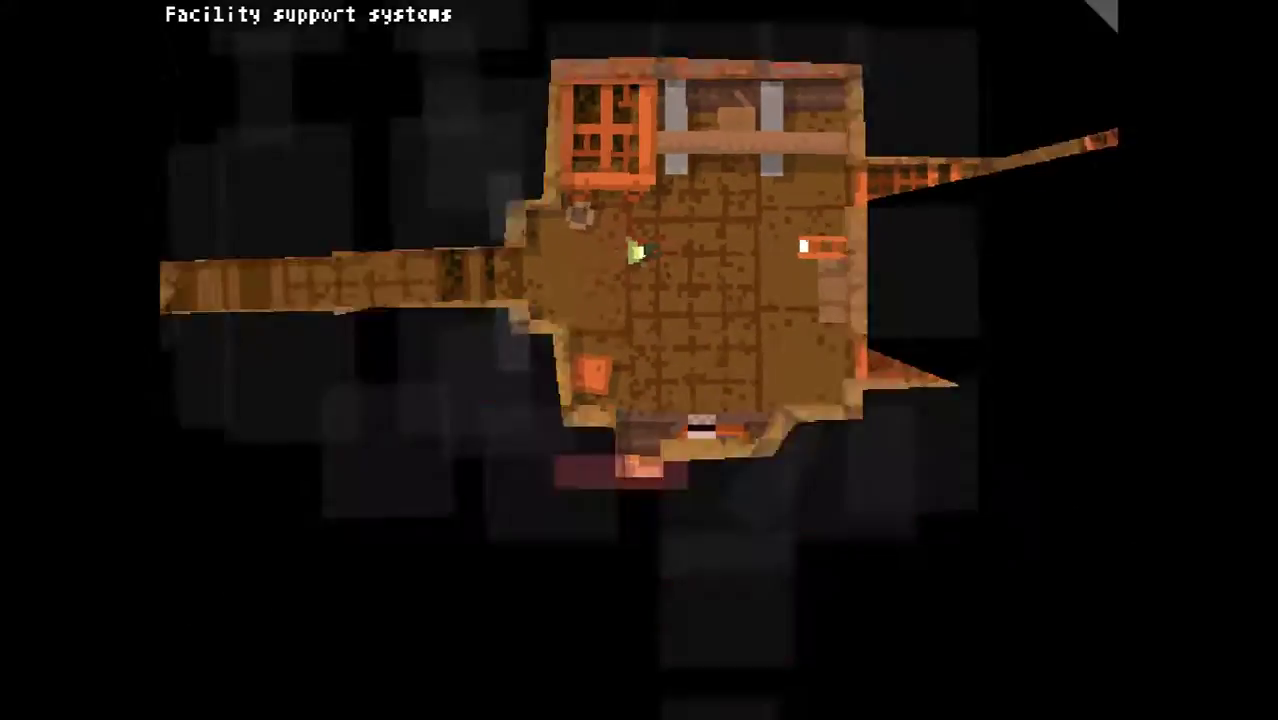
key("Tab")
key("s")
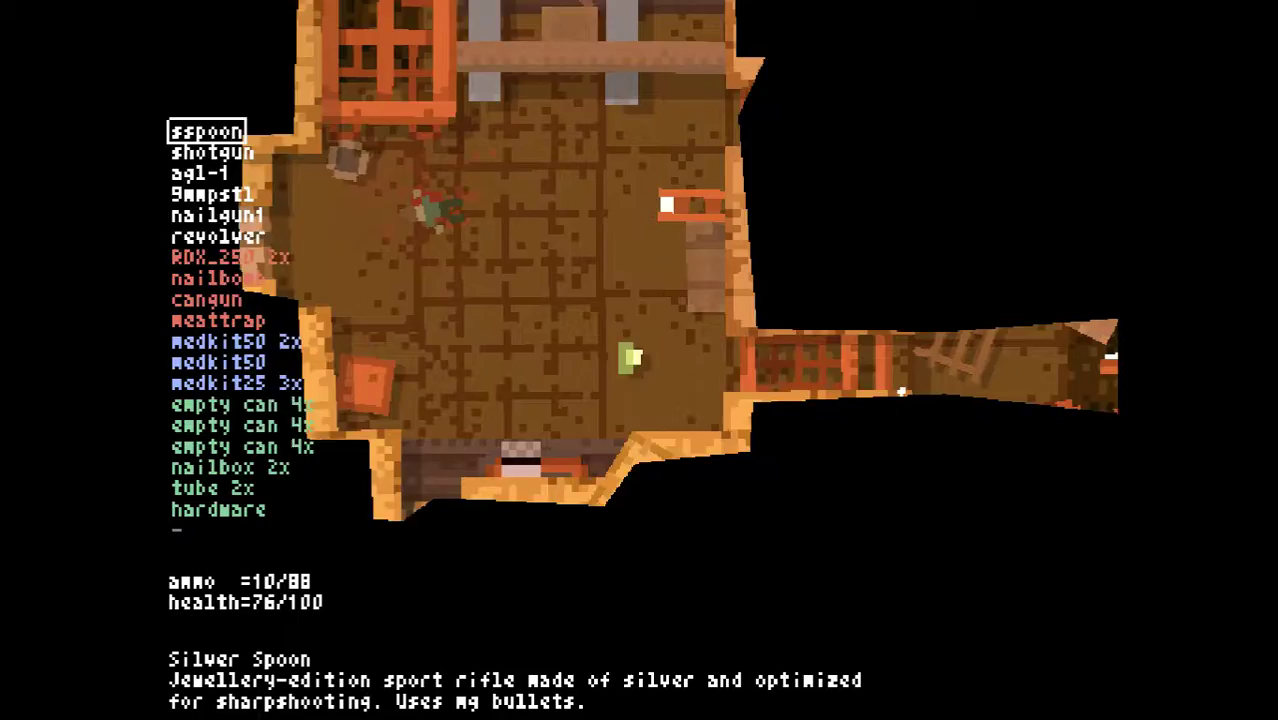
Loot RDX_250 and an mchip from the crate and browse their combinations
key("d")
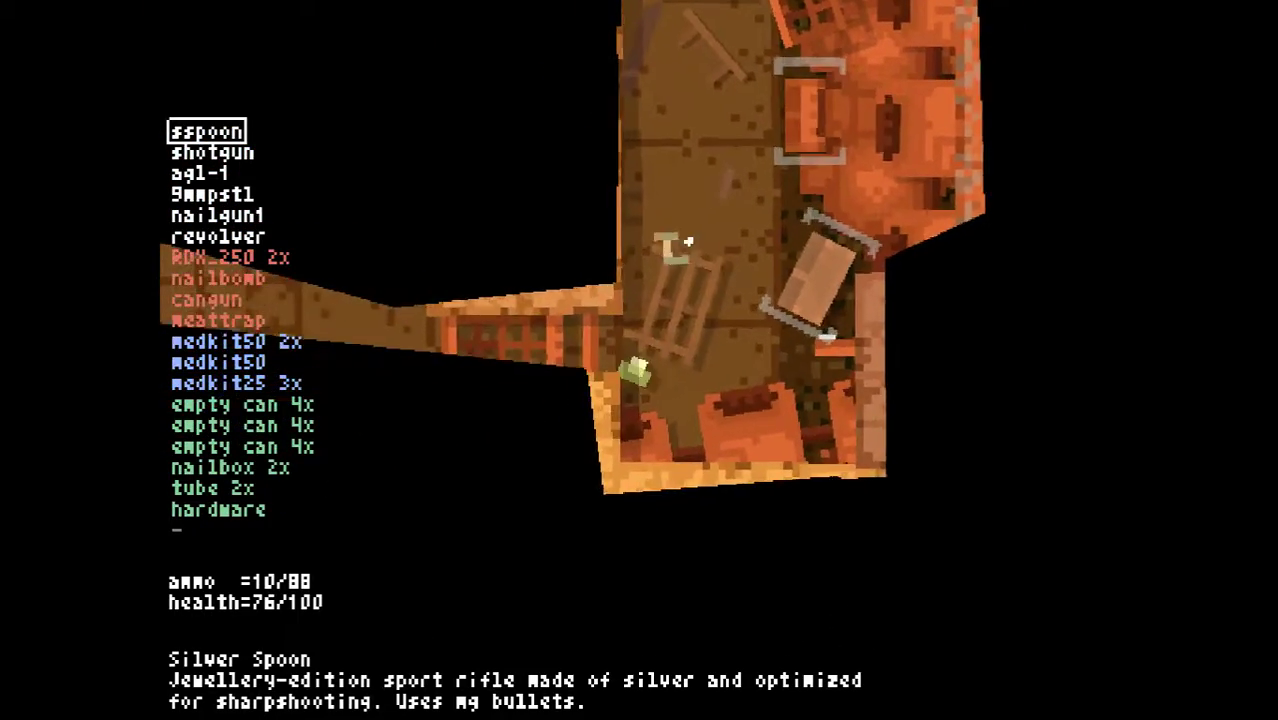
key("s")
key("w")
key("e")
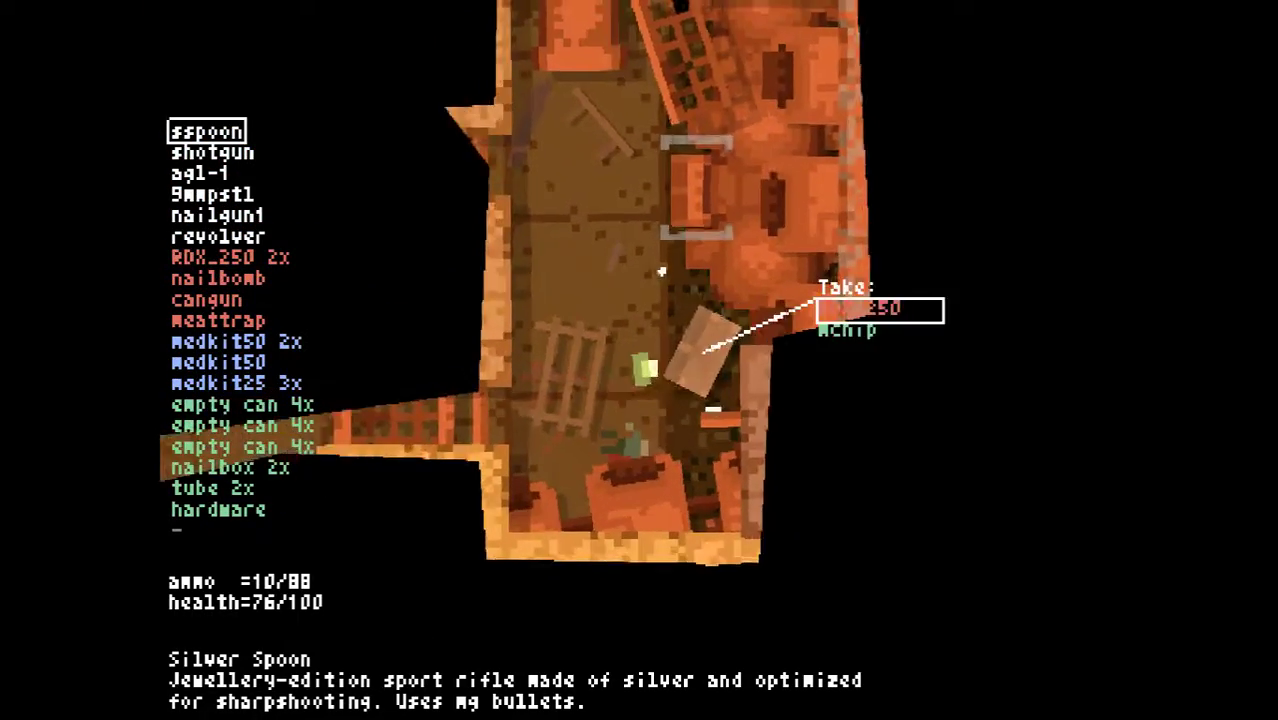
key("Down")
key("Down")
key("Down")
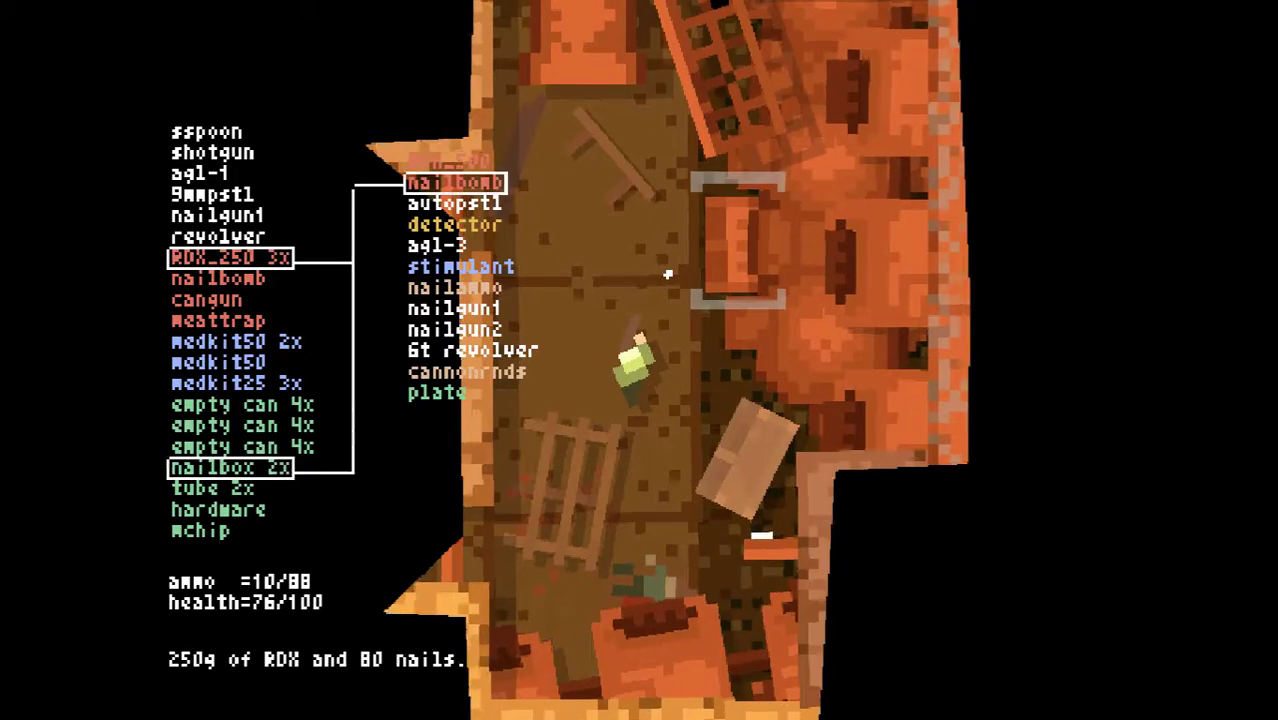
scroll(671, 275, "down", 3)
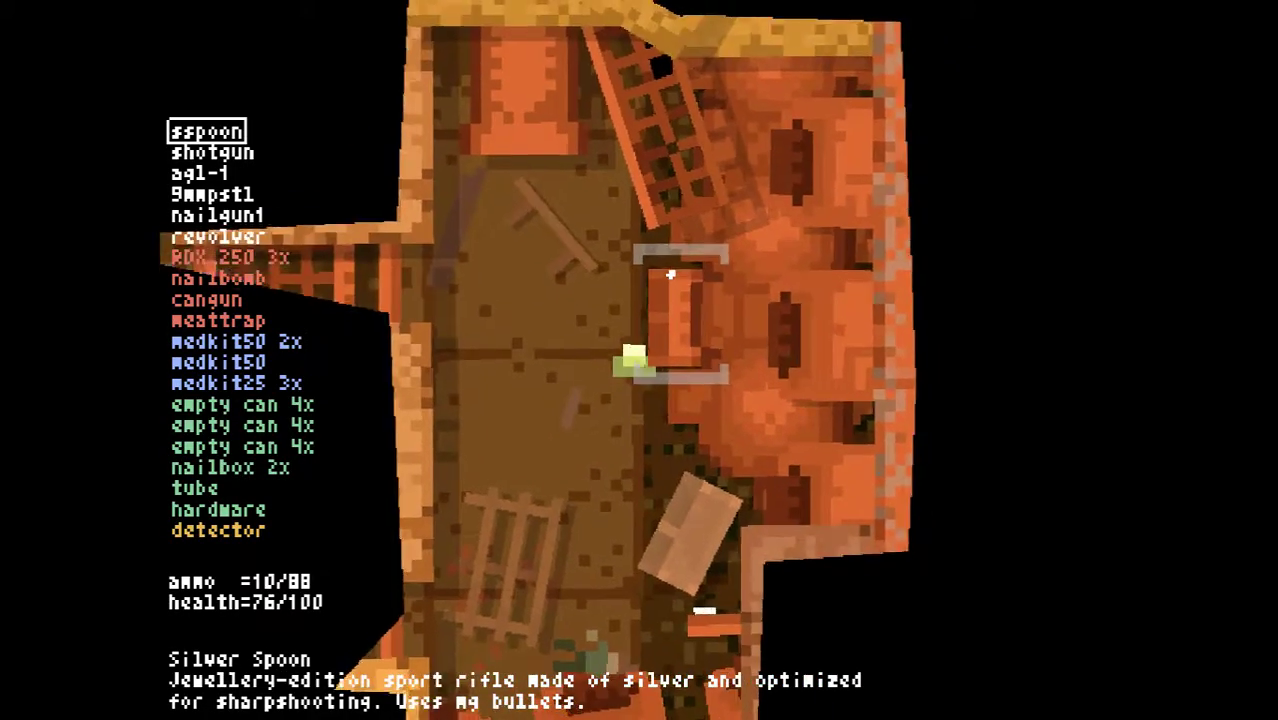
key("Up")
key("Up")
key("Up")
key("Up")
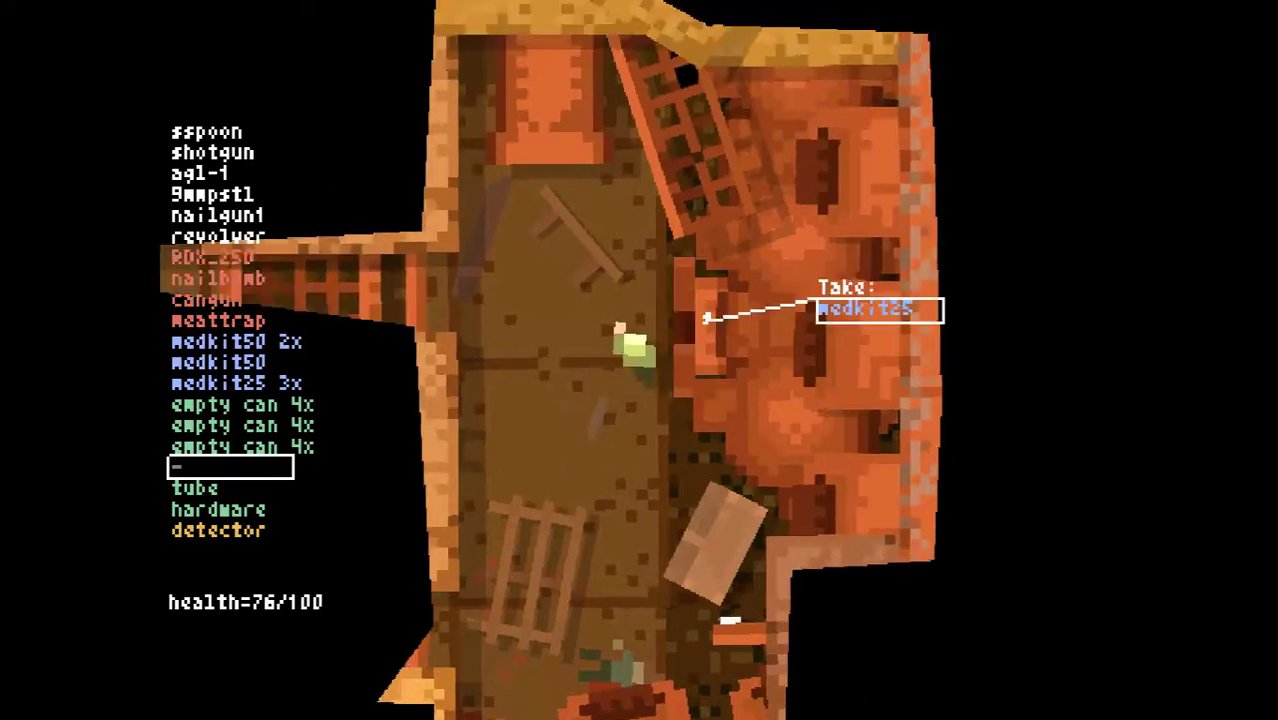
Grab the medkit25, re-equip the Silver Spoon and head south into the corridor
left_click(707, 310)
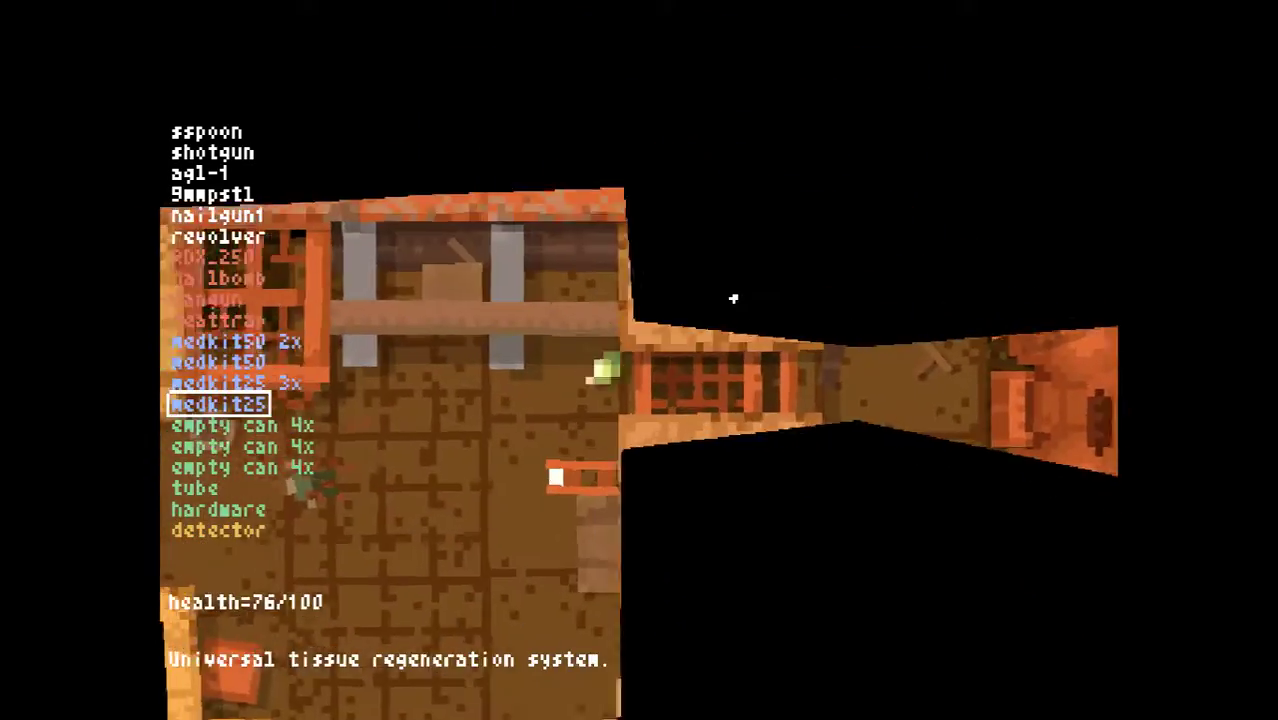
key("1")
key("s")
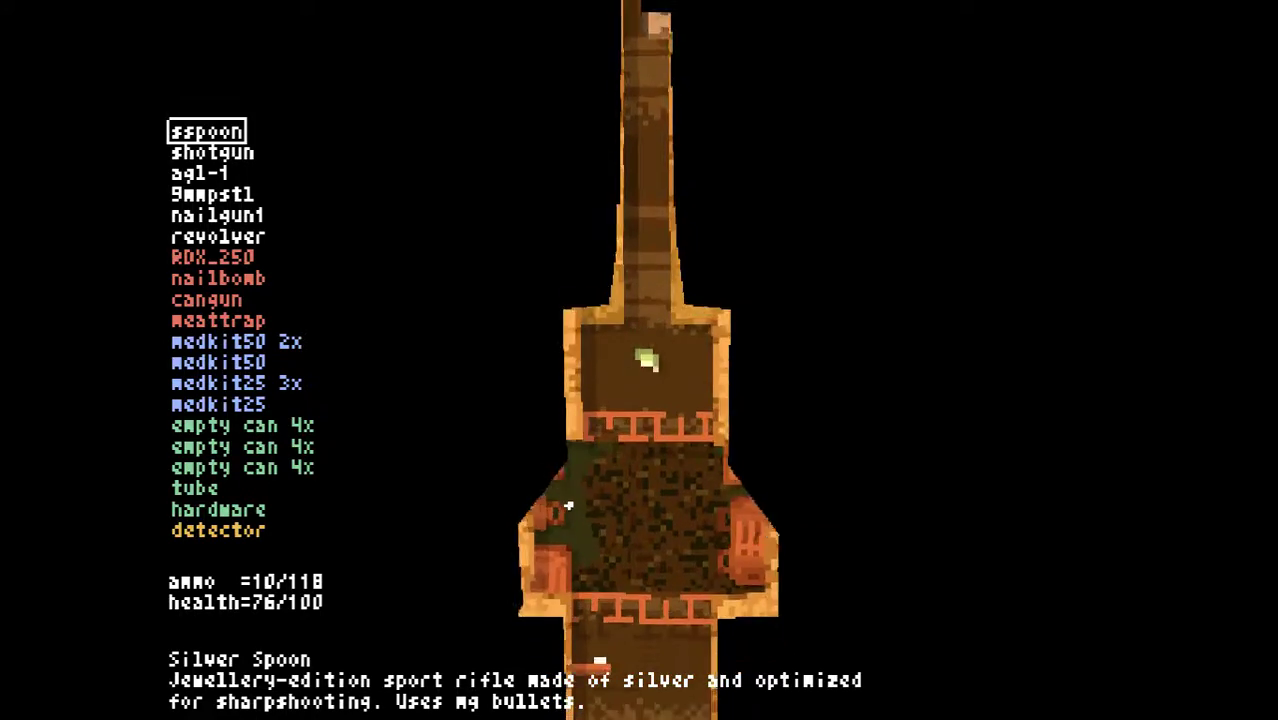
key("m")
key("m")
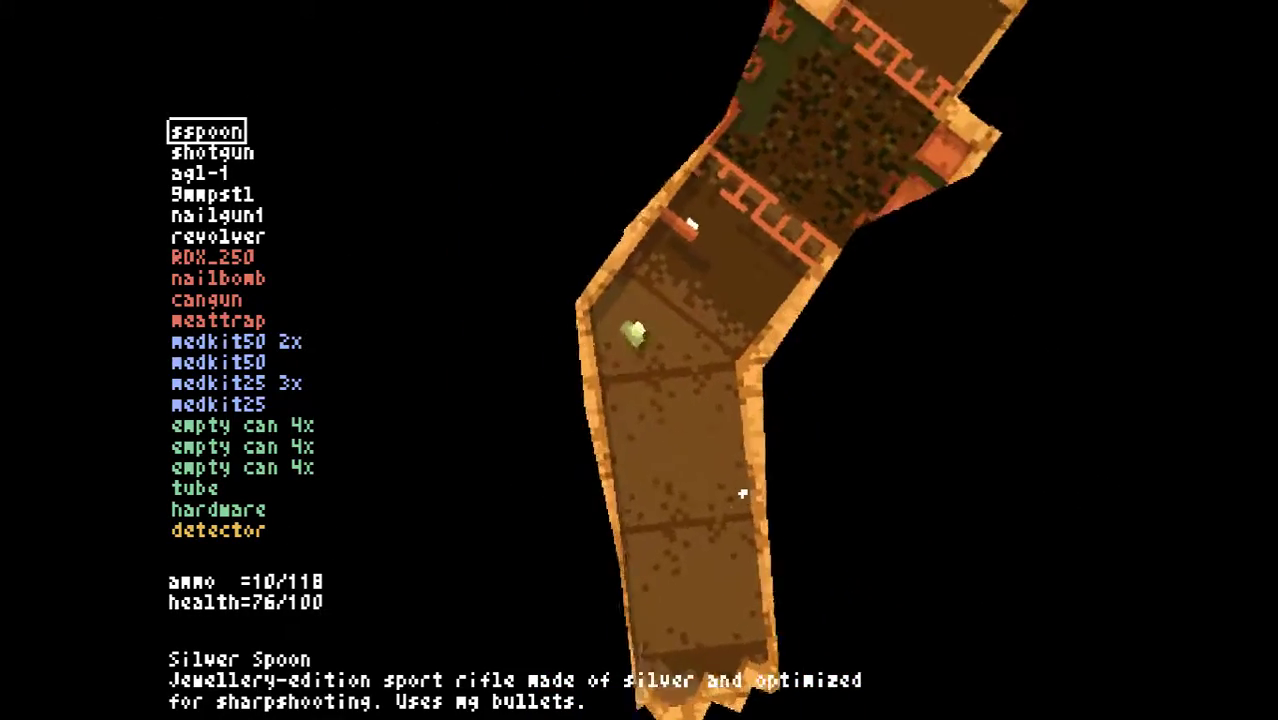
Walk west through the rooms and corridor, checking the facility map on the way
key("m")
key("m")
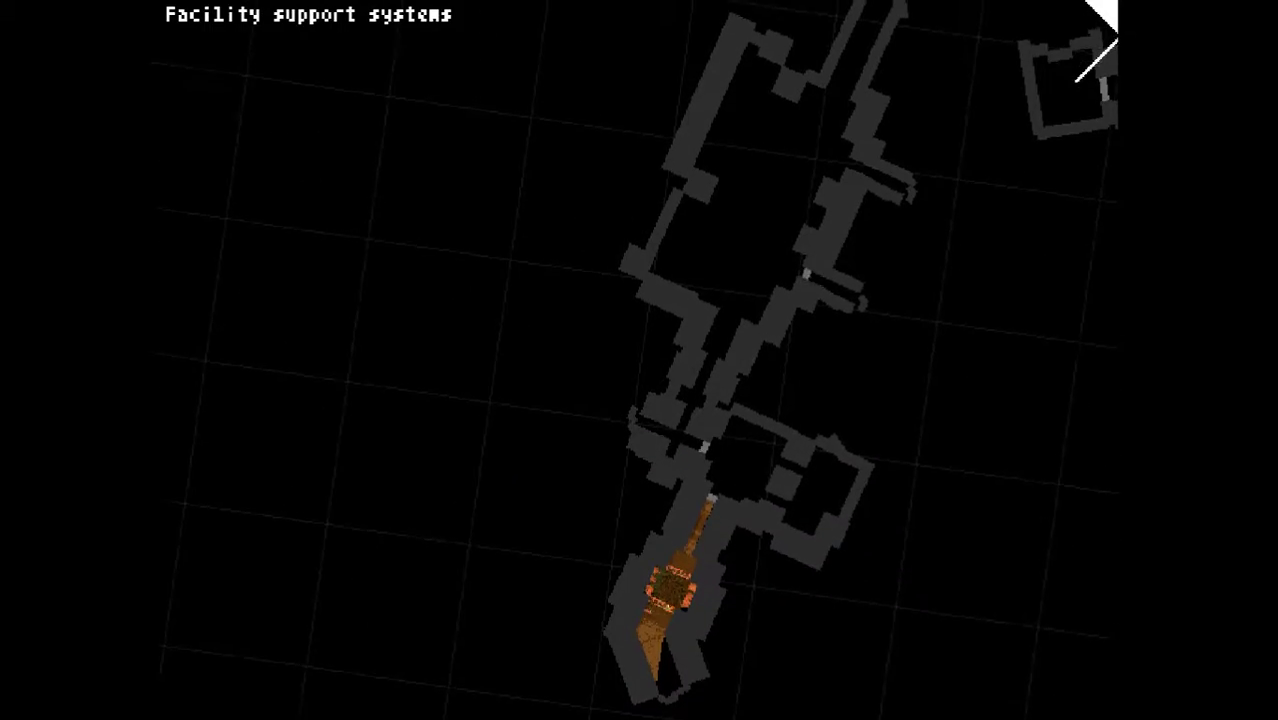
key("w")
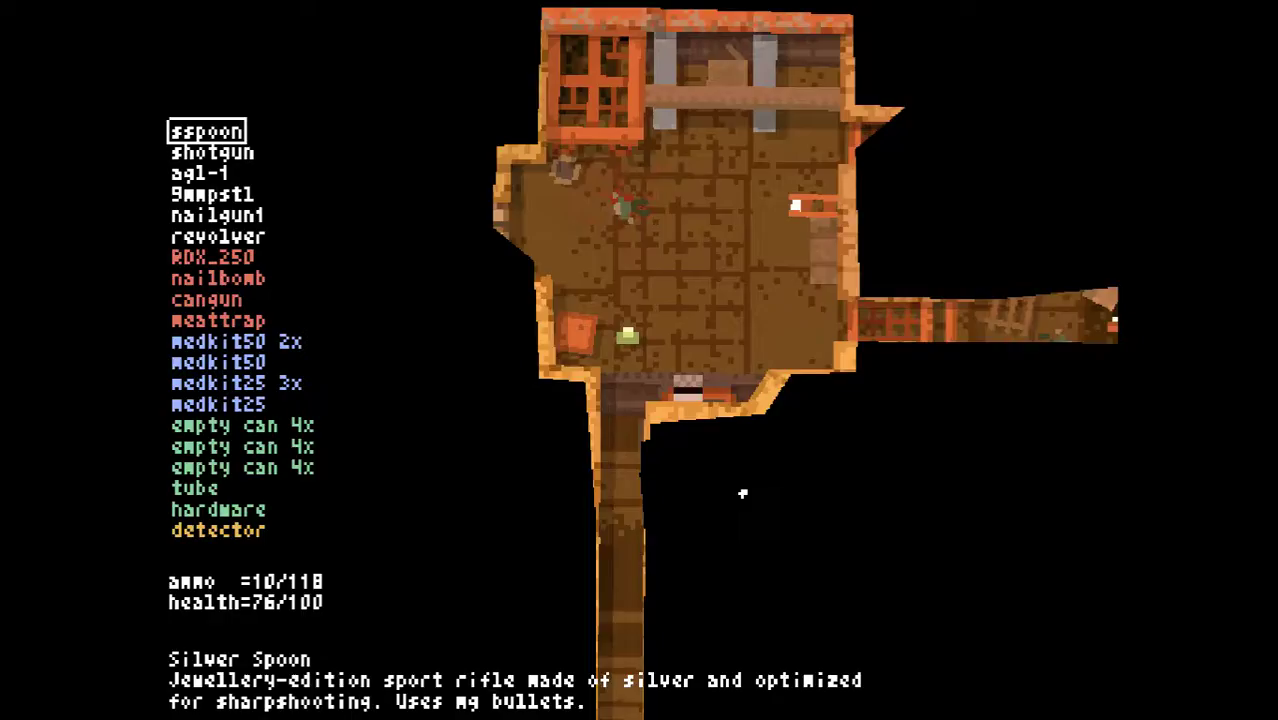
key("m")
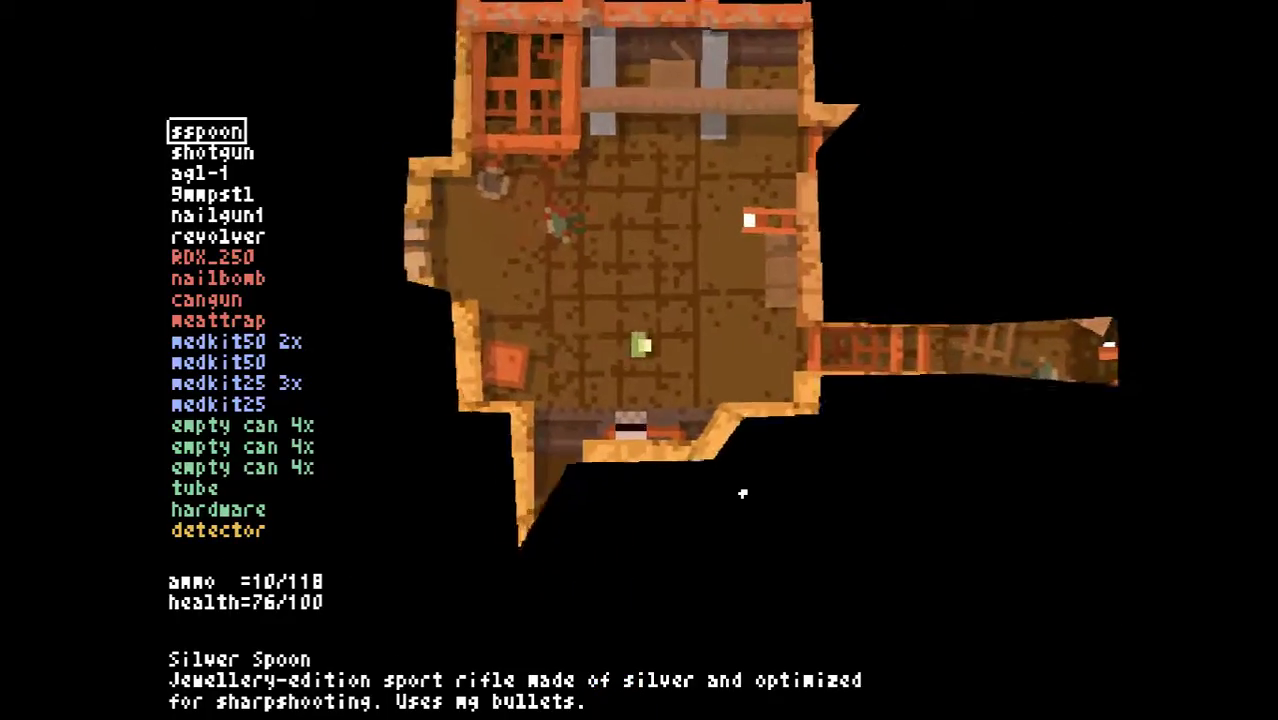
key("d")
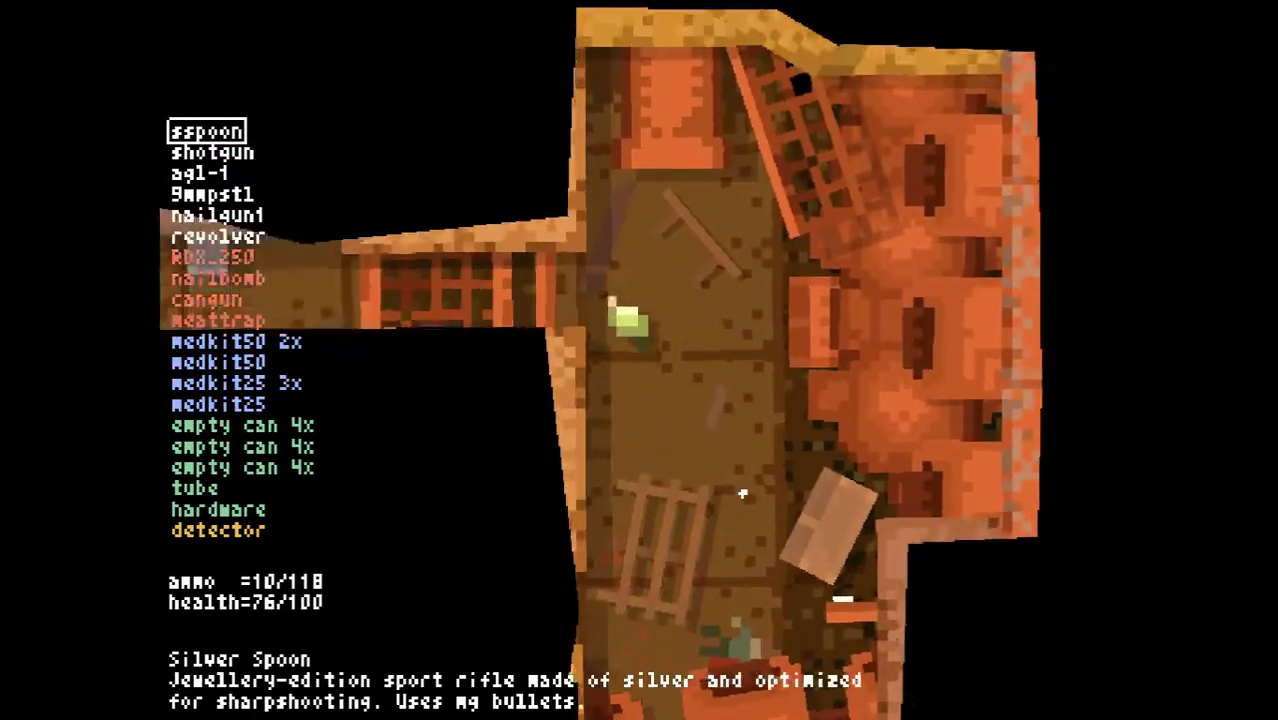
key("a")
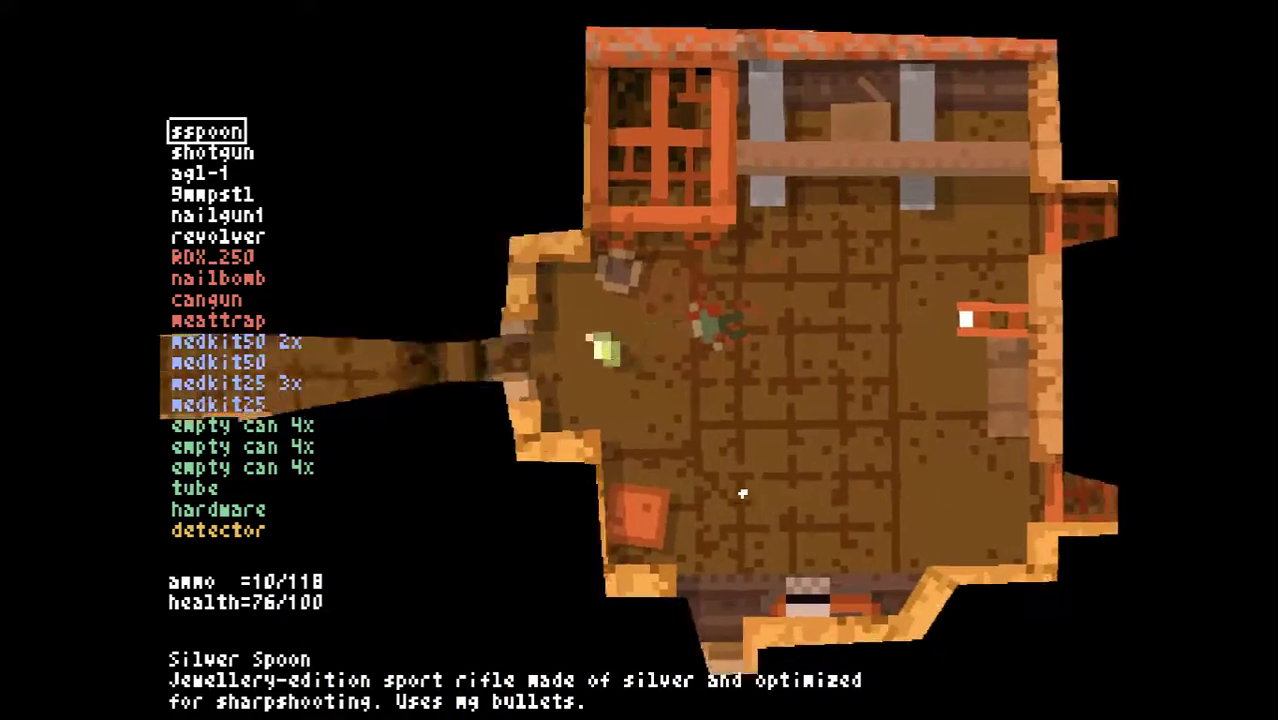
key("a")
key("m")
key("m")
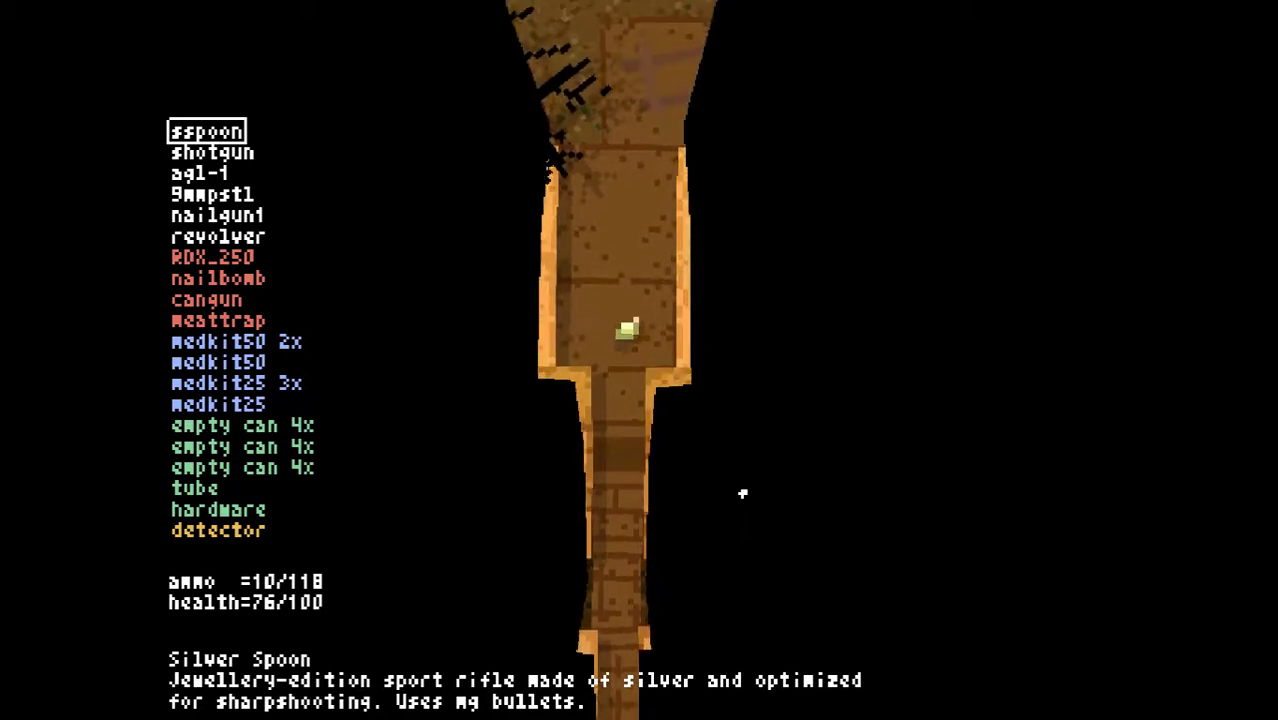
Pan the facility map north, south and sideways to survey the rooms
key("m")
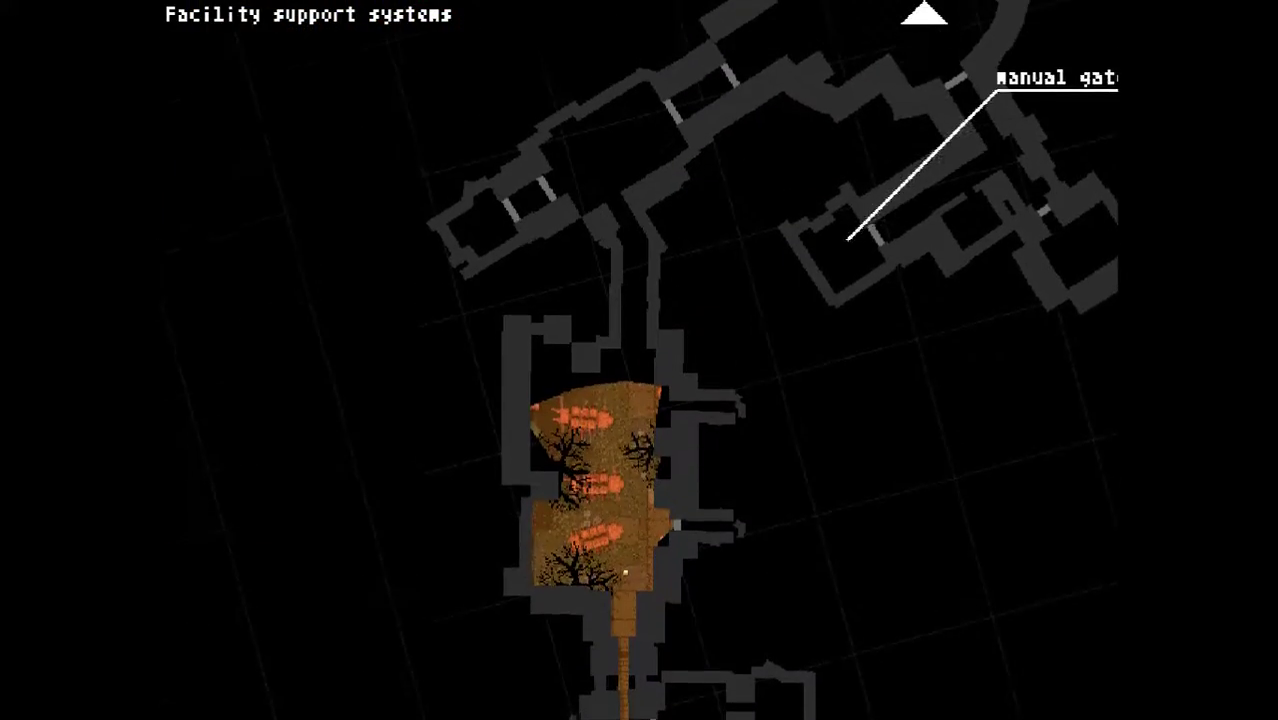
key("w")
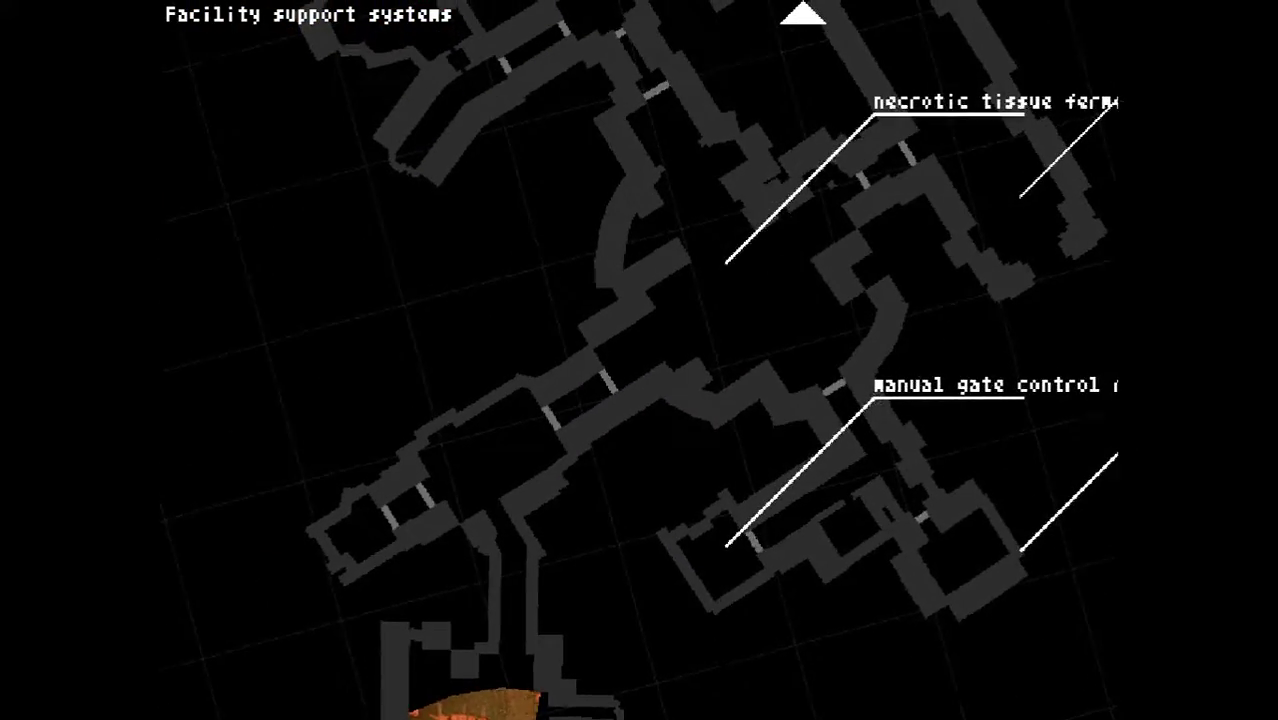
key("s")
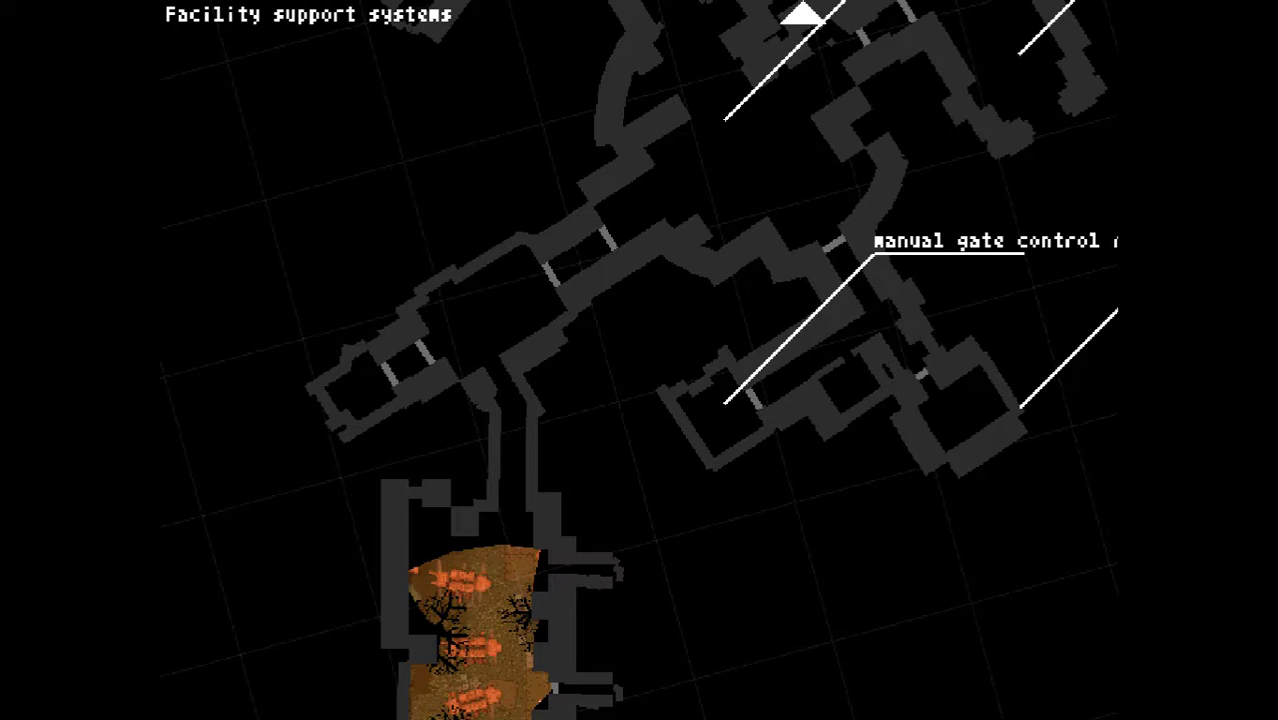
key("s")
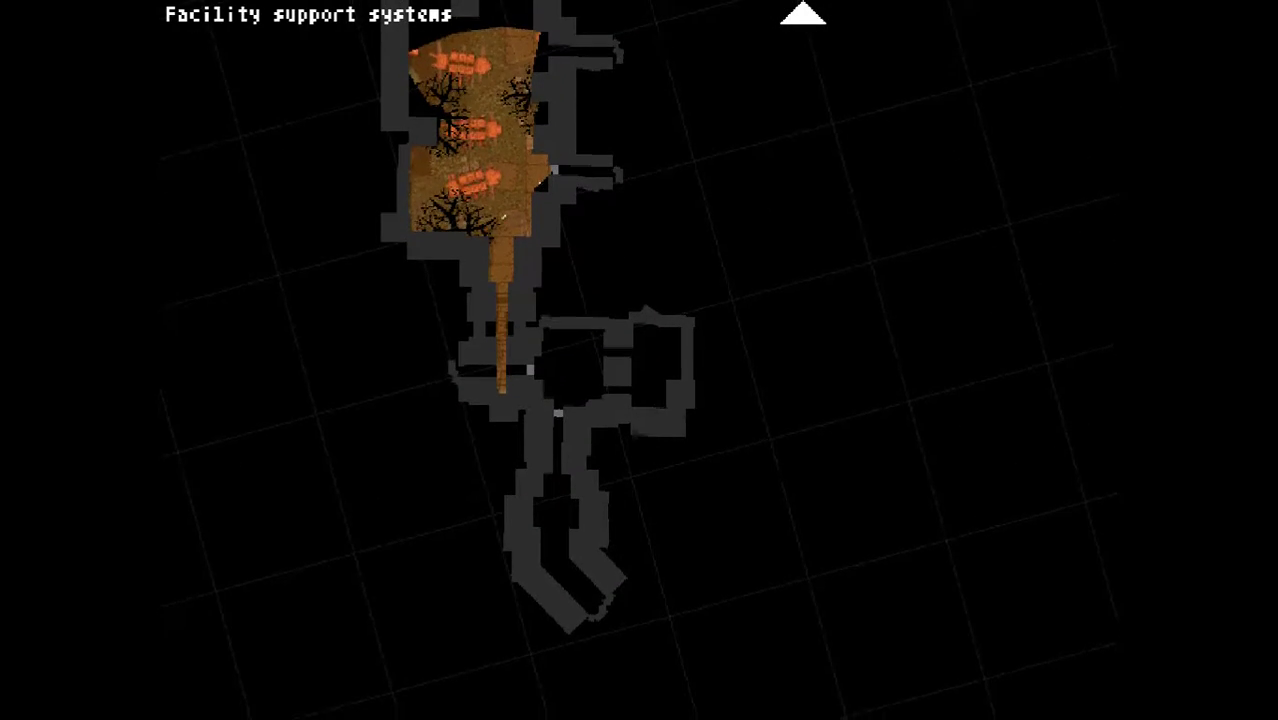
key("w")
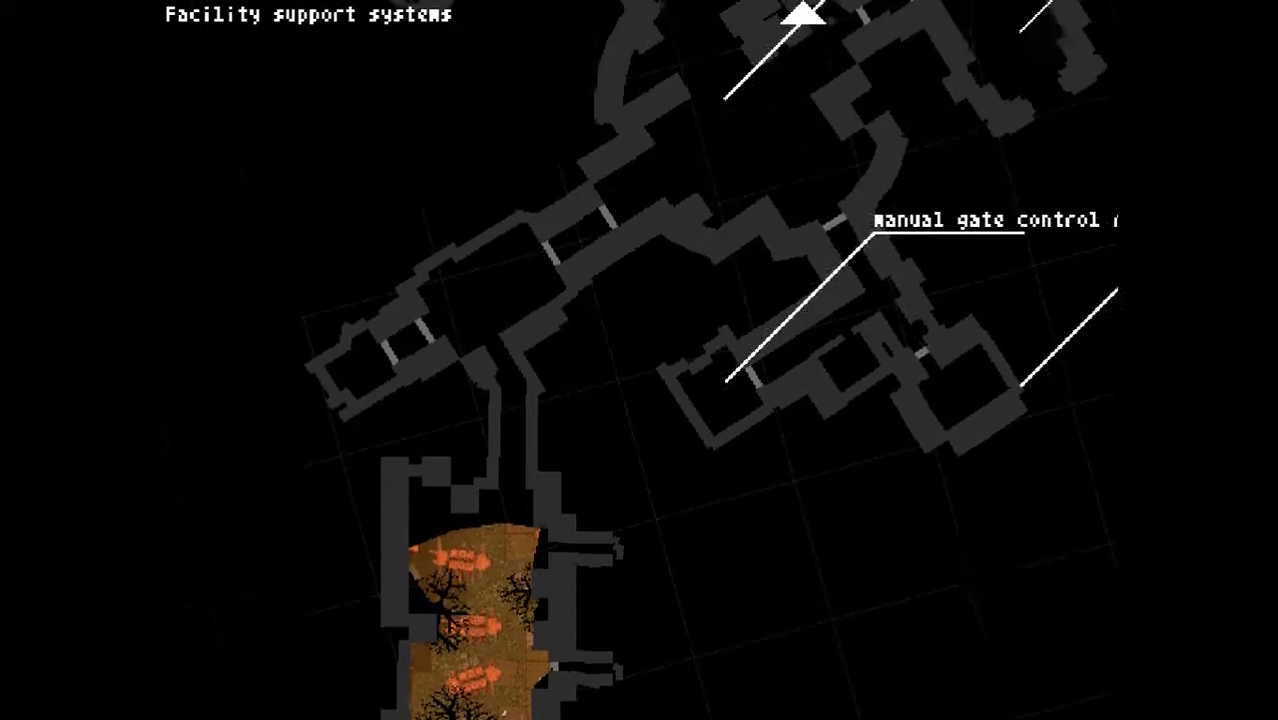
key("w")
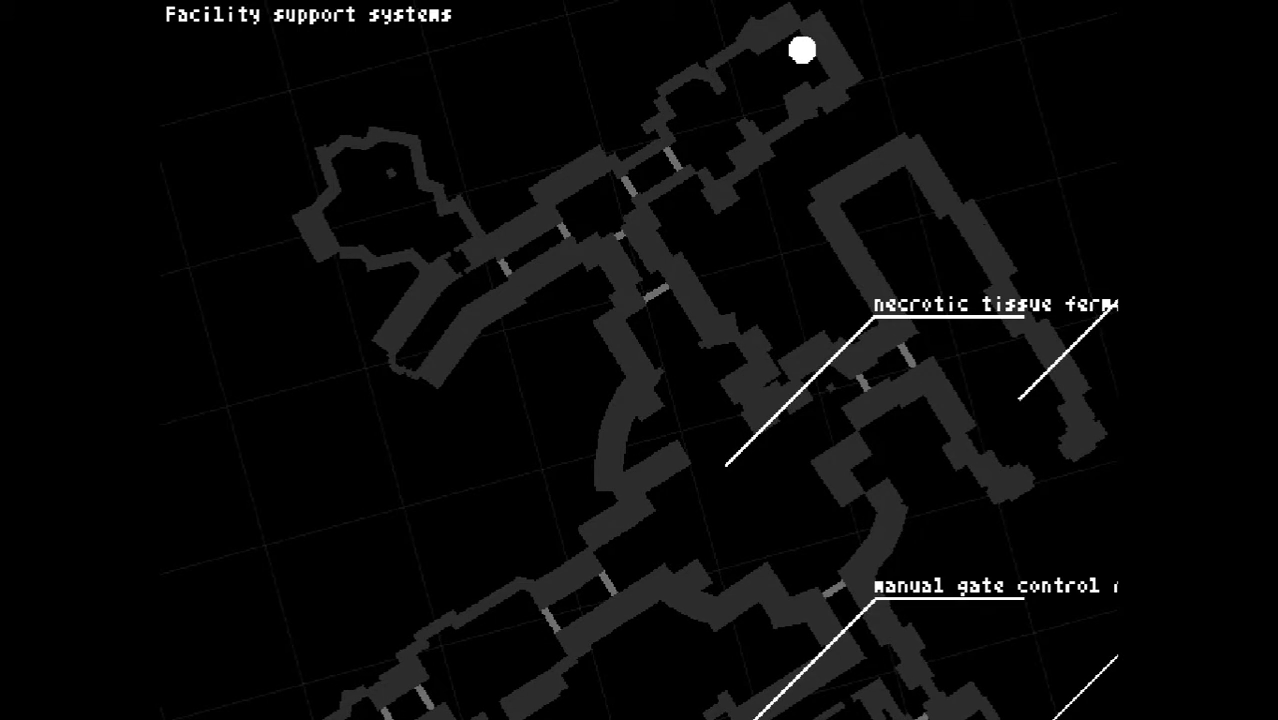
key("d")
Close the map and cross the overgrown room
key("Tab")
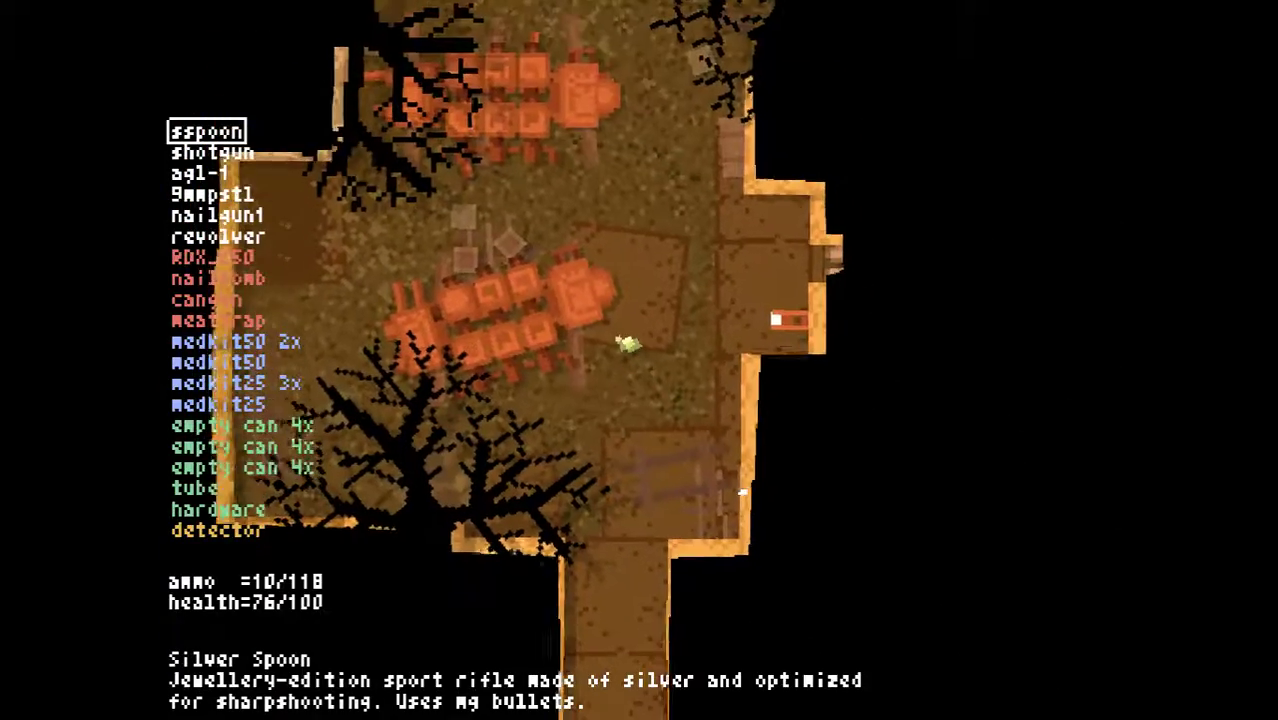
key("w")
key("Tab")
key("Tab")
key("Tab")
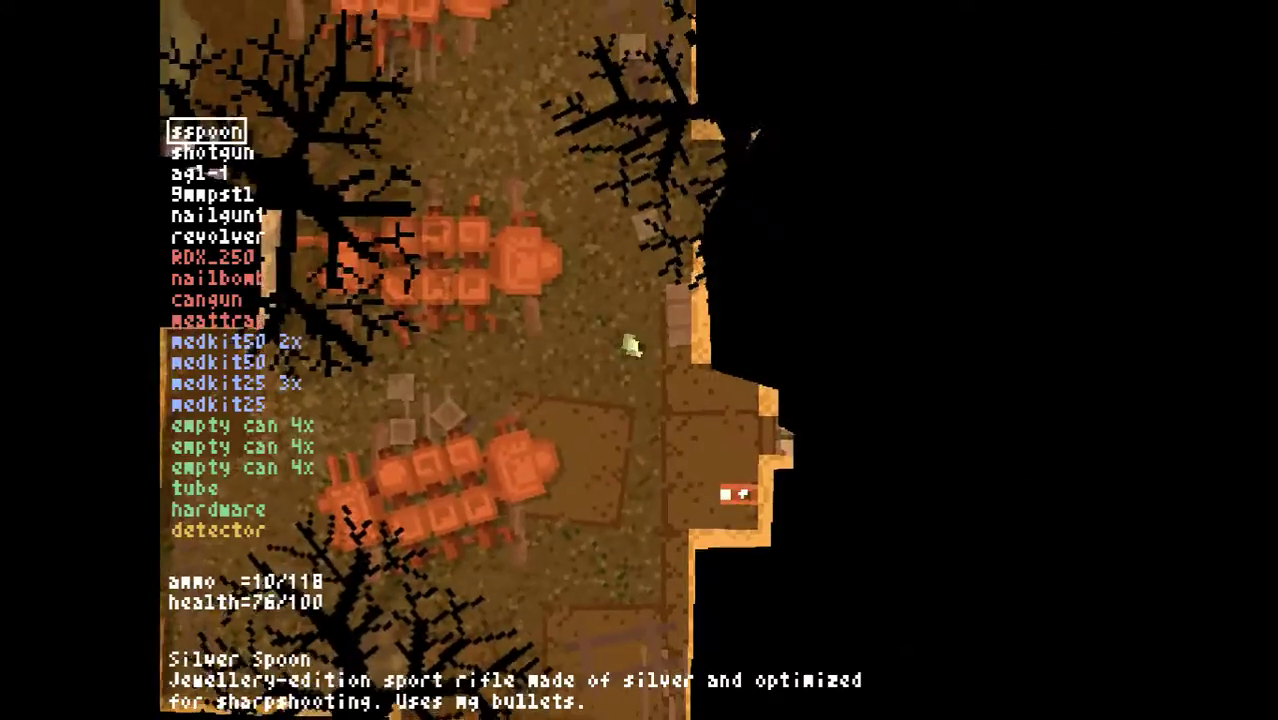
key("d")
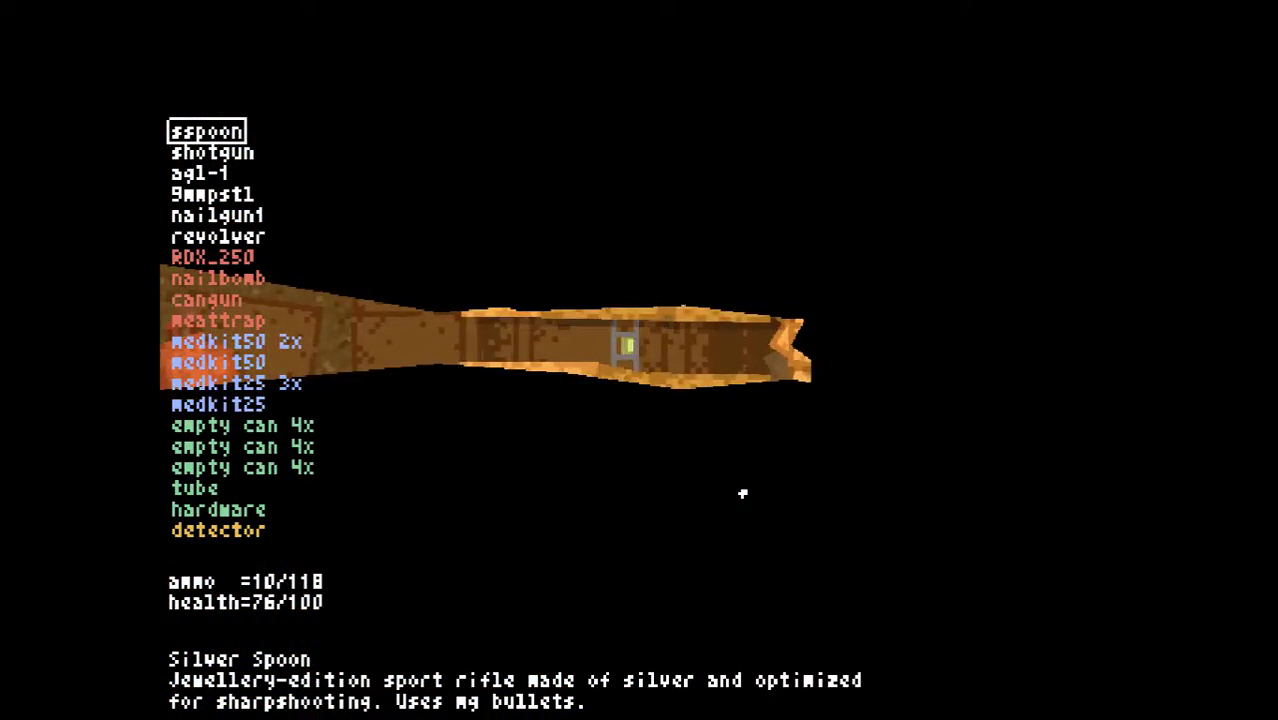
key("a")
key("w")
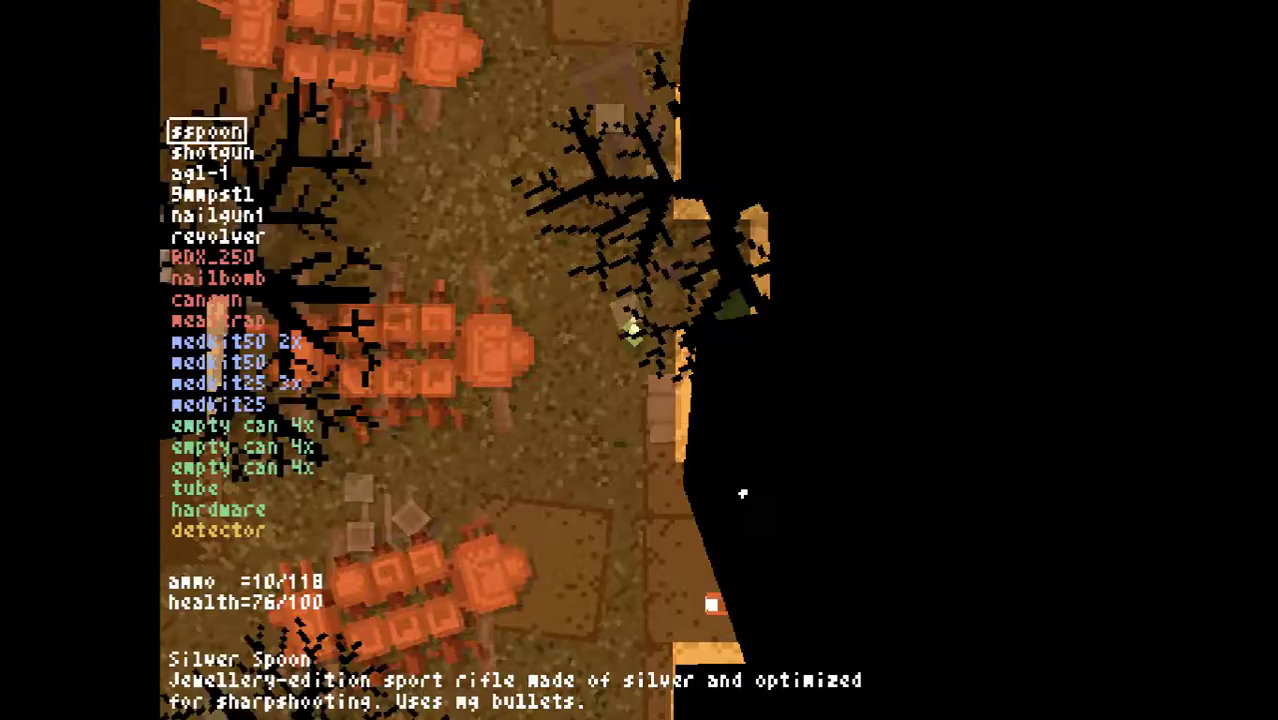
key("w")
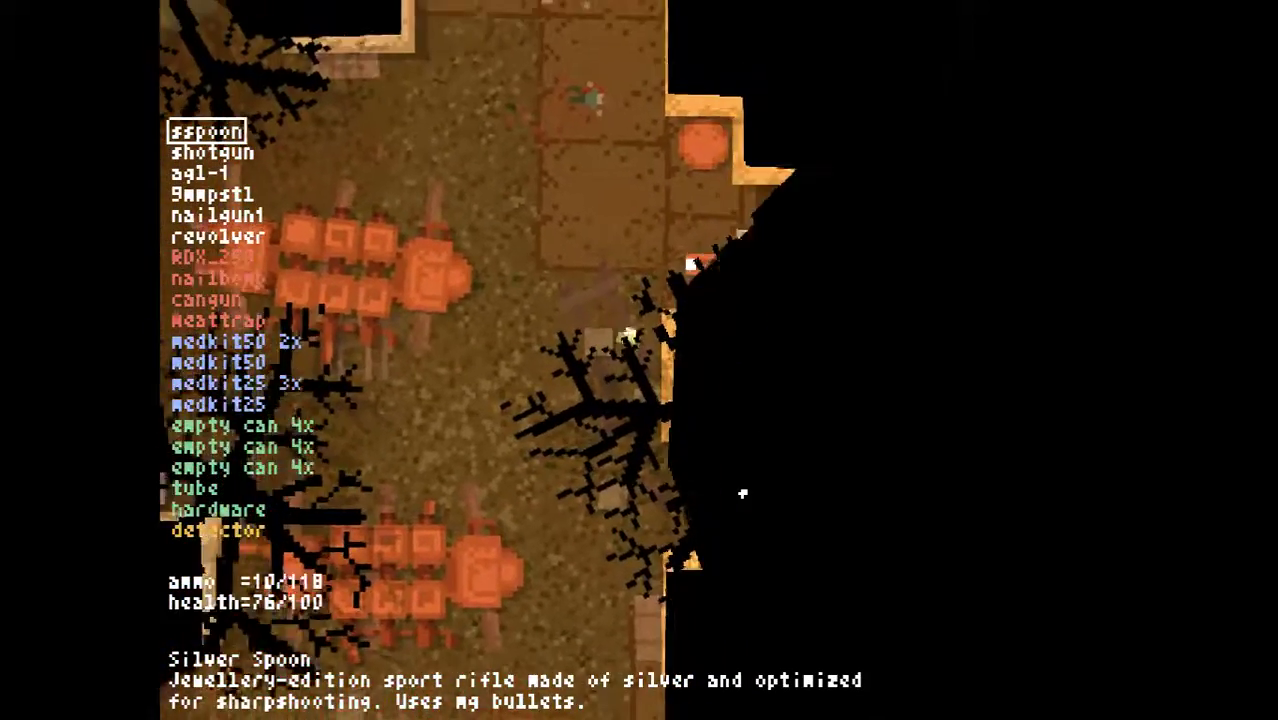
Take the right-hand corridor and cross the corpse-strewn open hall to the room beyond
key("d")
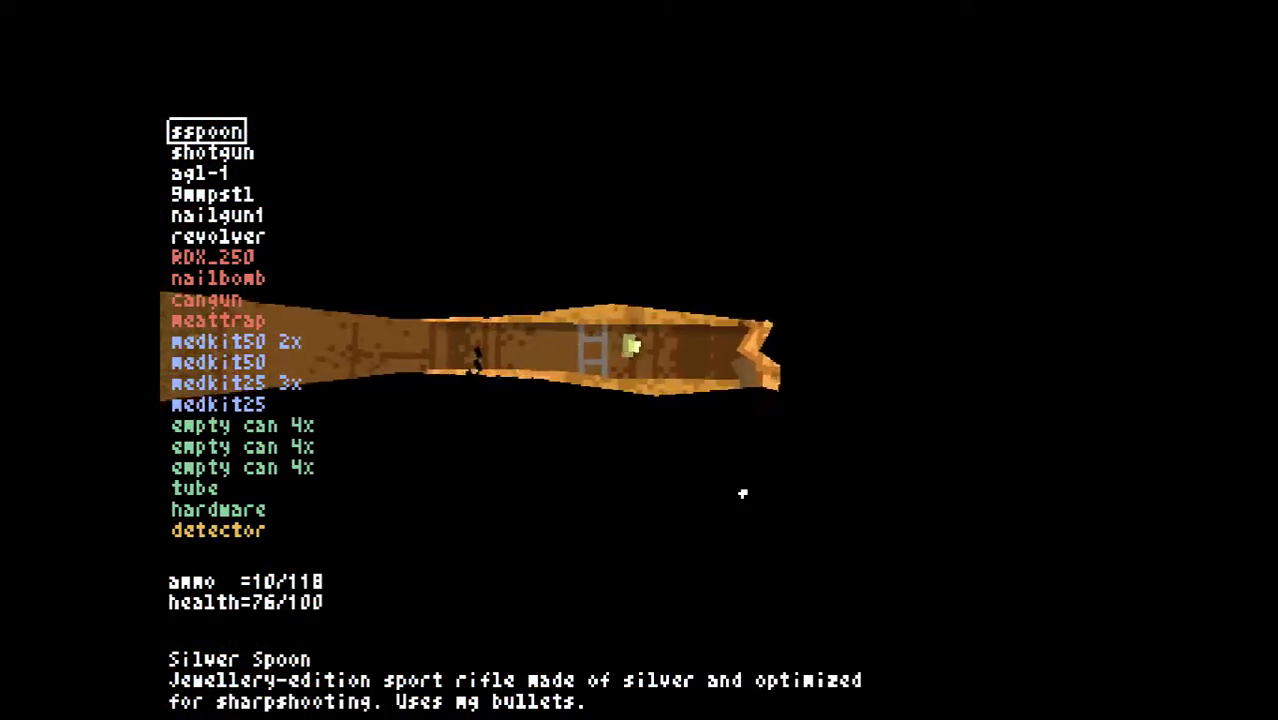
key("d")
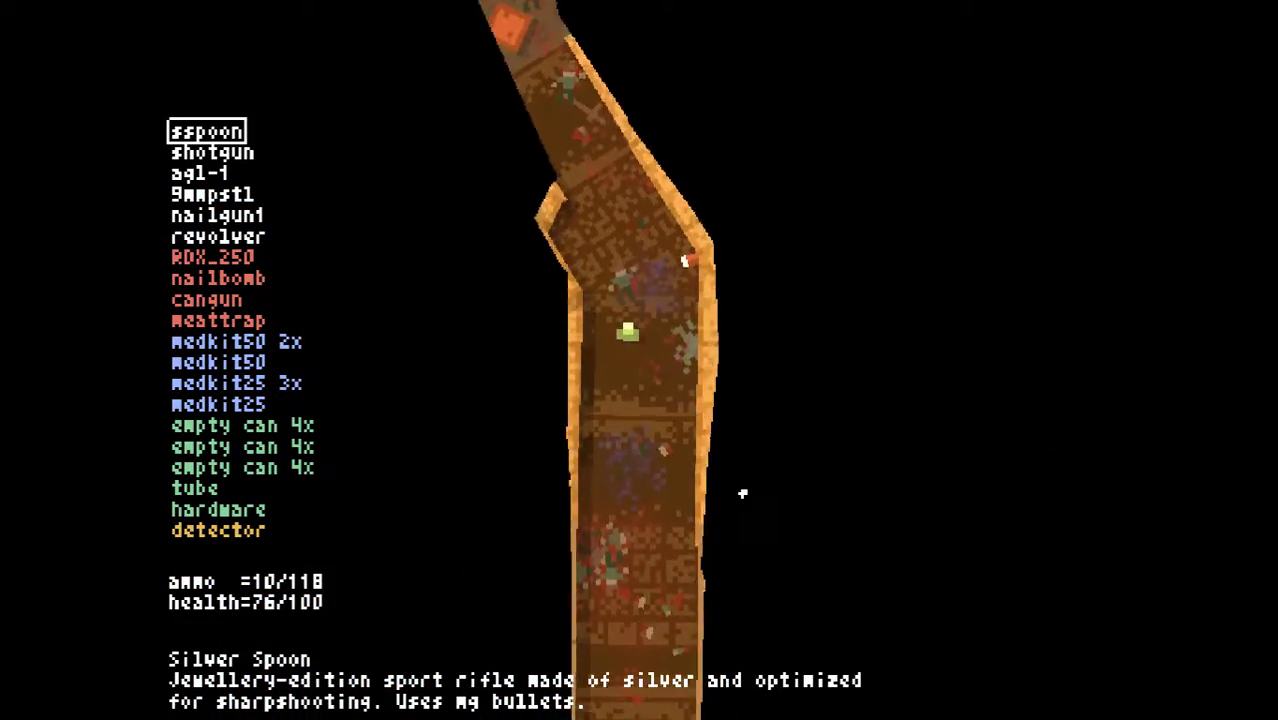
key("w")
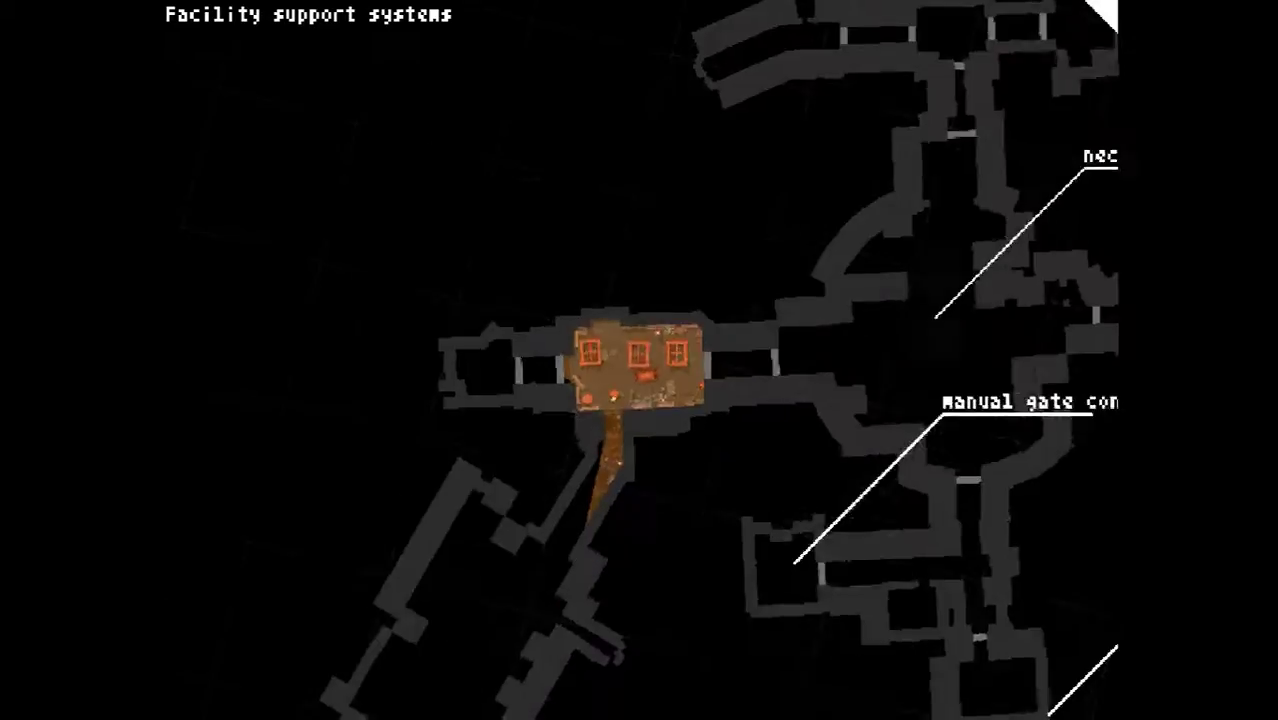
key("d")
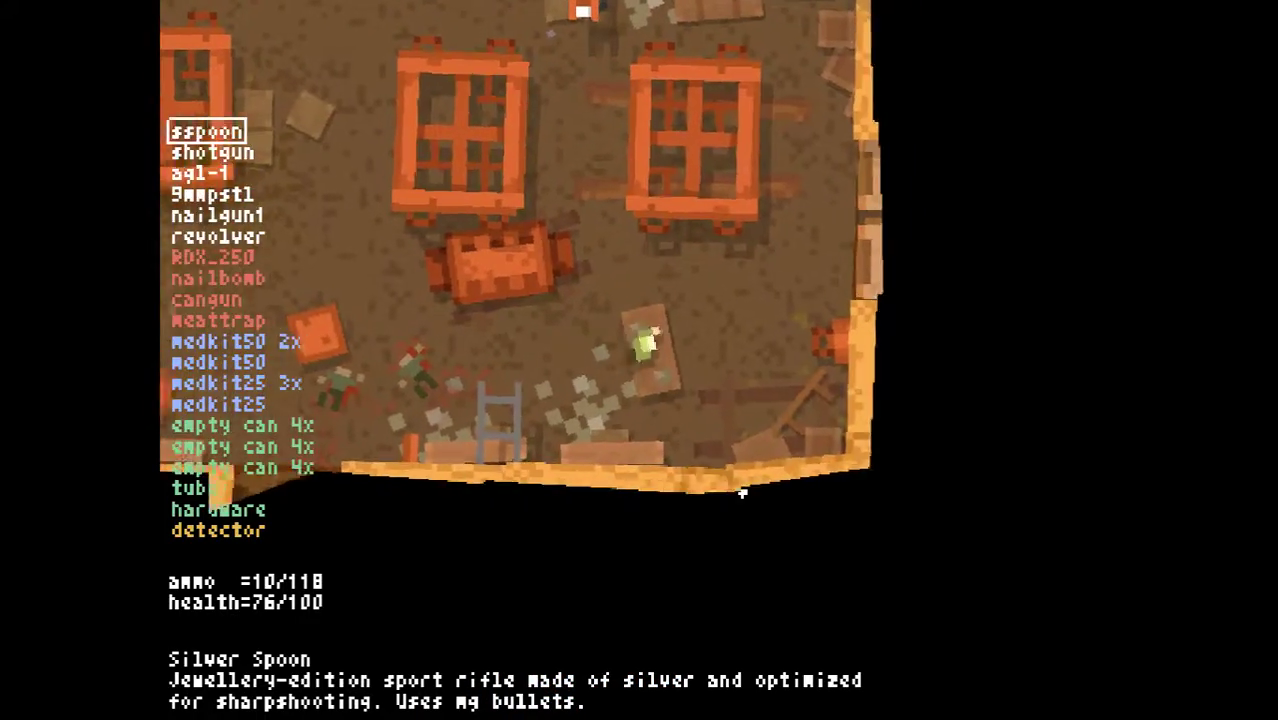
key("d")
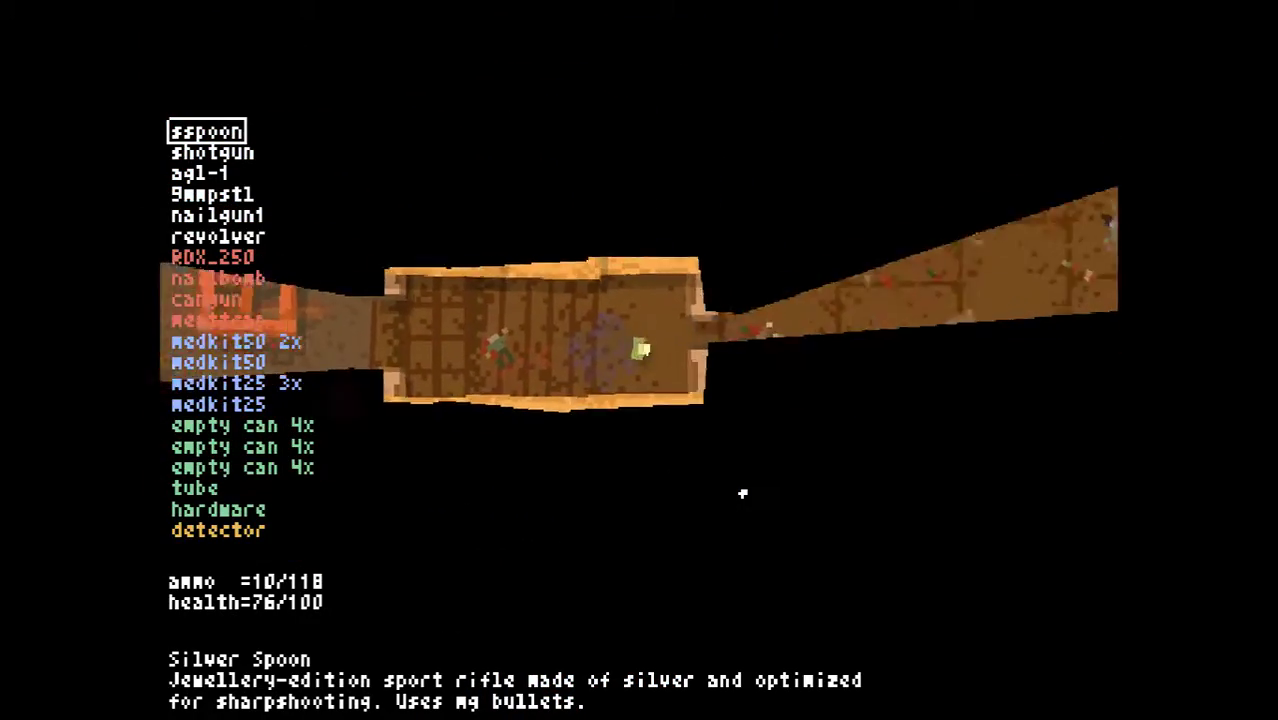
key("d")
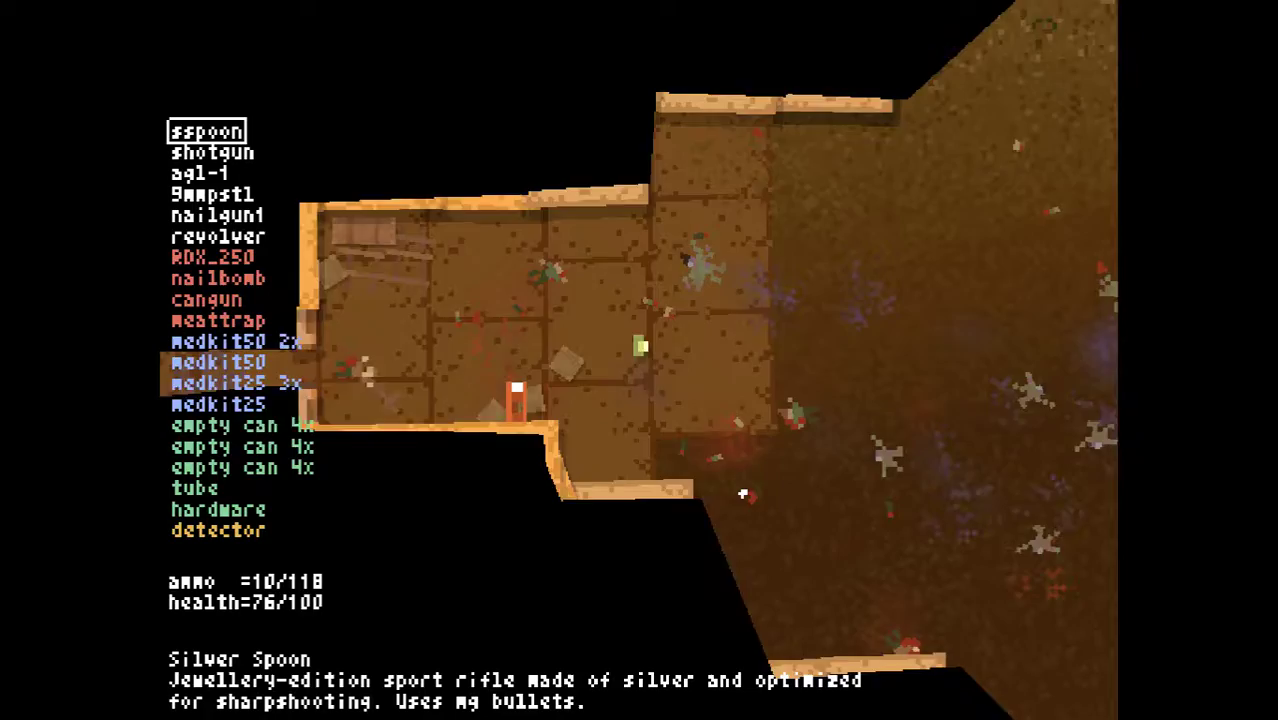
key("d")
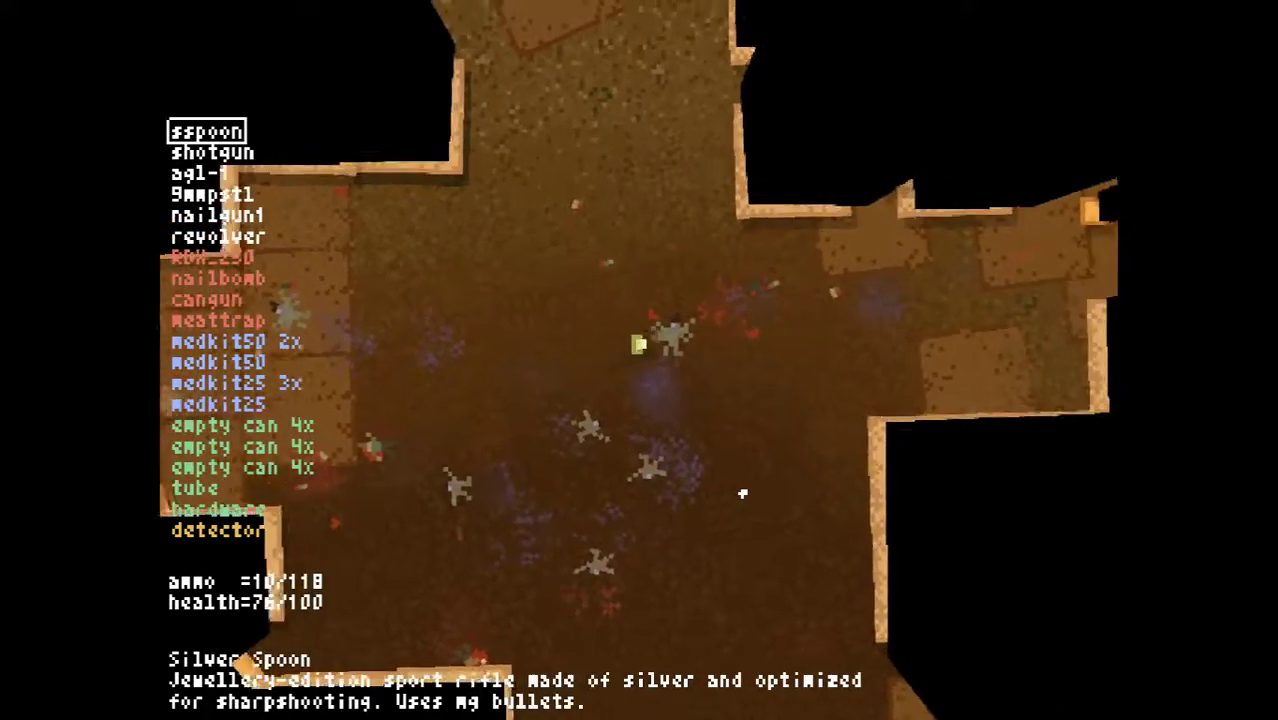
key("d")
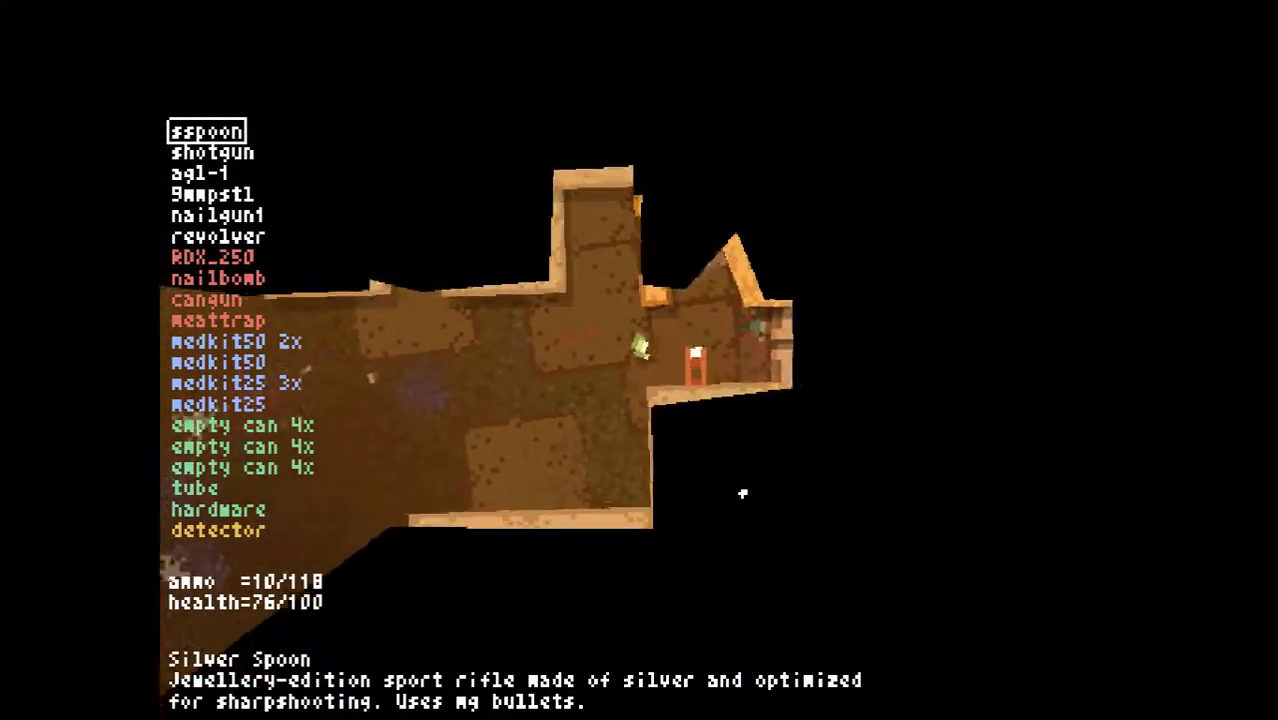
Check the map, then walk the tiled corridor into the east side room
key("Tab")
key("Tab")
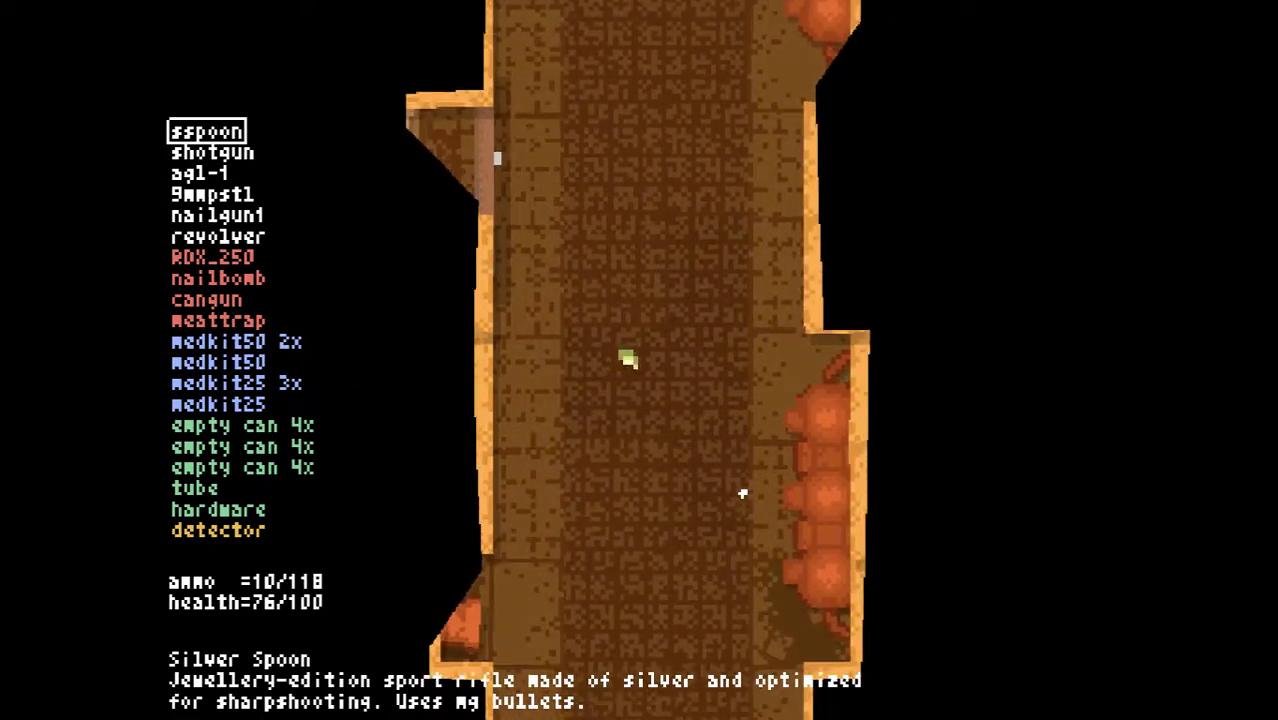
key("w")
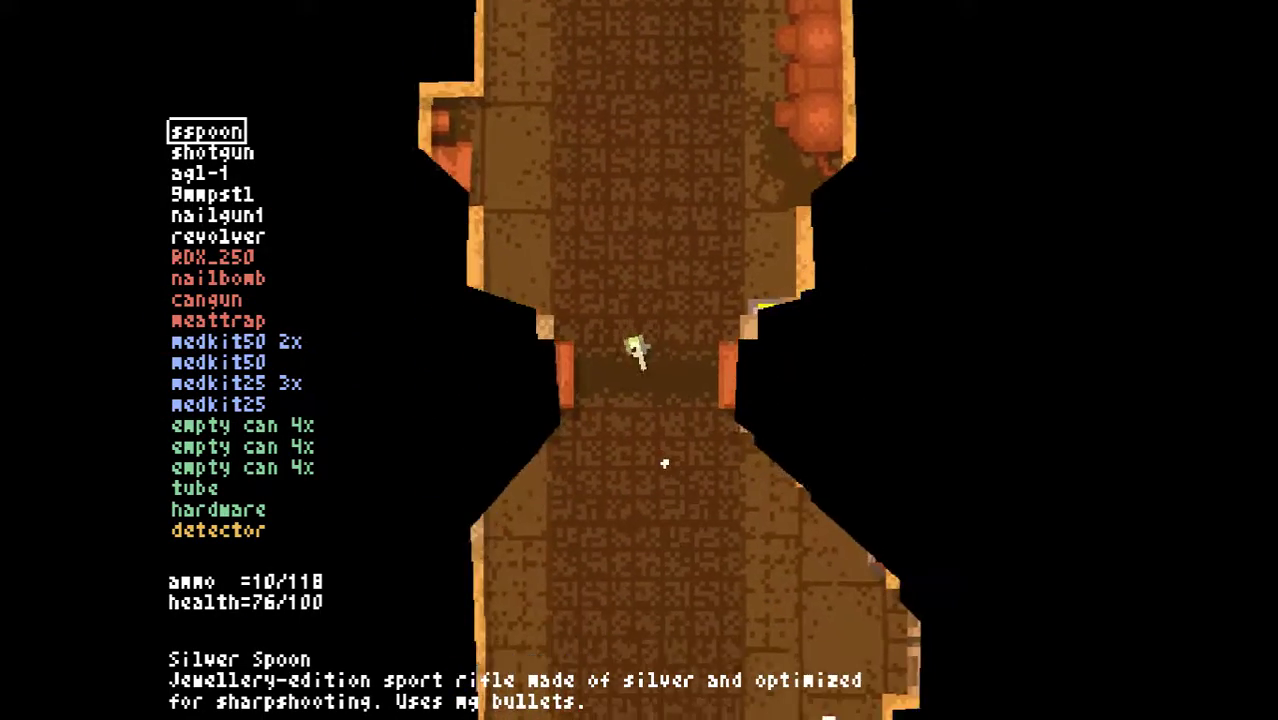
key("s")
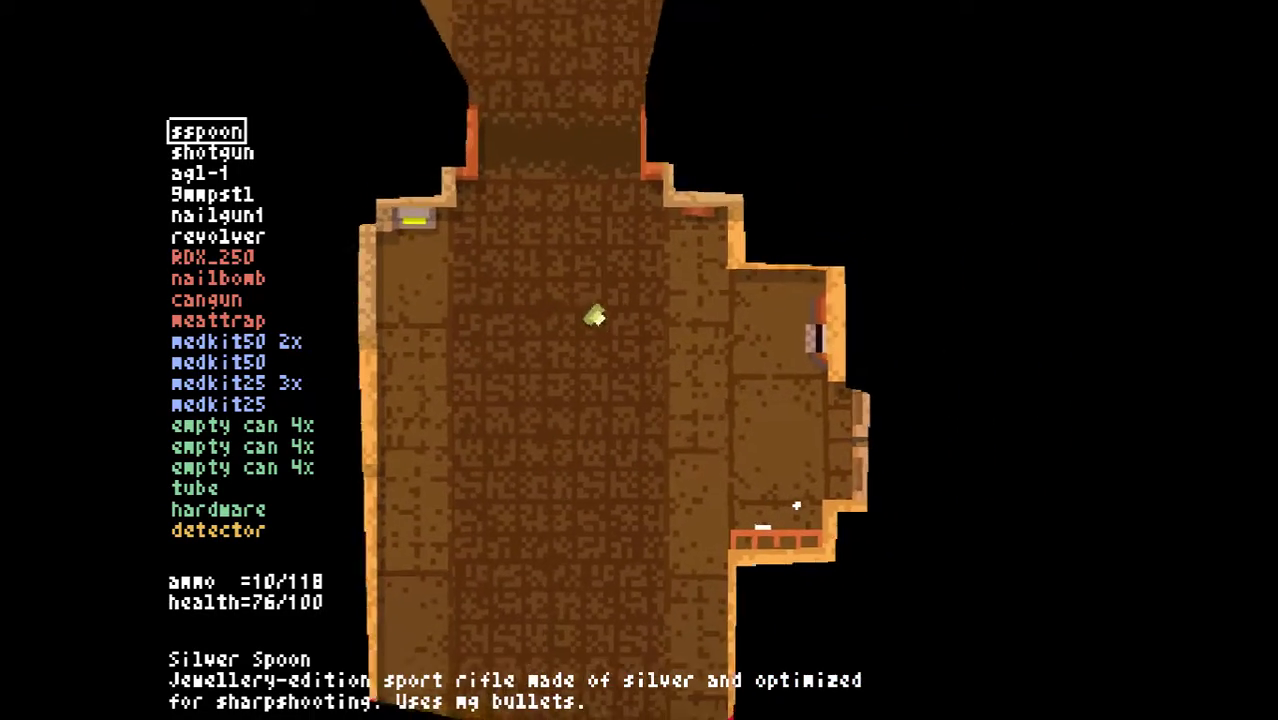
key("d")
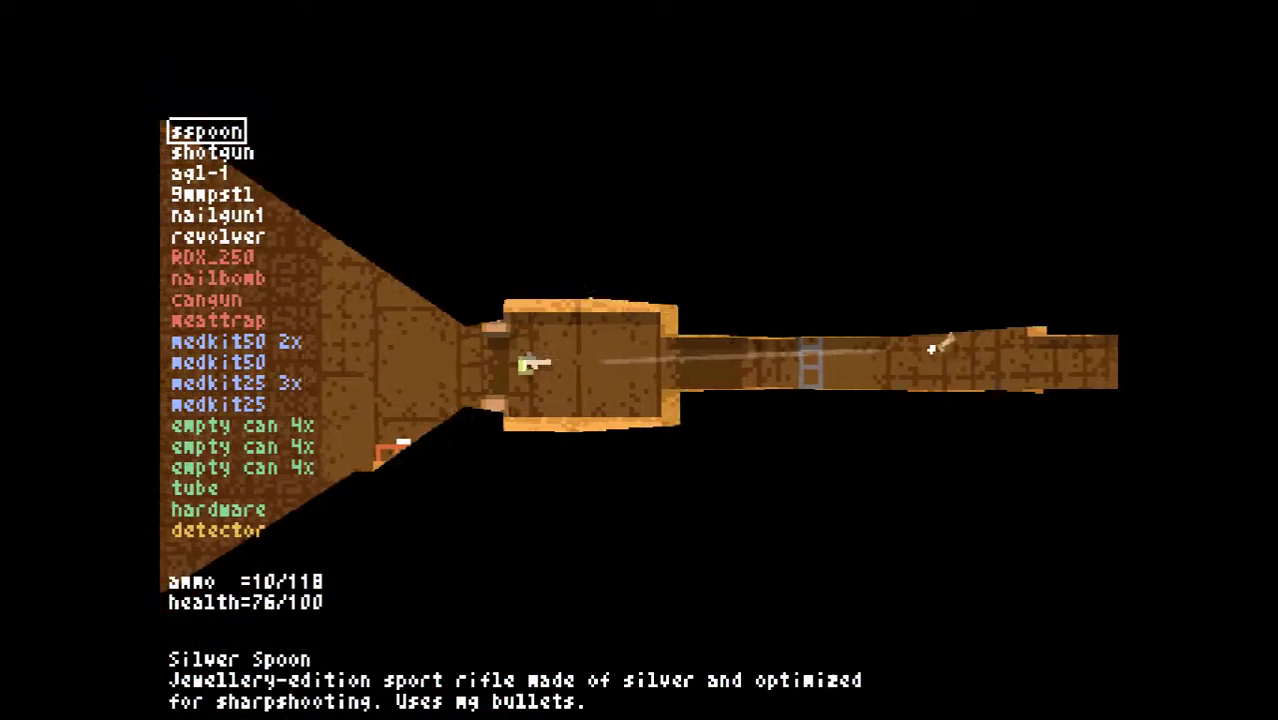
Shoot the corridor enemy, push through the angled corridor and pick up a medkit25
left_click(940, 360)
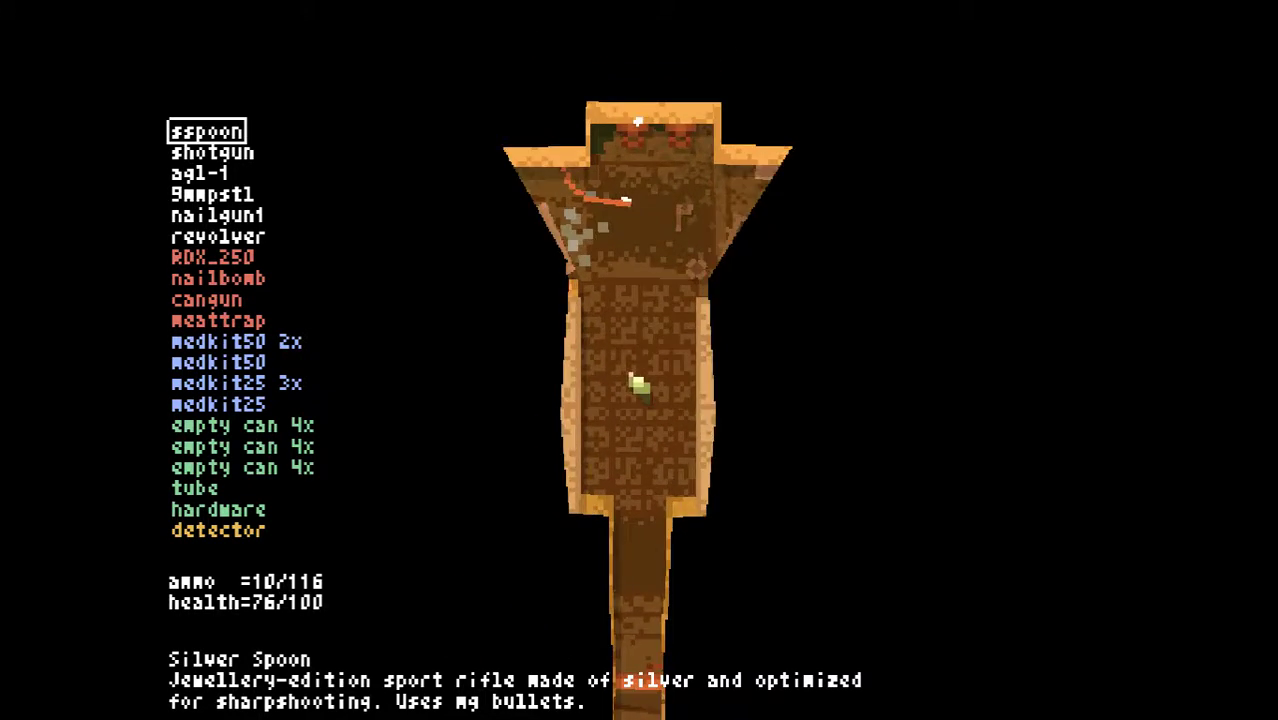
key("w")
key("d")
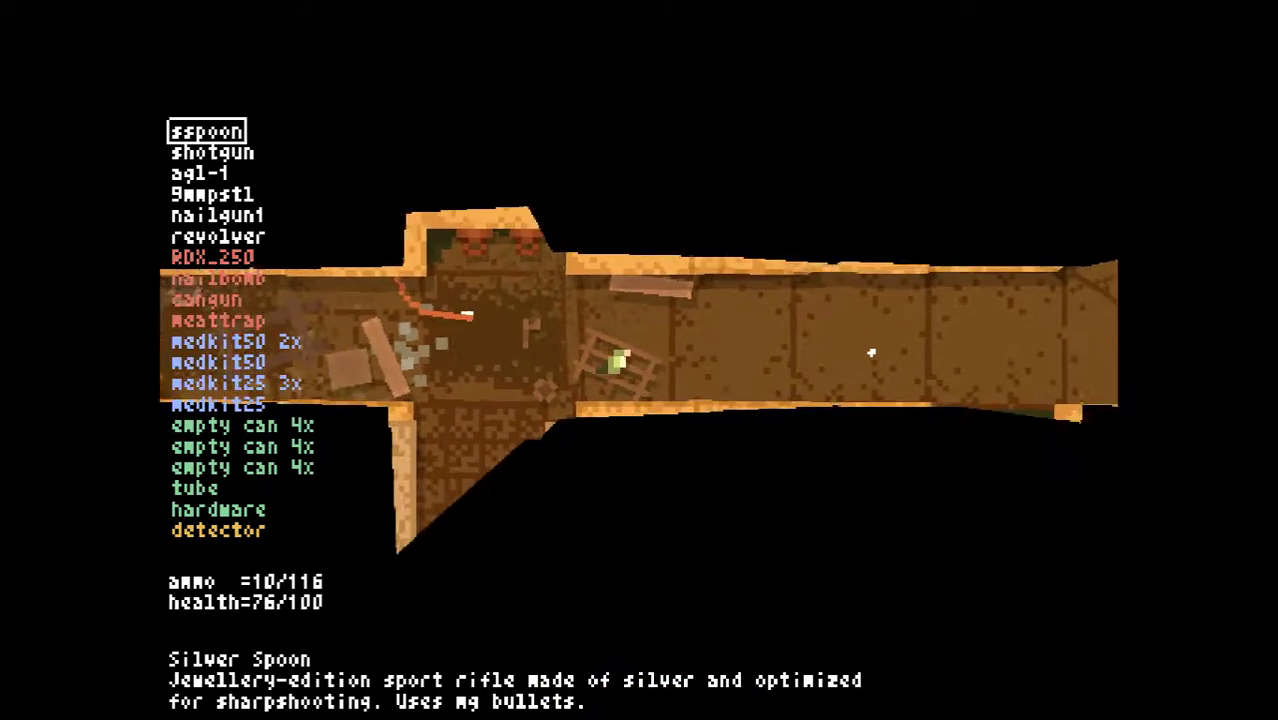
key("w")
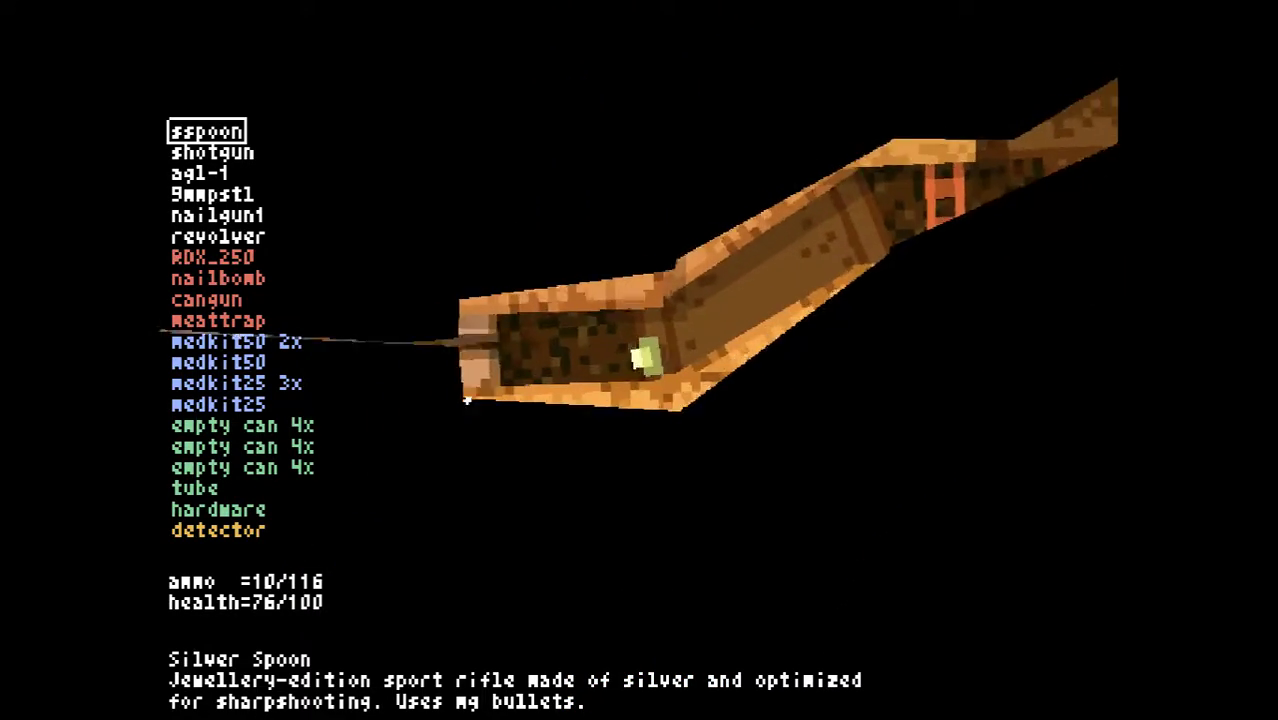
key("w")
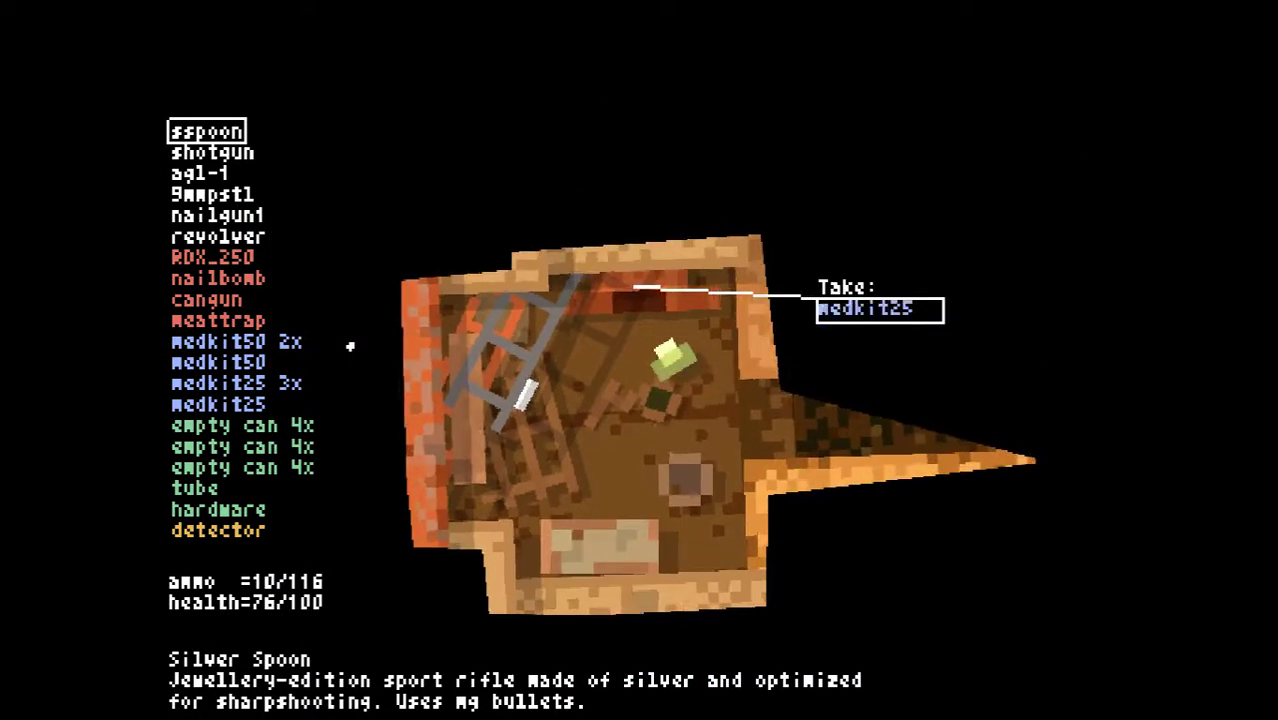
key("e")
Continue to the cross junction and fire into the left corridor
key("w")
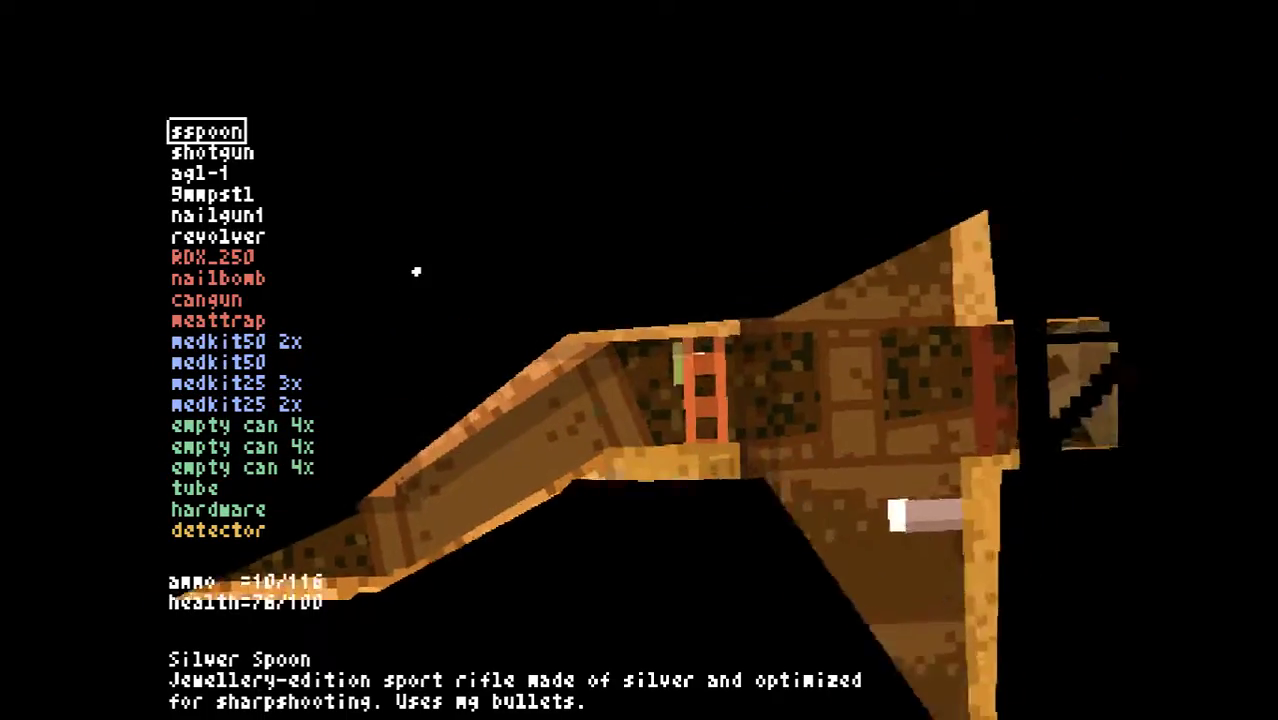
key("w")
key("w")
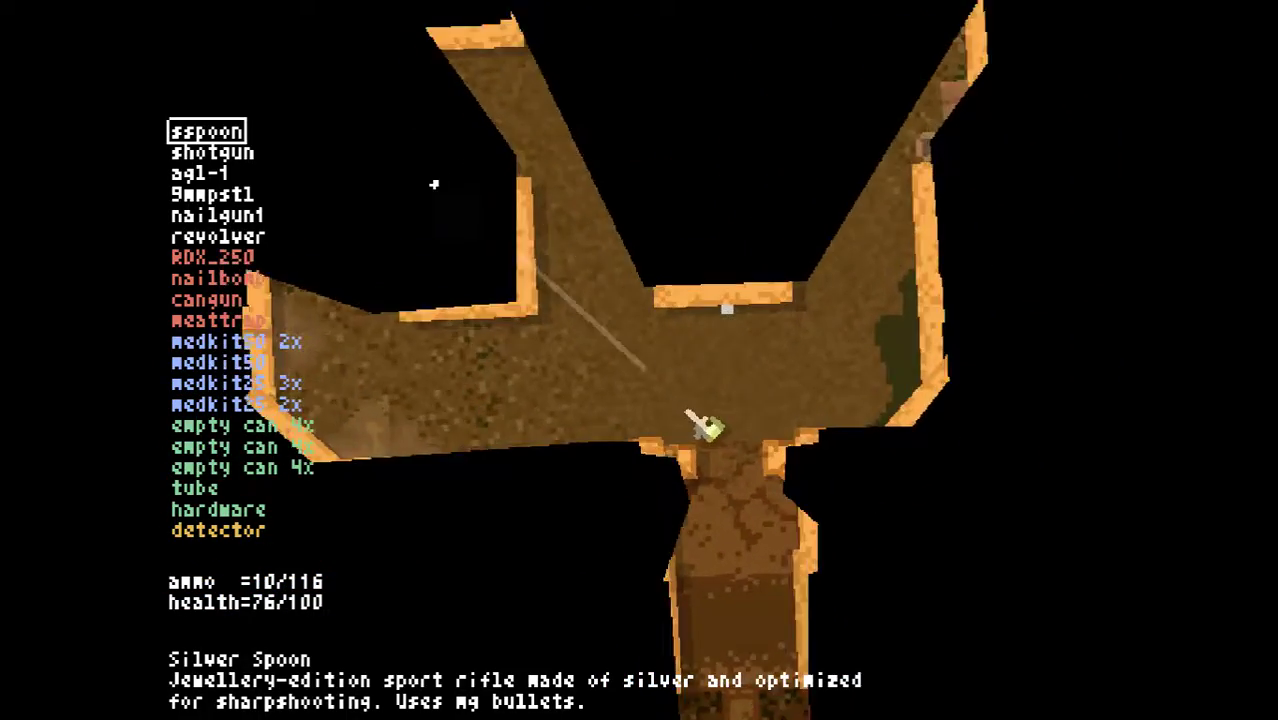
key("w")
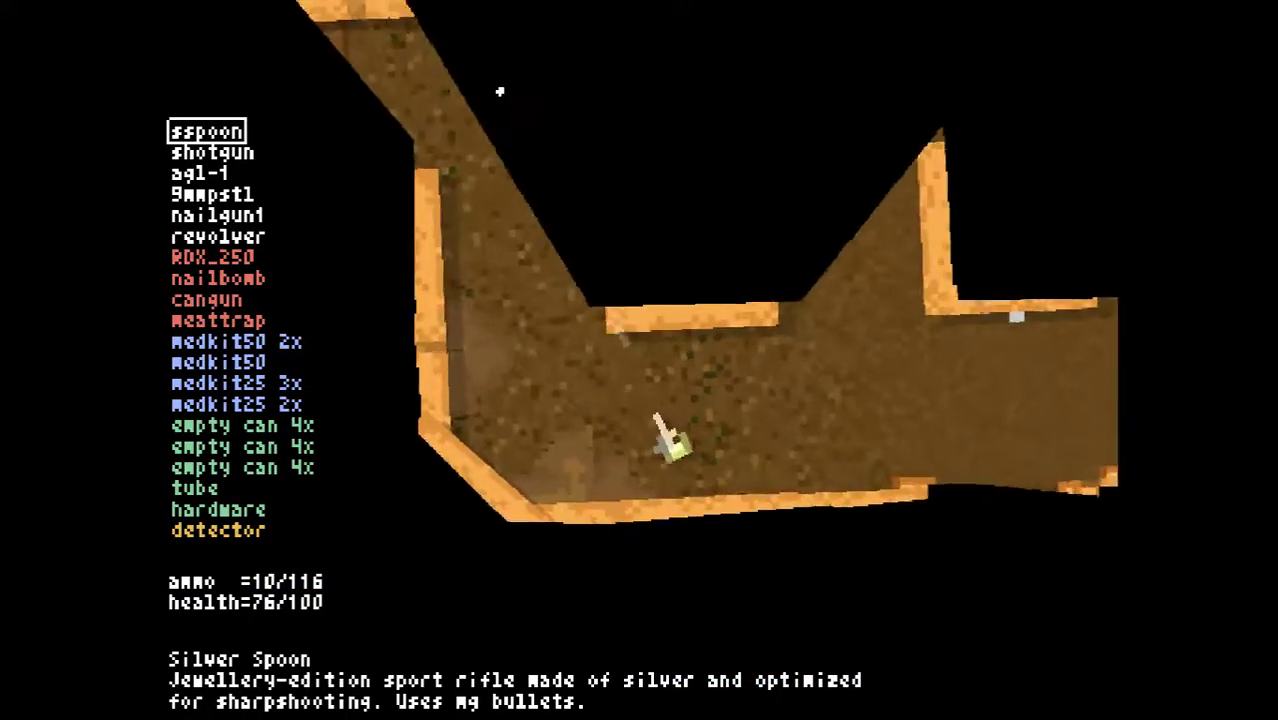
key("w")
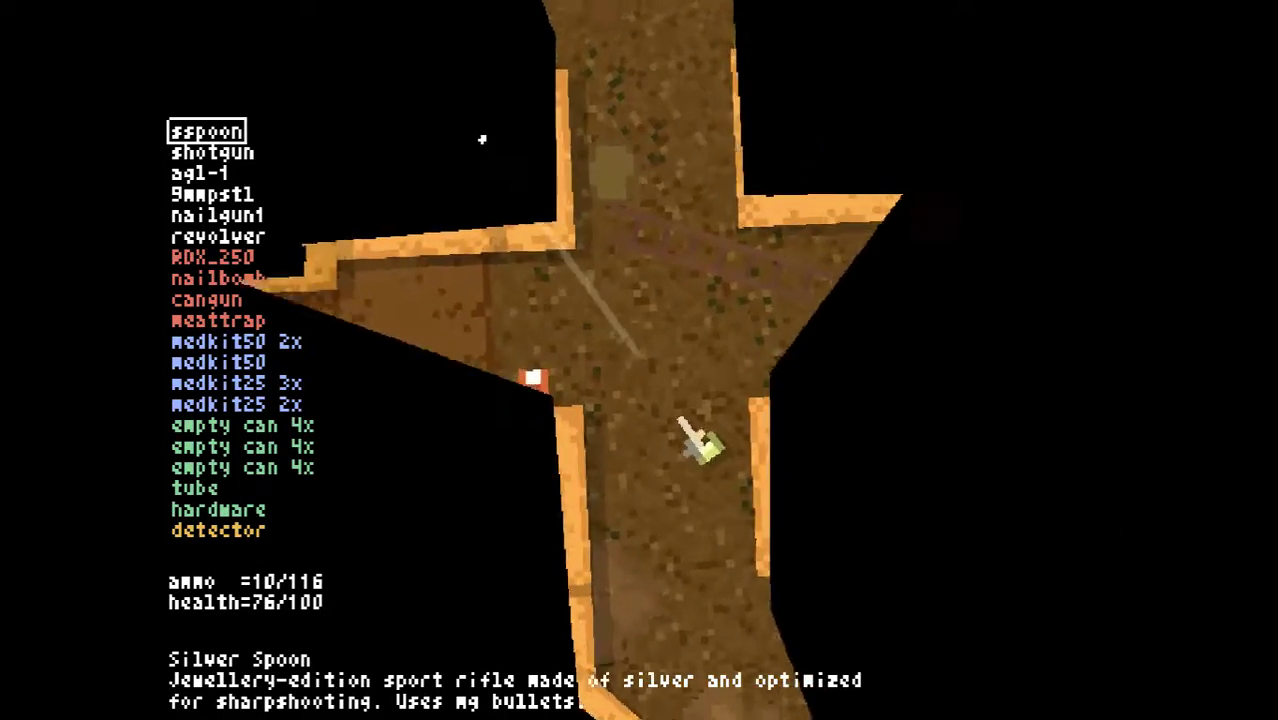
key("Tab")
key("Tab")
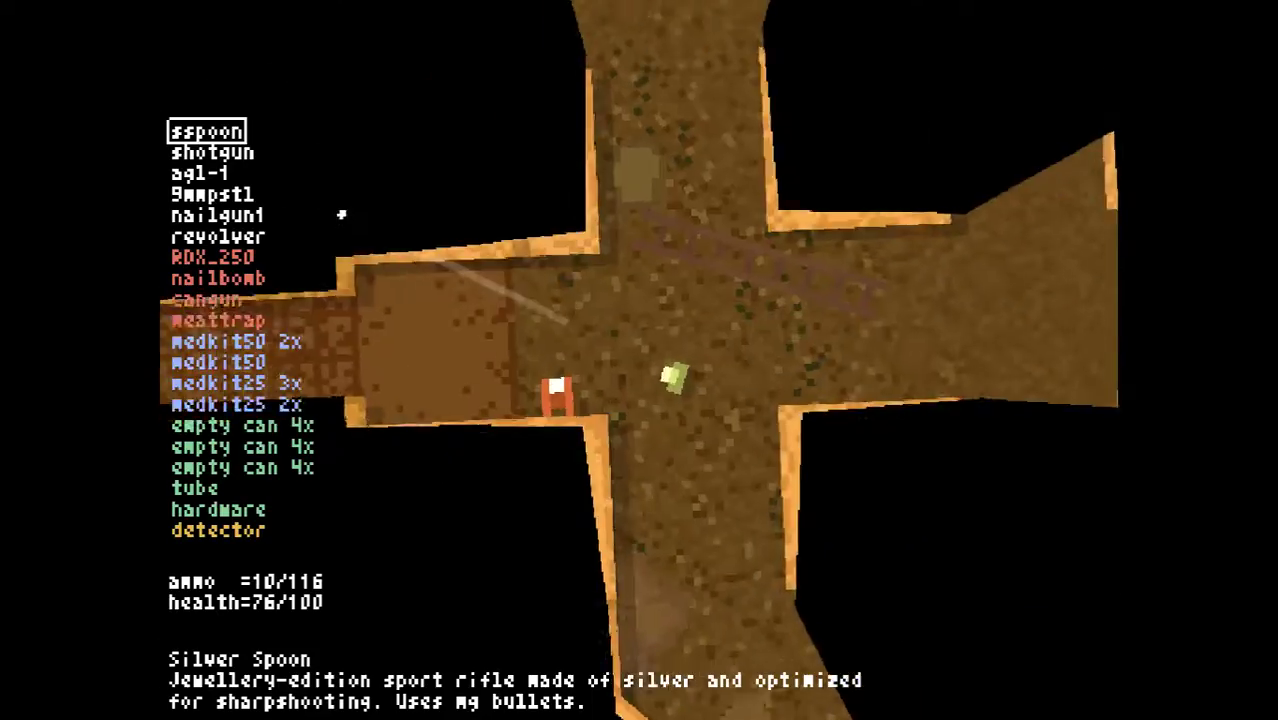
key("a")
left_click(268, 342)
Shoot the ladder room's back wall to reveal a second meattrap, reload, re-equip Silver Spoon
key("w")
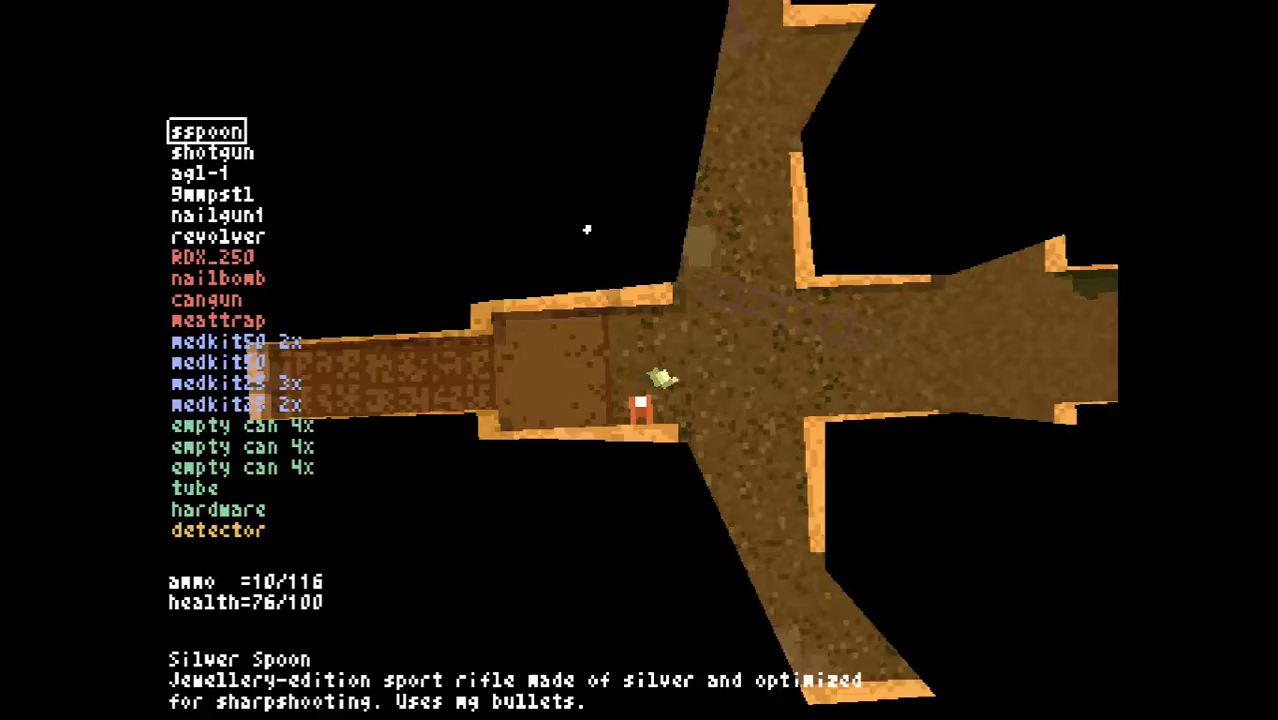
key("w")
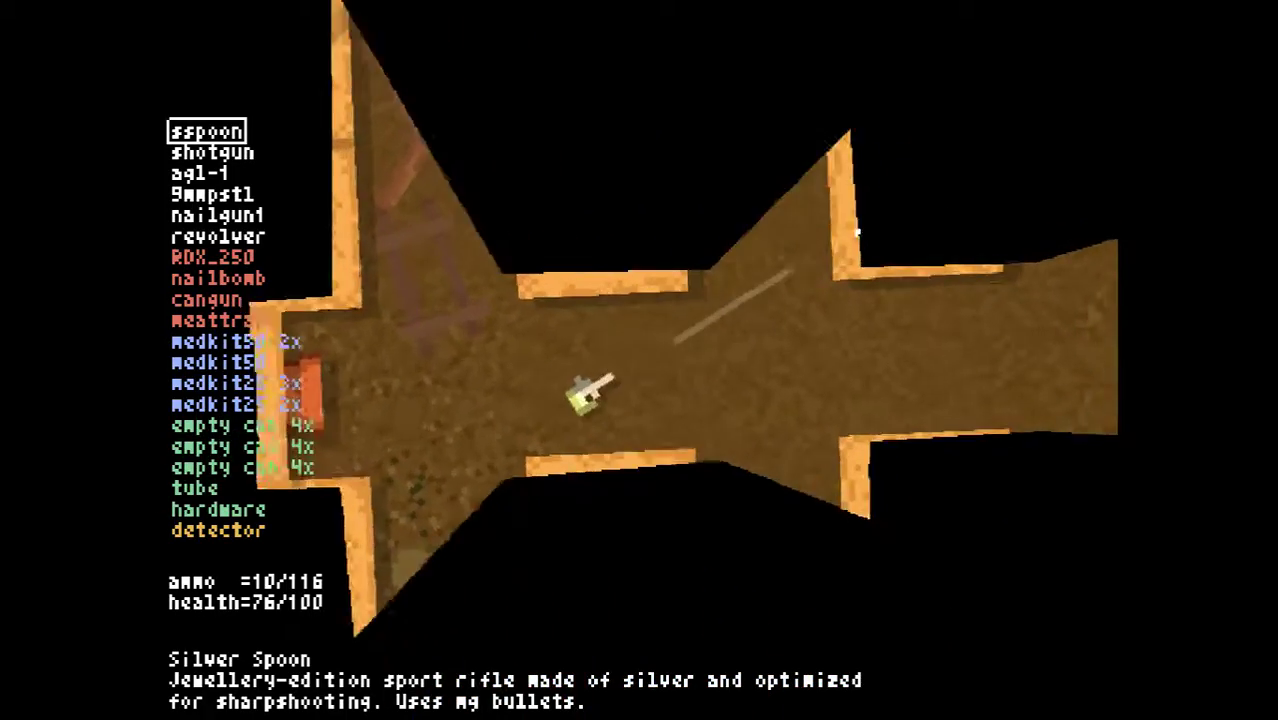
key("w")
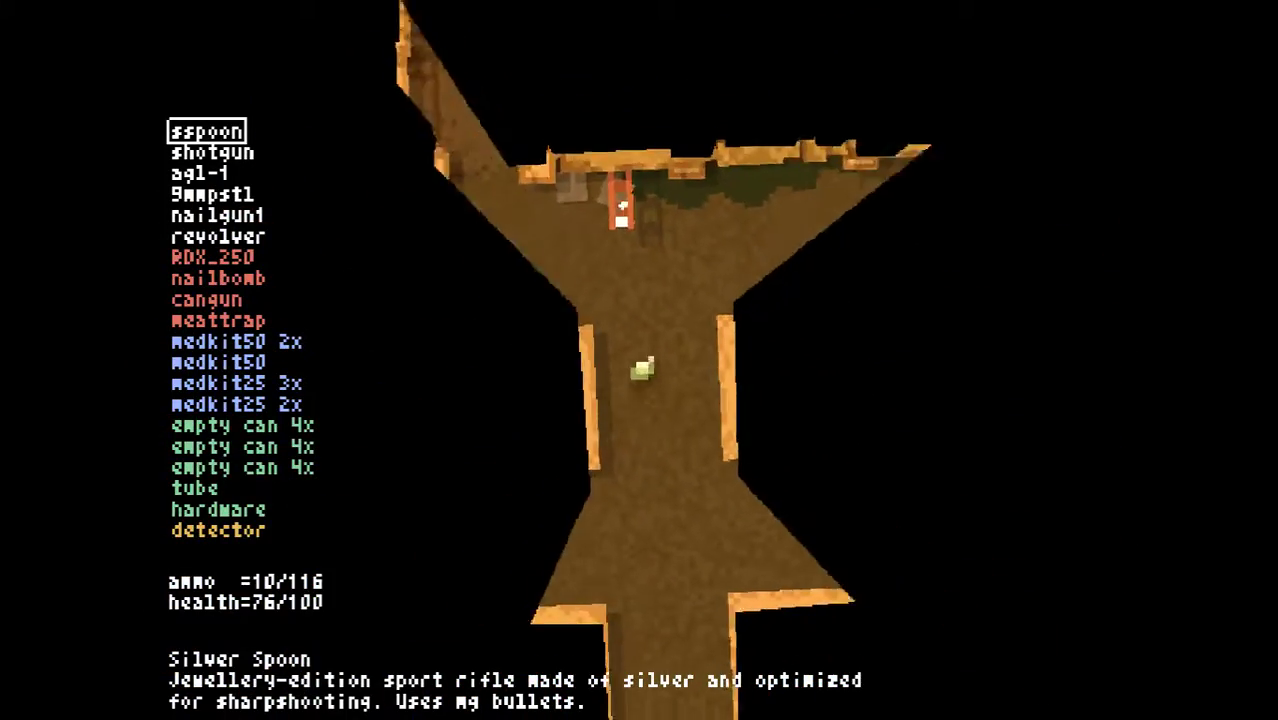
key("Tab")
key("Tab")
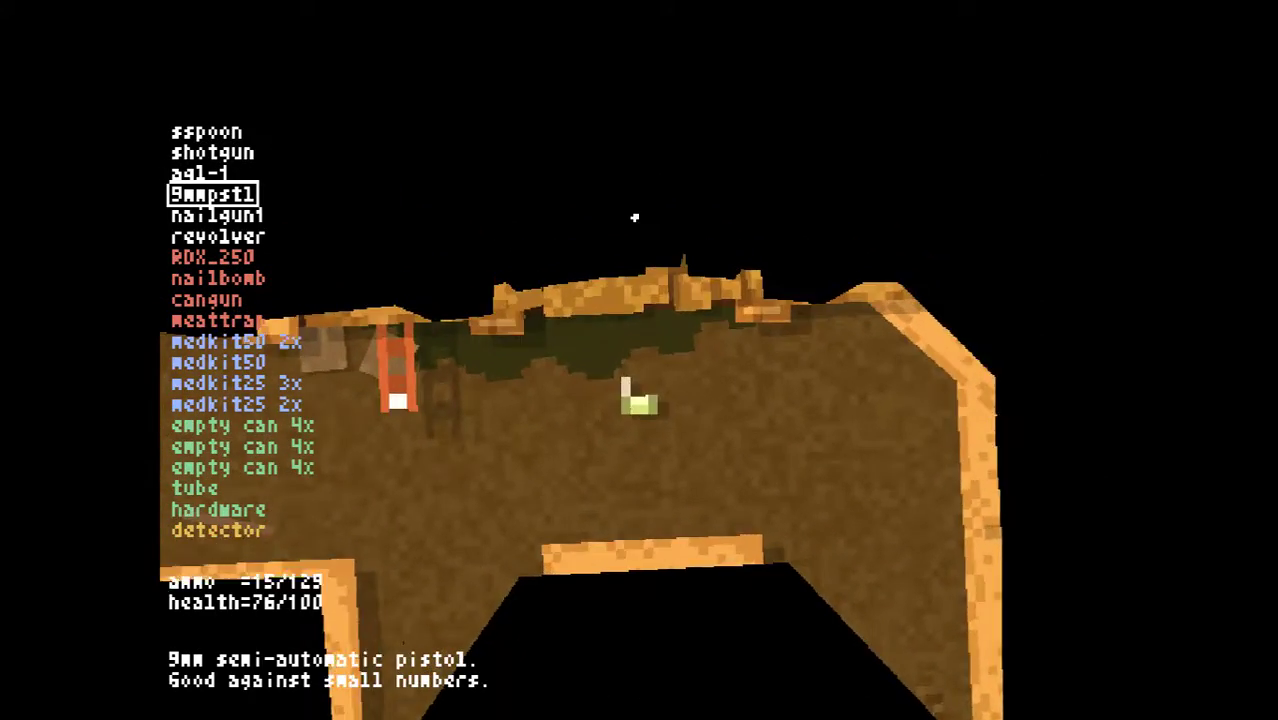
left_click(634, 217)
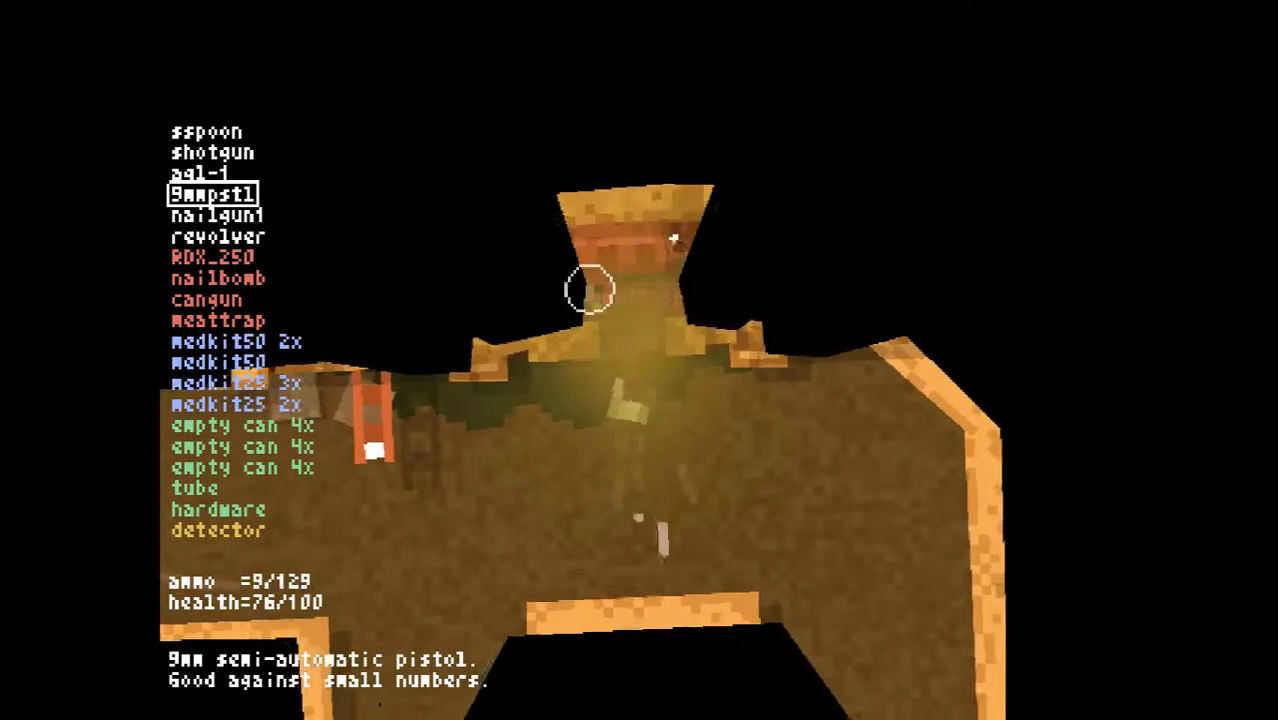
key("r")
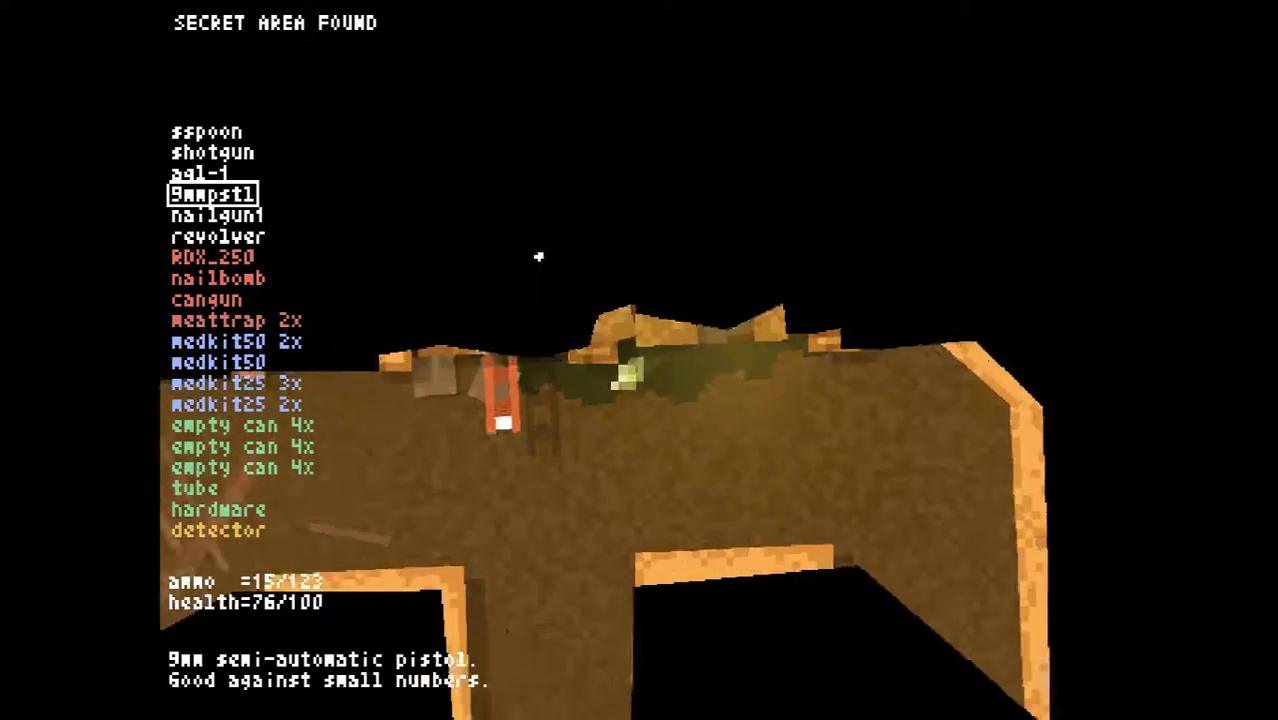
key("Tab")
key("Tab")
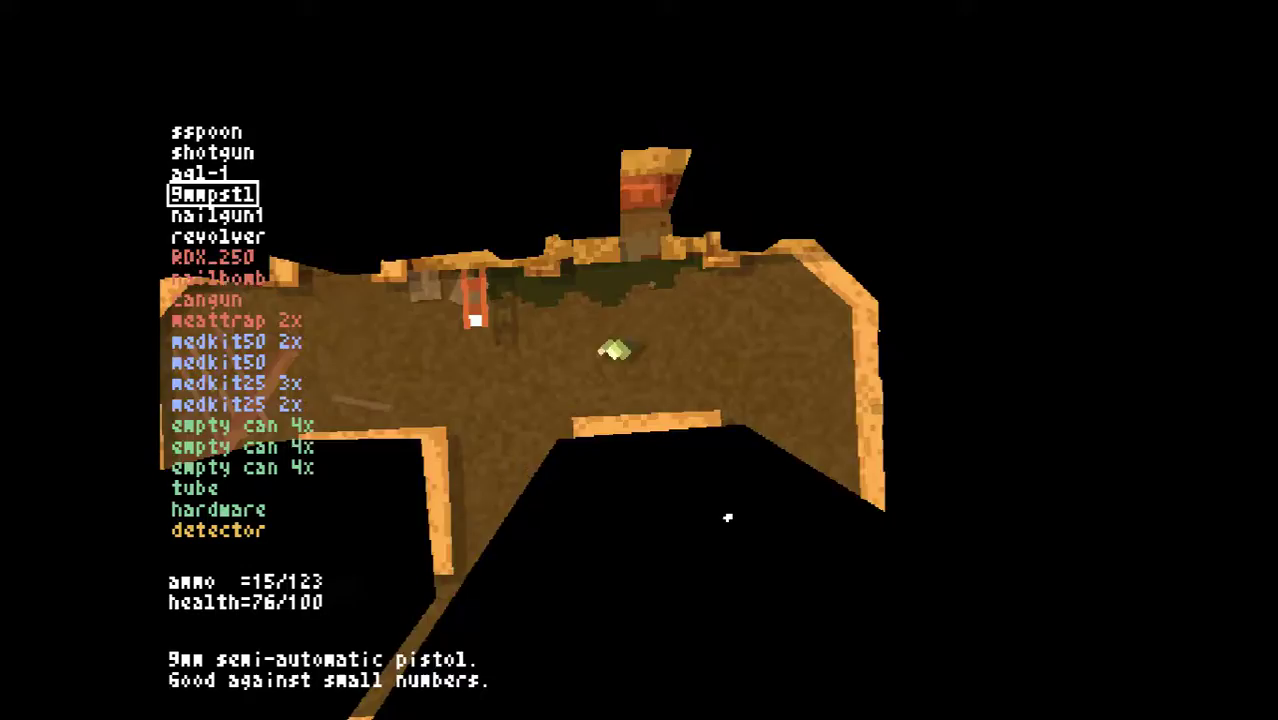
key("1")
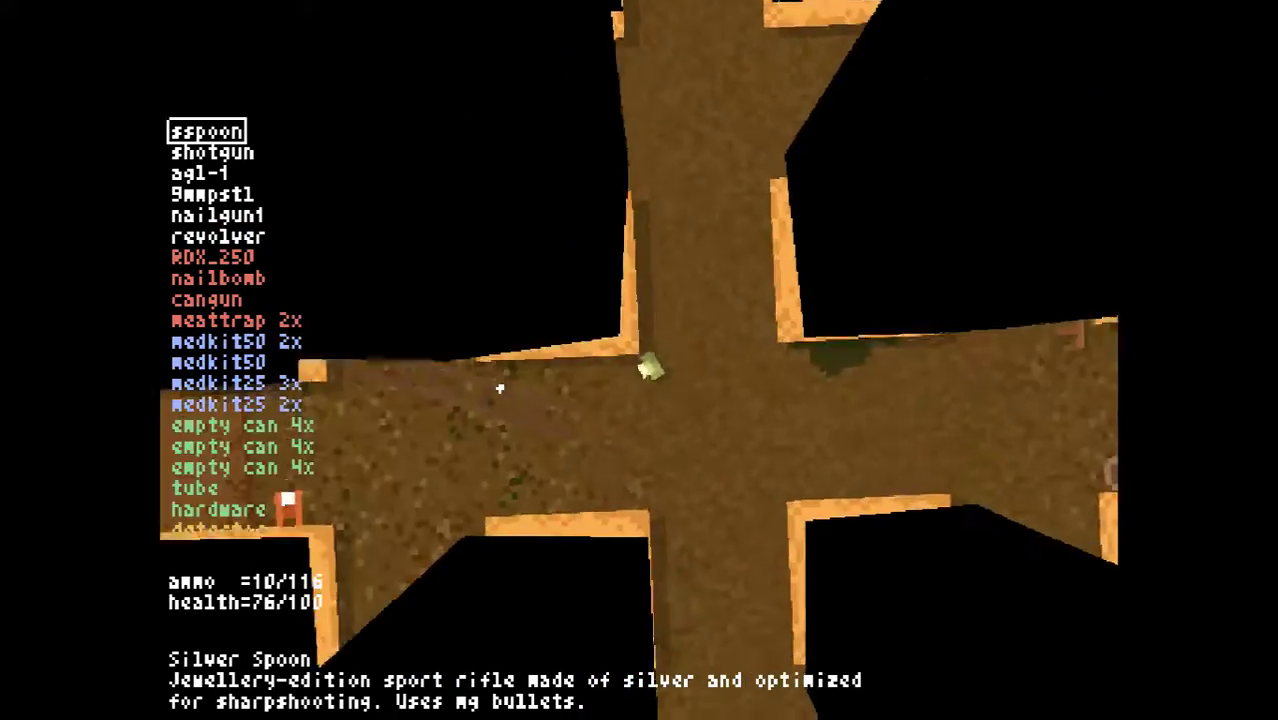
Cycle weapons through the corridor fight, reload the 9mm pistol, and turn into the heavy-rifle side room
key("Tab")
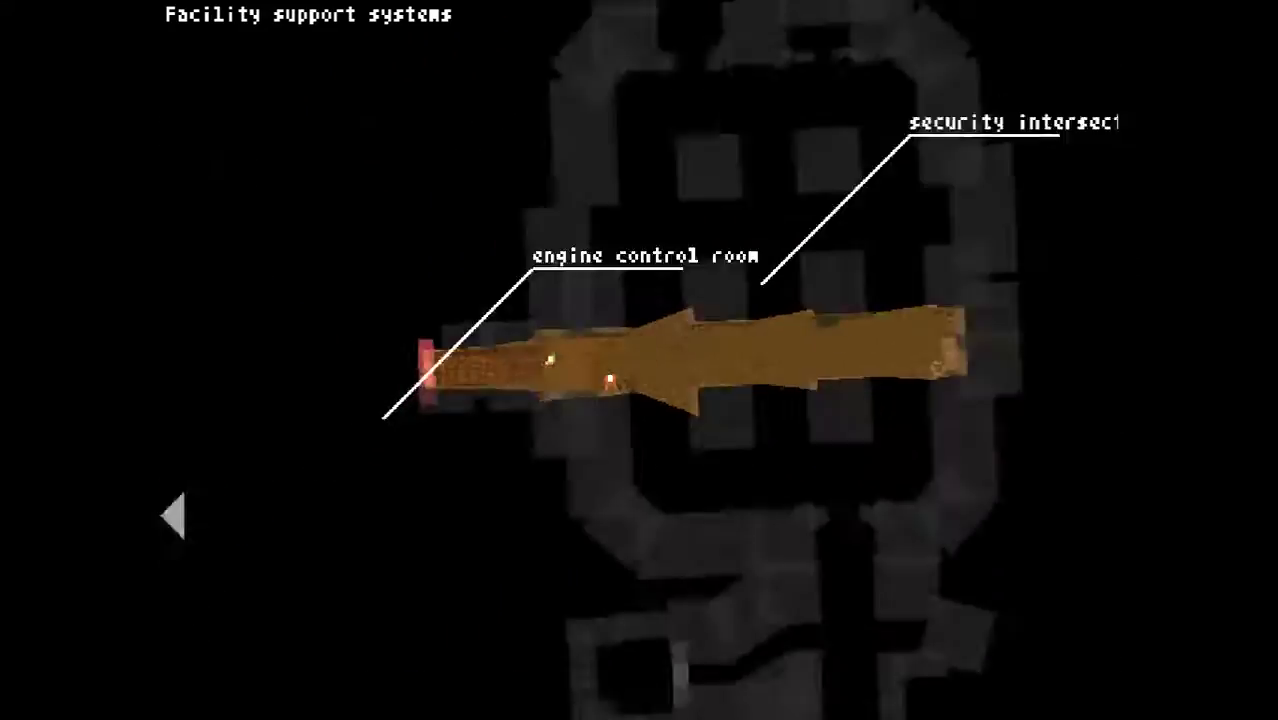
key("Tab")
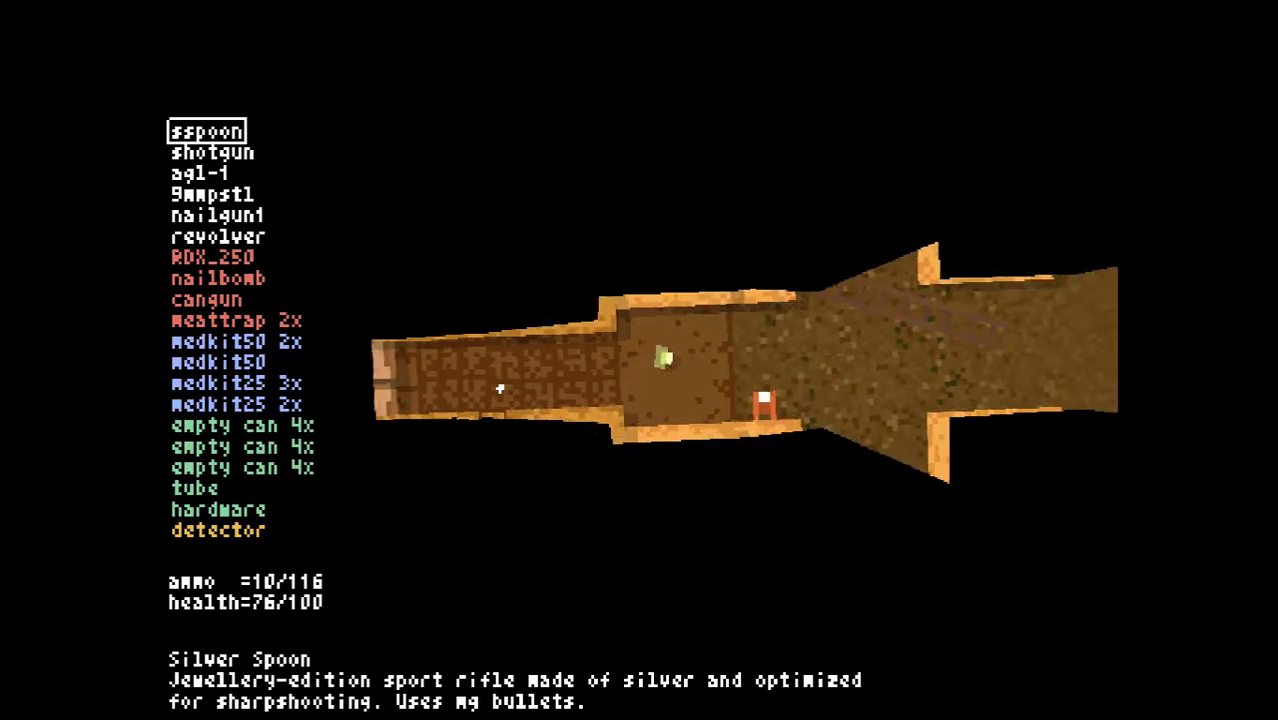
key("2")
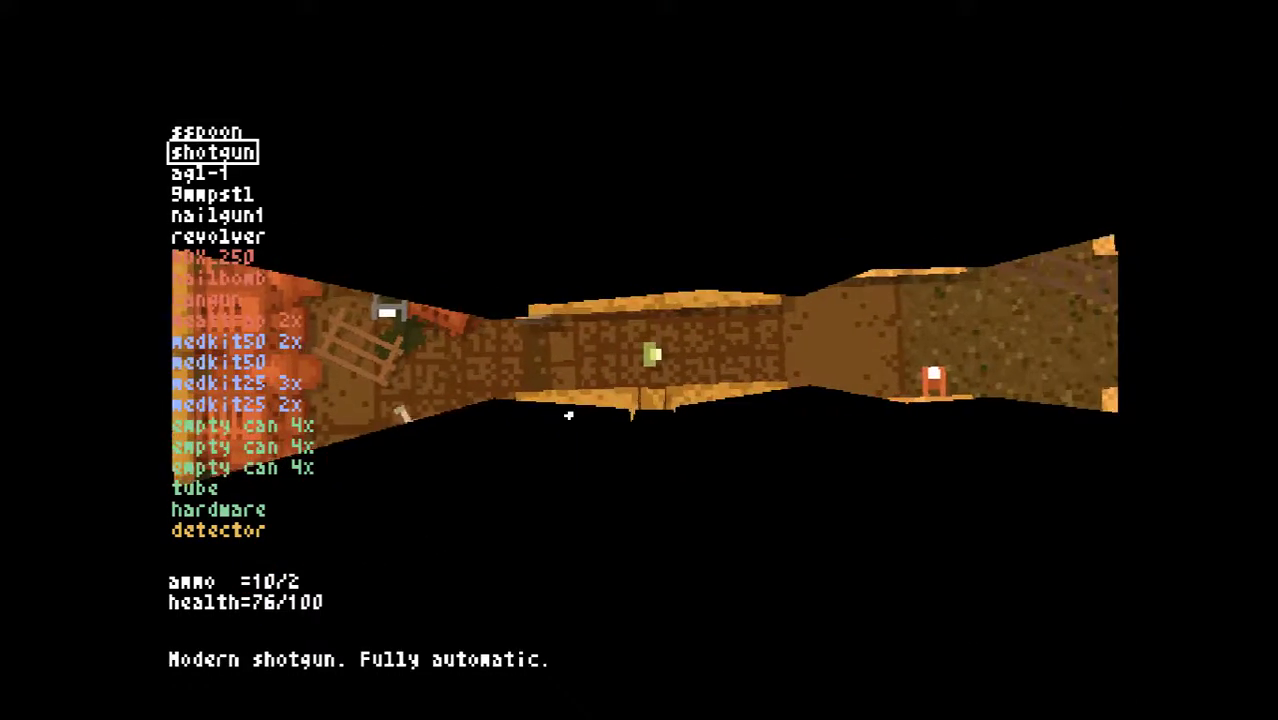
key("1")
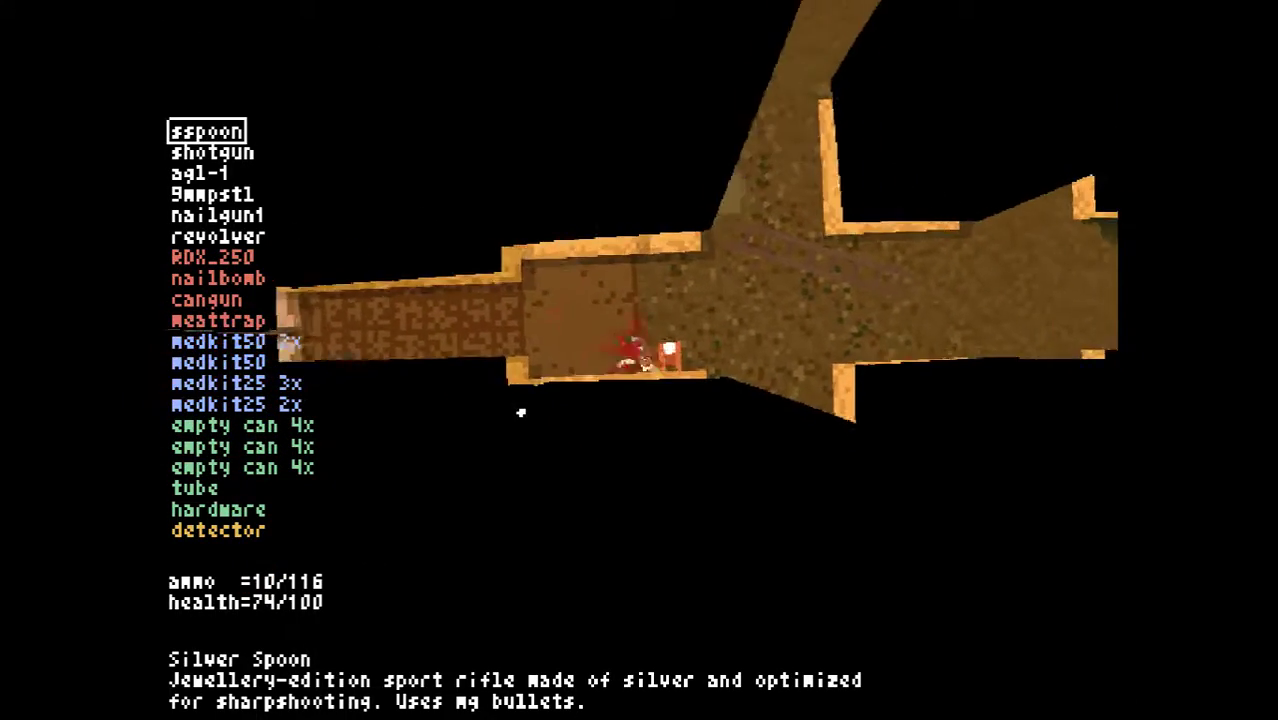
key("3")
key("4")
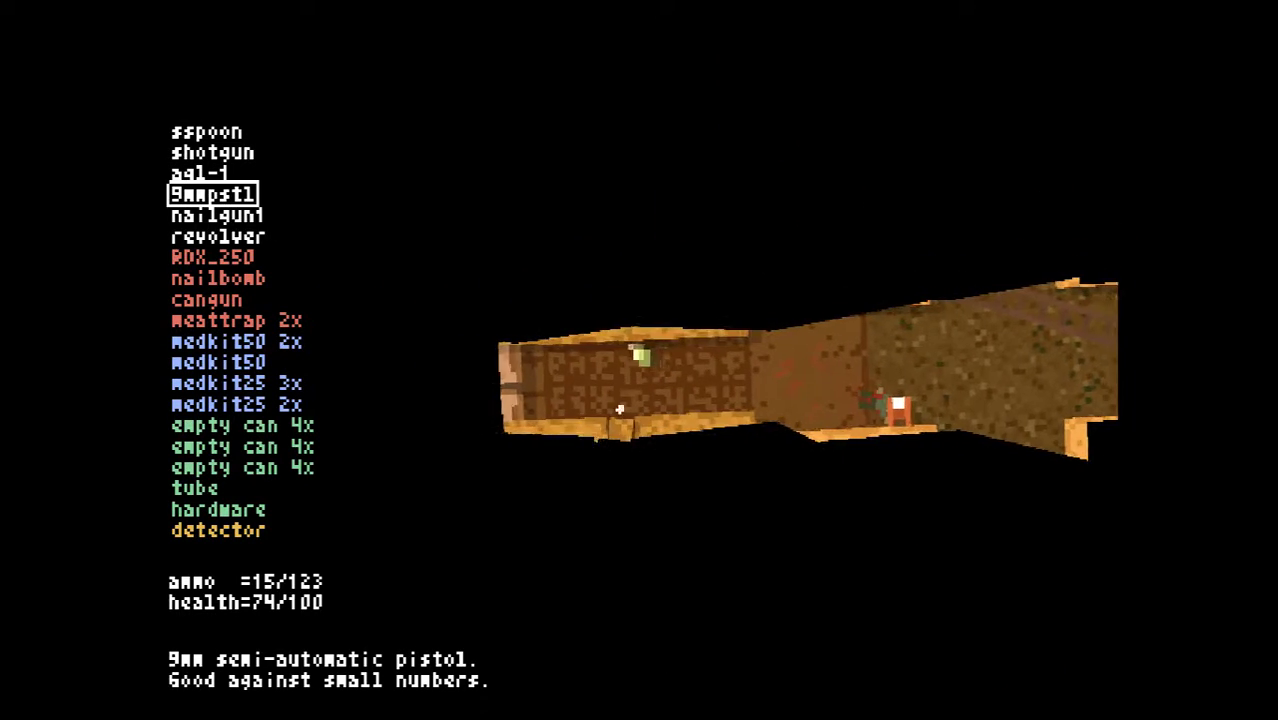
key("r")
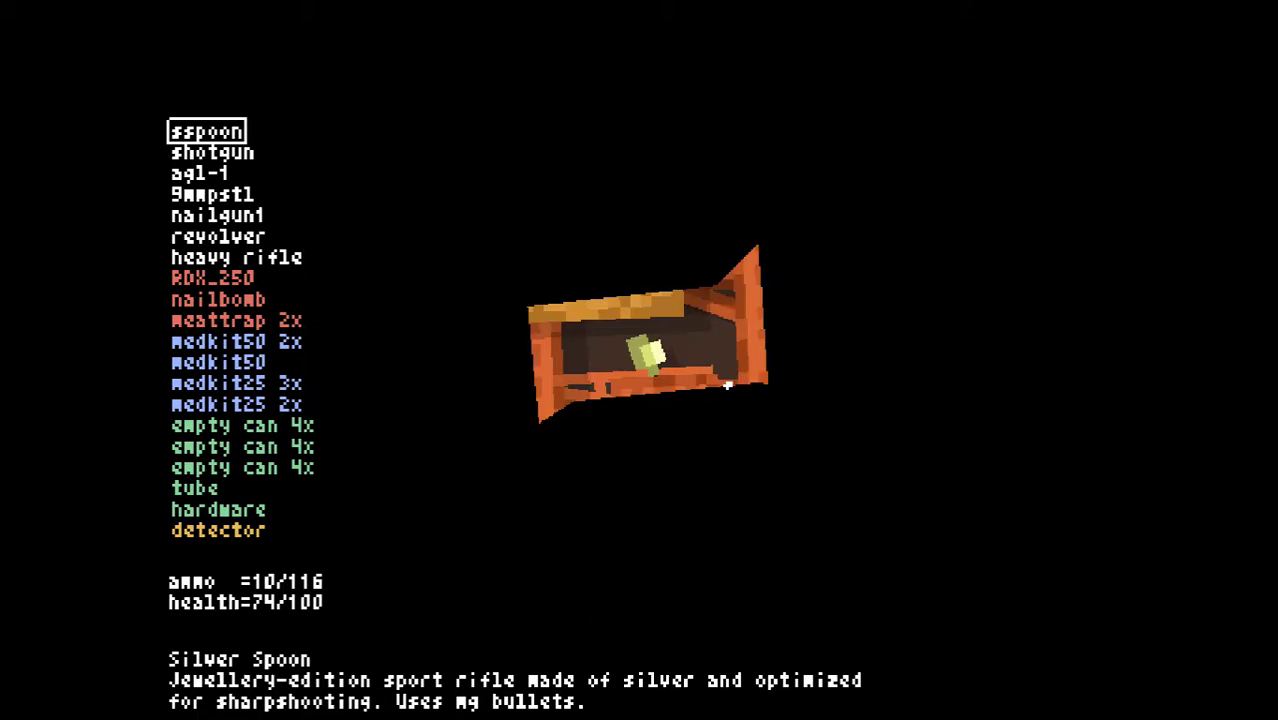
mouse_move(560, 322)
left_mouse_down()
mouse_move(513, 360)
mouse_move(508, 342)
mouse_move(619, 425)
mouse_move(768, 412)
left_mouse_up()
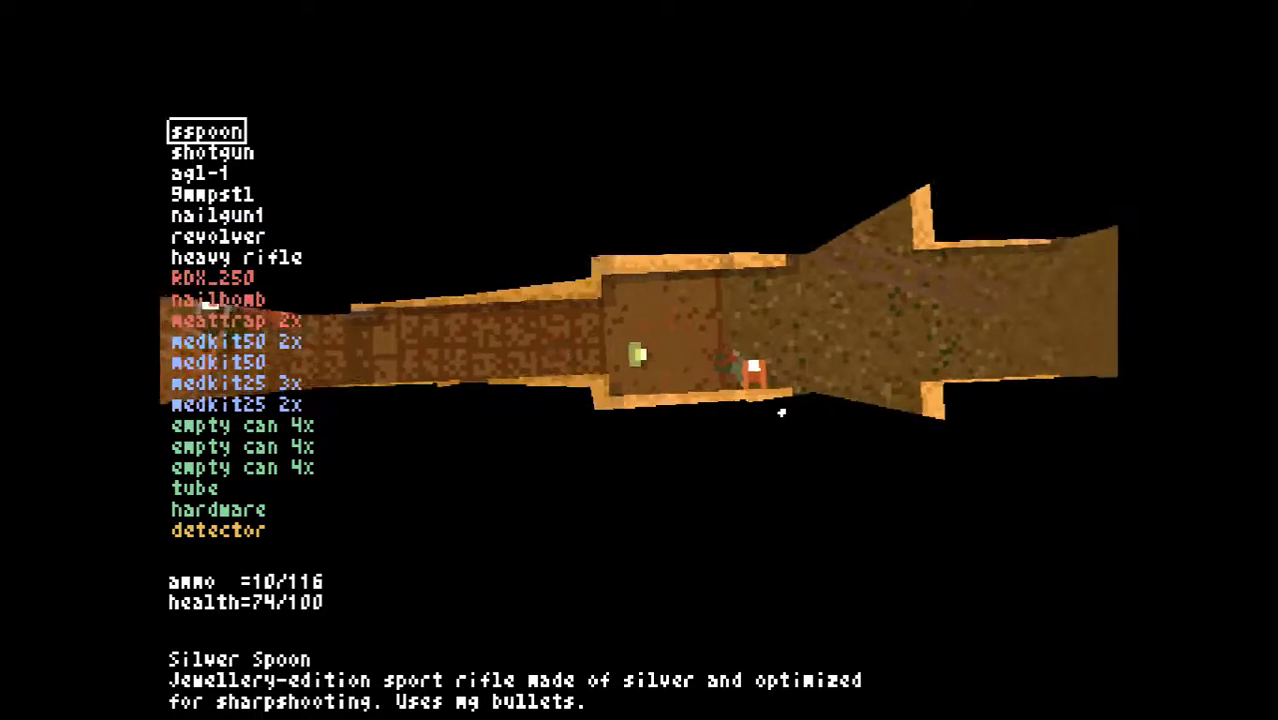
key("Down")
key("Down")
key("Down")
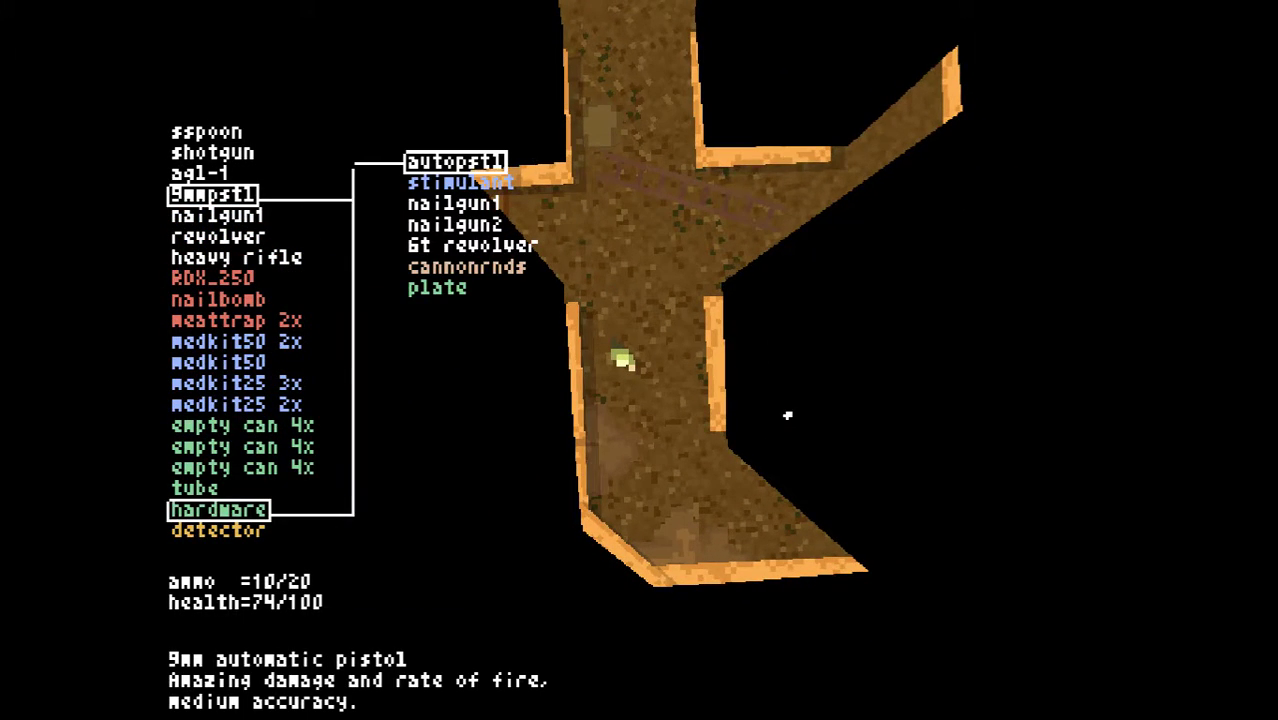
key("Down")
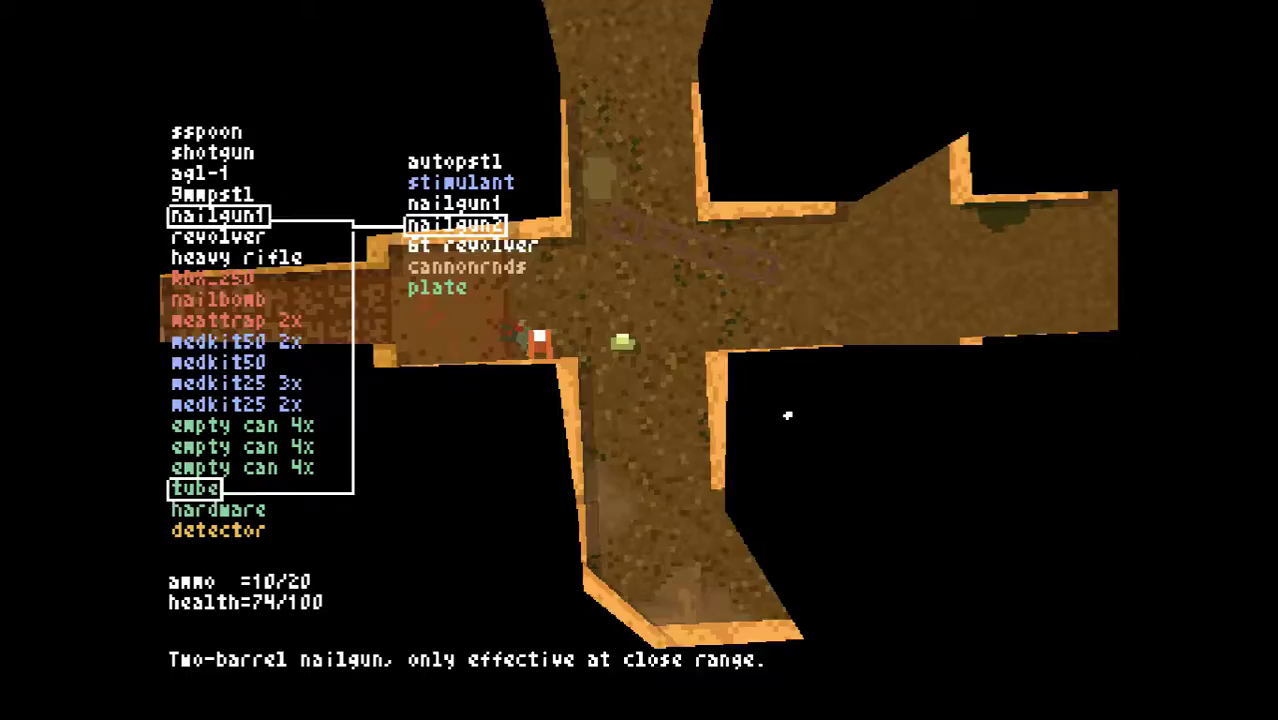
key("Up")
key("Up")
key("Up")
key("Down")
key("Escape")
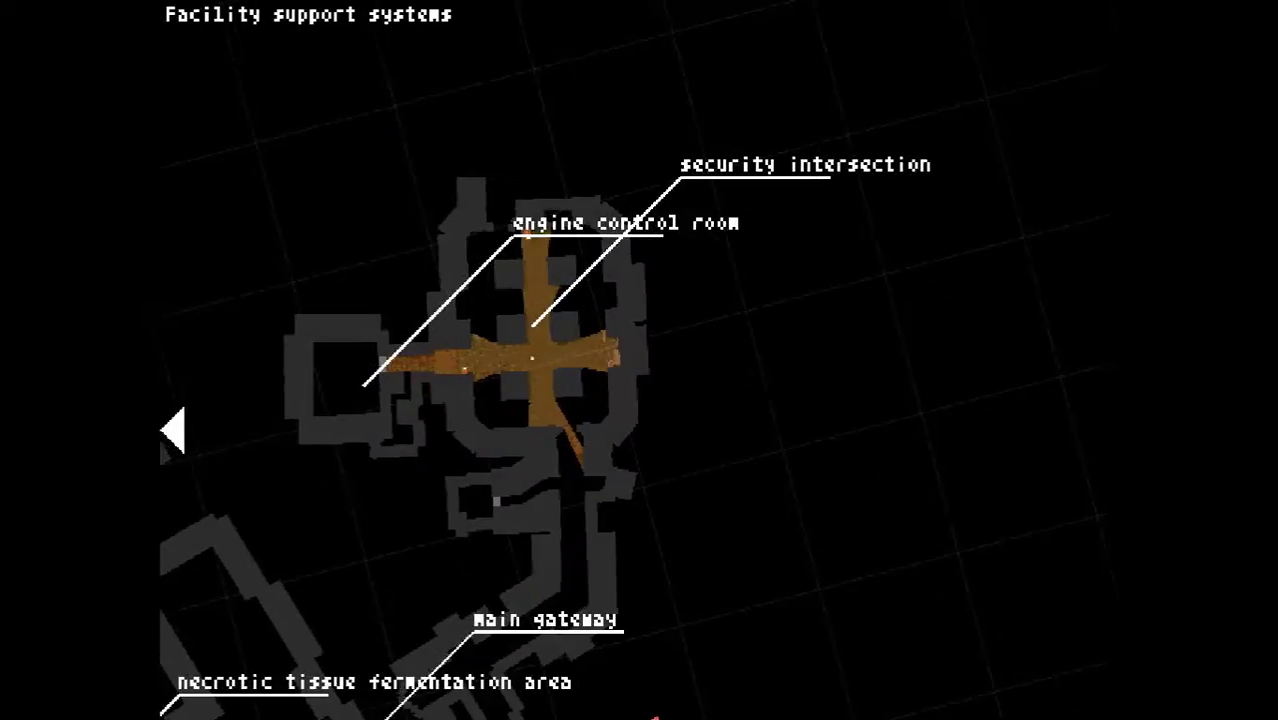
key("Tab")
key("Up")
key("Up")
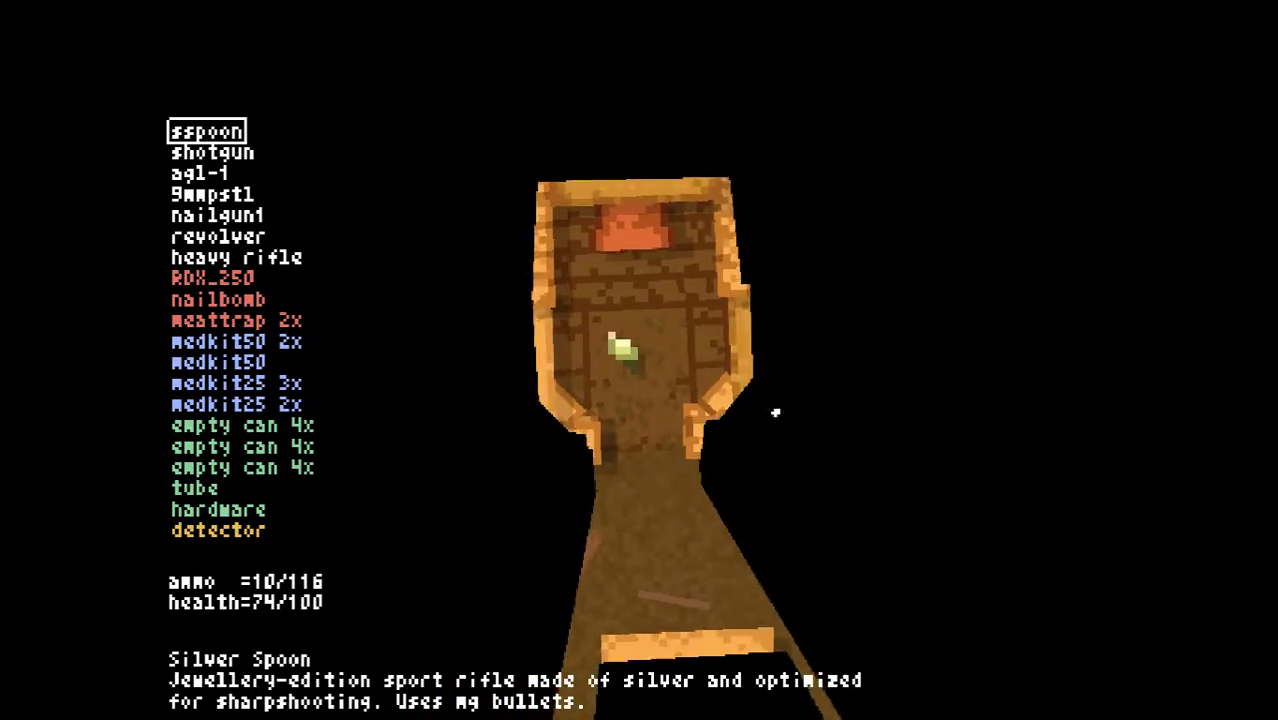
Walk through the brick corridors and junction, round the corner, and continue down the long passage
key("w")
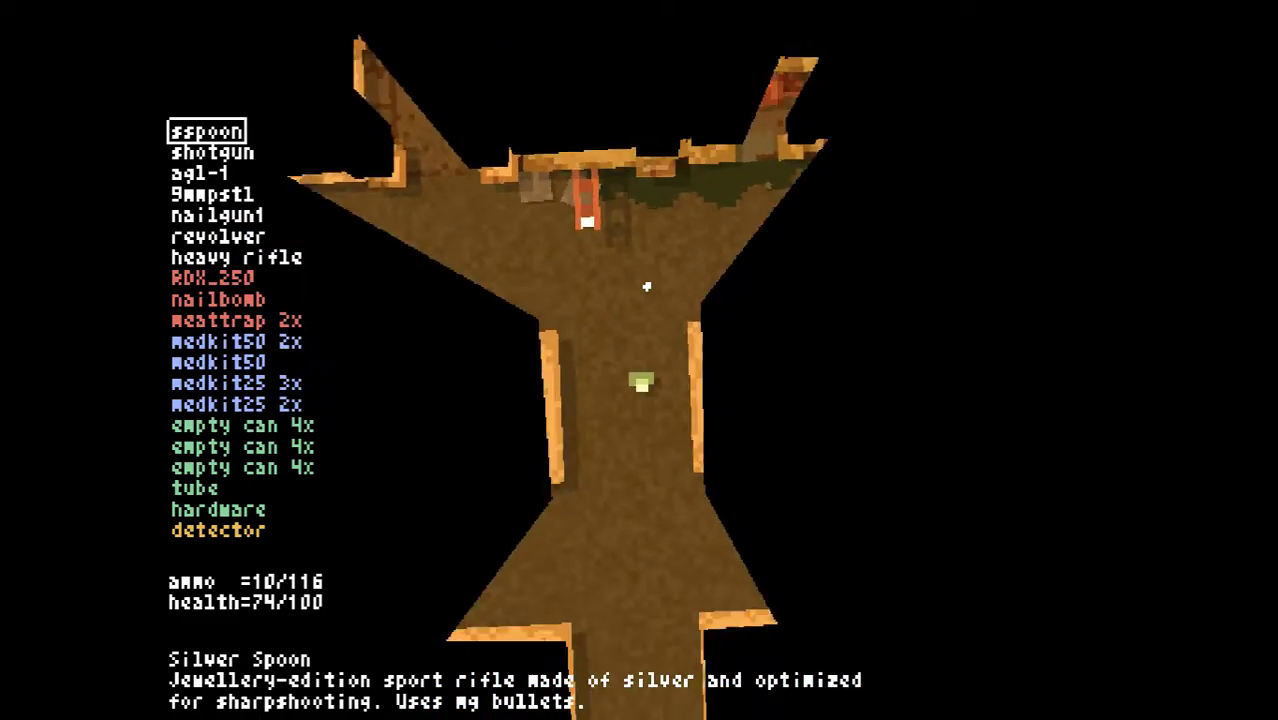
key("w")
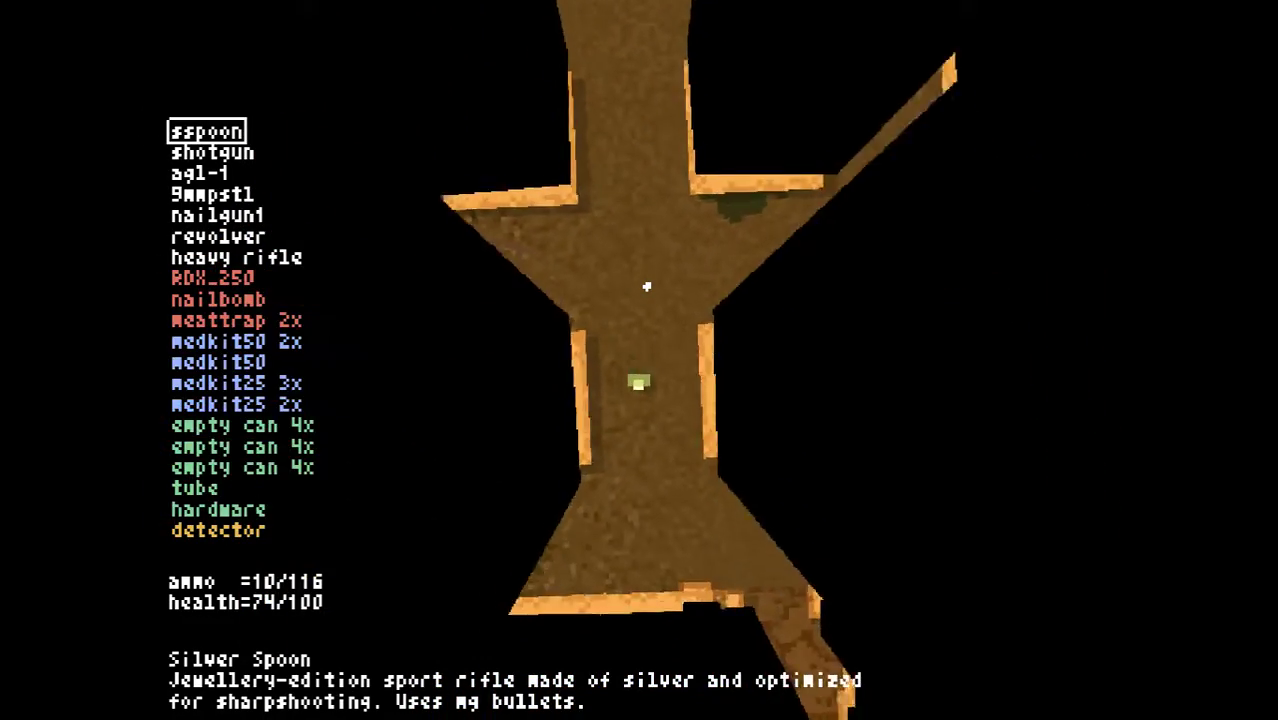
key("w")
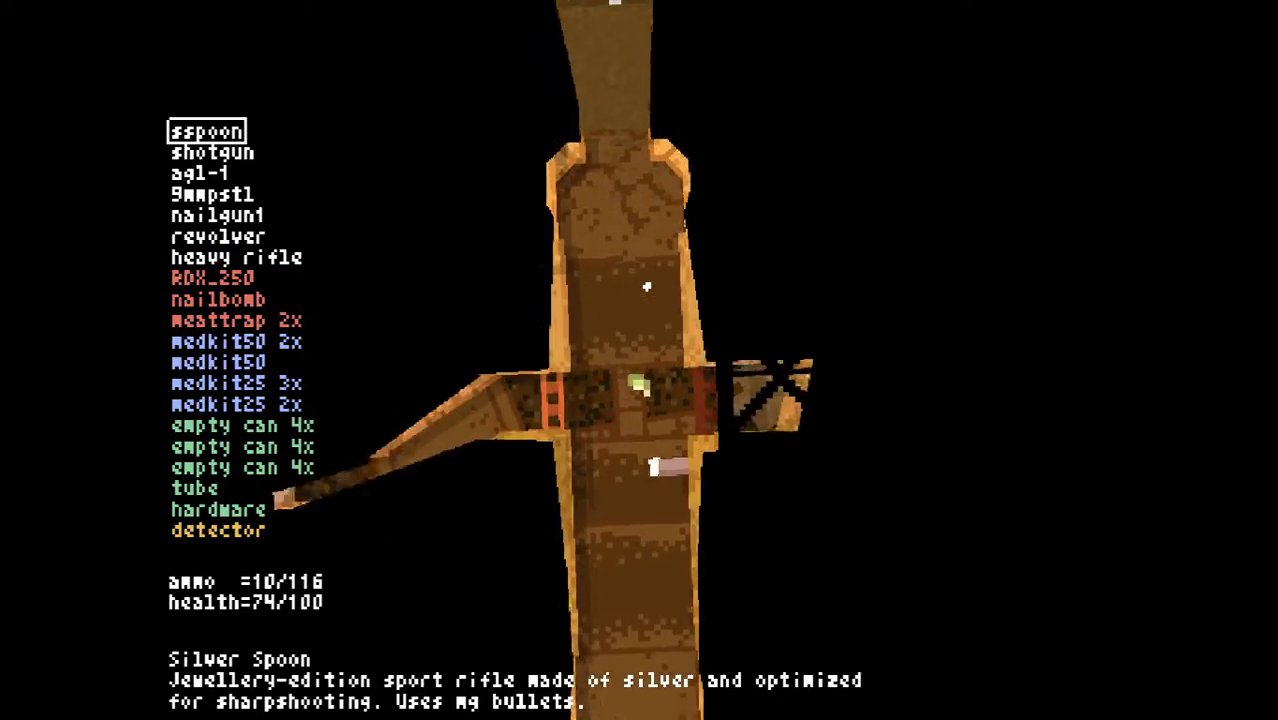
key("w")
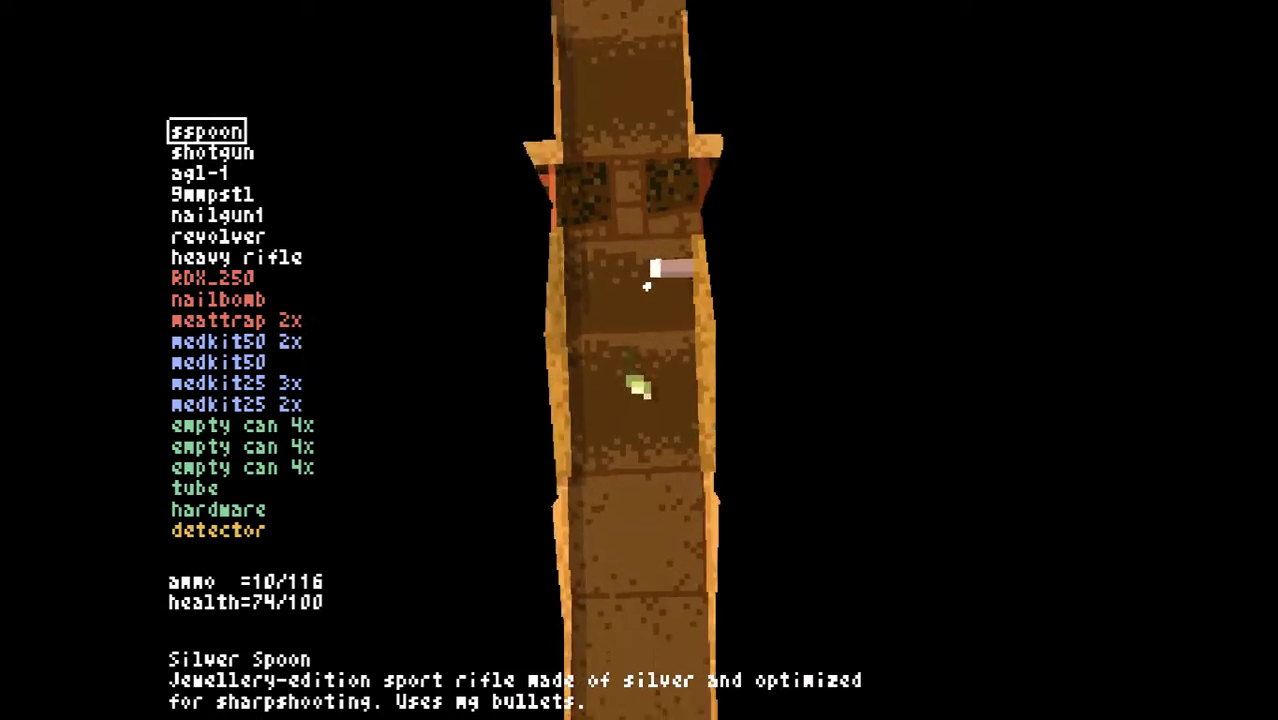
key("a")
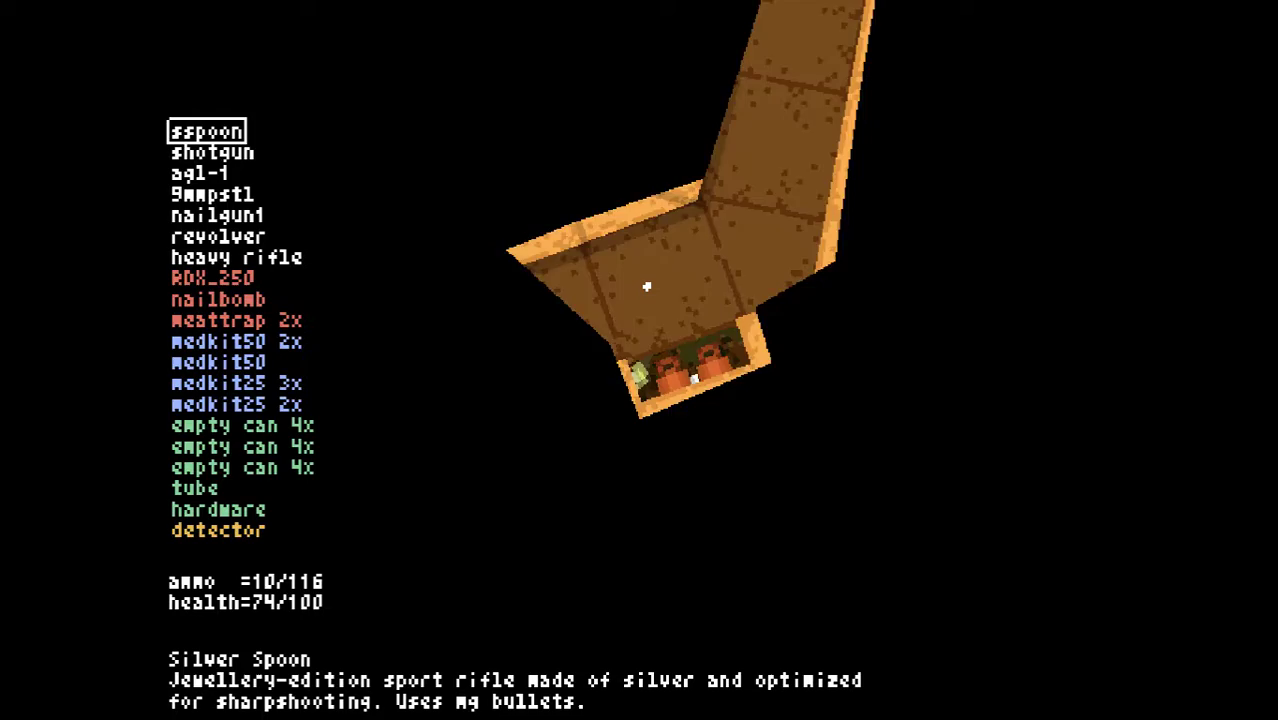
key("a")
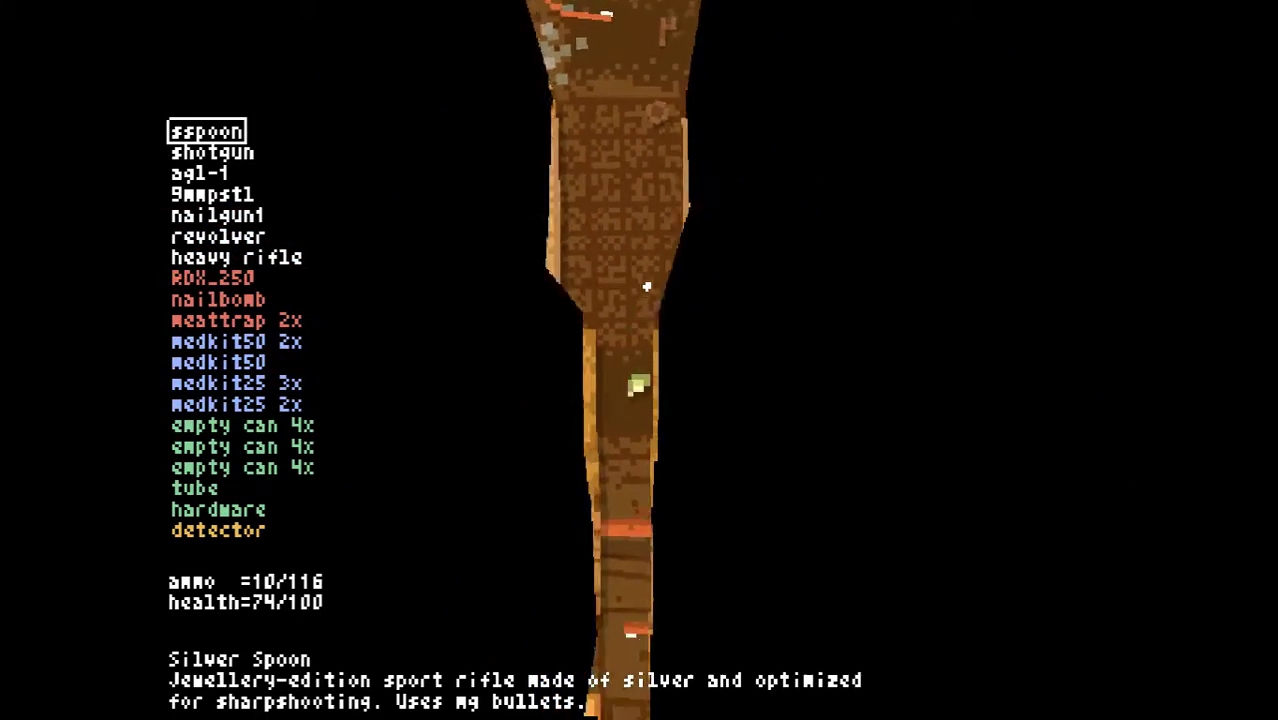
key("w")
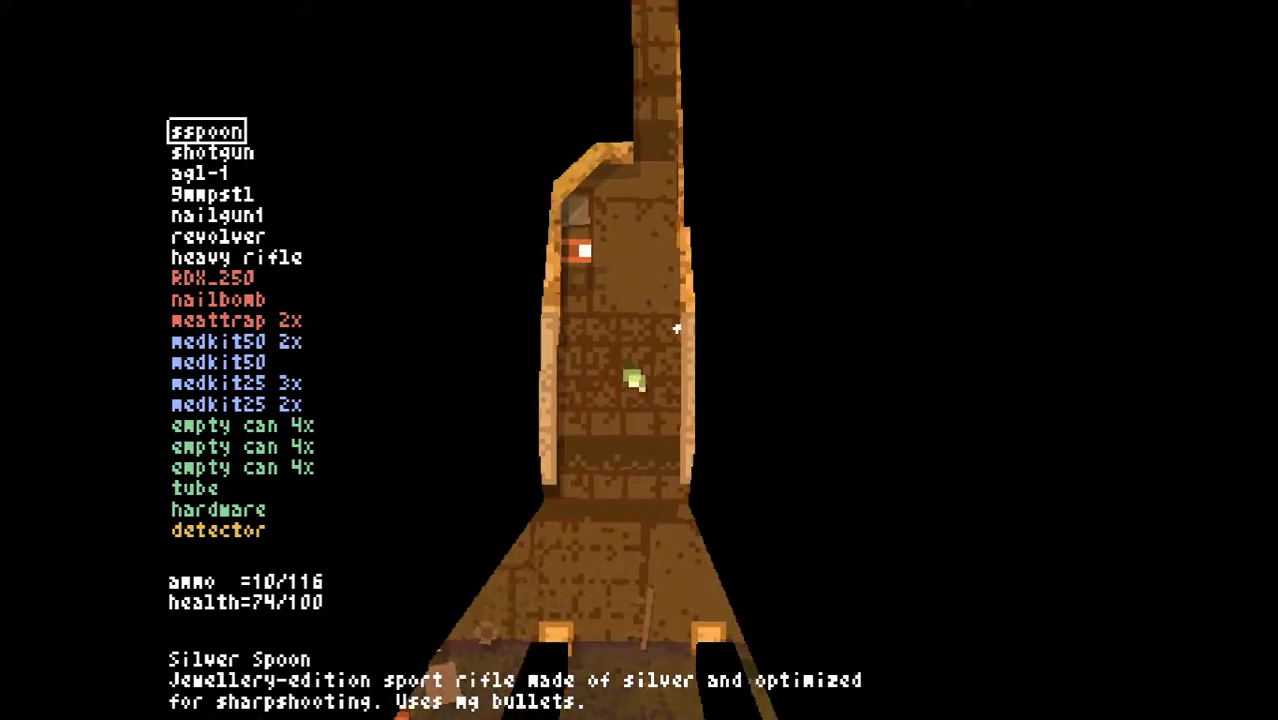
Walk across the large room and past the ladder passage into the room with tables
key("s")
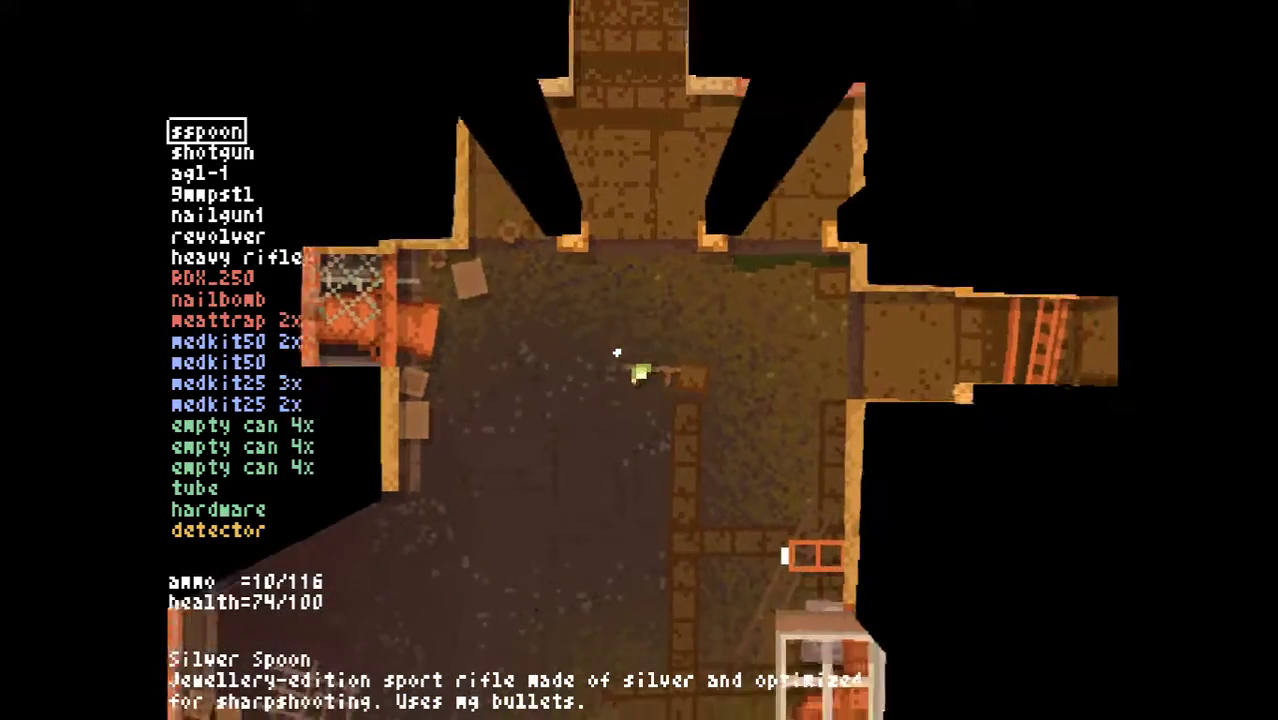
key("a")
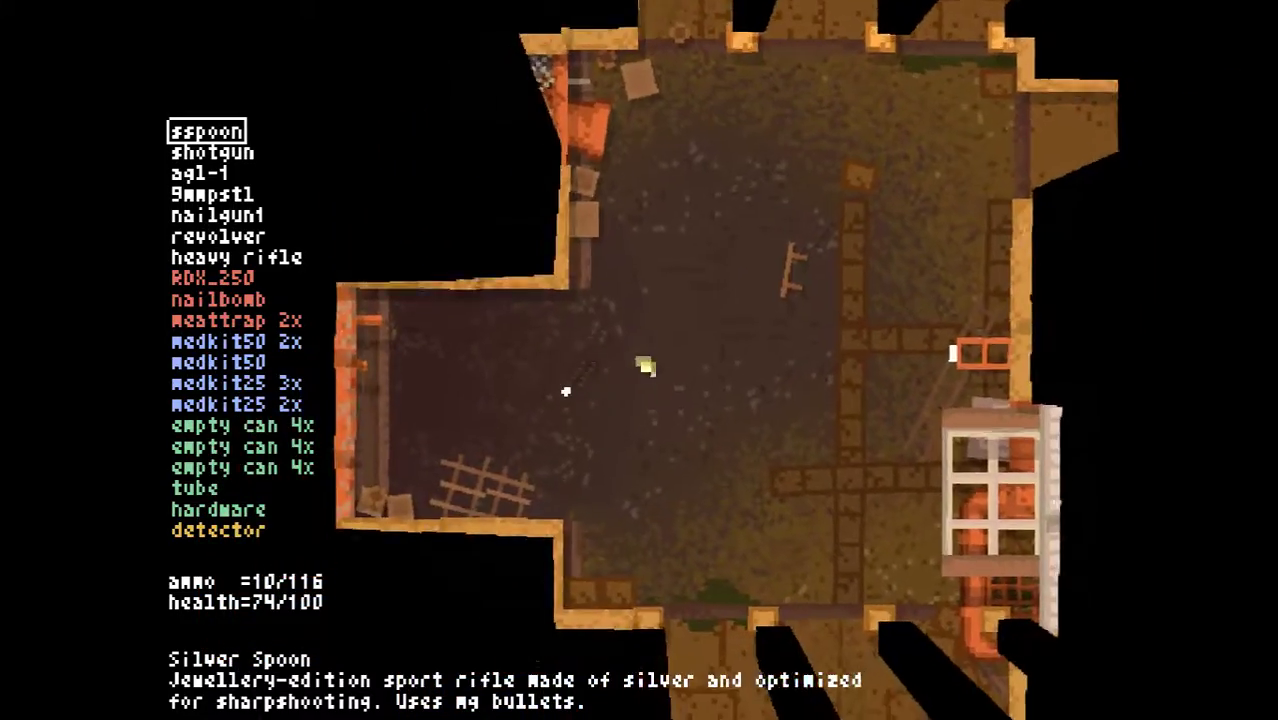
key("Tab")
key("d")
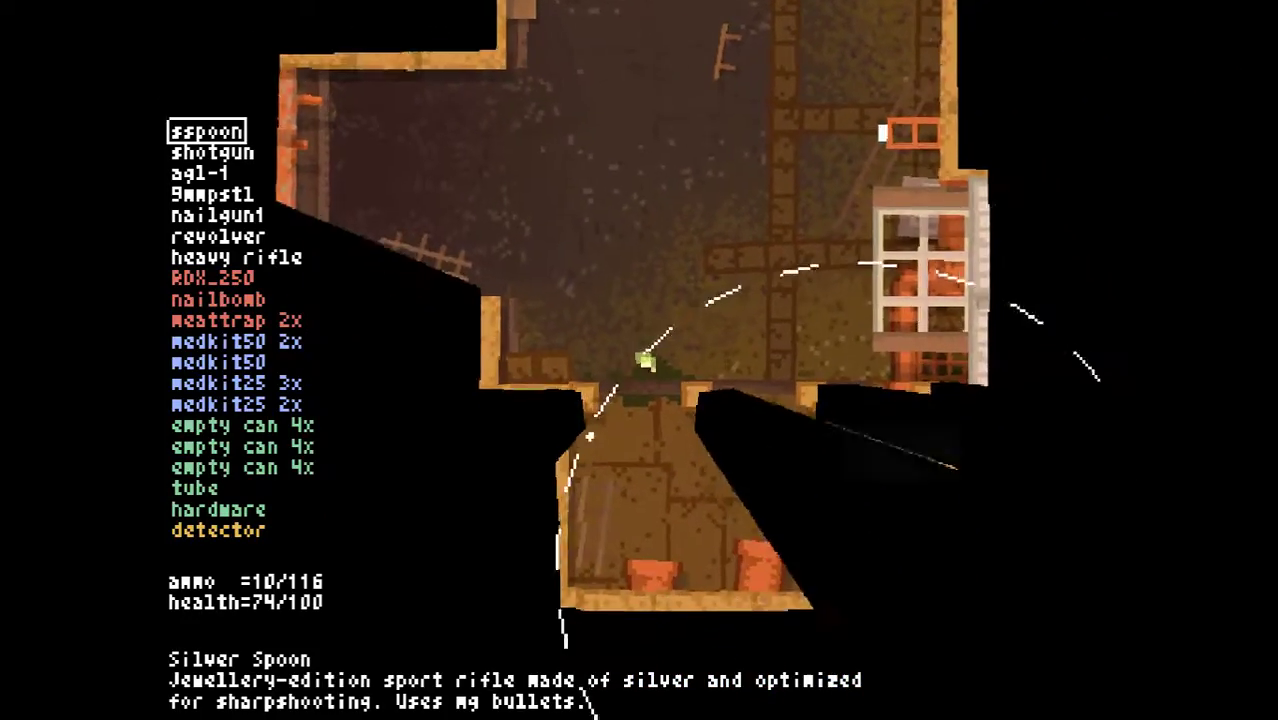
key("d")
key("w")
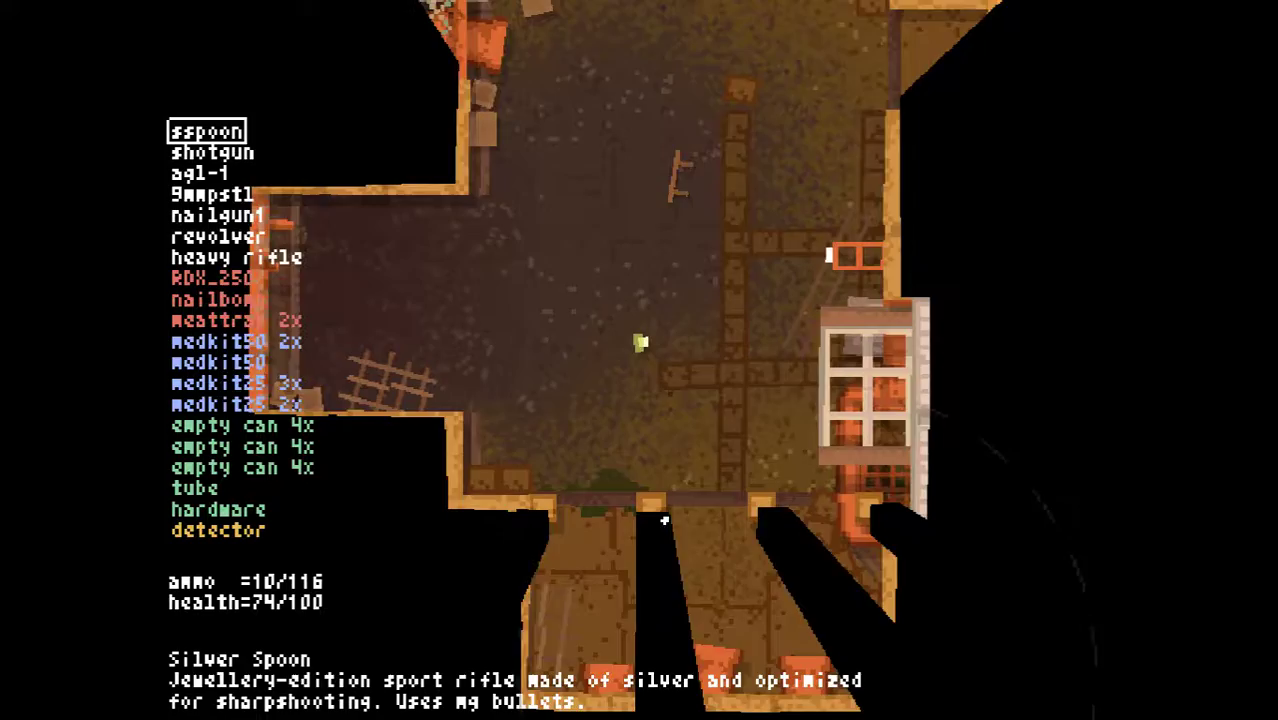
key("w")
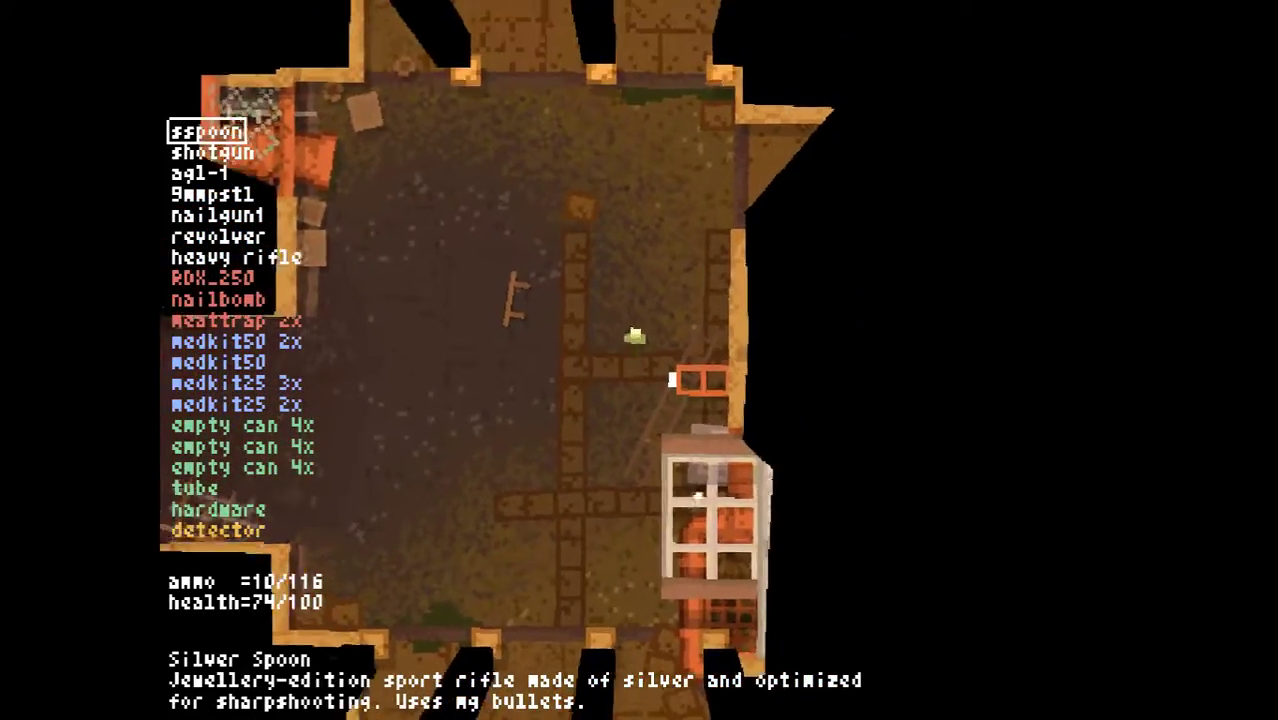
key("d")
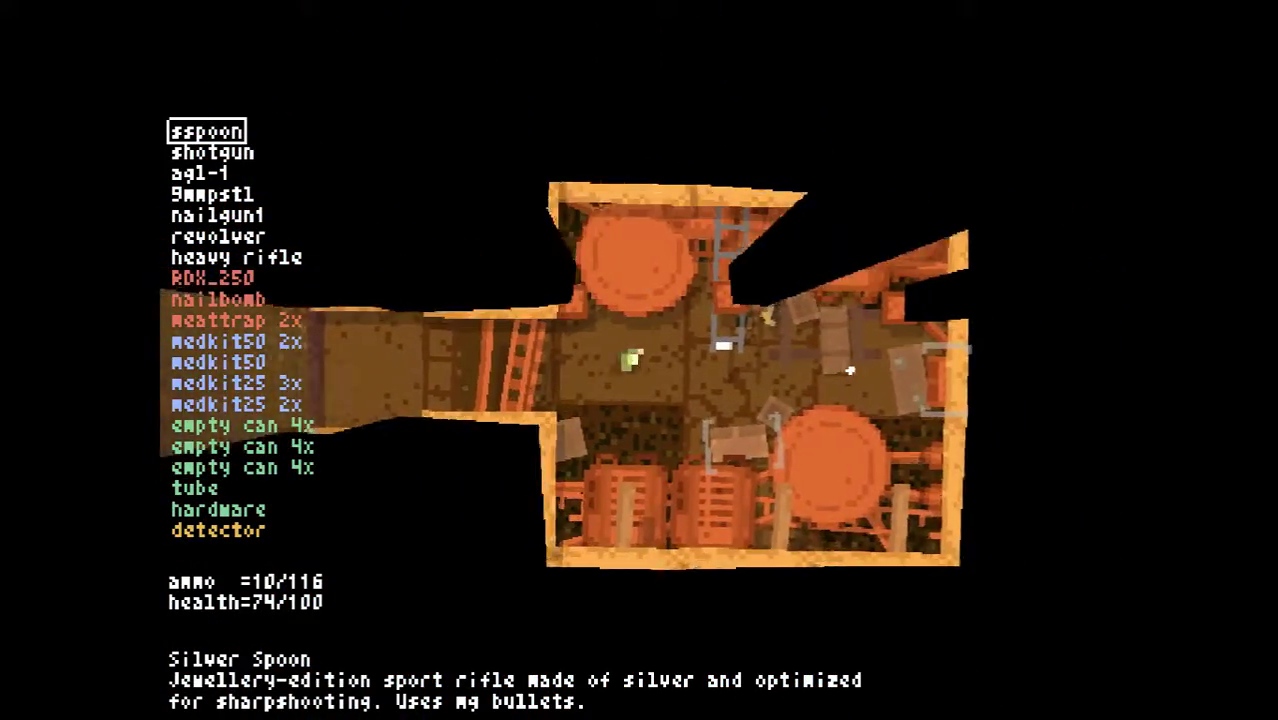
scroll(835, 377, "down", 1)
Kill the creature with three shotgun blasts, reload, and heal to 99 with a medkit25
key("a")
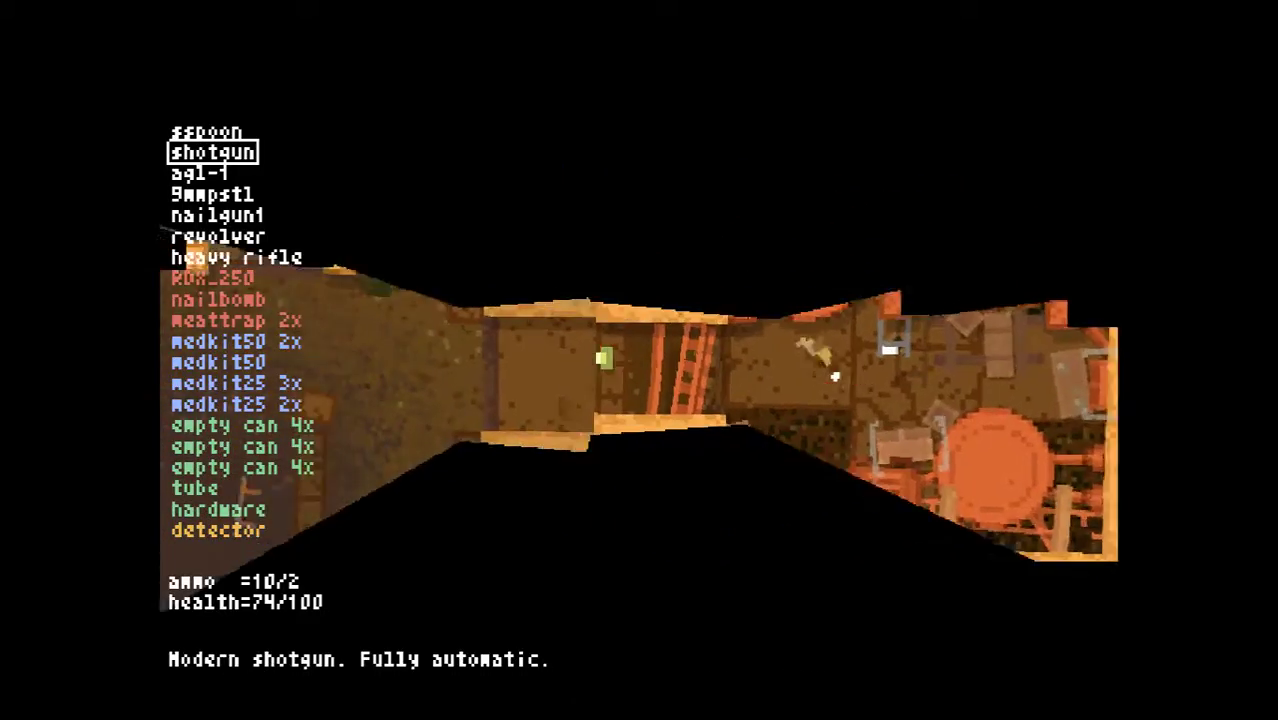
left_click(823, 371)
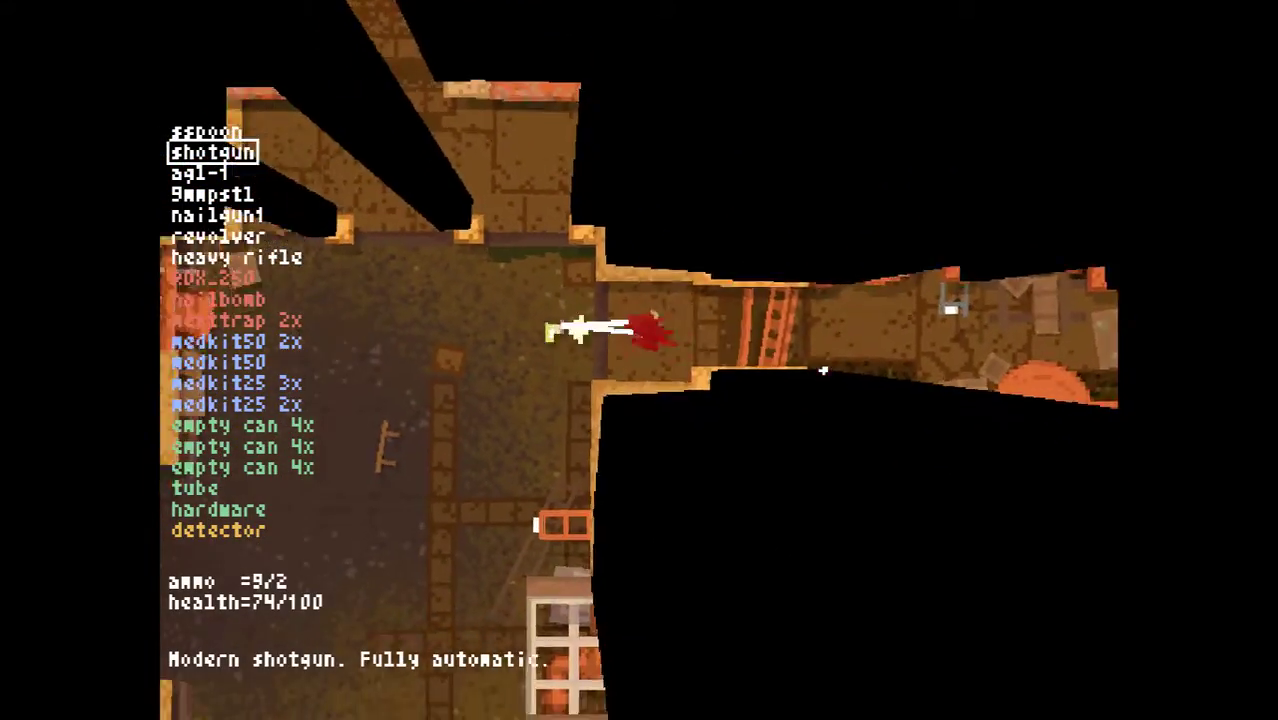
left_click(824, 389)
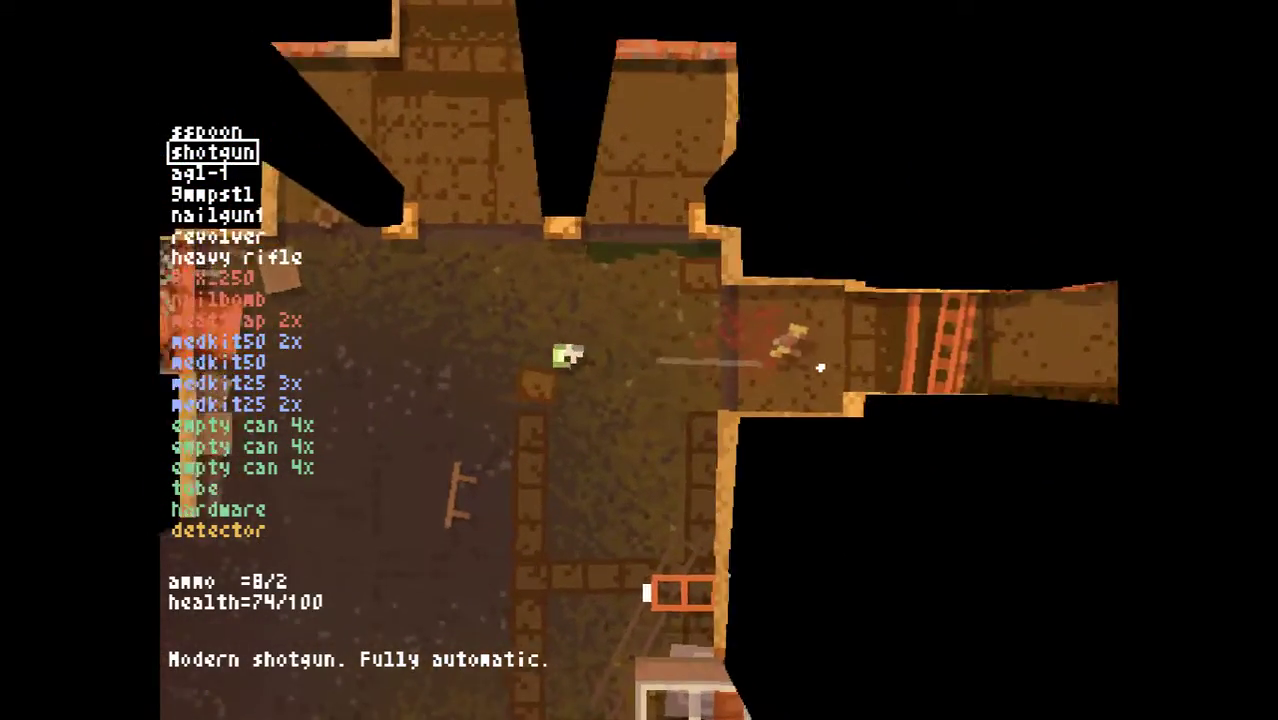
key("a")
left_click(835, 345)
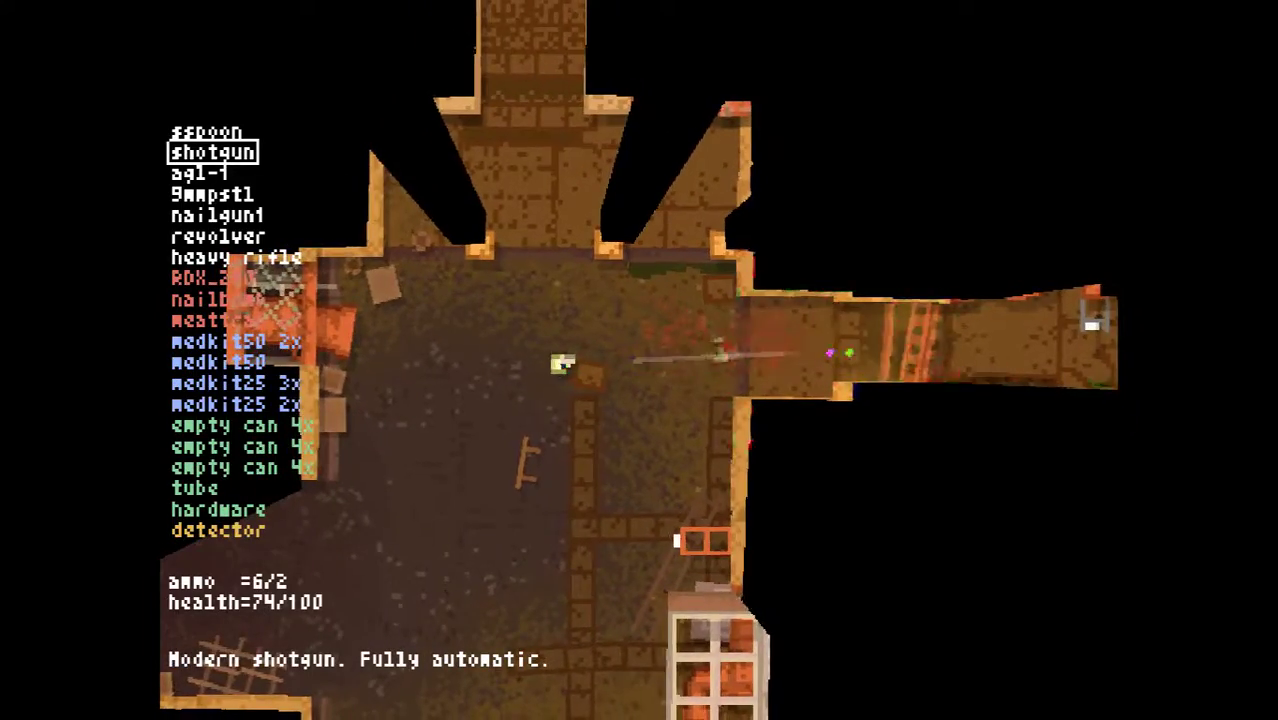
key("r")
key("d")
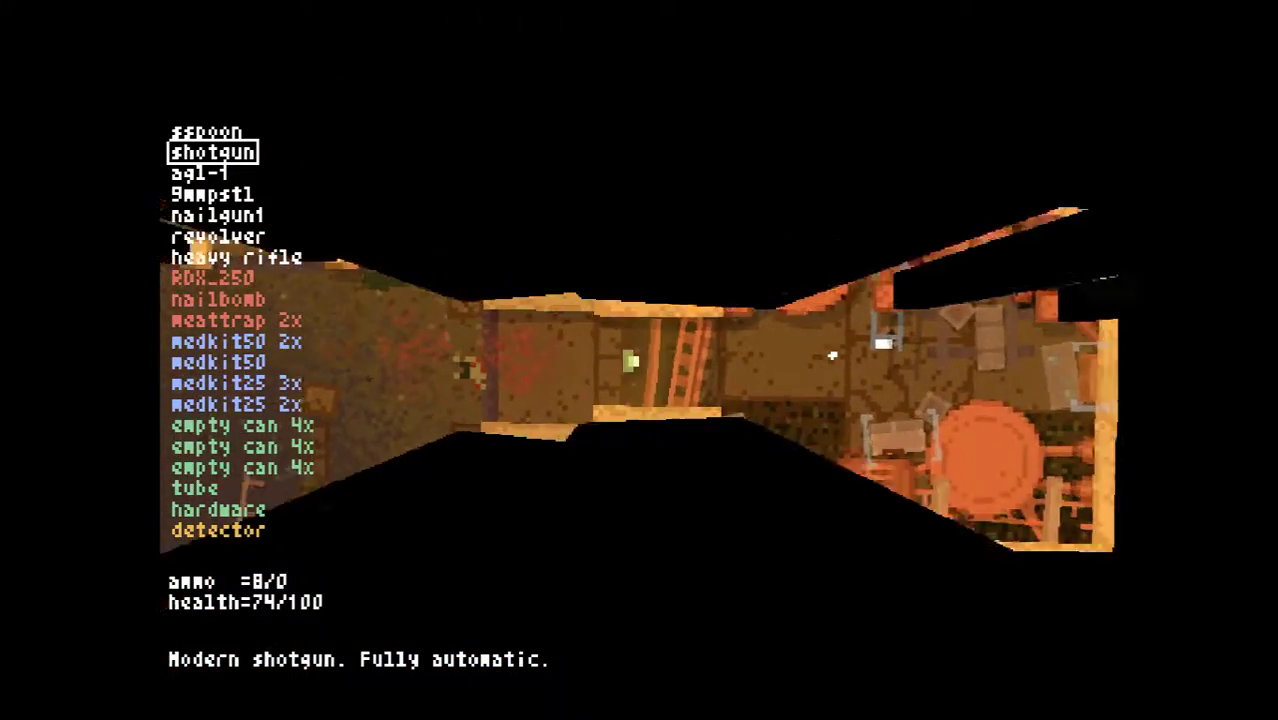
key("6")
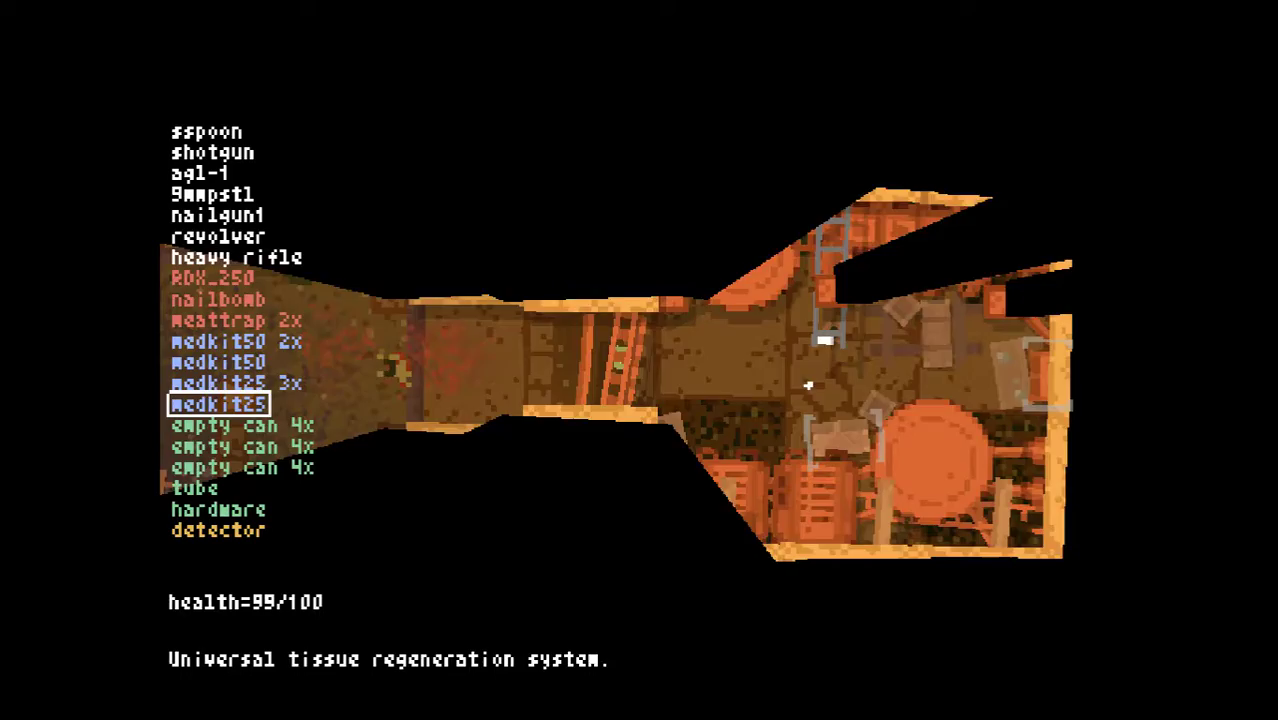
Drop the tube, hardware box and an empty can stack to pick up the mchip
key("1")
key("Return")
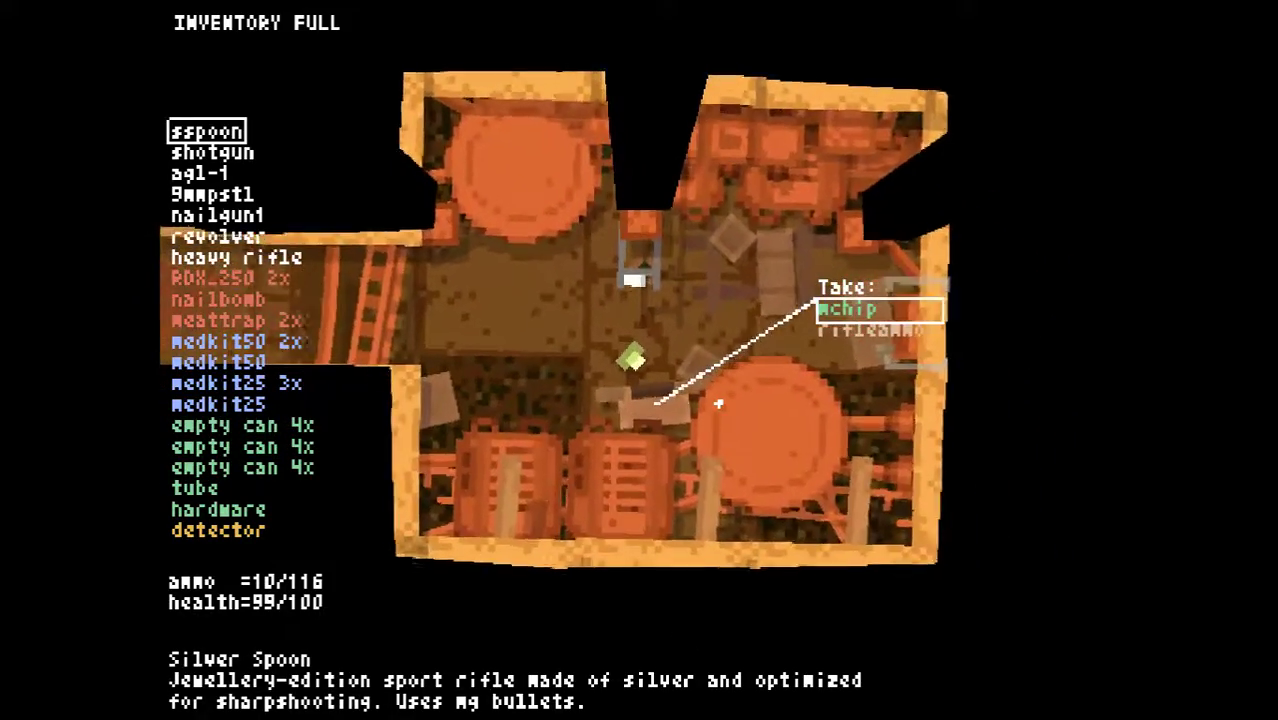
key("d")
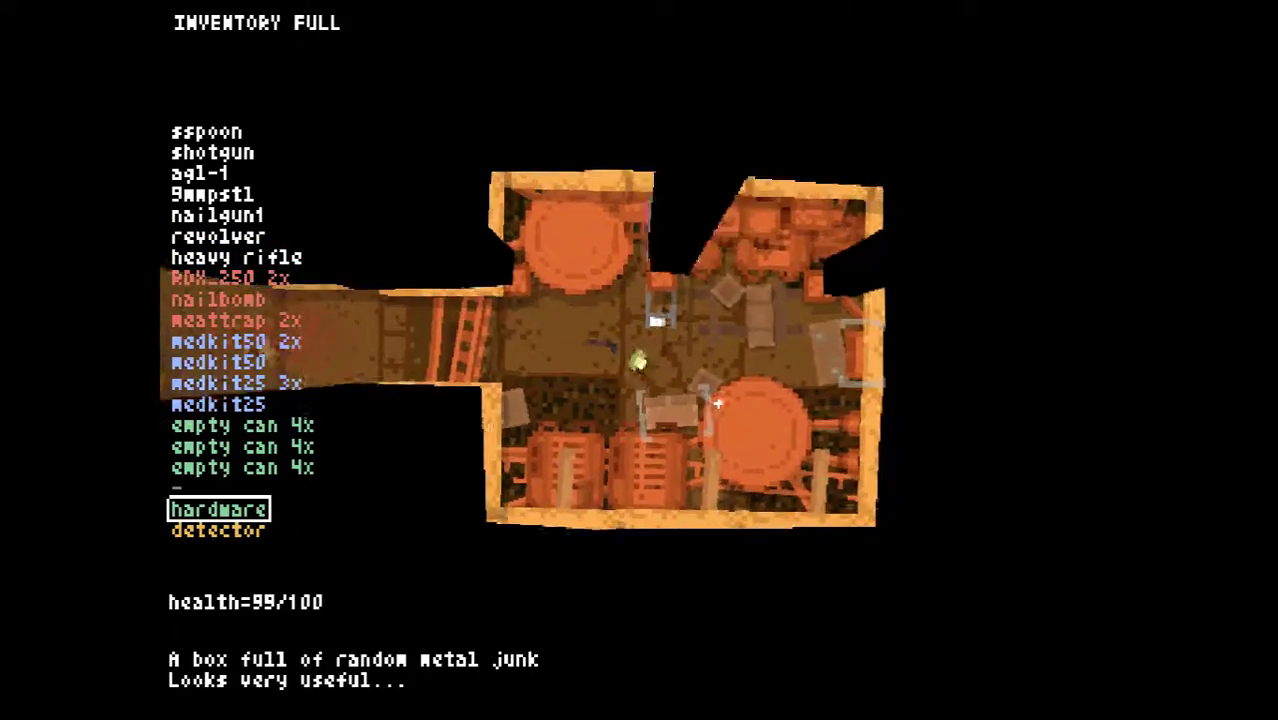
key("t")
key("Return")
key("d")
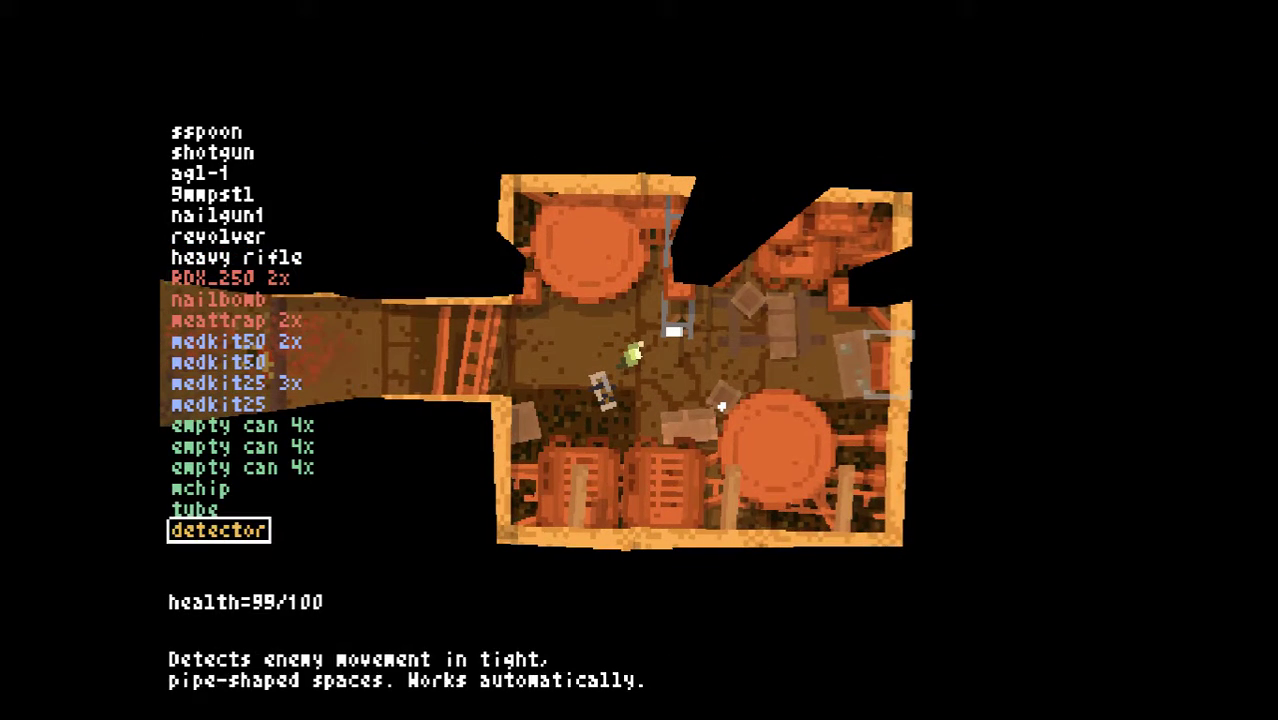
key("d")
key("d")
key("d")
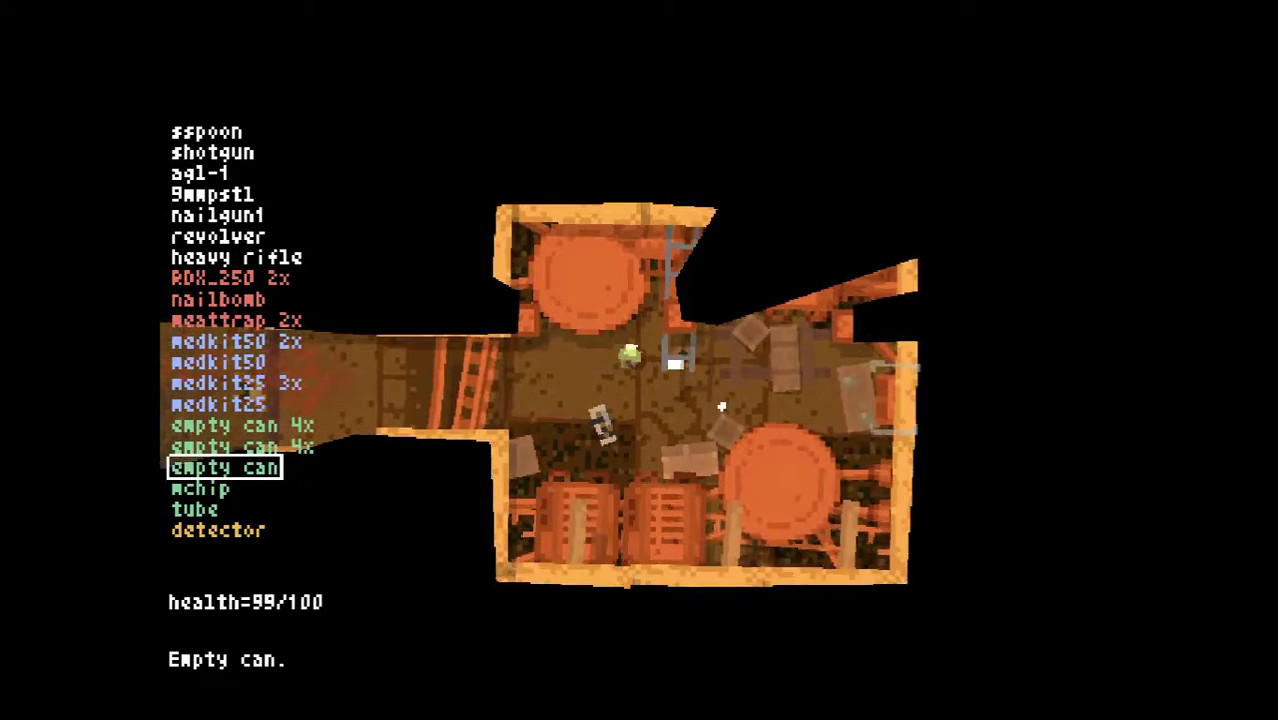
key("d")
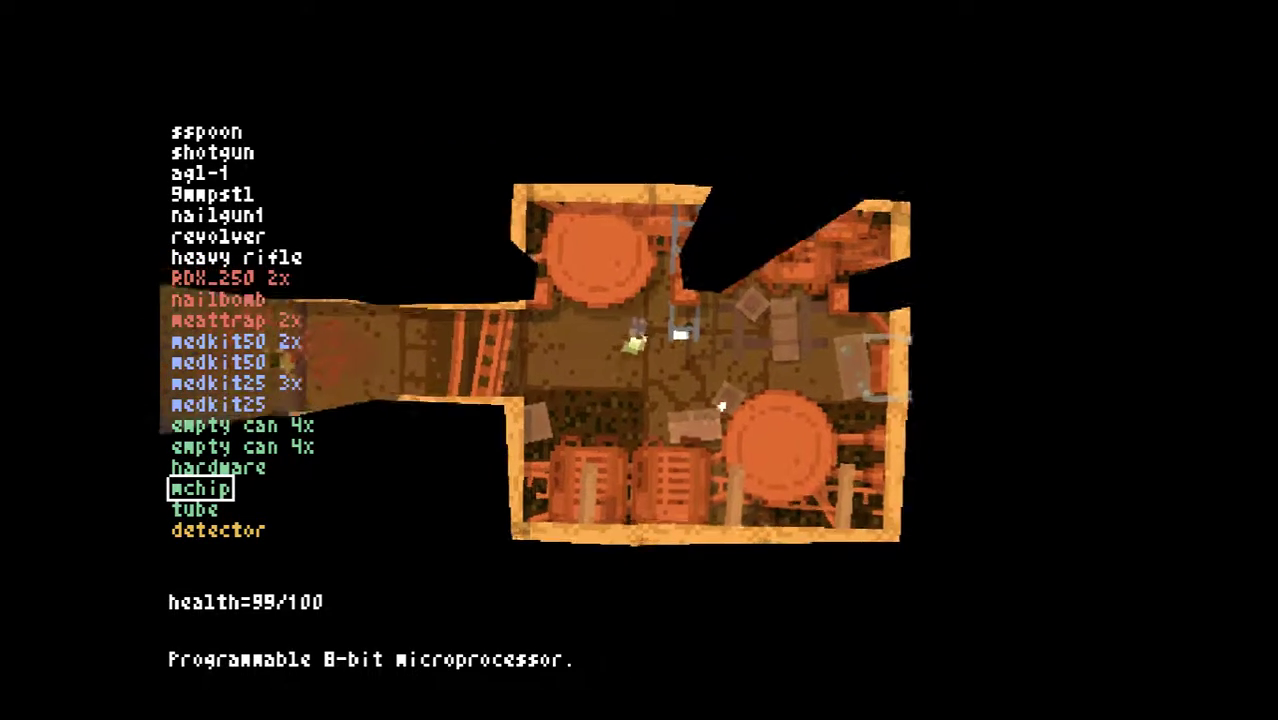
Drop the nailbomb onto the floor and re-equip the Silver Spoon rifle
key("w")
key("s")
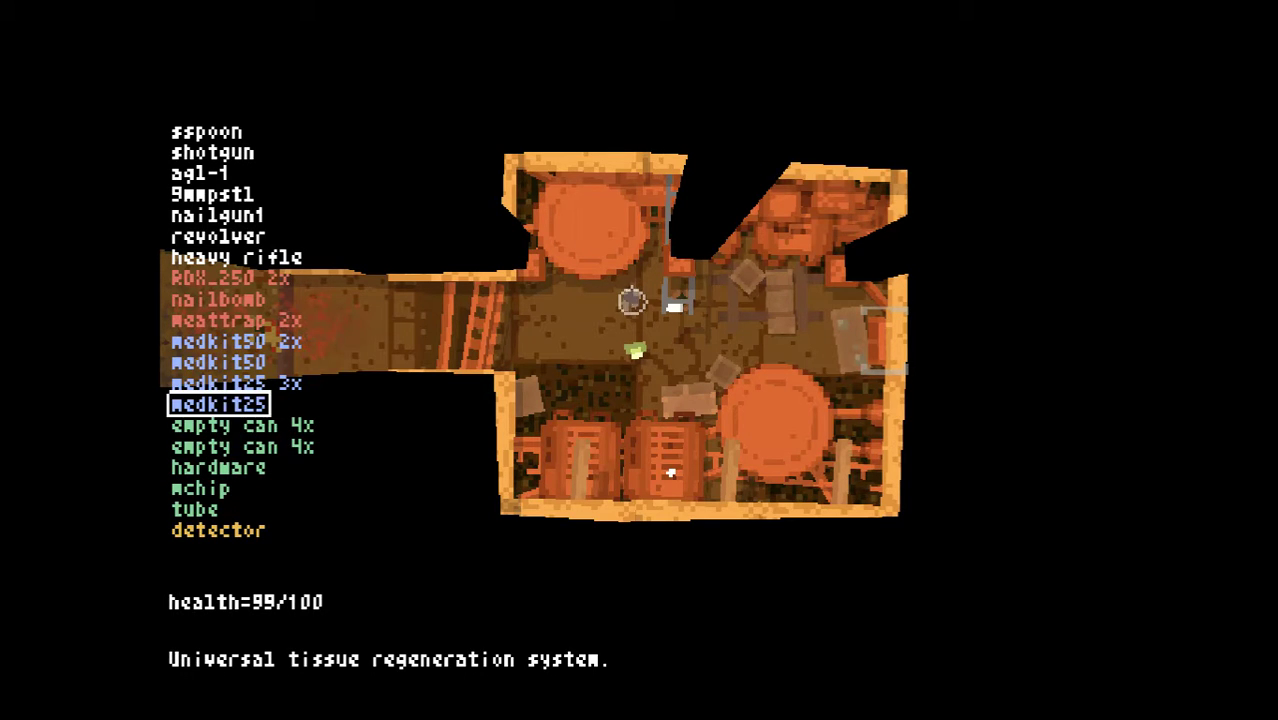
key("Return")
key("w")
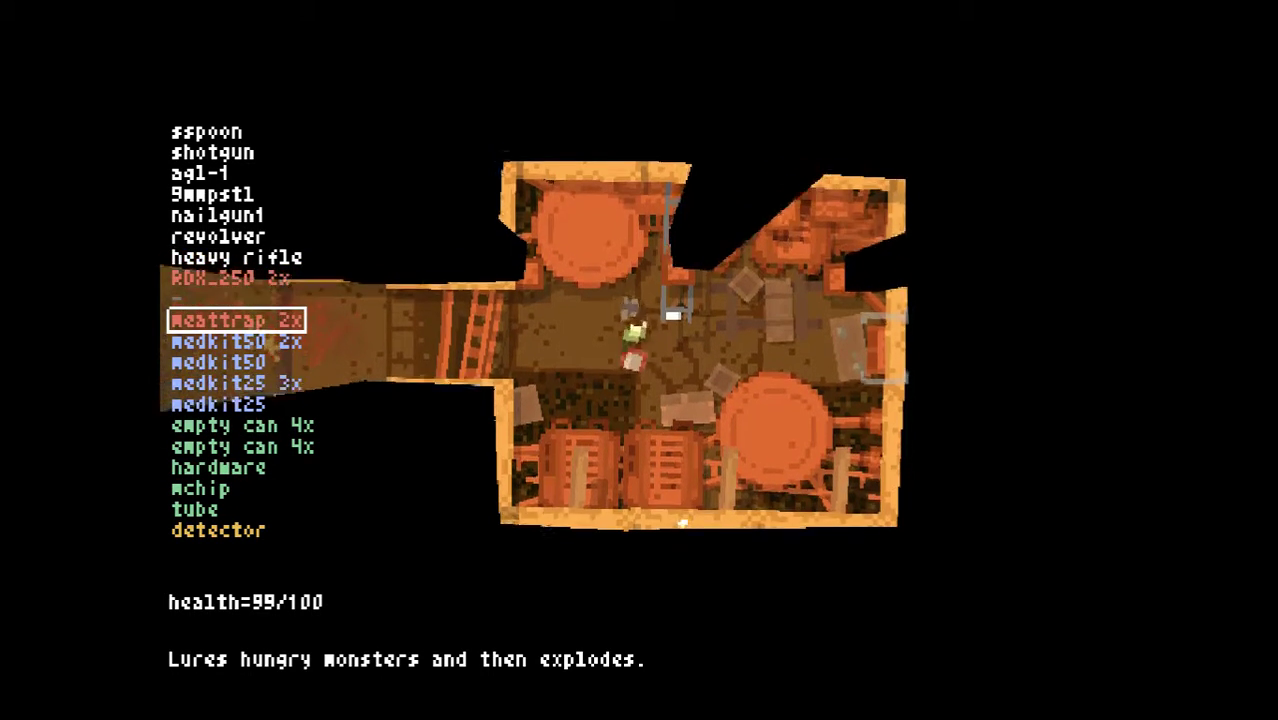
key("1")
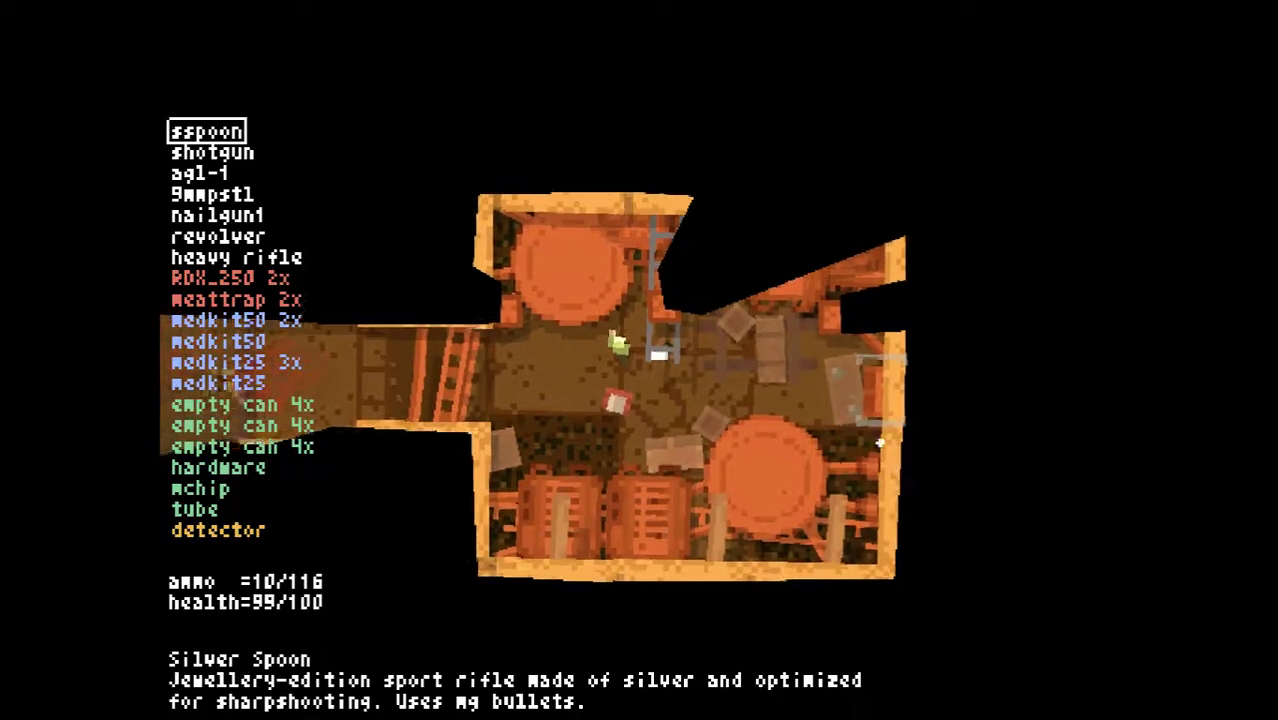
Swap the tube for the nailbox, walk into the long corridor and open the facility map
key("d")
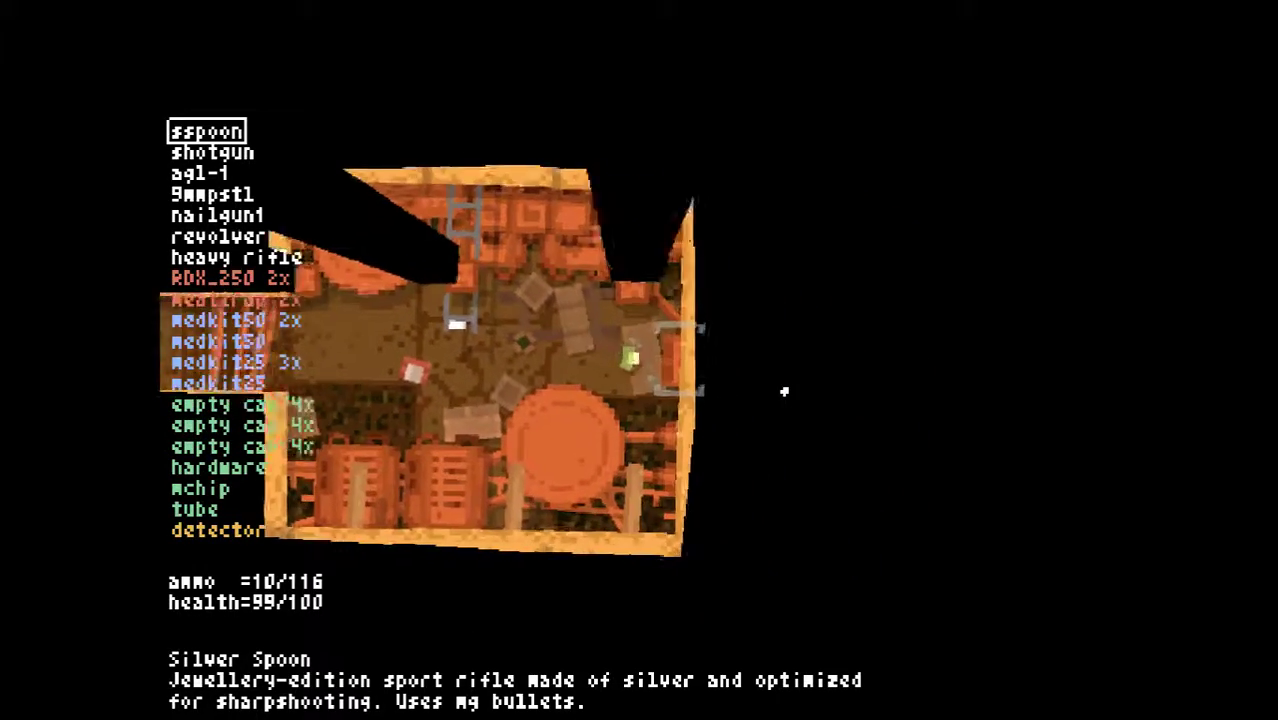
key("a")
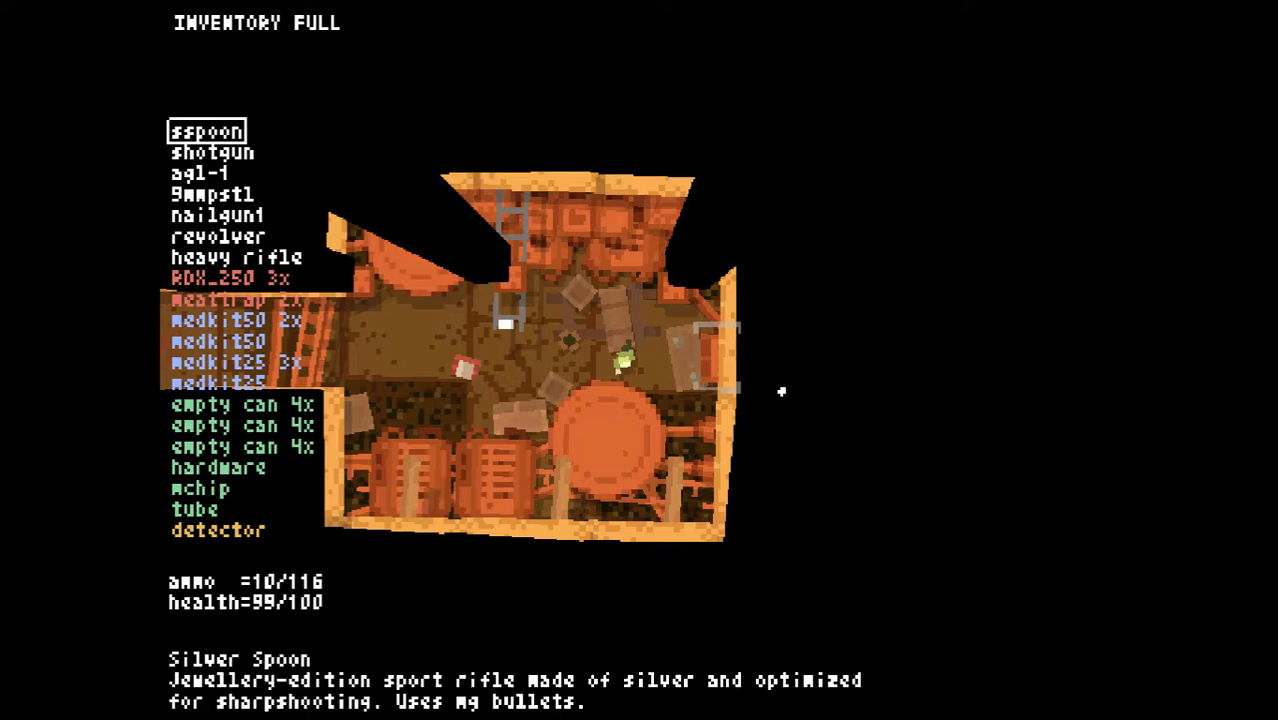
scroll(781, 392, "up", 2)
key("q")
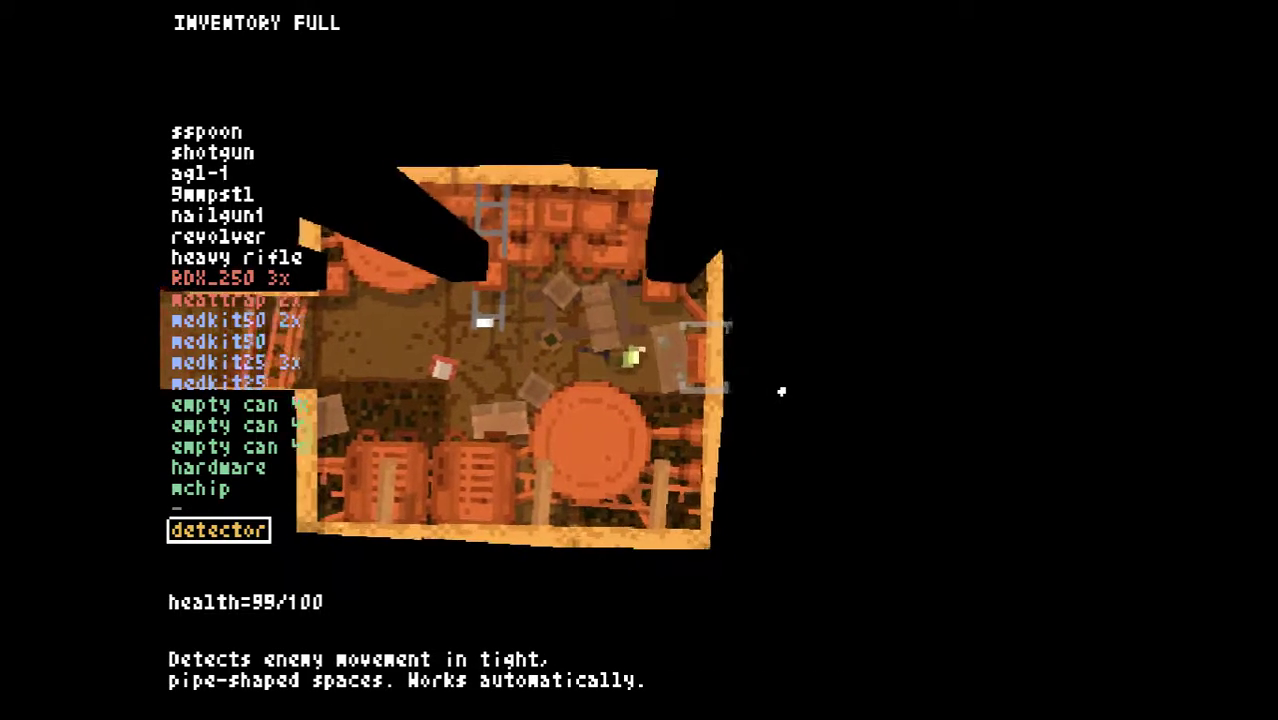
key("d")
key("e")
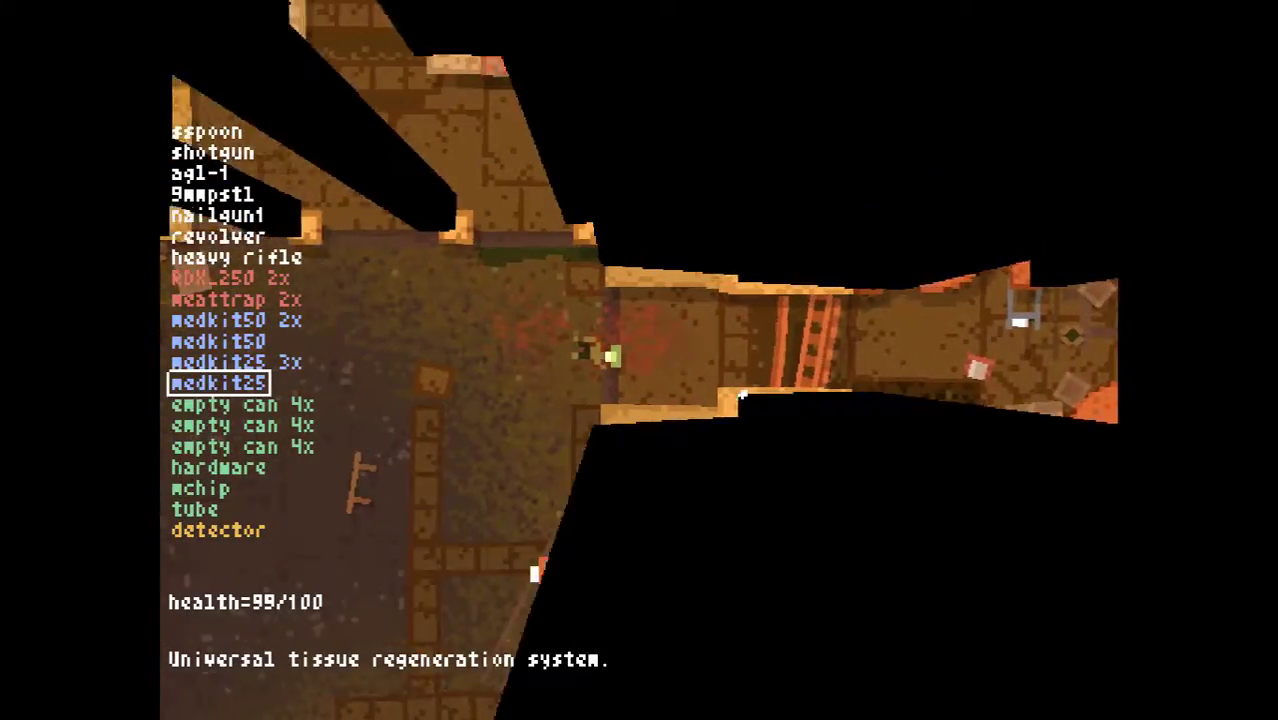
scroll(741, 395, "up", 12)
key("w")
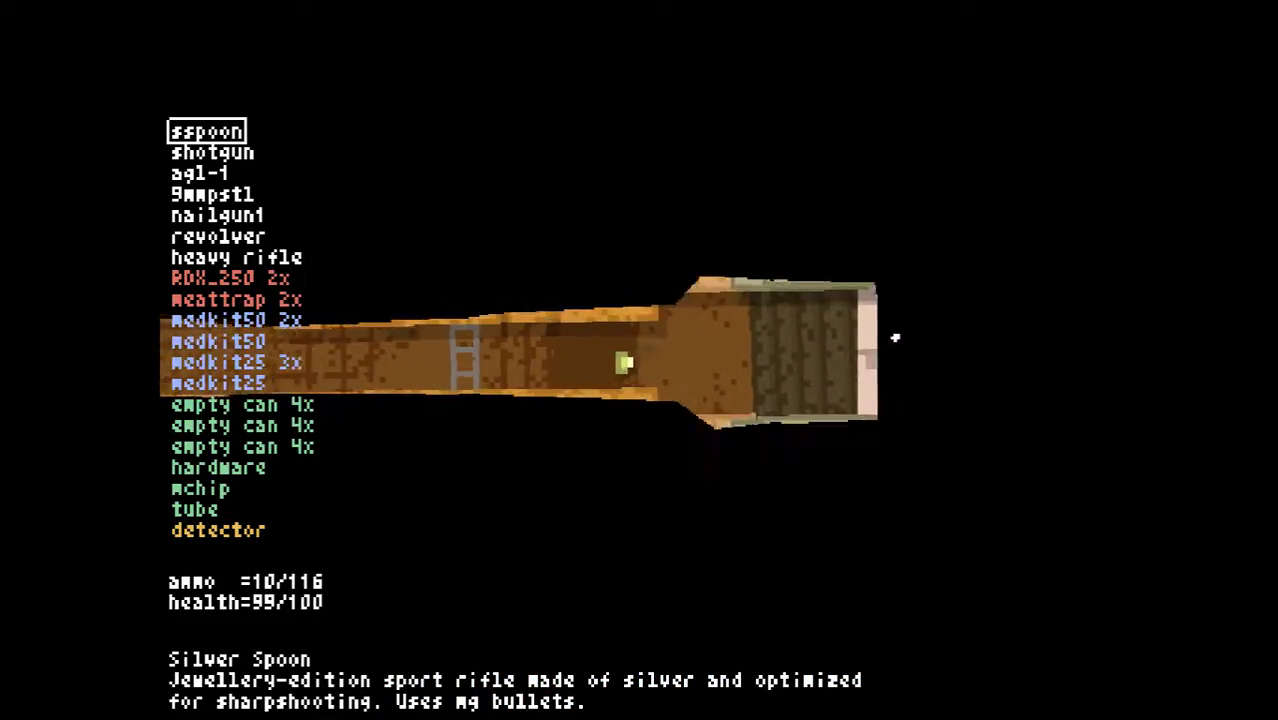
key("w")
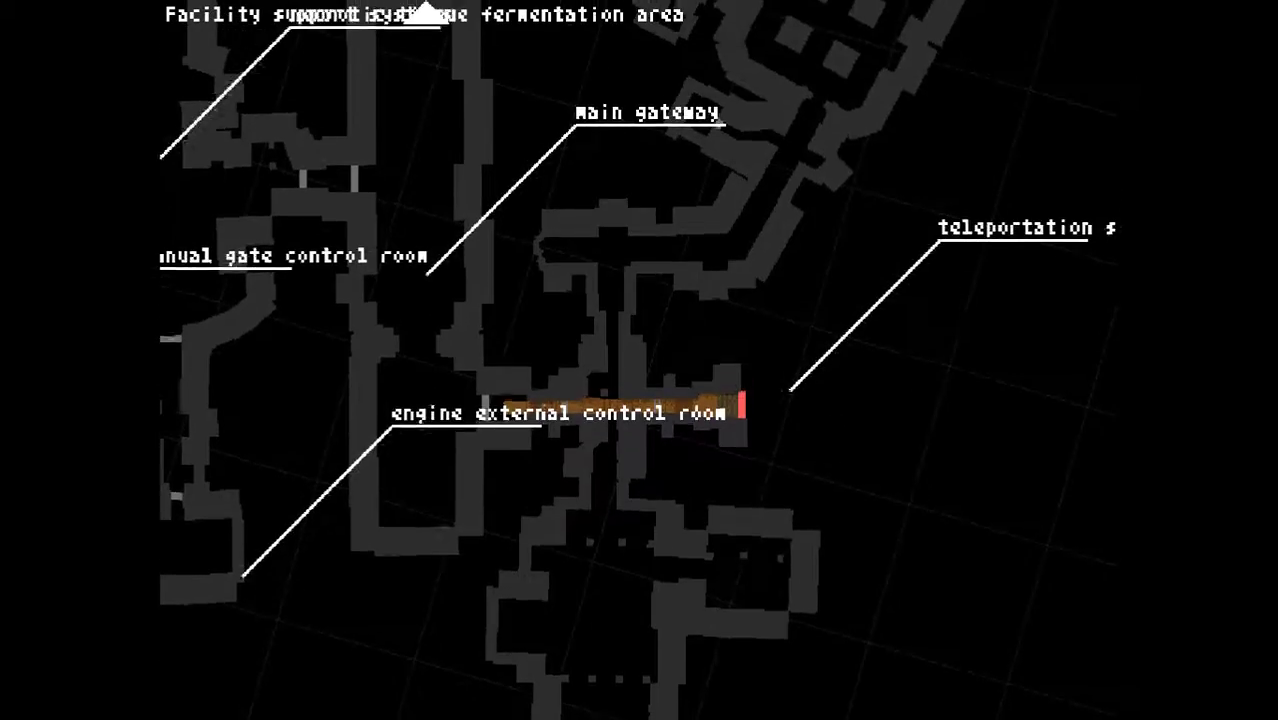
Close the facility map and walk through the connecting rooms into the overgrown stone chamber
key("Tab")
key("d")
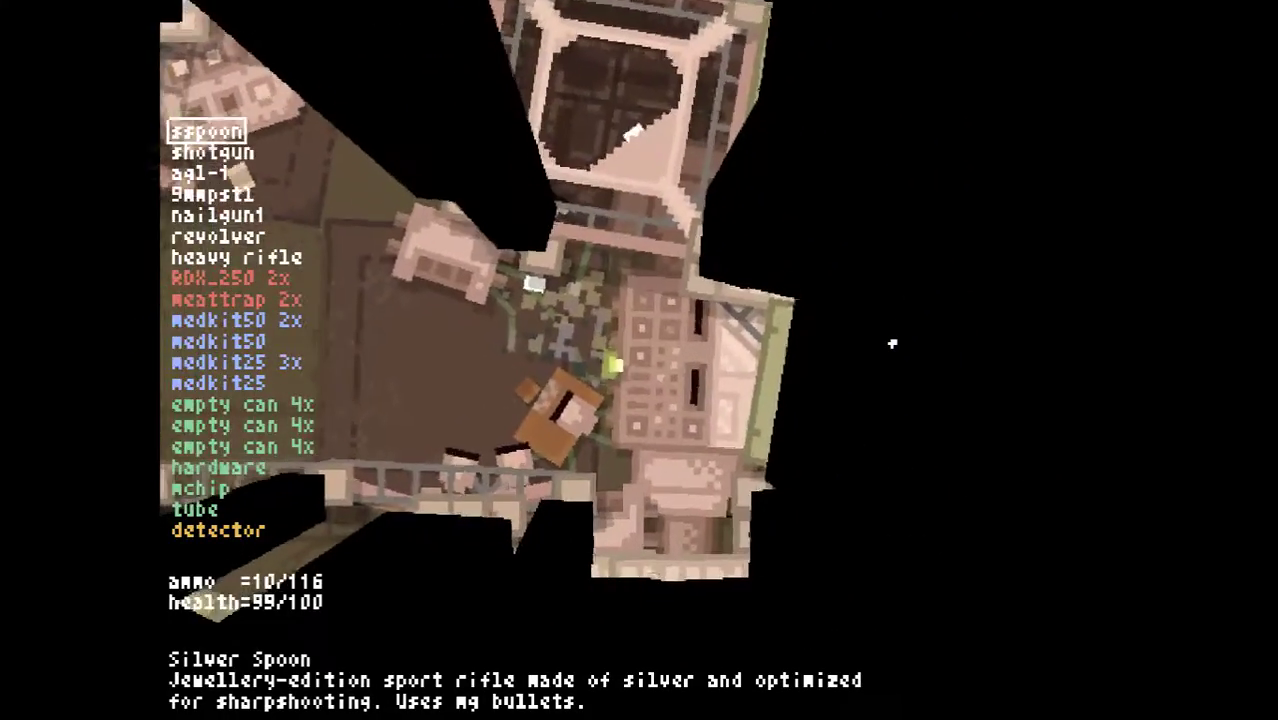
key("w")
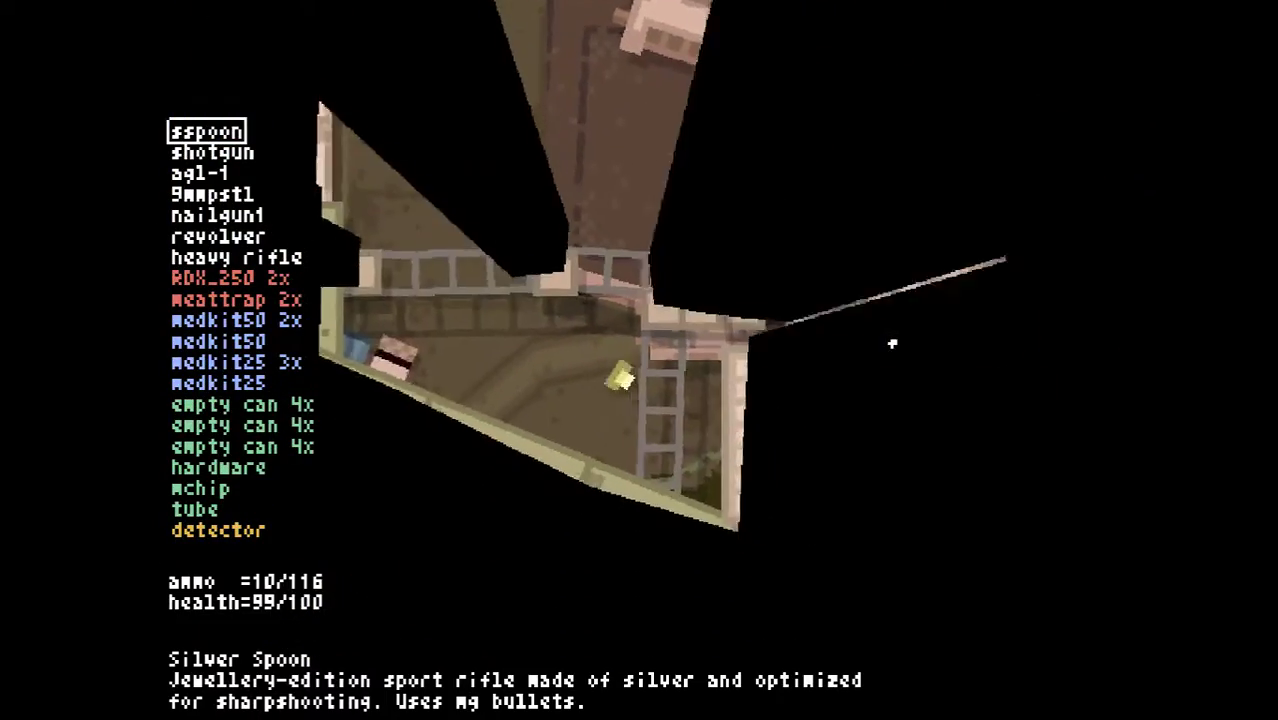
key("d")
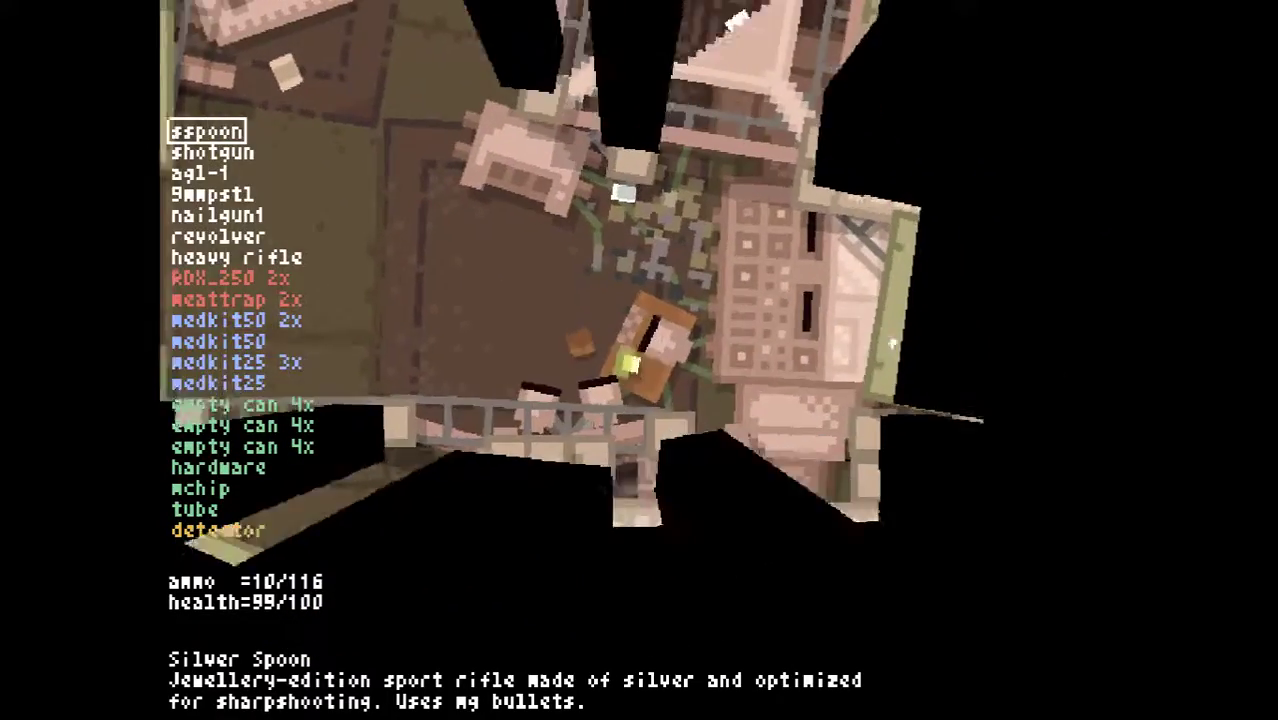
key("a")
key("w")
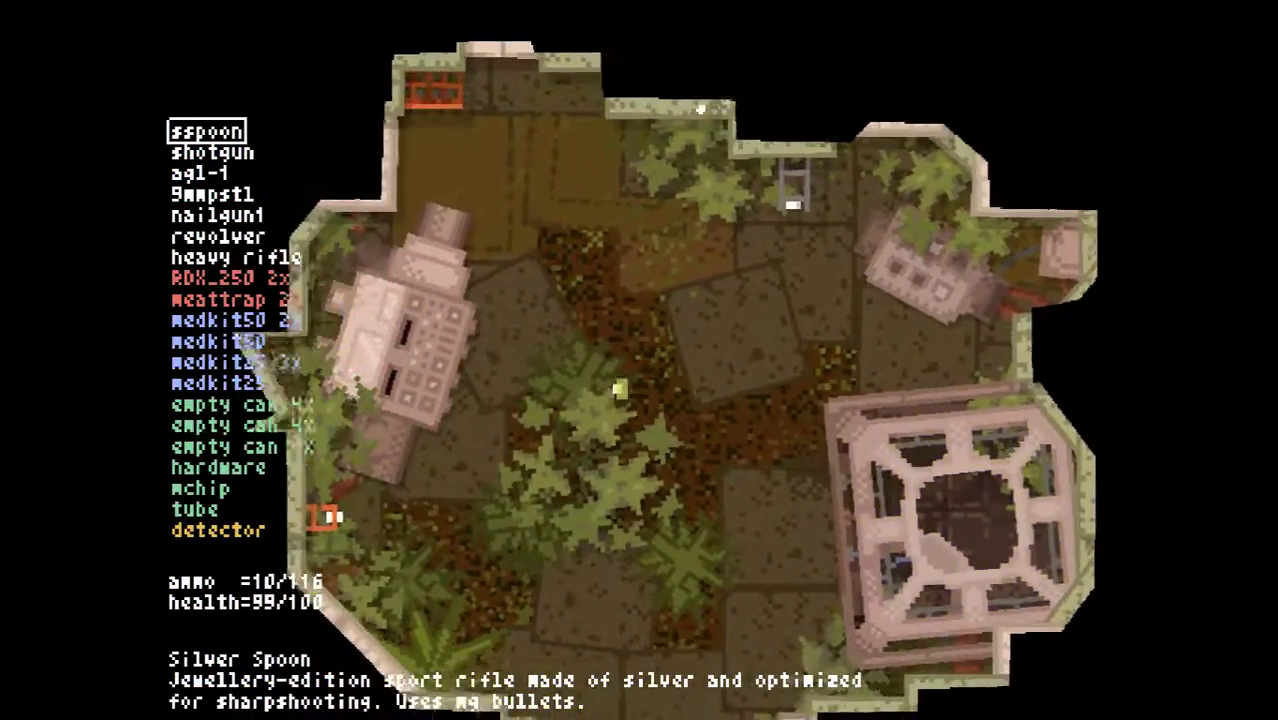
Walk up the long brick corridor to the junction, then back away from the enemies
key("w")
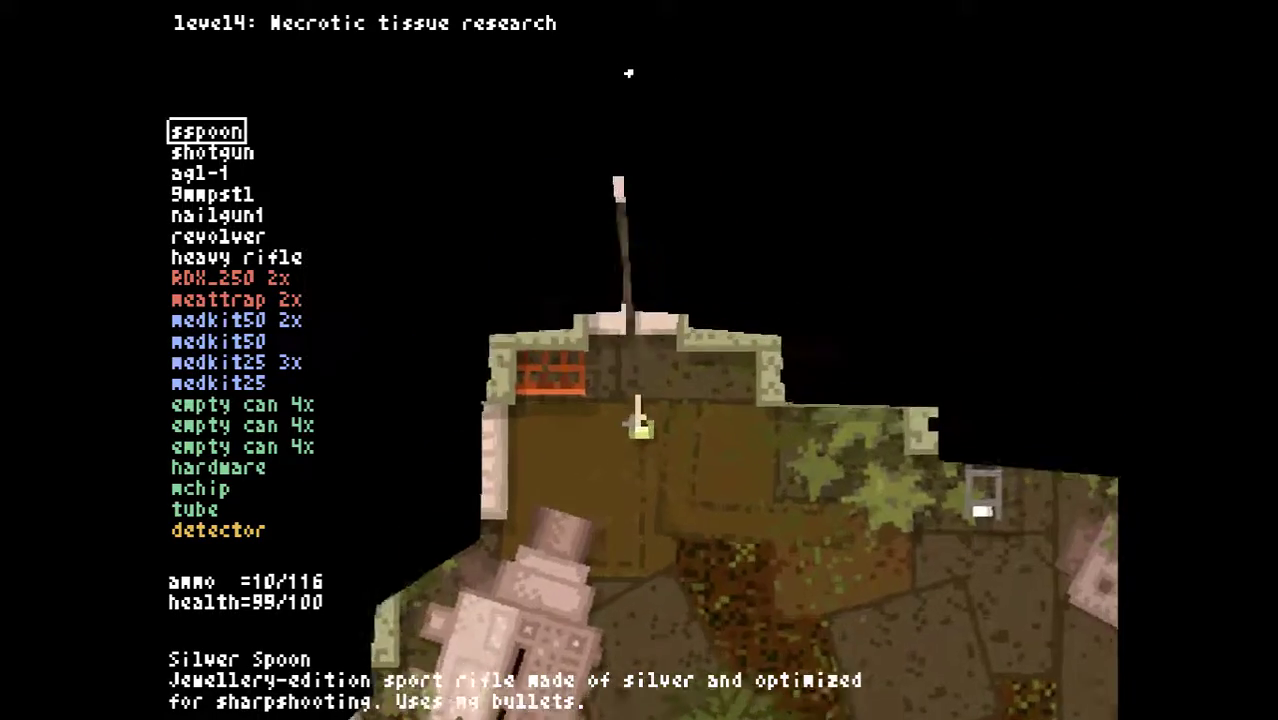
key("w")
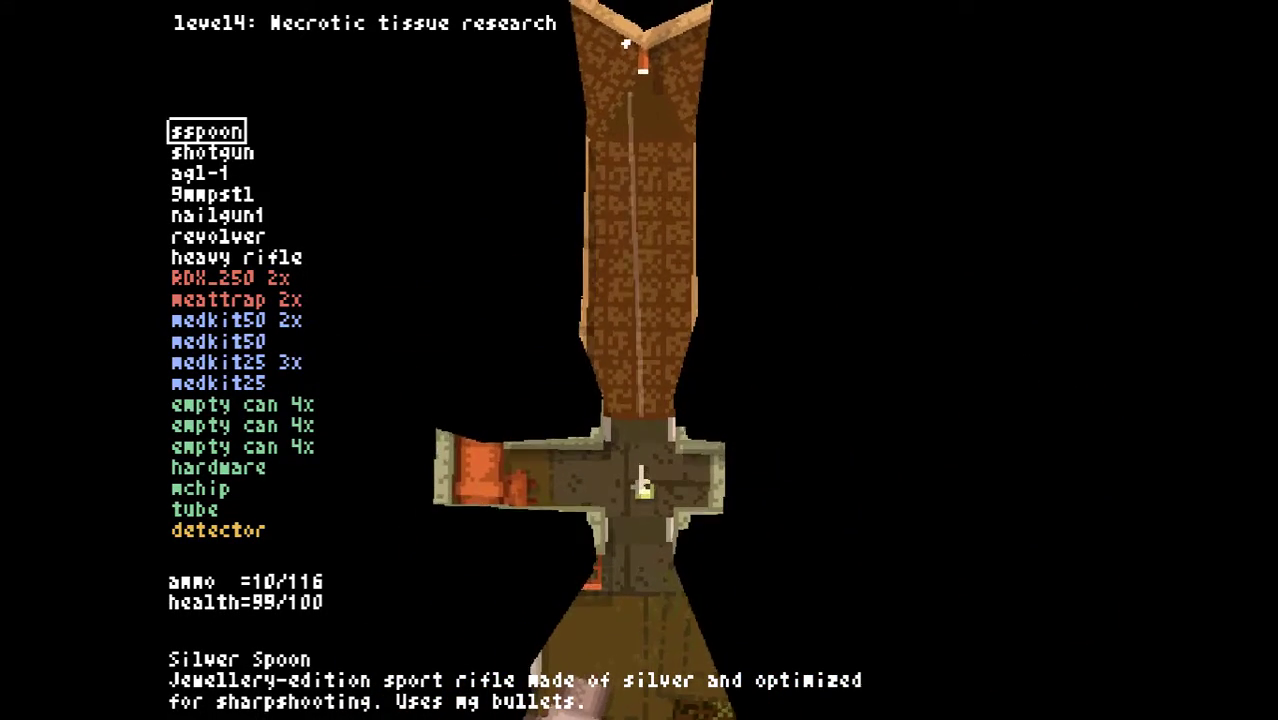
key("w")
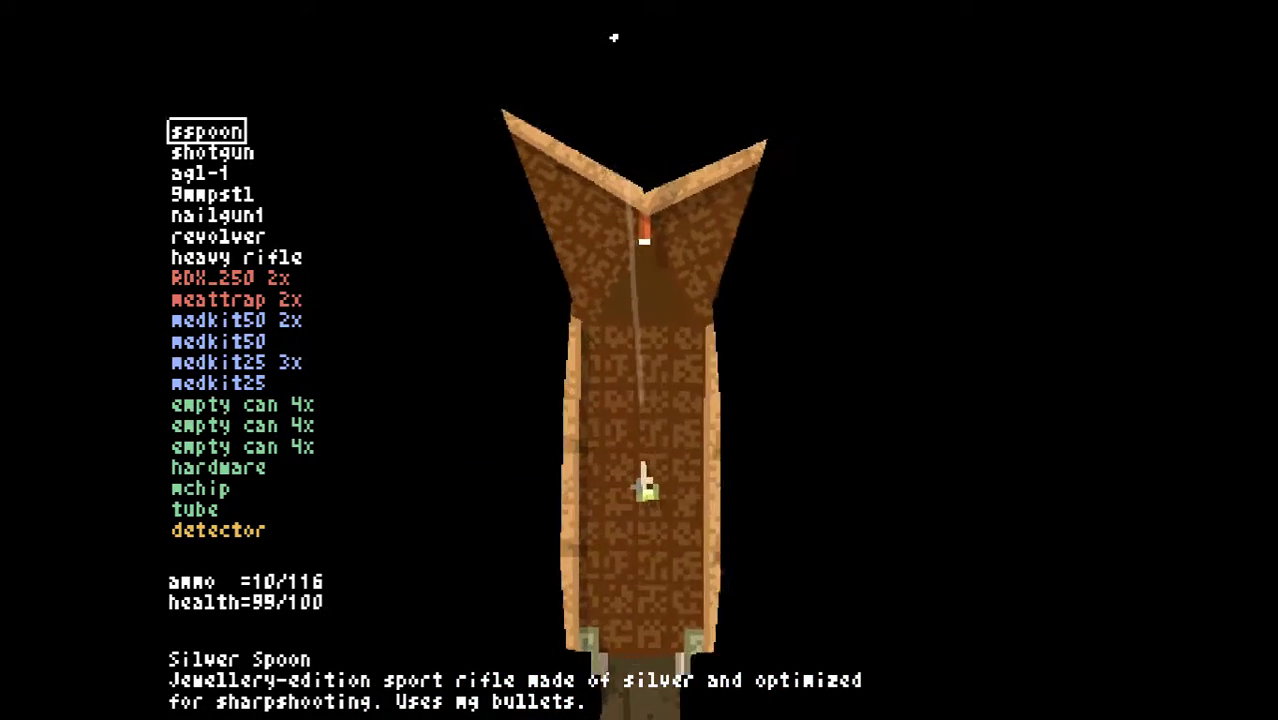
key("w")
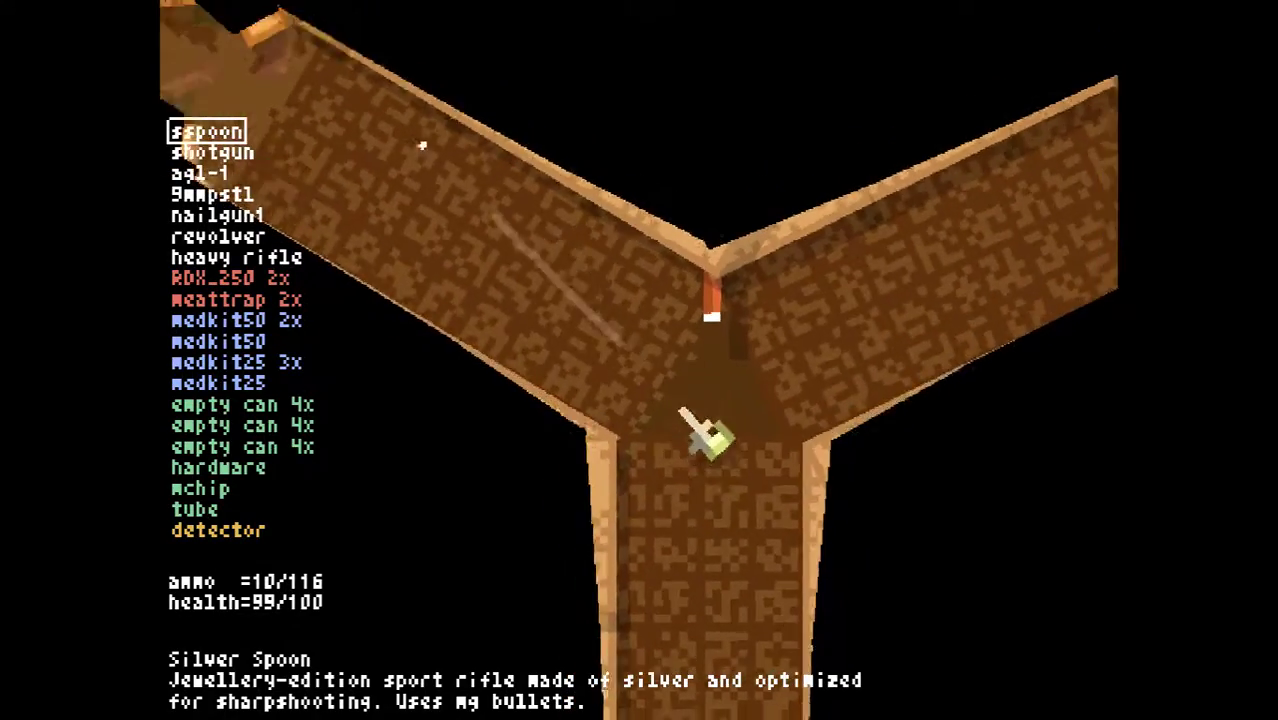
key("s")
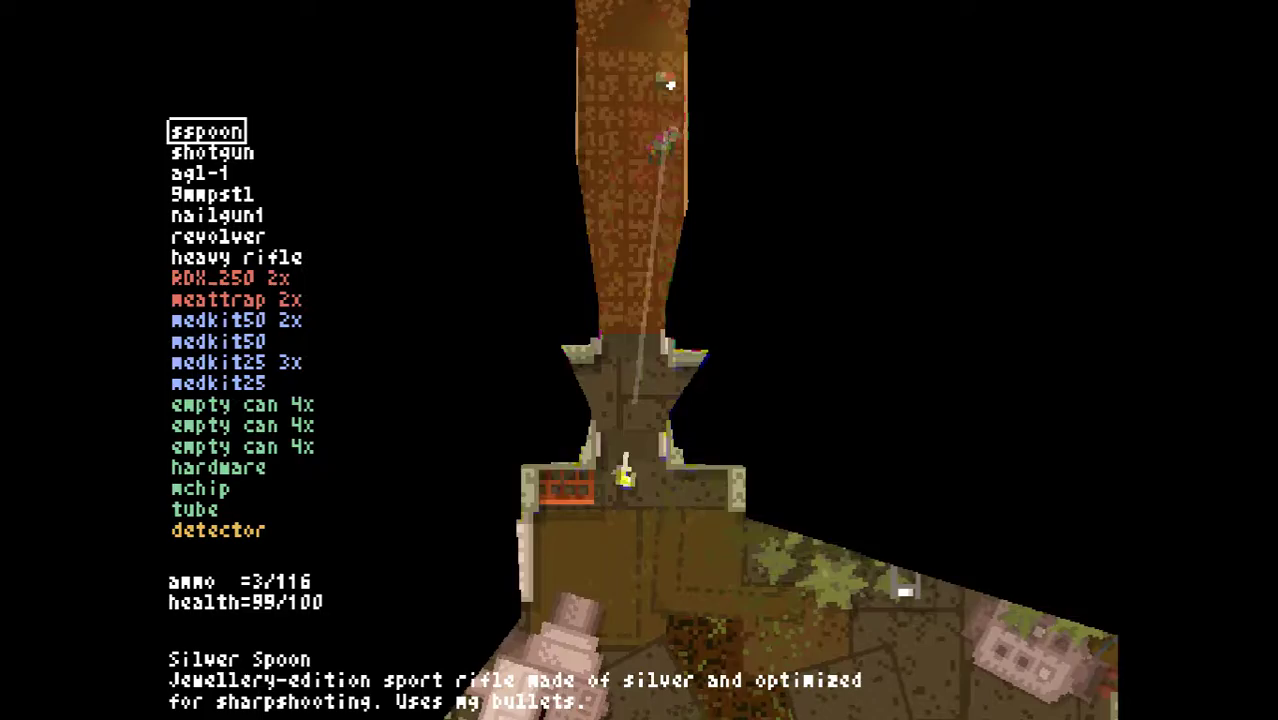
key("s")
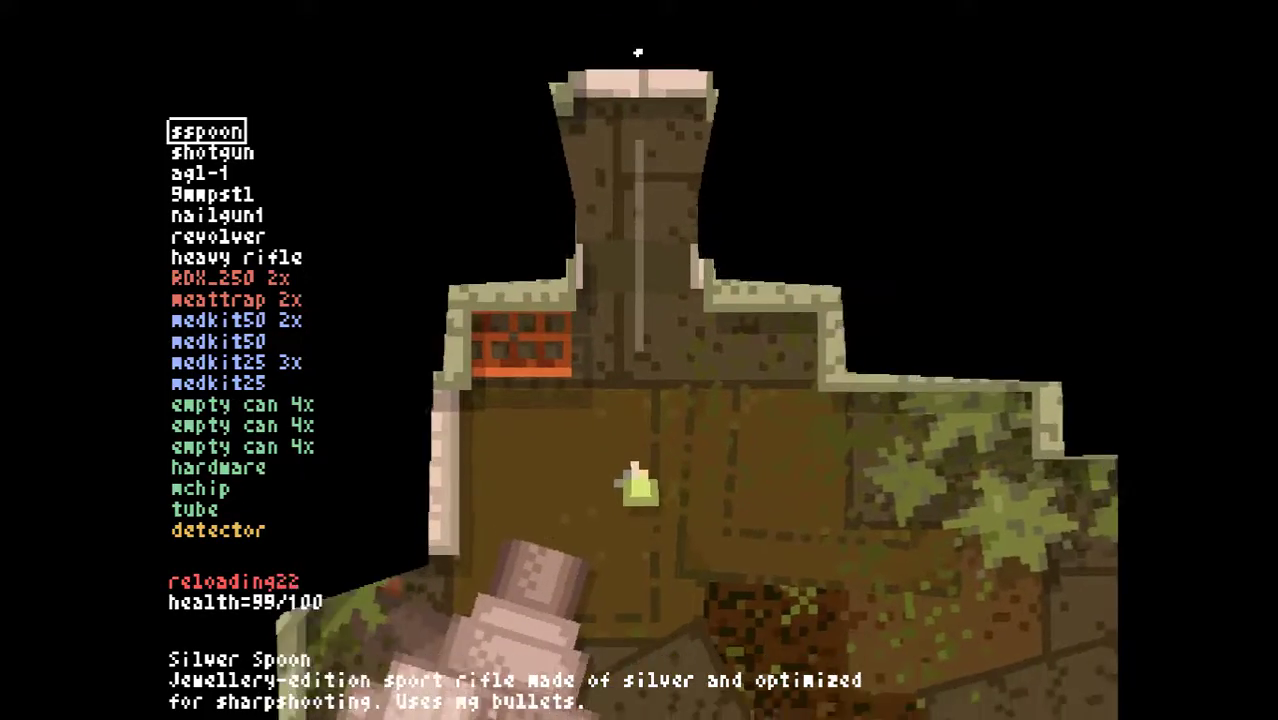
key("s")
Shoot the enemies coming up the corridor with the Silver Spoon and reload
left_click(646, 46)
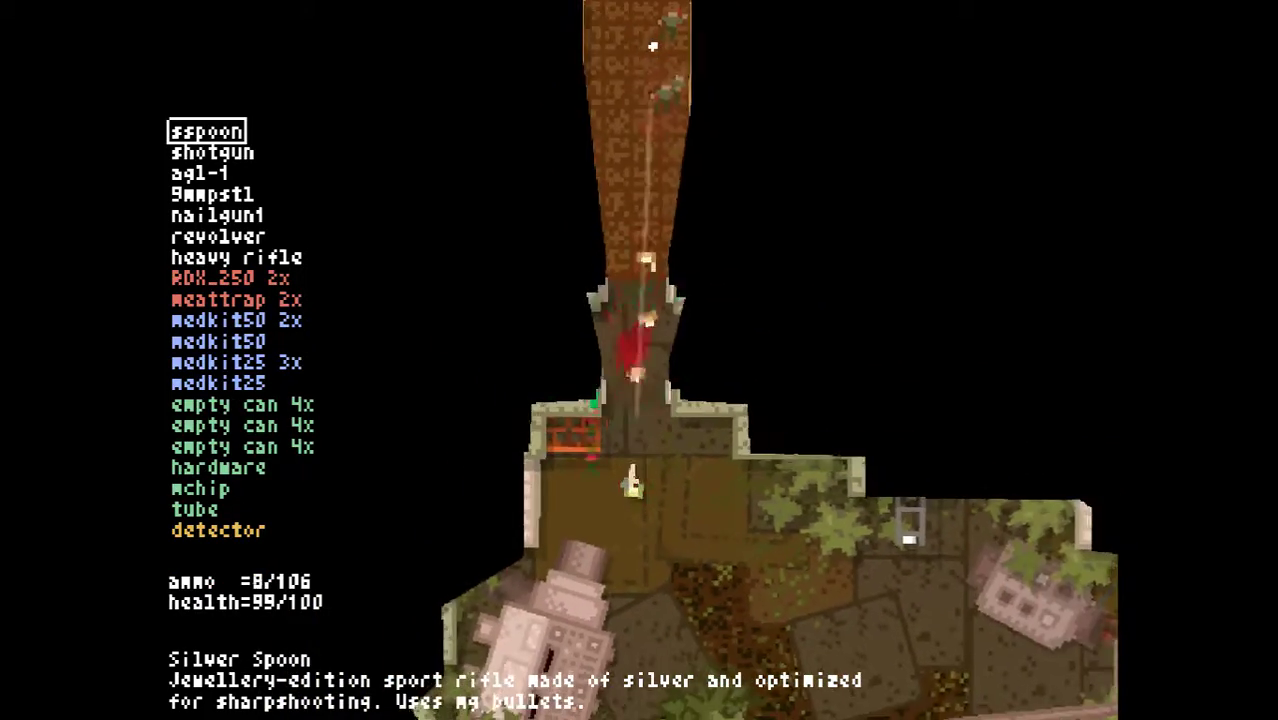
left_click(646, 45)
key("s")
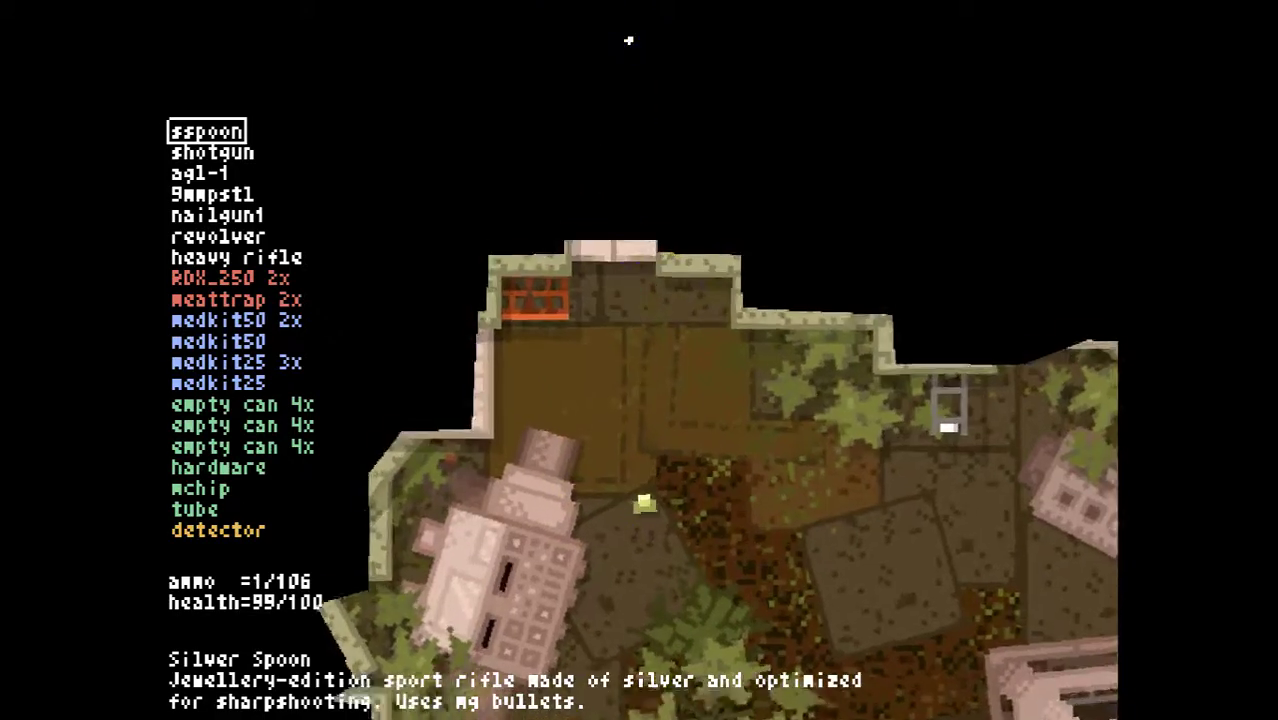
key("r")
Advance to the junction and eat canned meat, raising health to 109
key("w")
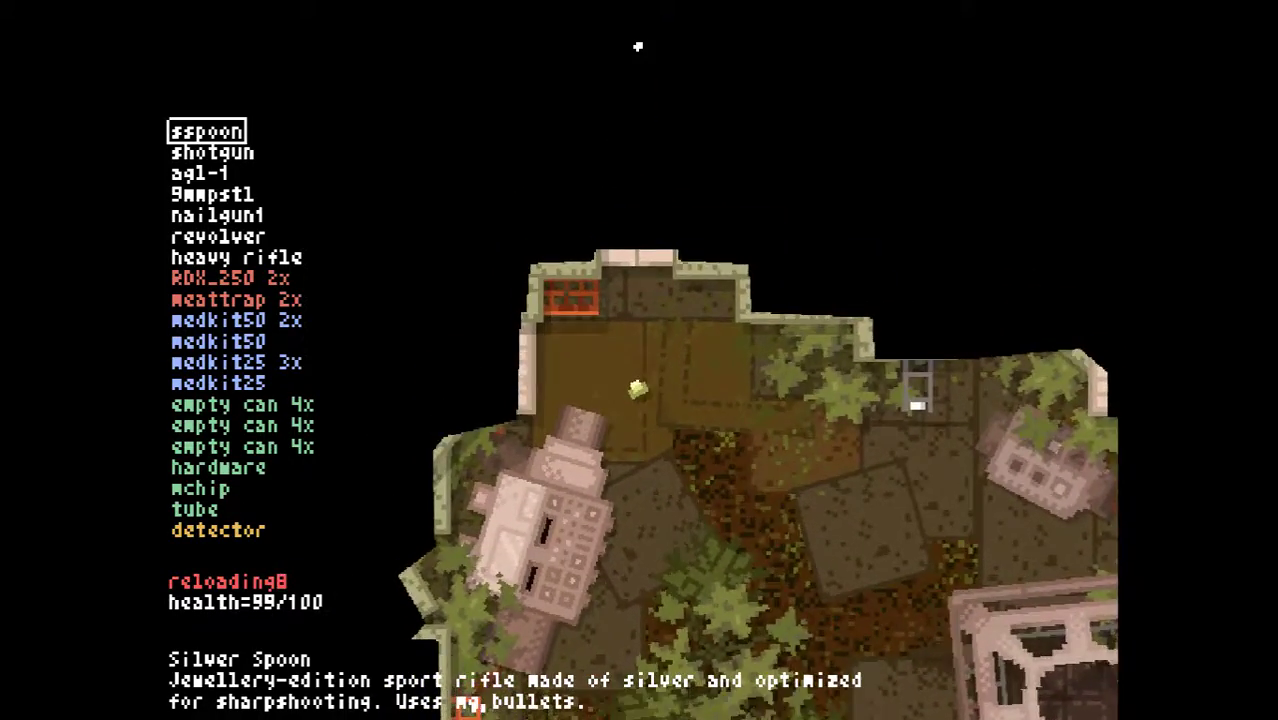
key("w")
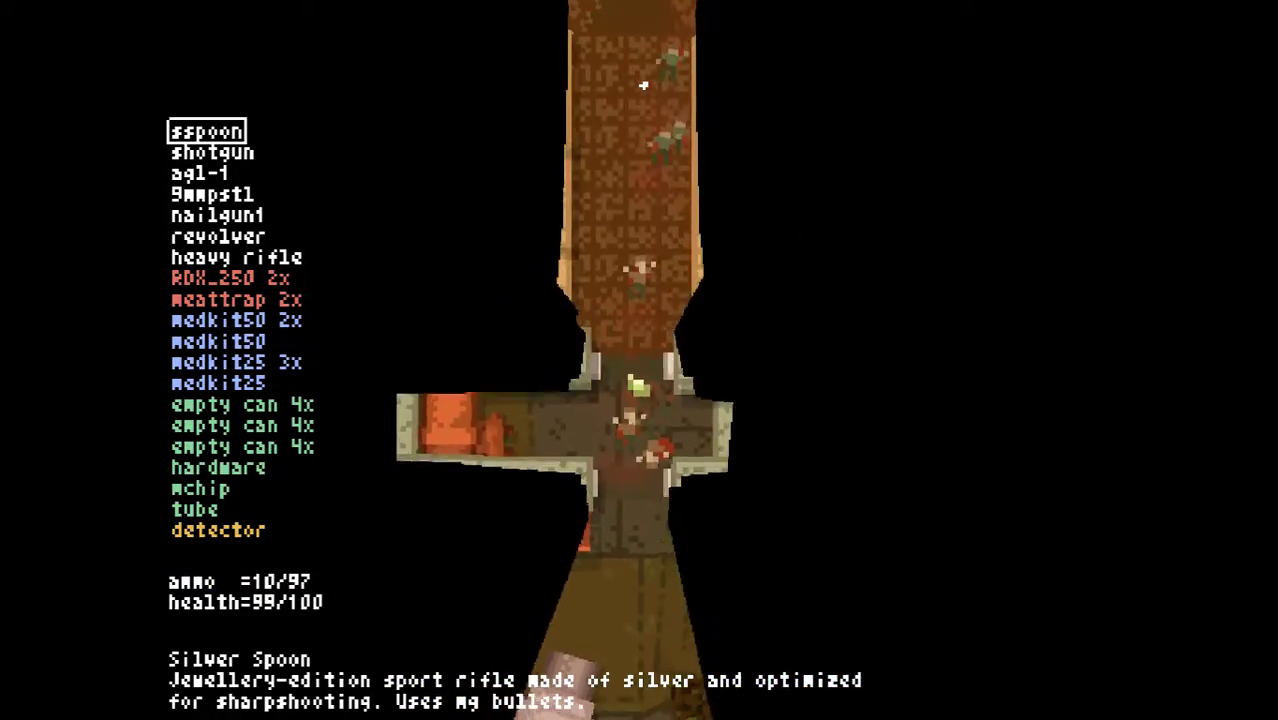
key("w")
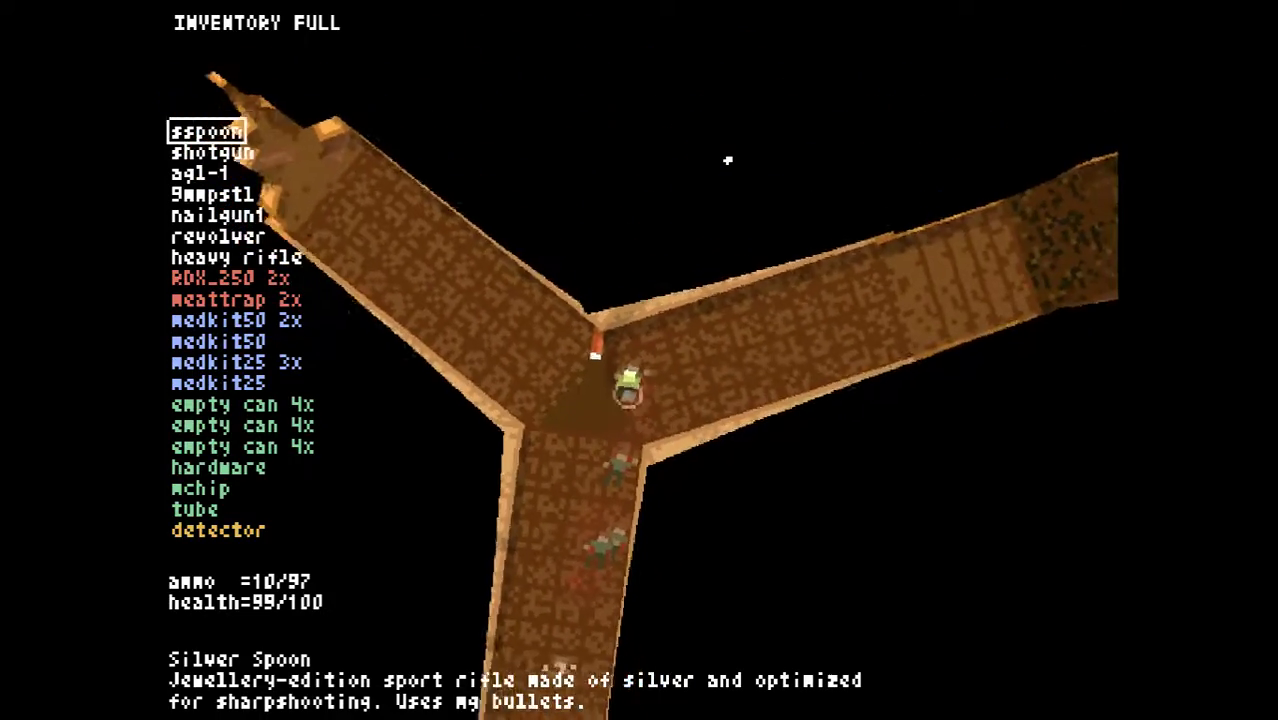
scroll(727, 160, "up", 2)
key("w")
scroll(727, 160, "down", 1)
scroll(727, 160, "up", 1)
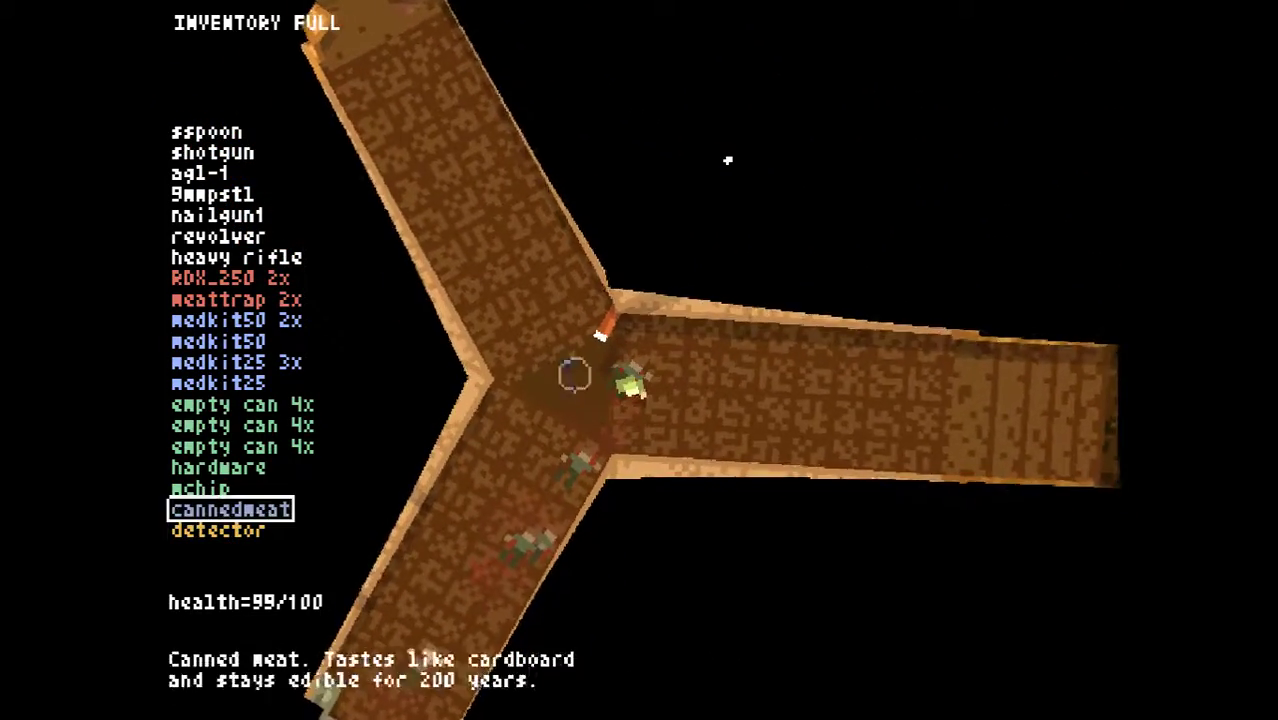
left_click(727, 160)
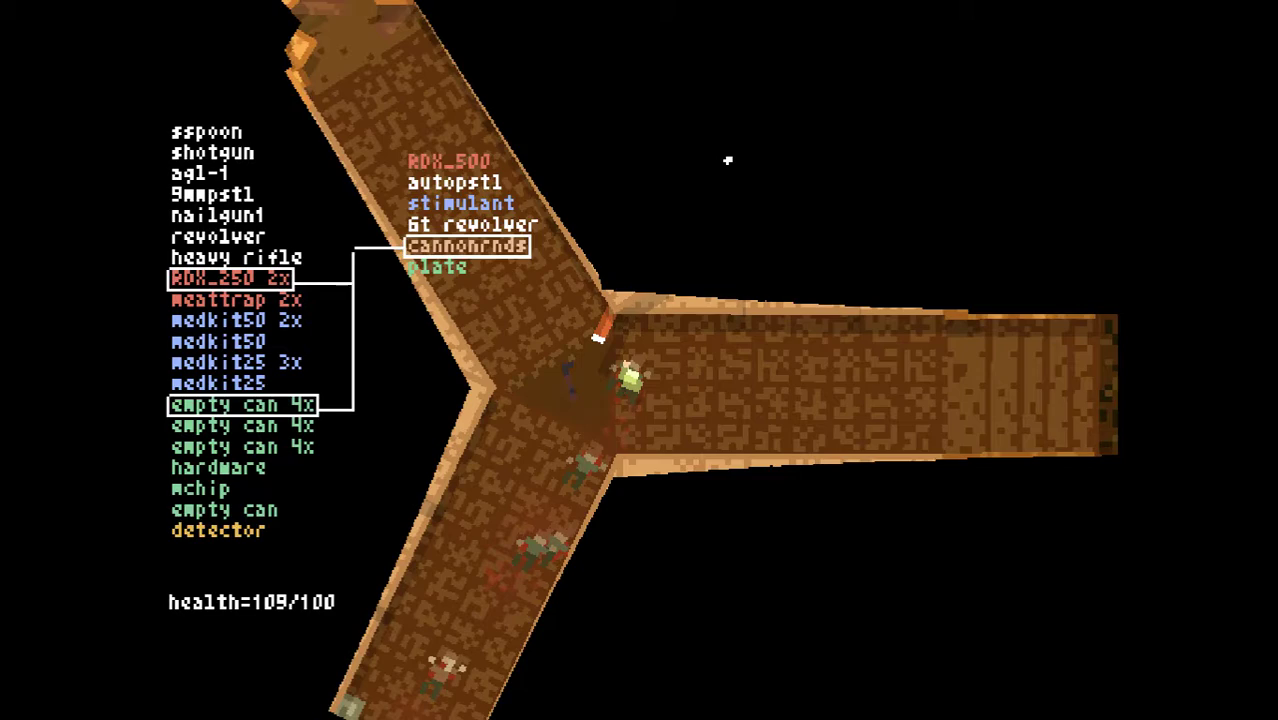
key("w")
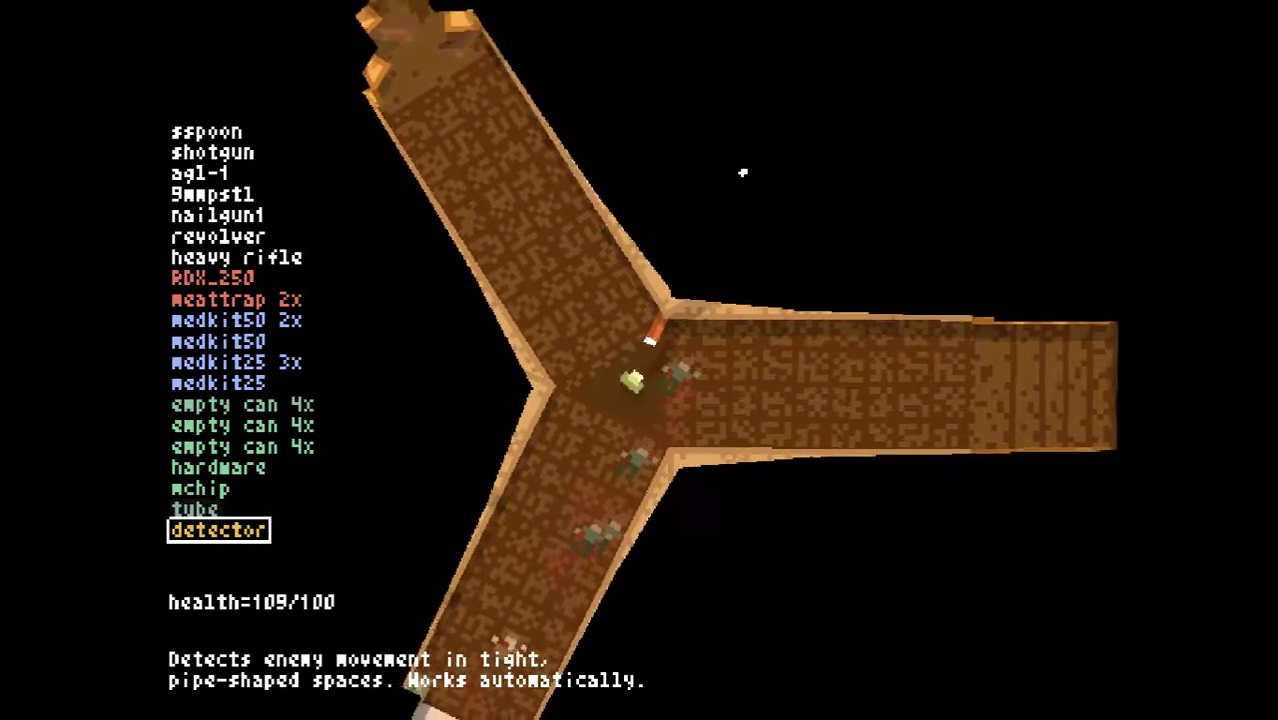
scroll(1080, 385, "down", 1)
Move along the corridor through the crossing to the three-way junction
key("w")
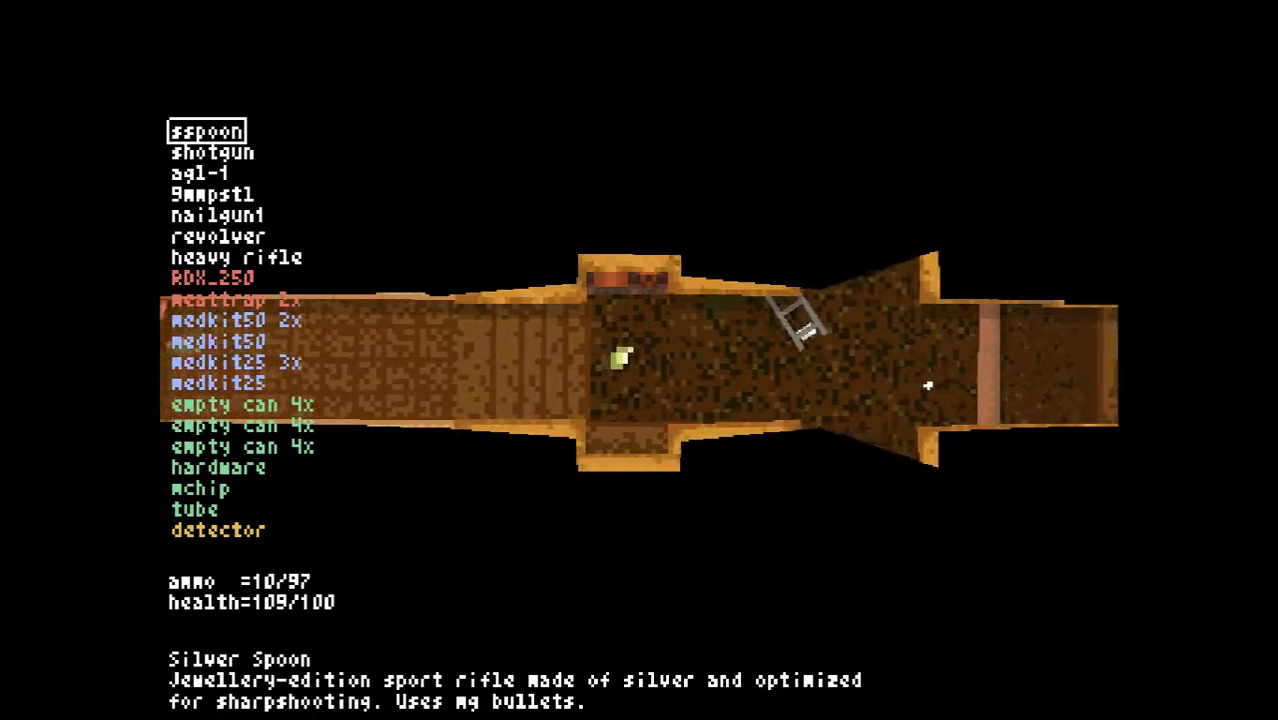
key("w")
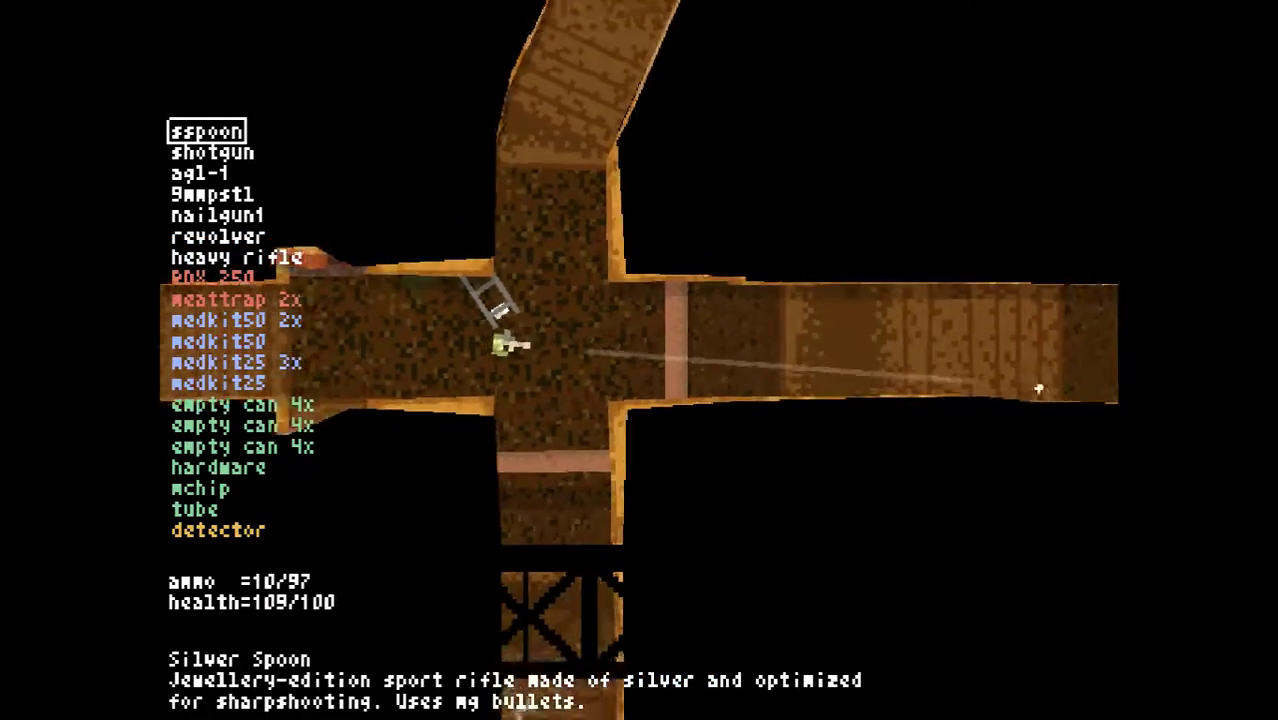
key("w")
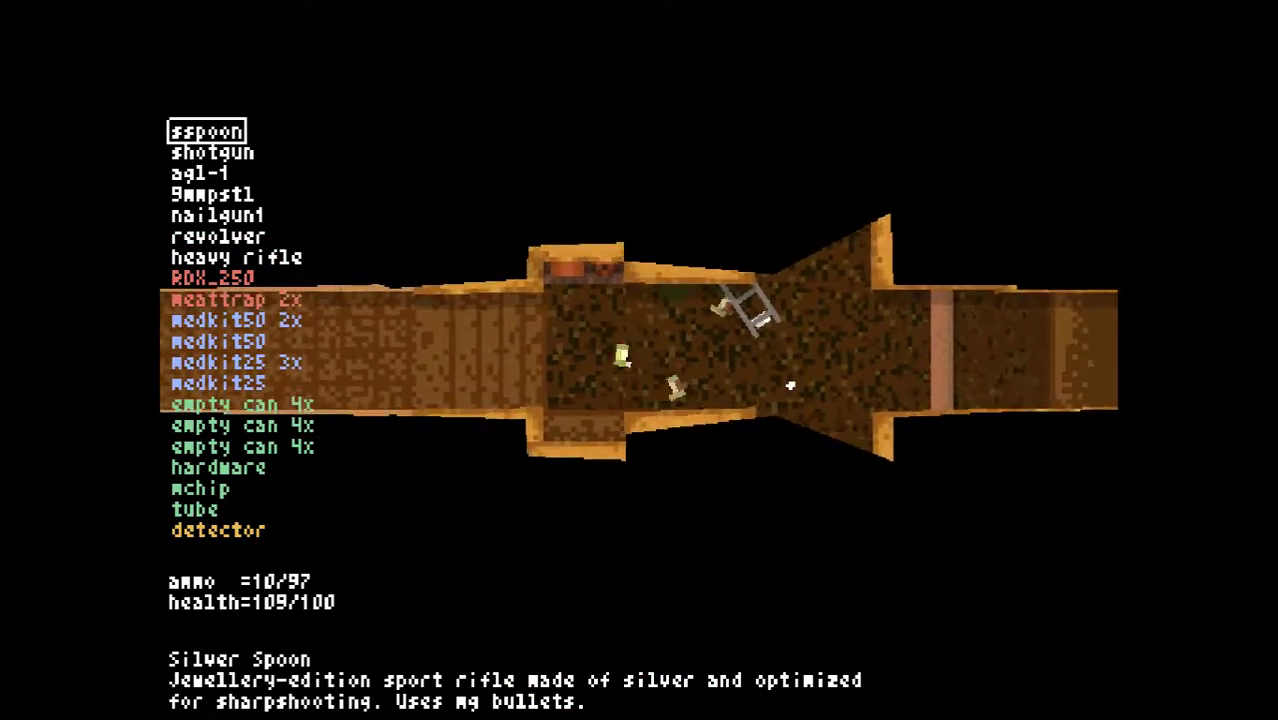
key("w")
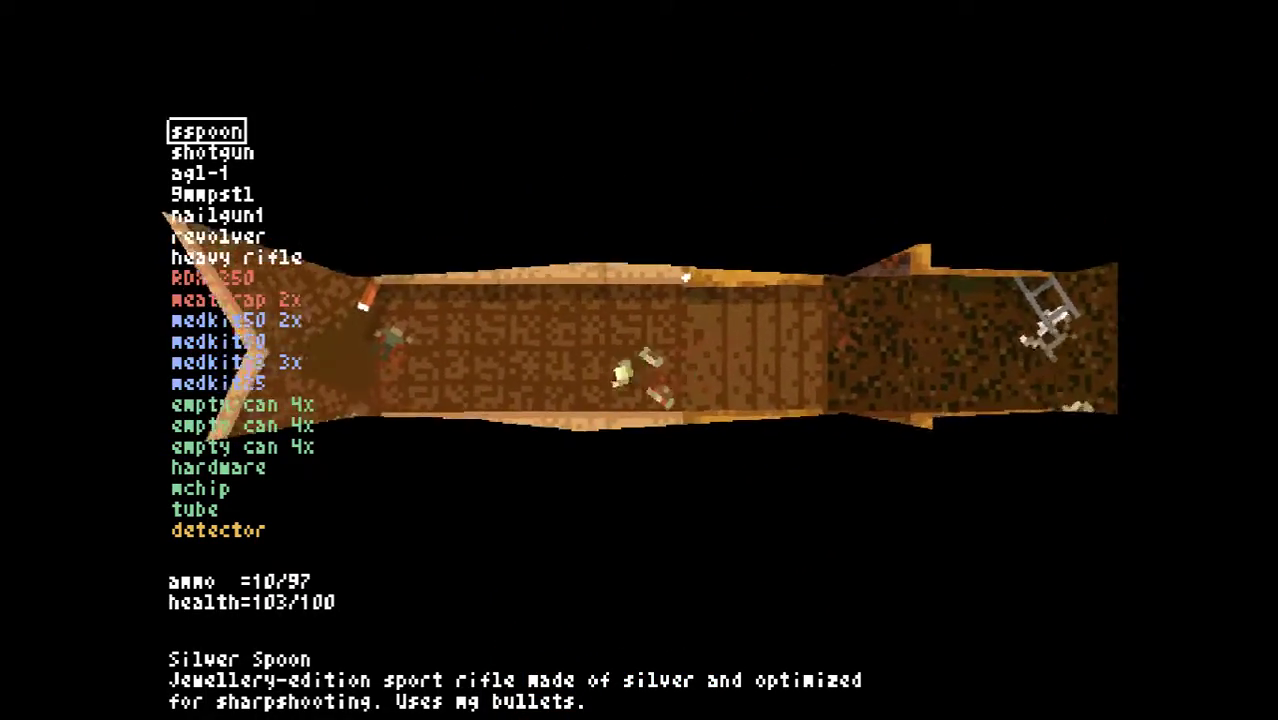
key("w")
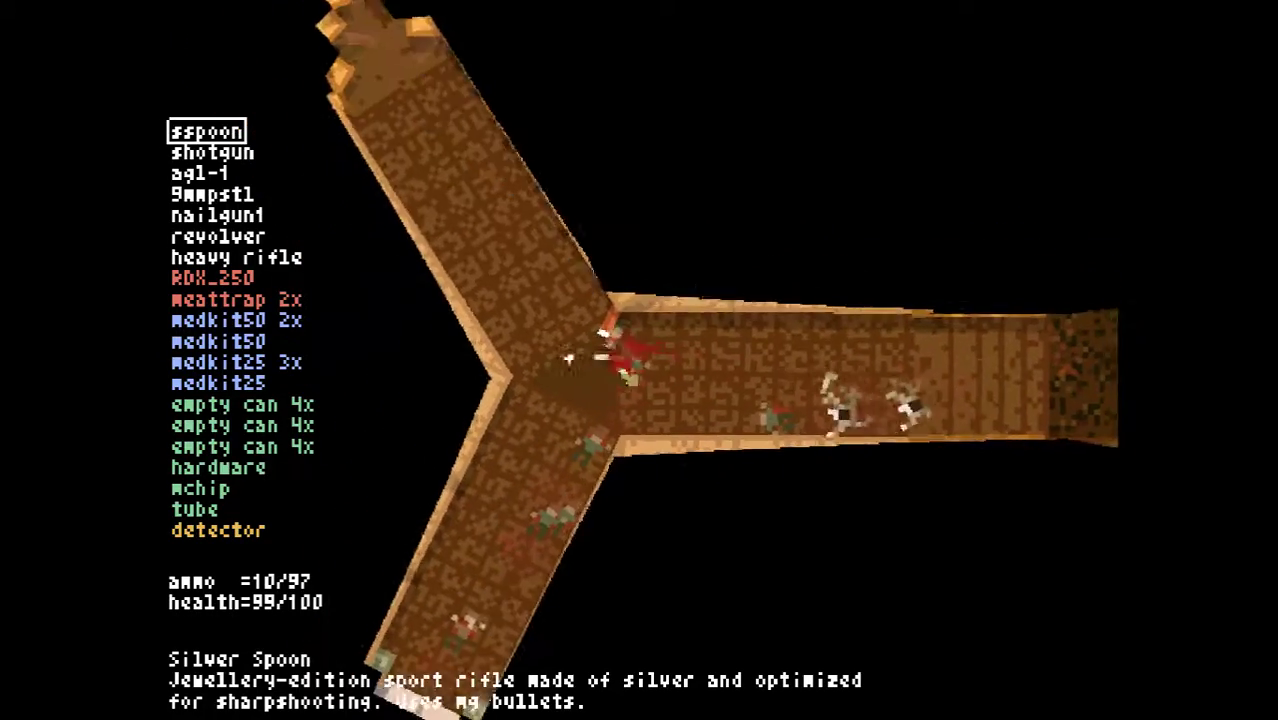
key("w")
scroll(682, 193, "down", 1)
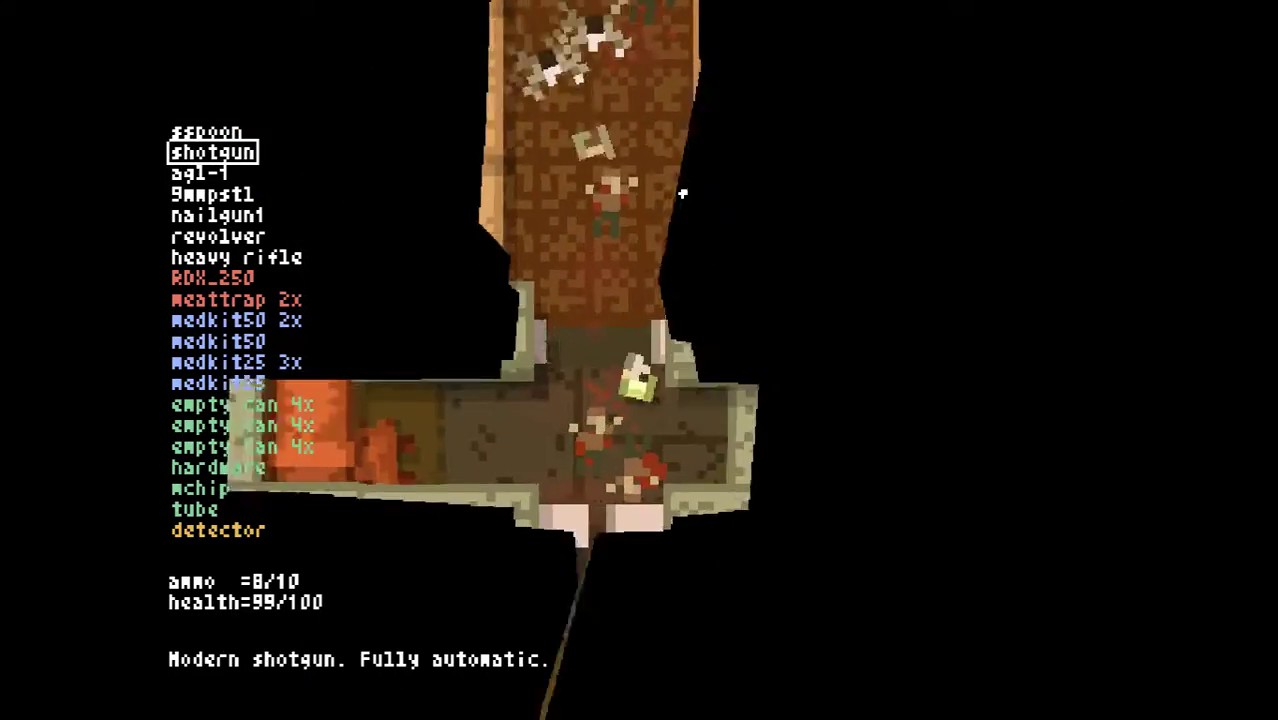
Clear the corridor zombies with five shotgun shots, reload, and bring up the level map
left_click(672, 186)
left_click(642, 168)
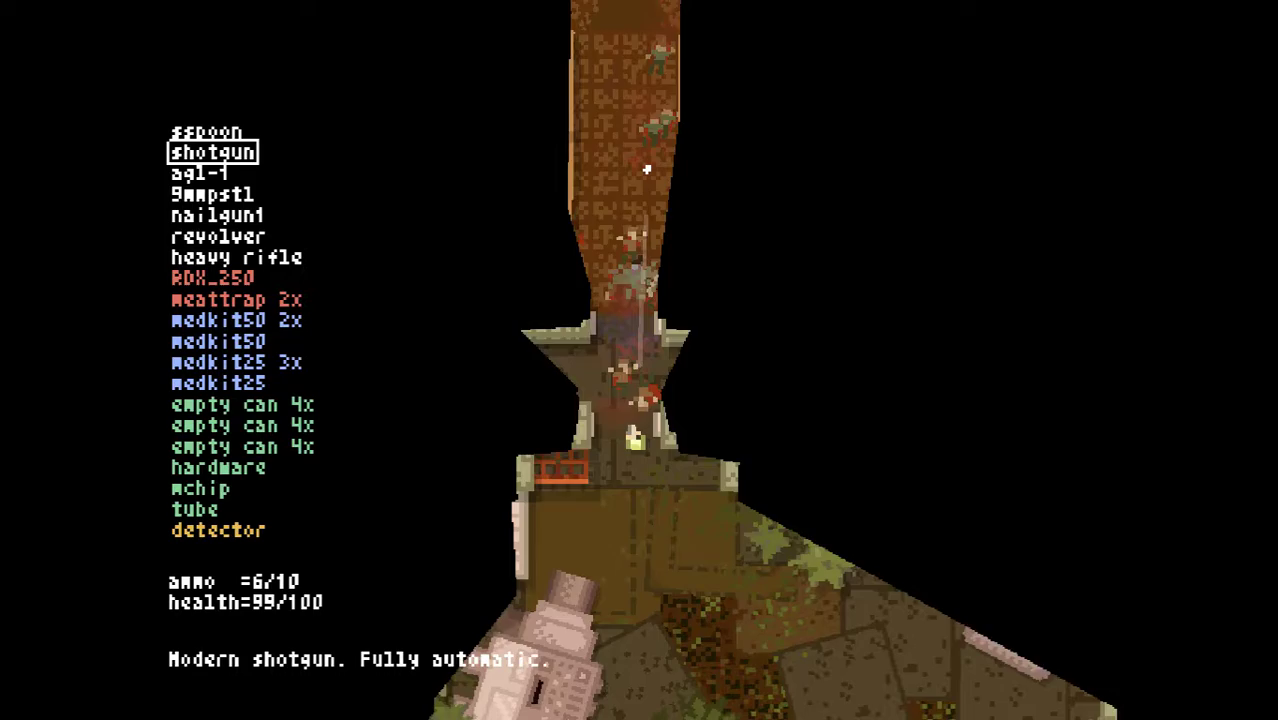
left_click(646, 170)
left_click(648, 172)
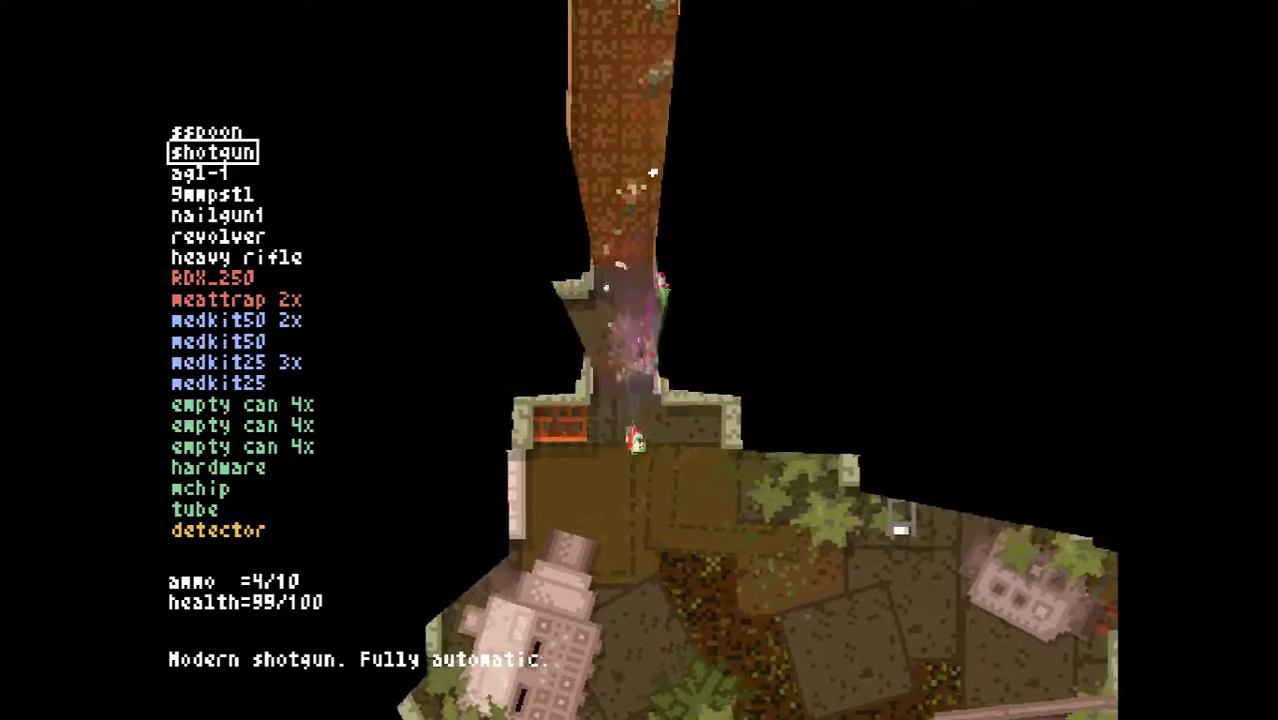
left_click(648, 172)
key("r")
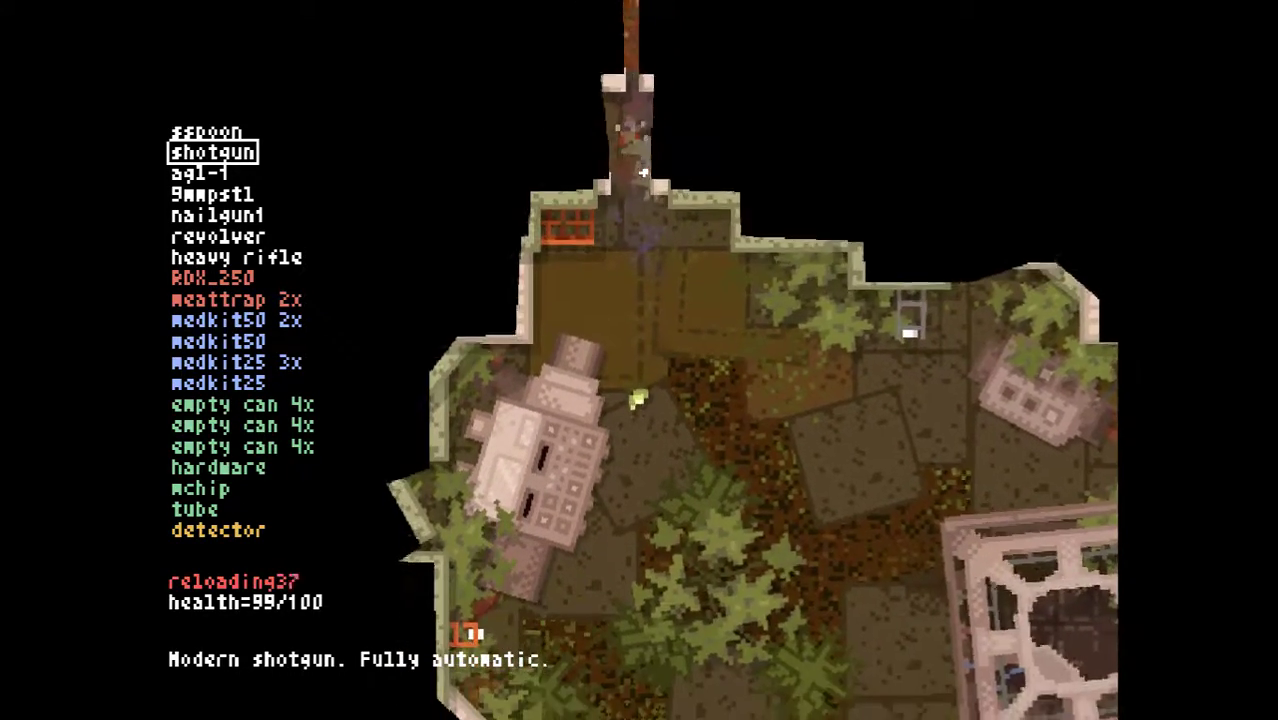
key("w")
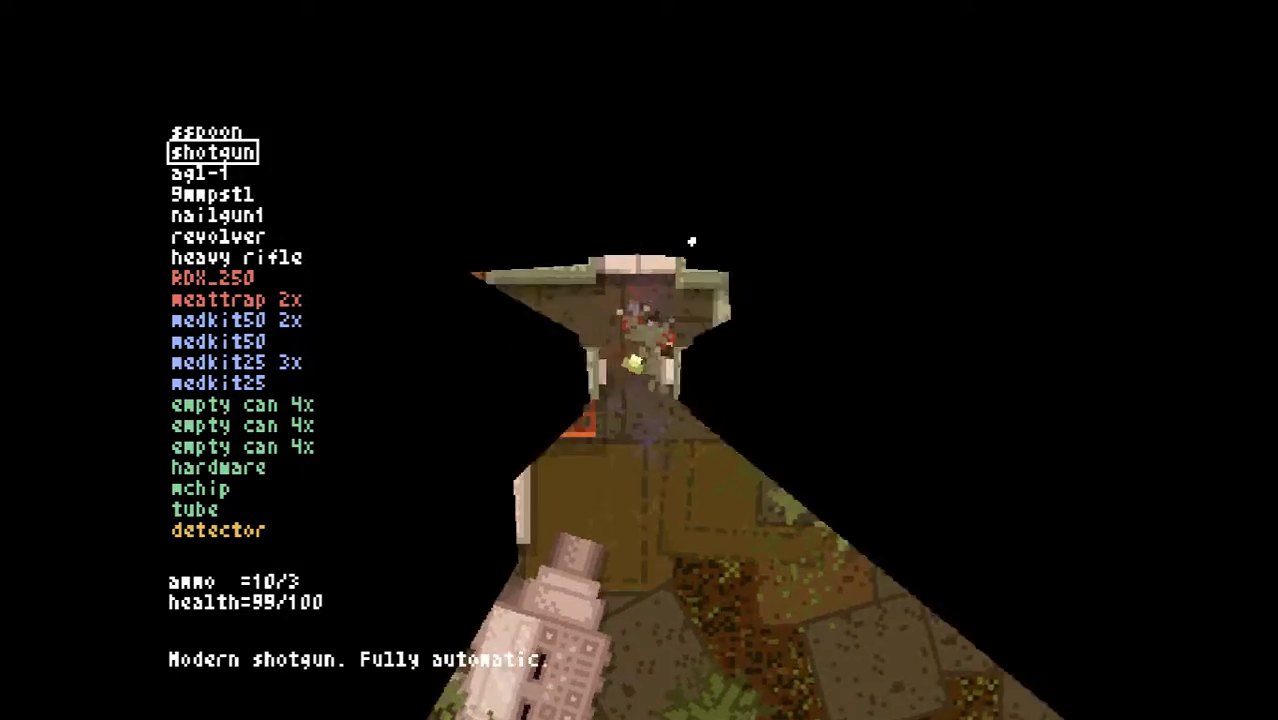
scroll(691, 241, "up", 1)
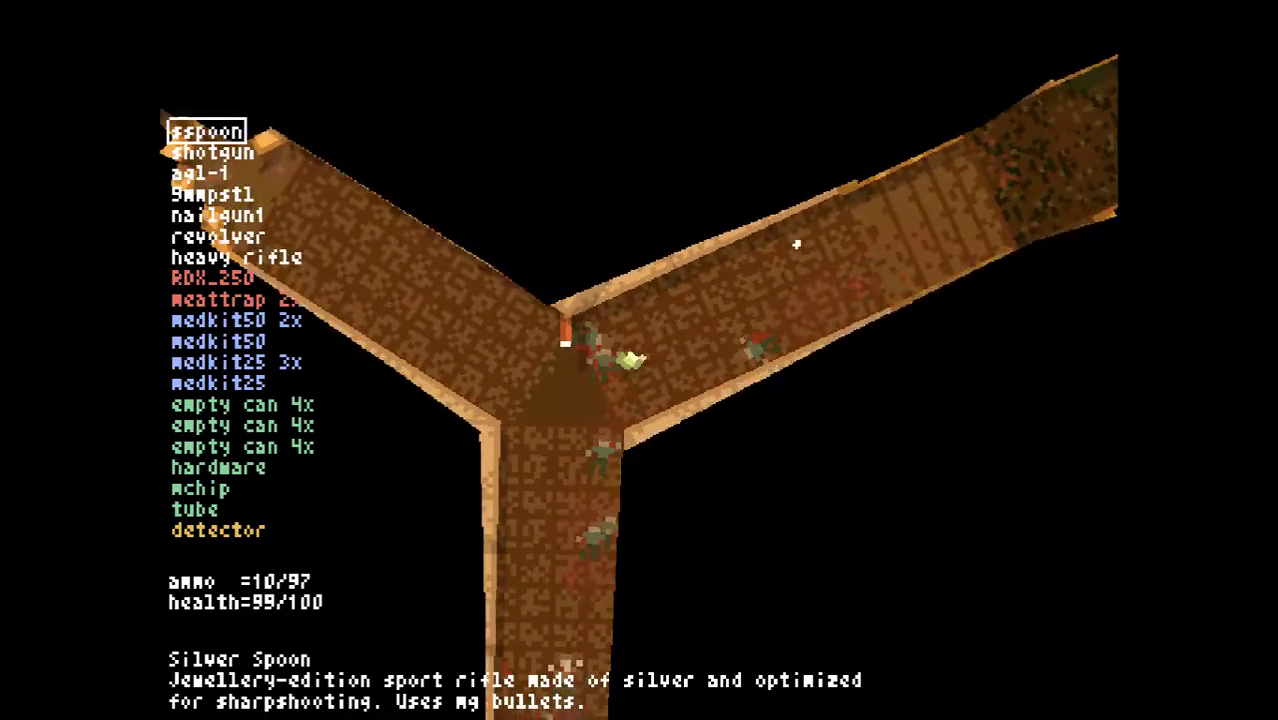
key("Tab")
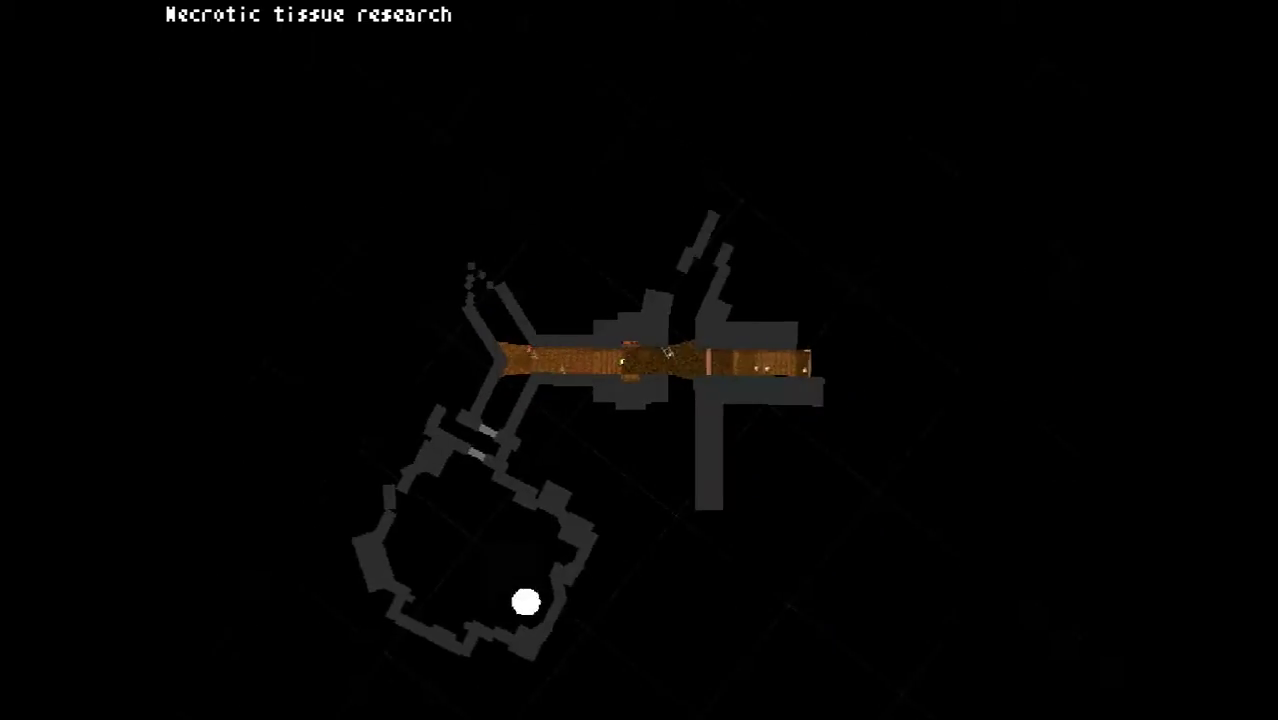
Close the map, down the corridor zombies with the Silver Spoon, and unload the 9mm pistol
key("w")
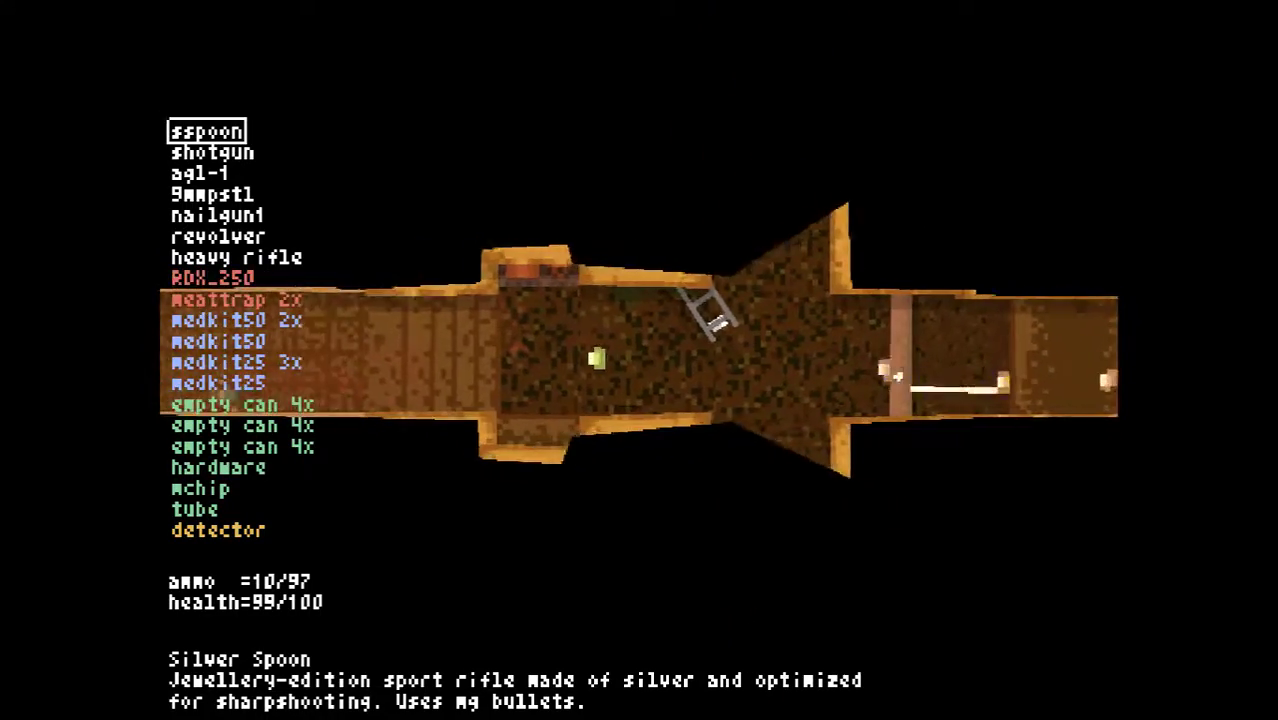
left_click(995, 367)
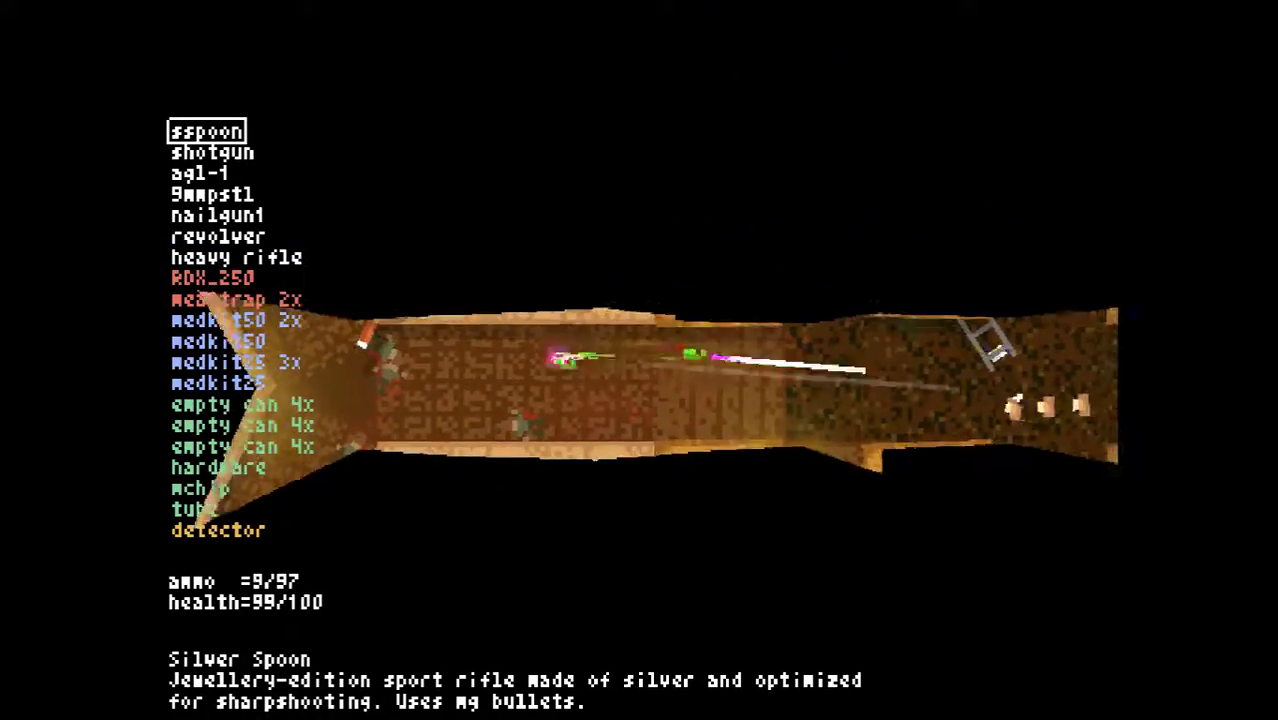
left_click(1035, 341)
left_click(1035, 341)
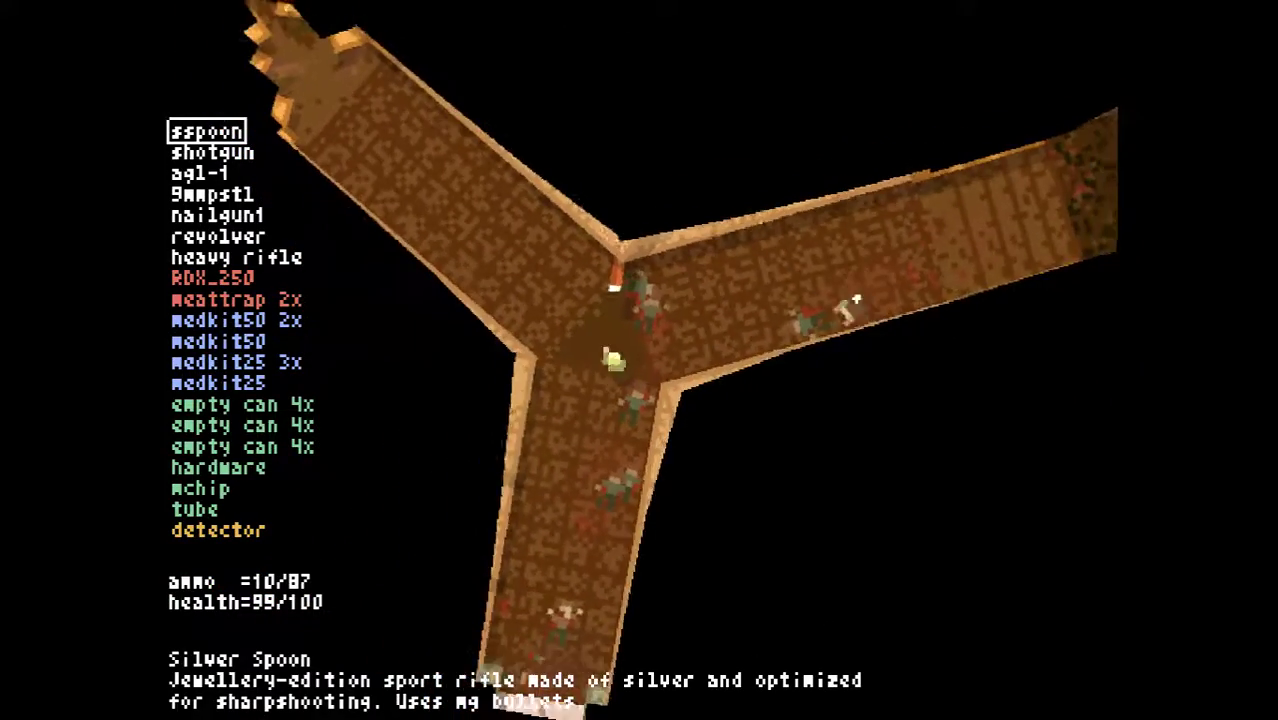
key("w")
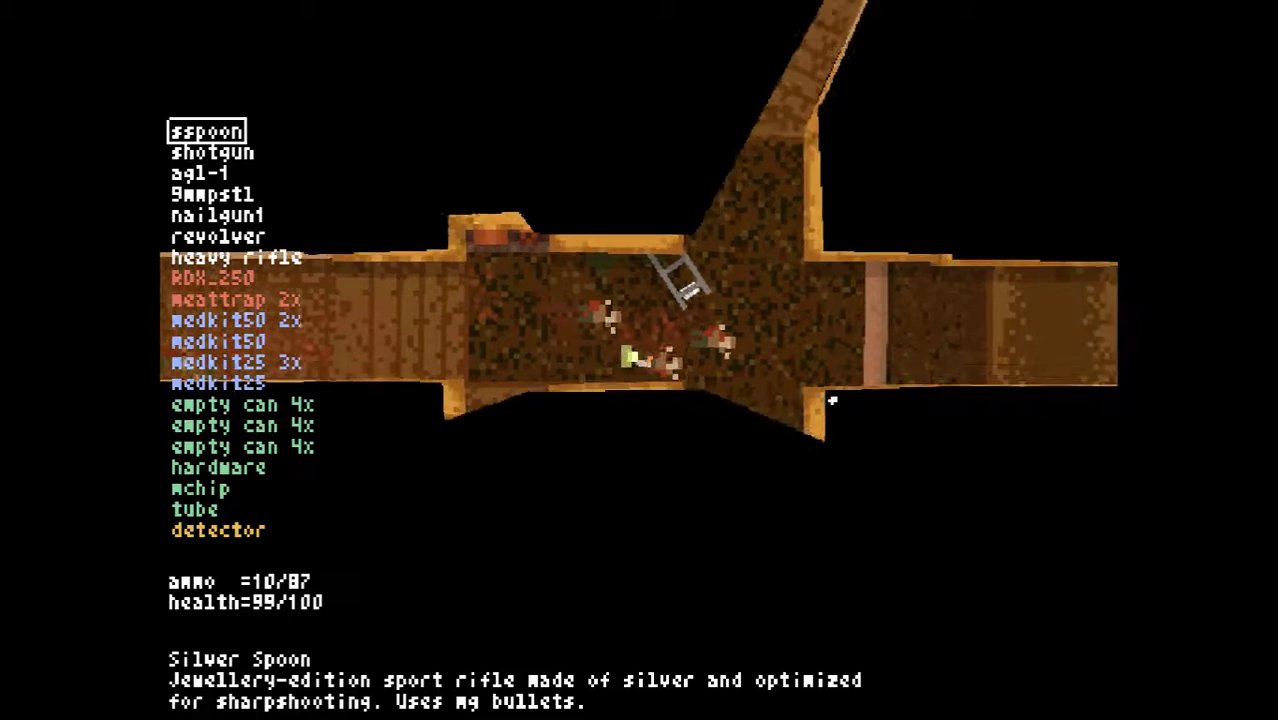
scroll(830, 398, "down", 1)
scroll(825, 392, "down", 1)
key("q")
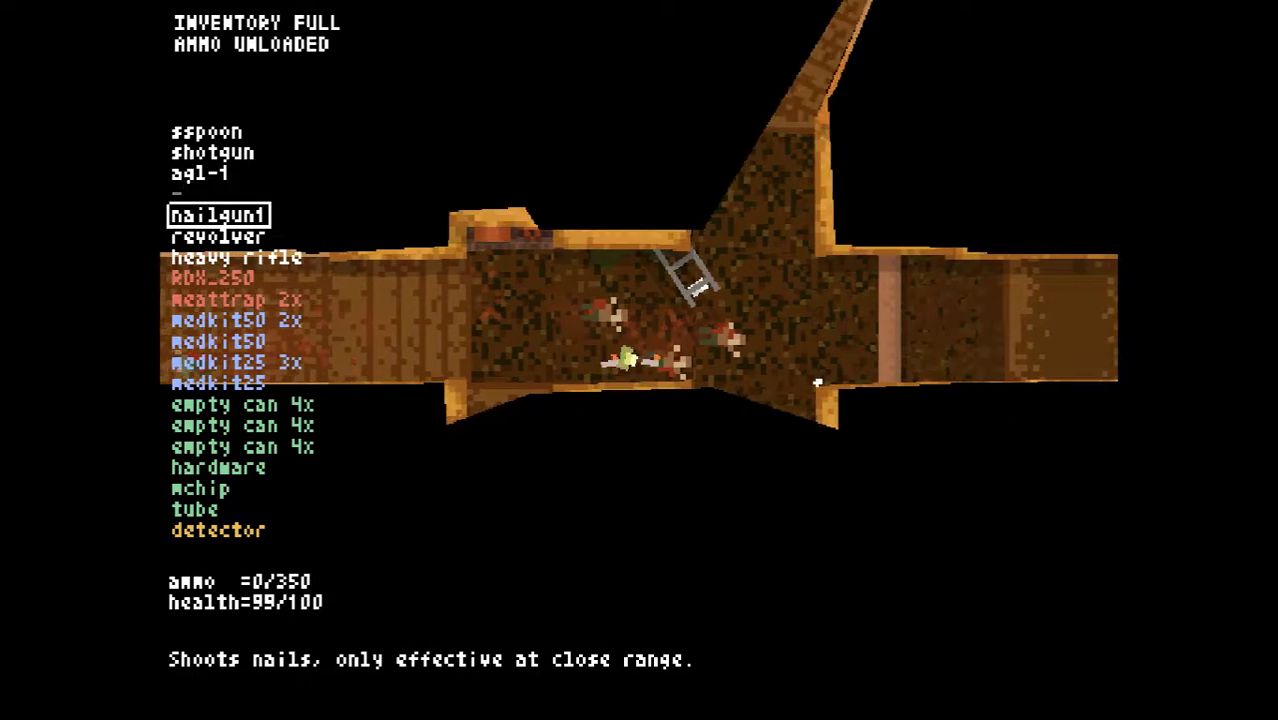
scroll(818, 382, "down", 1)
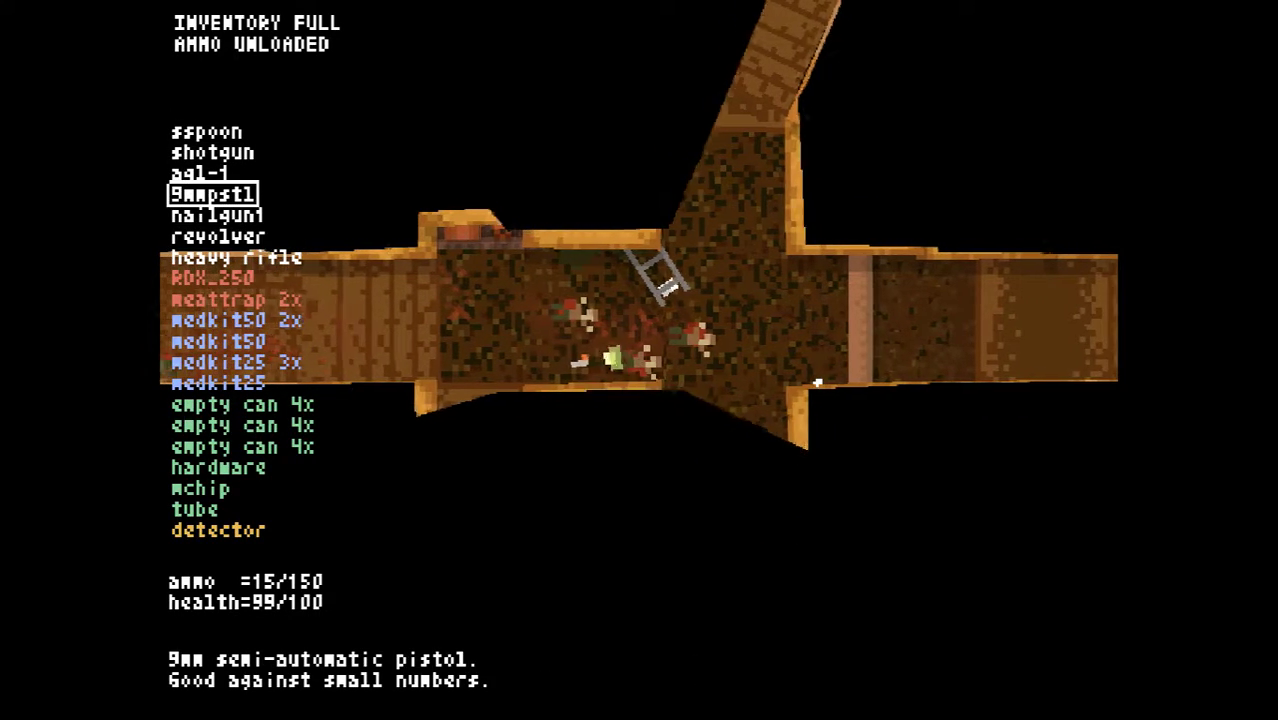
Glance at the level map and walk north up the winding corridor with the shotgun
key("Tab")
key("Tab")
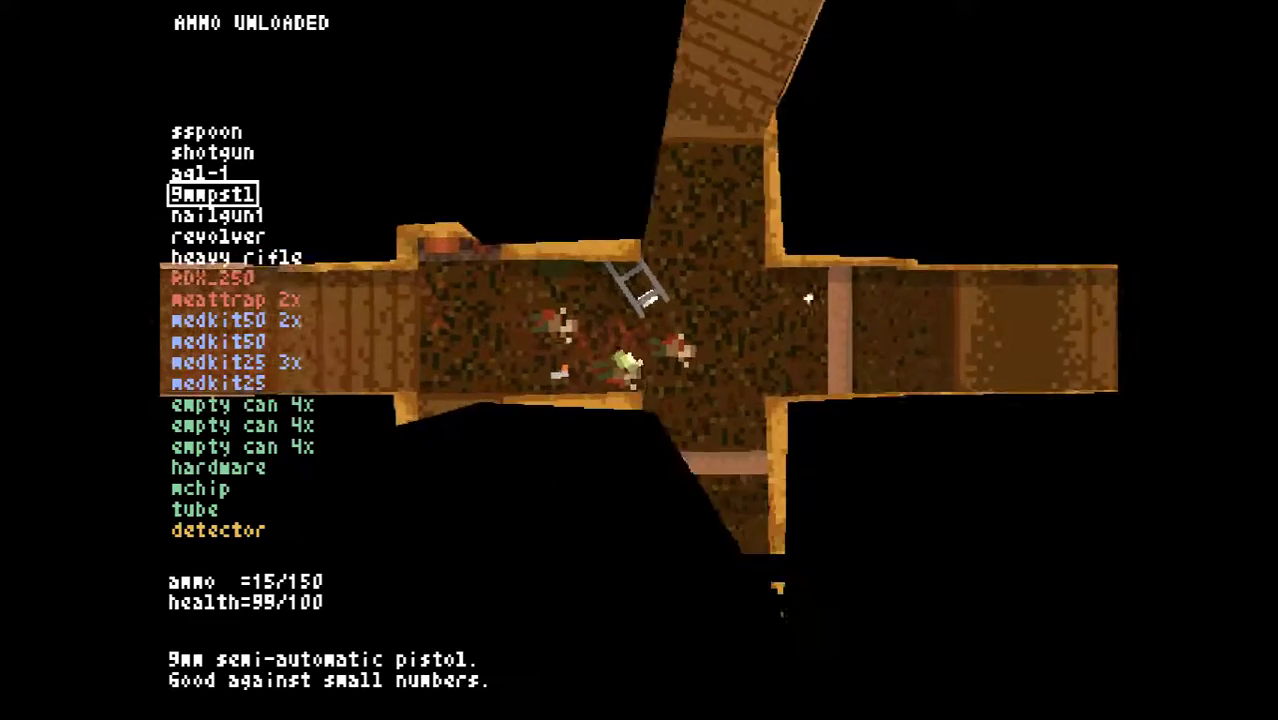
key("w")
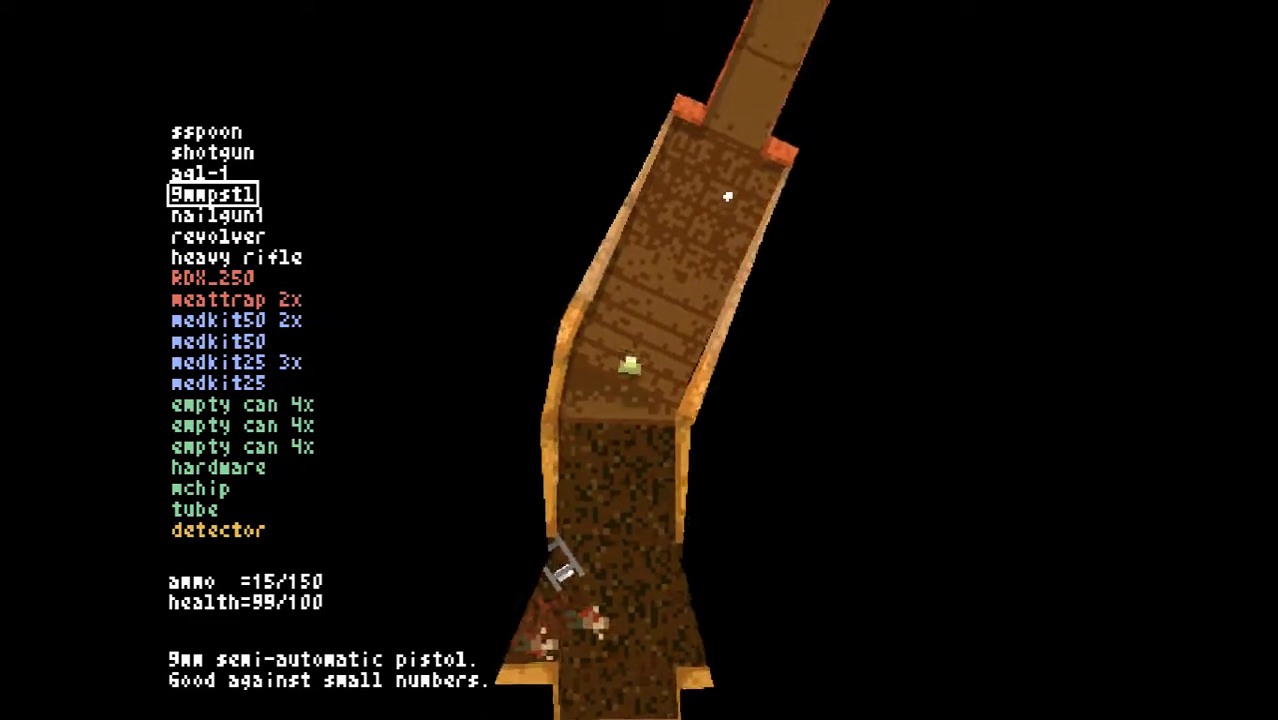
key("w")
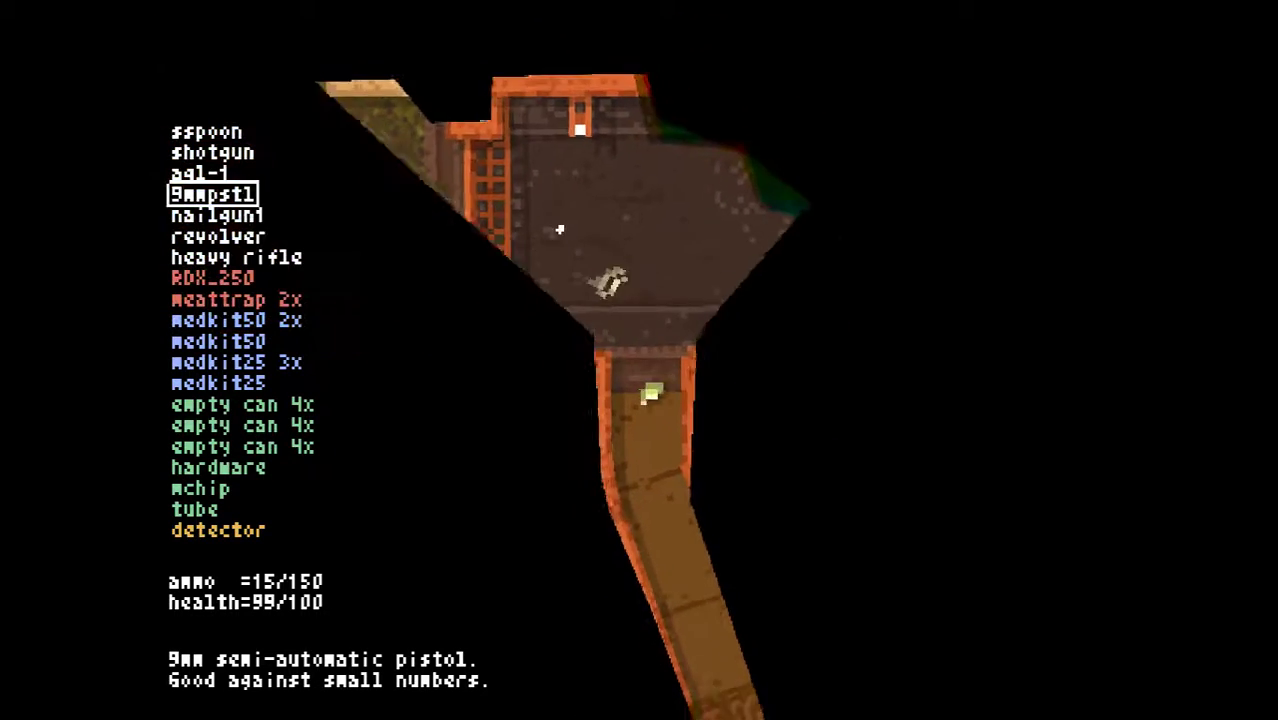
scroll(559, 230, "up", 1)
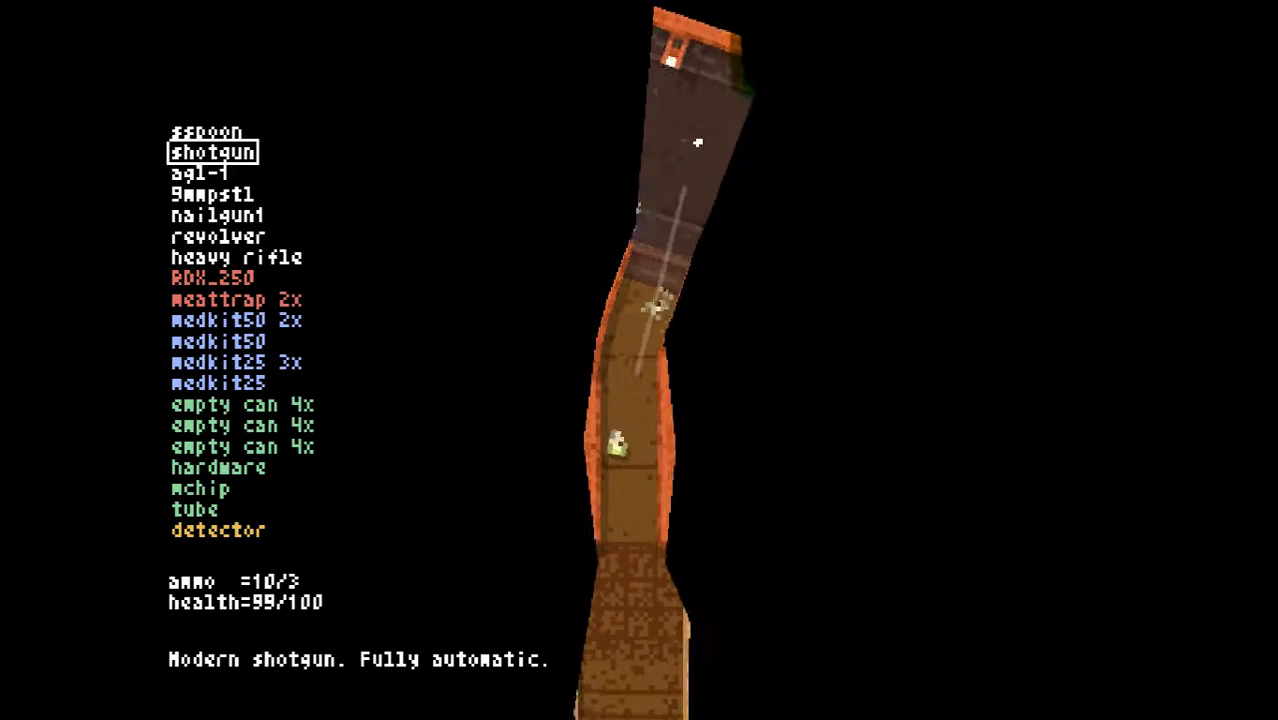
Shotgun the approaching enemies and move along the corridor, reloading on the way
key("w")
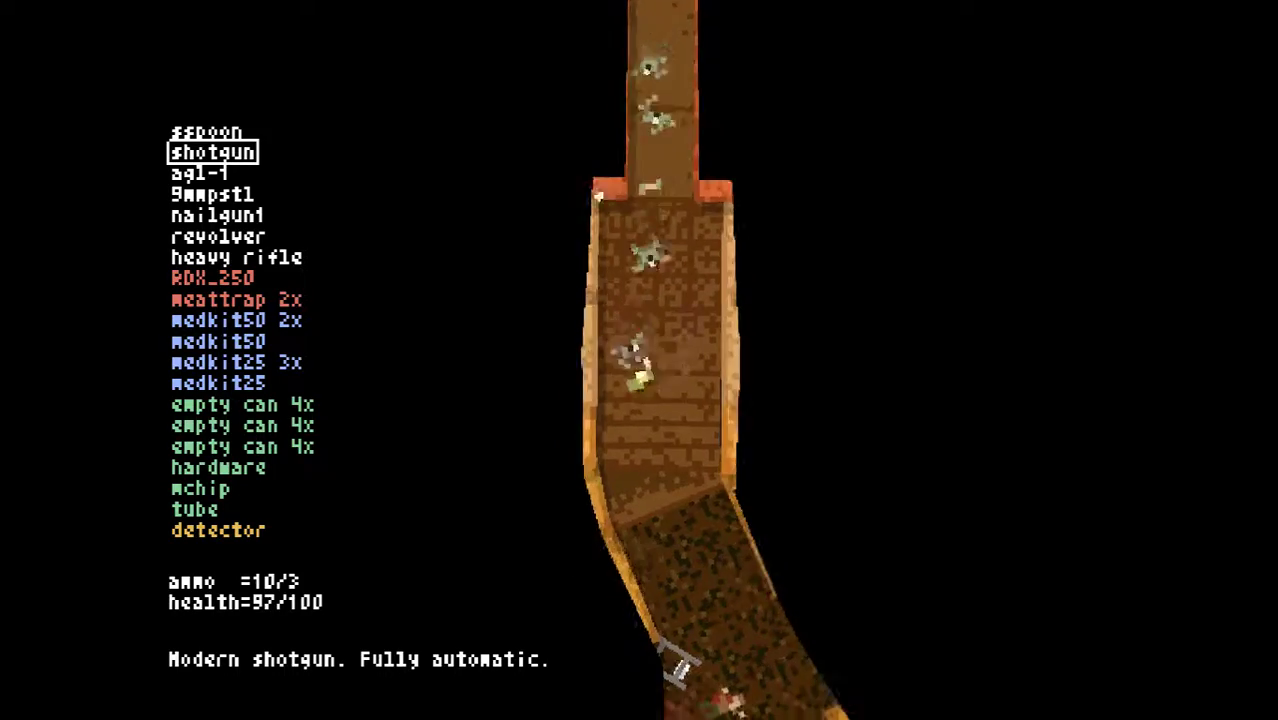
left_click(713, 259)
key("w")
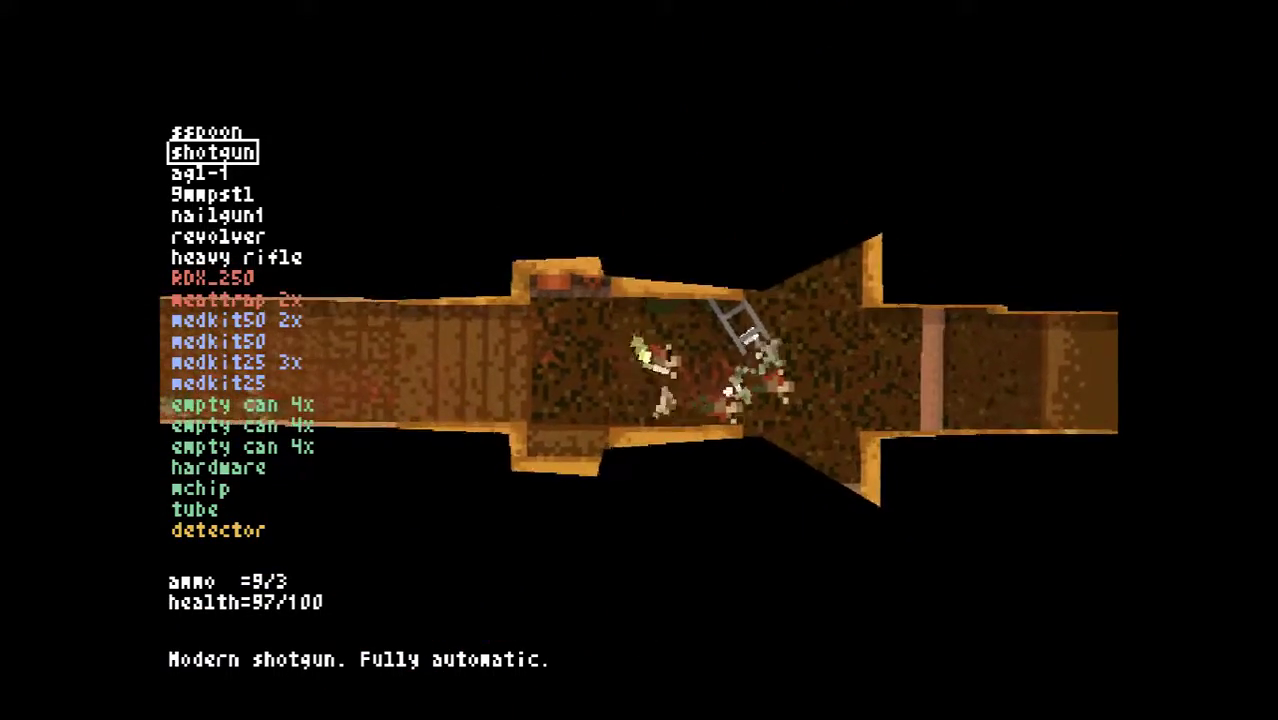
key("a")
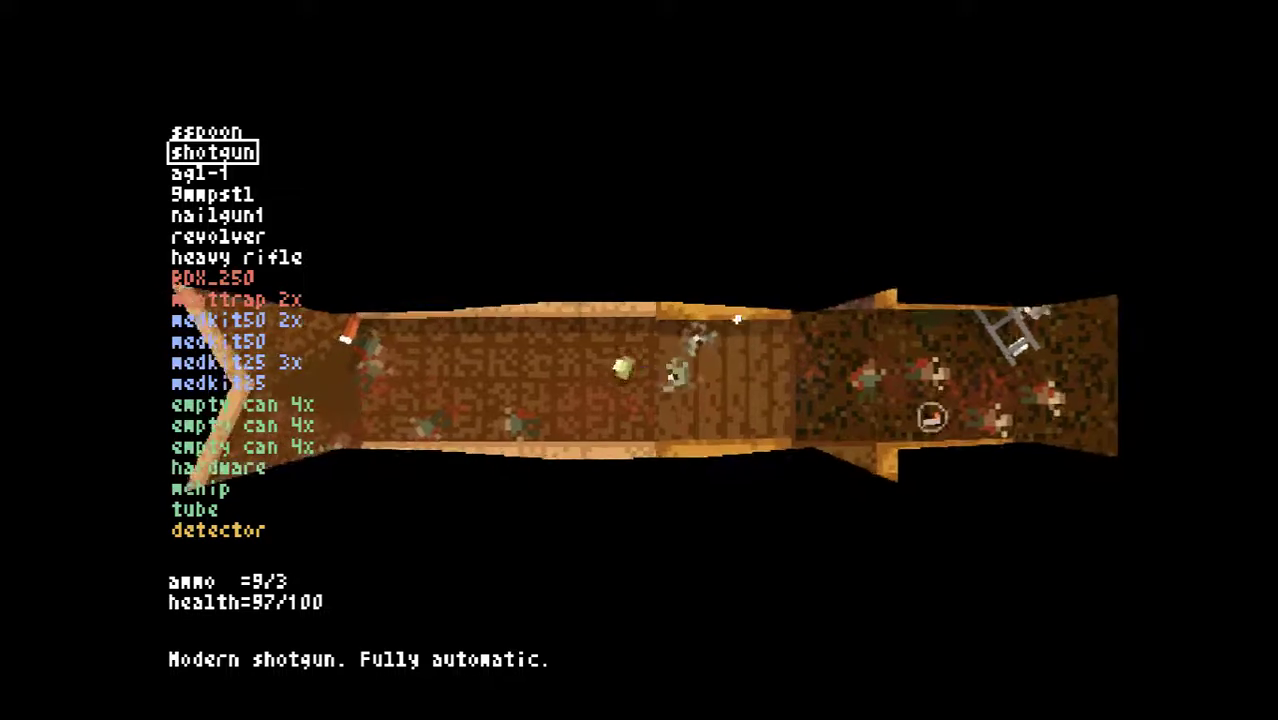
key("d")
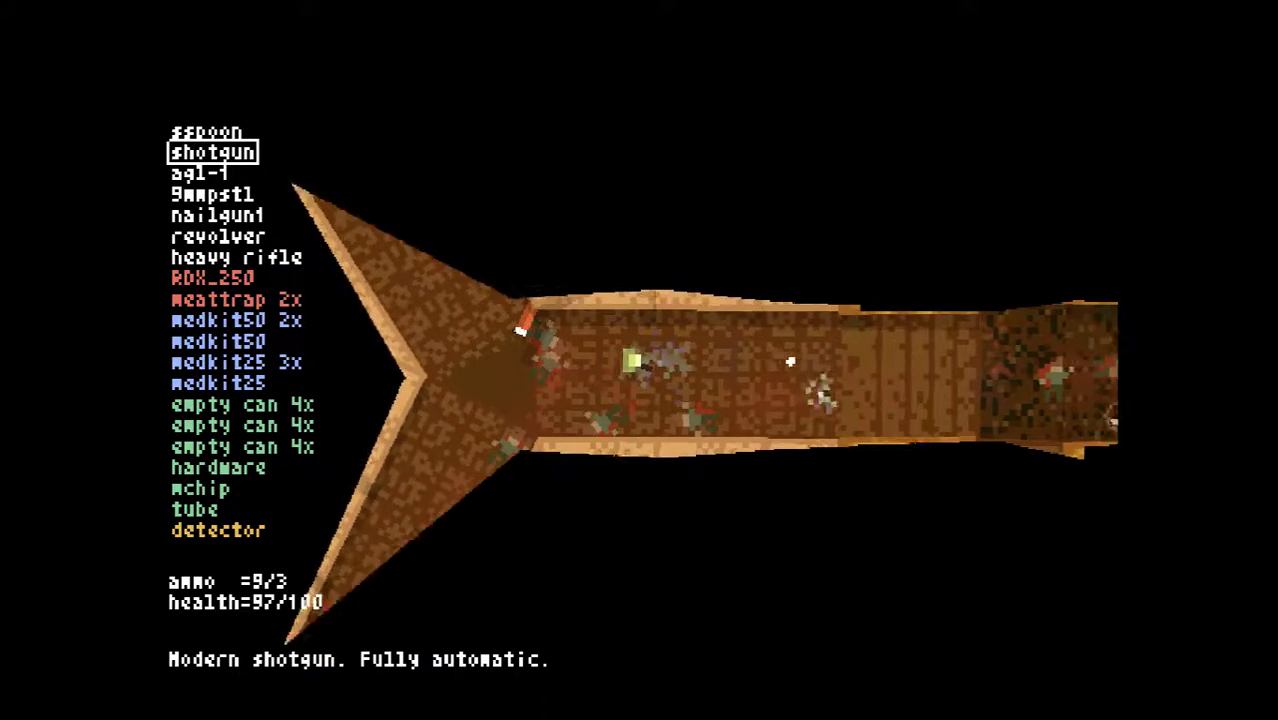
key("d")
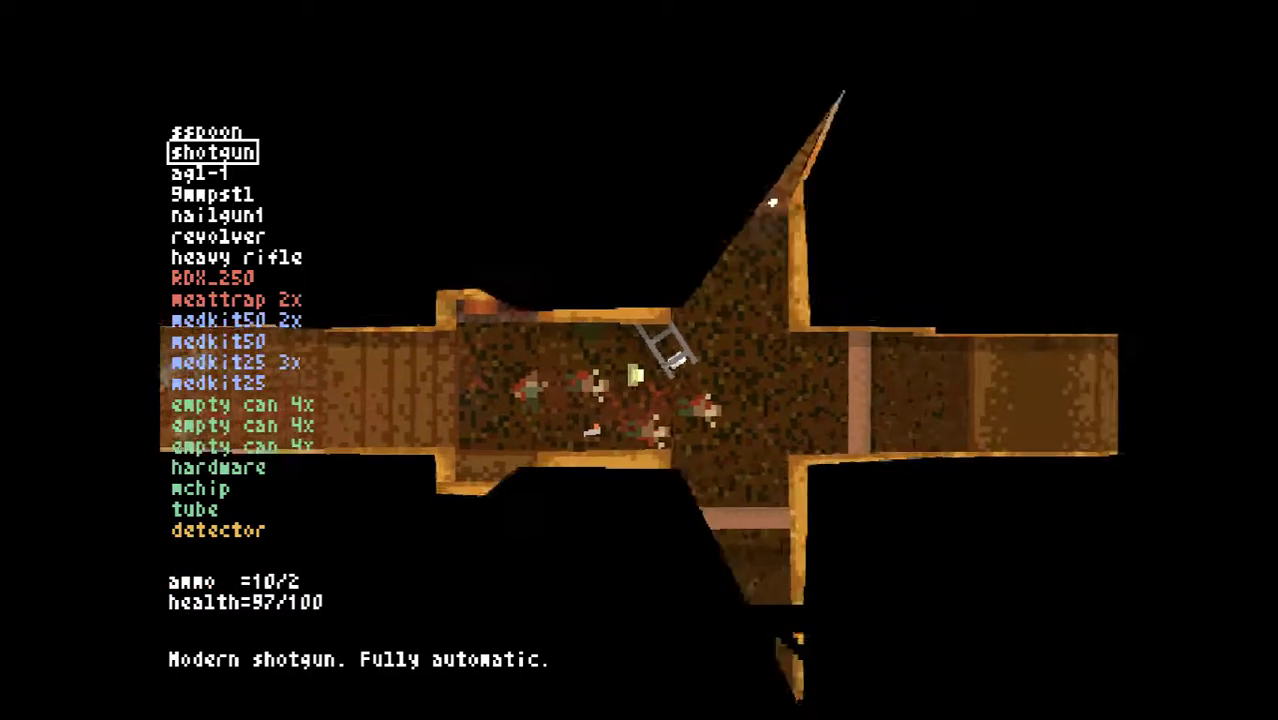
key("w")
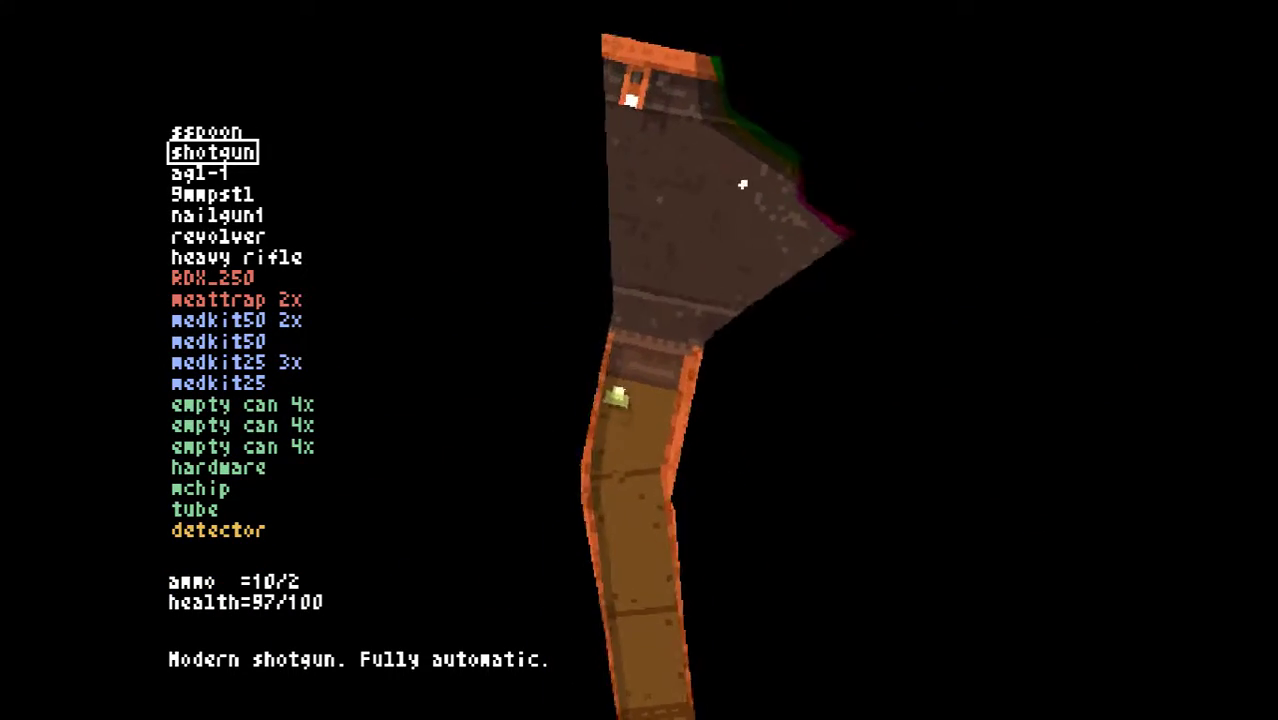
Enter the Necrotic tissue research room and check the level overview map
key("w")
key("a")
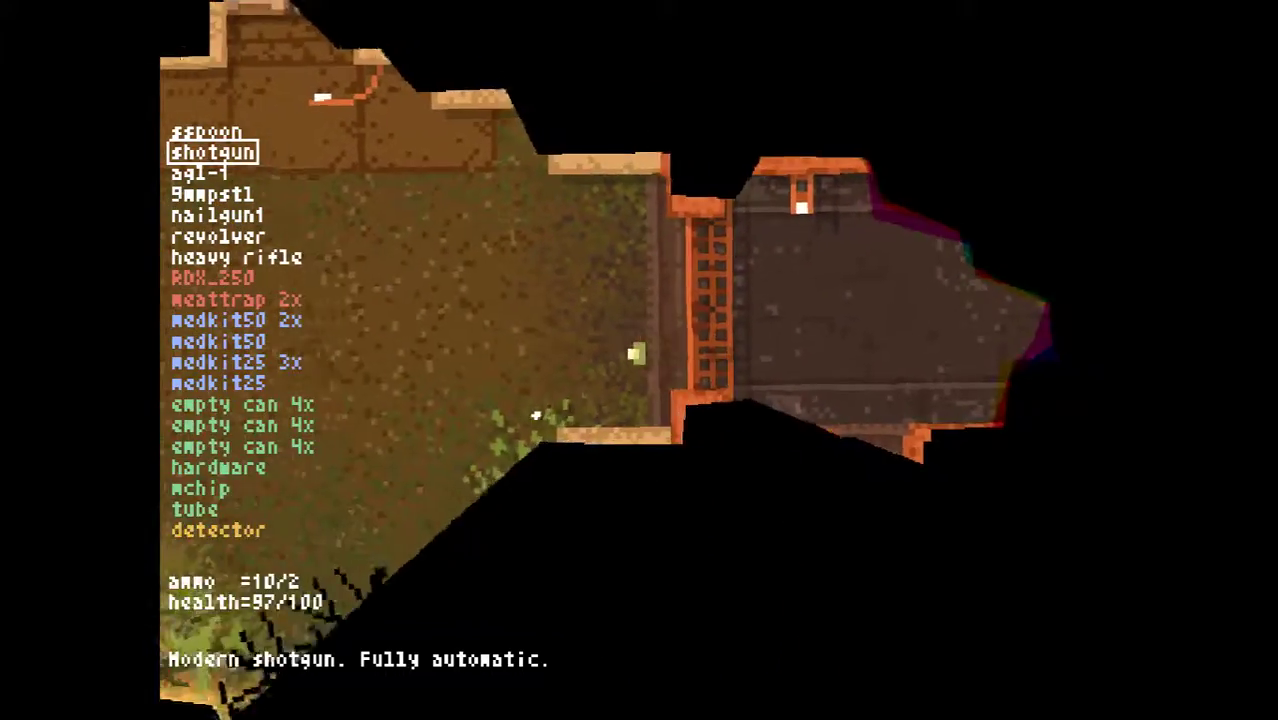
key("Tab")
key("Tab")
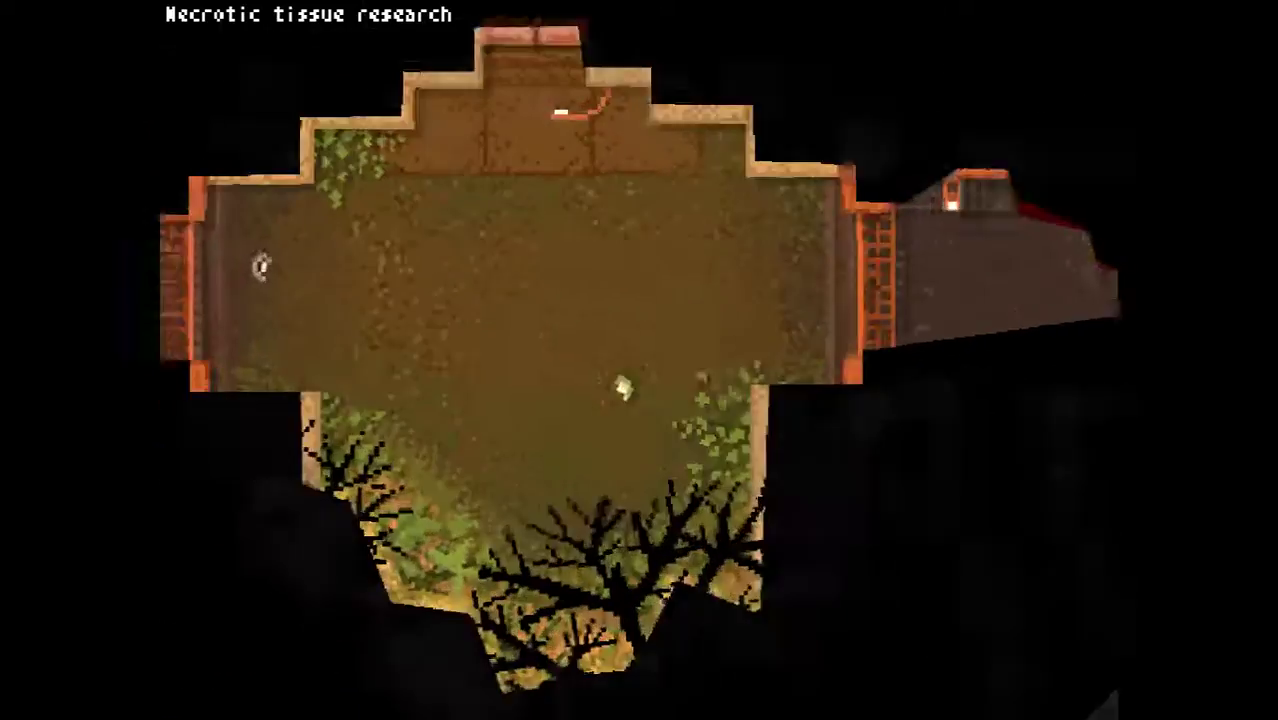
key("Tab")
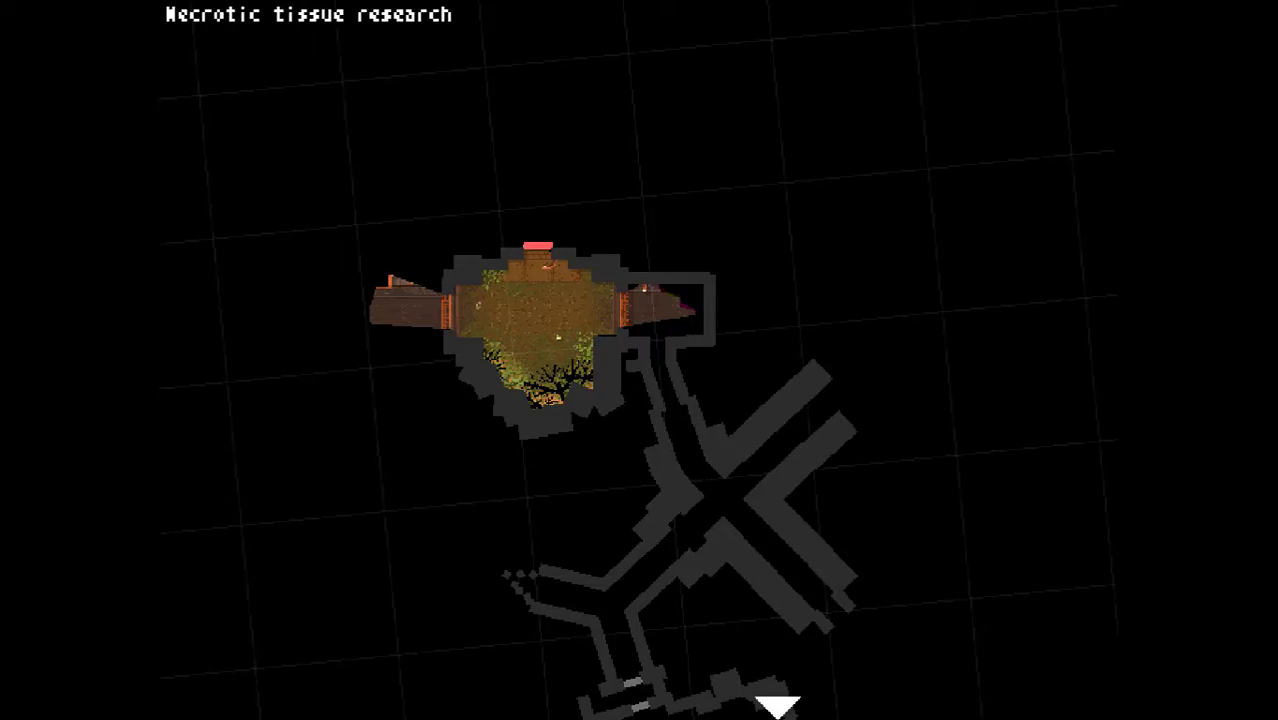
key("Tab")
key("d")
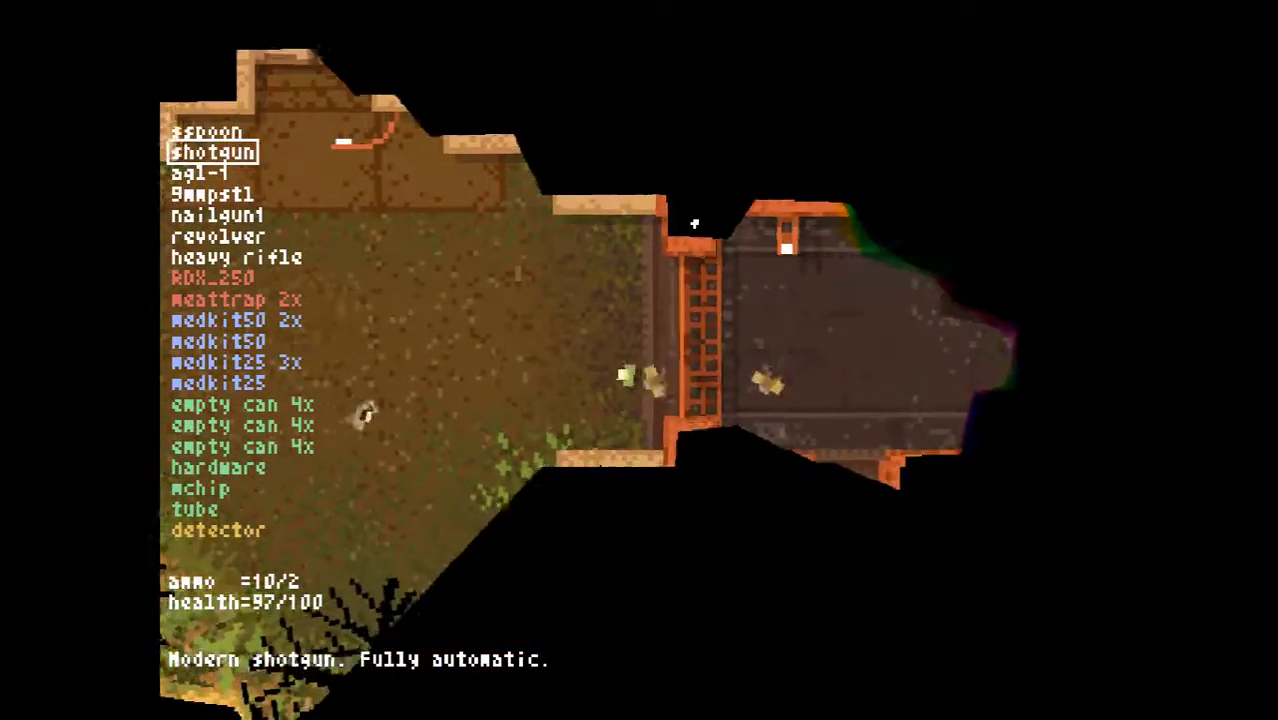
Fight through the brown room into the dark room until every shotgun shell is spent
left_click(740, 330)
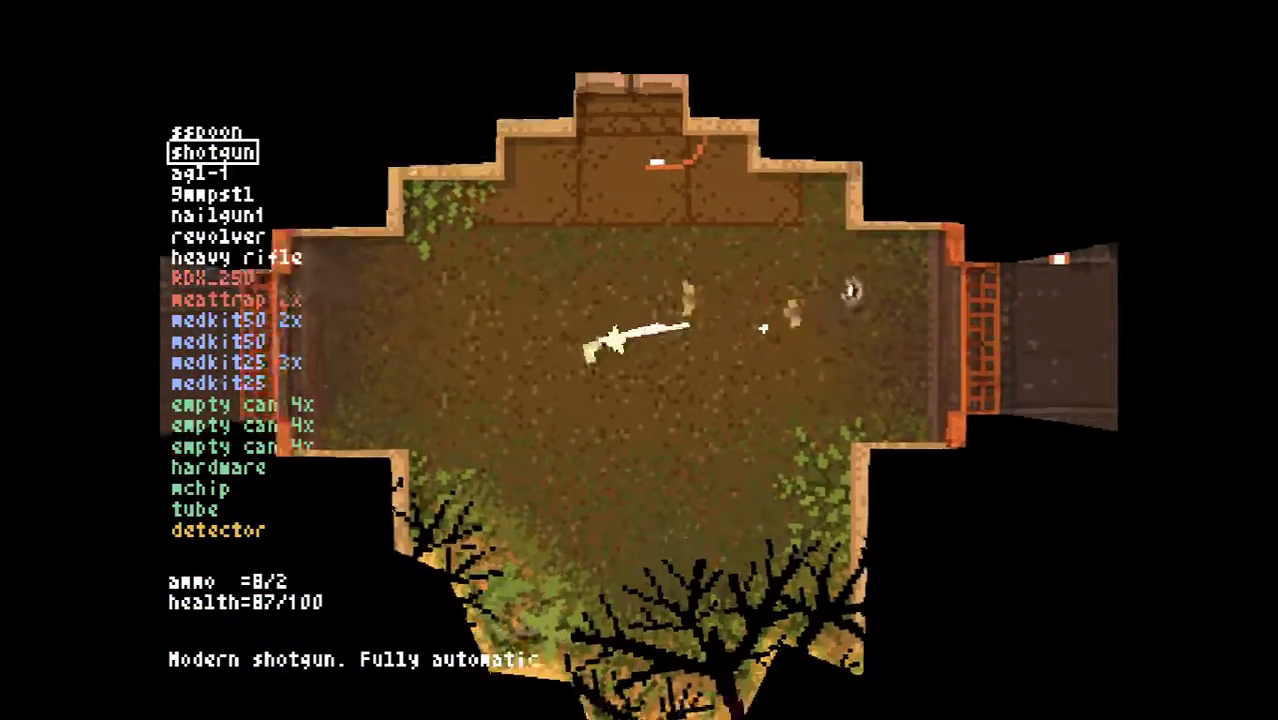
key("s")
left_click(730, 260)
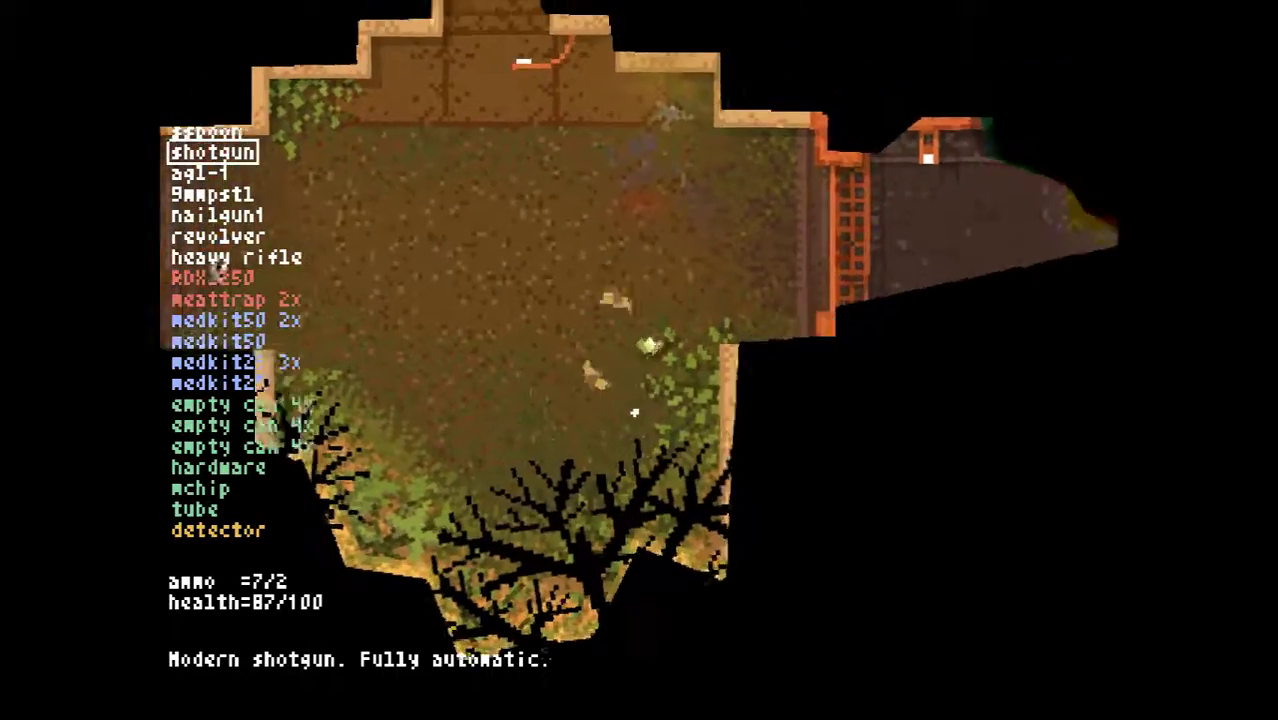
key("d")
left_click(640, 340)
left_click(465, 342)
left_click(515, 329)
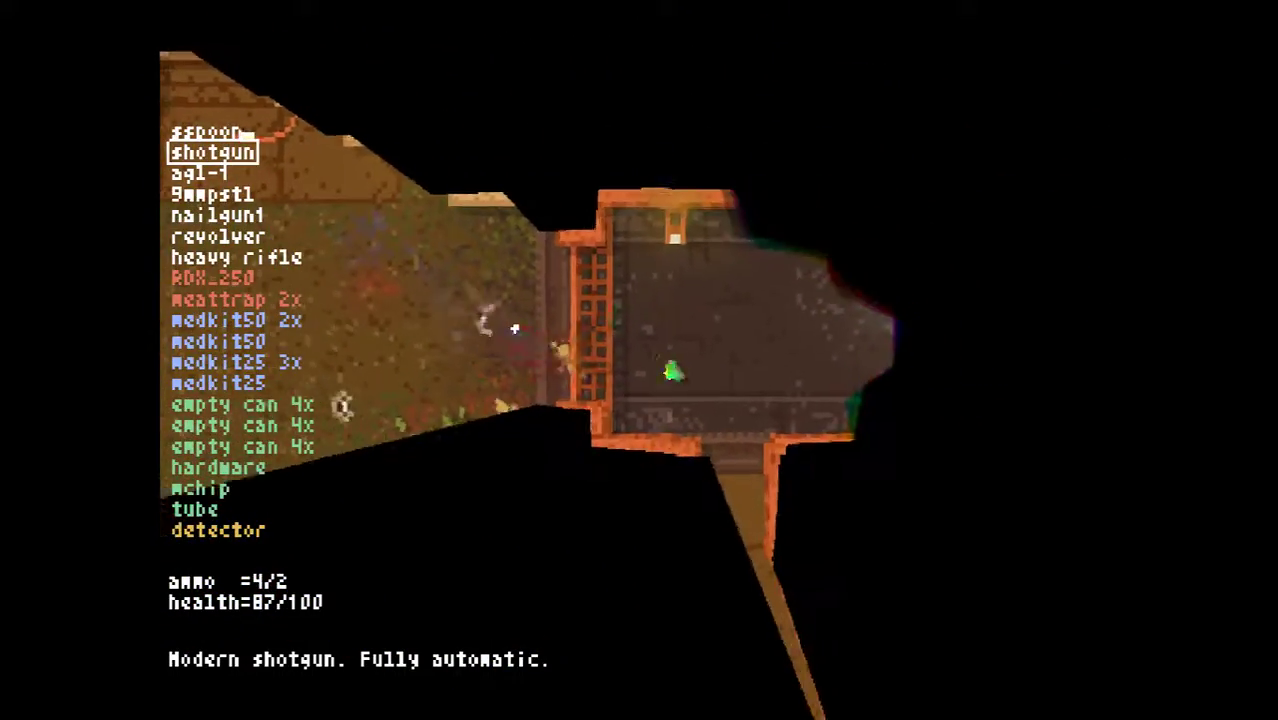
key("d")
left_click(581, 319)
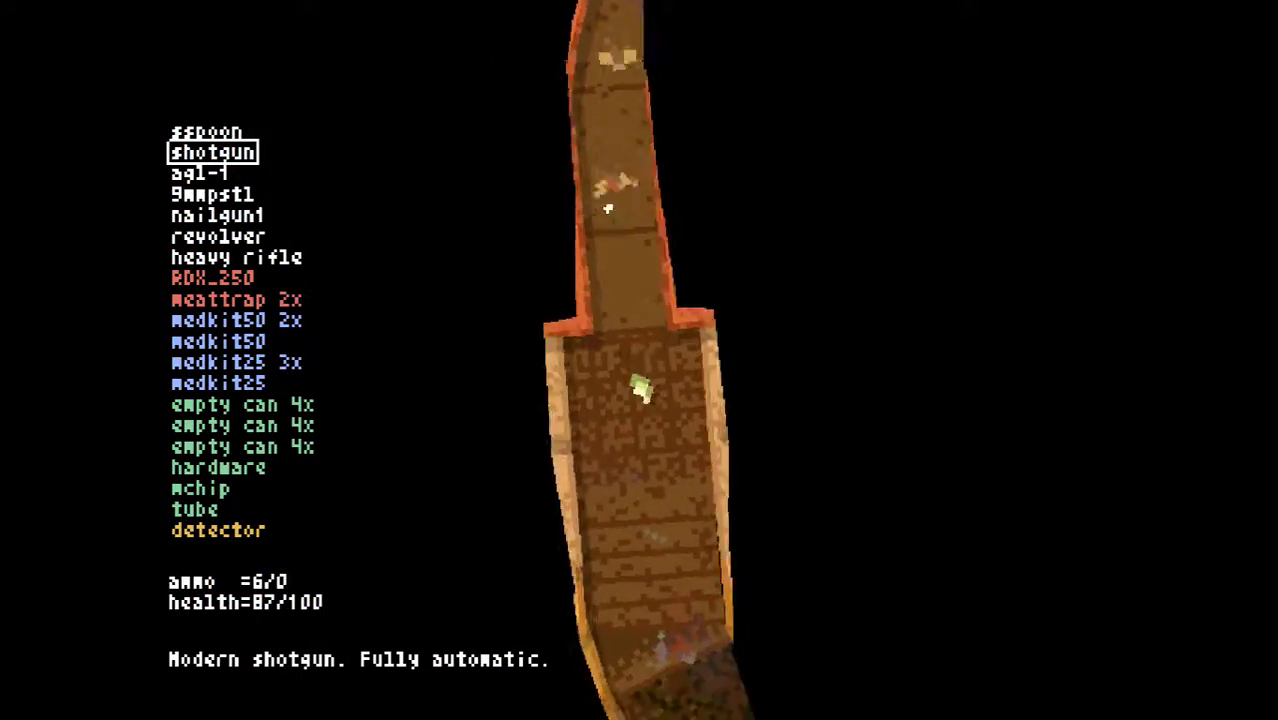
left_click(634, 187)
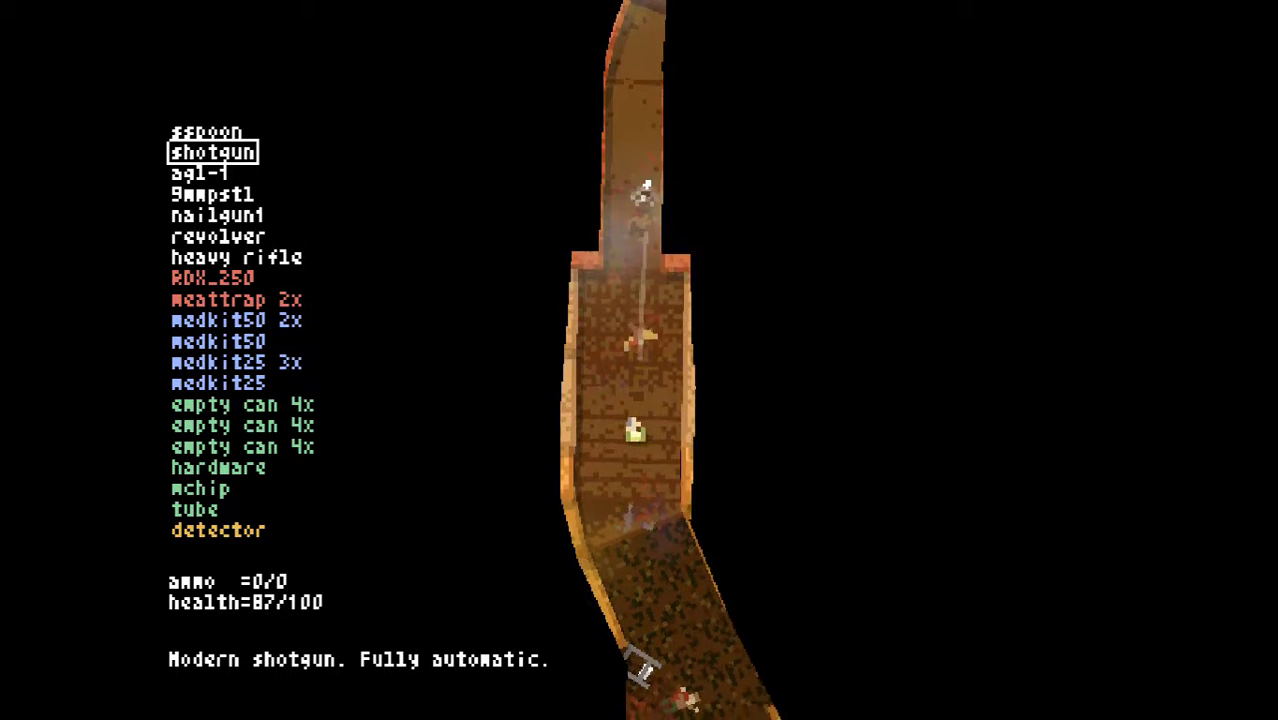
scroll(548, 573, "down", 2)
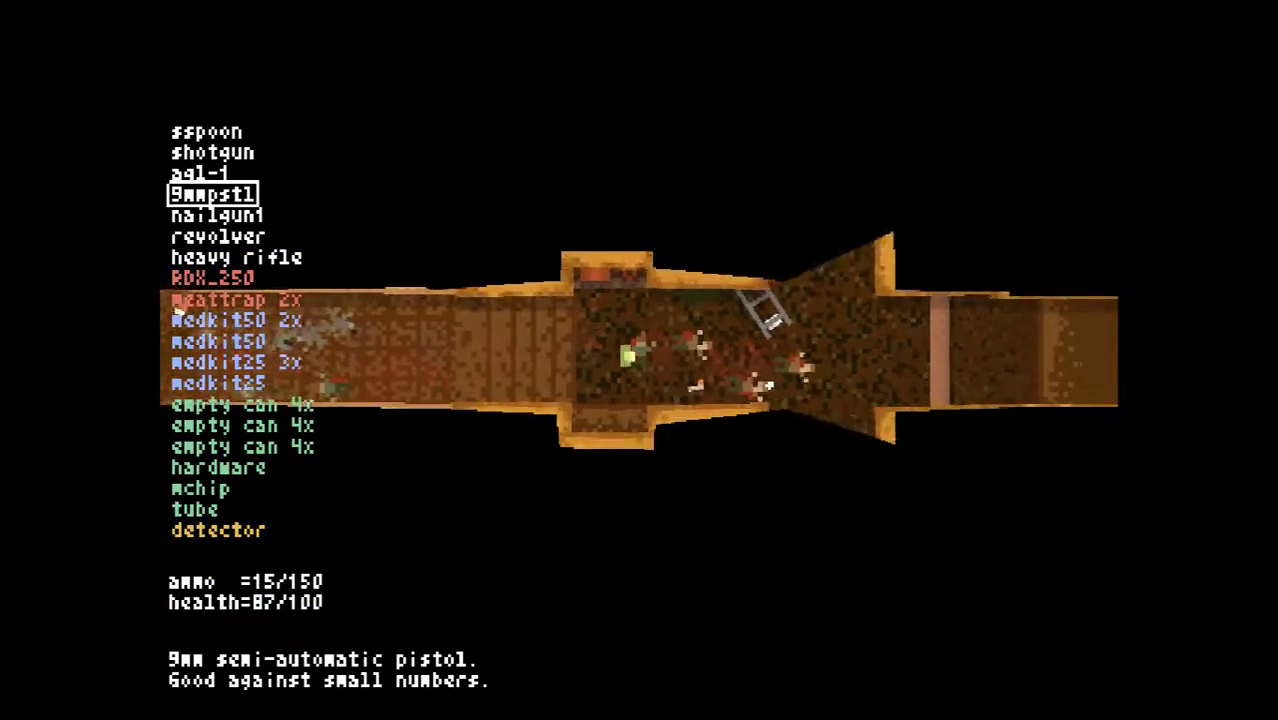
Shoot at the junction enemies, glance at the map, and walk along the corridor
left_click(600, 355)
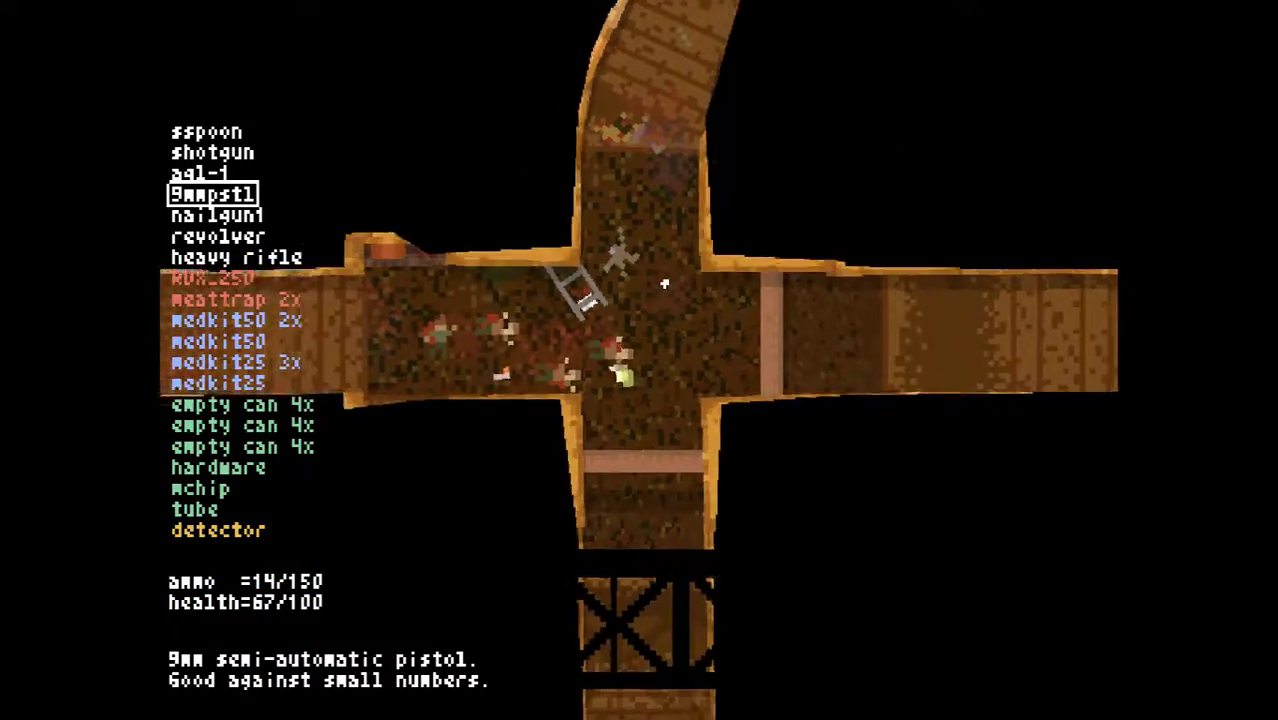
scroll(694, 279, "down", 6)
scroll(694, 279, "down", 2)
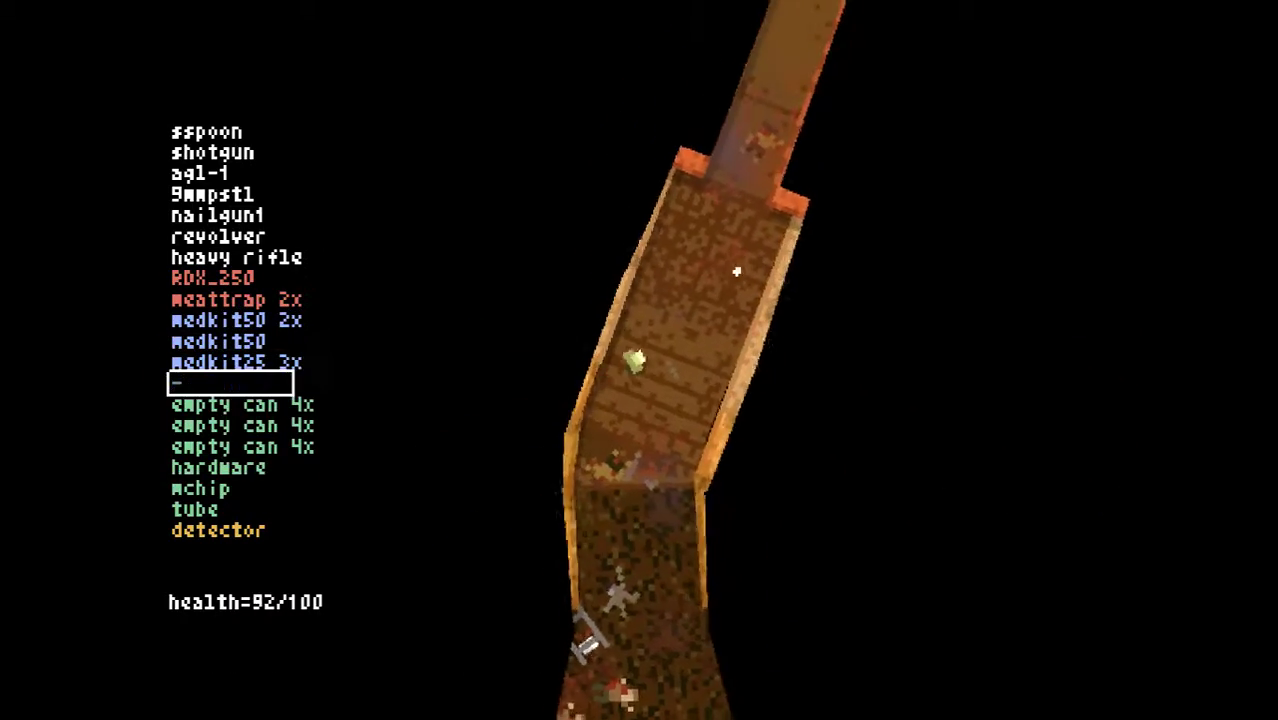
key("Tab")
key("Tab")
scroll(757, 271, "down", 8)
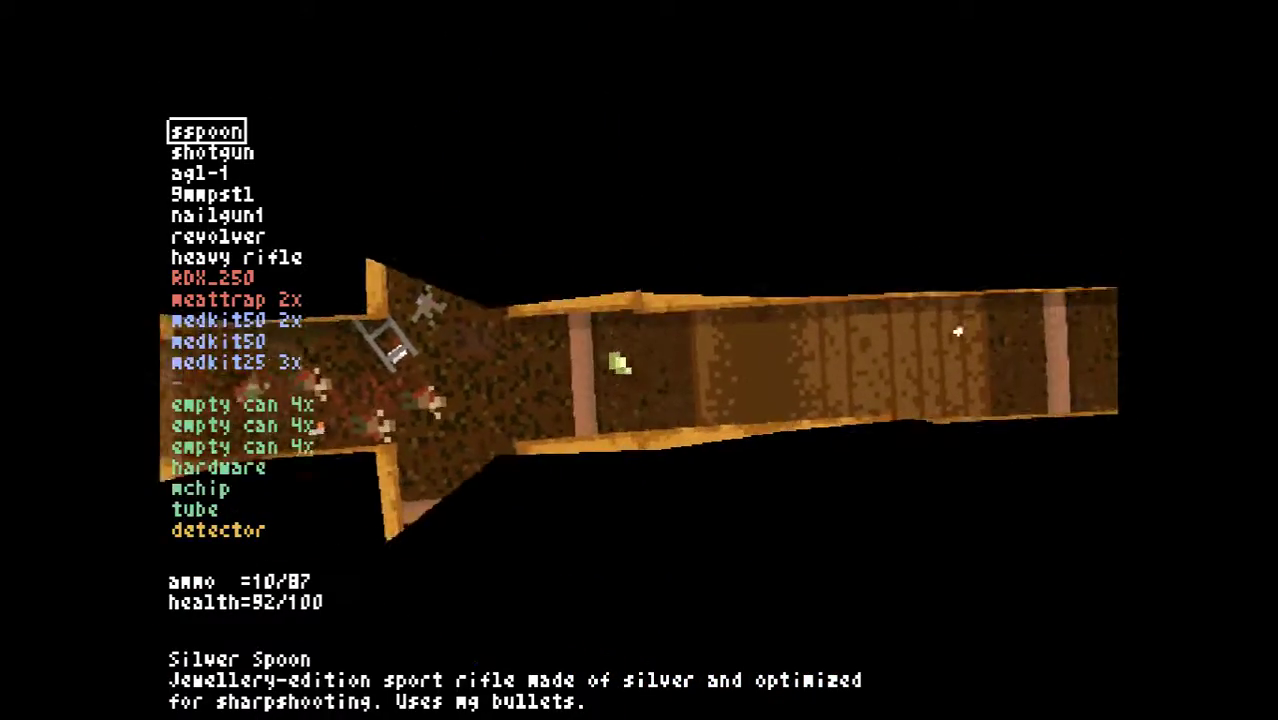
key("w")
key("w")
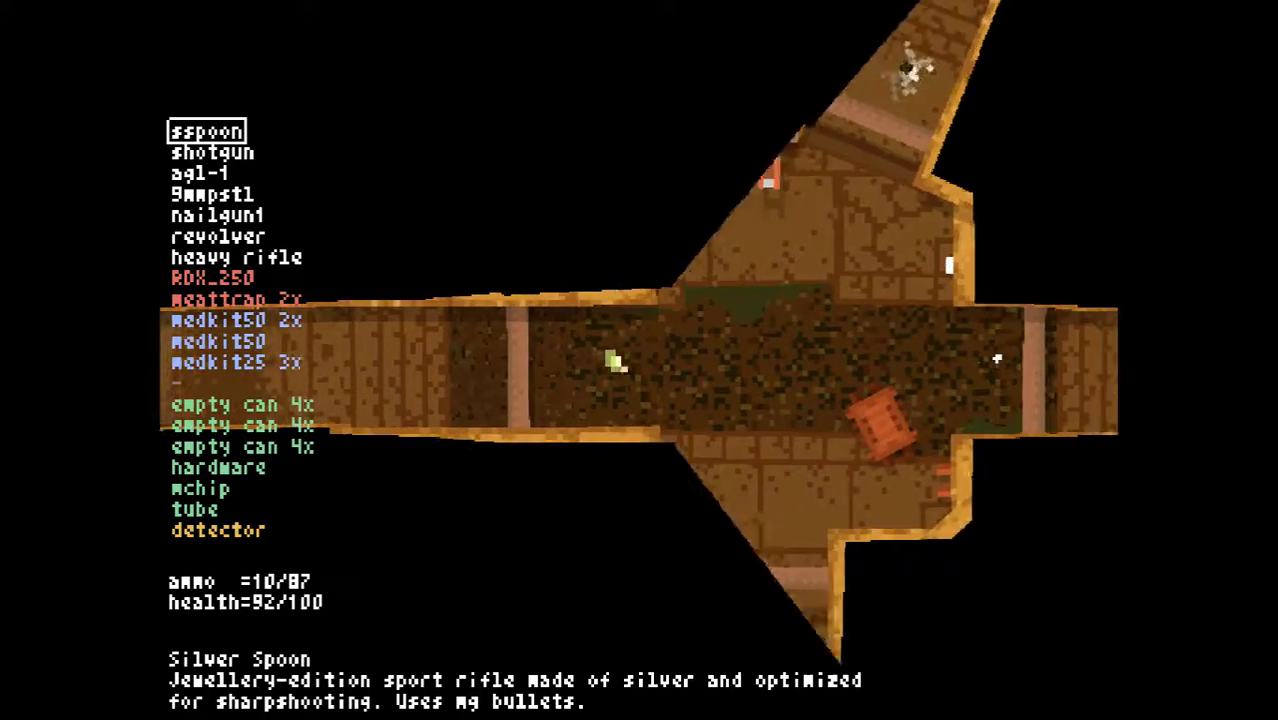
Fire the Silver Spoon at the corridor enemies, reloading twice, then head toward the junction
left_click(1008, 378)
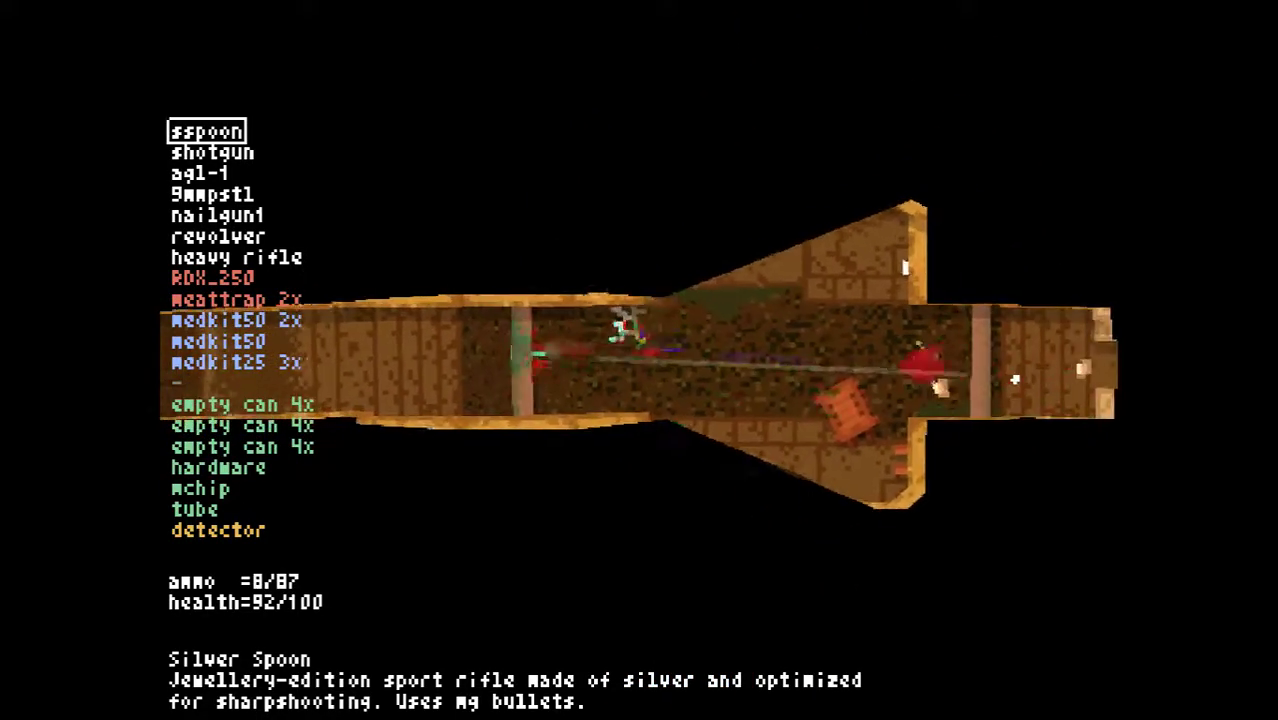
left_click(1015, 379)
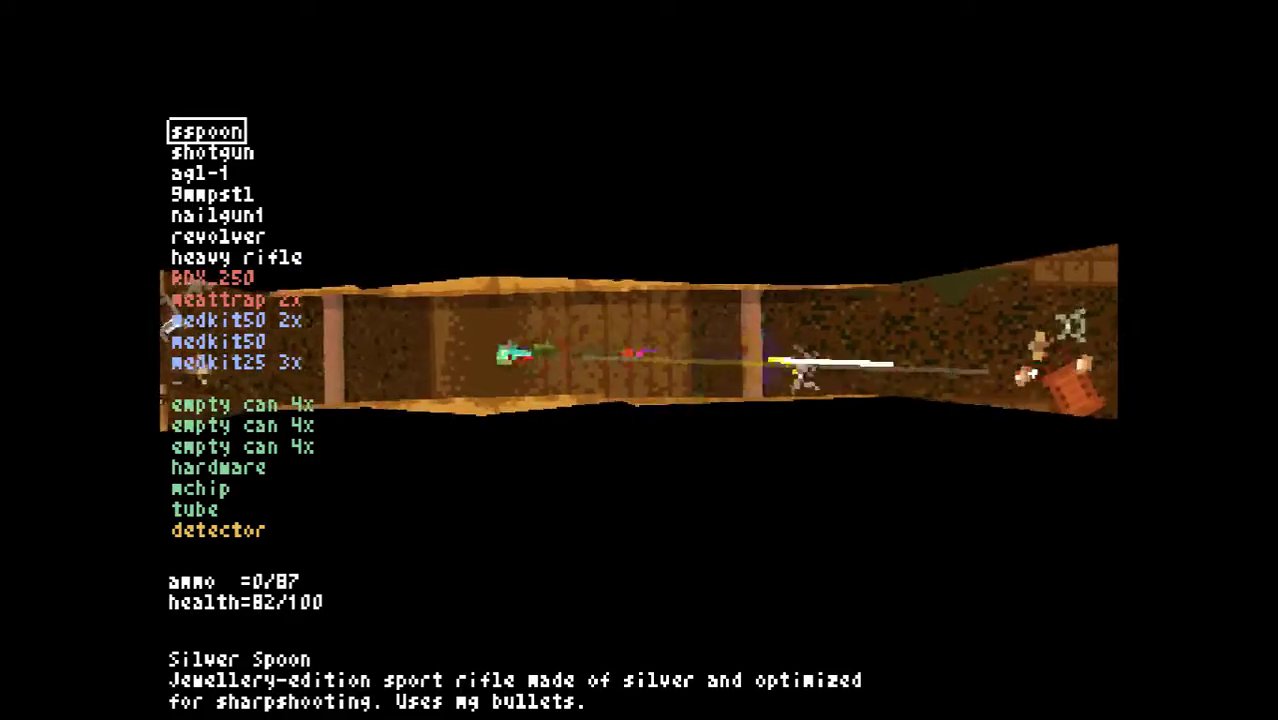
key("r")
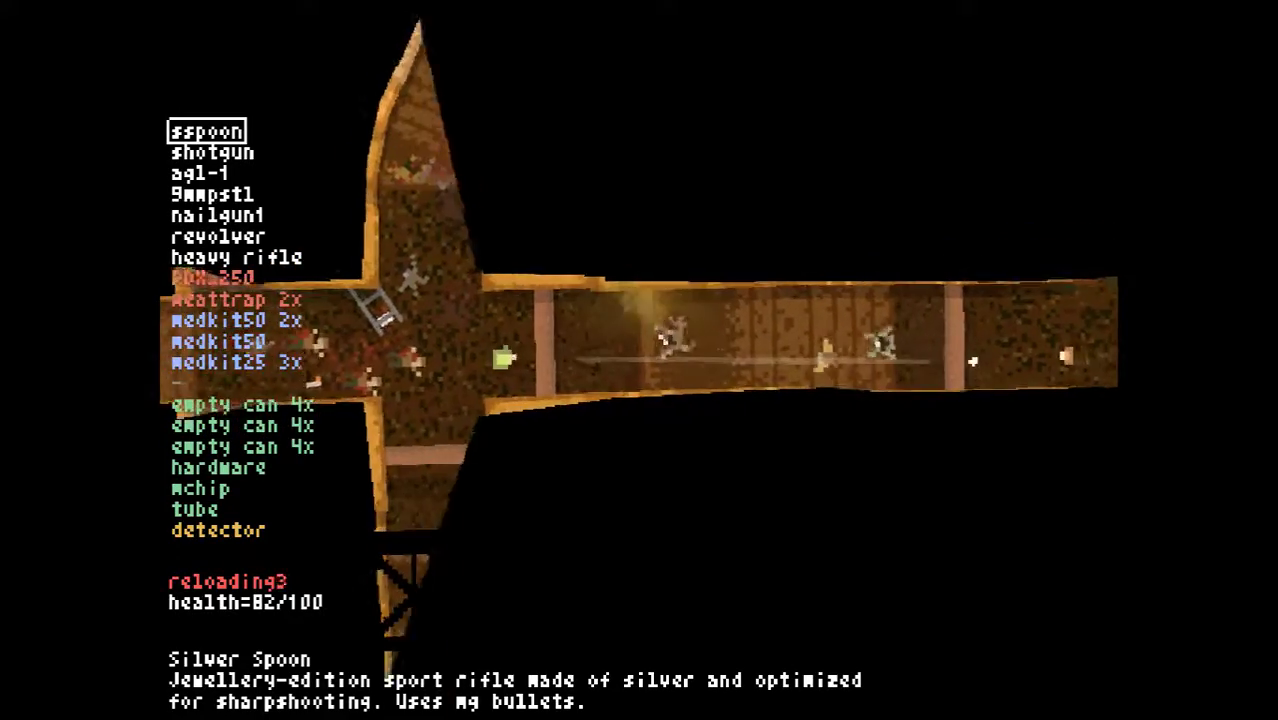
left_click(972, 361)
left_click(990, 377)
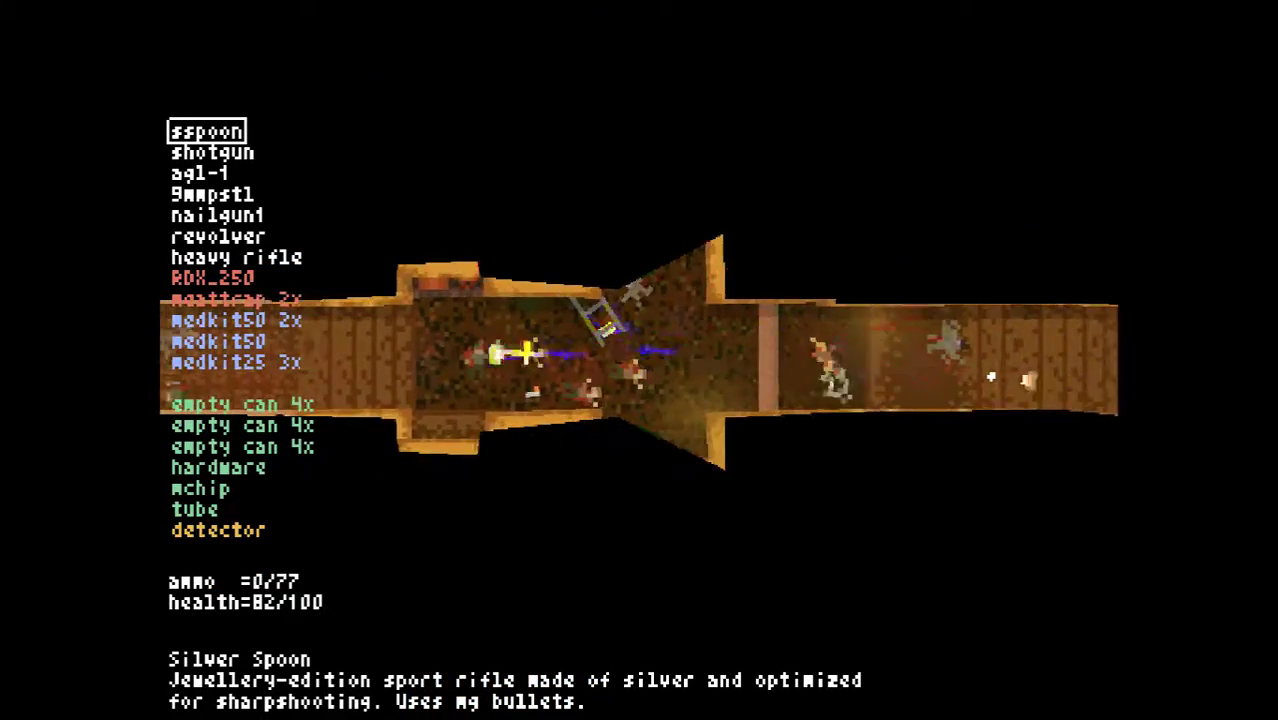
key("r")
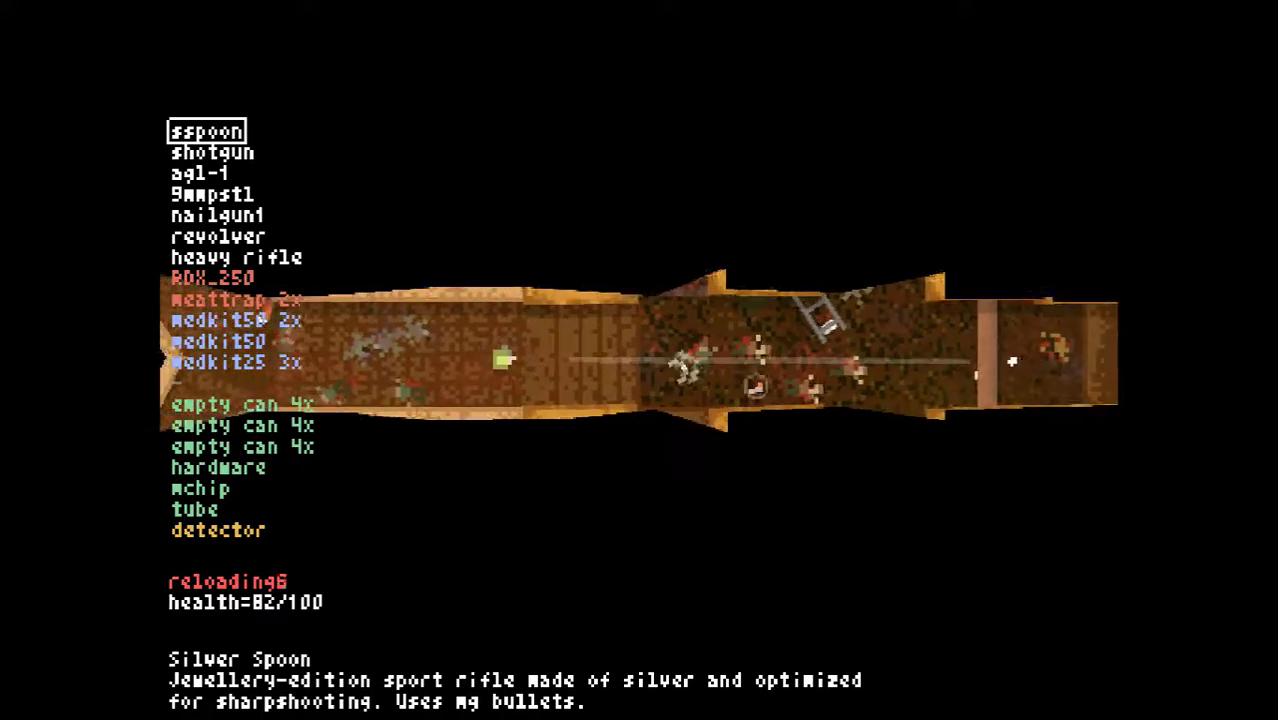
key("a")
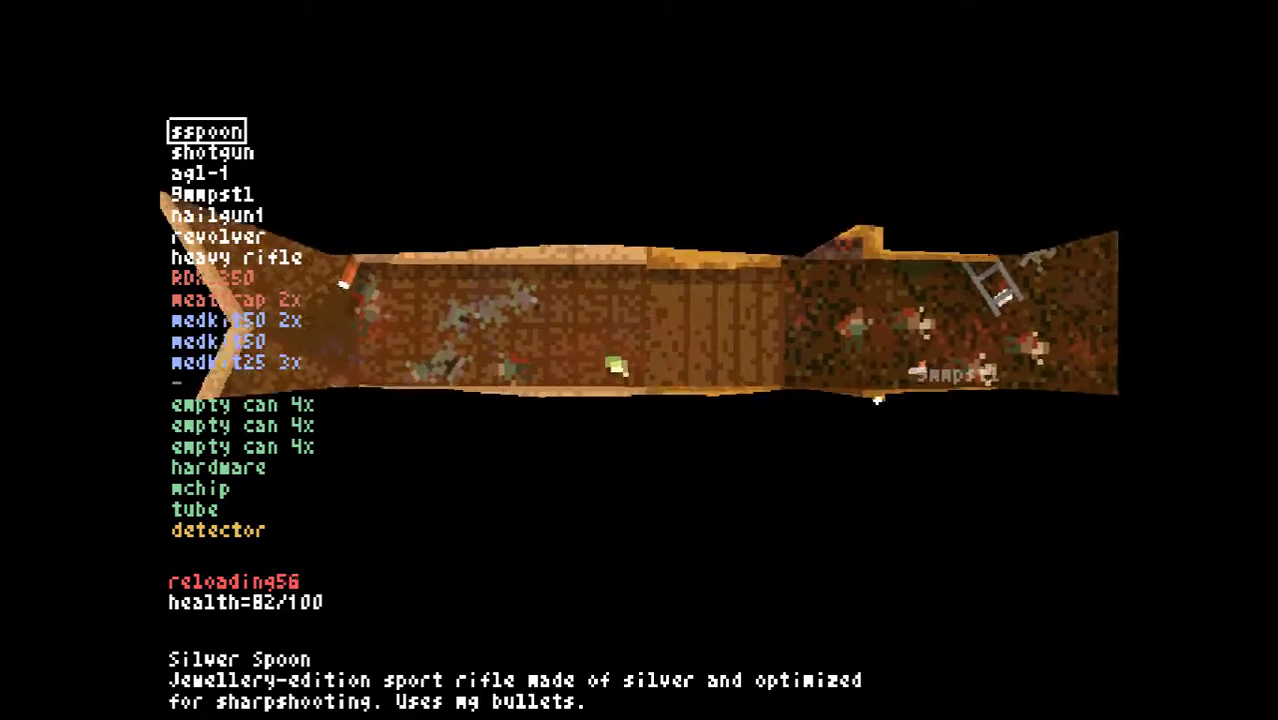
scroll(879, 401, "down", 1)
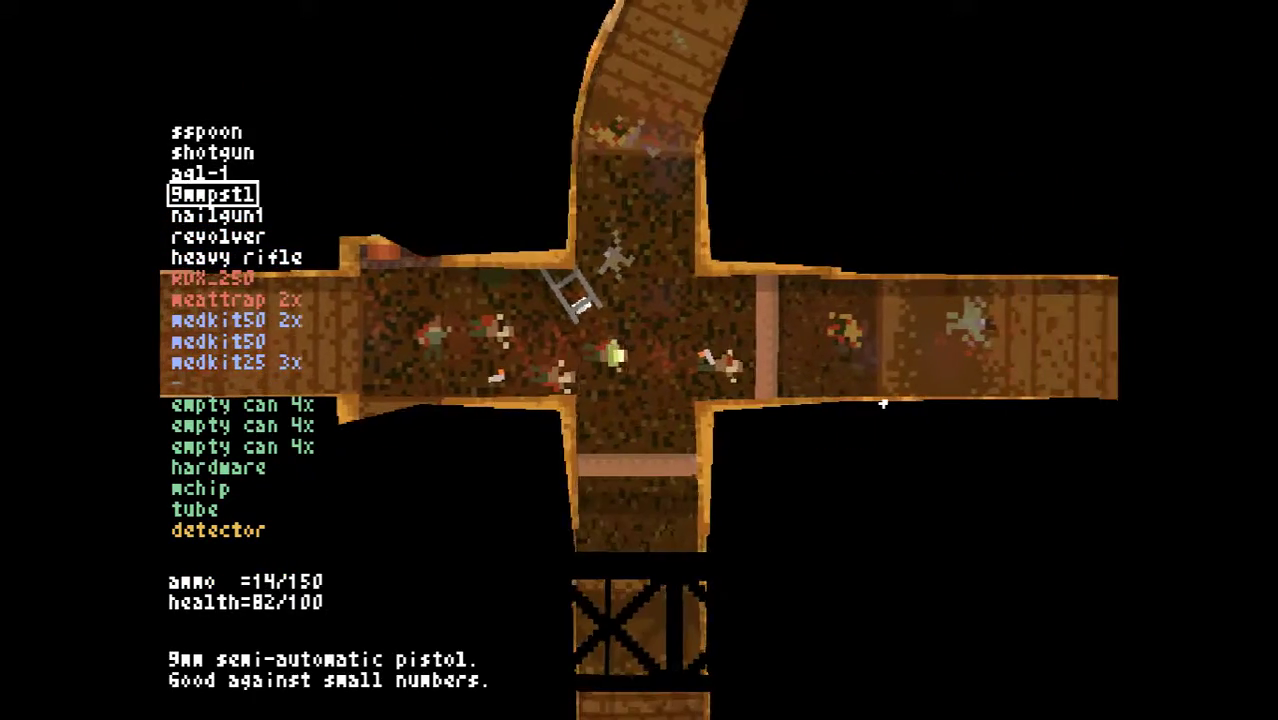
scroll(878, 400, "down", 1)
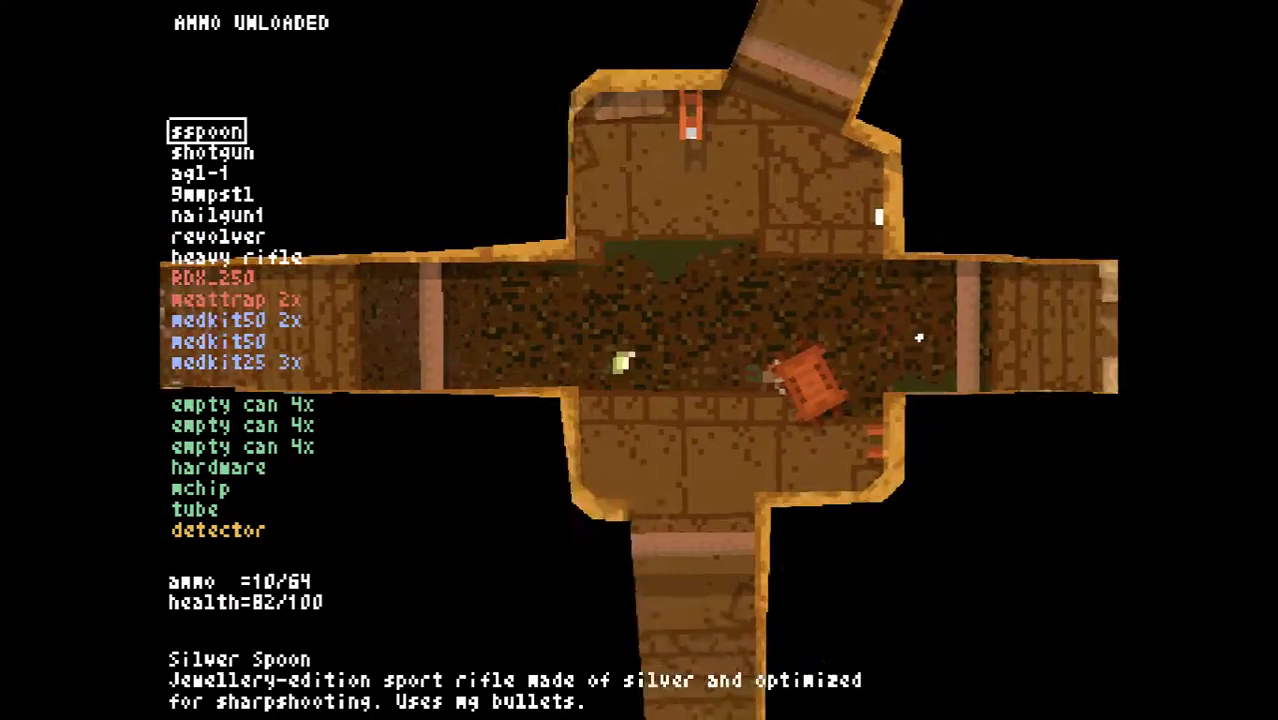
Eat canned meat to restore health and craft a new item from spare parts
key("Tab")
key("Tab")
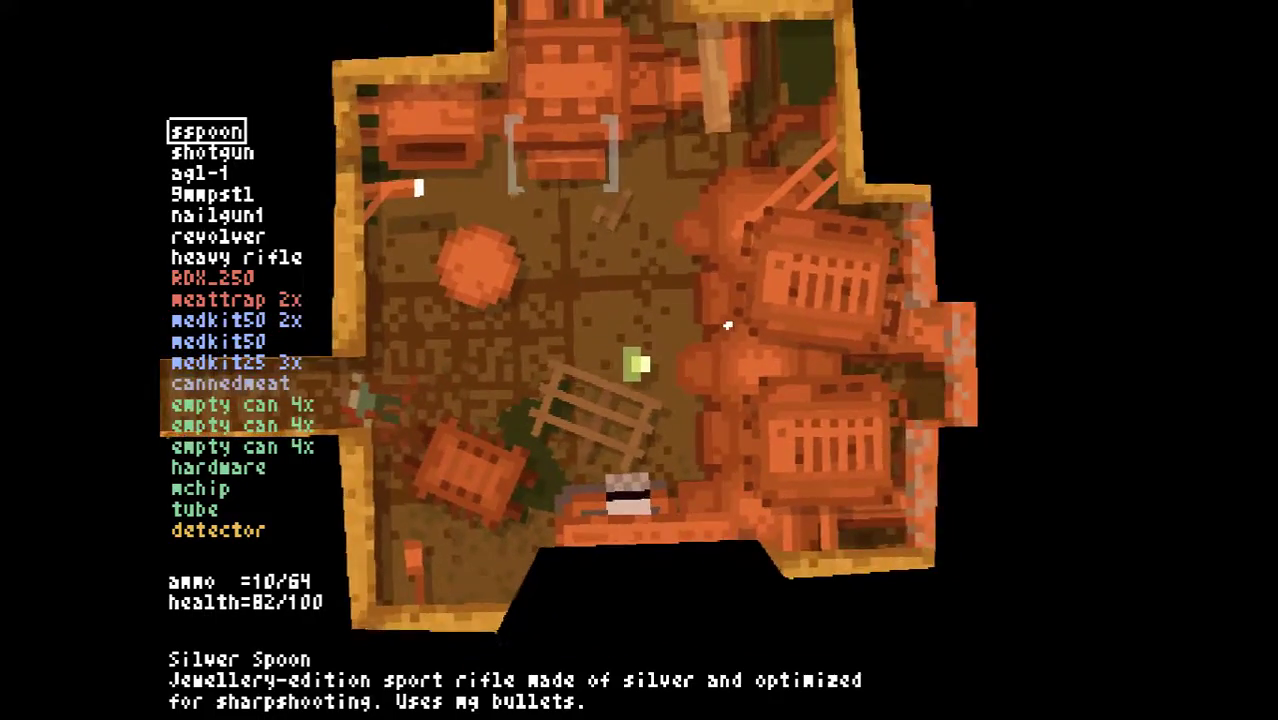
key("Up")
key("Up")
key("Up")
key("Up")
key("Up")
key("Up")
key("Return")
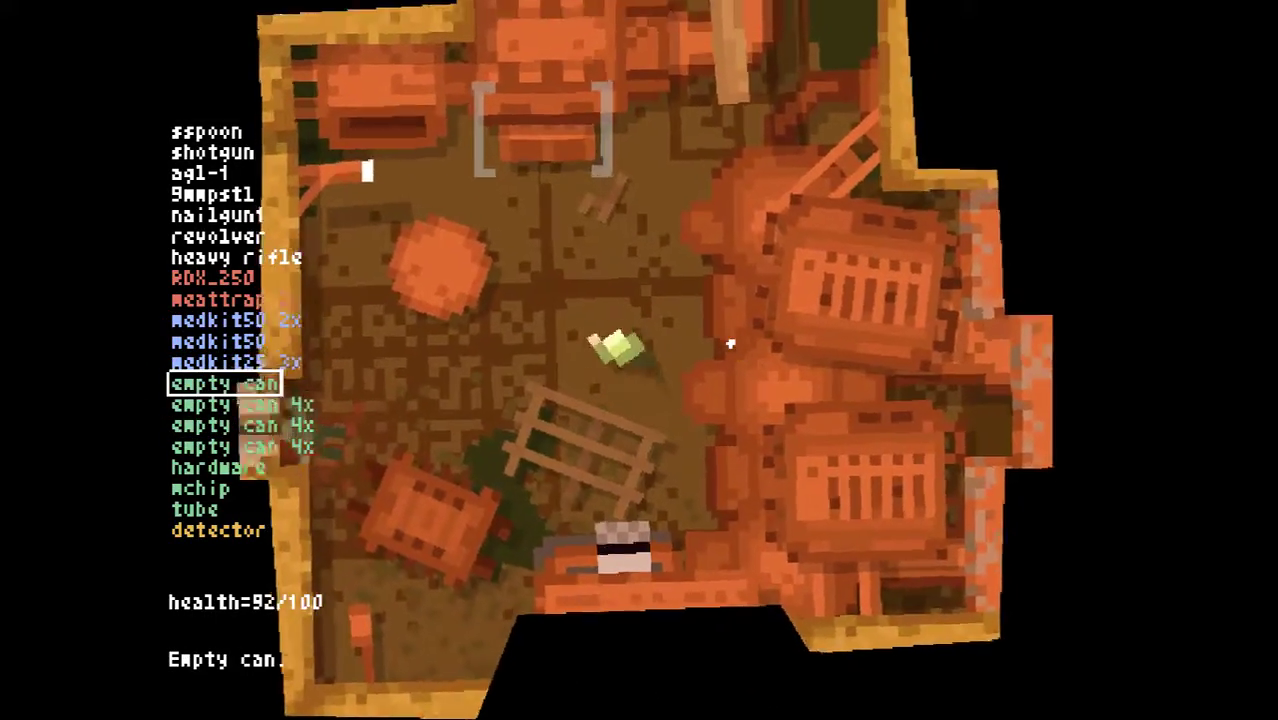
key("w")
key("Return")
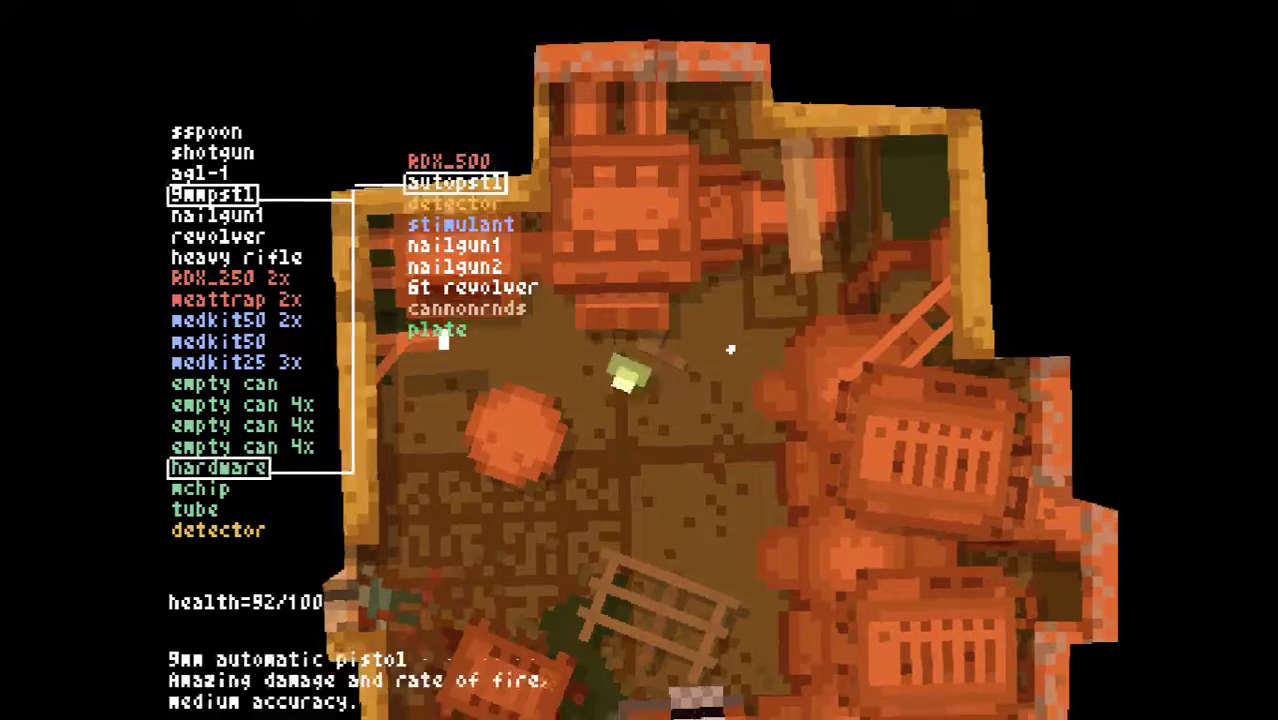
key("Down")
key("Down")
key("Return")
Walk west into the plank-floored room and eat another canned meat, reaching 92 health
key("a")
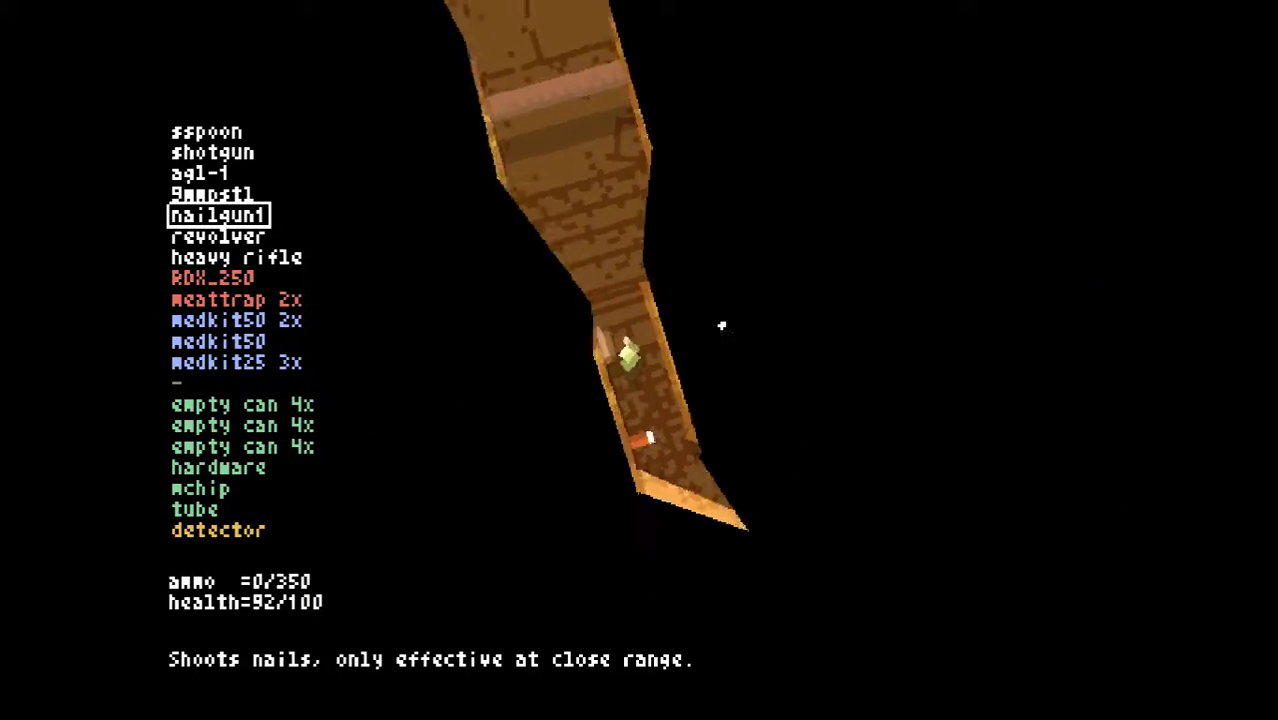
key("m")
key("m")
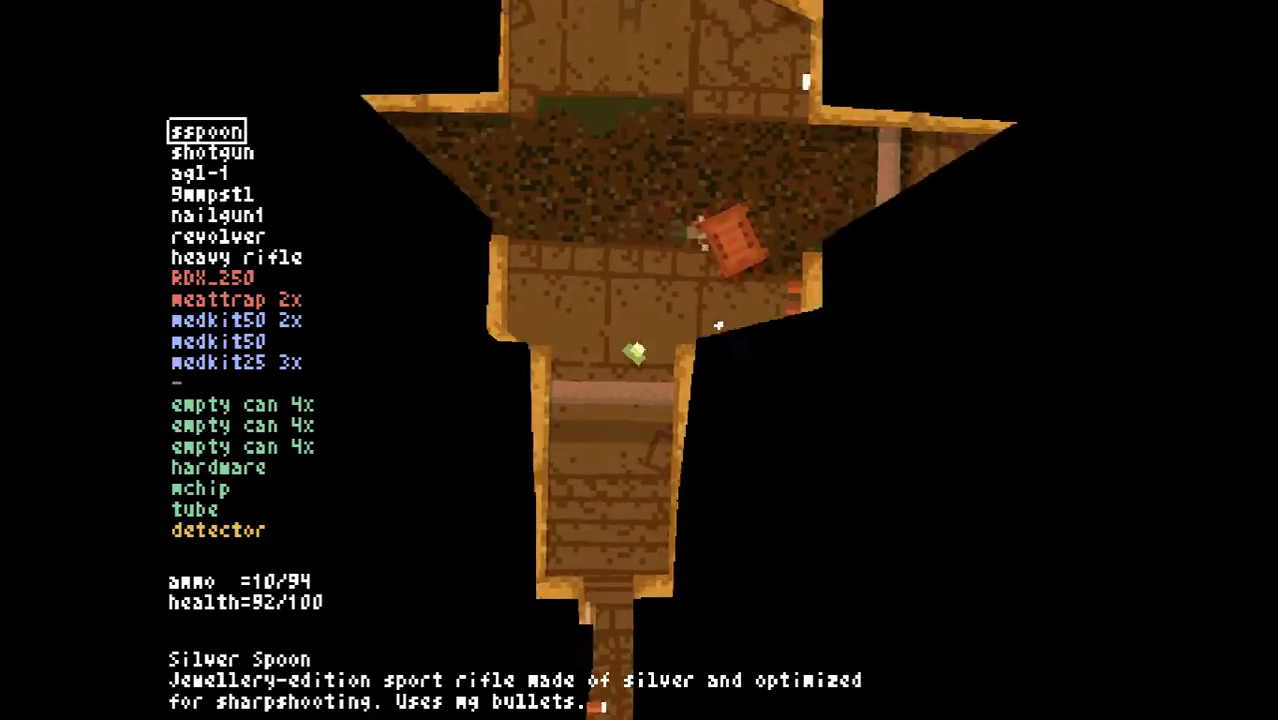
key("Right")
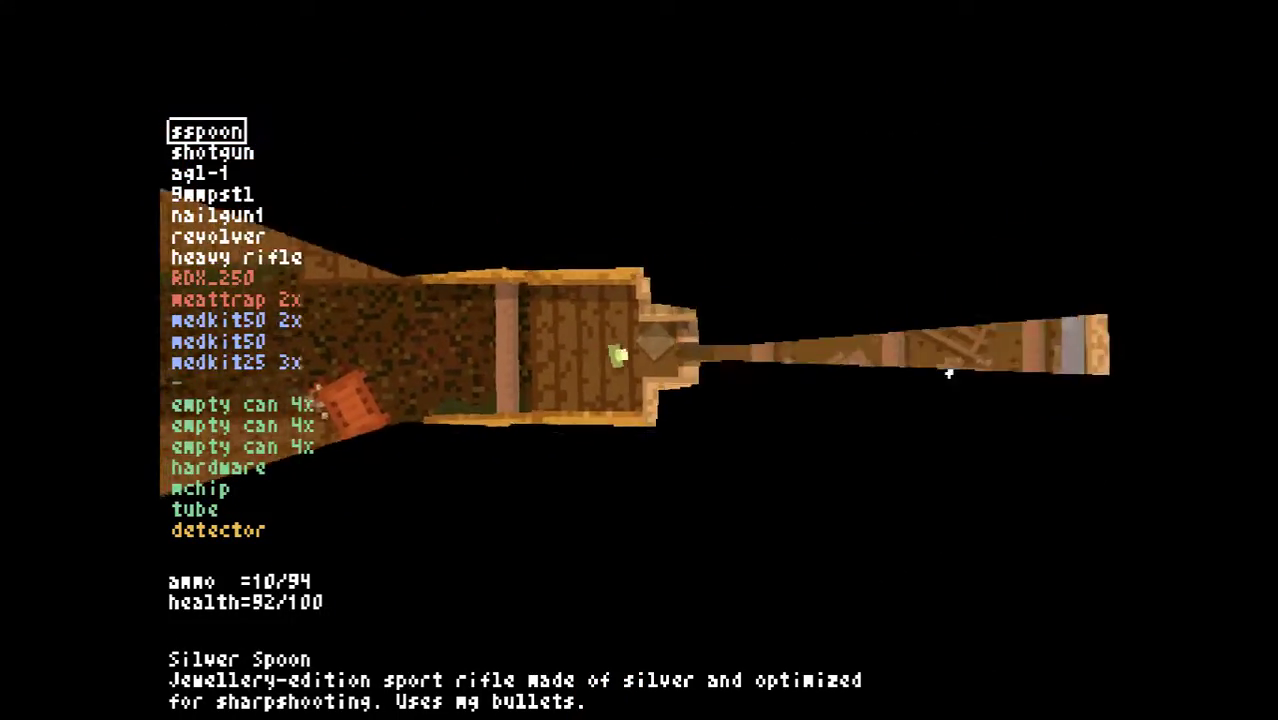
key("d")
key("s")
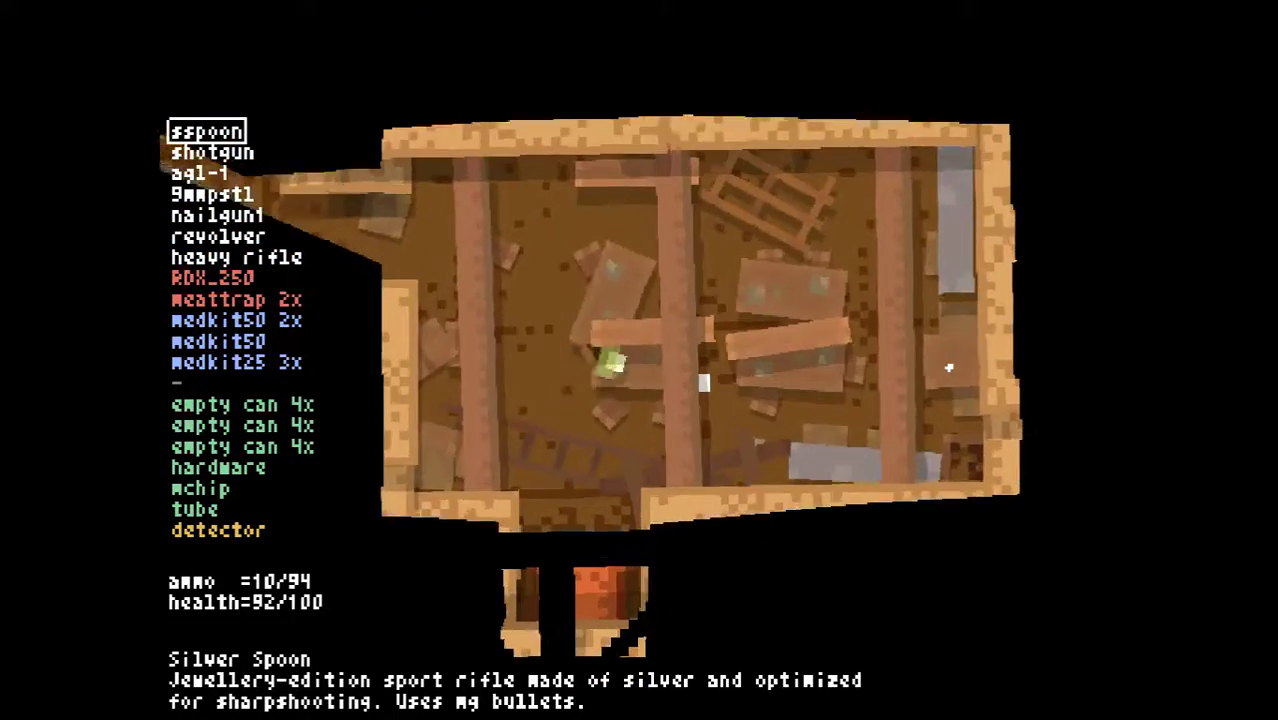
scroll(947, 357, "up", 1)
scroll(947, 357, "up", 5)
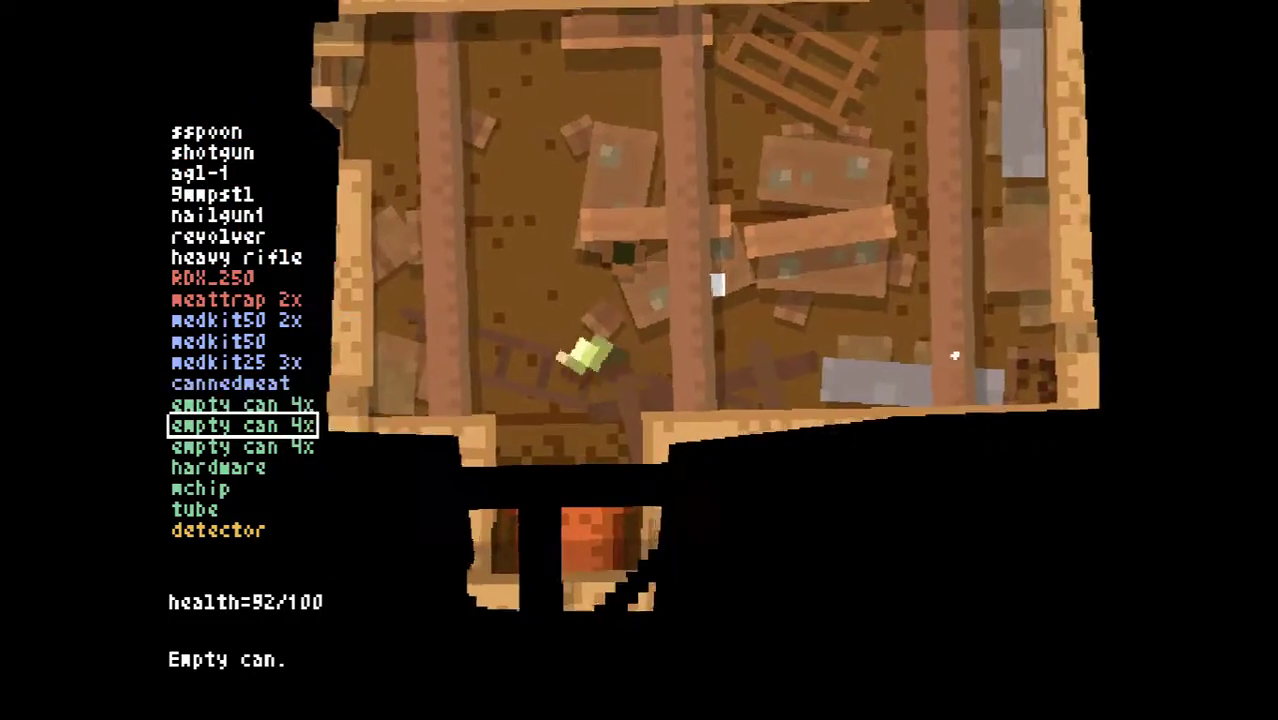
left_click(950, 356)
key("w")
Glance at the level map, then advance up the corridor toward the enemies
key("Tab")
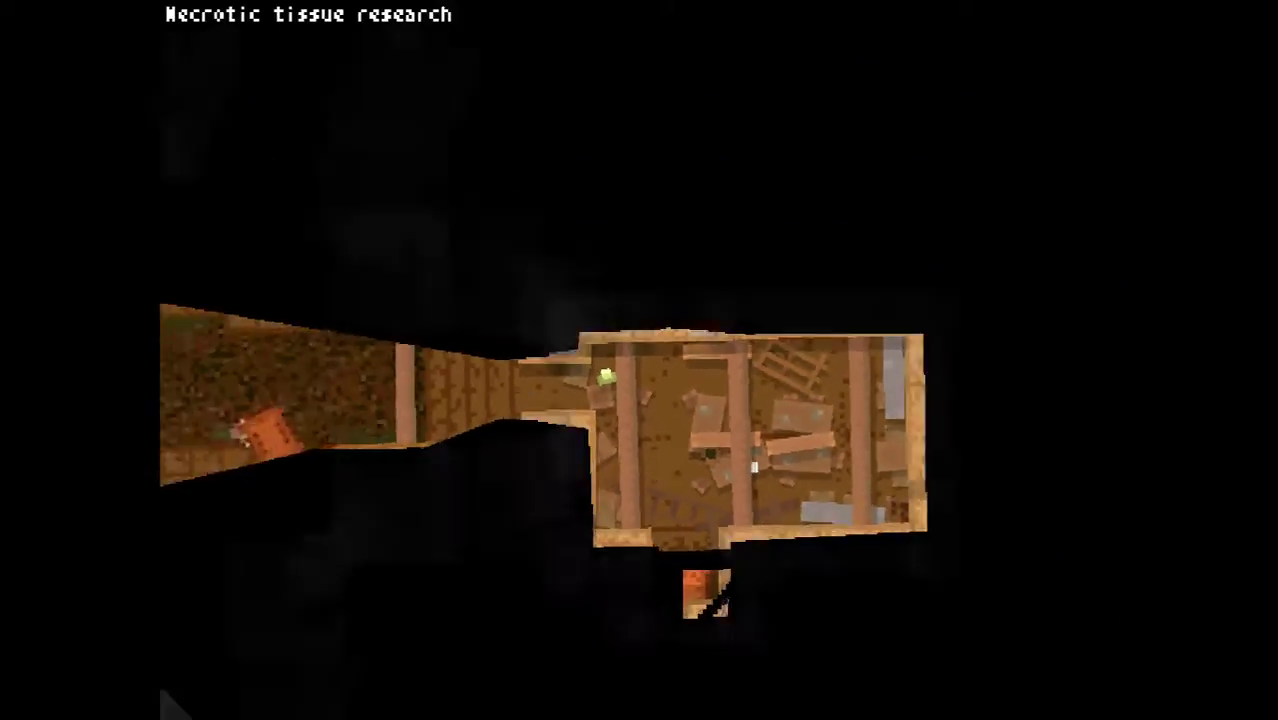
scroll(945, 353, "up", 12)
key("w")
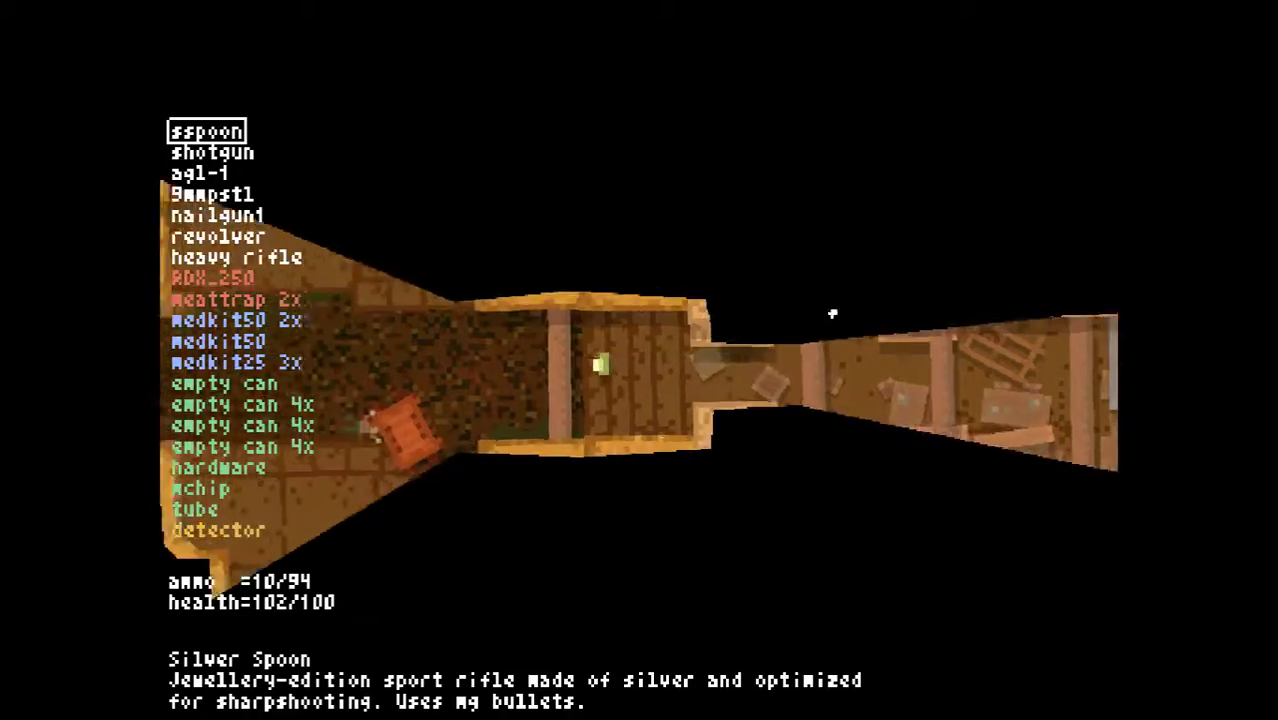
key("w")
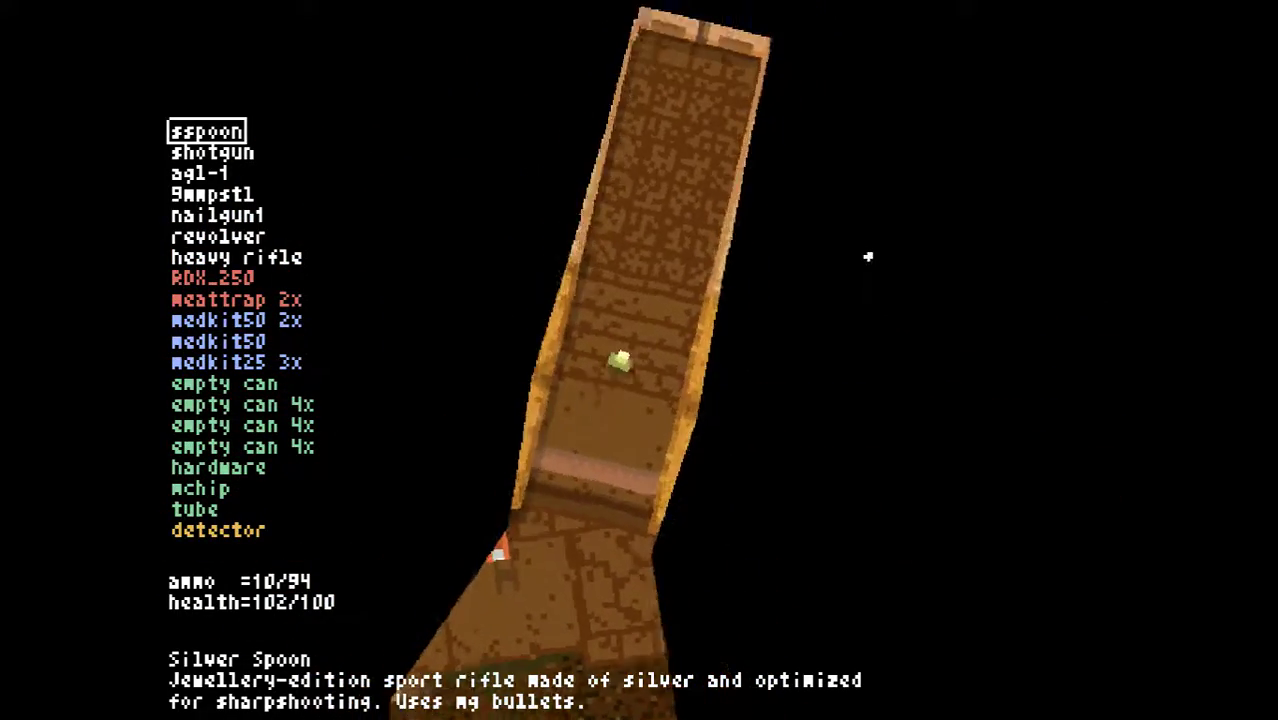
key("w")
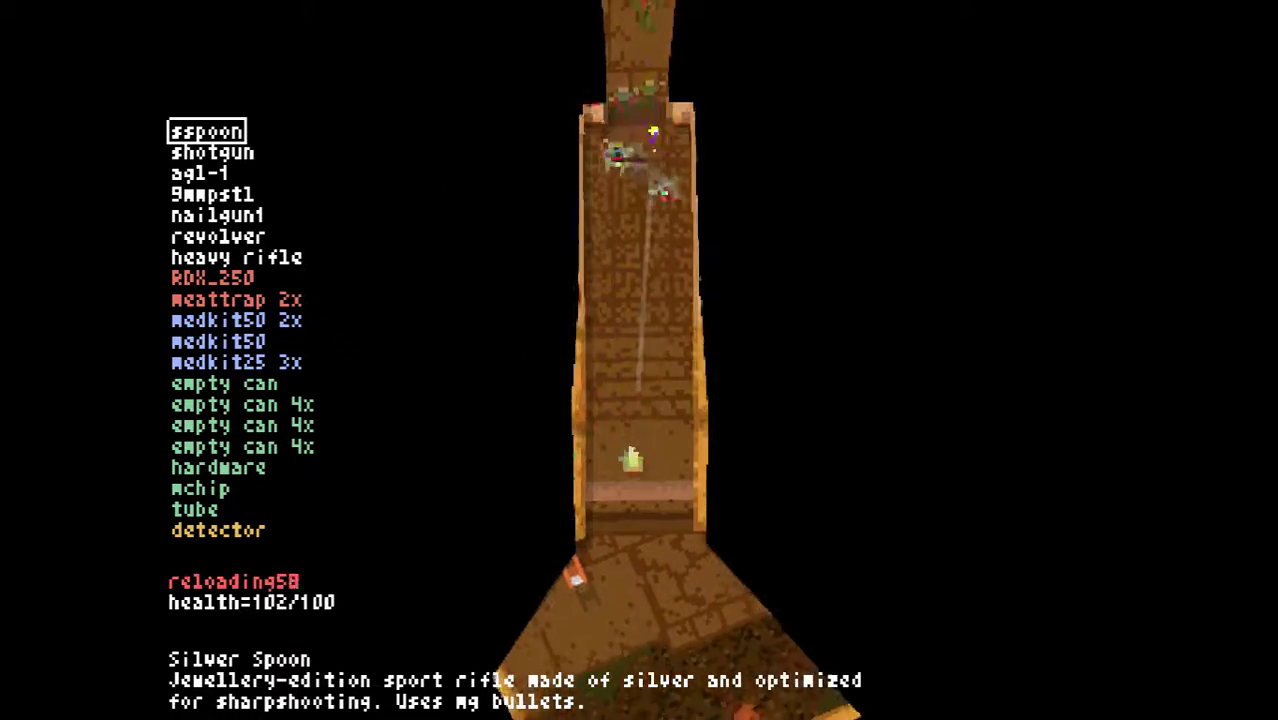
Fall back while the Silver Spoon reloads, then push up into the large hall
key("s")
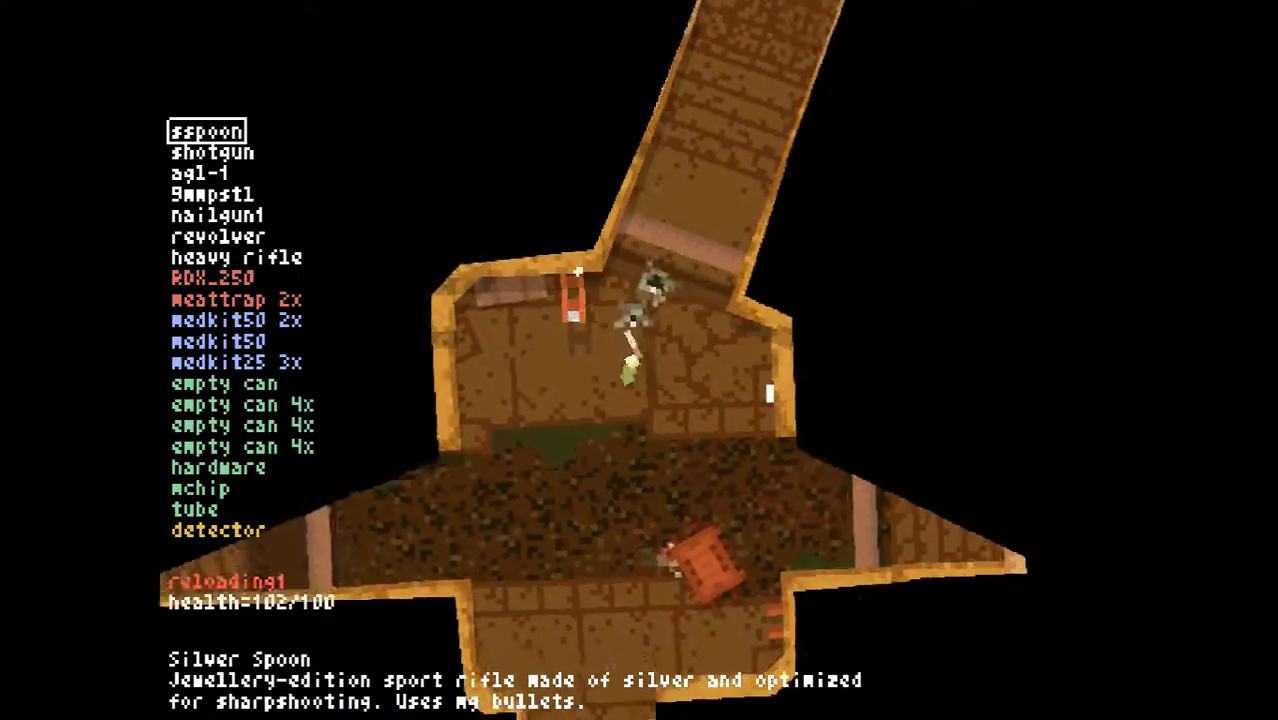
key("s")
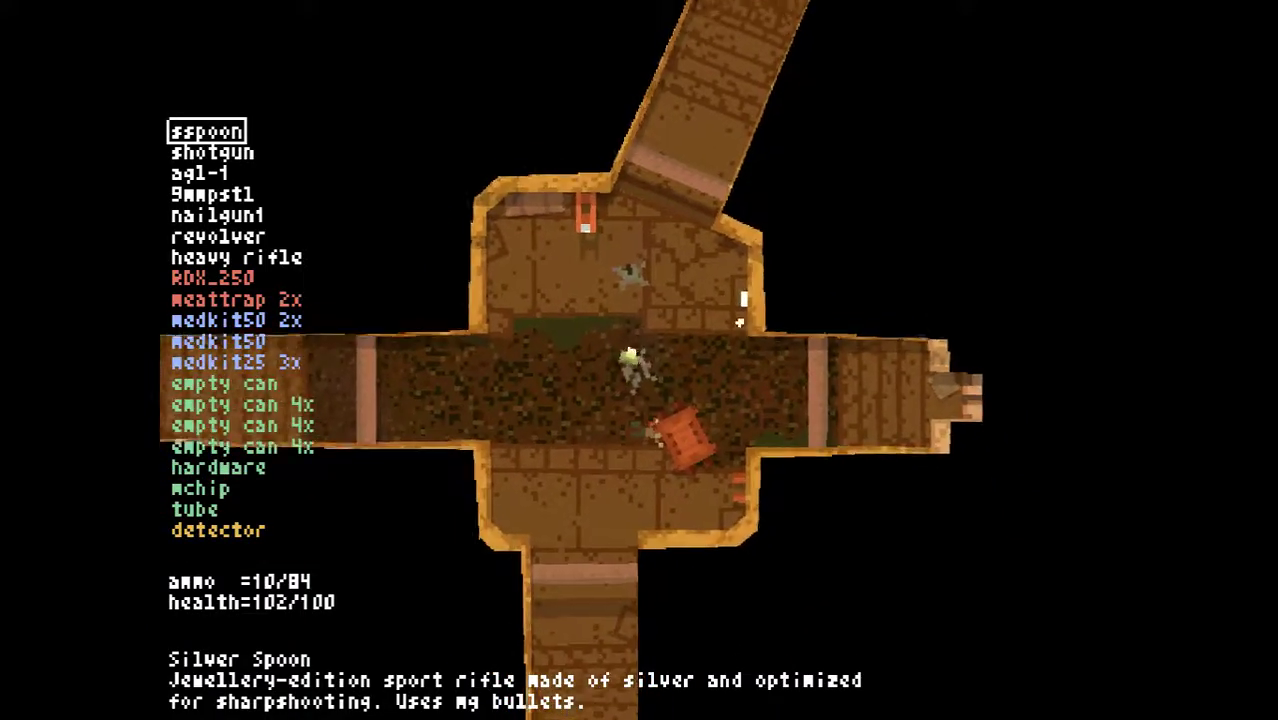
key("w")
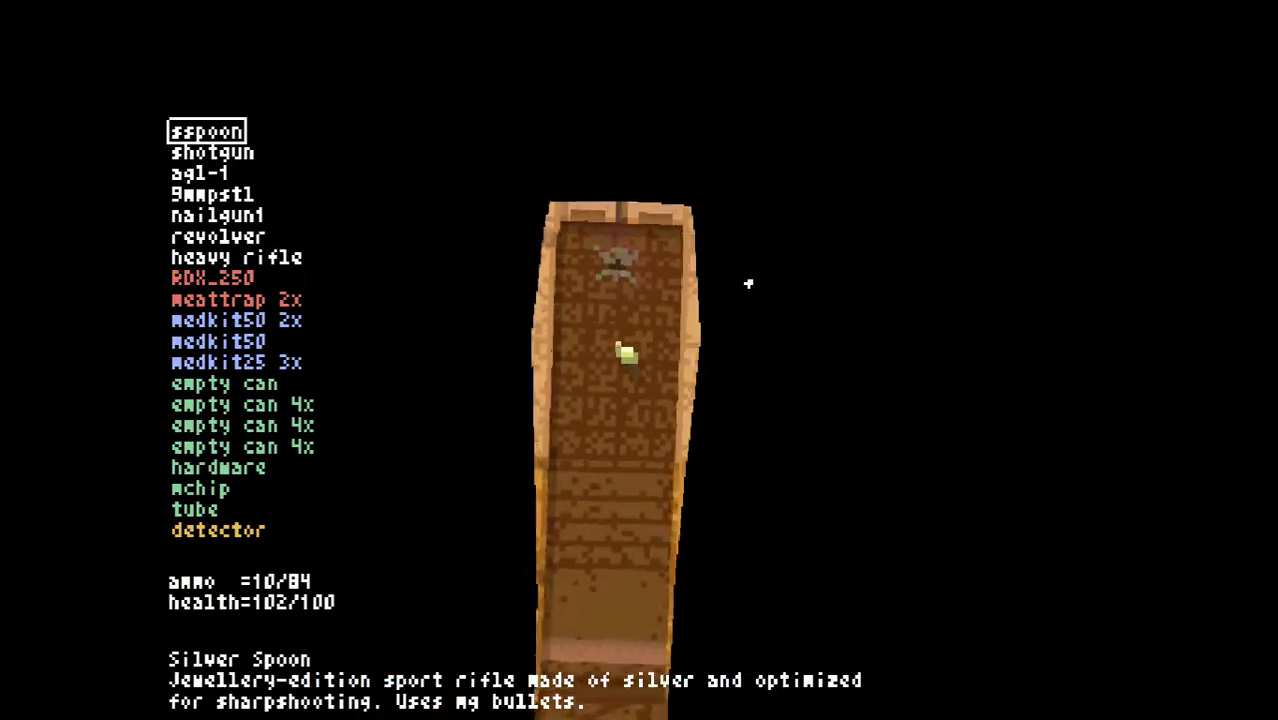
key("w")
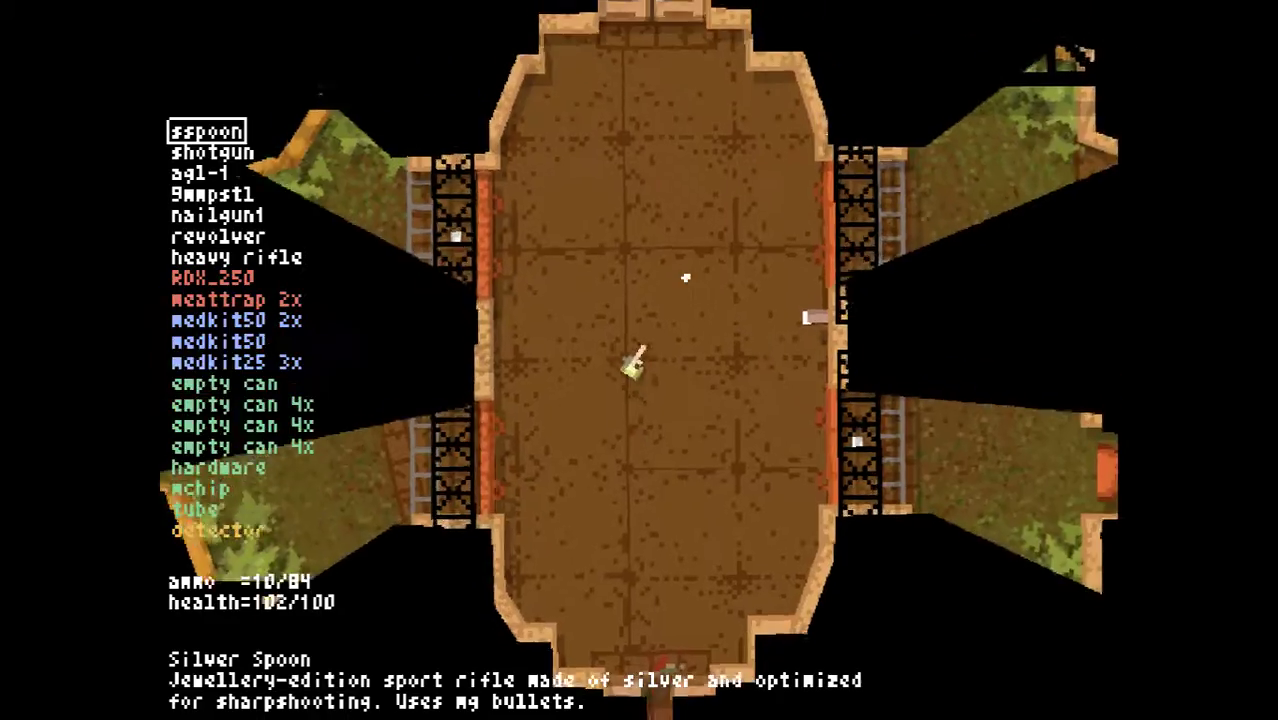
Cross the brown hall, checking the labelled level map, and enter the corridor
key("m")
key("m")
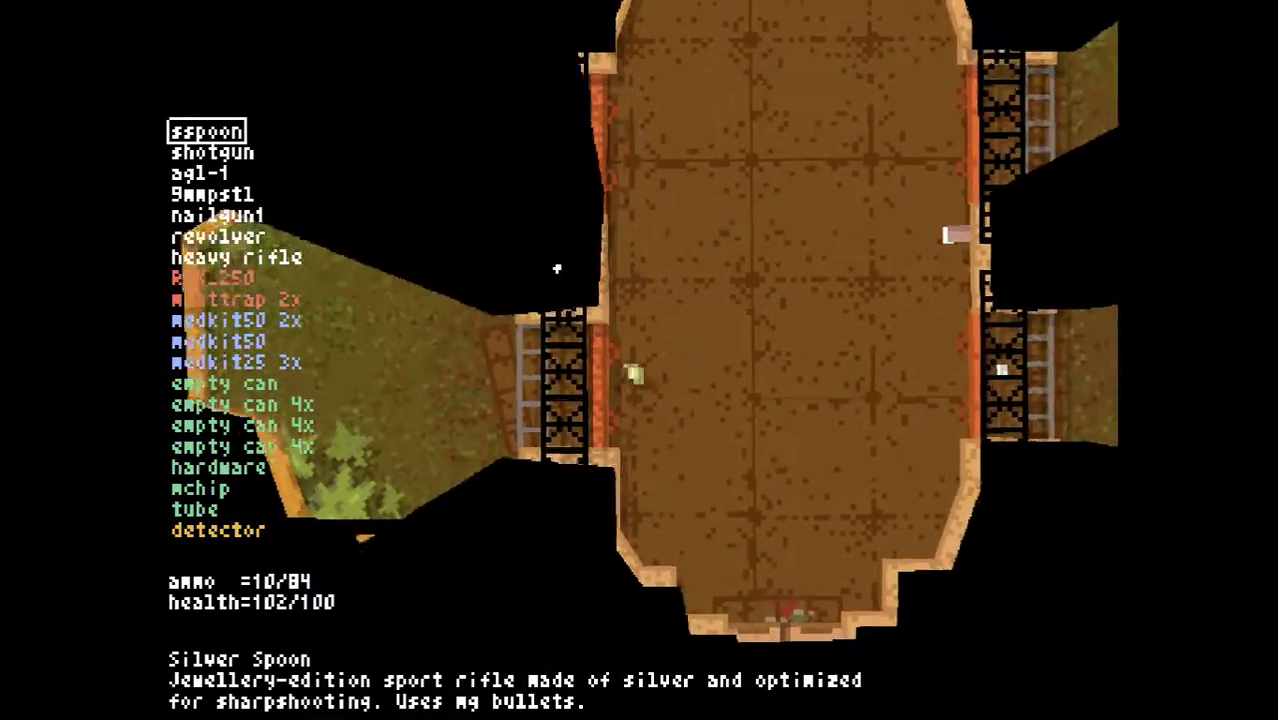
key("w")
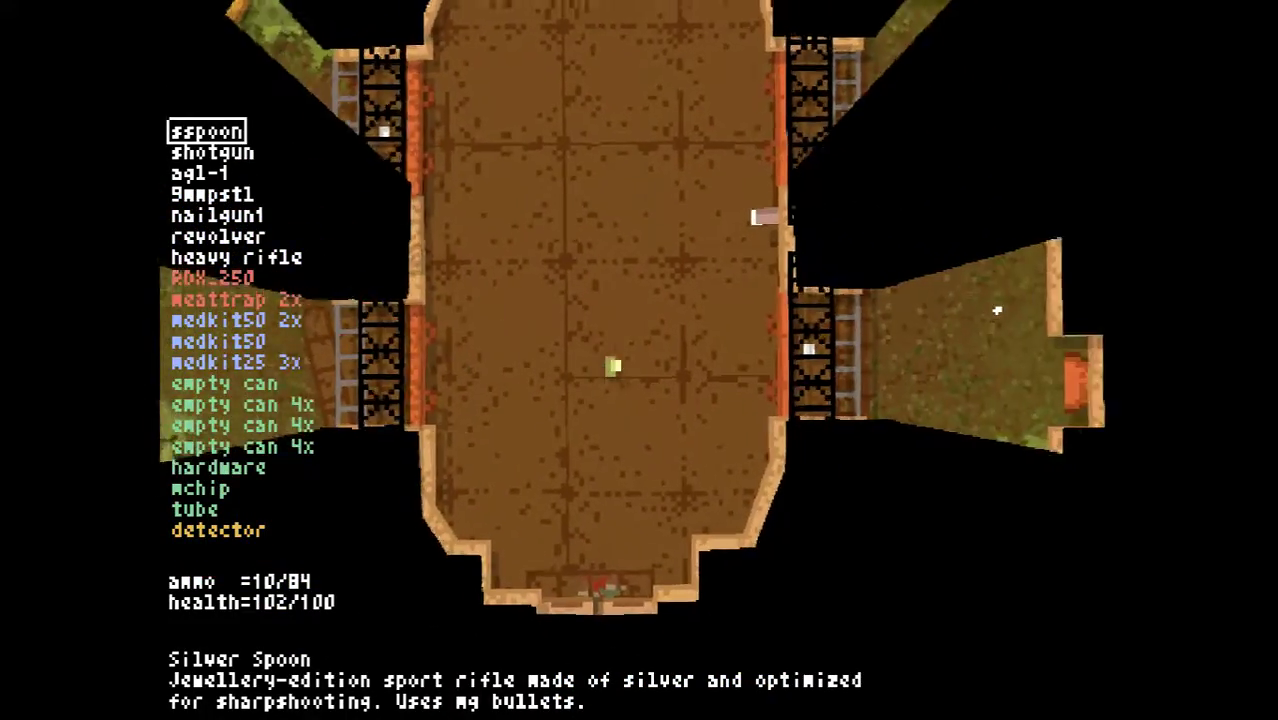
key("w")
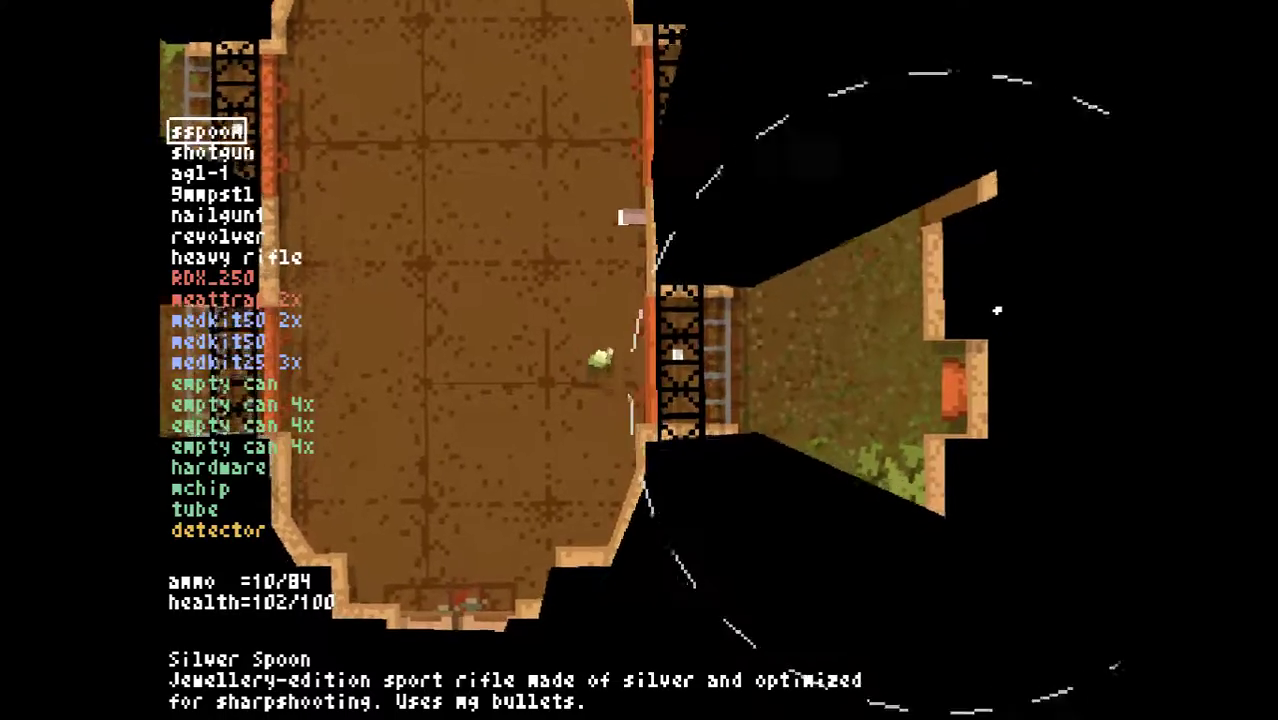
key("m")
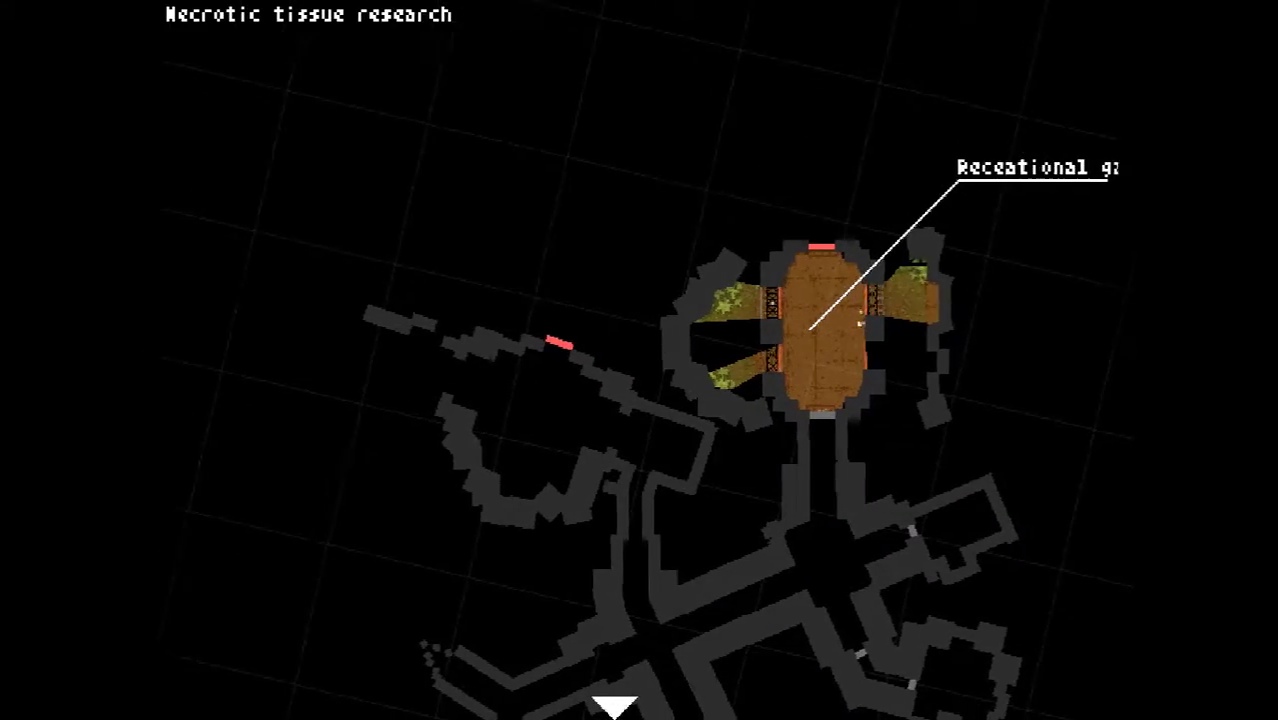
key("s")
key("m")
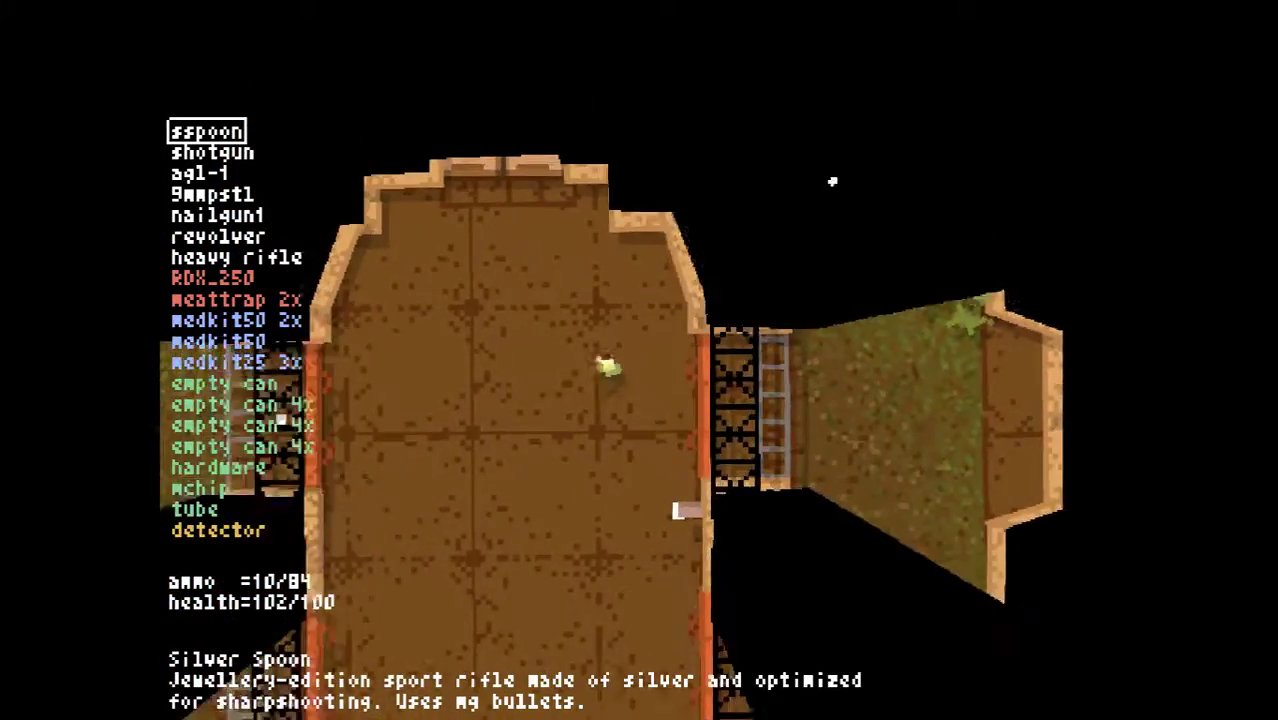
key("w")
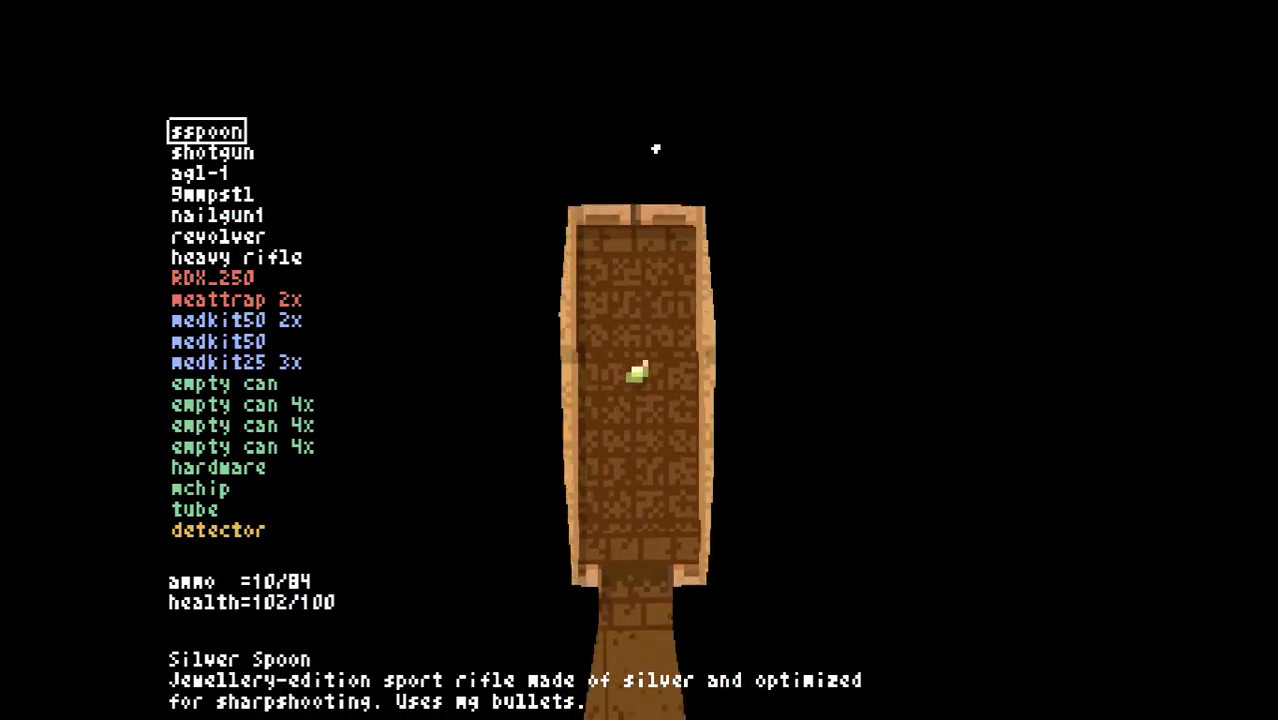
Shoot the creatures up the corridor while advancing, then drop back down
left_click(652, 150)
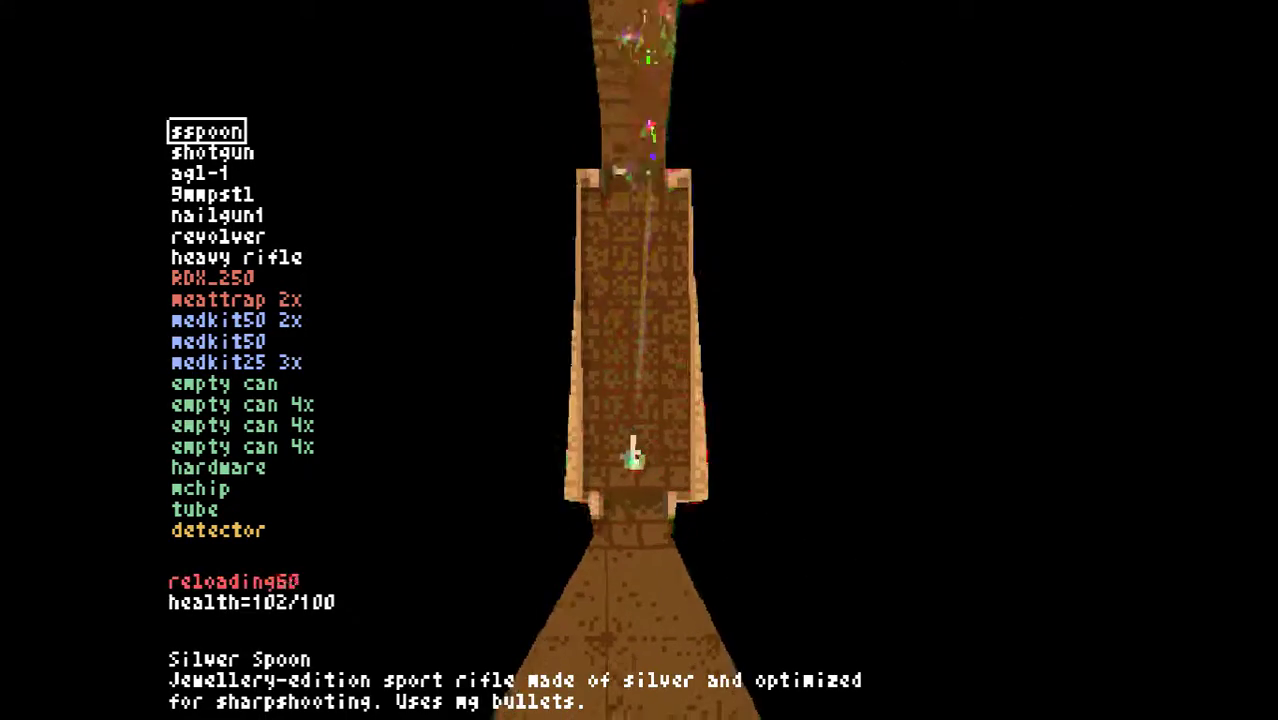
key("w")
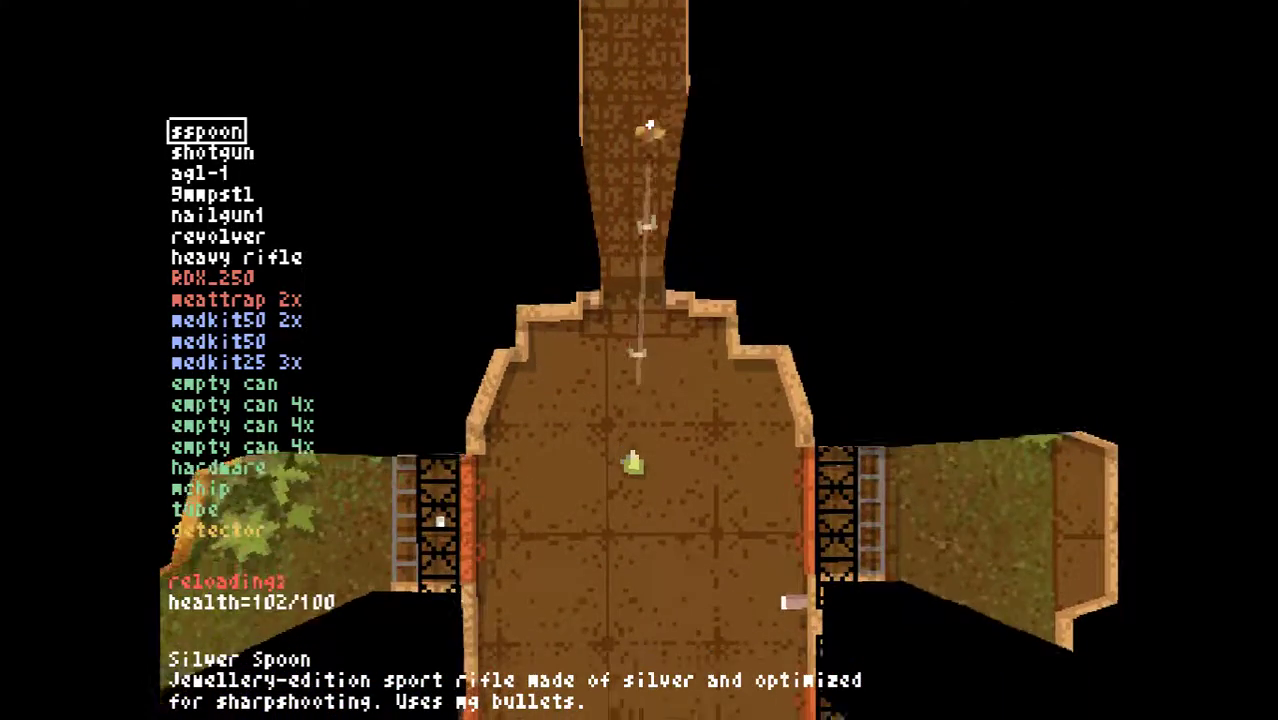
left_click(648, 124)
key("w")
left_click(649, 124)
left_click(633, 262)
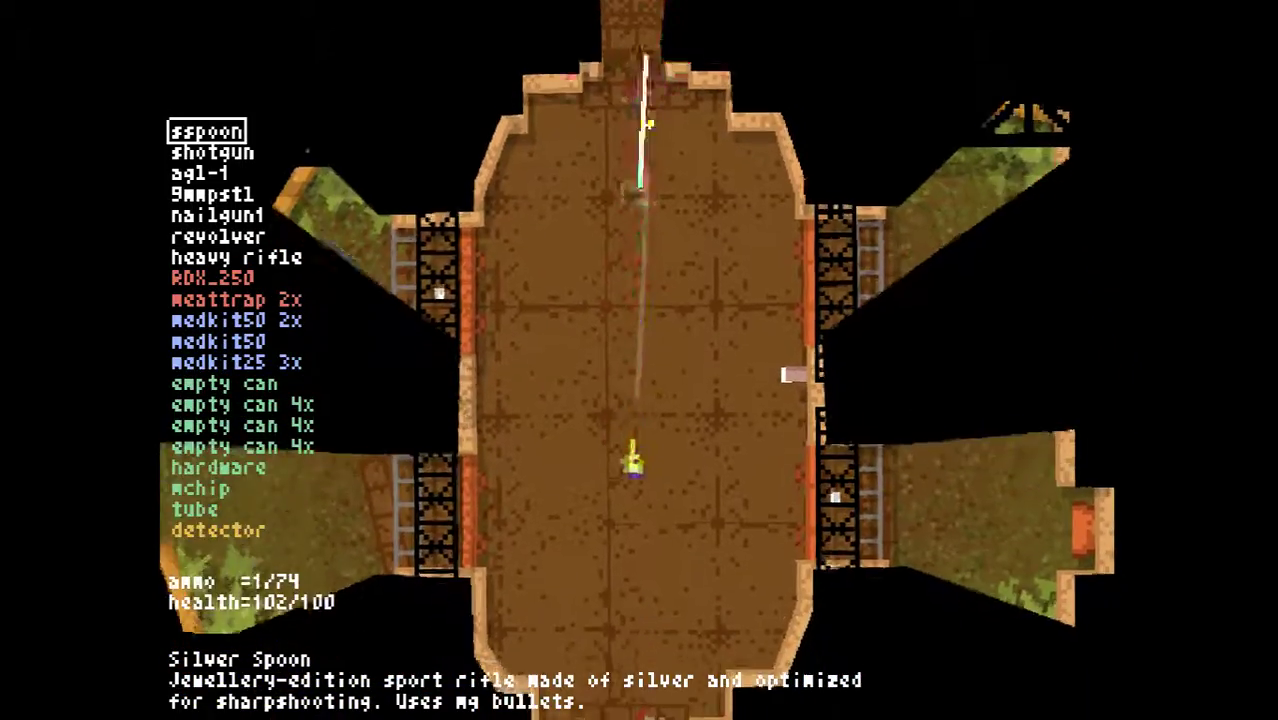
left_click(645, 120)
key("s")
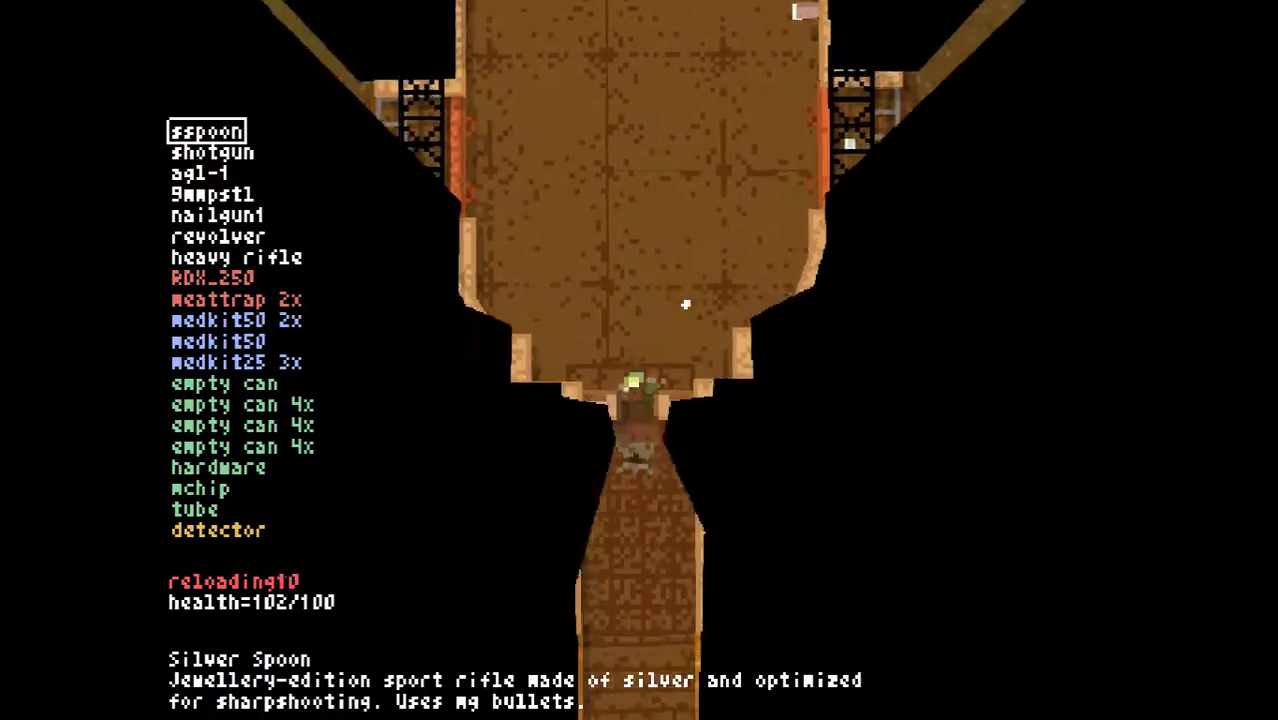
Study the area map a few times before moving on
key("m")
key("i")
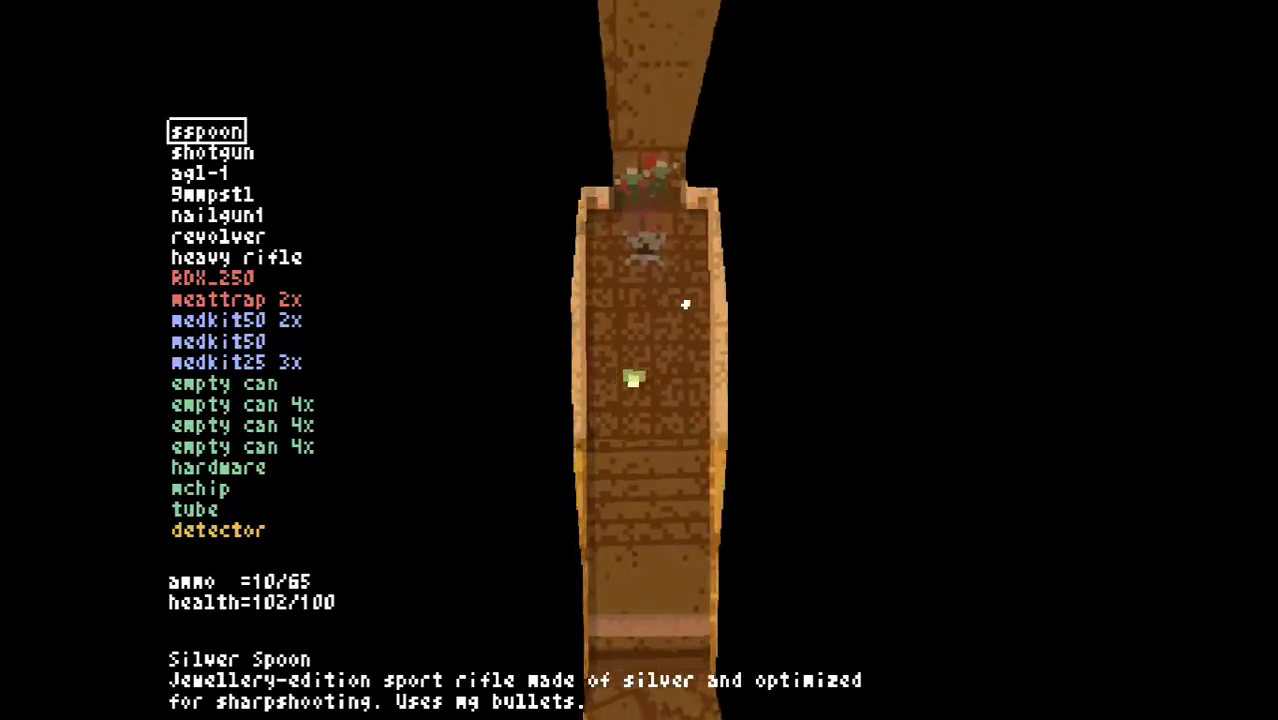
key("m")
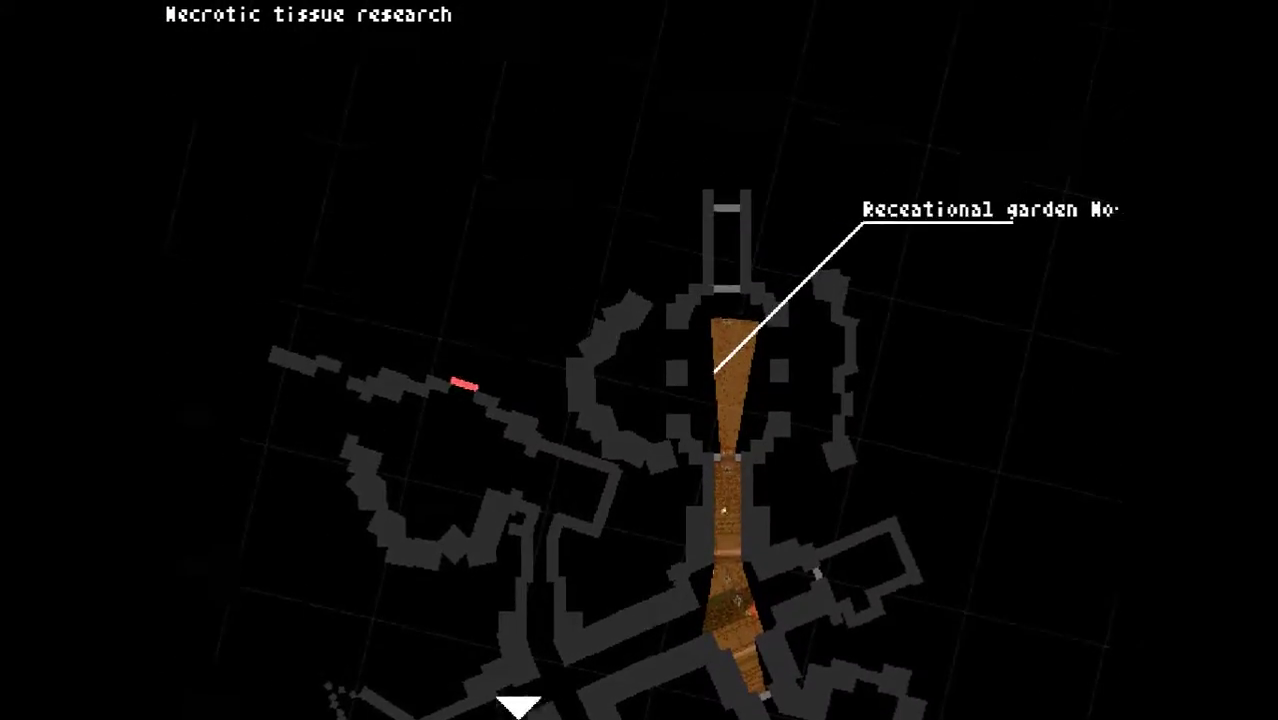
key("i")
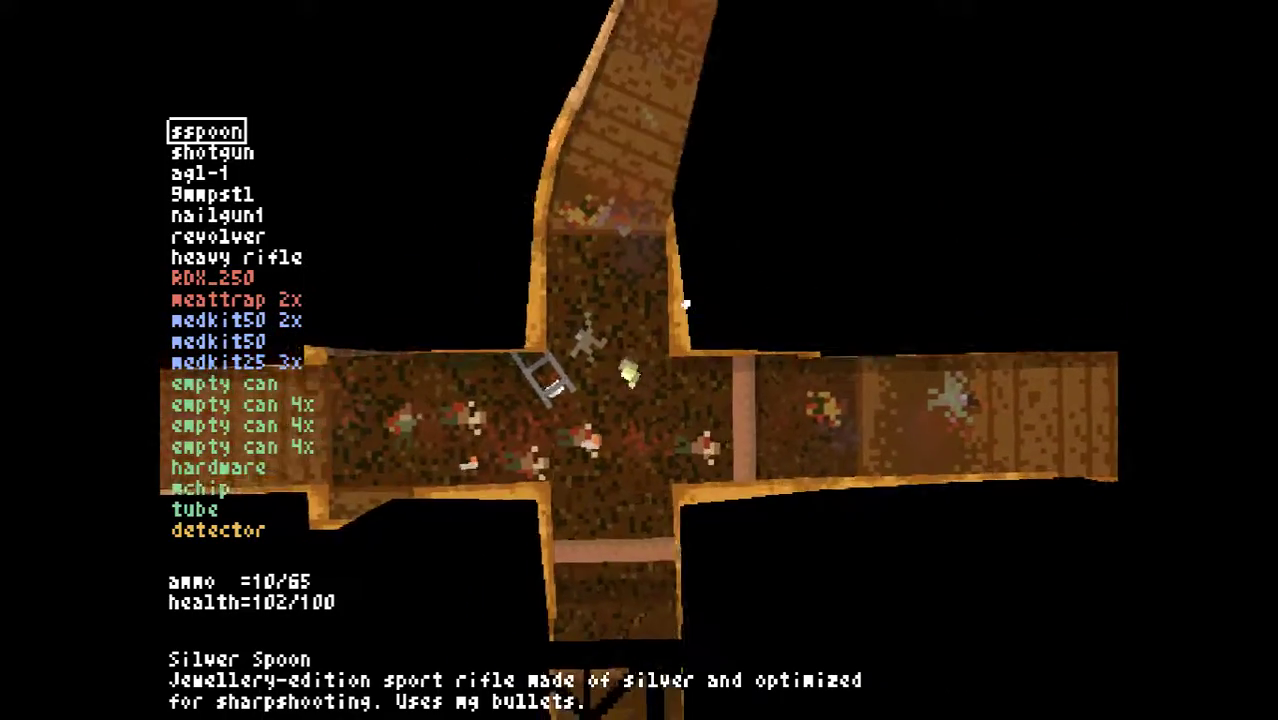
key("i")
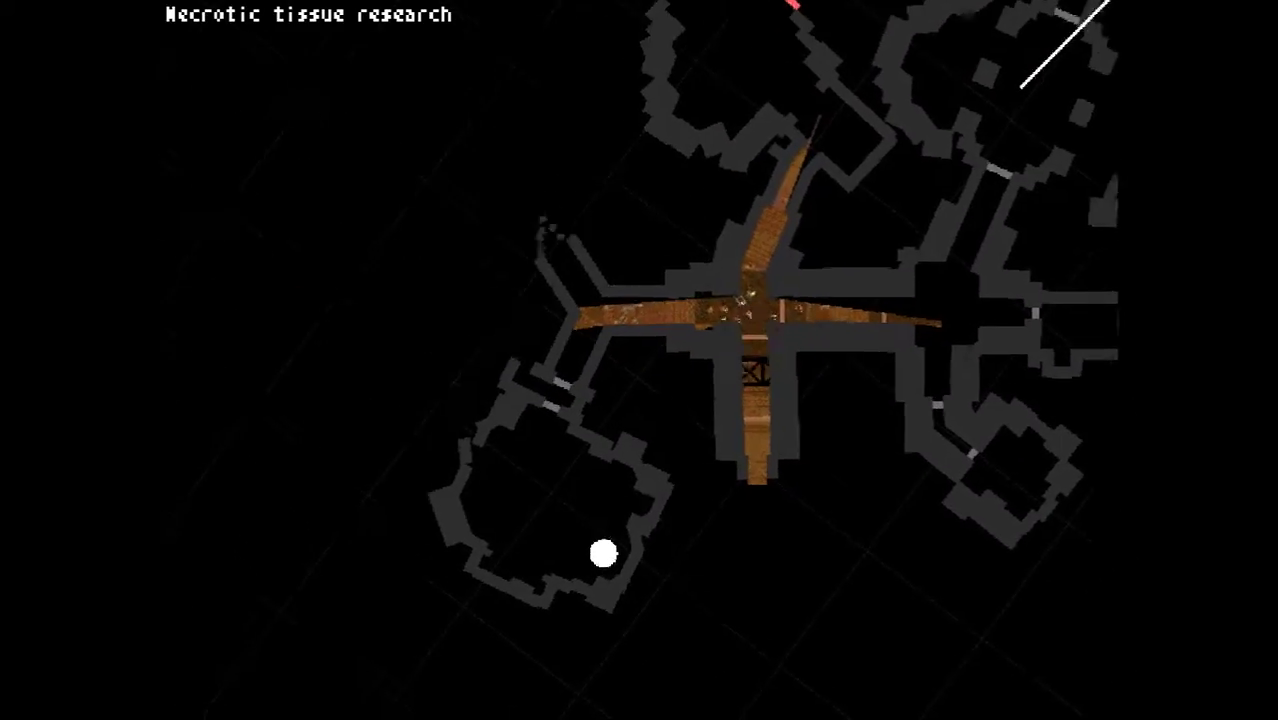
key("i")
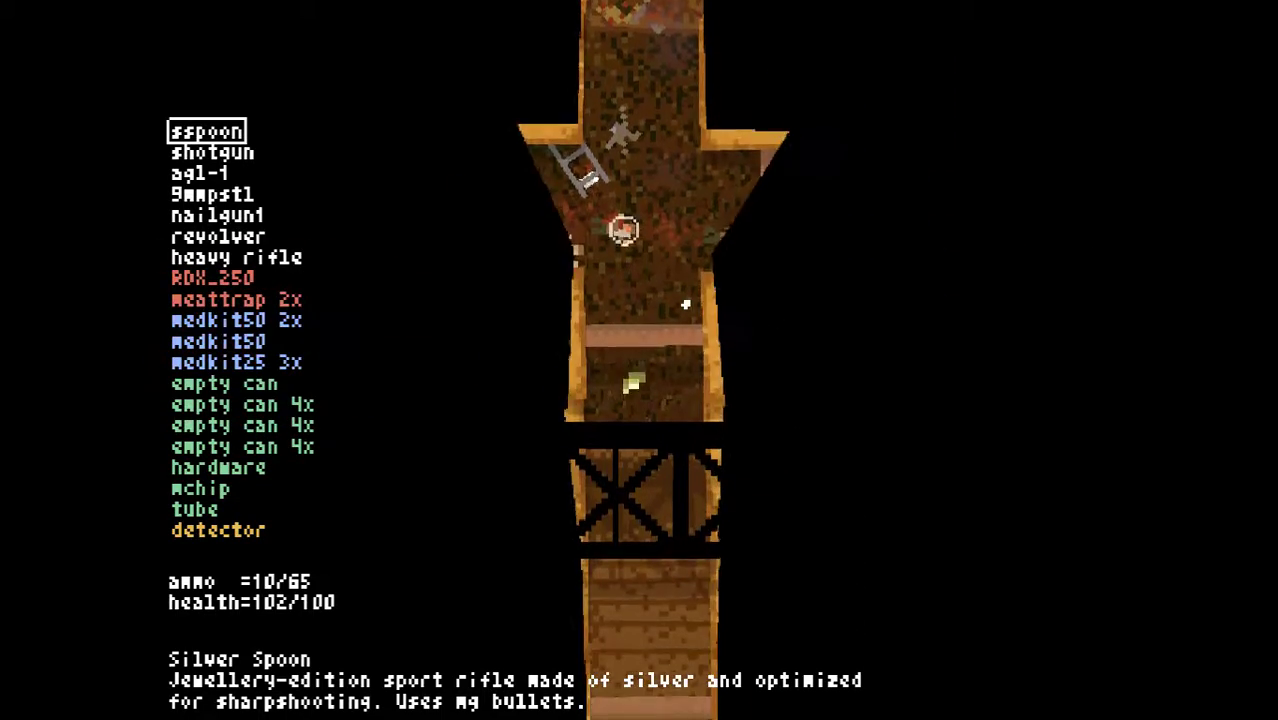
Walk south through the room and corridor to the gated passage above the grassy corridors
key("s")
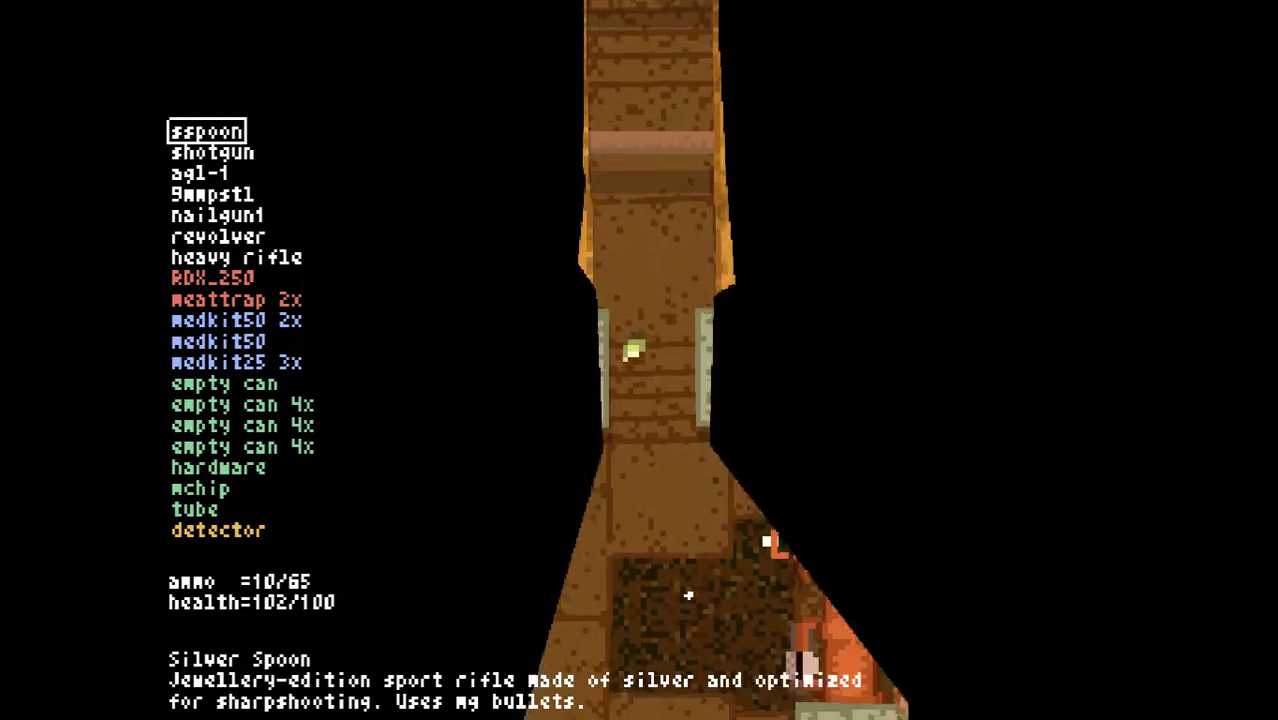
key("s")
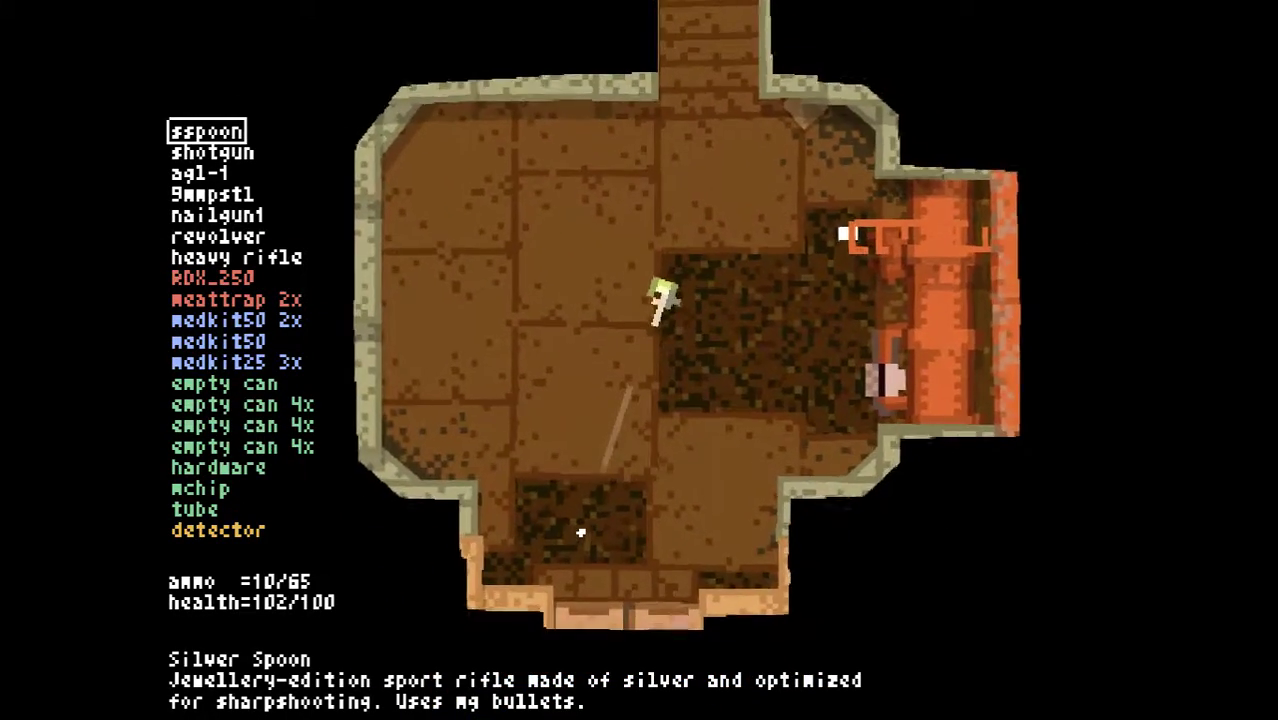
key("s")
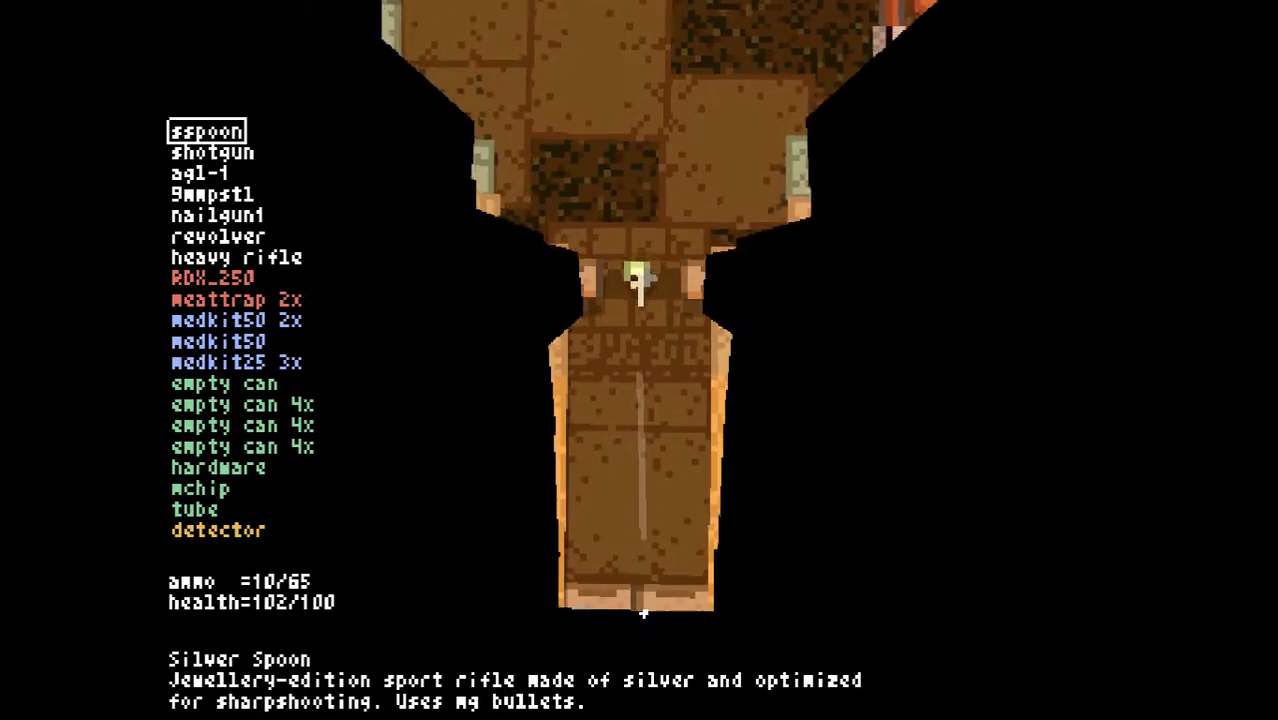
key("s")
key("w")
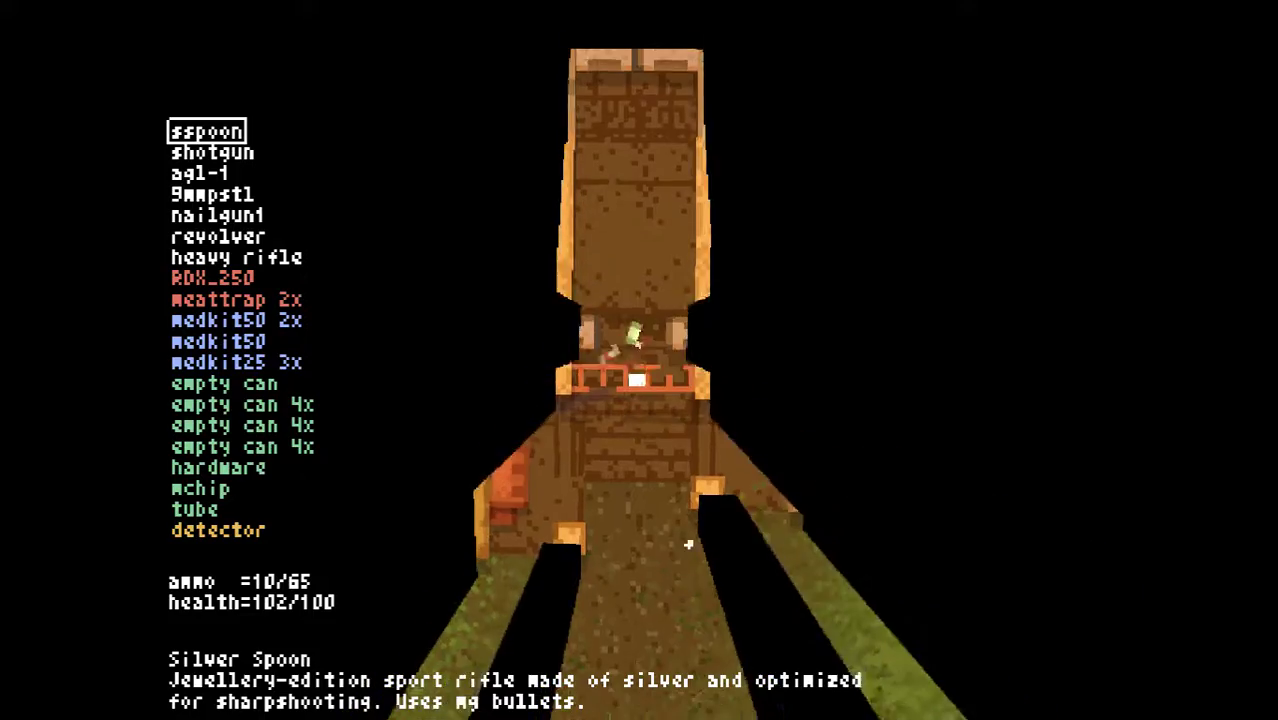
Head south into the grassy area, east, then south past the dead tree
key("s")
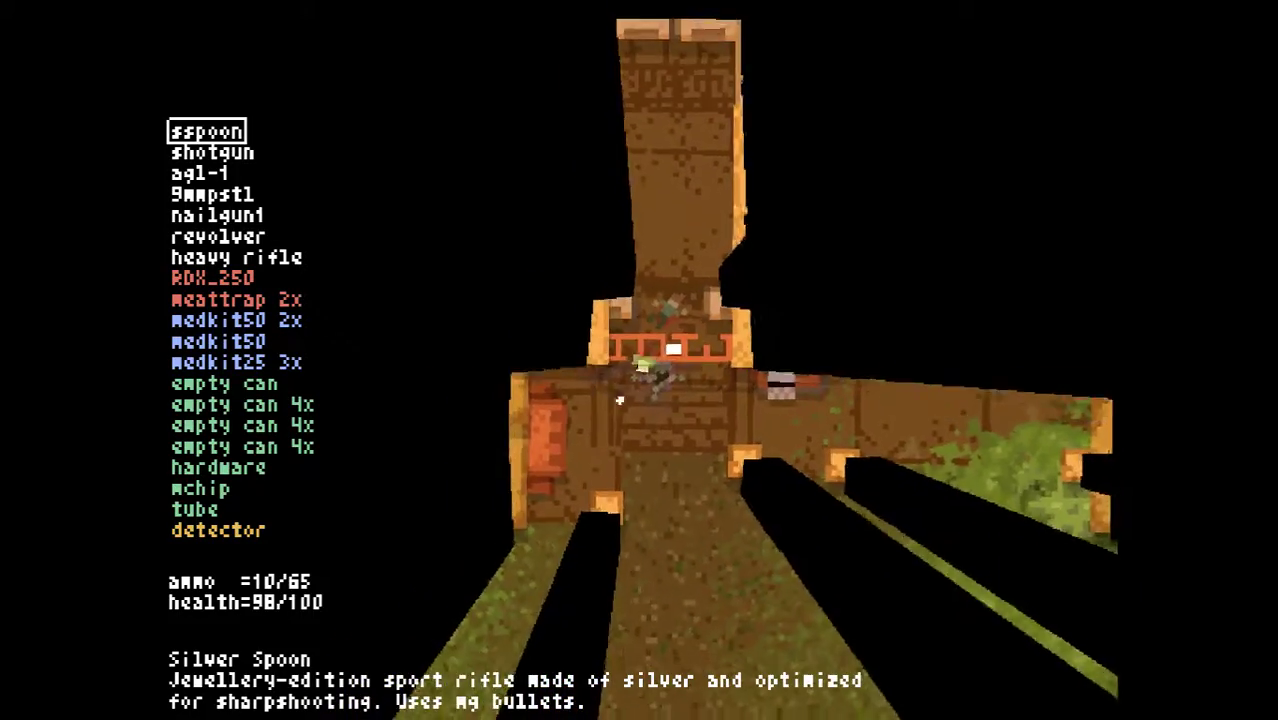
key("Tab")
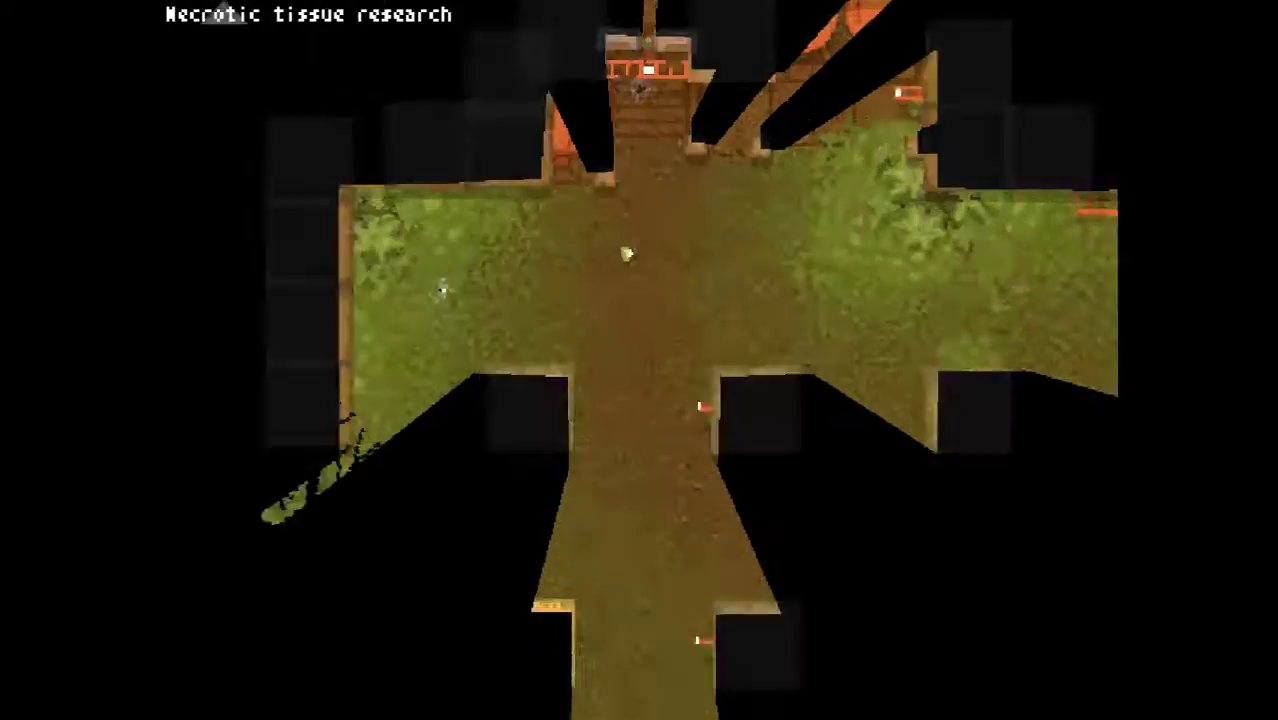
key("Tab")
key("d")
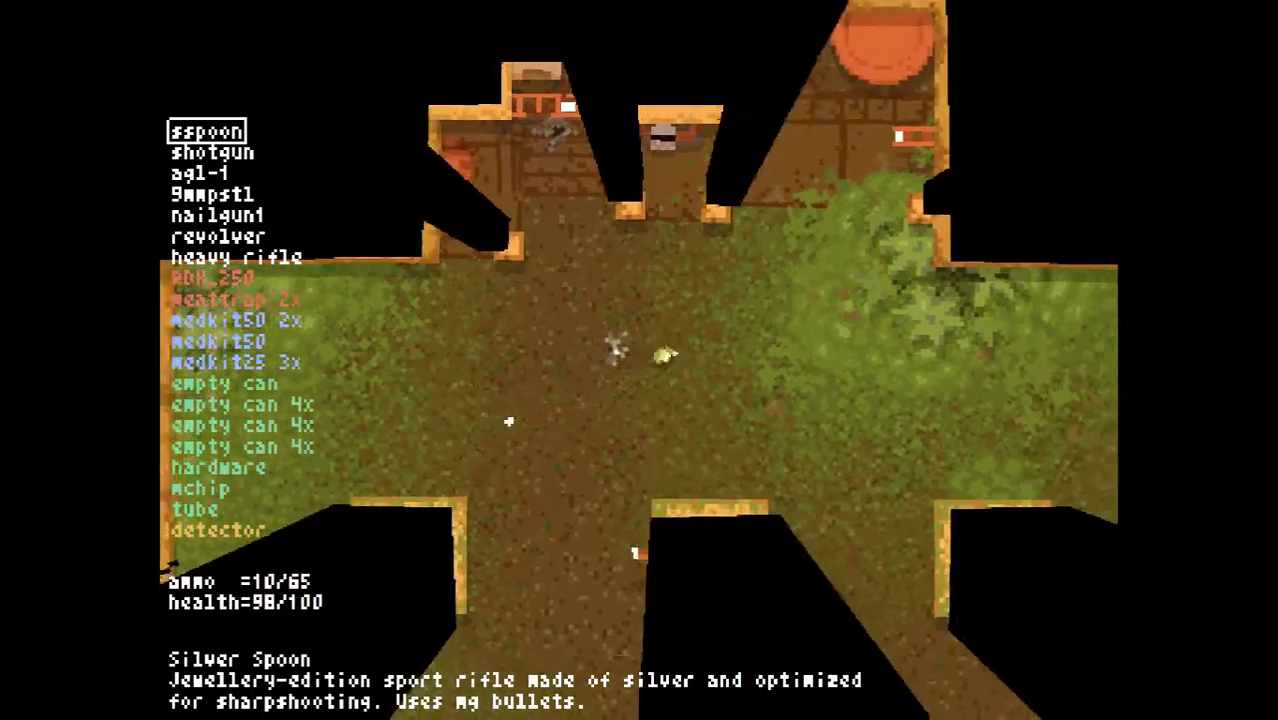
key("d")
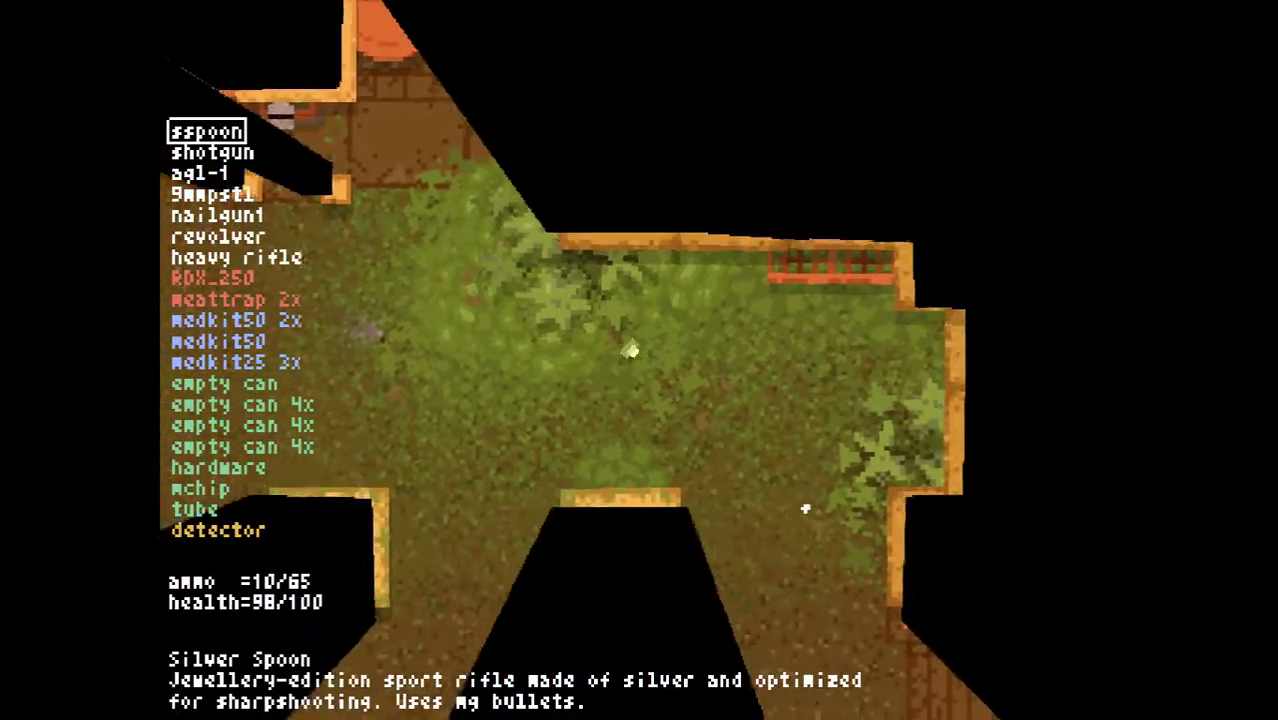
key("s")
key("s")
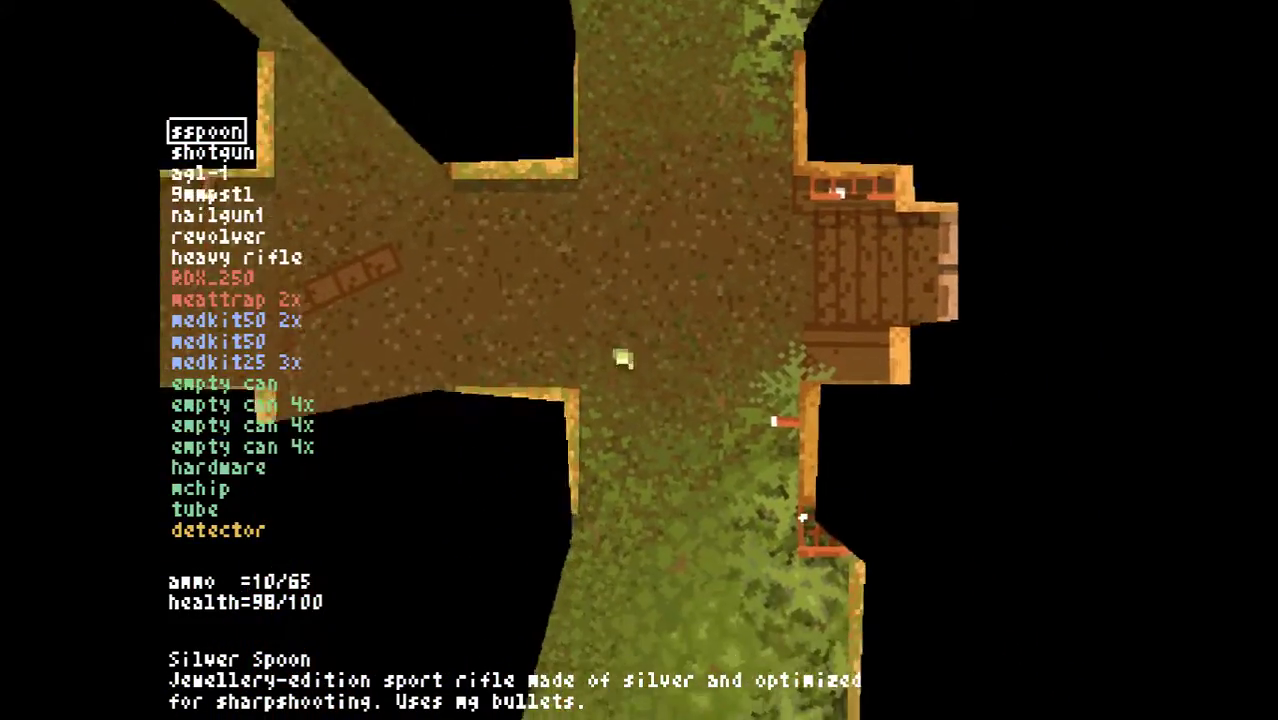
key("s")
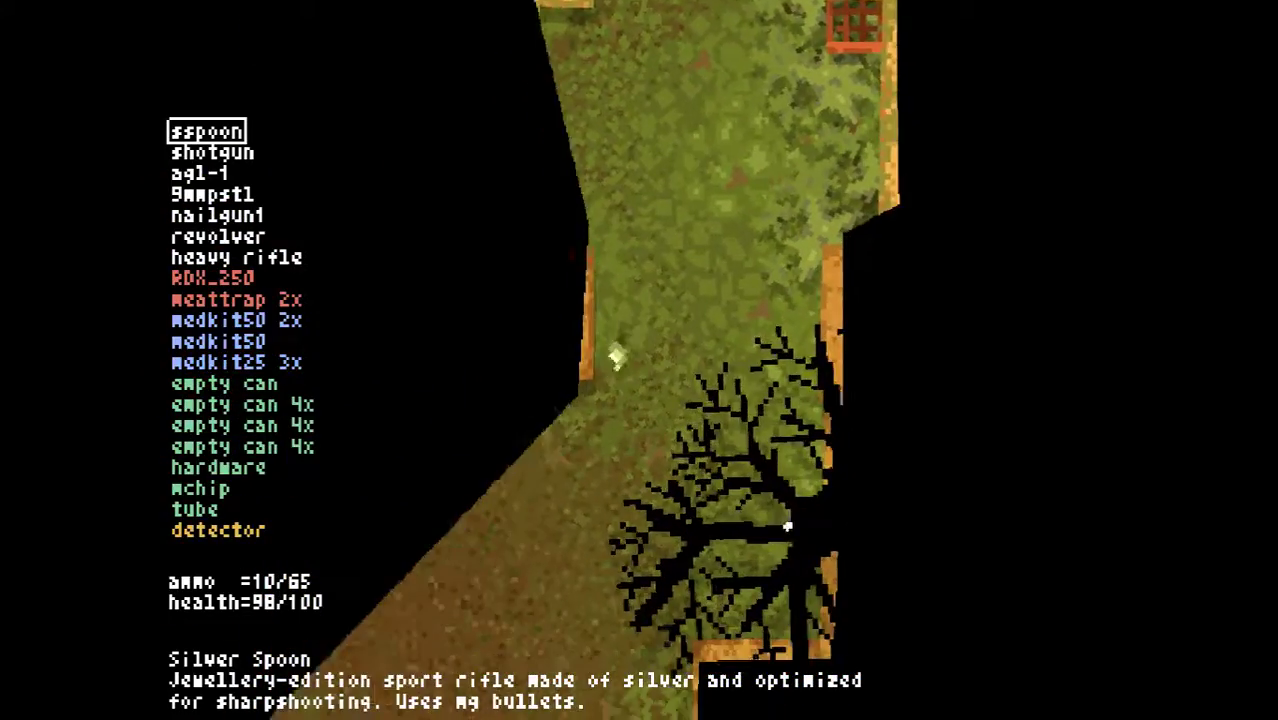
key("s")
Cross the next grassy room north-west, approach the enemies, then retreat west
key("a")
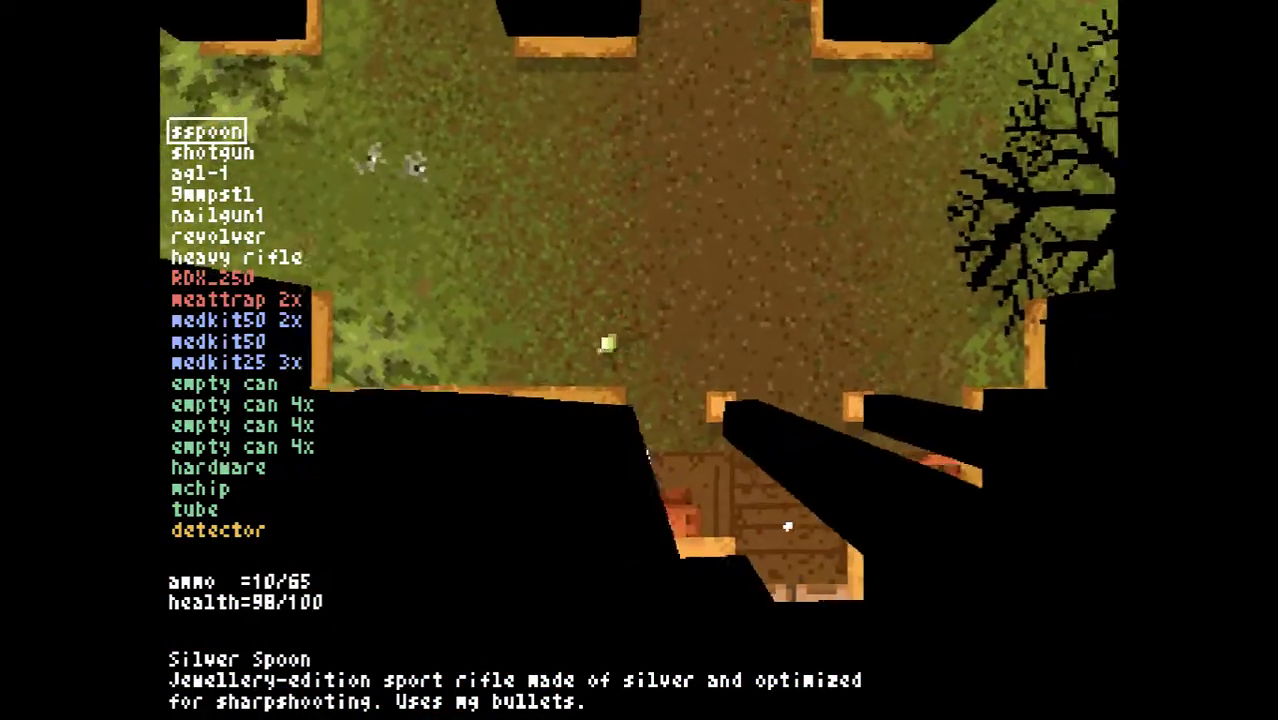
key("w")
key("a")
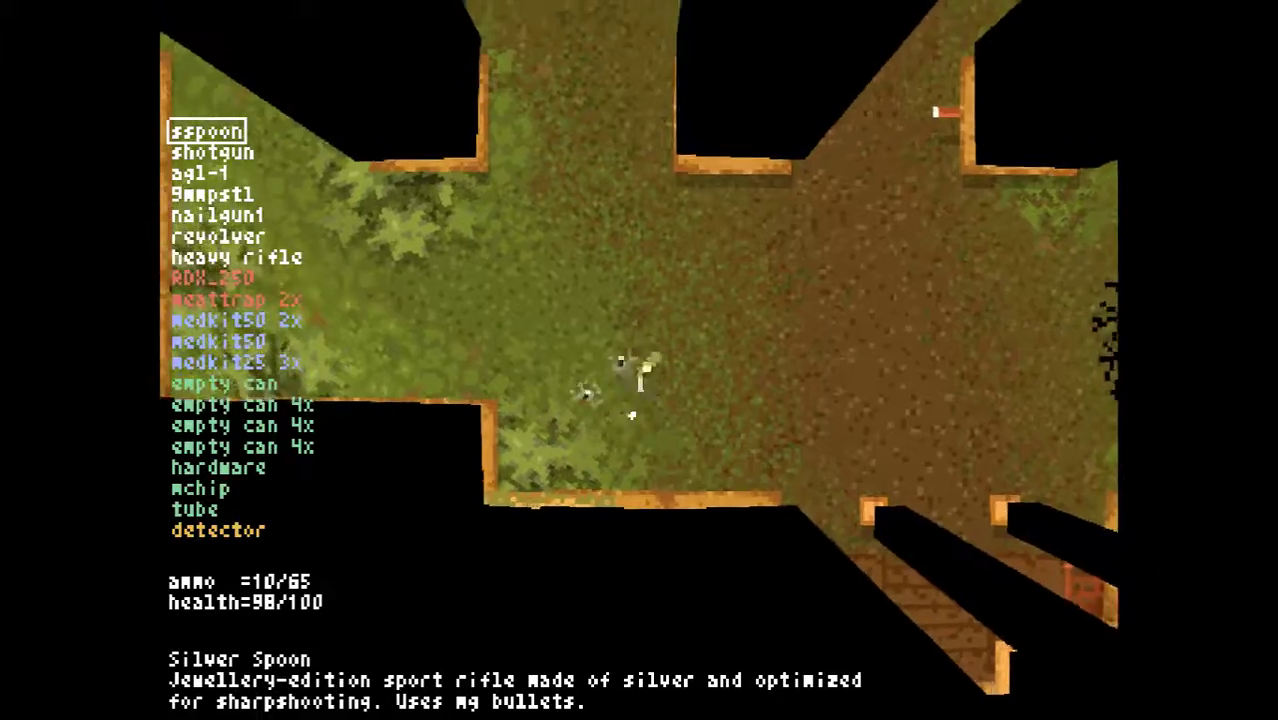
key("d")
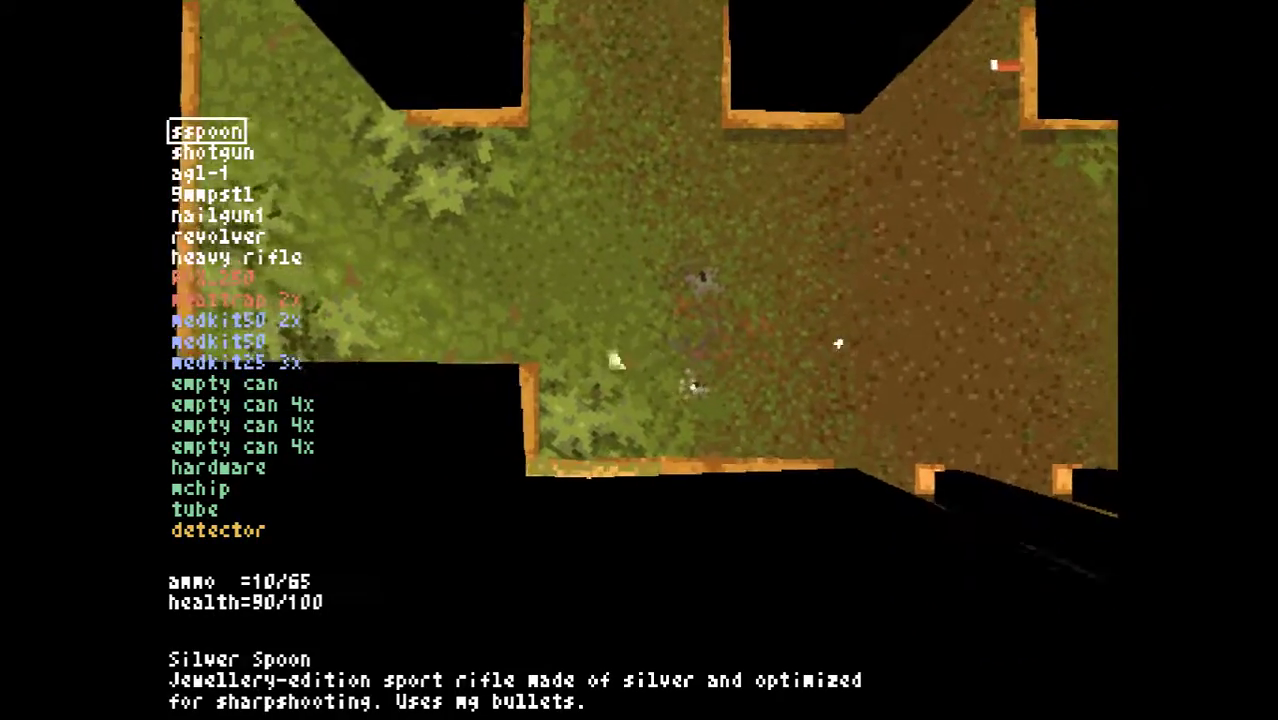
key("w")
key("a")
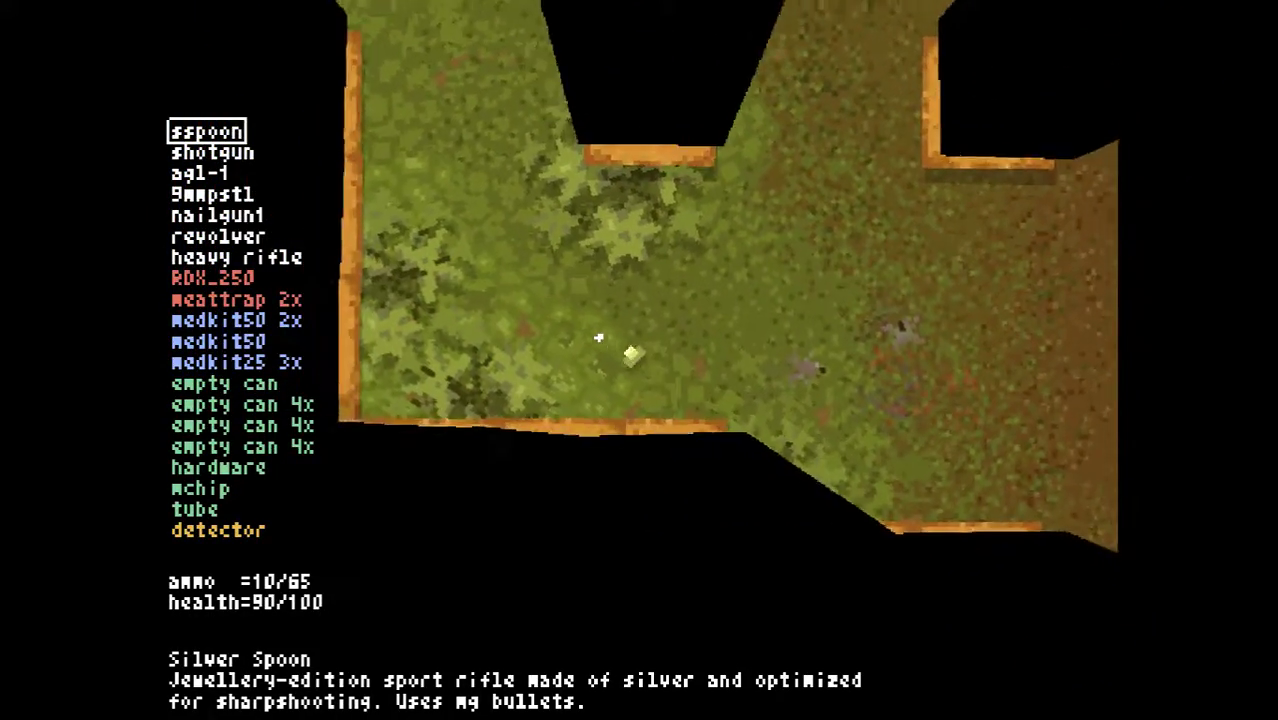
Check the level map, then go east through the brick corridor and crossroads to the machinery alcove
key("w")
key("Tab")
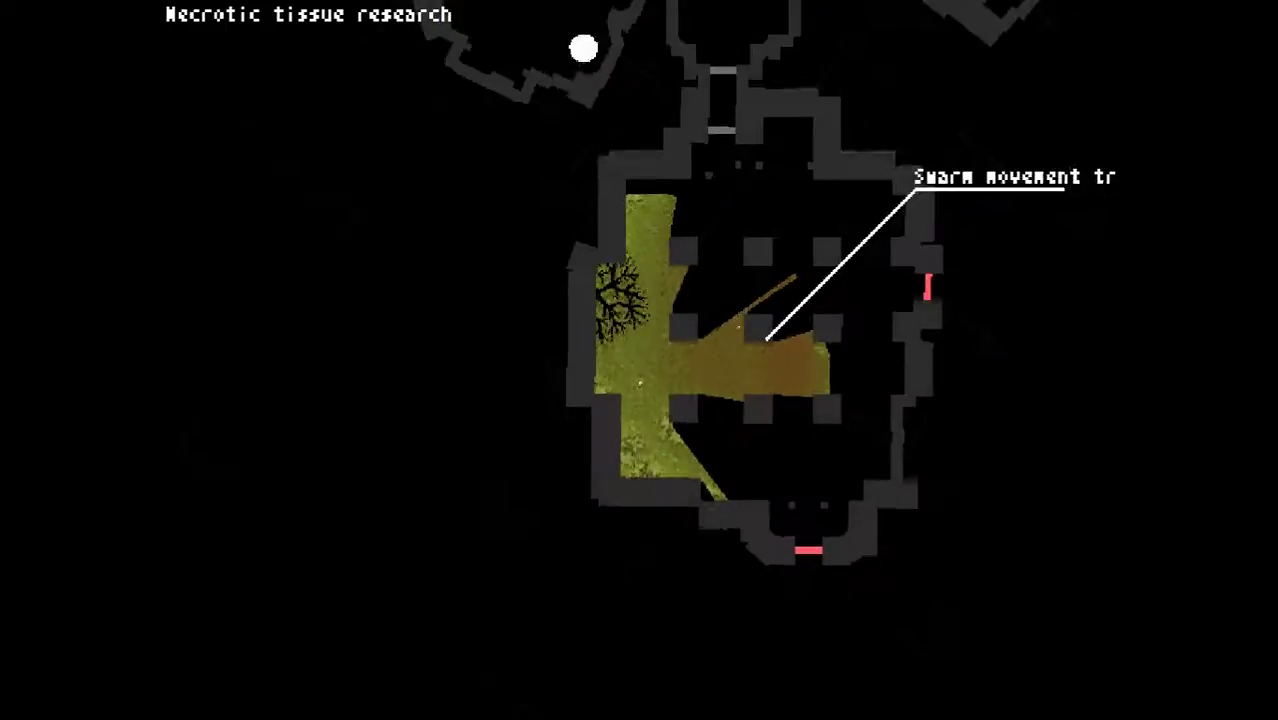
key("Tab")
key("d")
key("Tab")
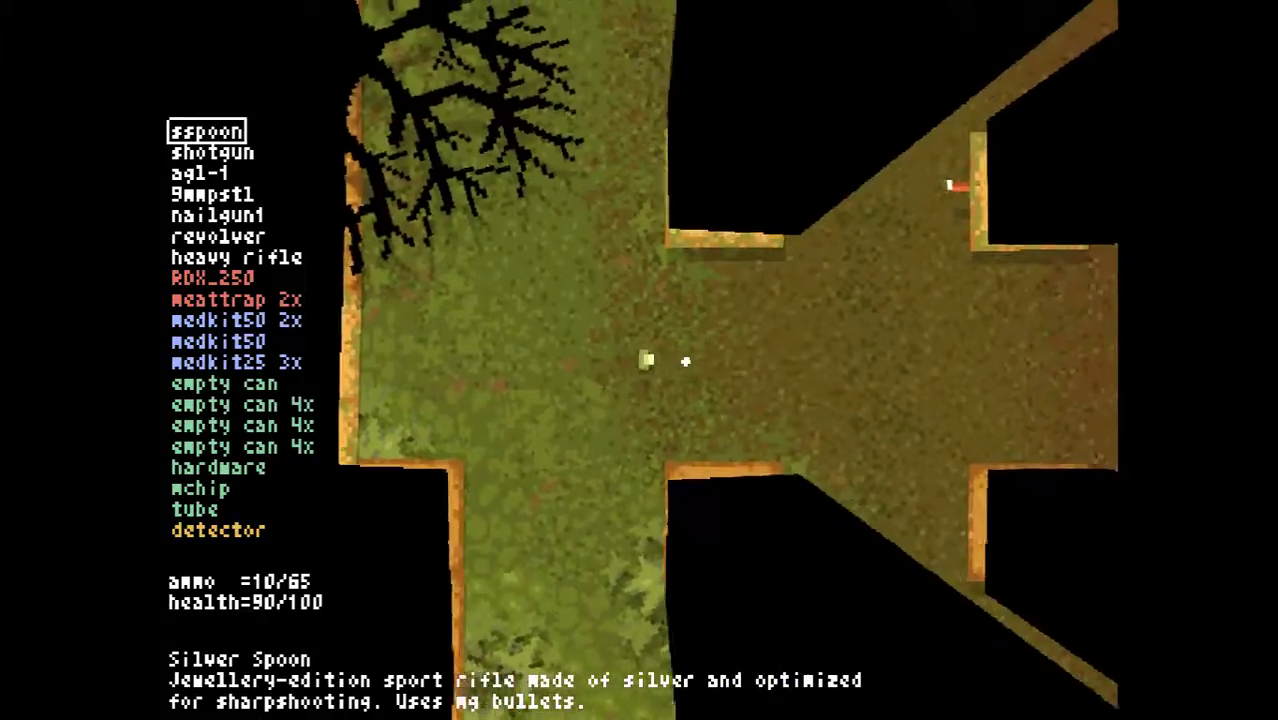
key("d")
key("a")
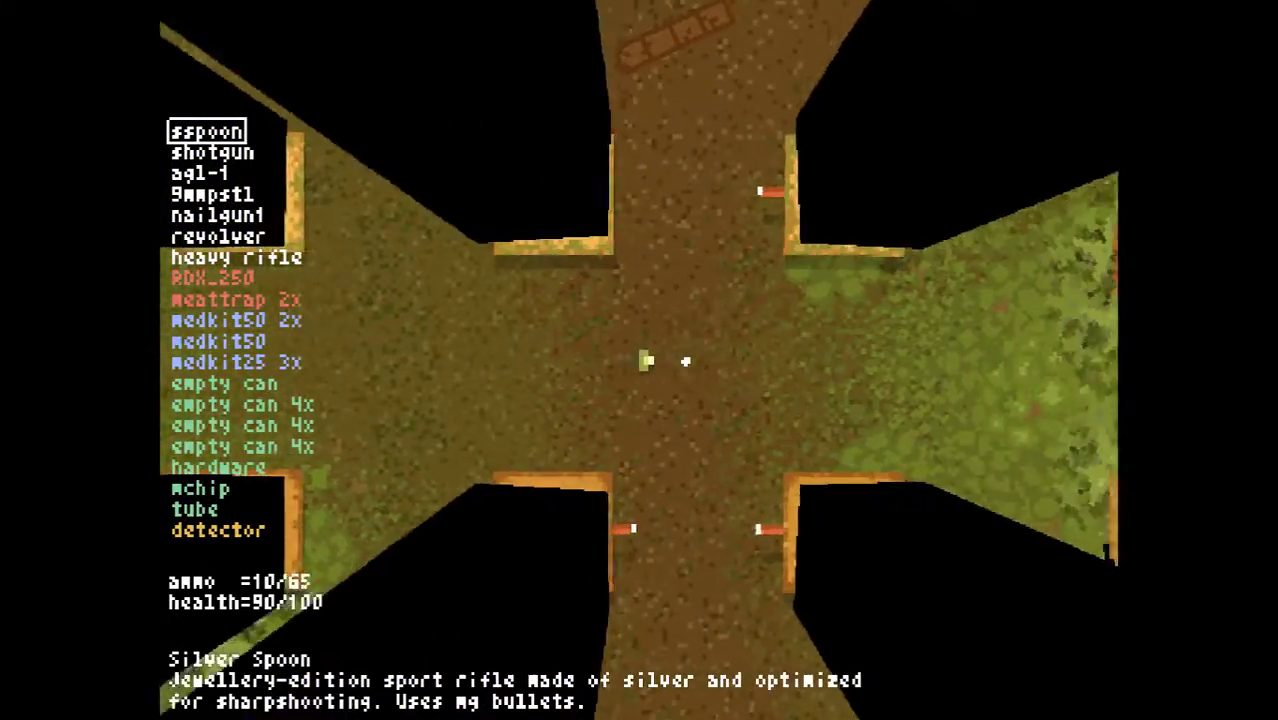
key("d")
key("w")
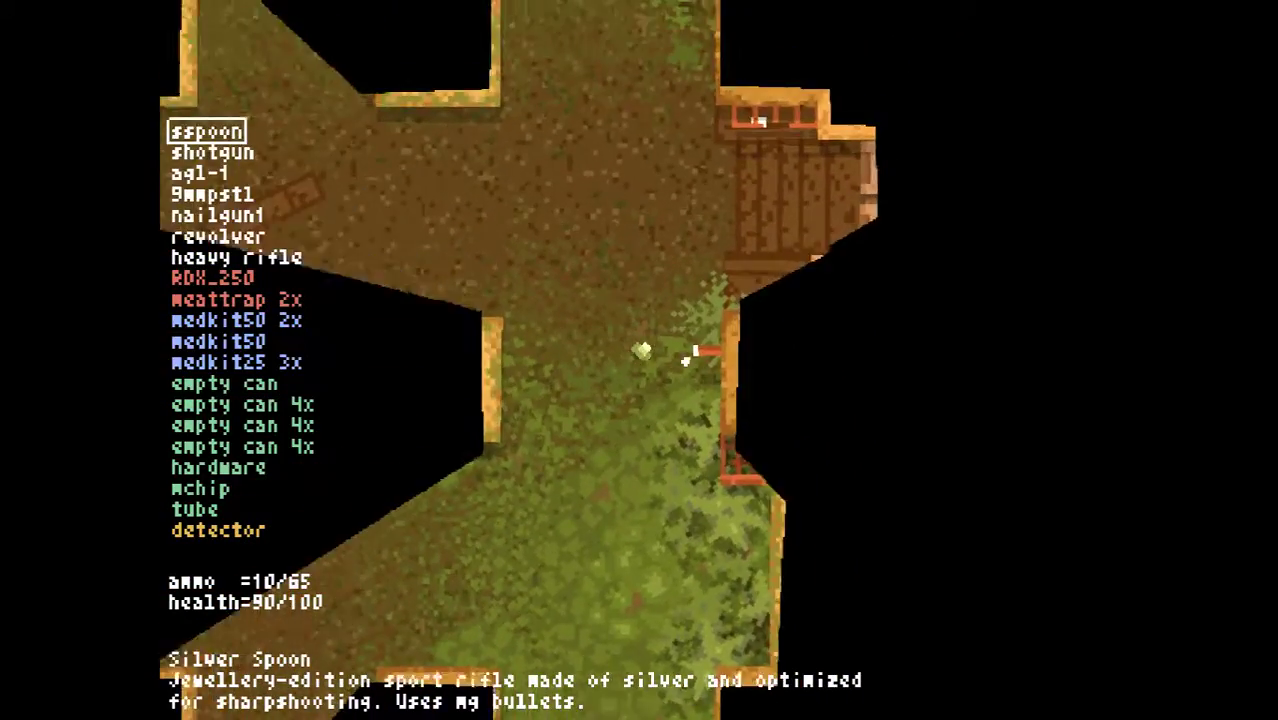
key("w")
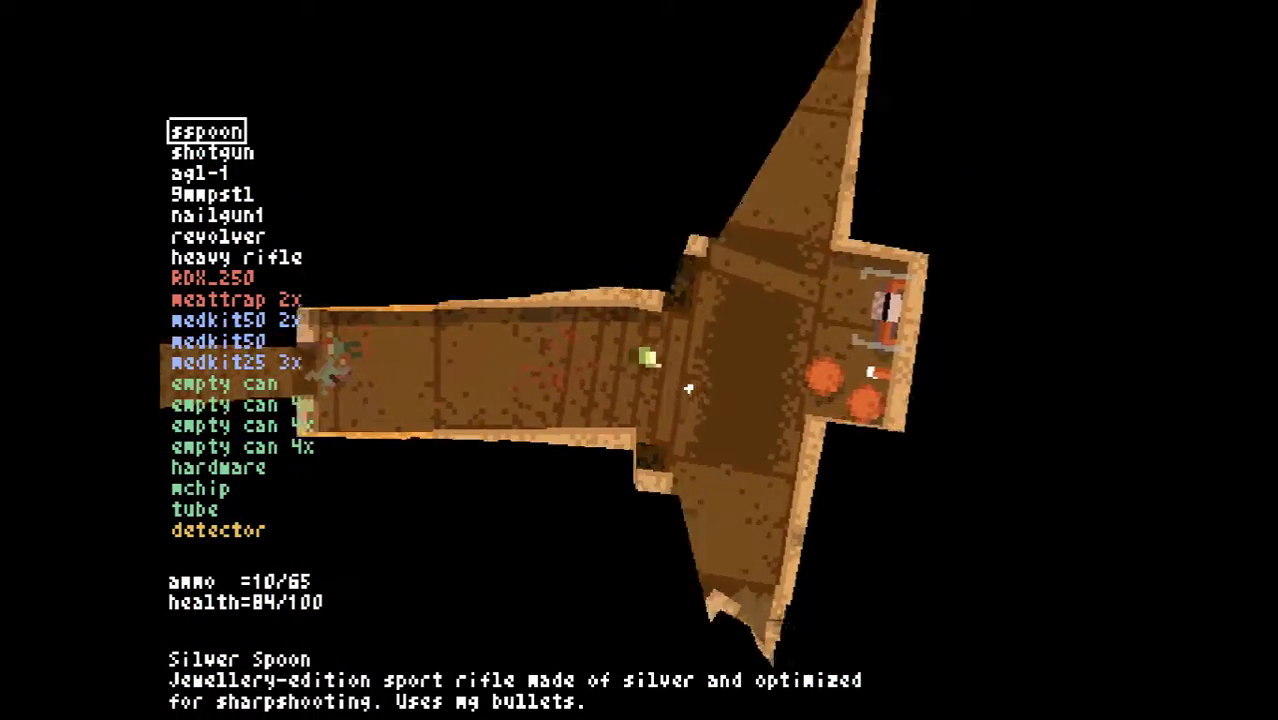
Enter the barrel room to mark the teleporter and confirm it on the map
key("w")
key("s")
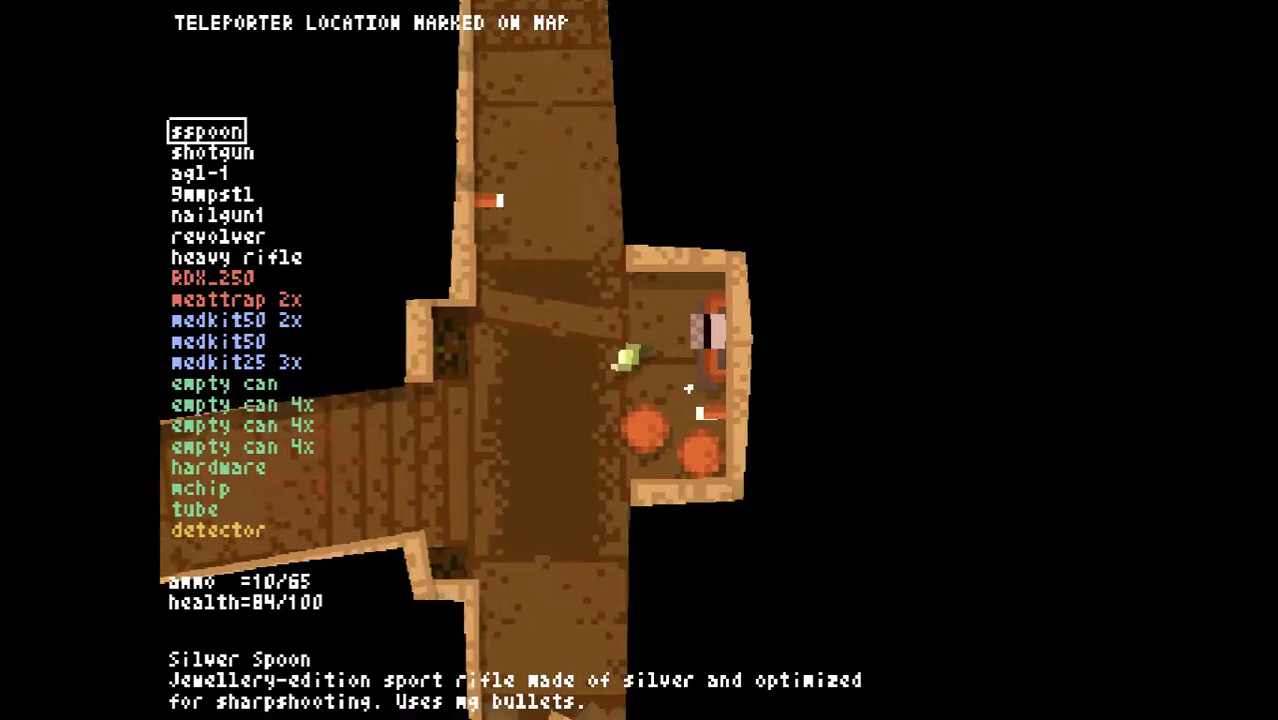
key("m")
key("m")
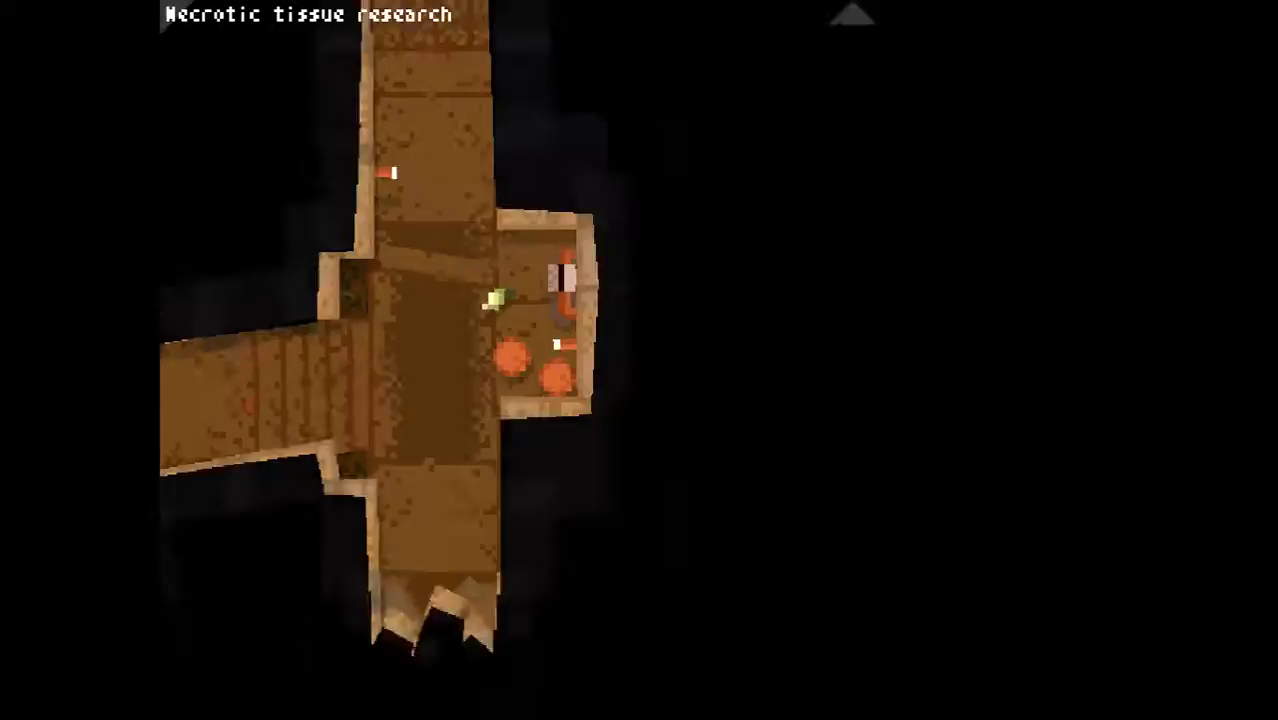
Walk back through the green and brown rooms to the small ladder room
key("s")
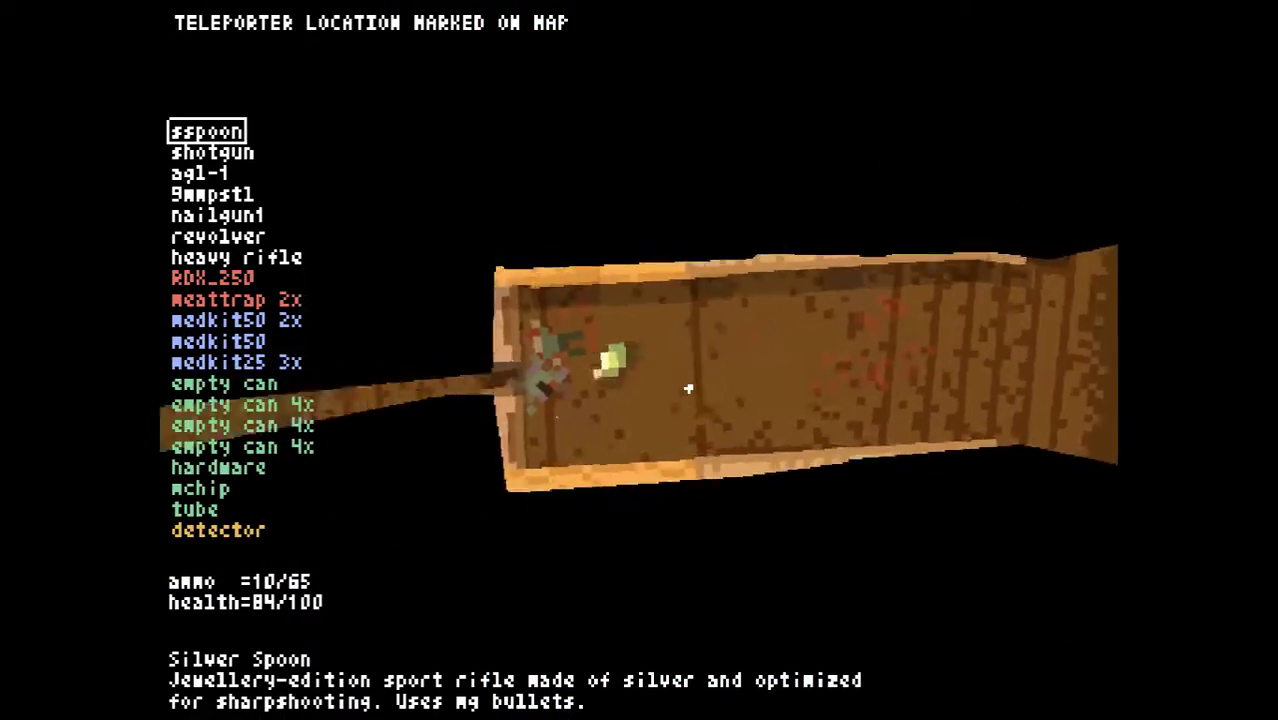
key("s")
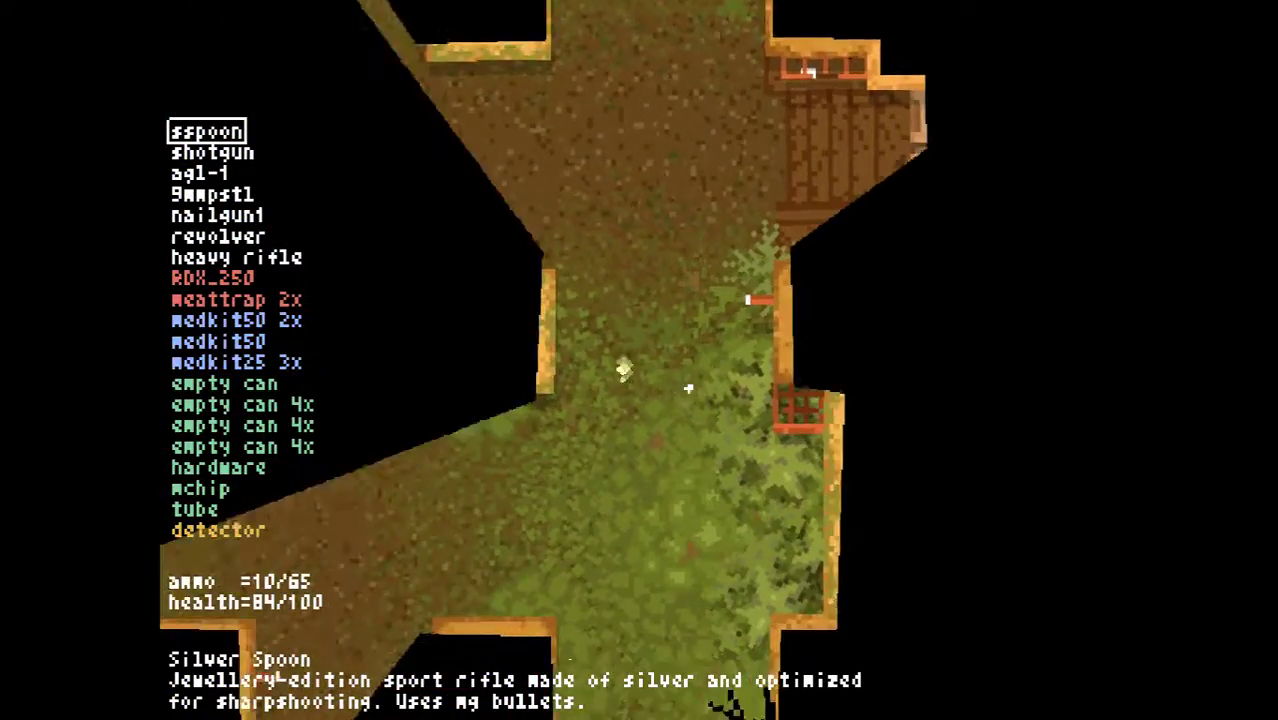
key("s")
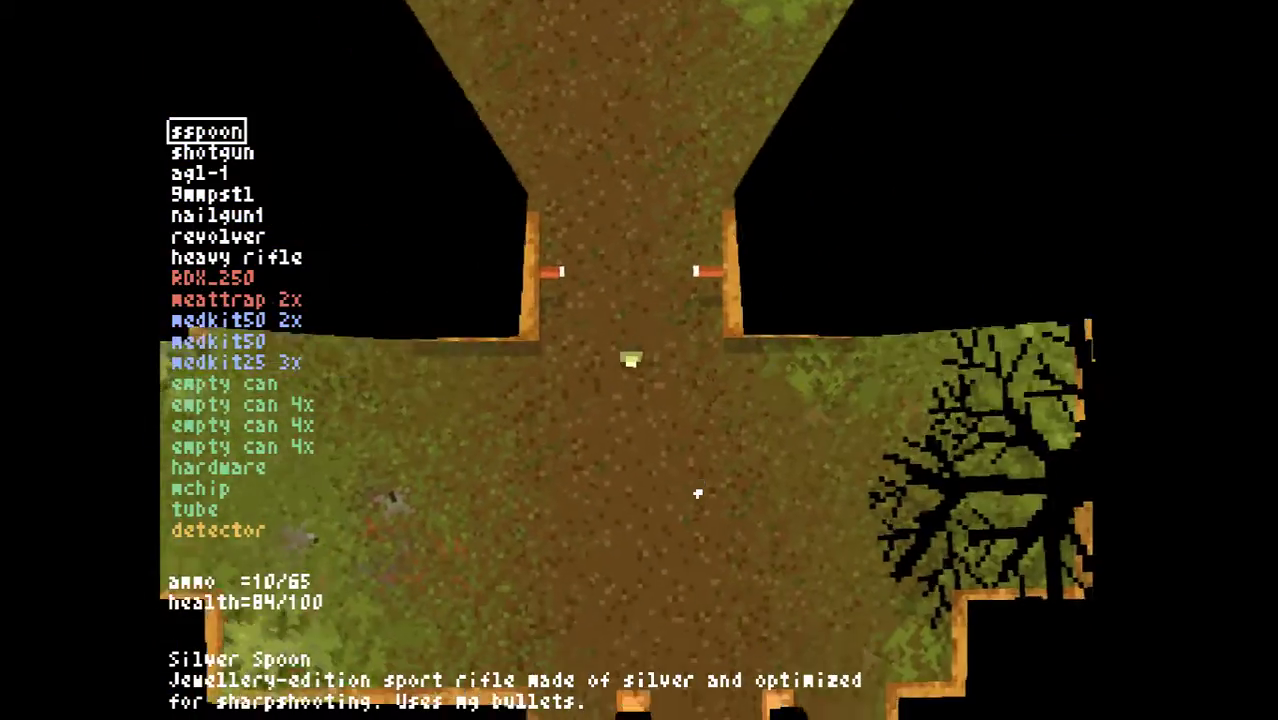
key("s")
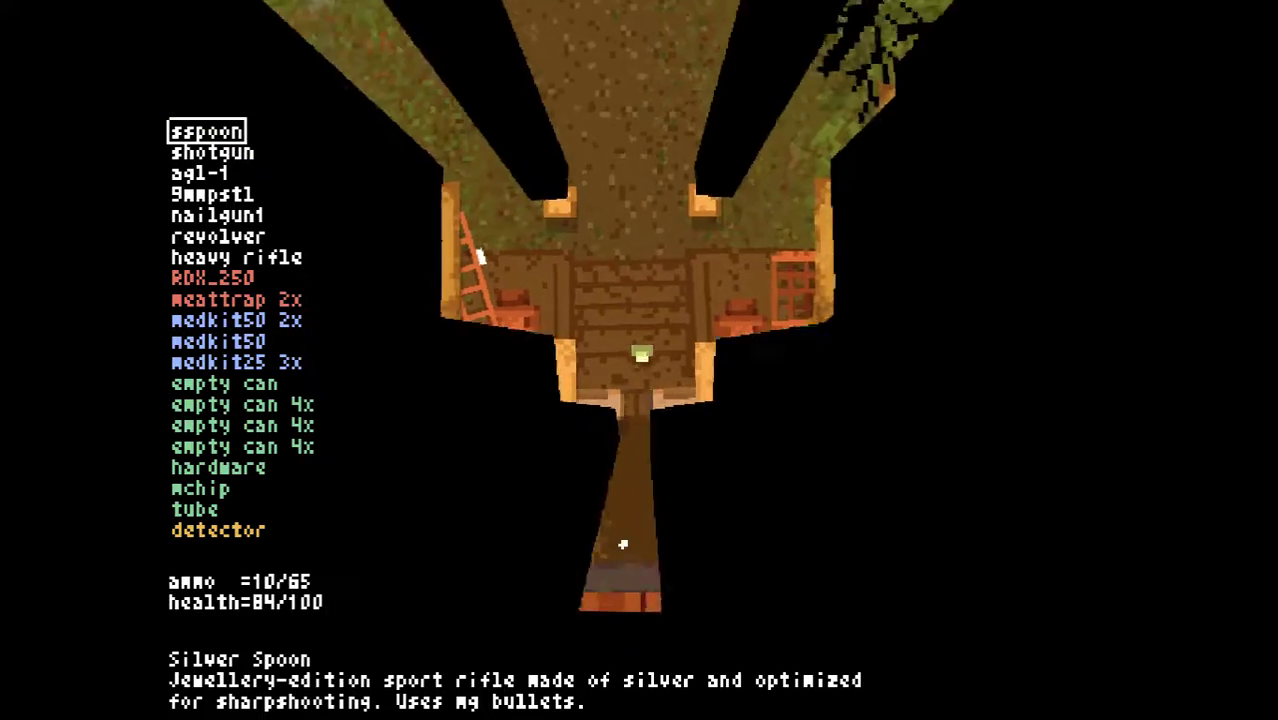
Shoot the enemy below and collect the second mchip and RDX_250
key("w")
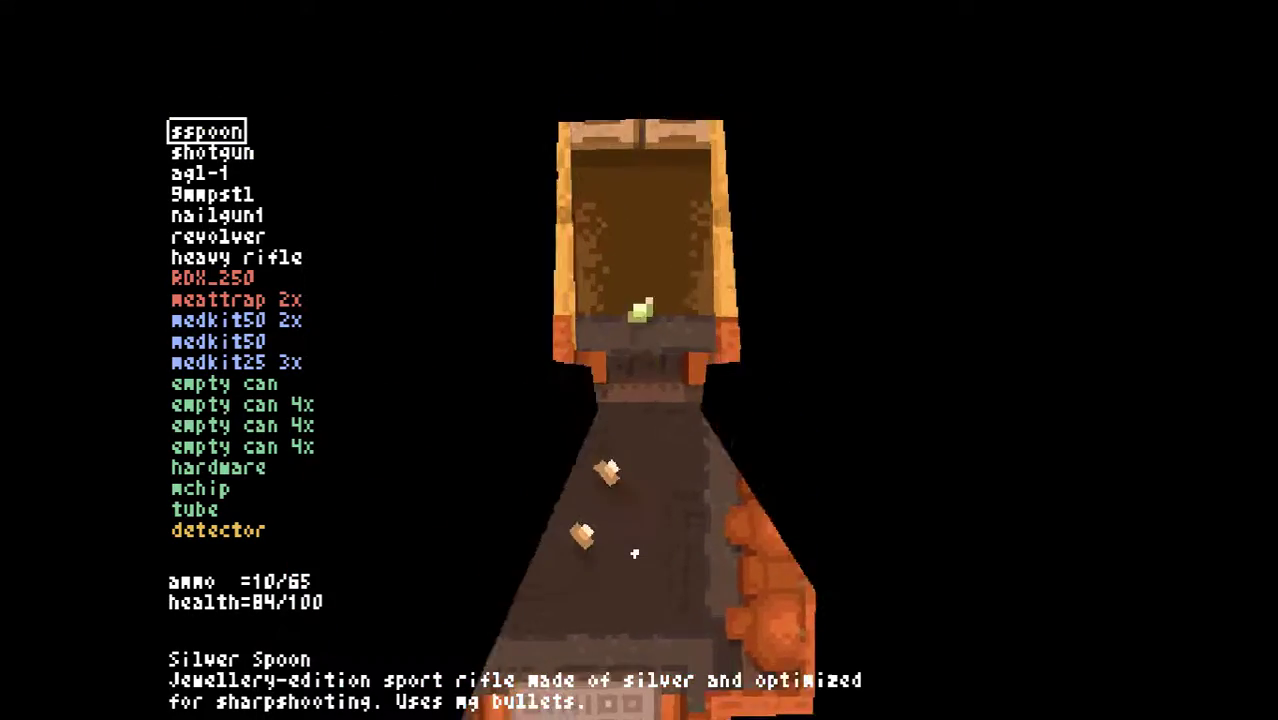
left_click(646, 631)
key("w")
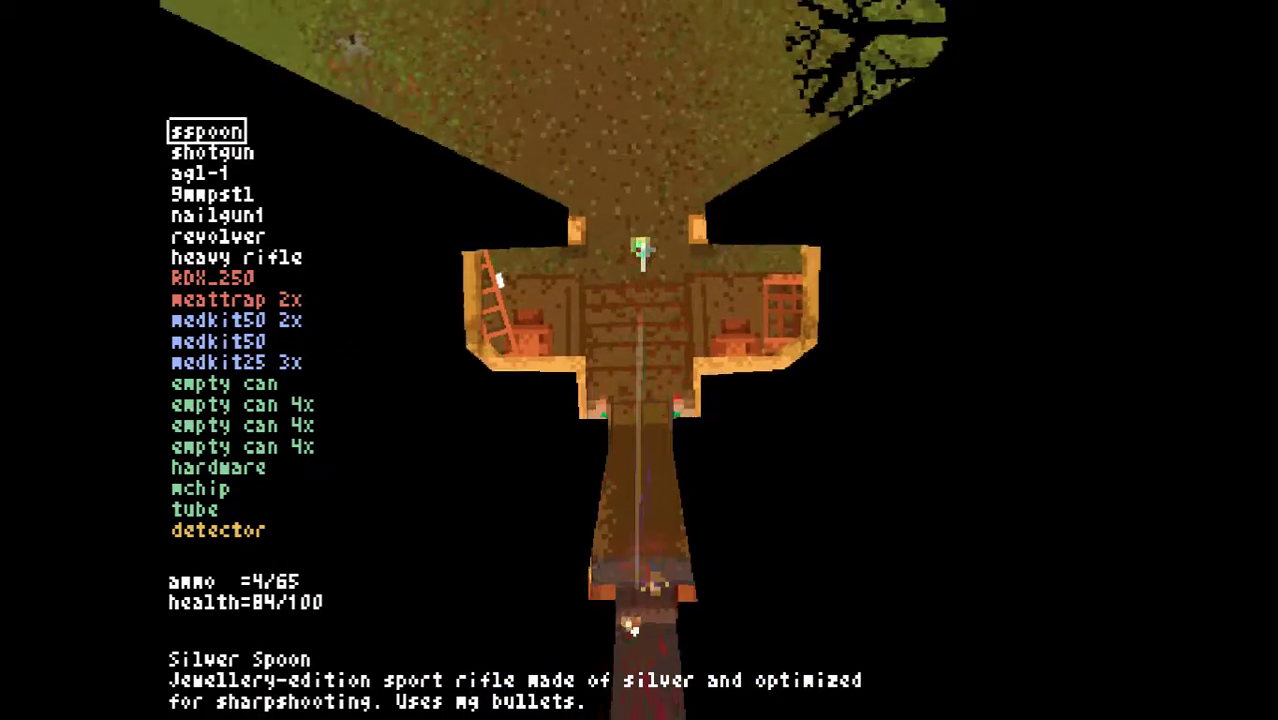
left_click(628, 623)
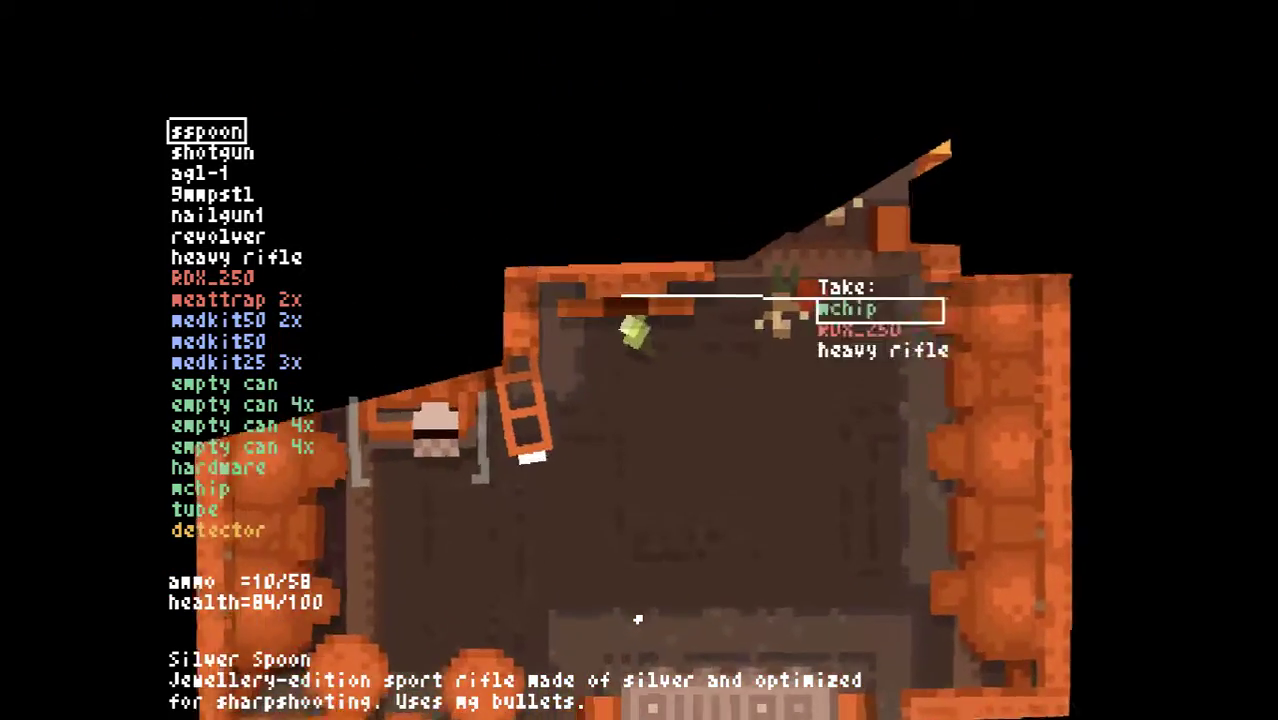
key("e")
key("e")
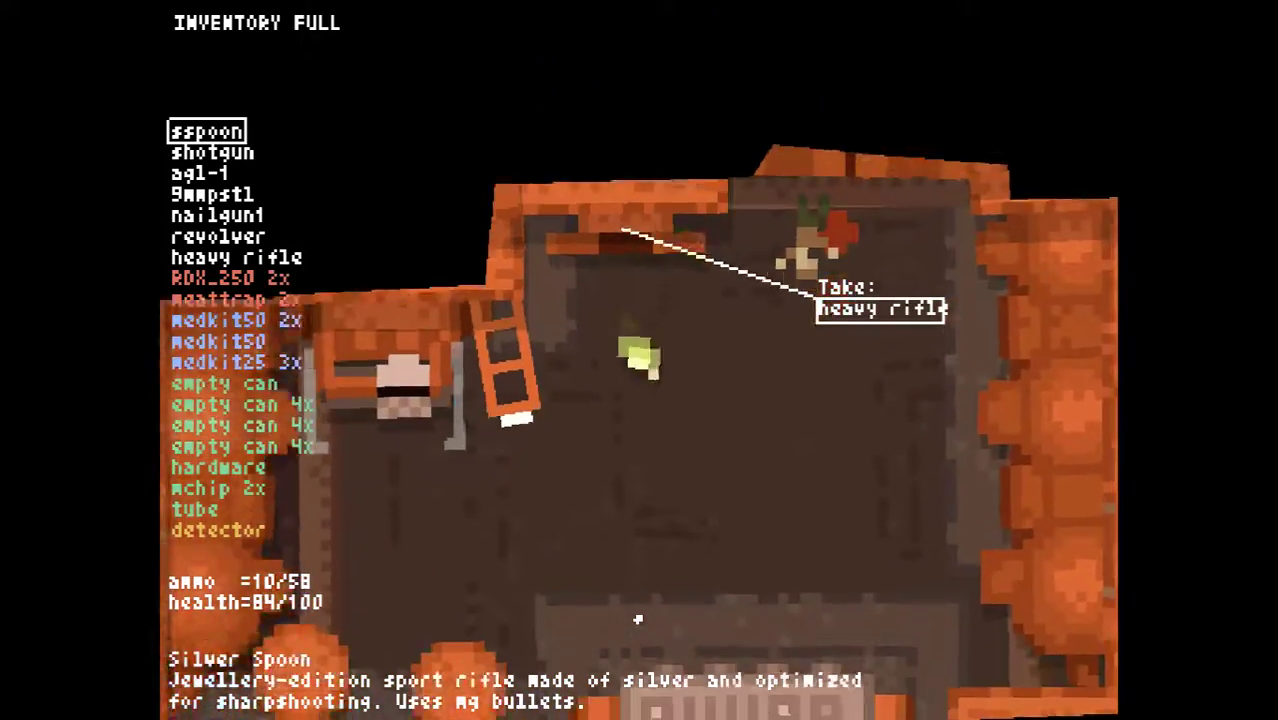
scroll(638, 620, "down", 4)
Grab the heavy rifle, mark the storage cabinets on the map, and head for the doorway
key("s")
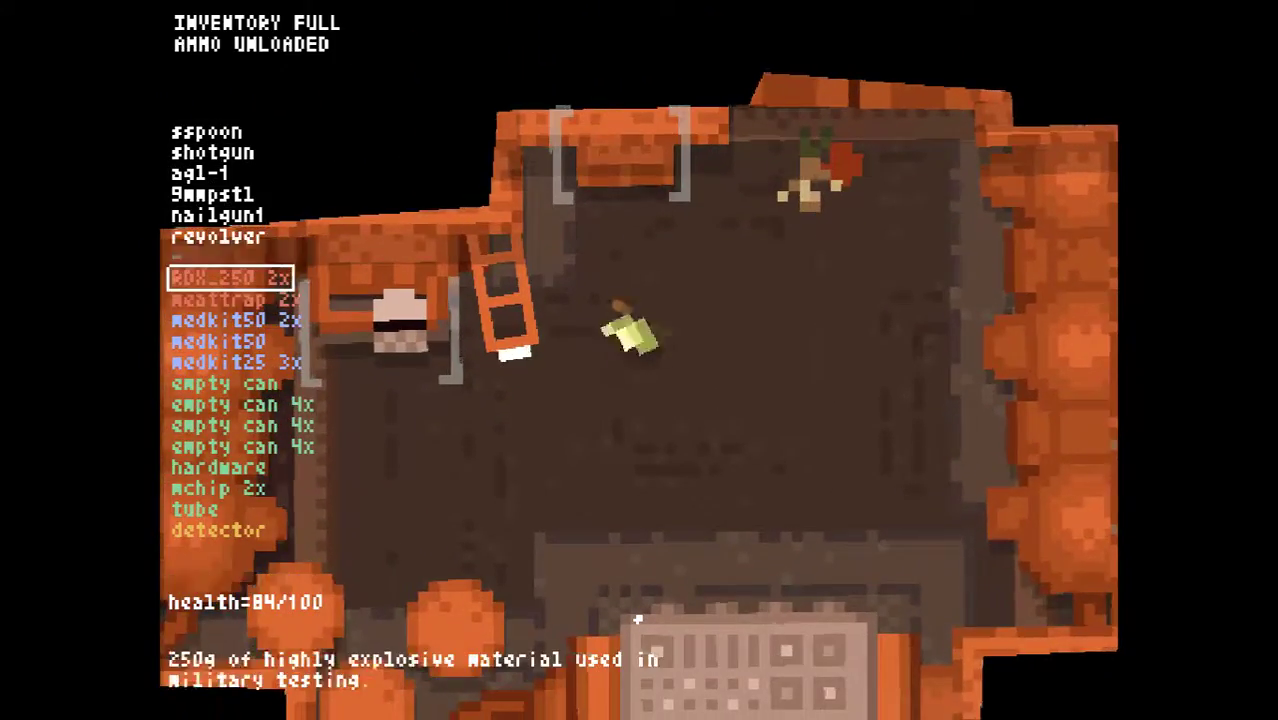
key("w")
key("e")
key("a")
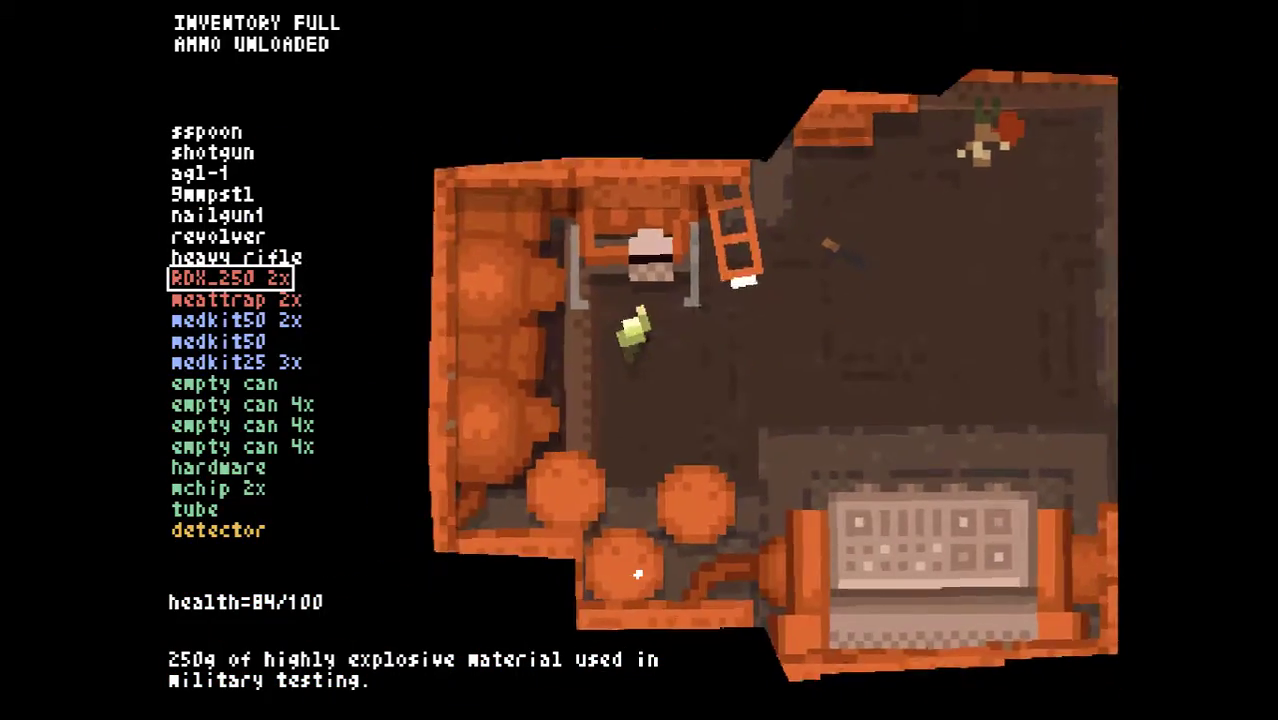
key("m")
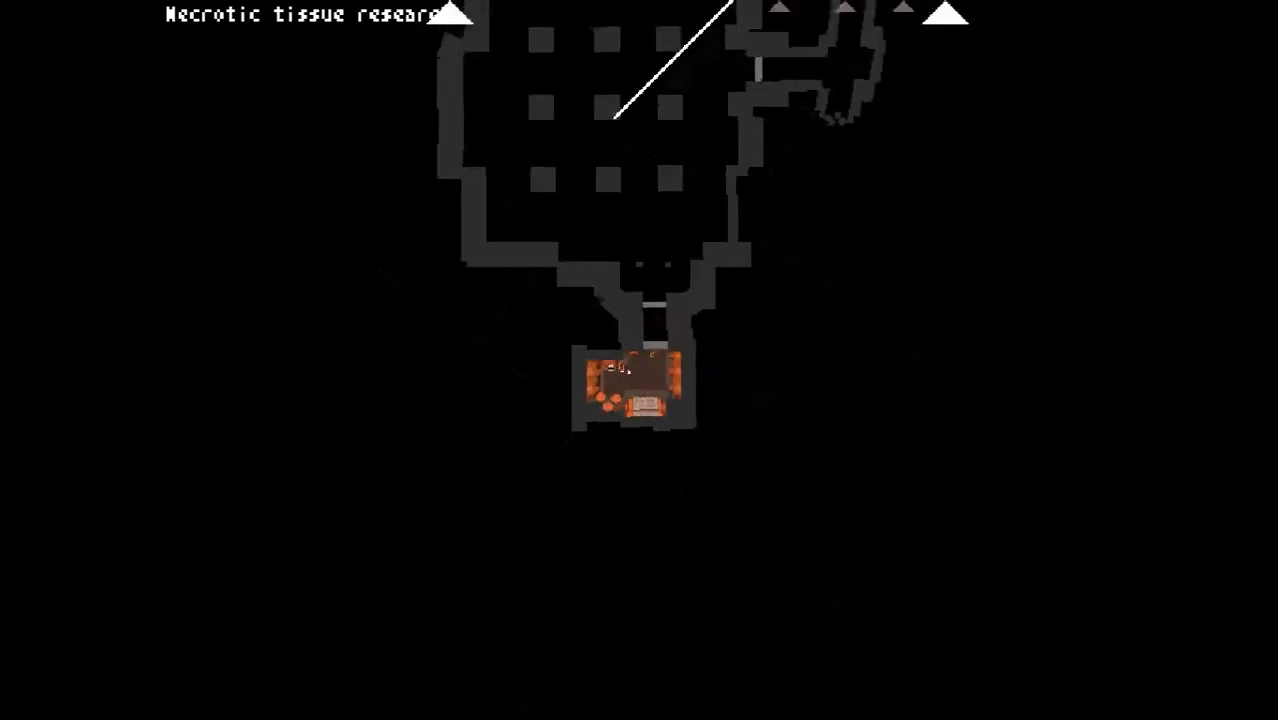
key("m")
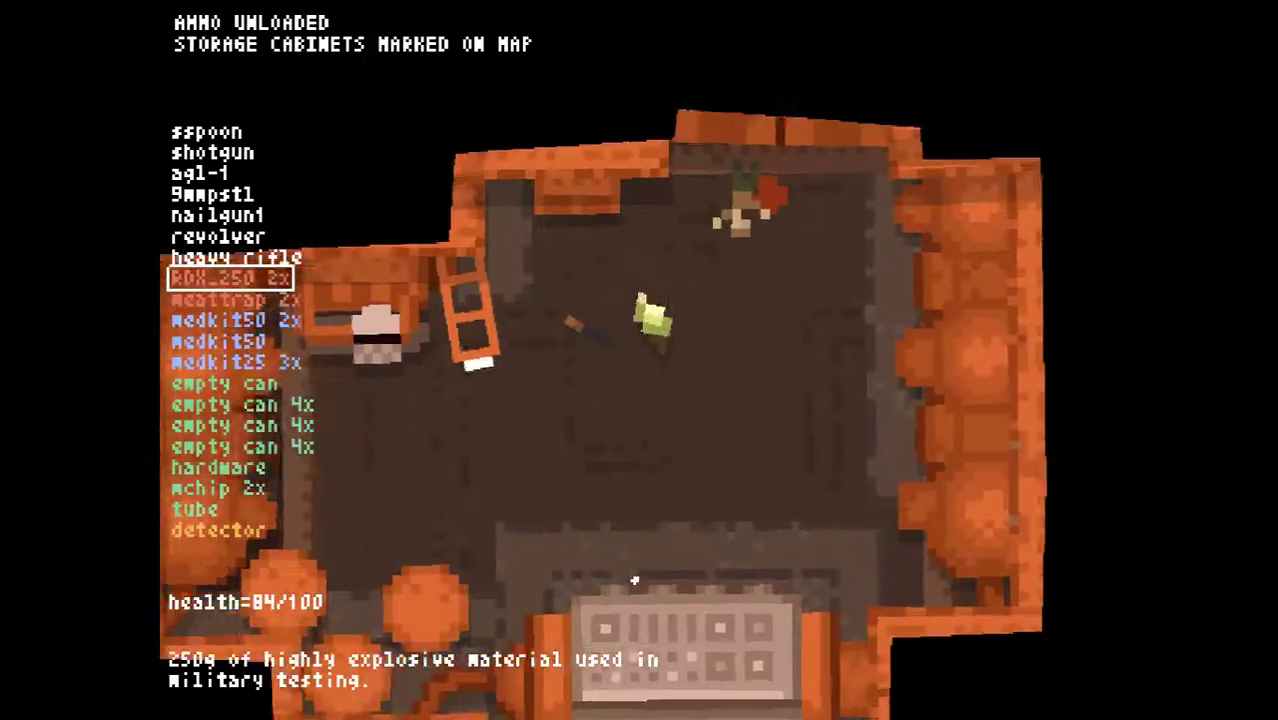
key("w")
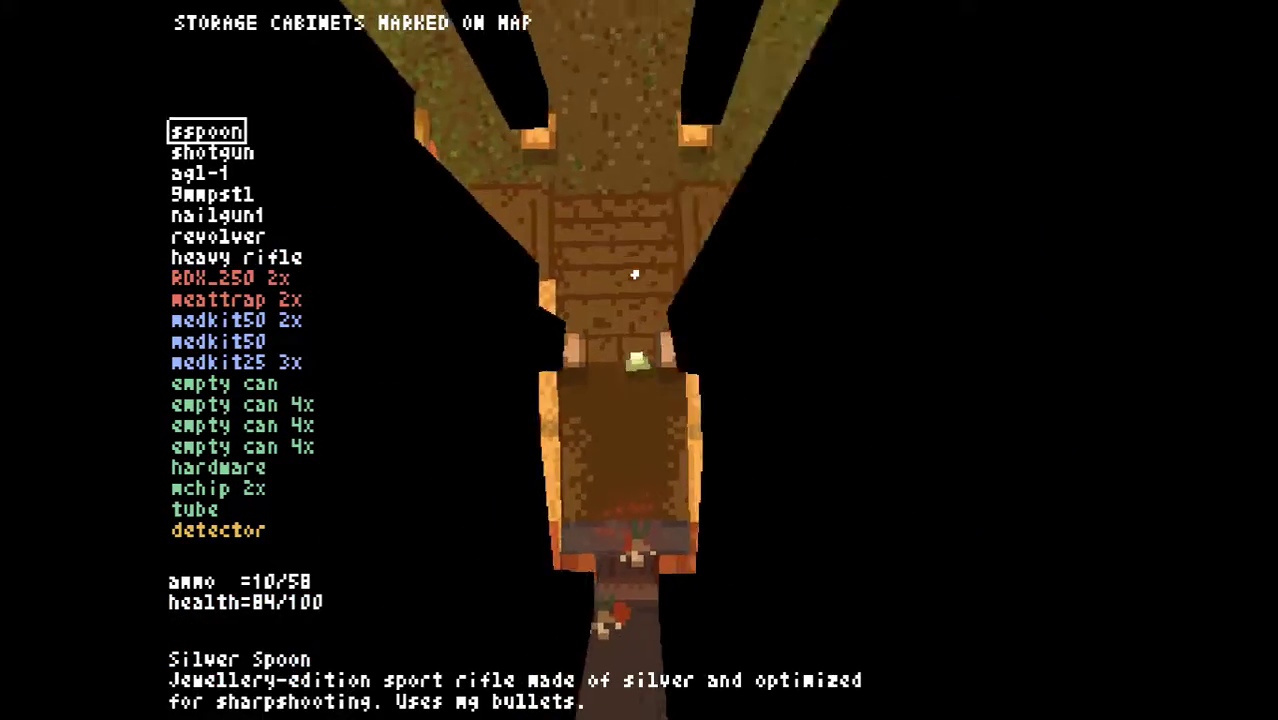
Craft the EM detector from detector, tube and mchips, combine another recipe, and walk north
key("w")
scroll(634, 274, "down", 7)
scroll(636, 280, "down", 12)
scroll(638, 284, "down", 2)
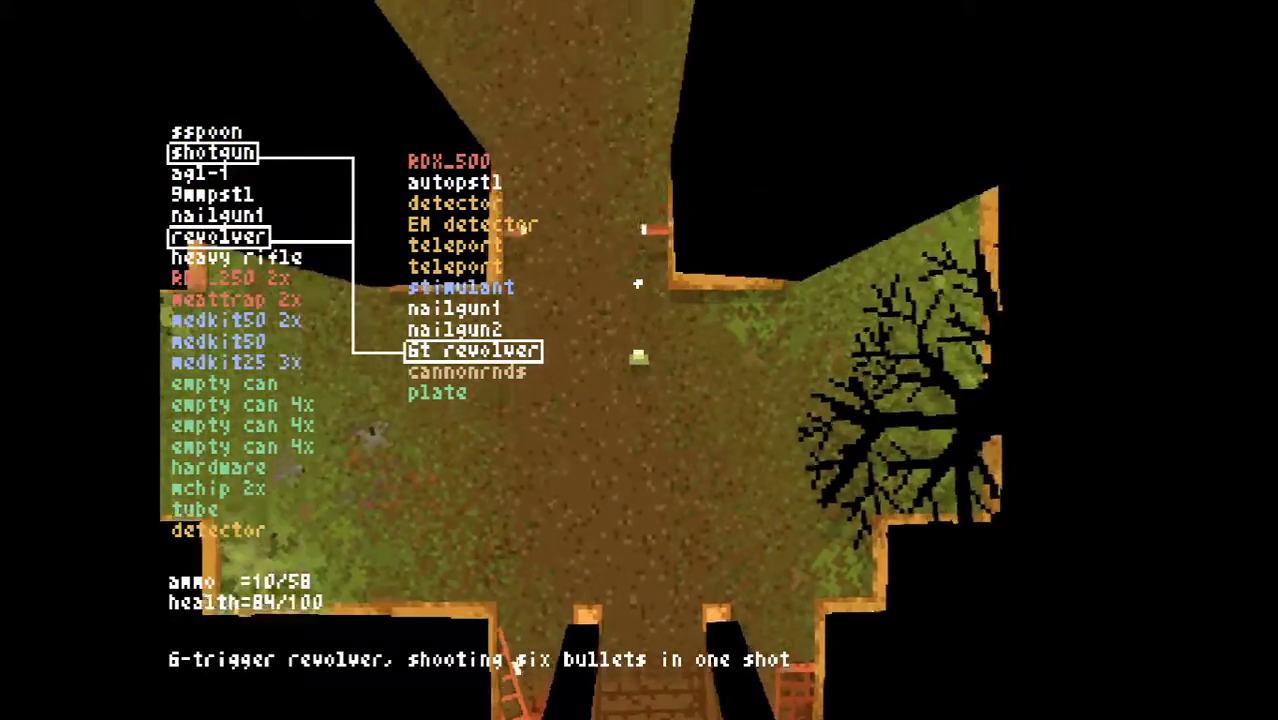
scroll(638, 284, "down", 10)
scroll(638, 284, "down", 6)
scroll(638, 284, "down", 2)
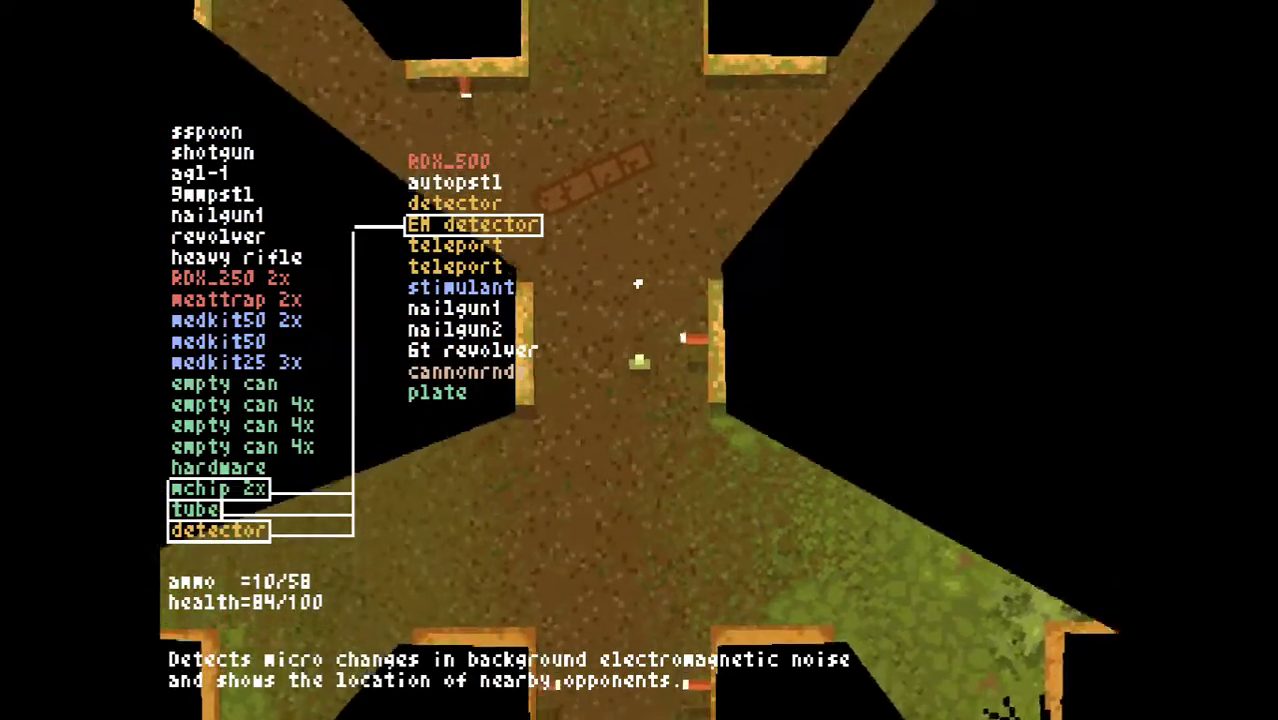
left_click(638, 284)
scroll(638, 284, "down", 15)
scroll(638, 284, "down", 2)
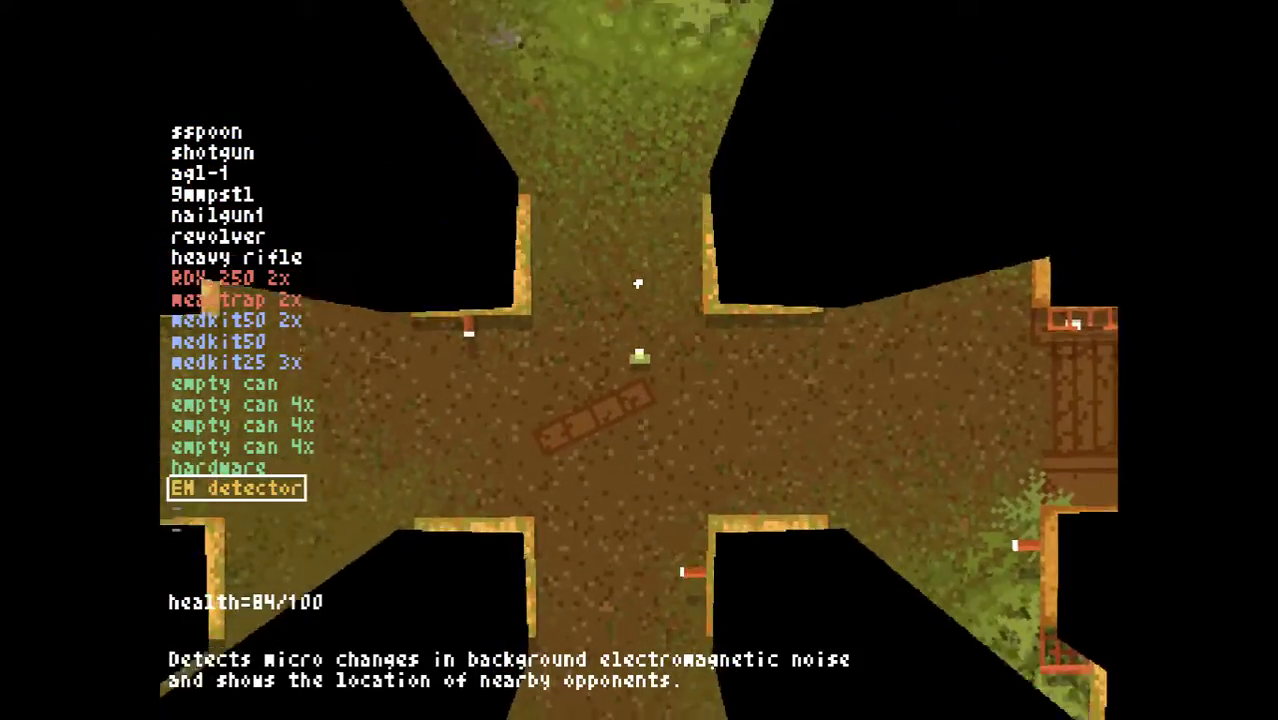
key("w")
key("Tab")
scroll(638, 284, "down", 2)
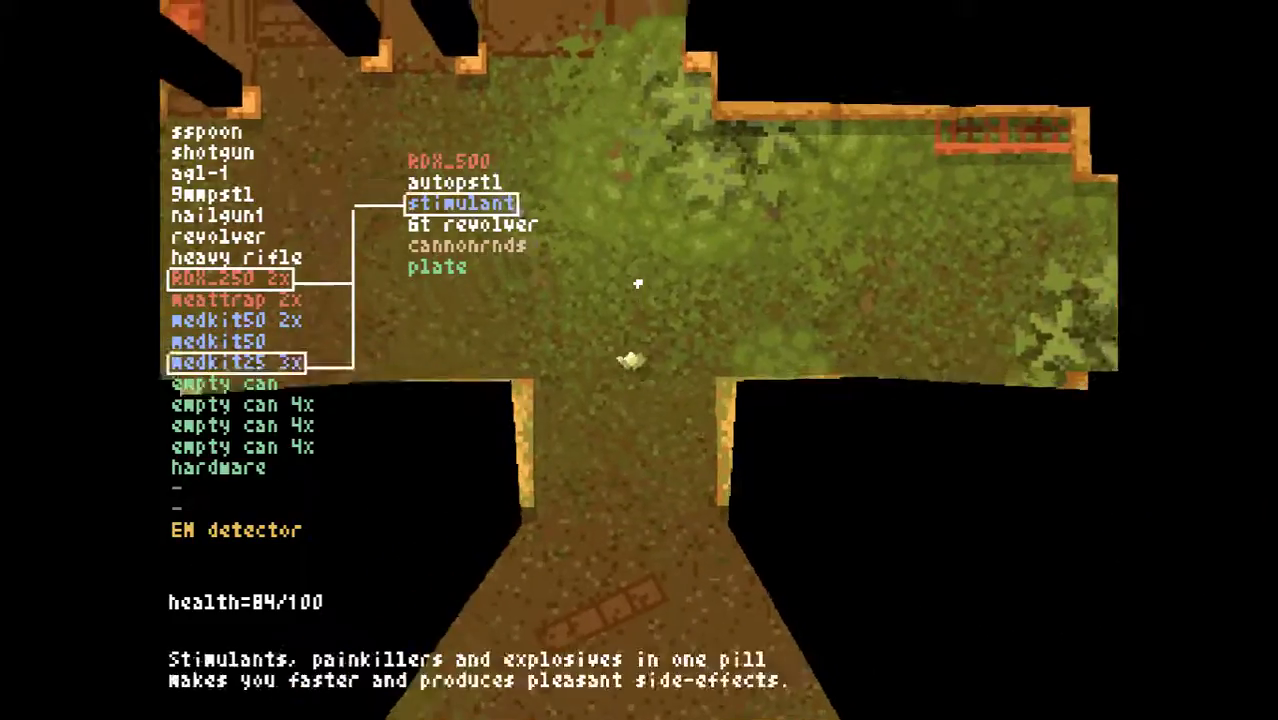
scroll(638, 284, "down", 2)
scroll(638, 284, "down", 3)
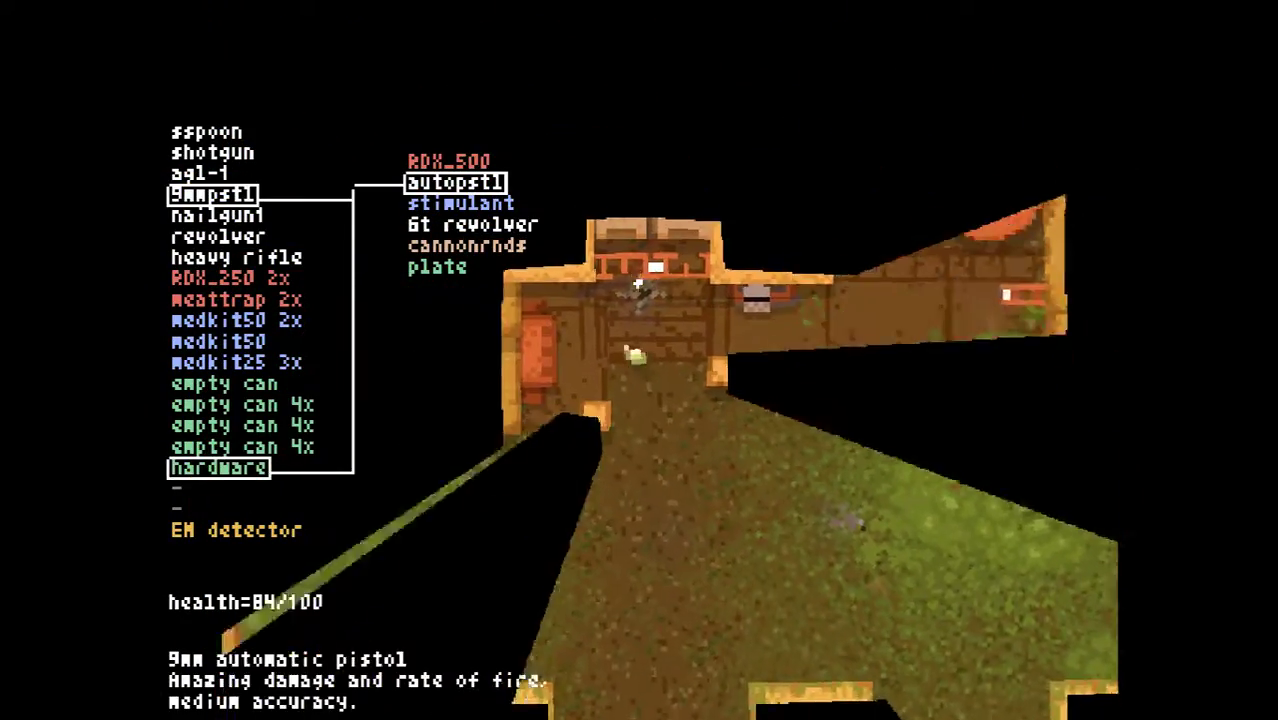
scroll(638, 284, "down", 1)
scroll(638, 284, "down", 3)
left_click(638, 284)
key("w")
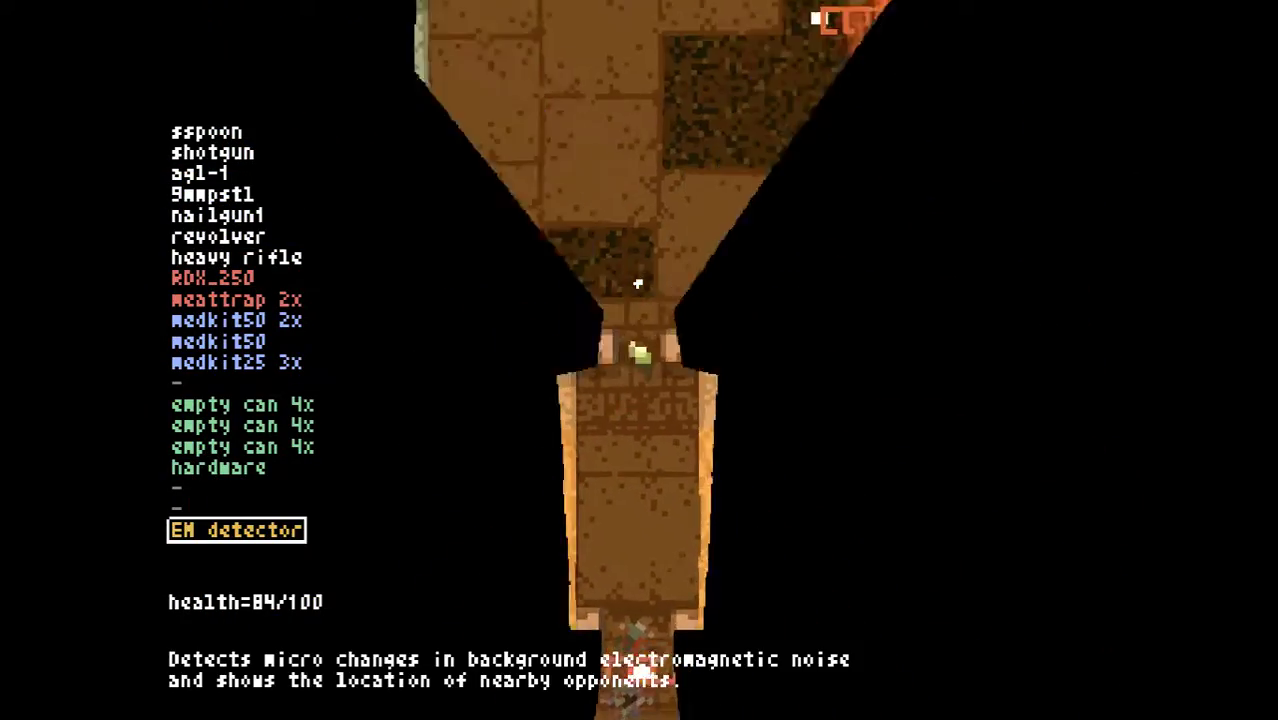
scroll(638, 284, "down", 1)
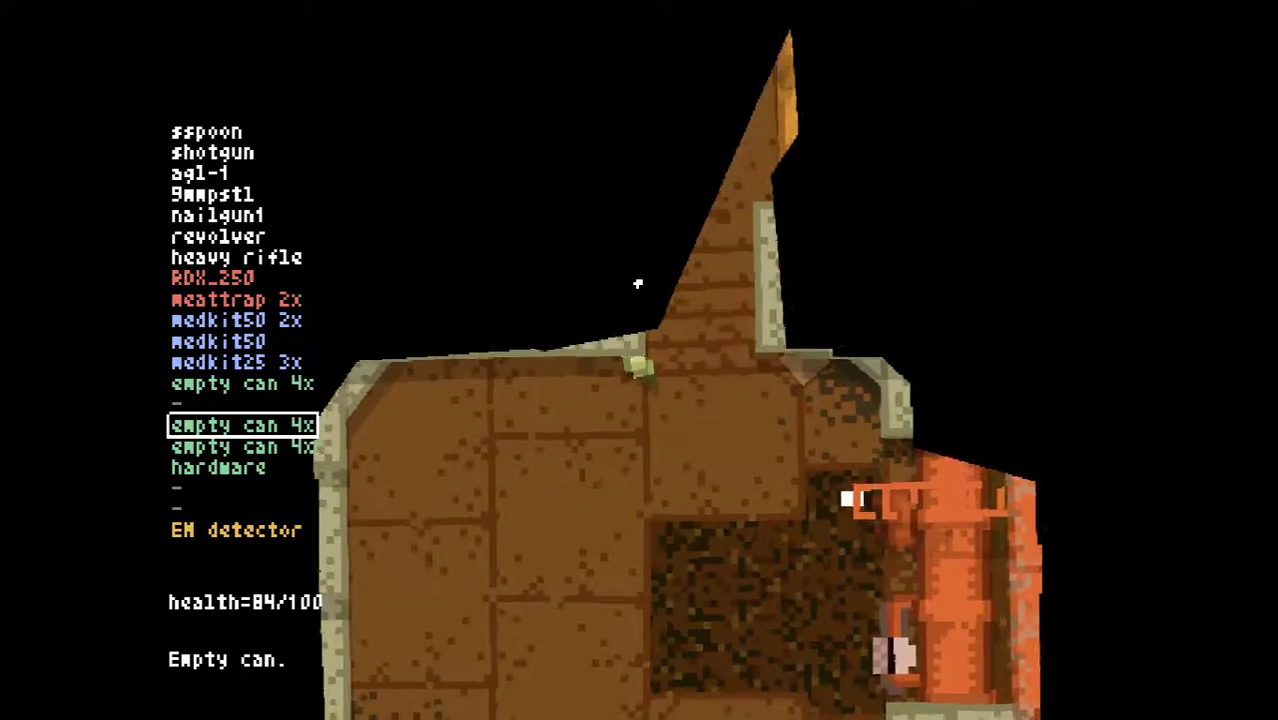
scroll(638, 284, "down", 1)
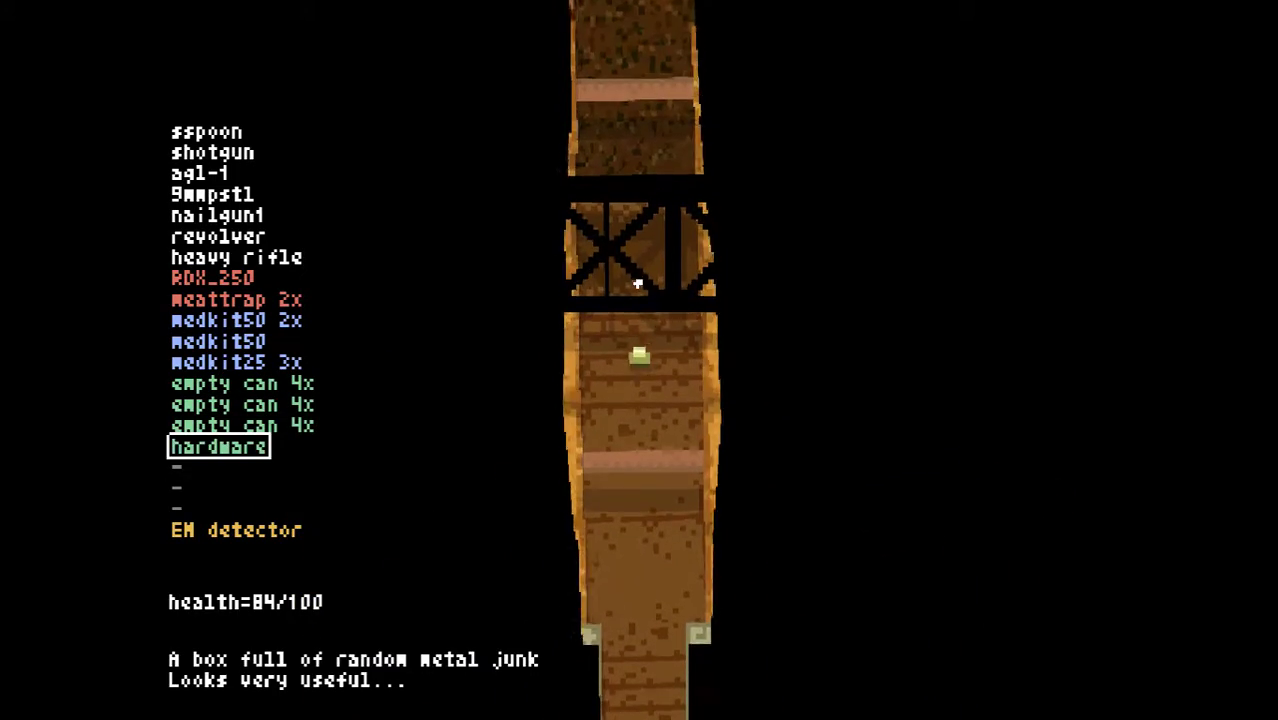
Check the map twice while crossing the crossroads and grassy area toward the doorway
key("Tab")
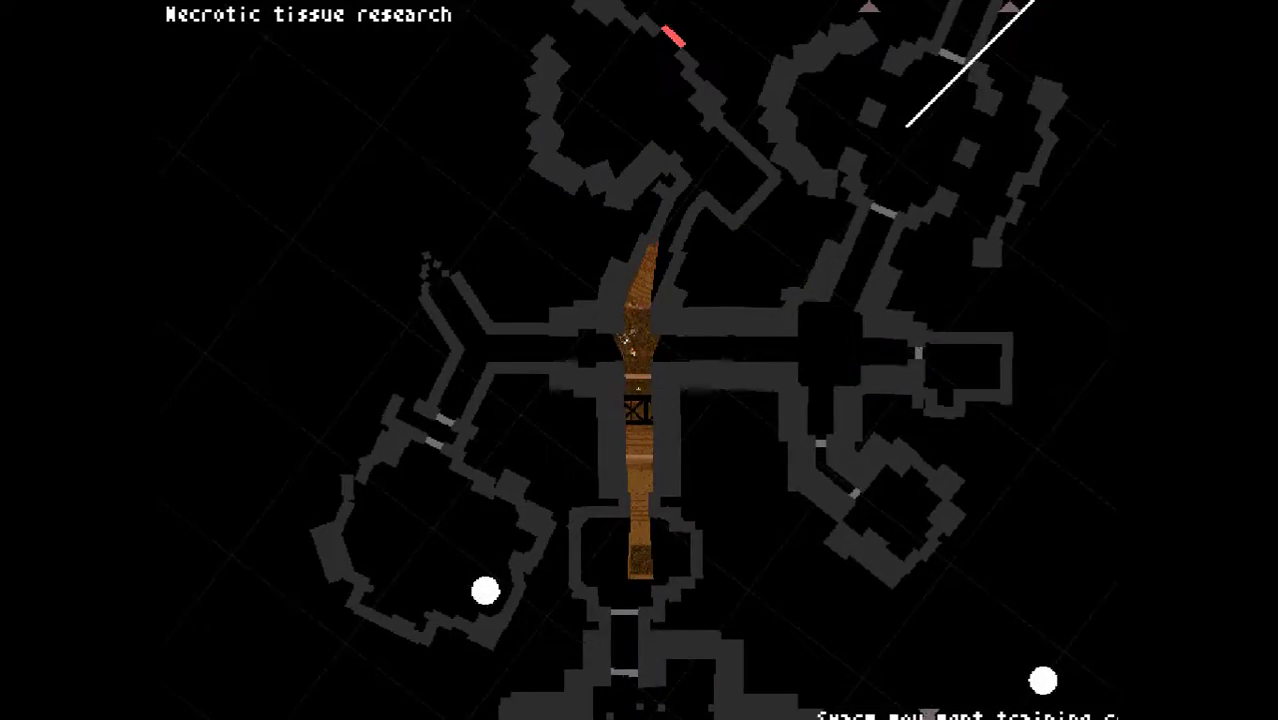
key("w")
key("Tab")
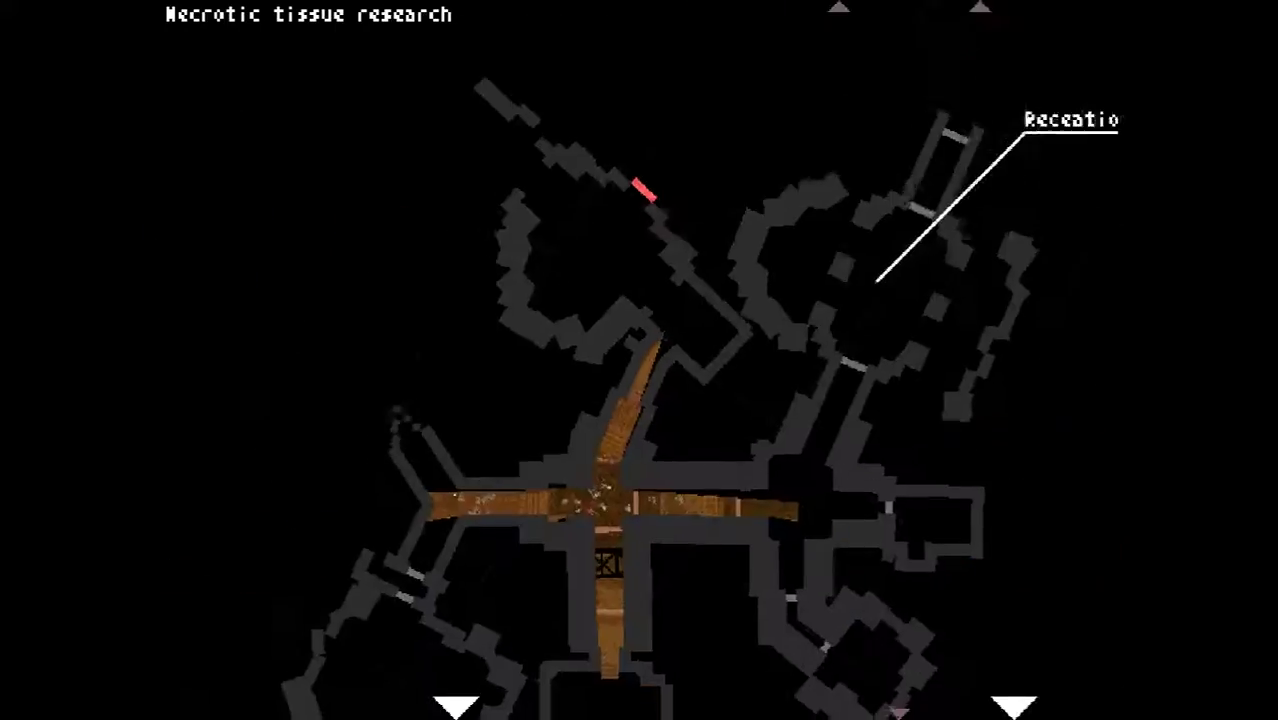
key("w")
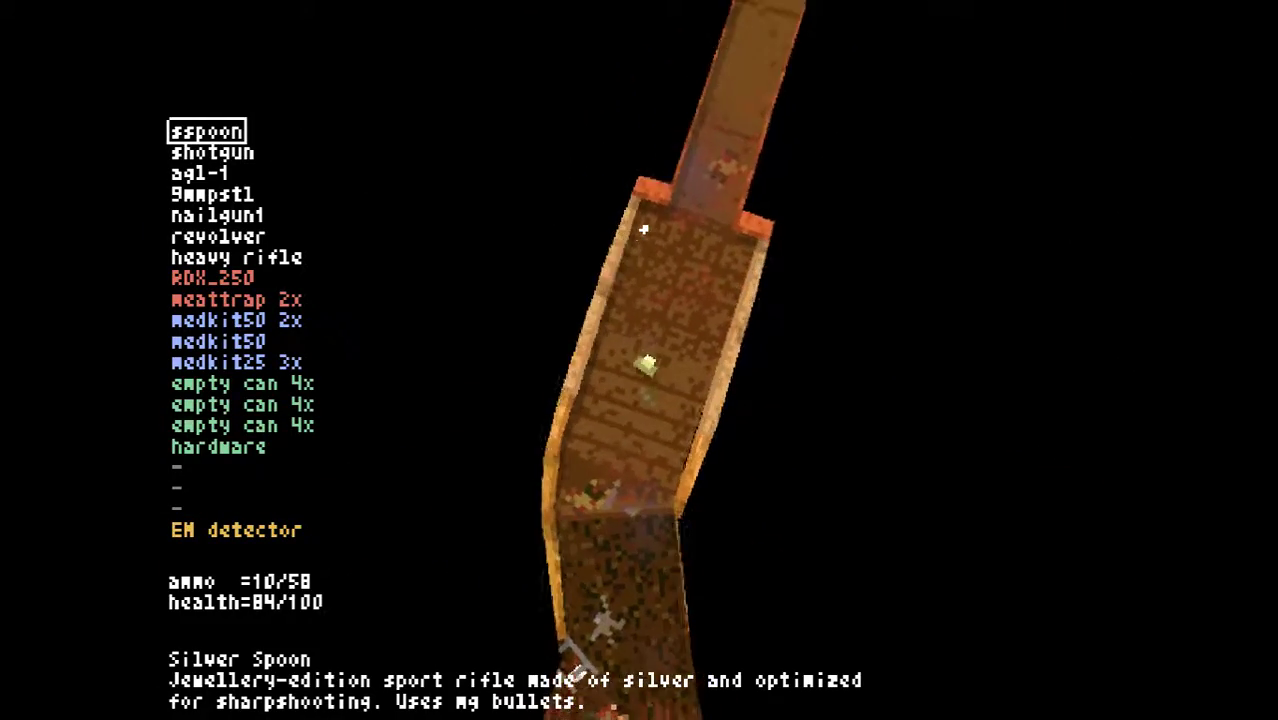
key("w")
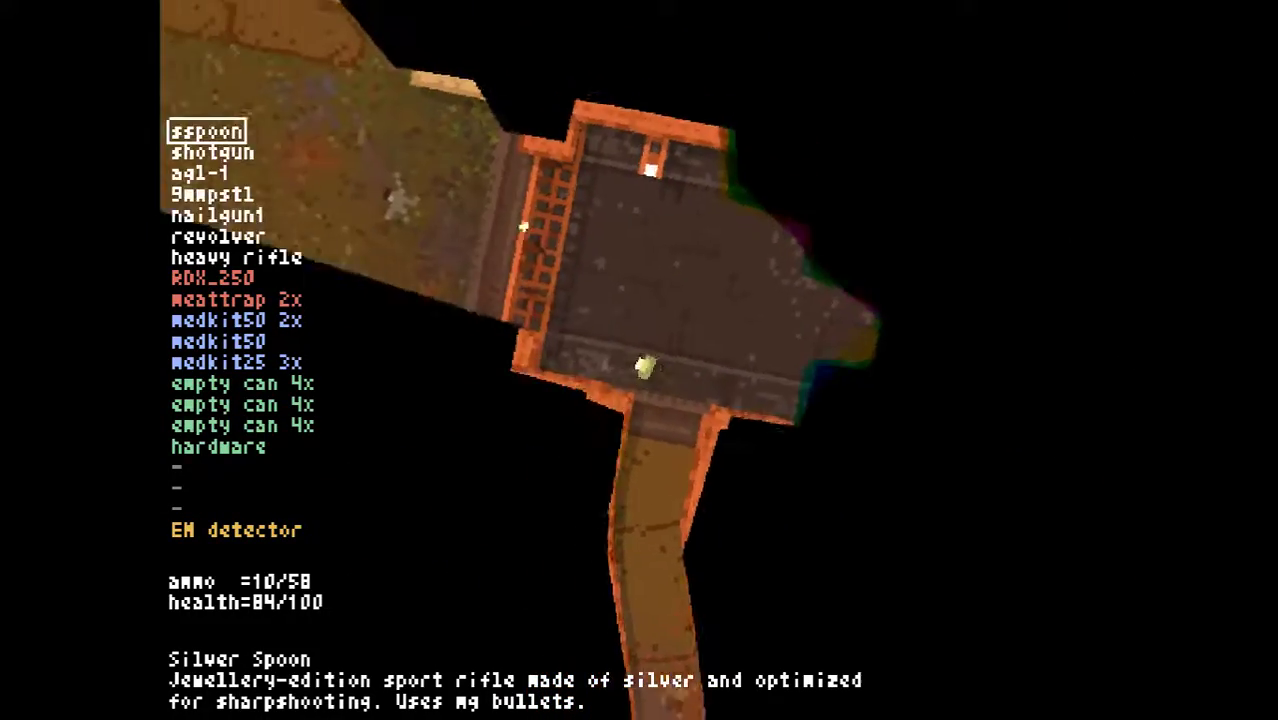
key("w")
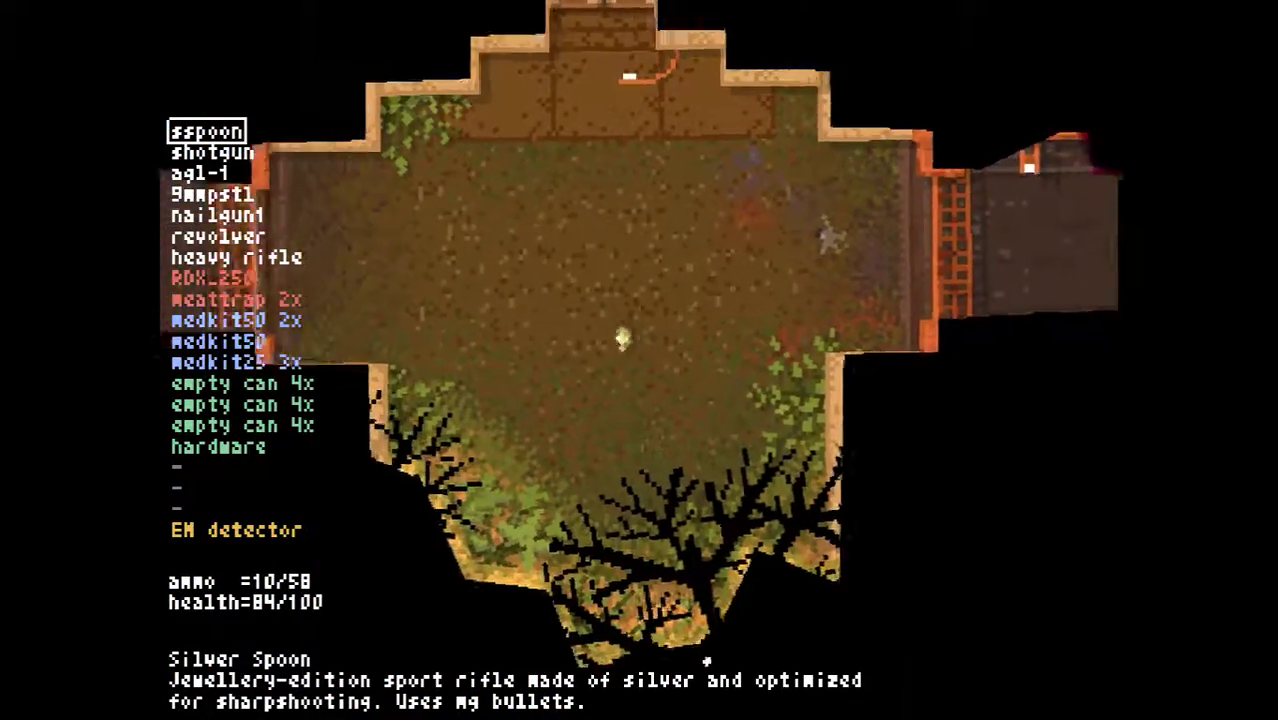
Switch to the agl-1 launcher and fire adhesive grenades at the enemies and up the corridor
key("w")
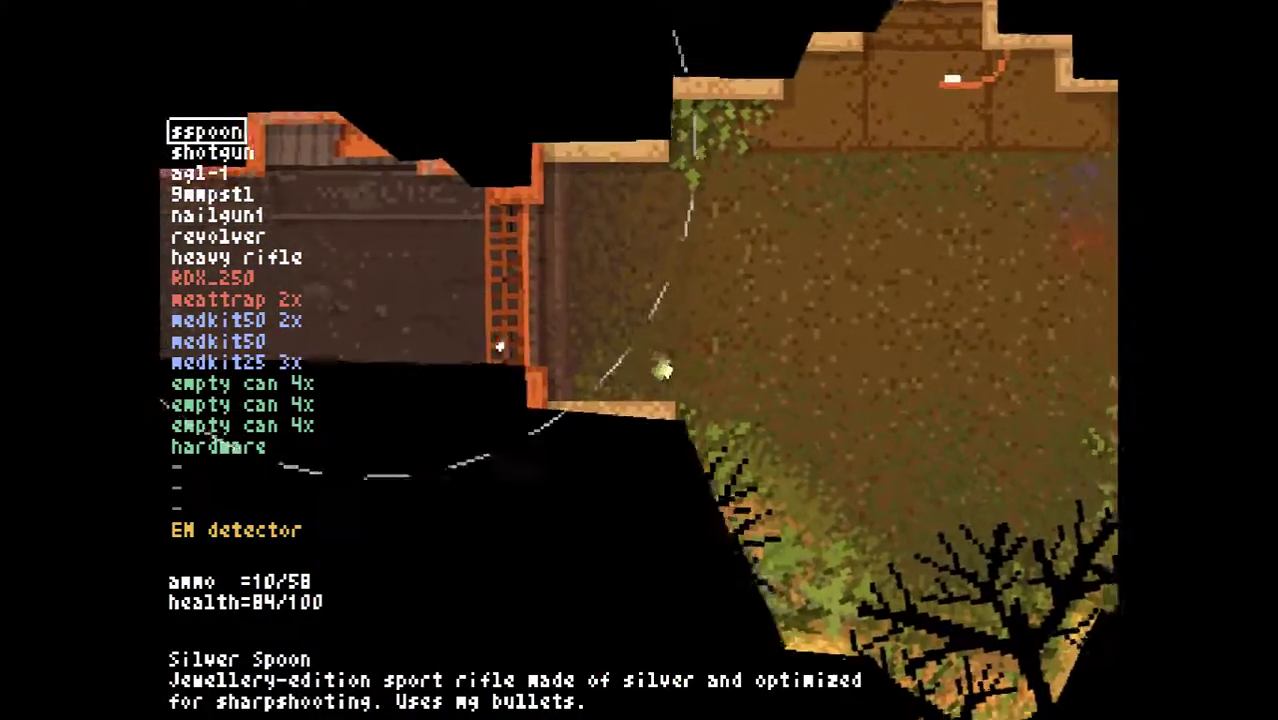
scroll(509, 341, "down", 2)
key("w")
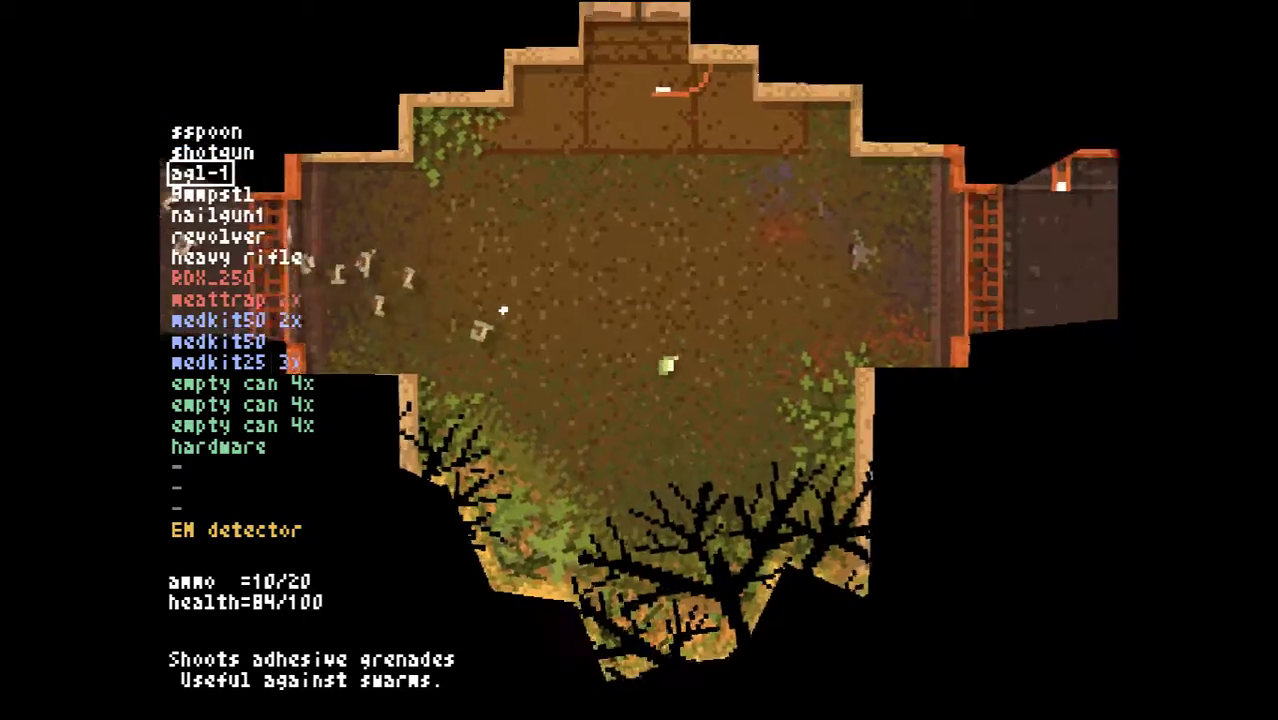
left_click(442, 337)
left_click(497, 428)
key("w")
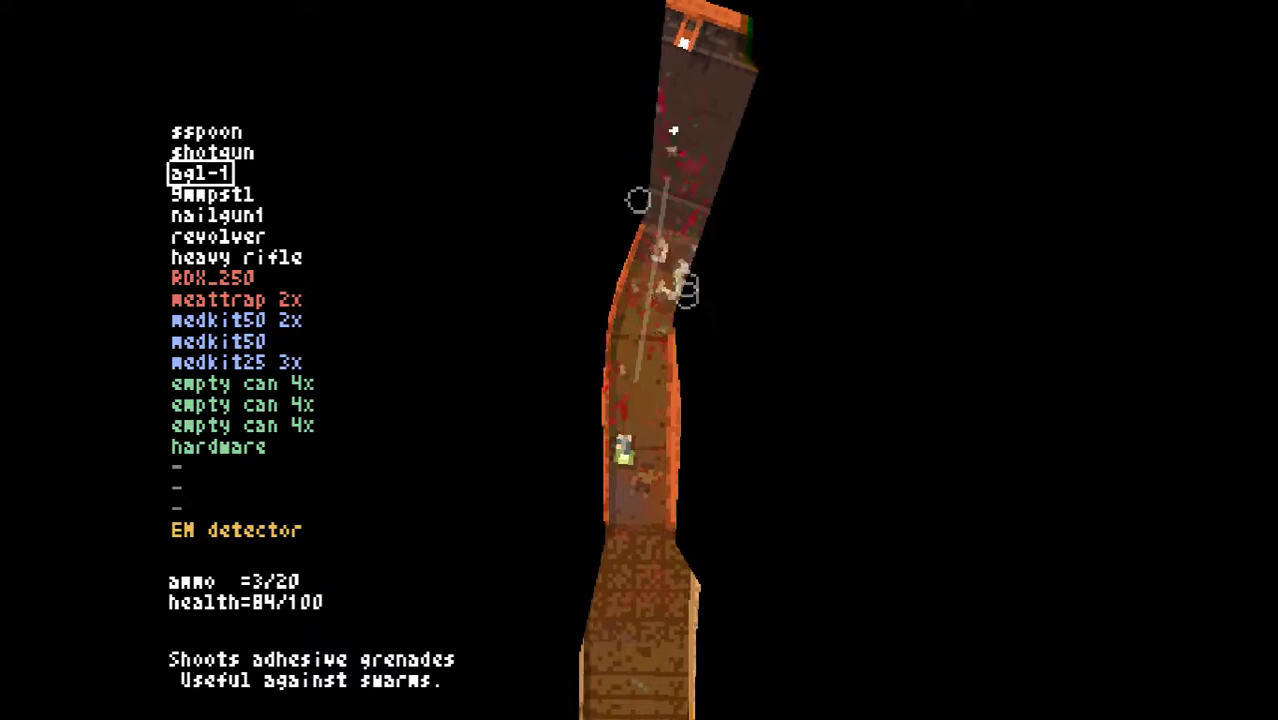
left_click(675, 130)
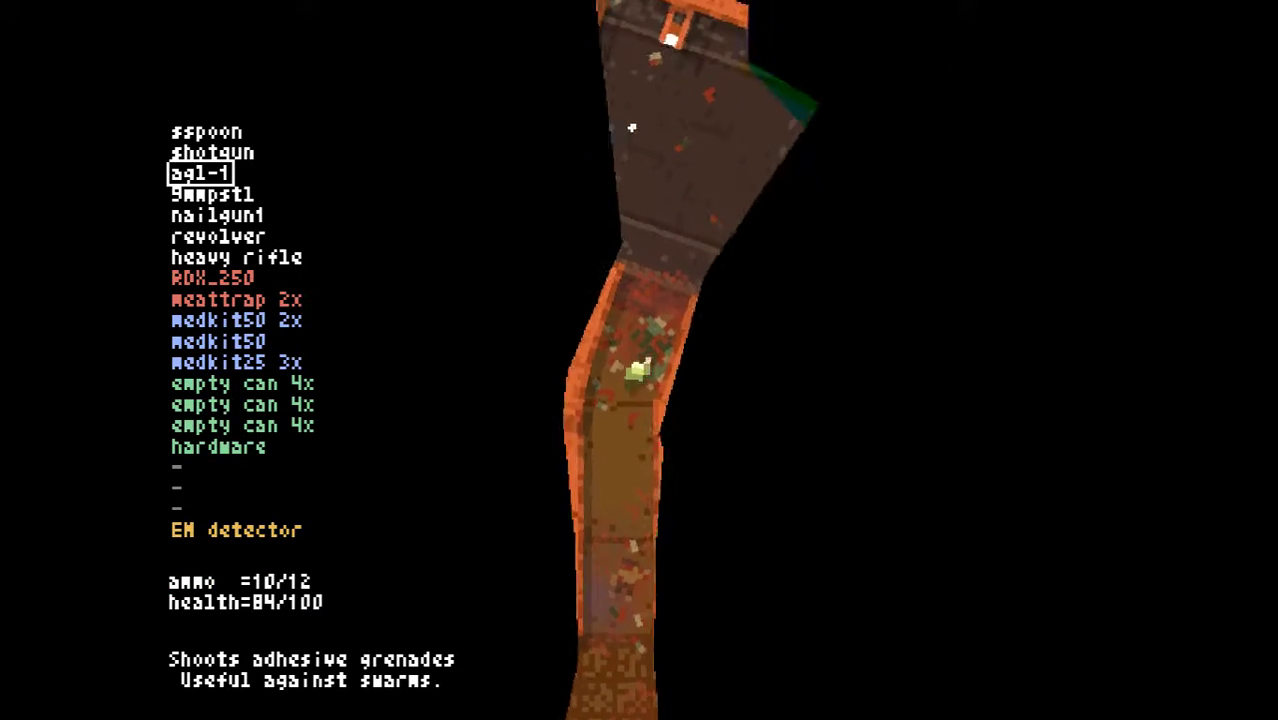
With the 9mm pistol, walk back west through the grassy room and out the south doorway
key("w")
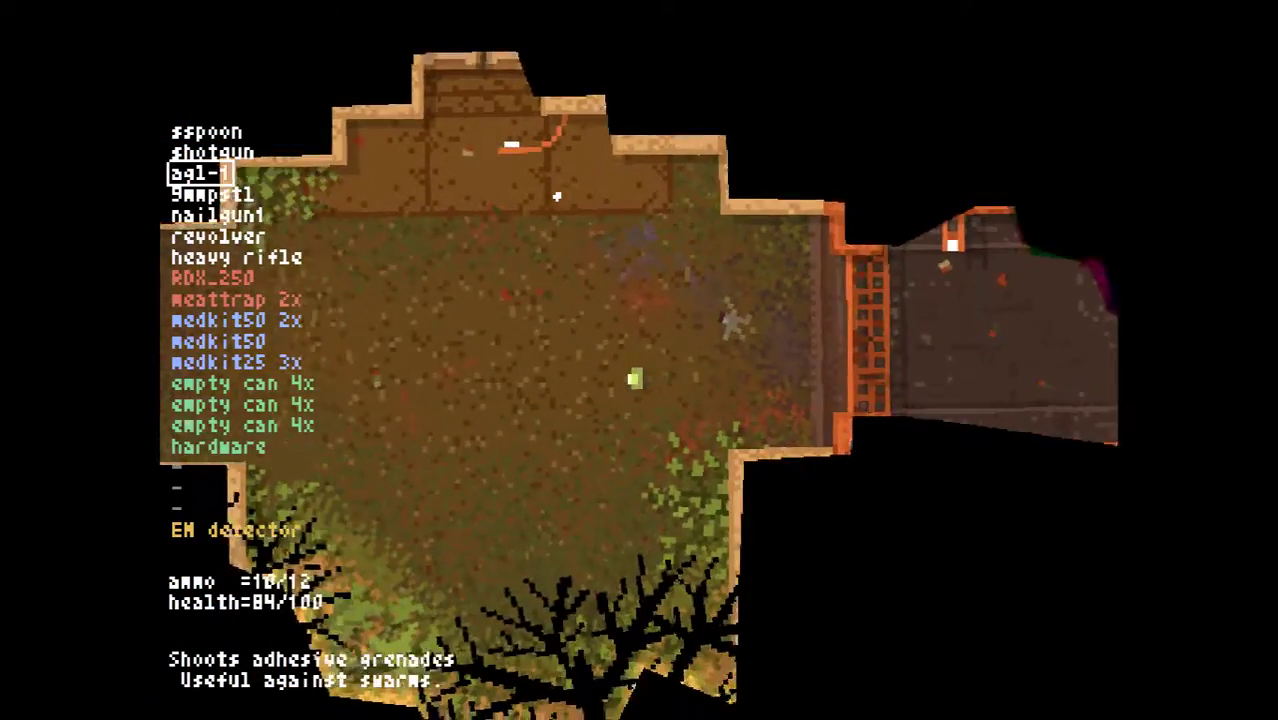
key("a")
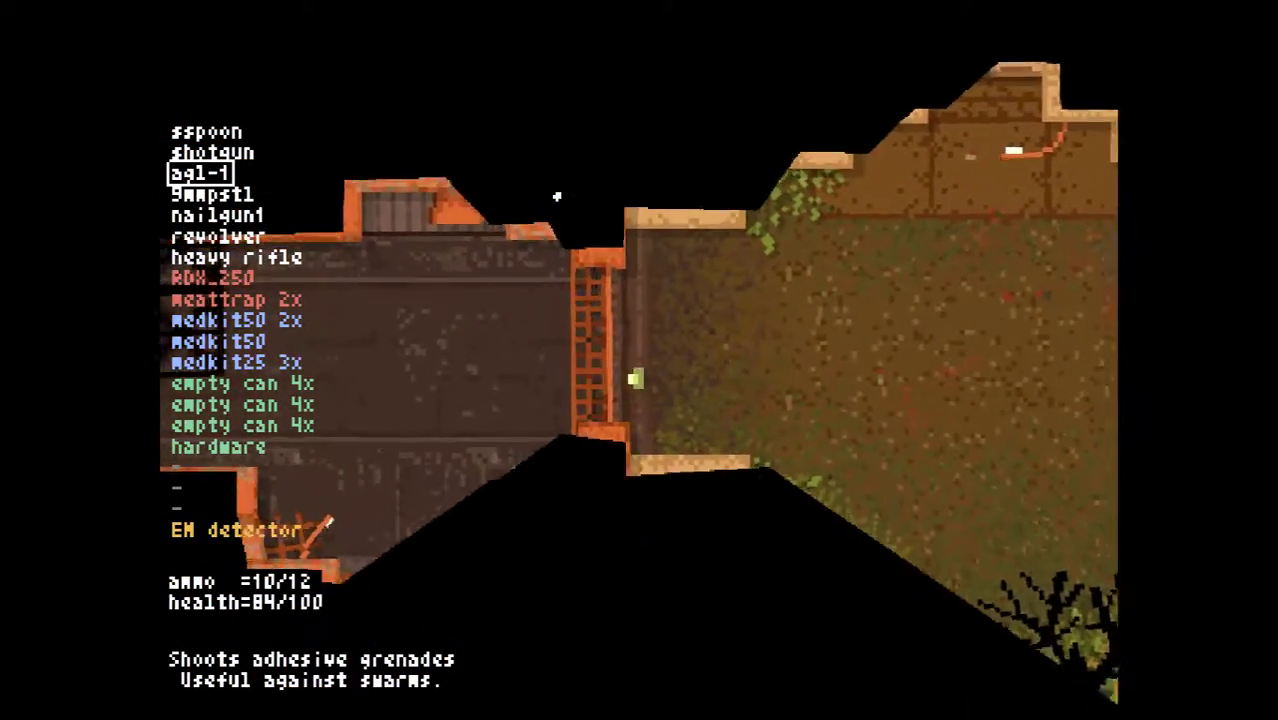
key("a")
scroll(593, 342, "up", 2)
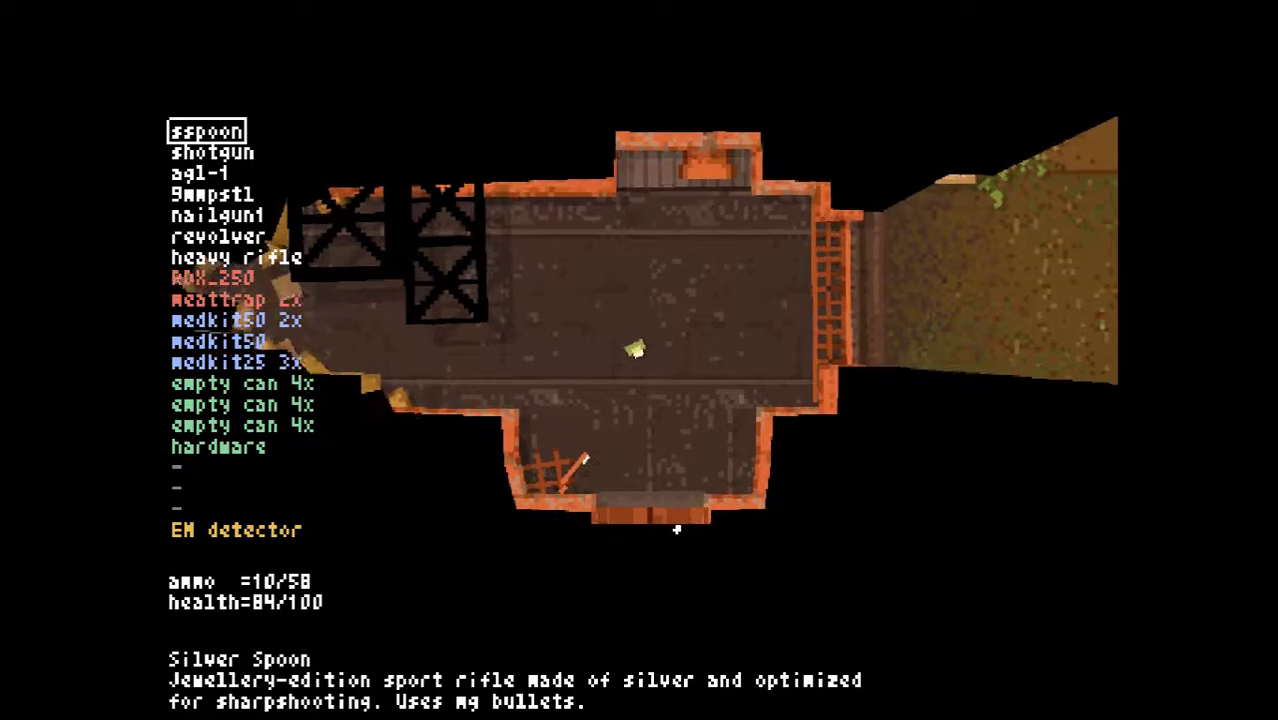
key("w")
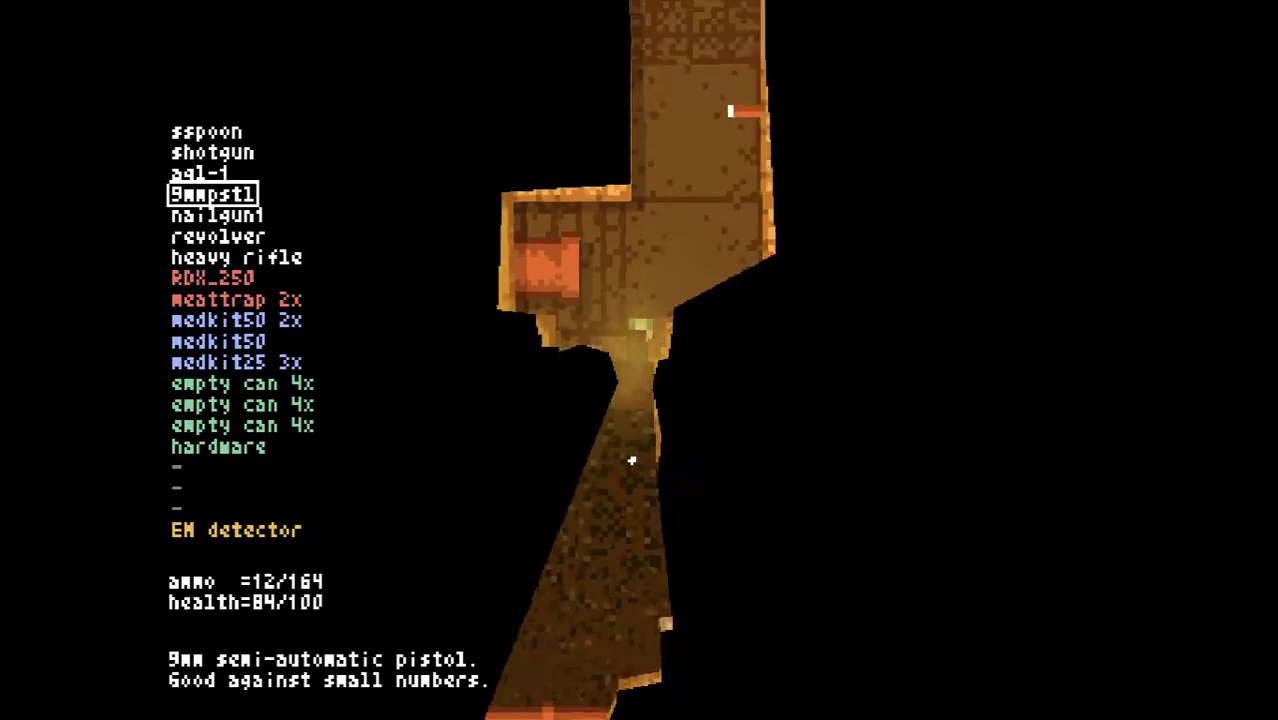
Grab the medkit50 and mchip in the secret area, re-equip the Silver Spoon, and head back
key("w")
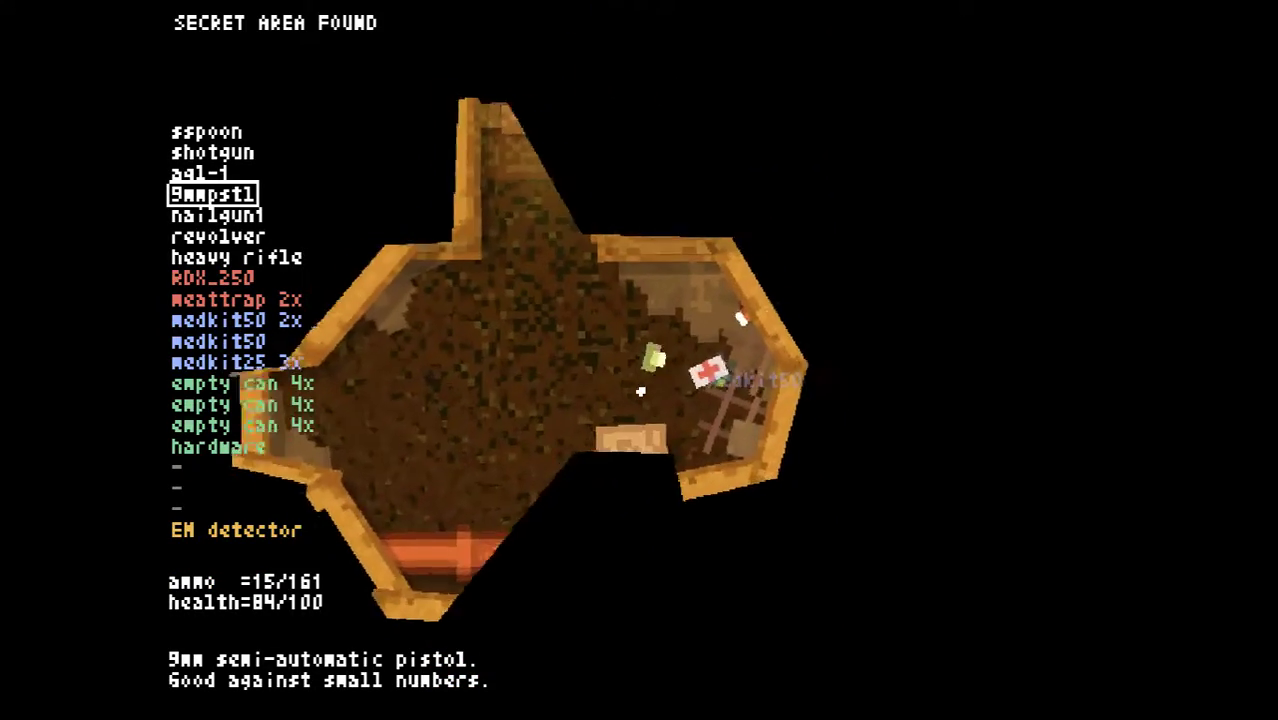
key("w")
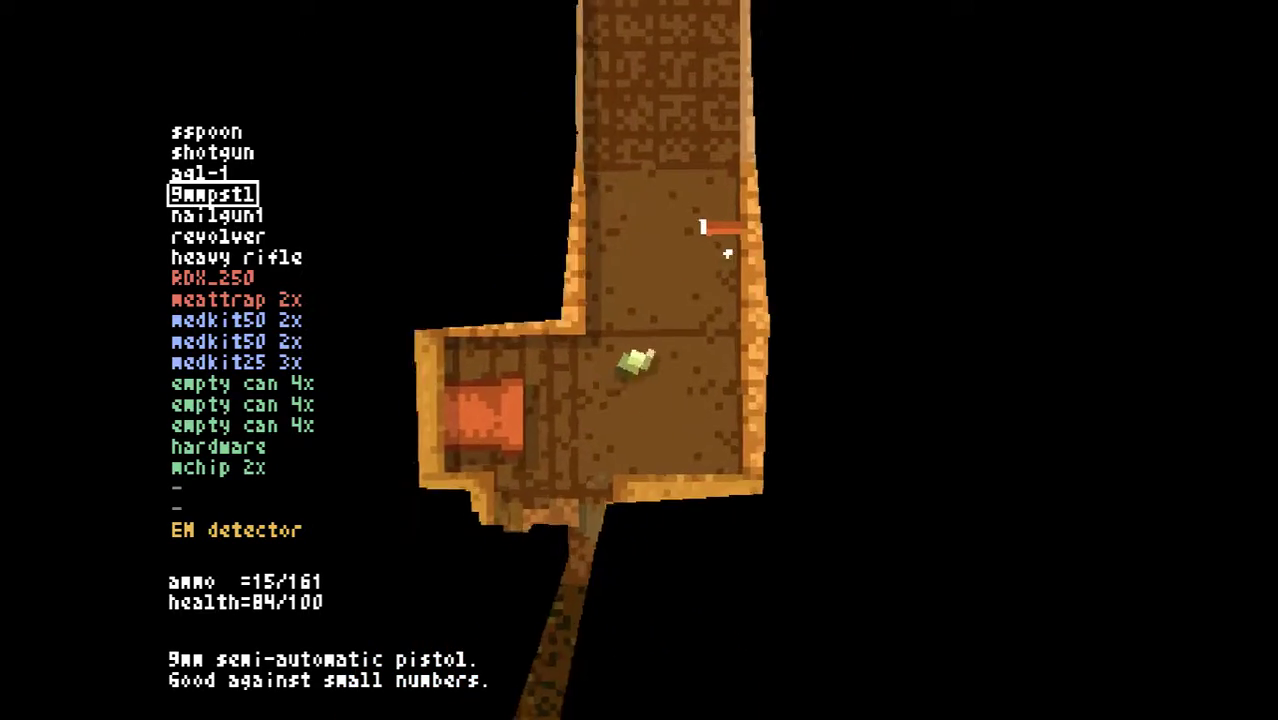
key("4")
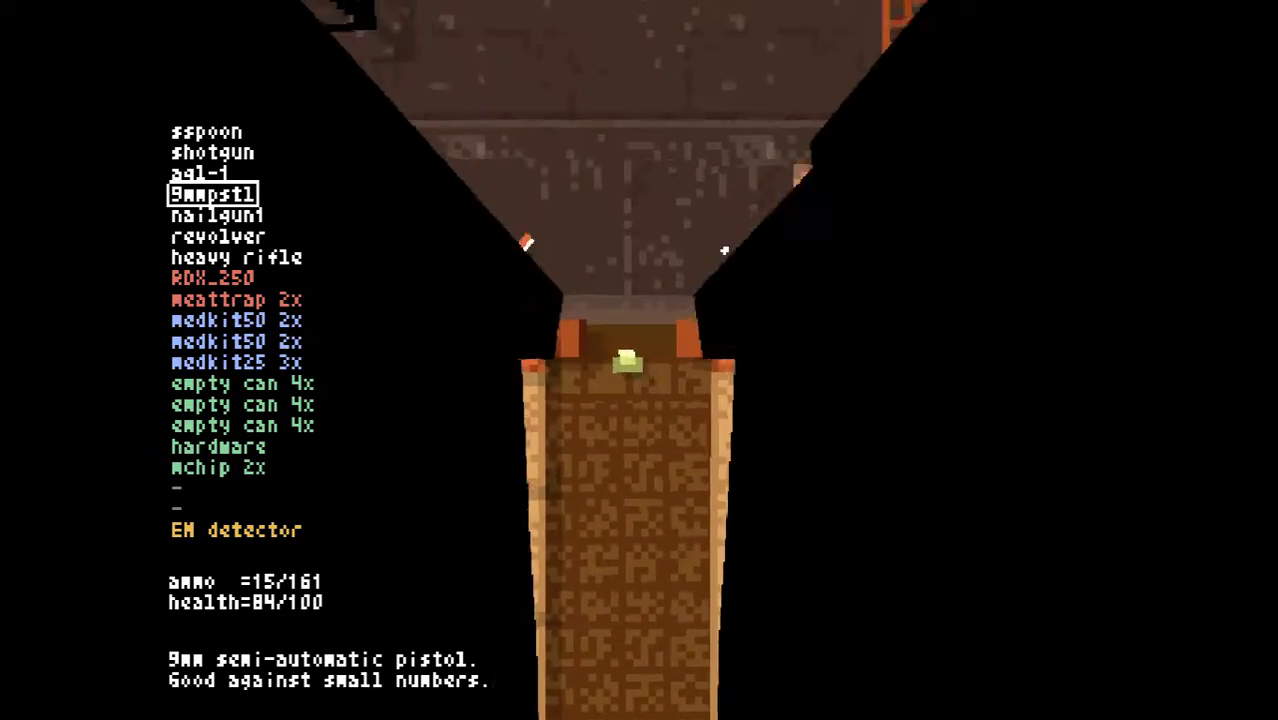
key("w")
key("1")
key("w")
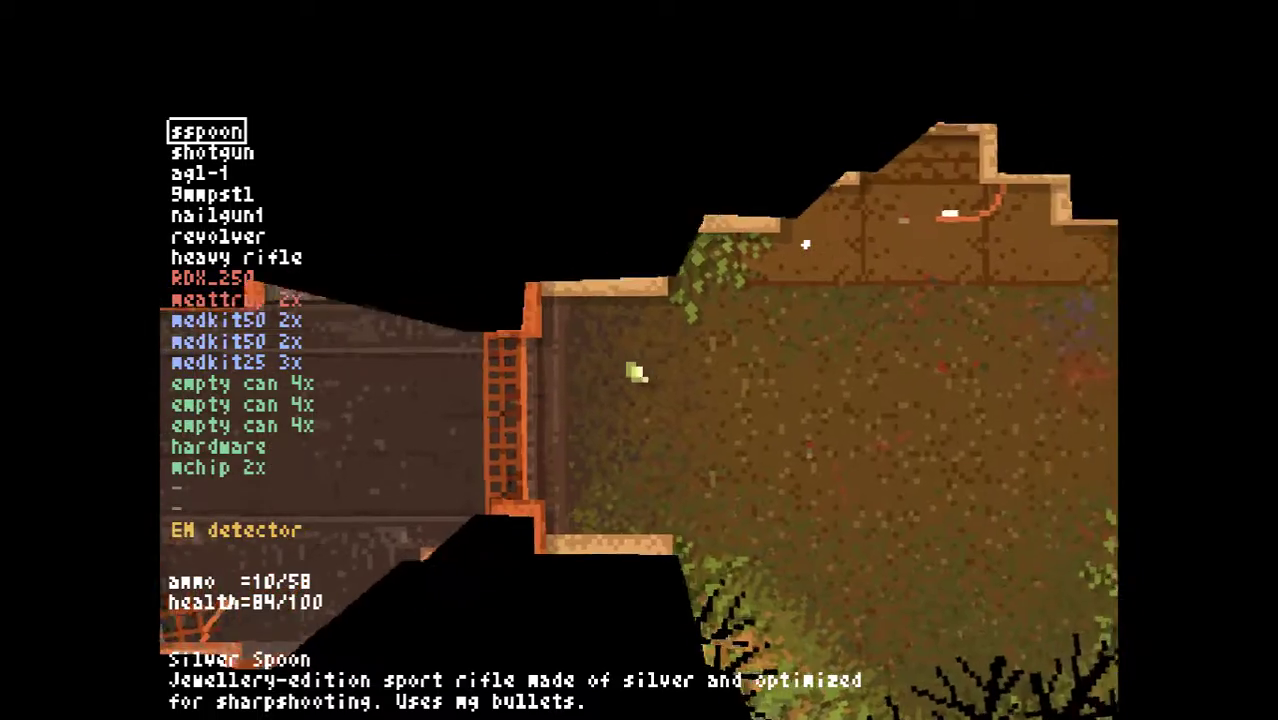
key("w")
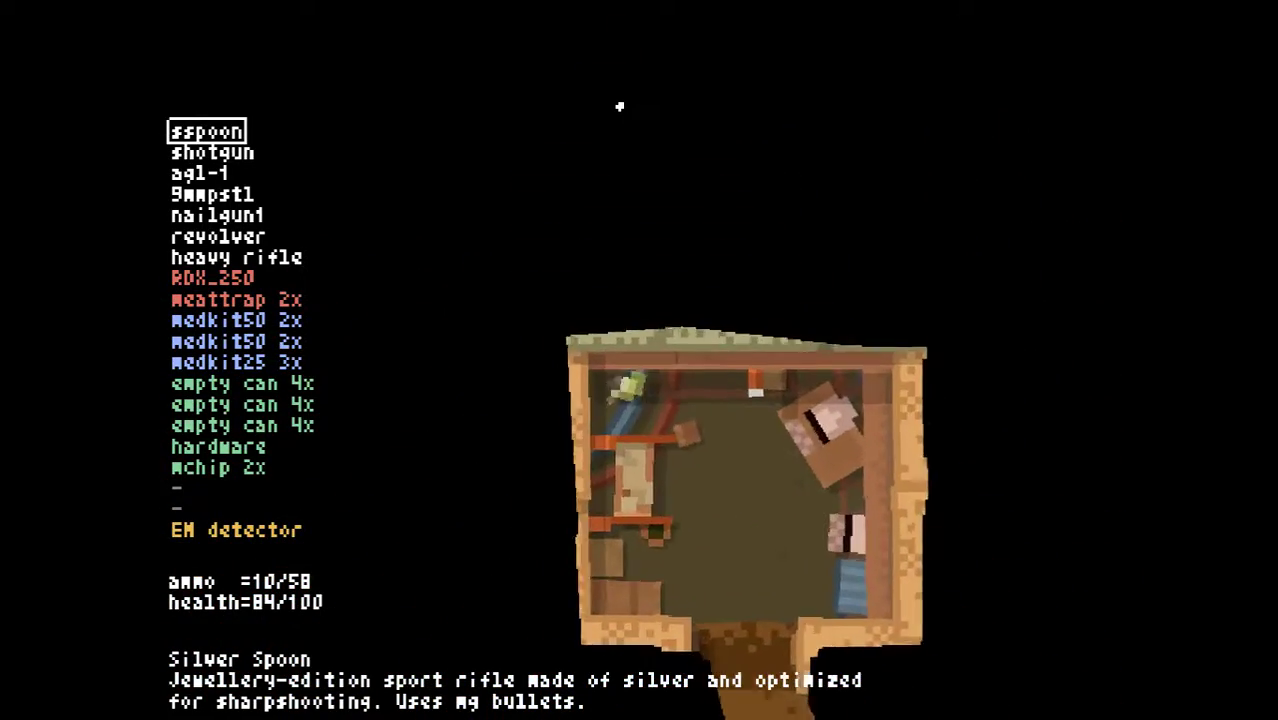
Craft an emergency teleporter from the medkit50 and microchips
key("w")
key("Tab")
key("Down")
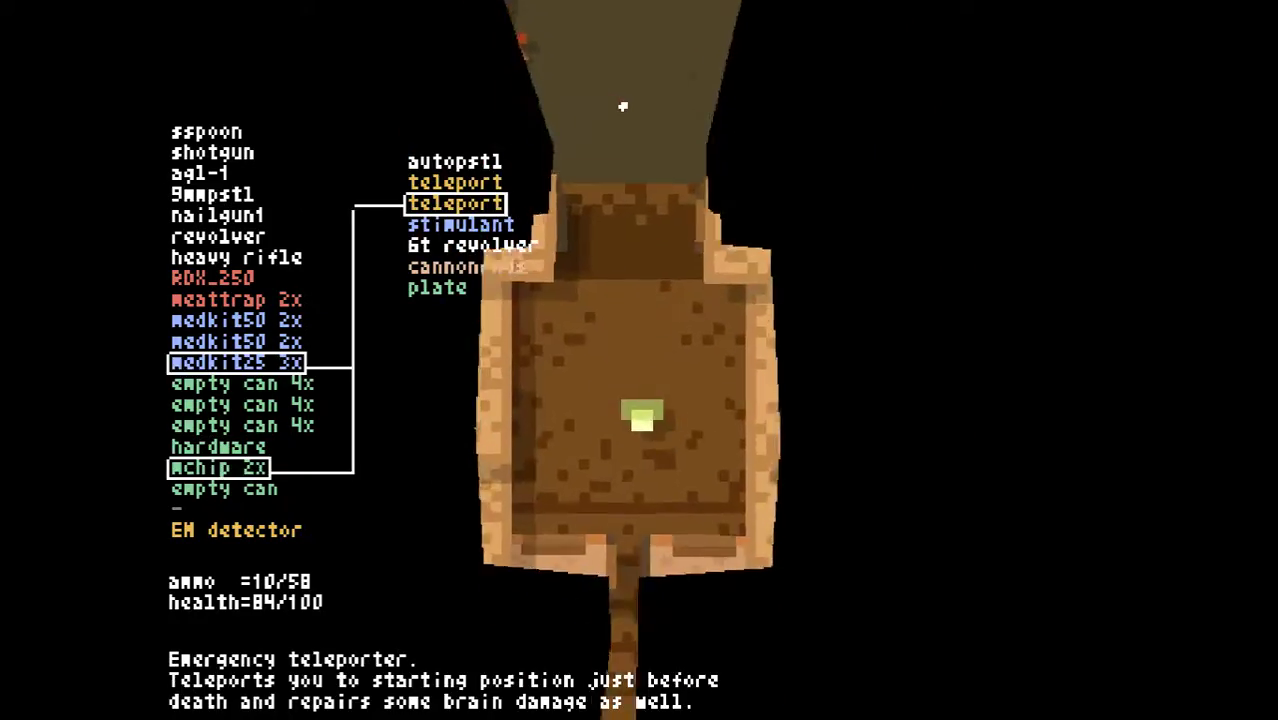
key("s")
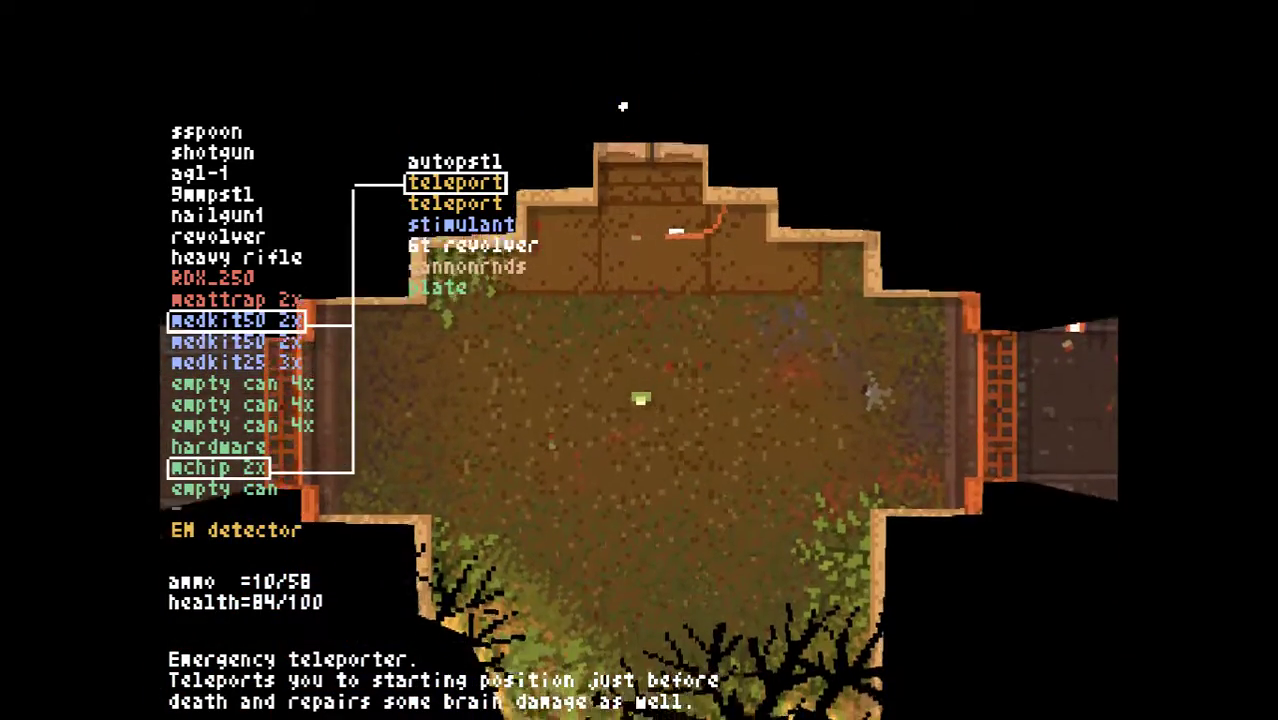
key("d")
key("Return")
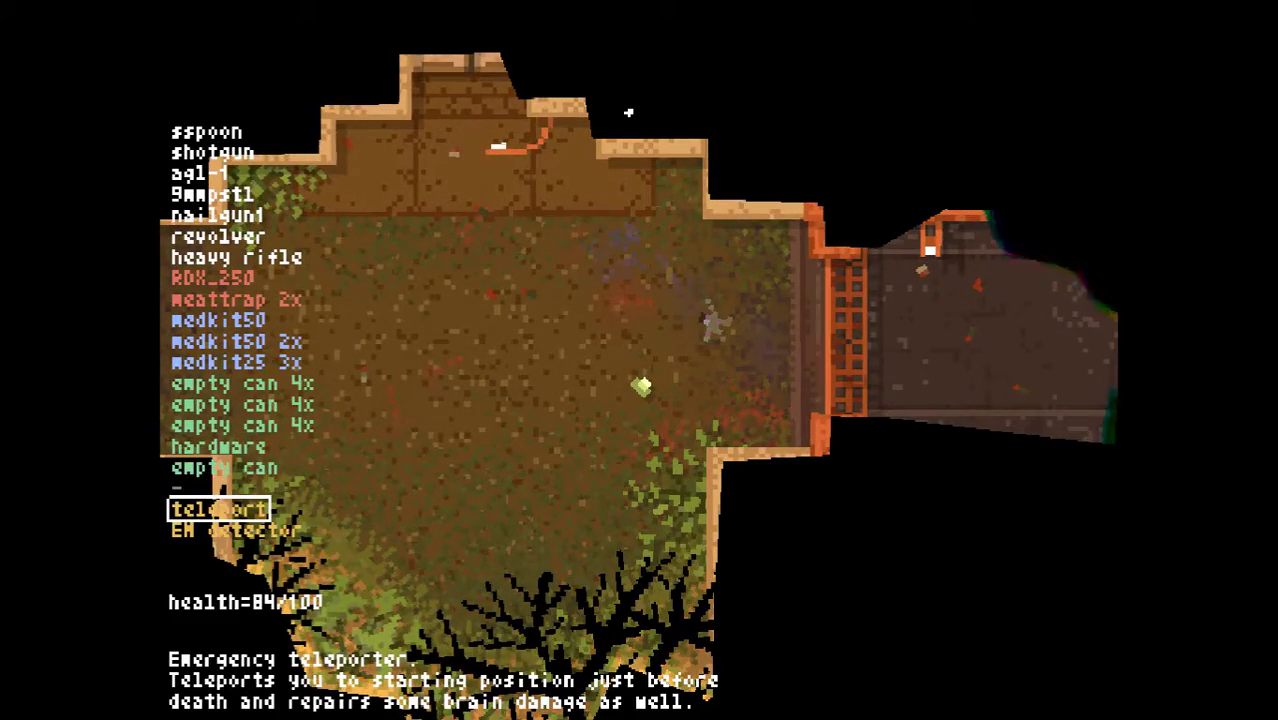
Check the map while walking right through the doorway and down into the corridor
key("m")
key("d")
key("m")
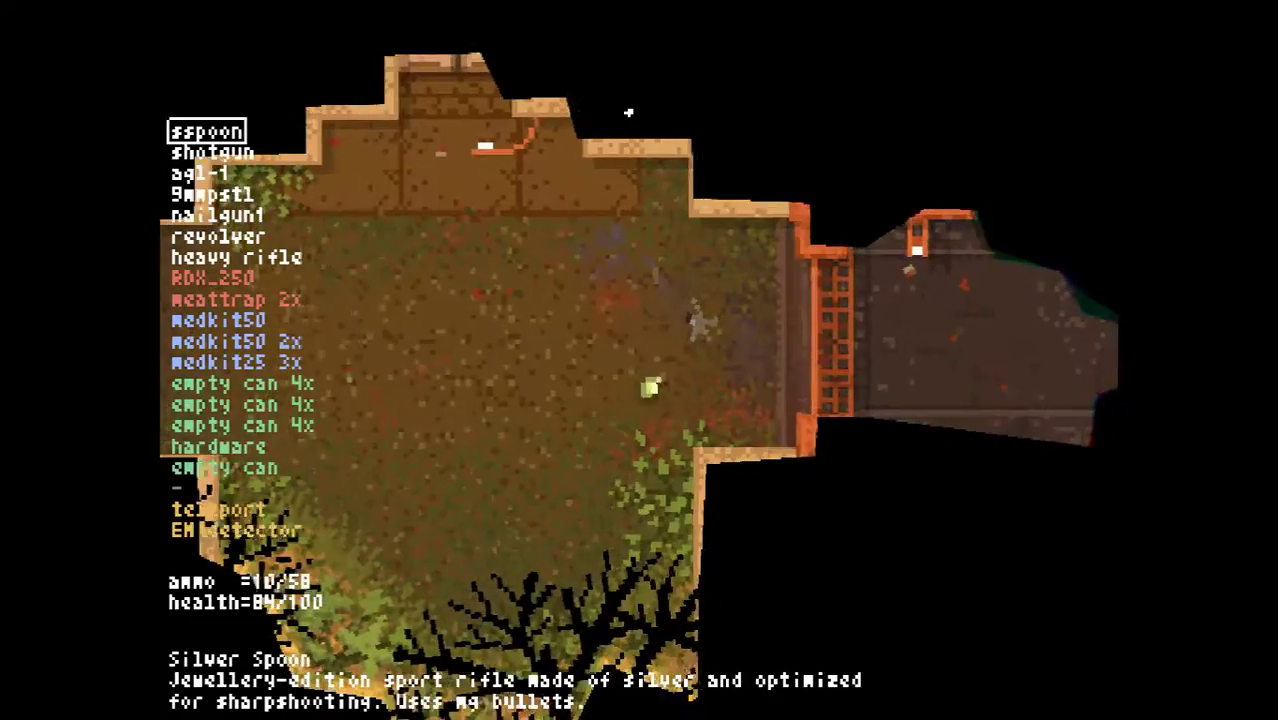
key("d")
key("s")
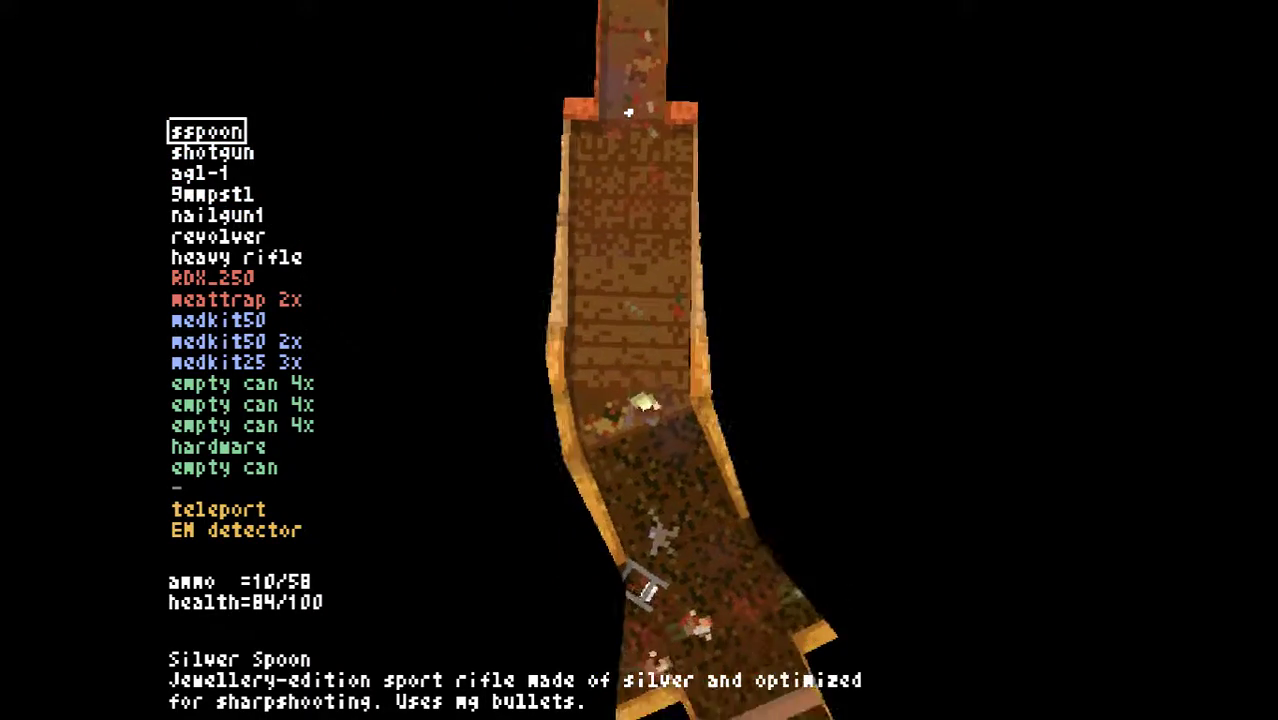
Bring up the Necrotic tissue research level map, then close it
key("m")
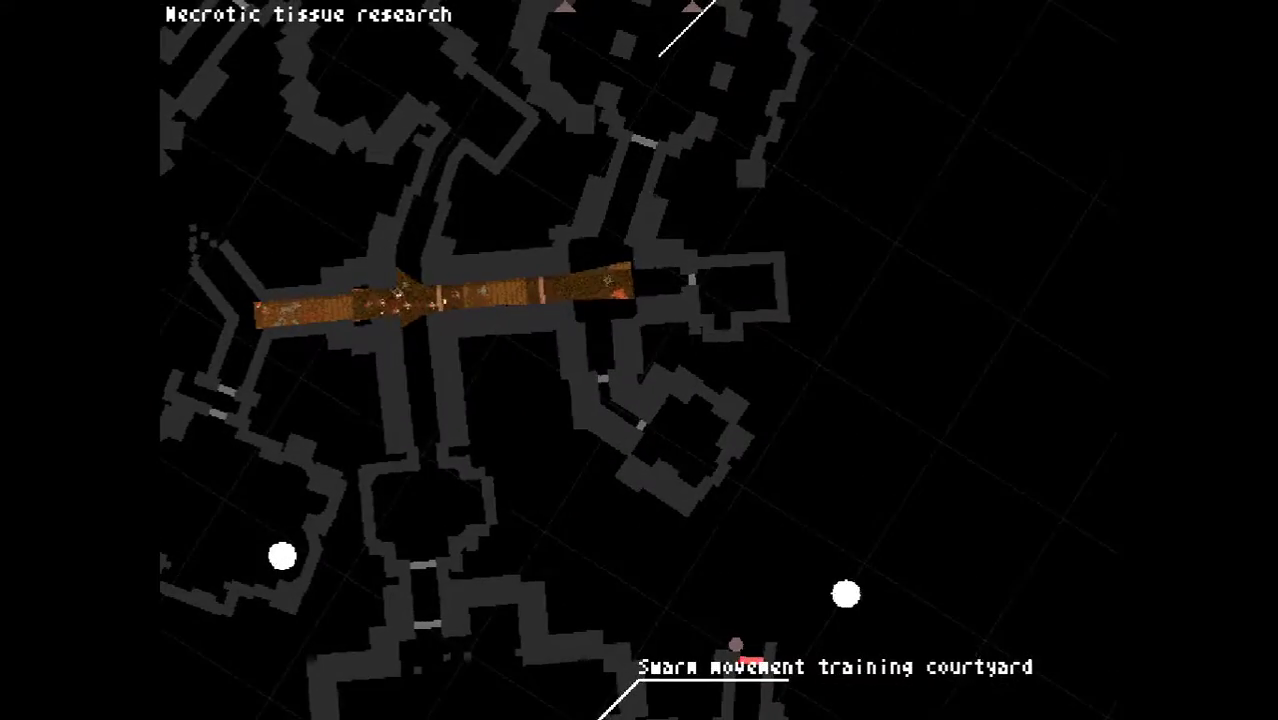
key("m")
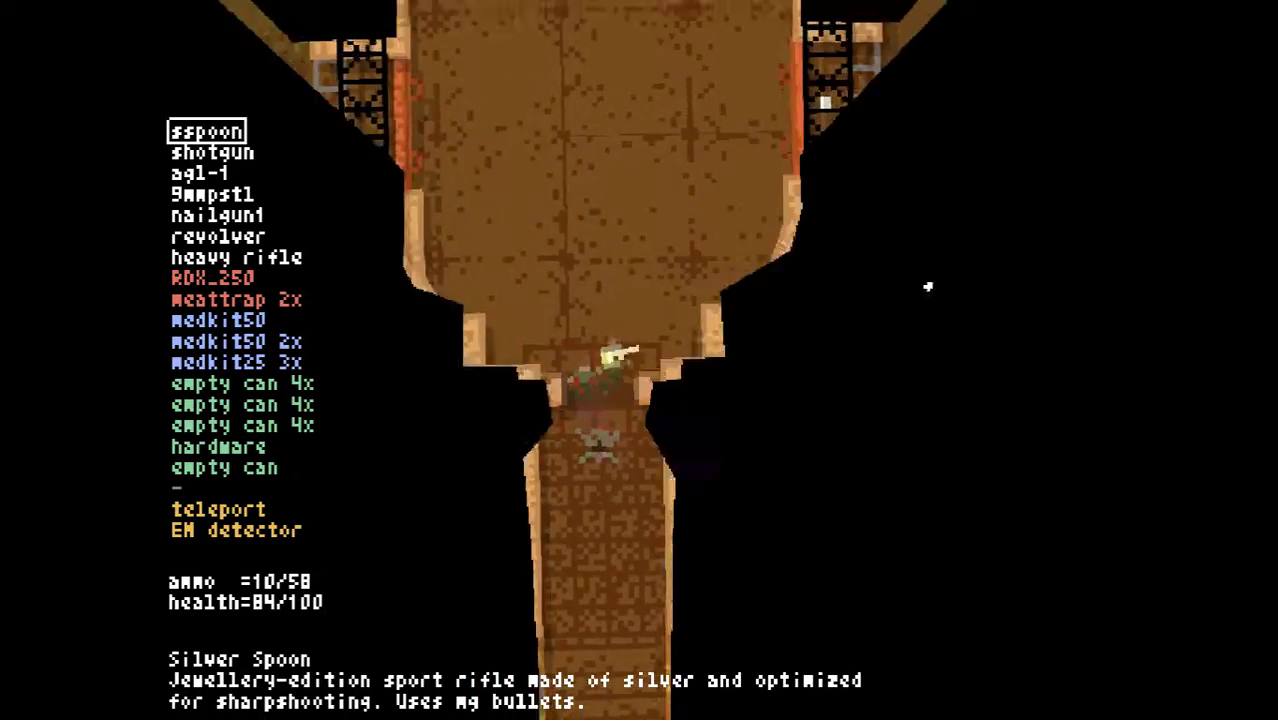
Skirmish in and out of the brown room's corridor, reloading the grenade launcher
key("w")
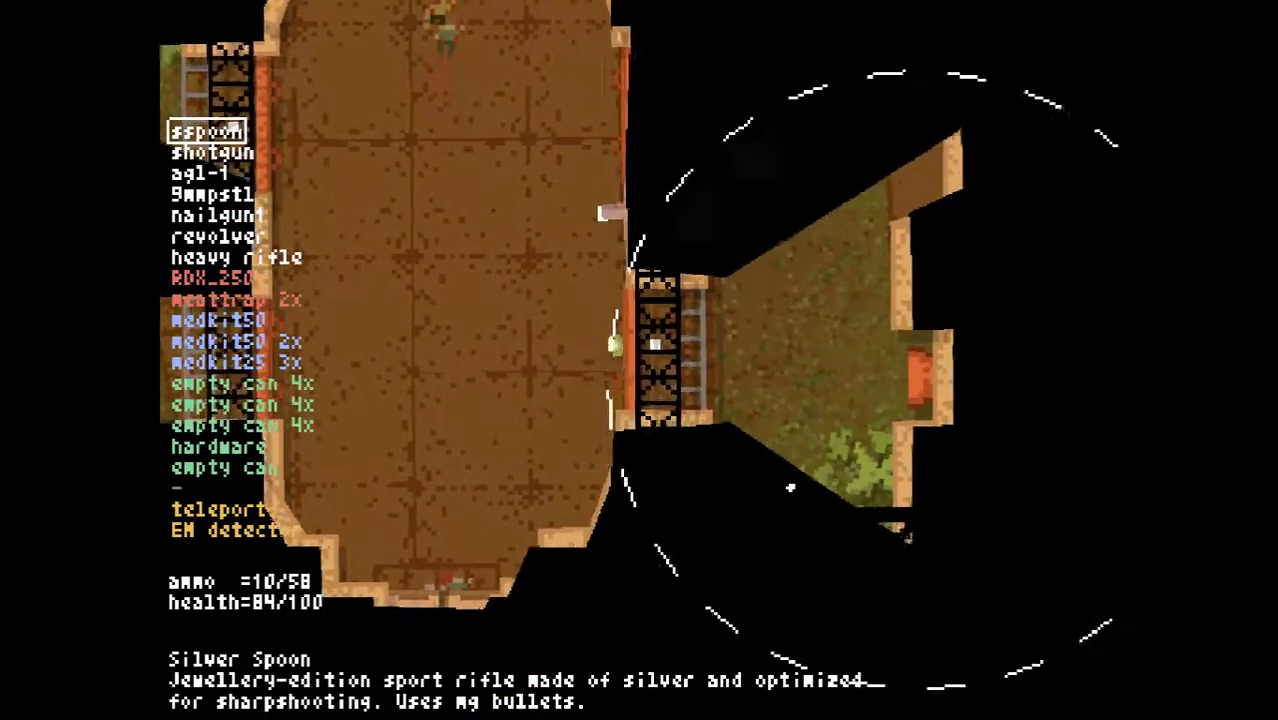
scroll(813, 428, "down", 1)
scroll(700, 271, "down", 1)
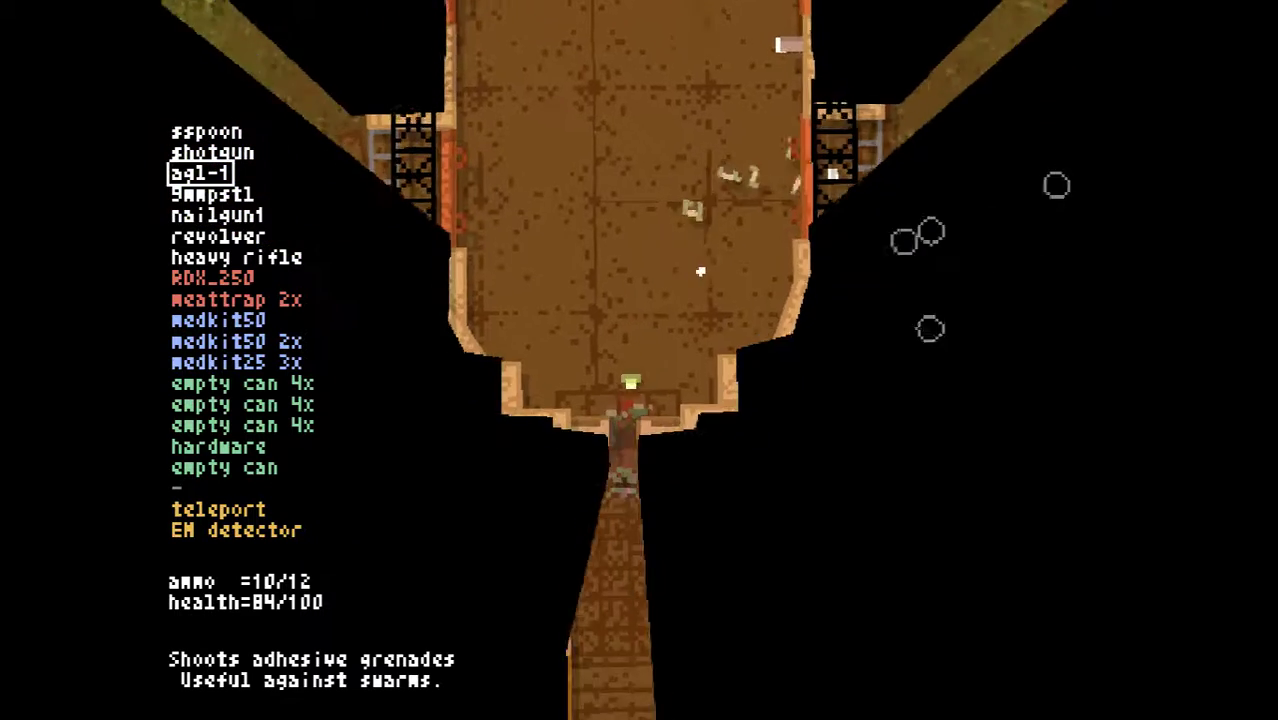
key("s")
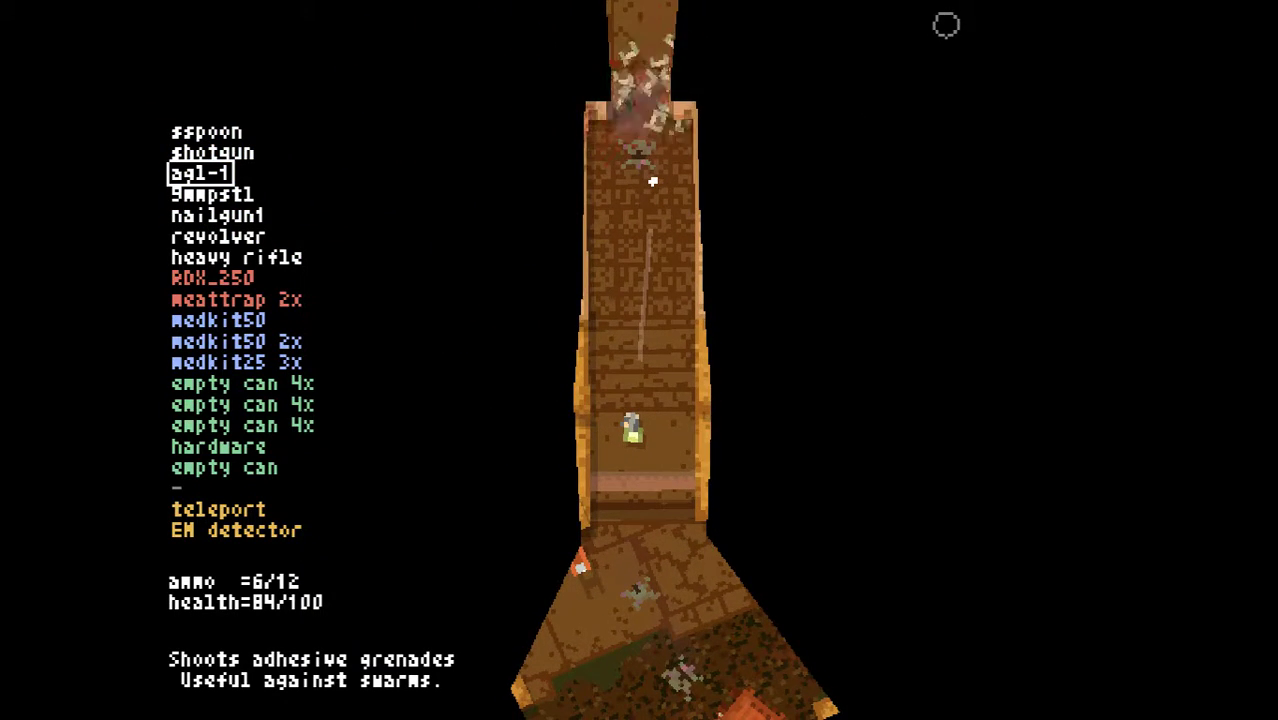
key("w")
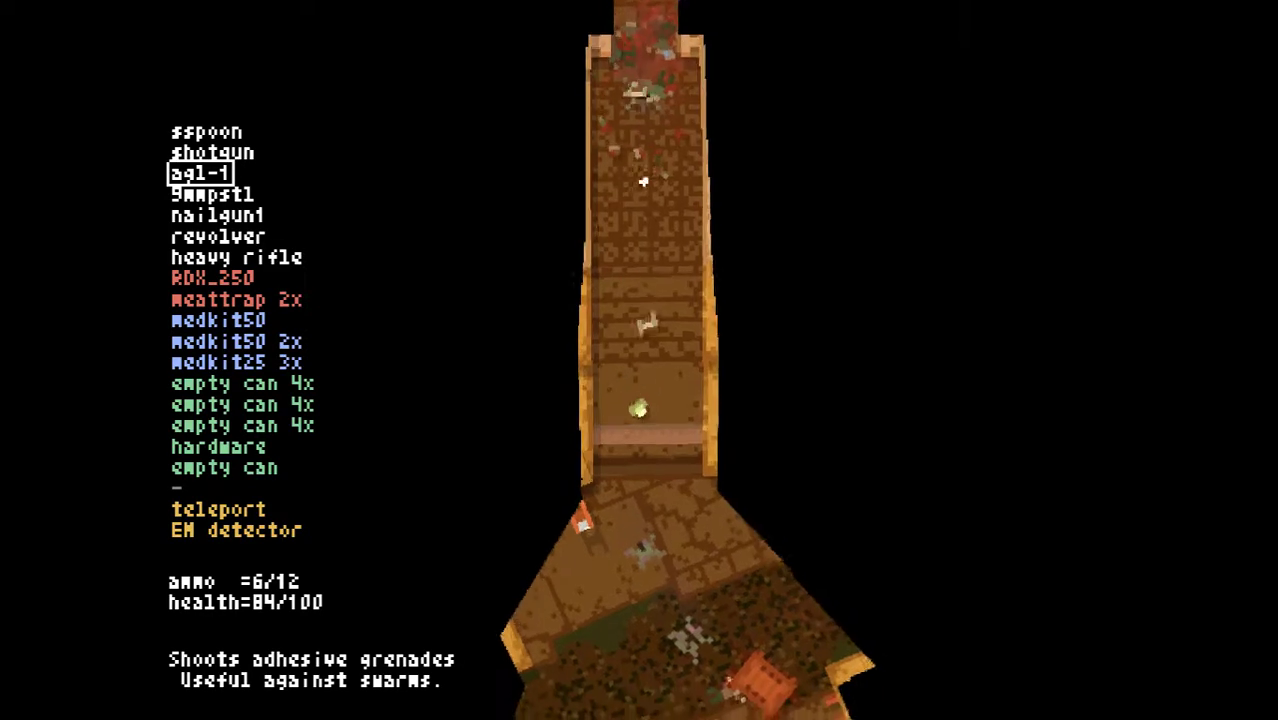
key("s")
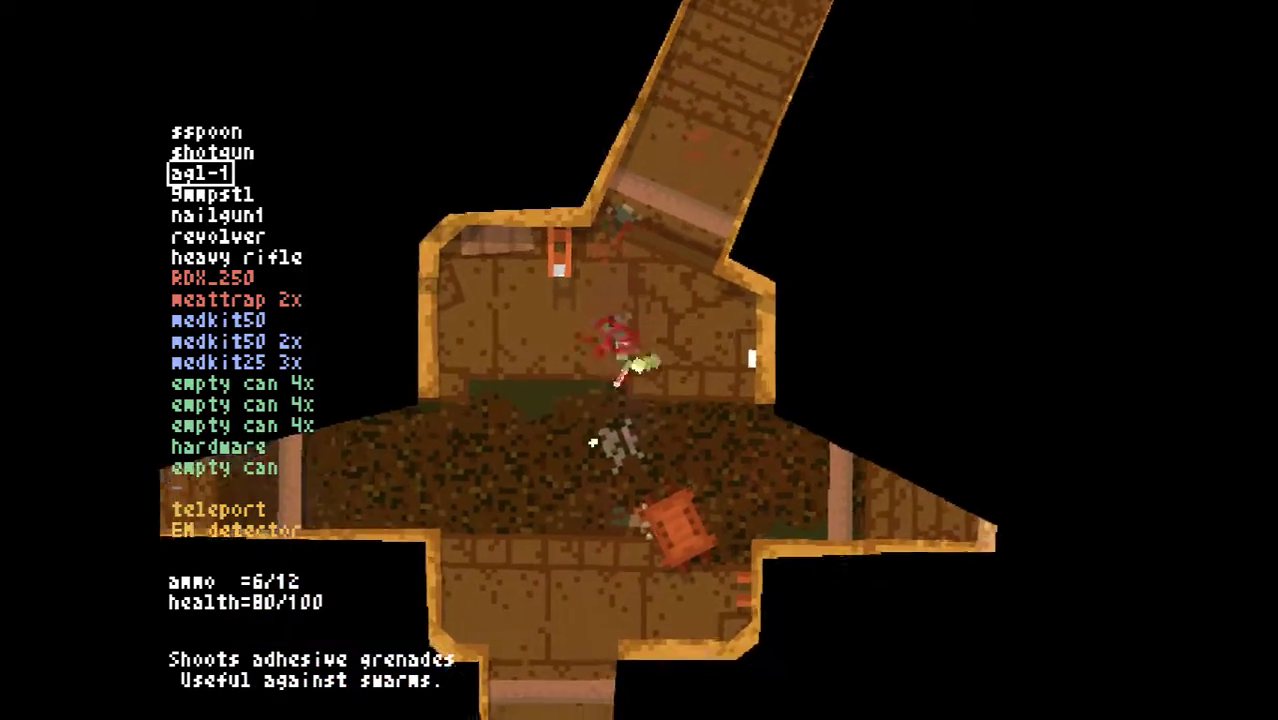
key("w")
key("r")
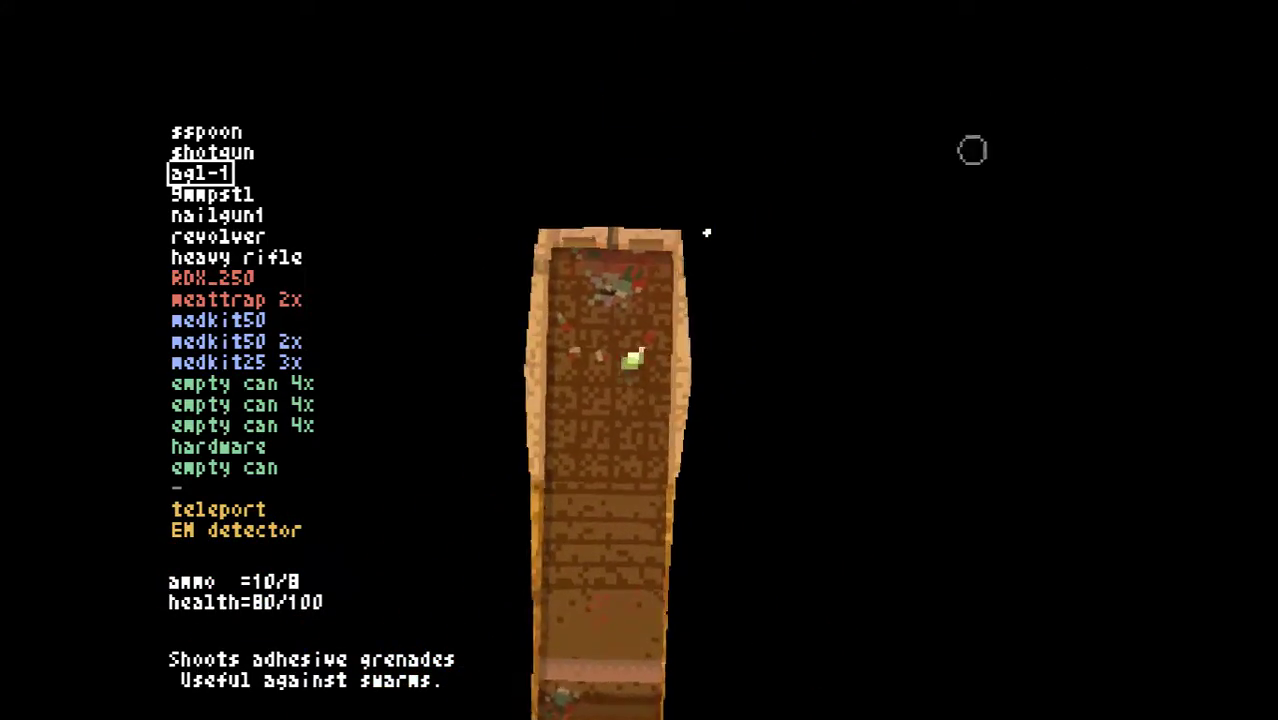
Eat the canned meat to regain health and head back up the north corridor
key("w")
scroll(980, 257, "up", 4)
left_click(984, 379)
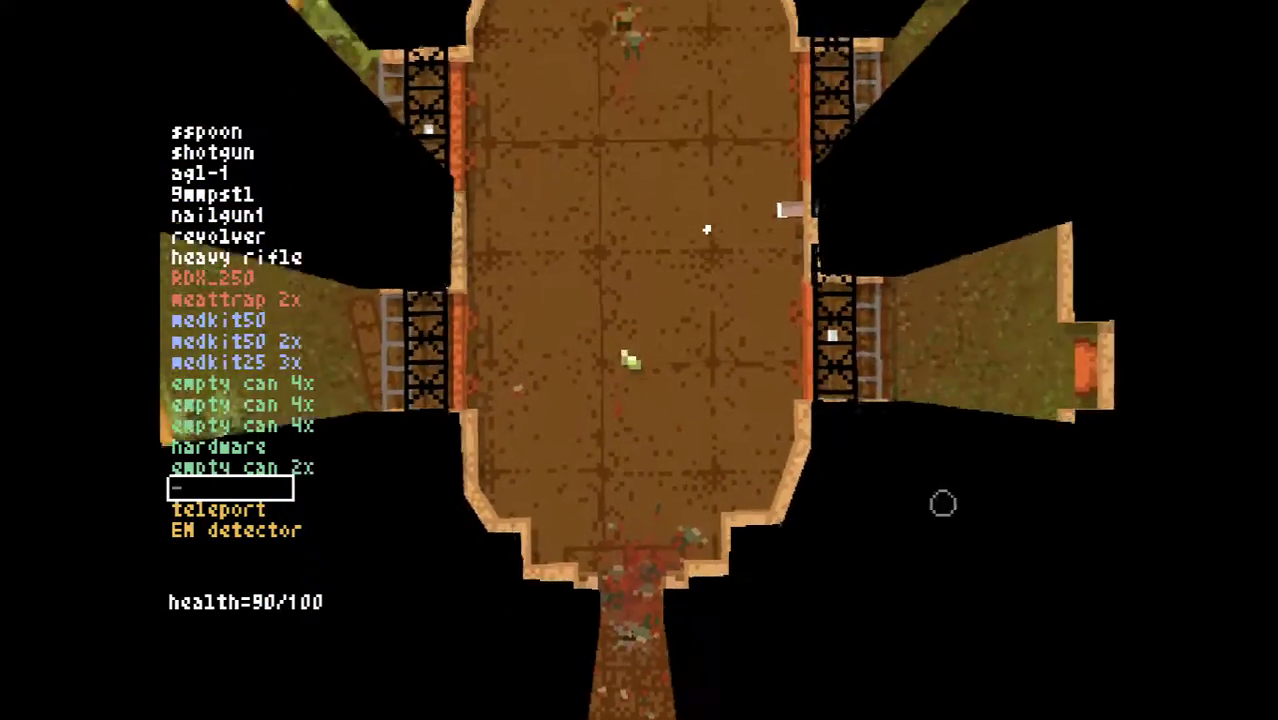
scroll(936, 613, "down", 4)
key("w")
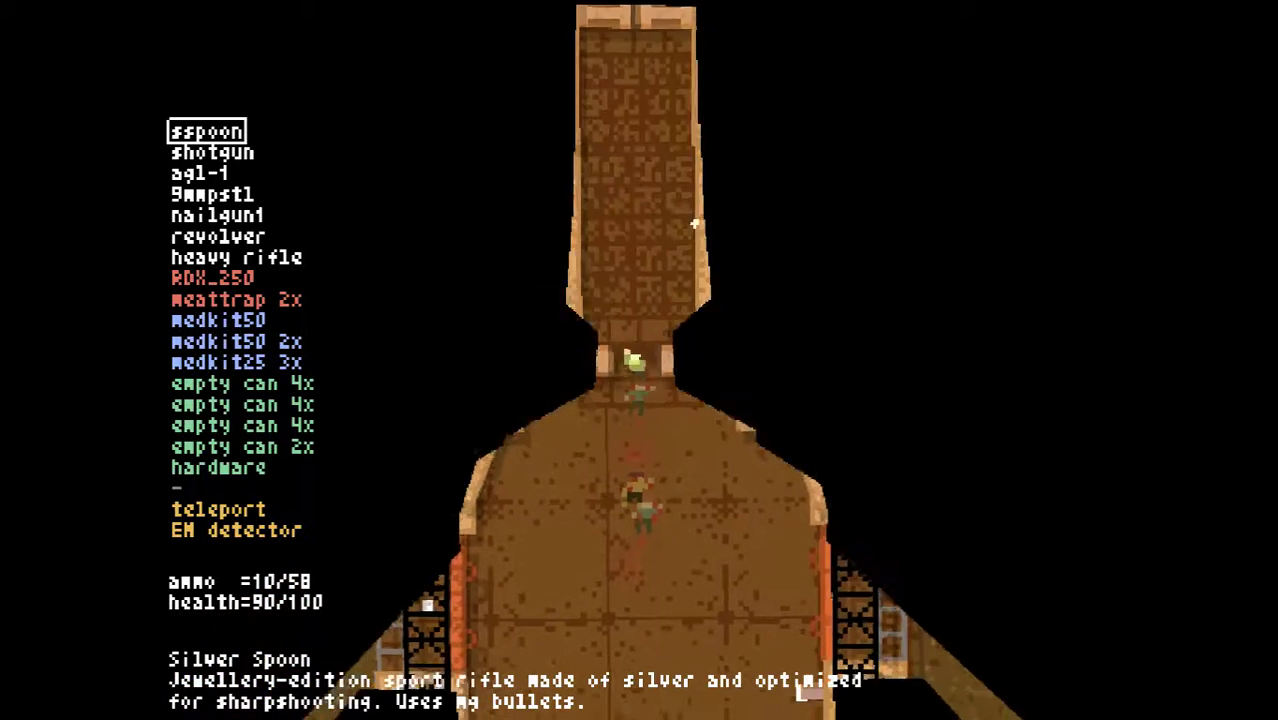
scroll(661, 196, "down", 1)
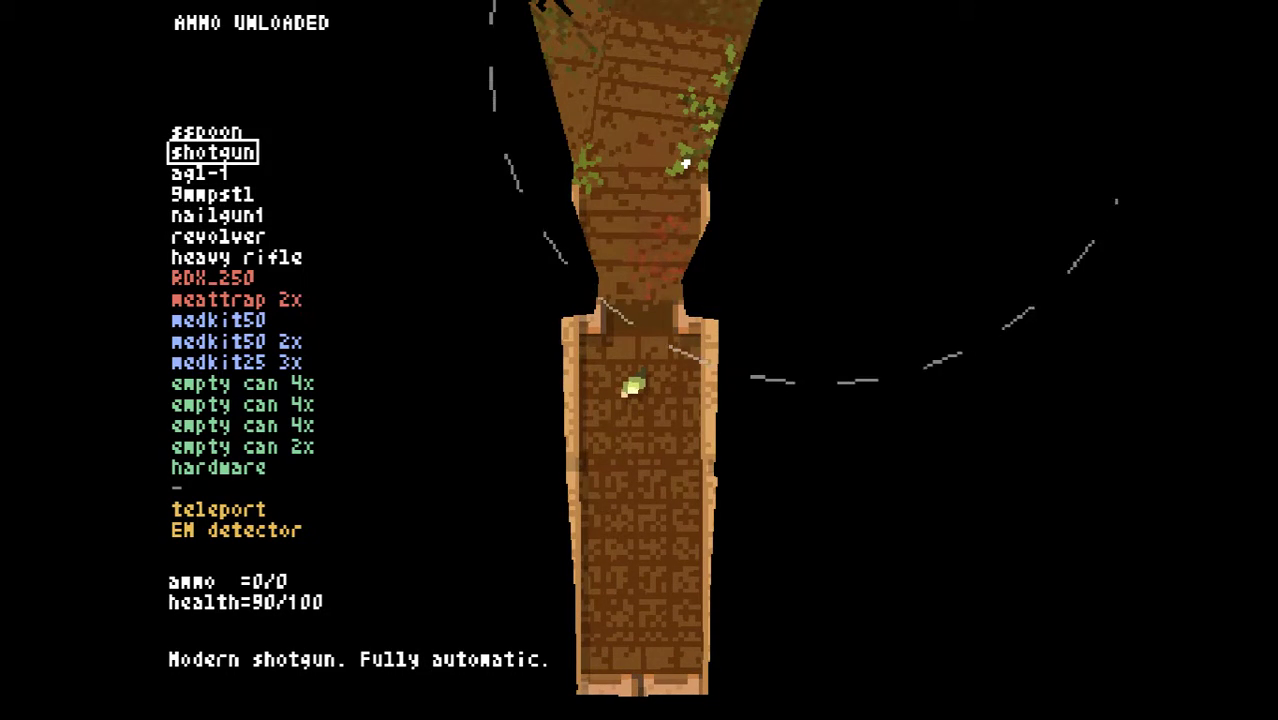
key("w")
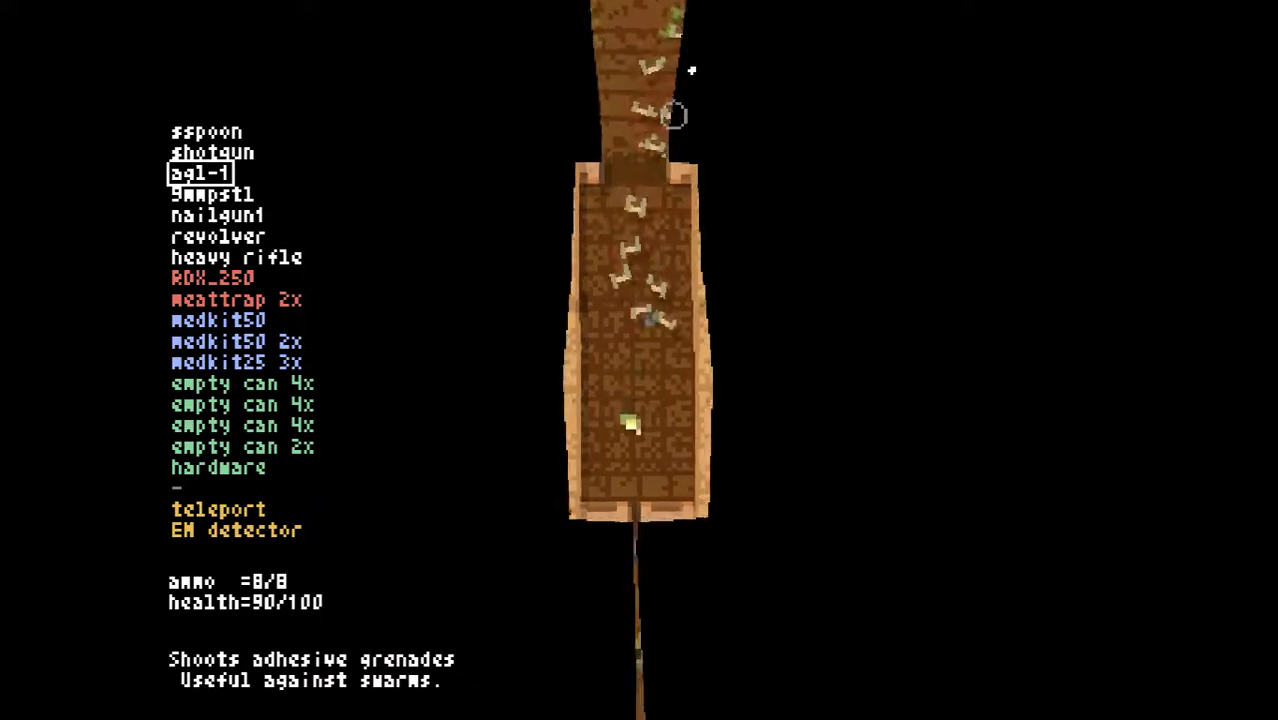
Fire two grenades at the enemies in the large room, then retreat to reload
key("w")
left_click(665, 125)
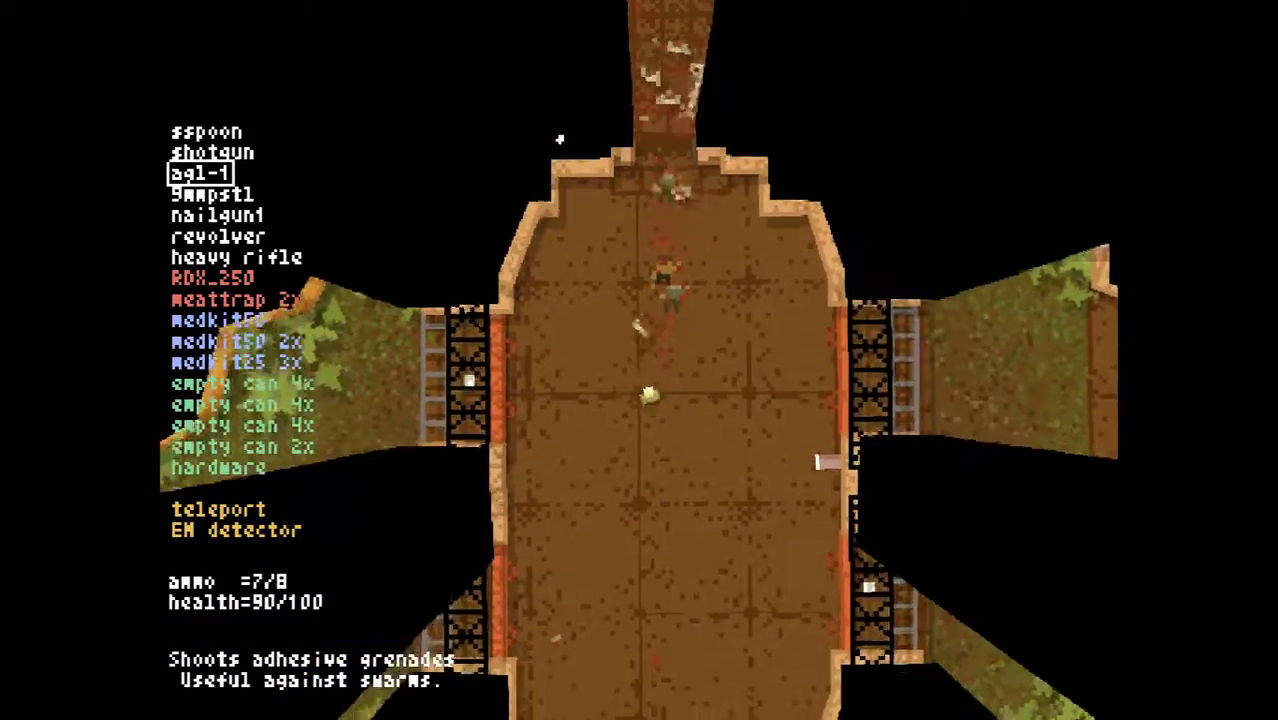
key("s")
left_click(880, 450)
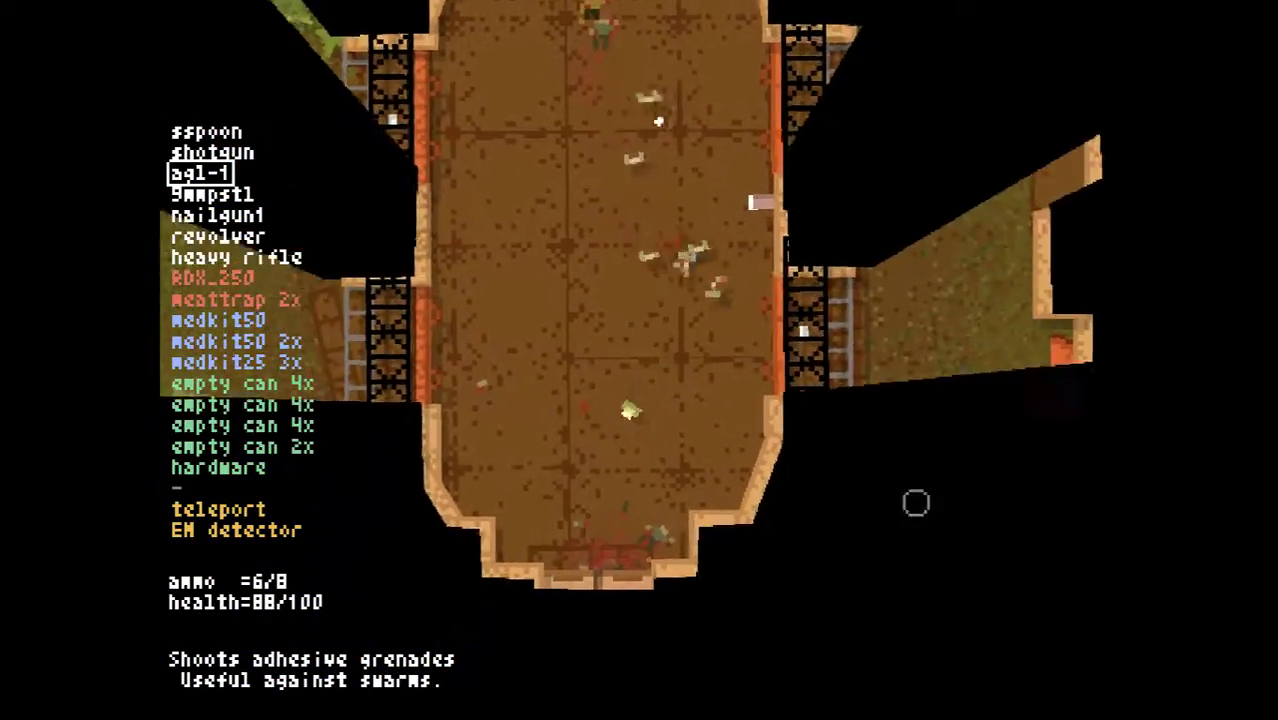
key("s")
key("r")
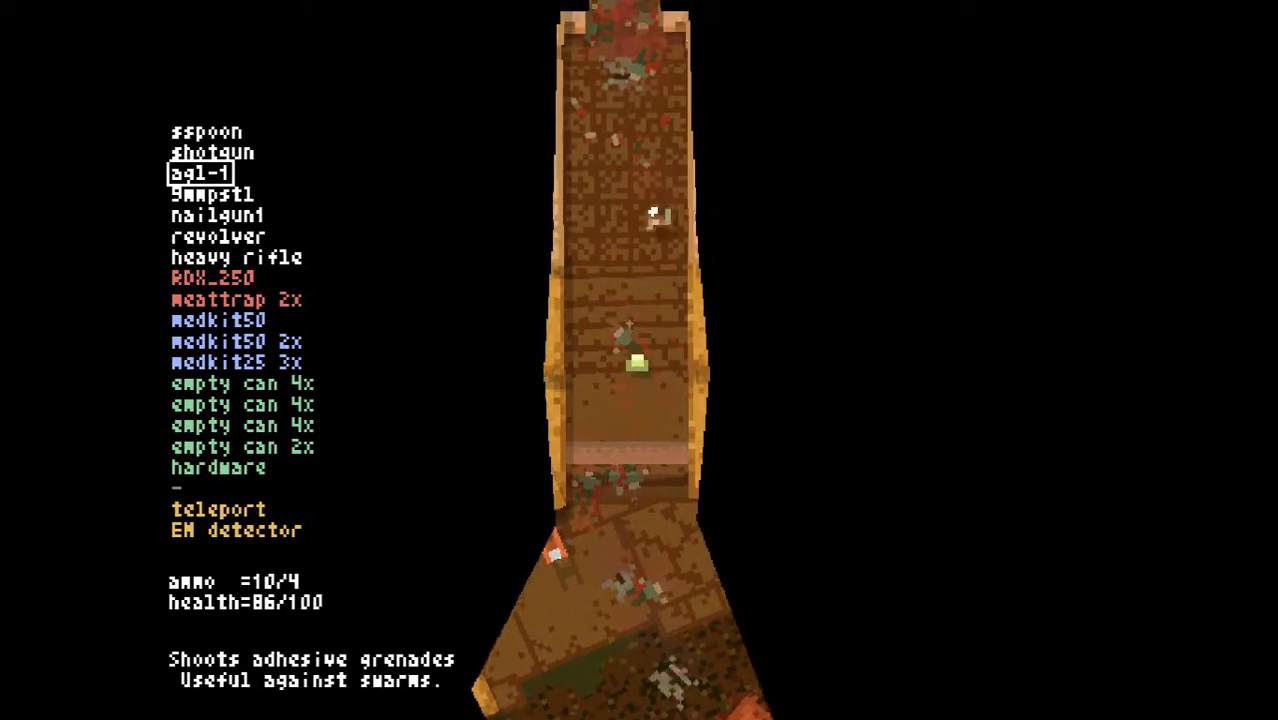
key("w")
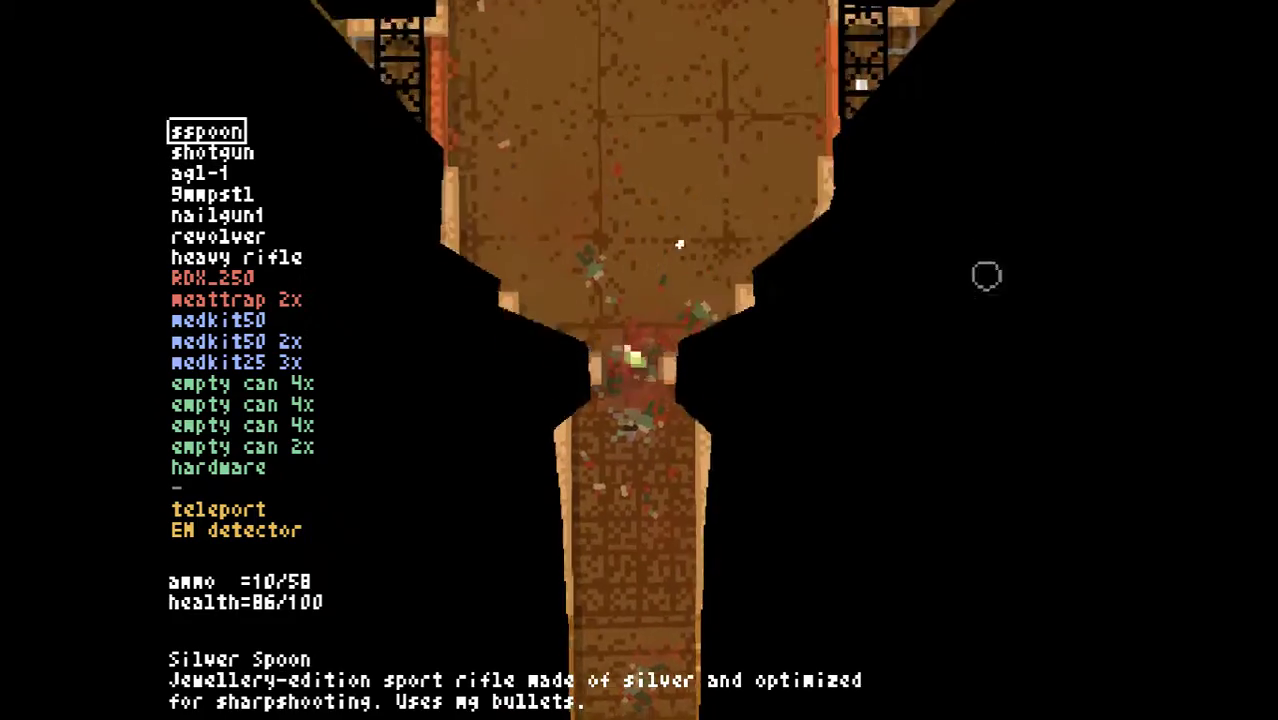
Walk through the green area, brown room and tree-filled room onto the wooden floor
key("w")
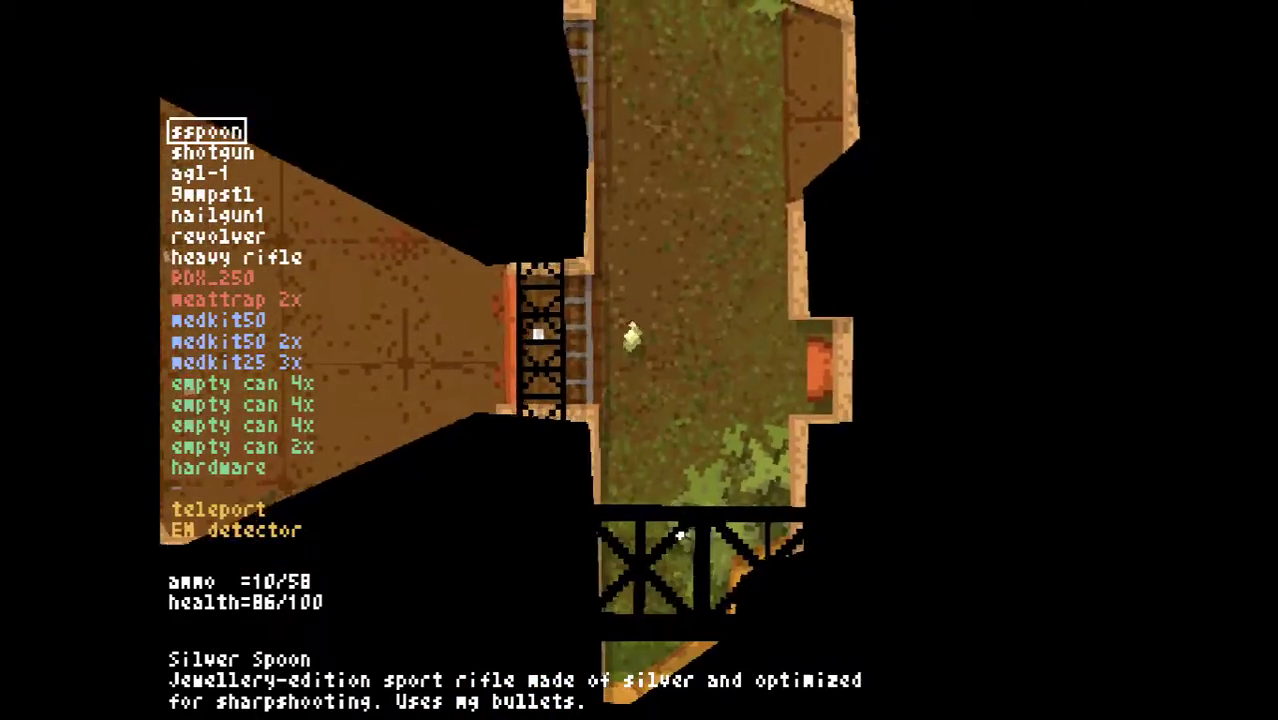
key("a")
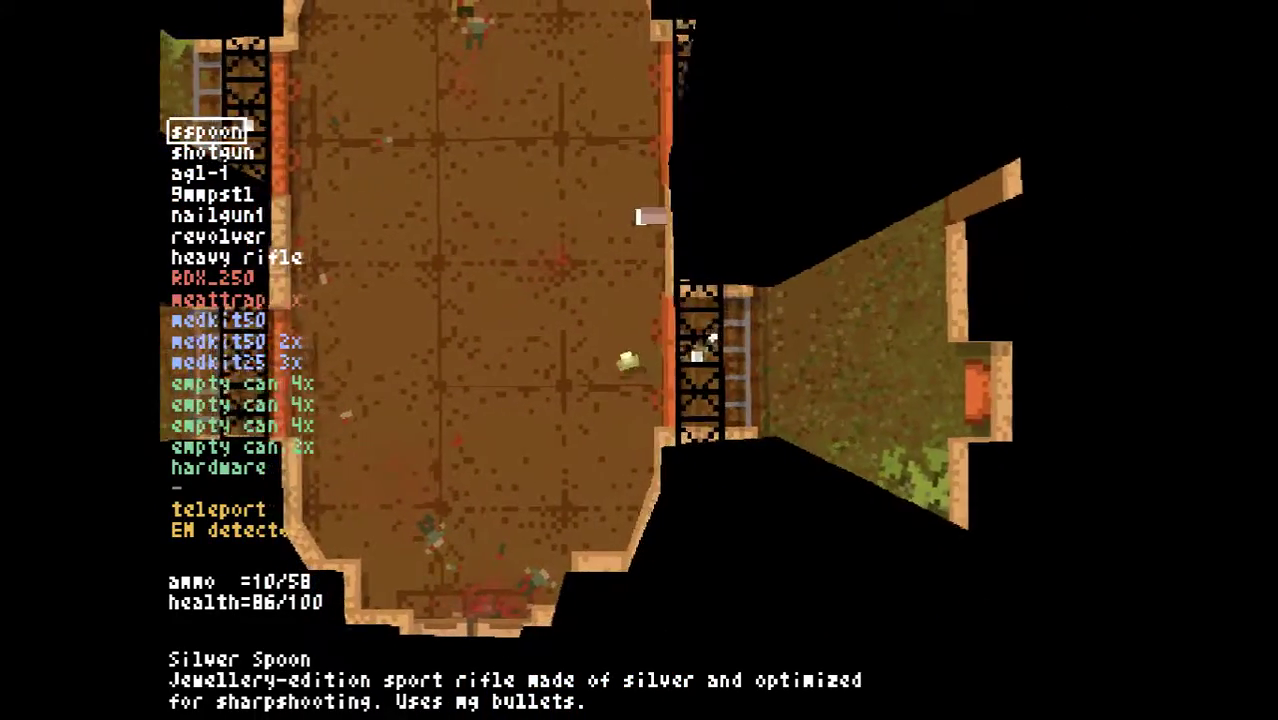
key("a")
key("s")
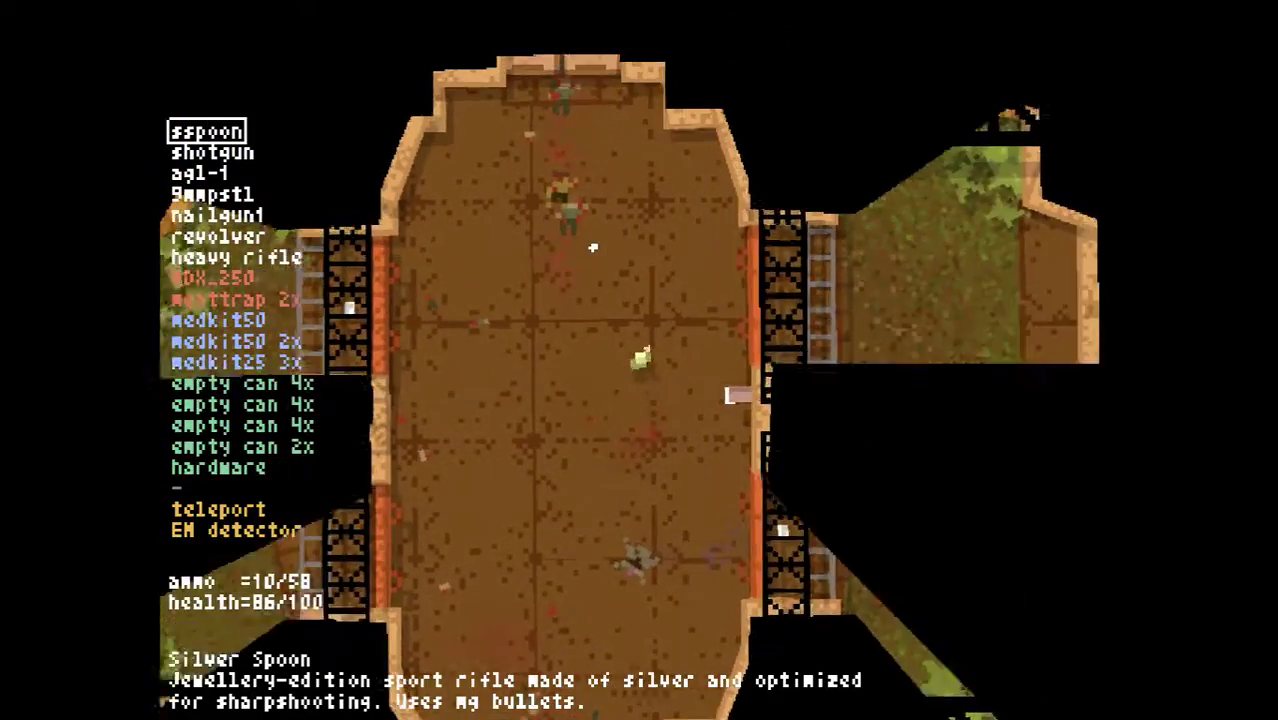
key("w")
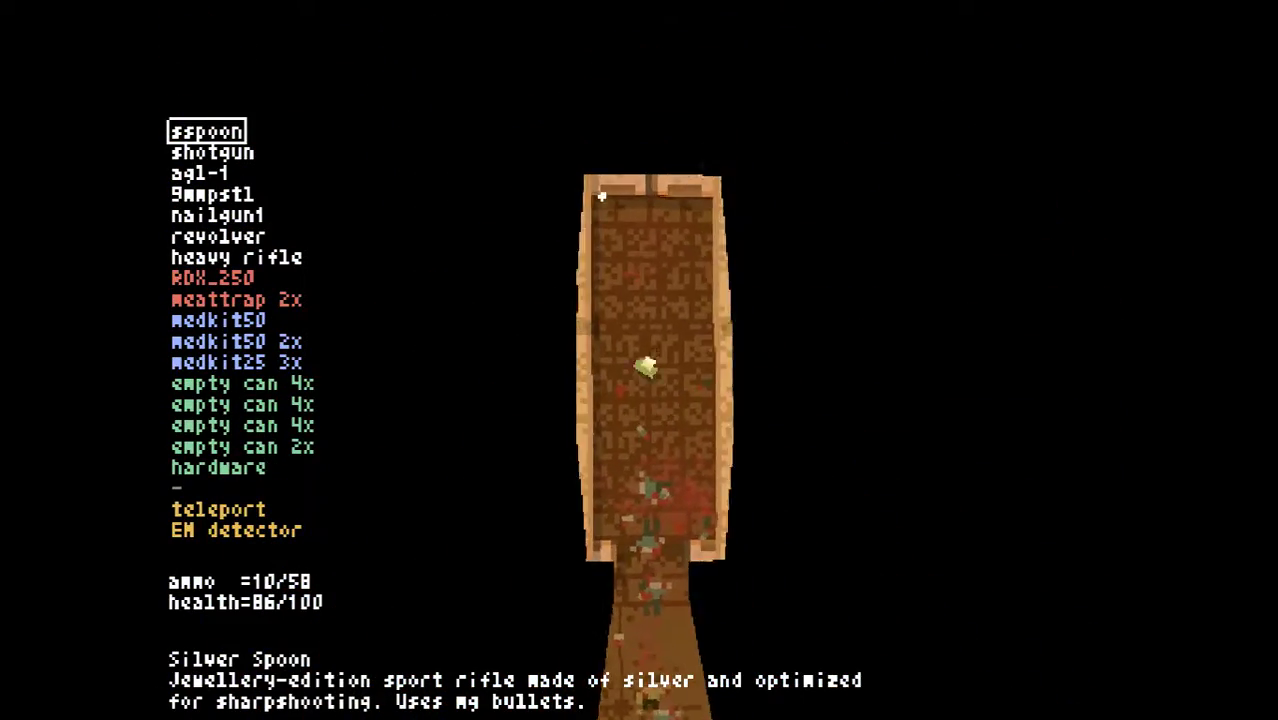
key("w")
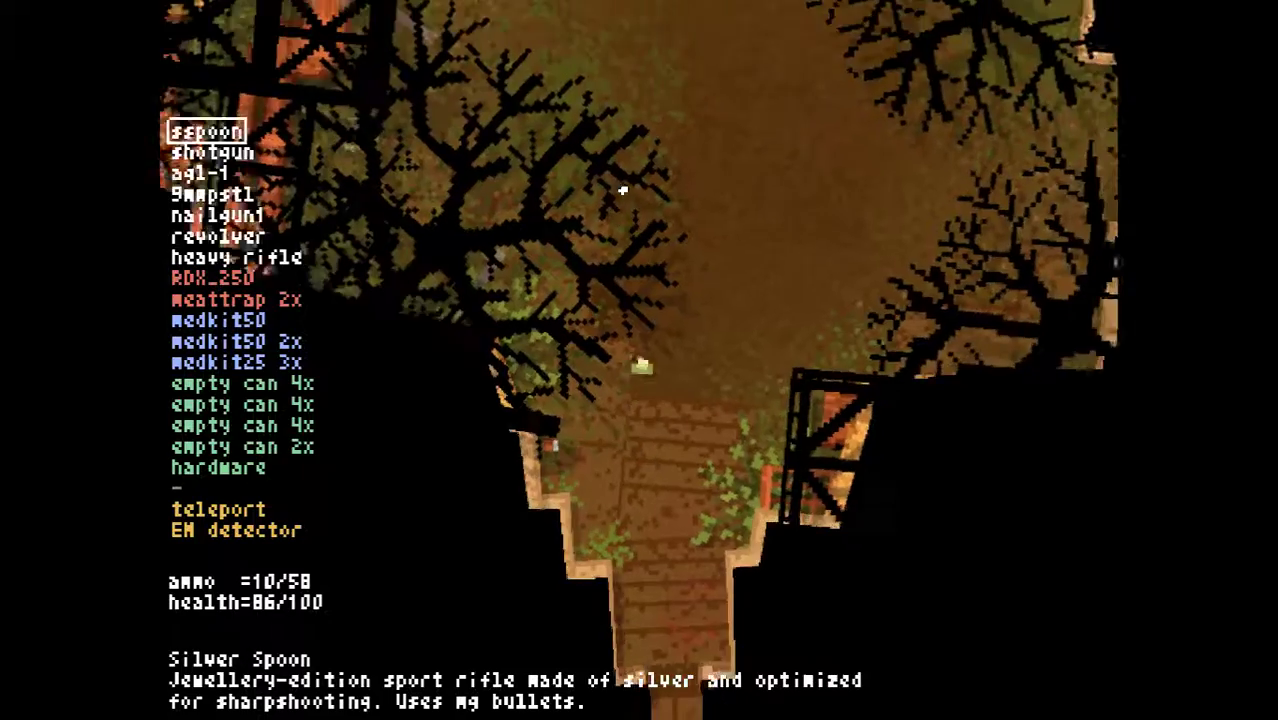
key("d")
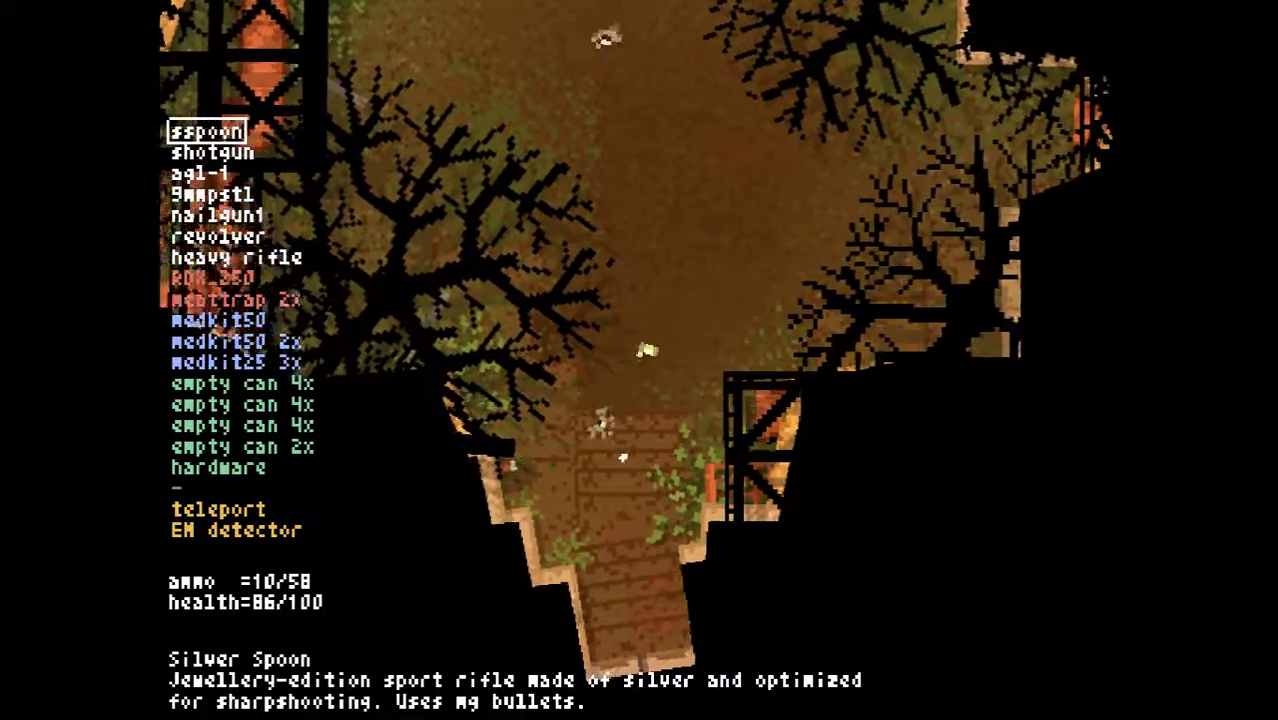
key("s")
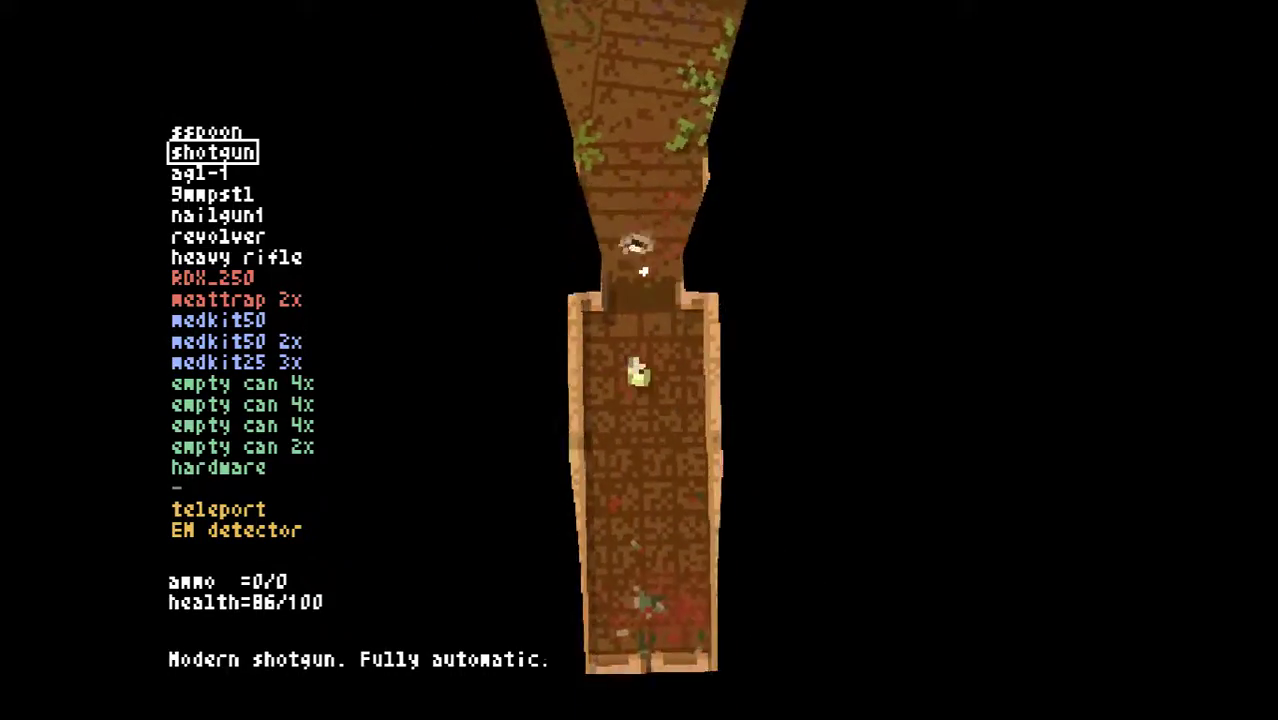
scroll(646, 288, "up", 1)
Shoot the enemies in the large room with the Silver Spoon, then reload
key("s")
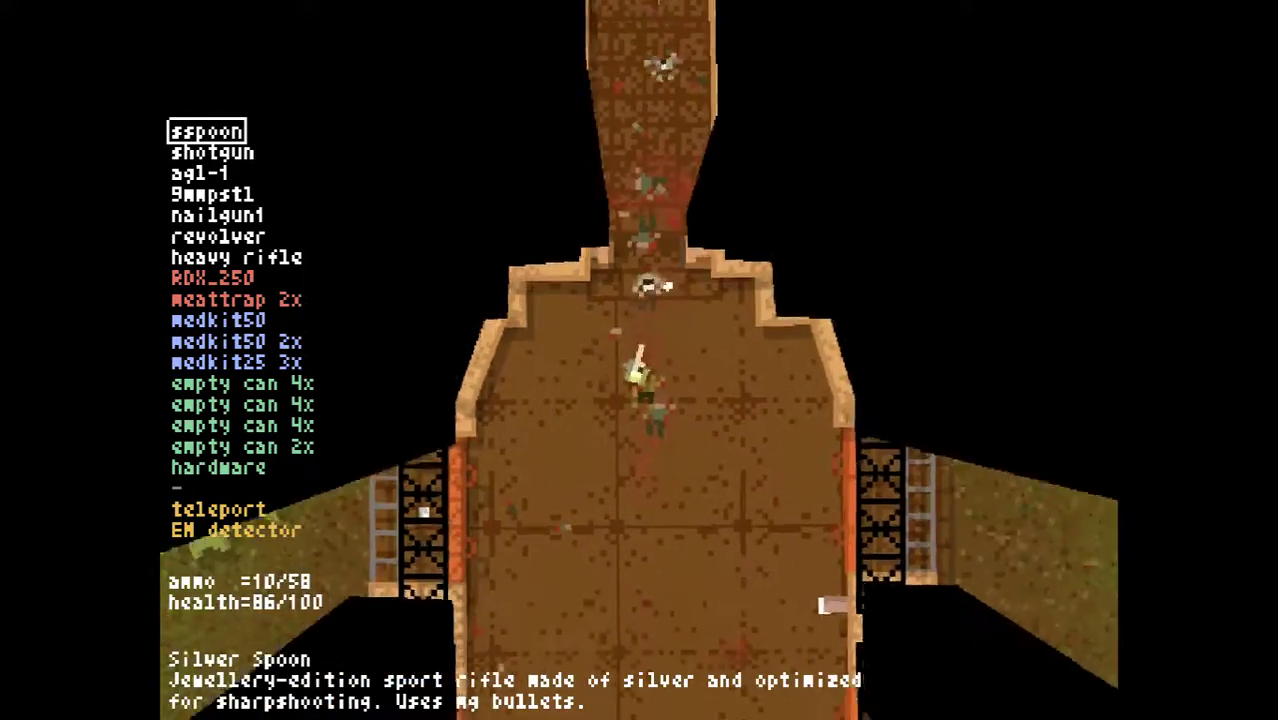
left_click(670, 280)
left_click(691, 259)
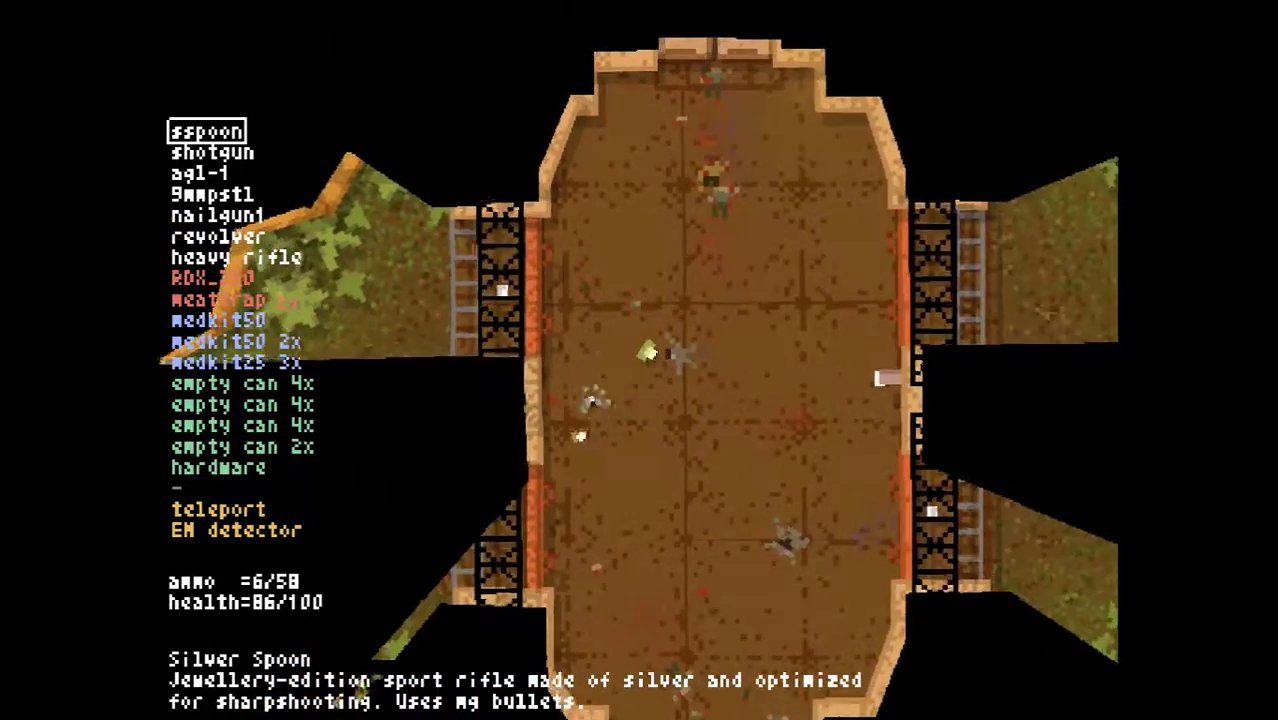
key("r")
key("w")
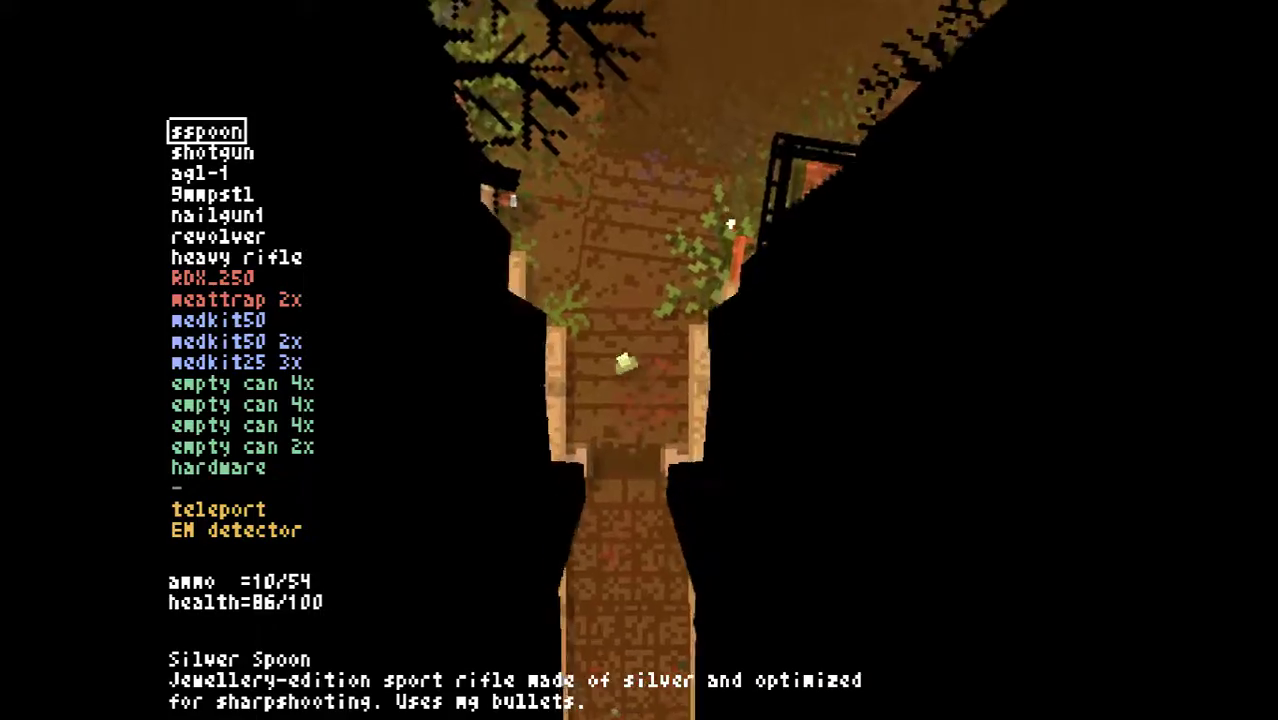
Walk north through the garden room into the large ornate room
key("w")
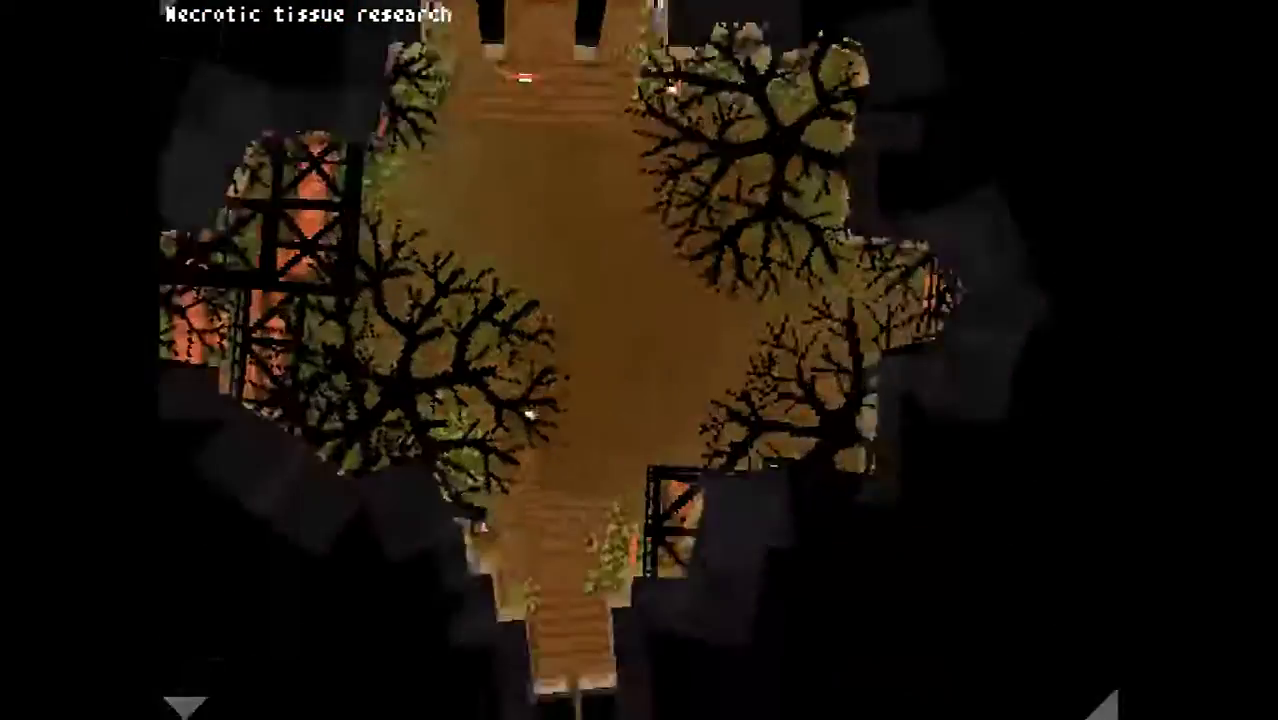
key("w")
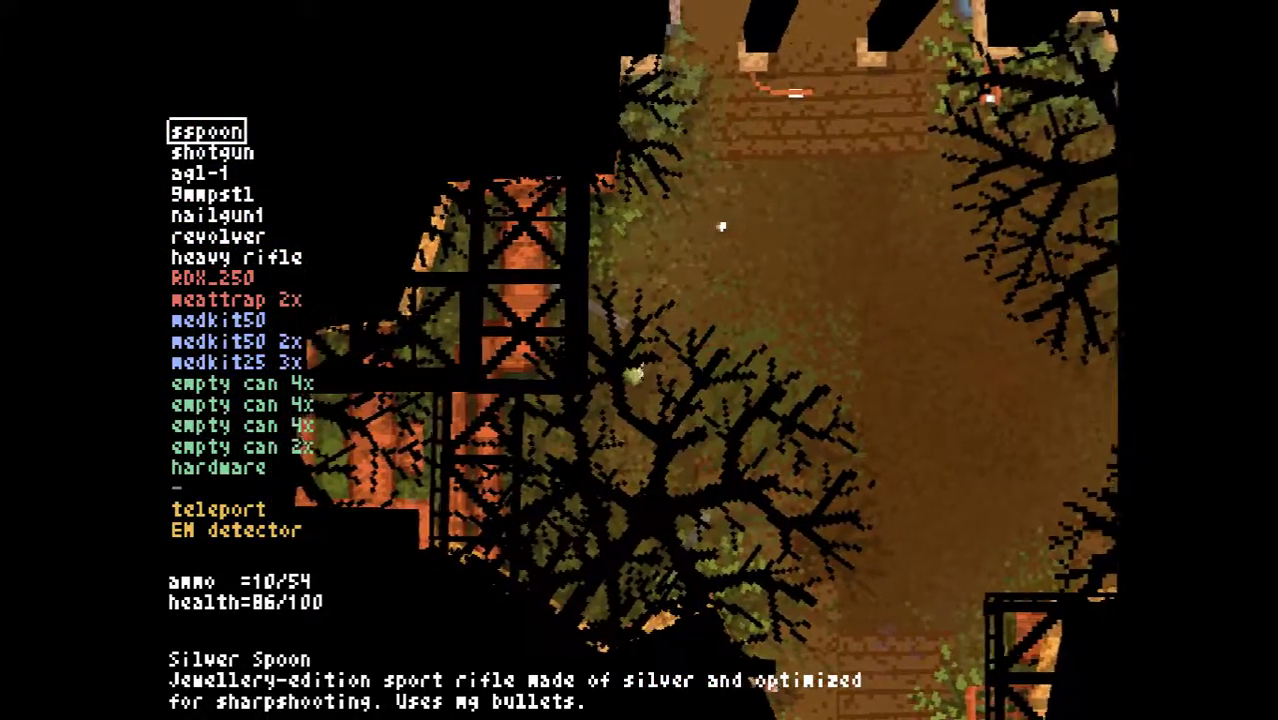
key("w+d")
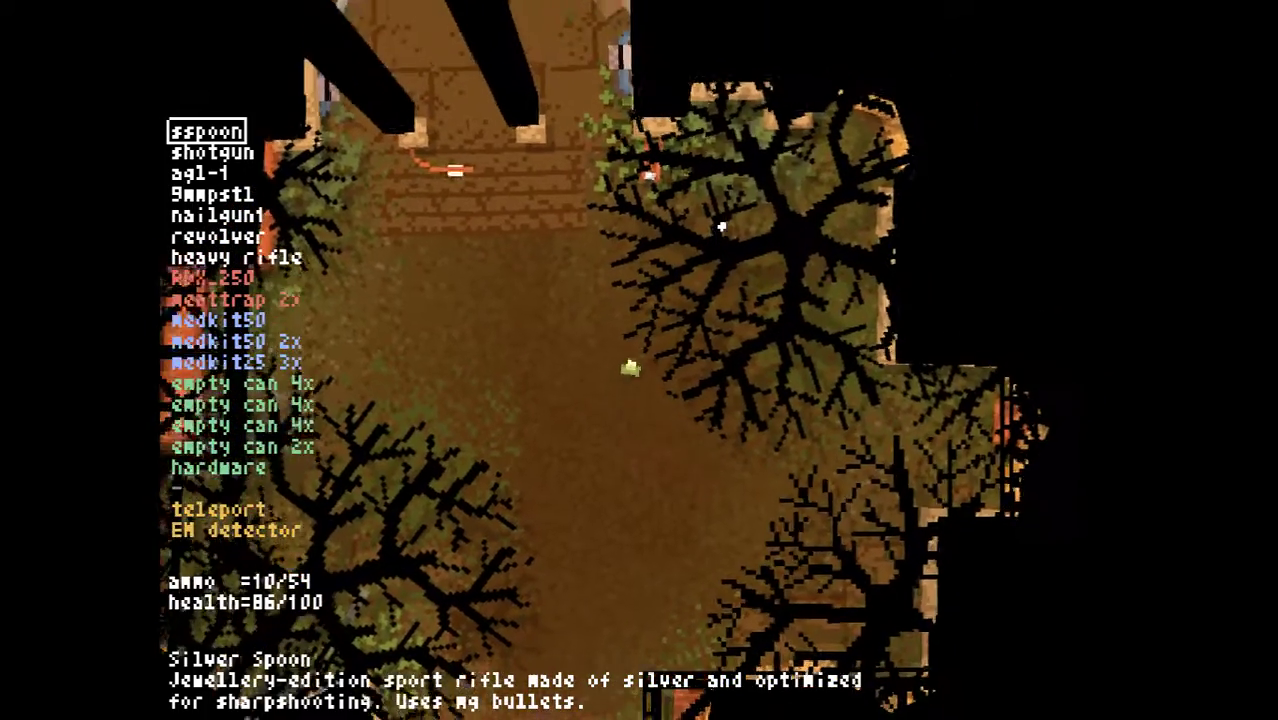
key("w")
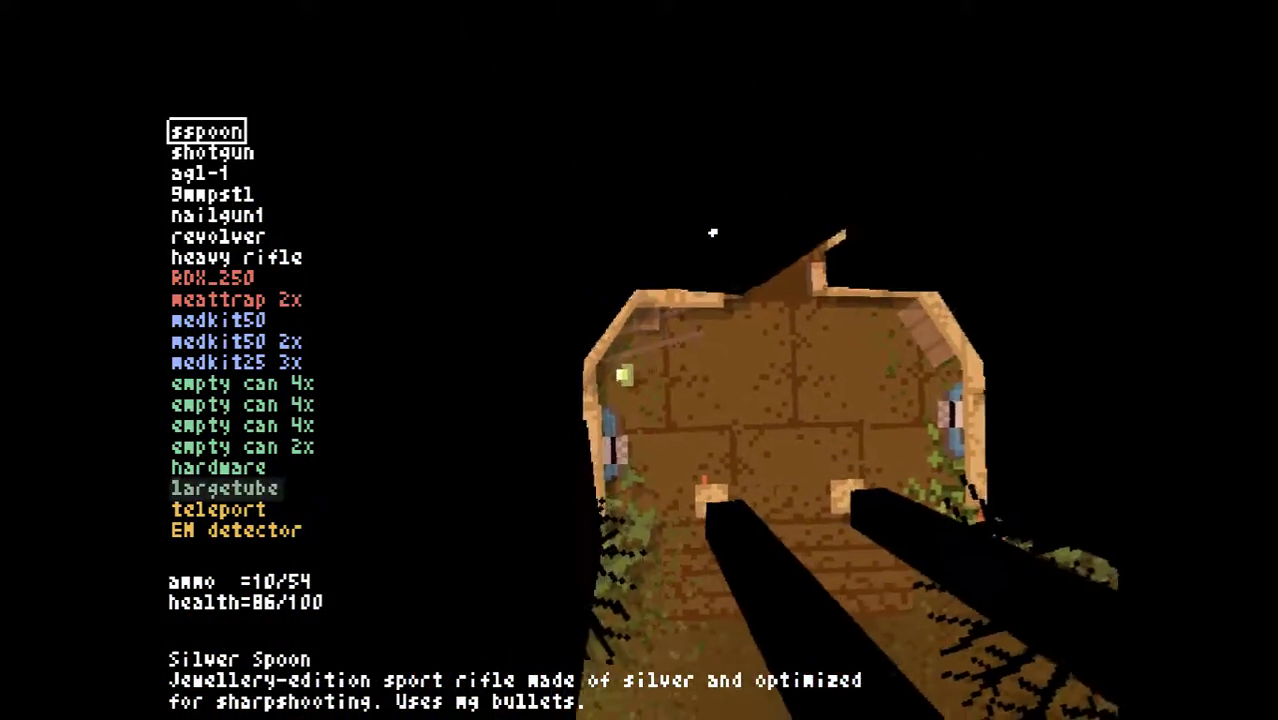
key("w+d")
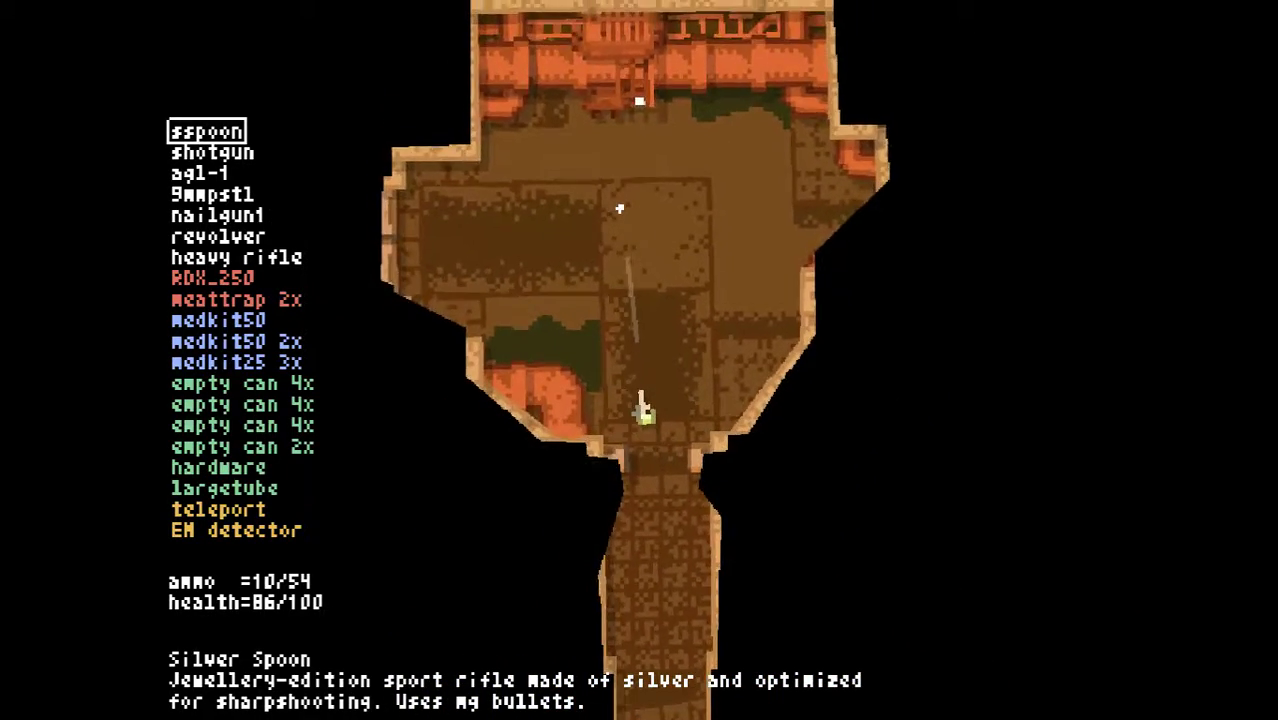
key("w")
Circle around the approaching creature and head left to the west exit corridor
key("a")
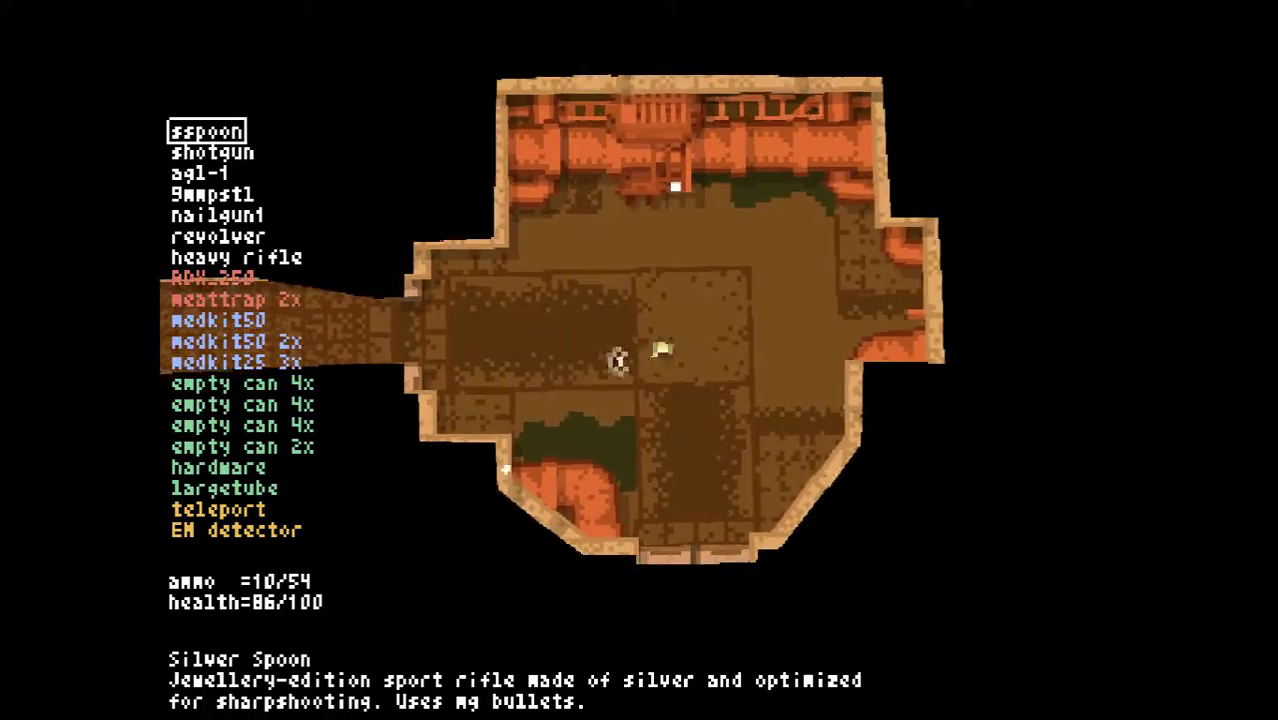
key("d")
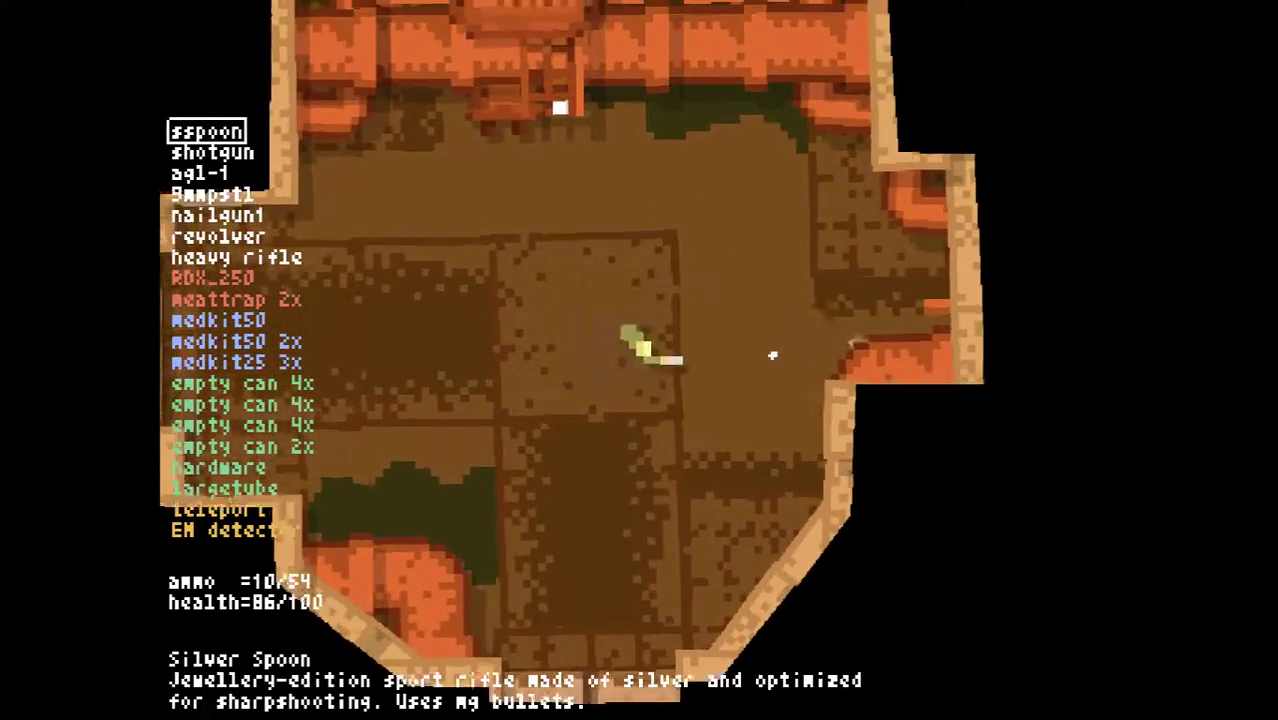
key("a")
key("w")
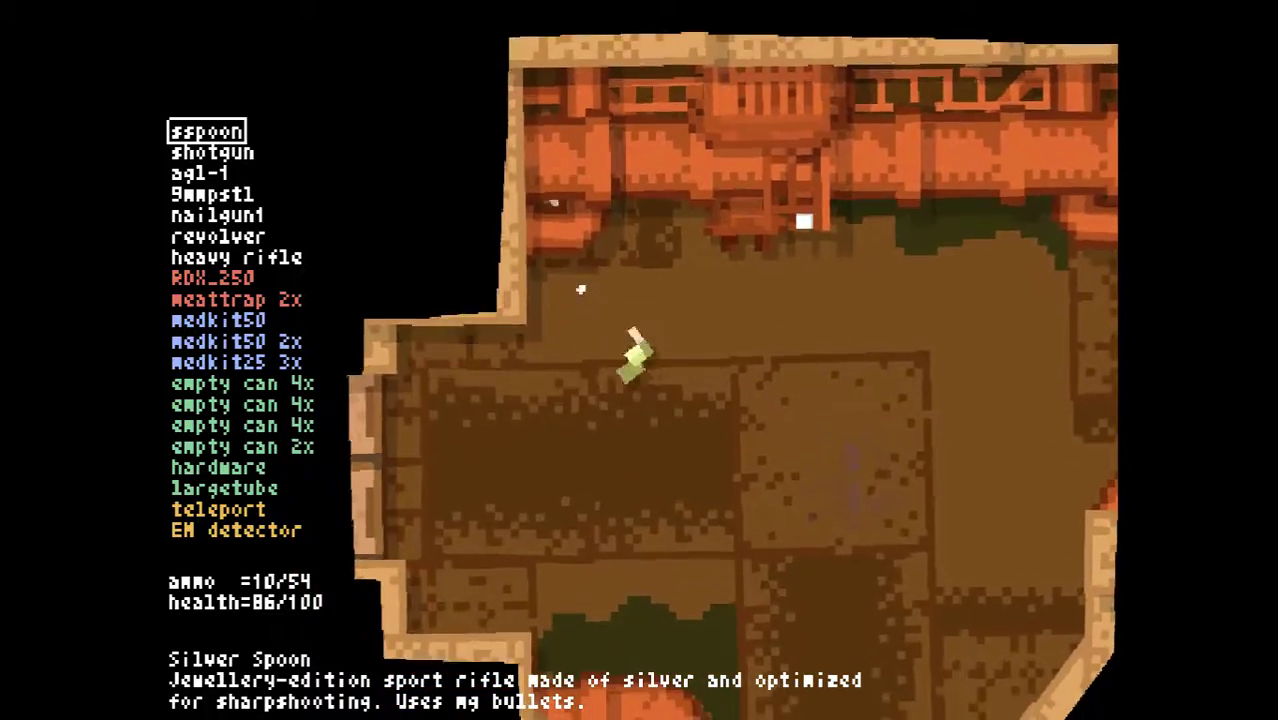
key("d")
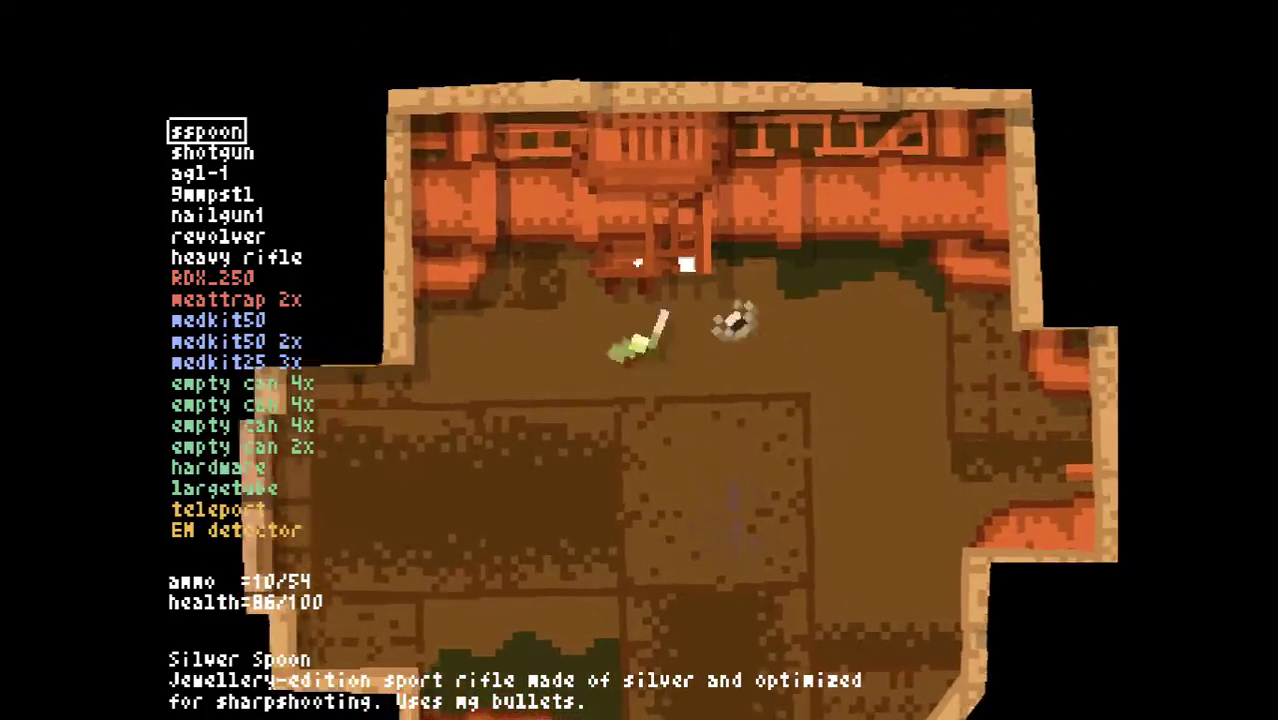
key("d")
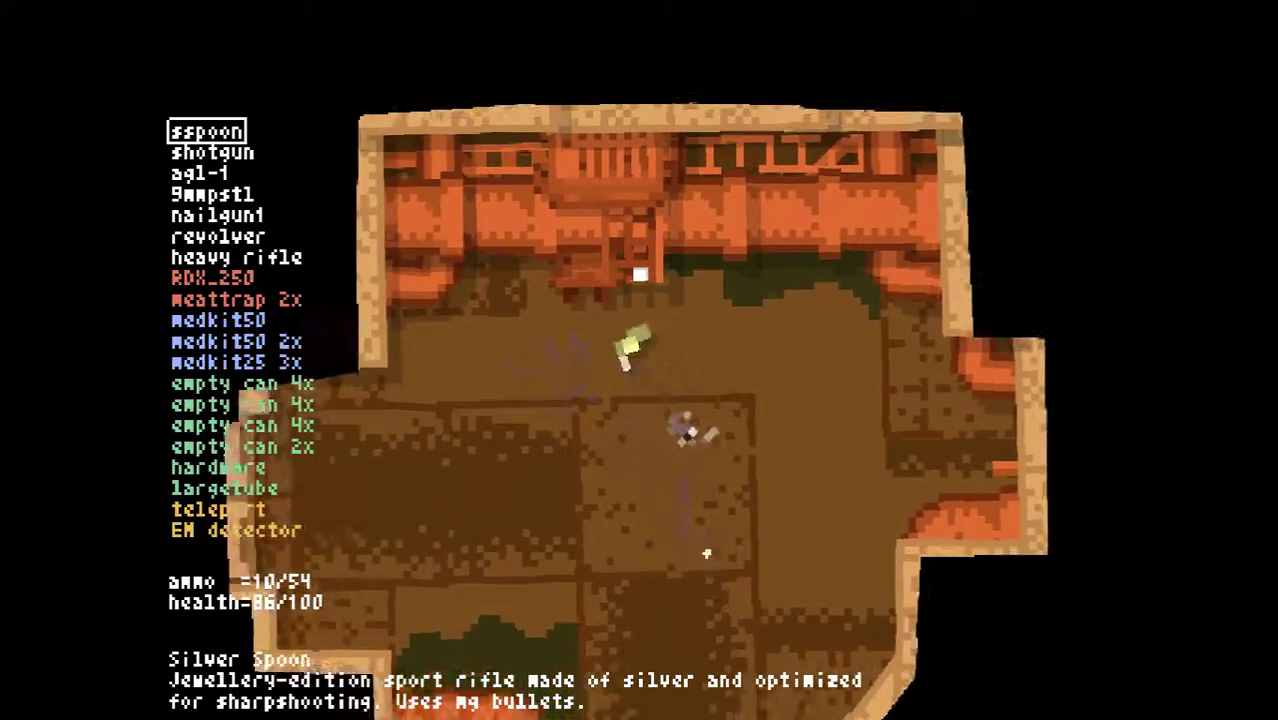
key("s")
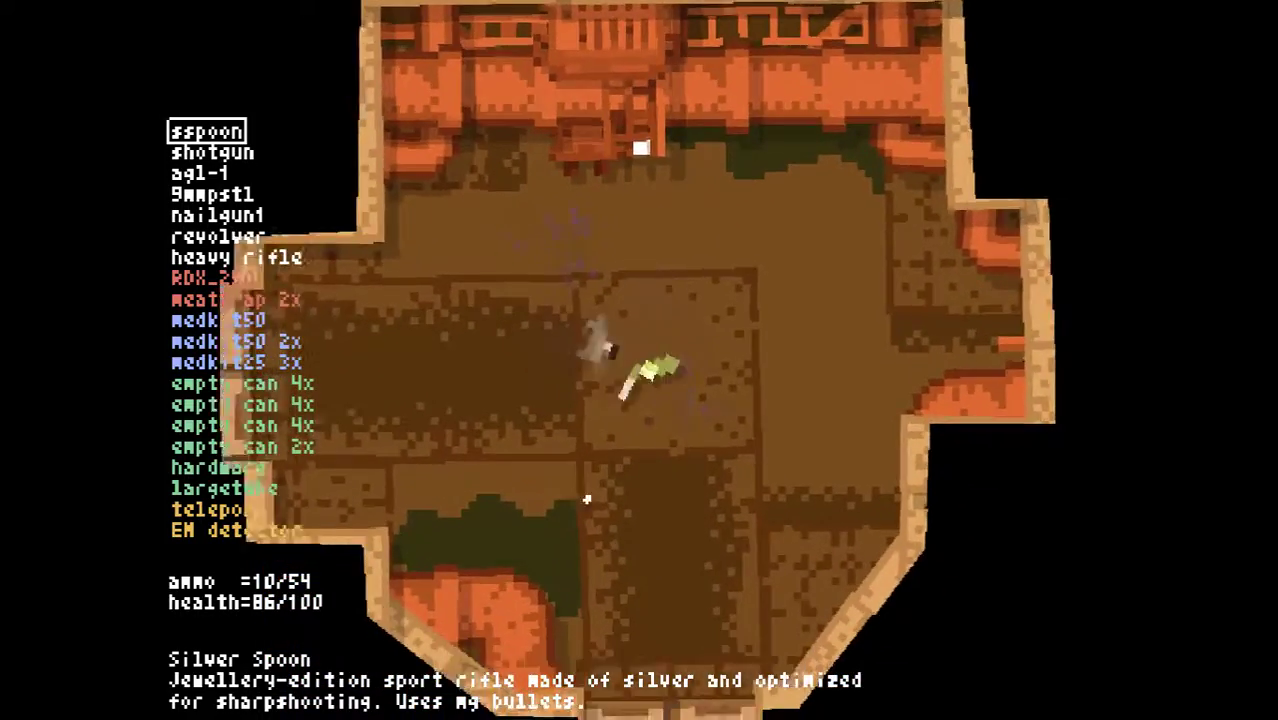
key("a")
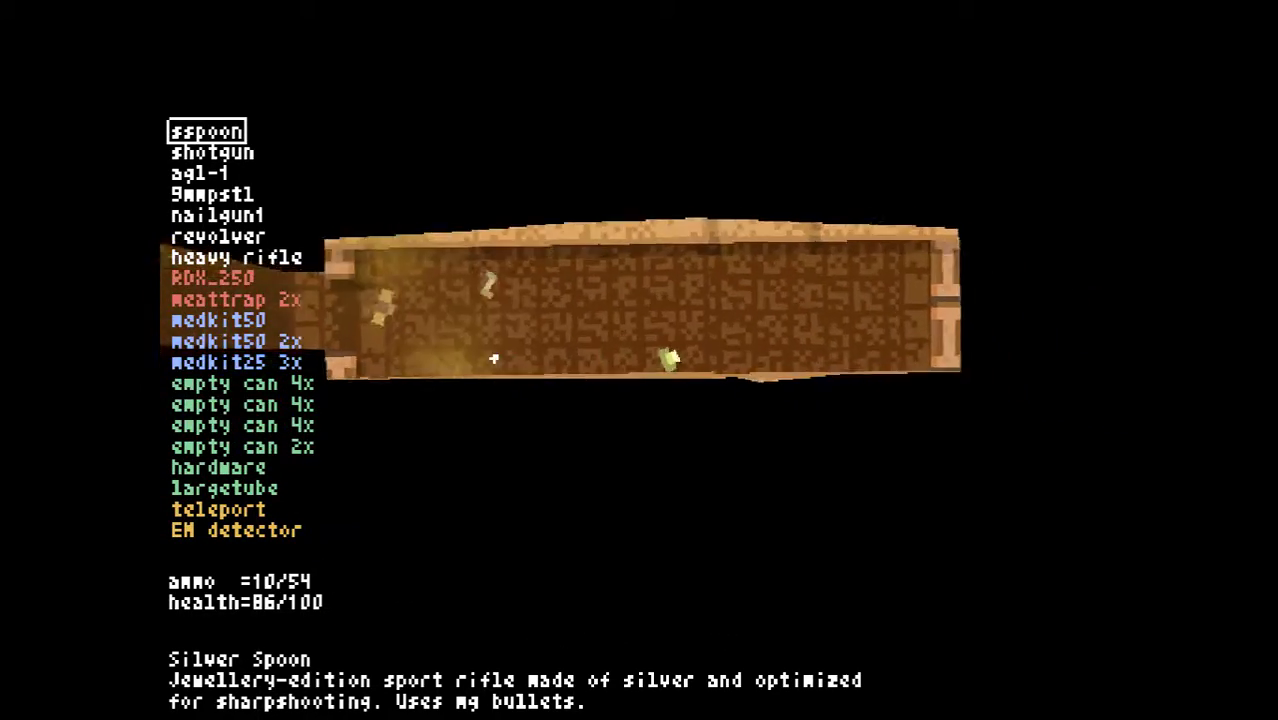
Fire Silver Spoon bursts at the corridor enemy while moving east, then reload
key("d")
left_click(427, 368)
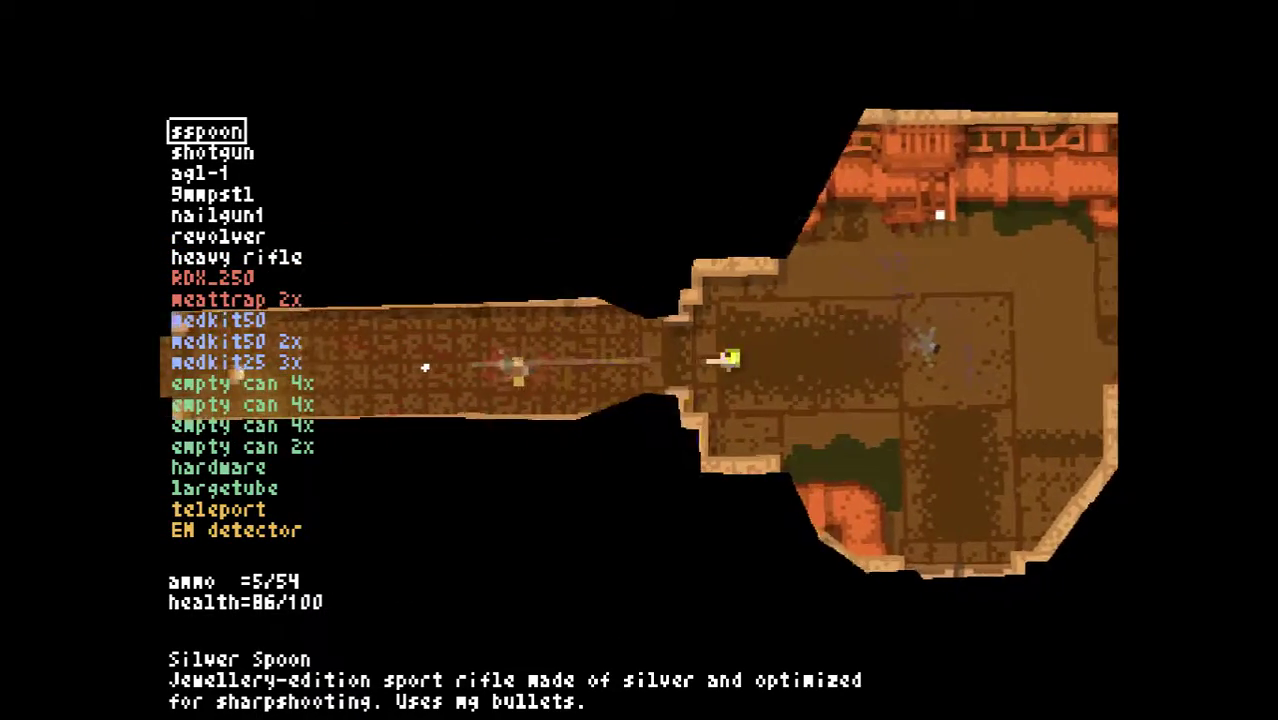
key("d")
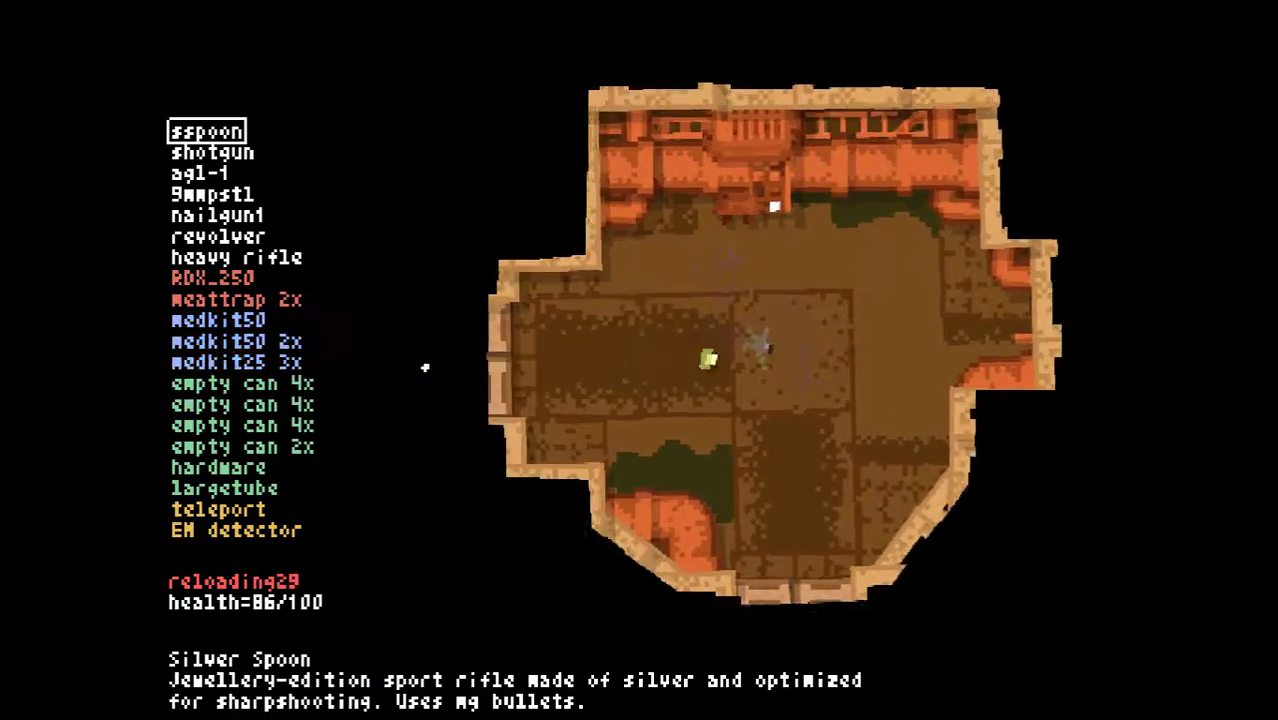
left_click(419, 364)
left_click(419, 364)
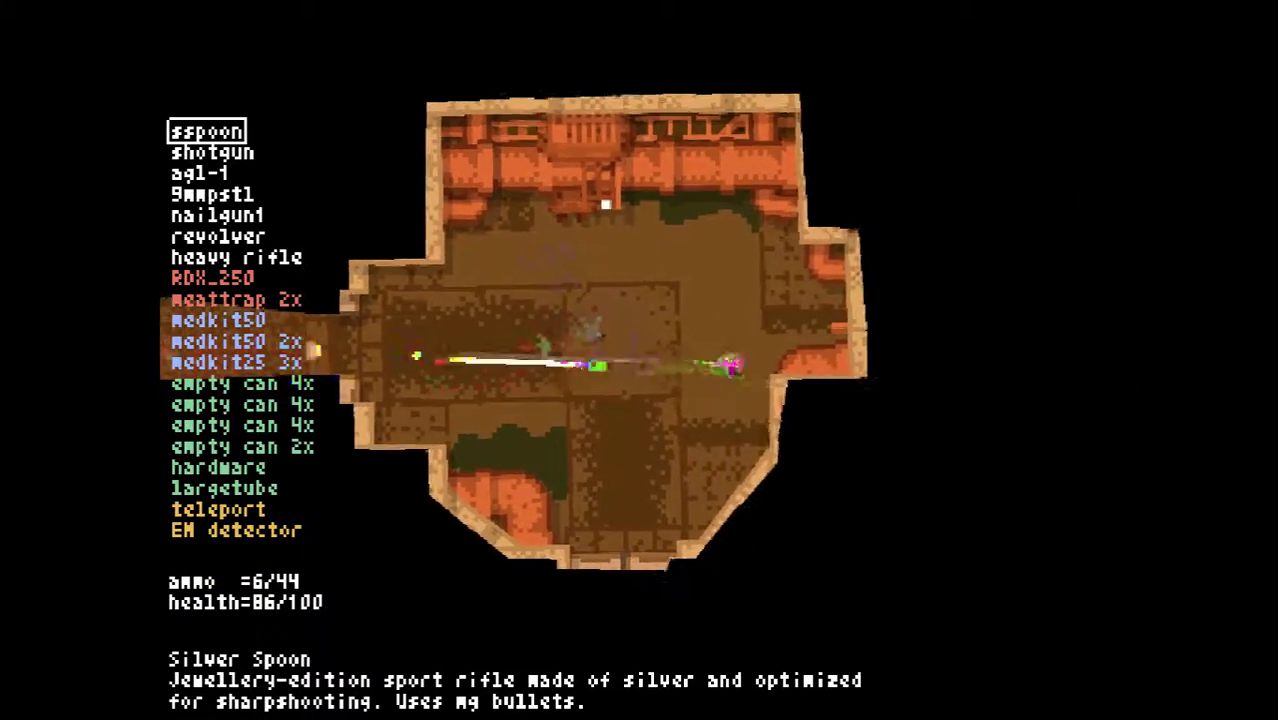
left_click(417, 362)
key("r")
Walk west, double back east to the big room, then head west into the barrel room
key("a")
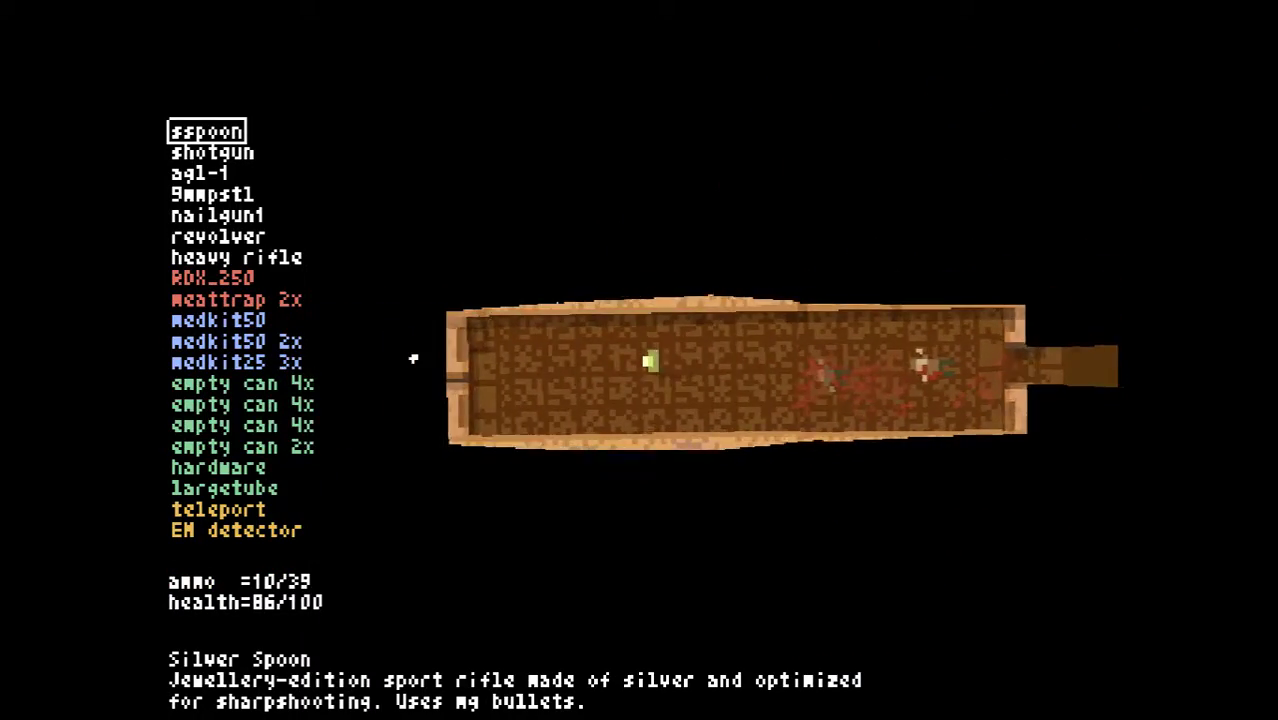
key("a")
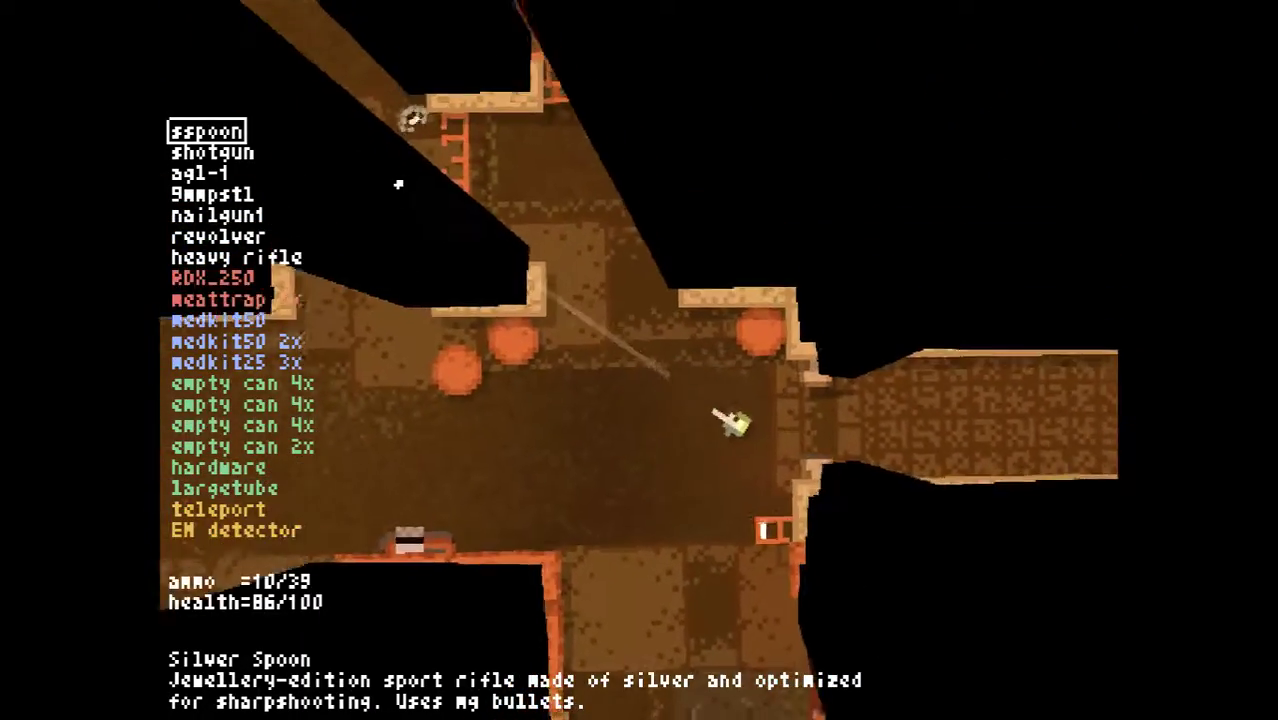
key("d")
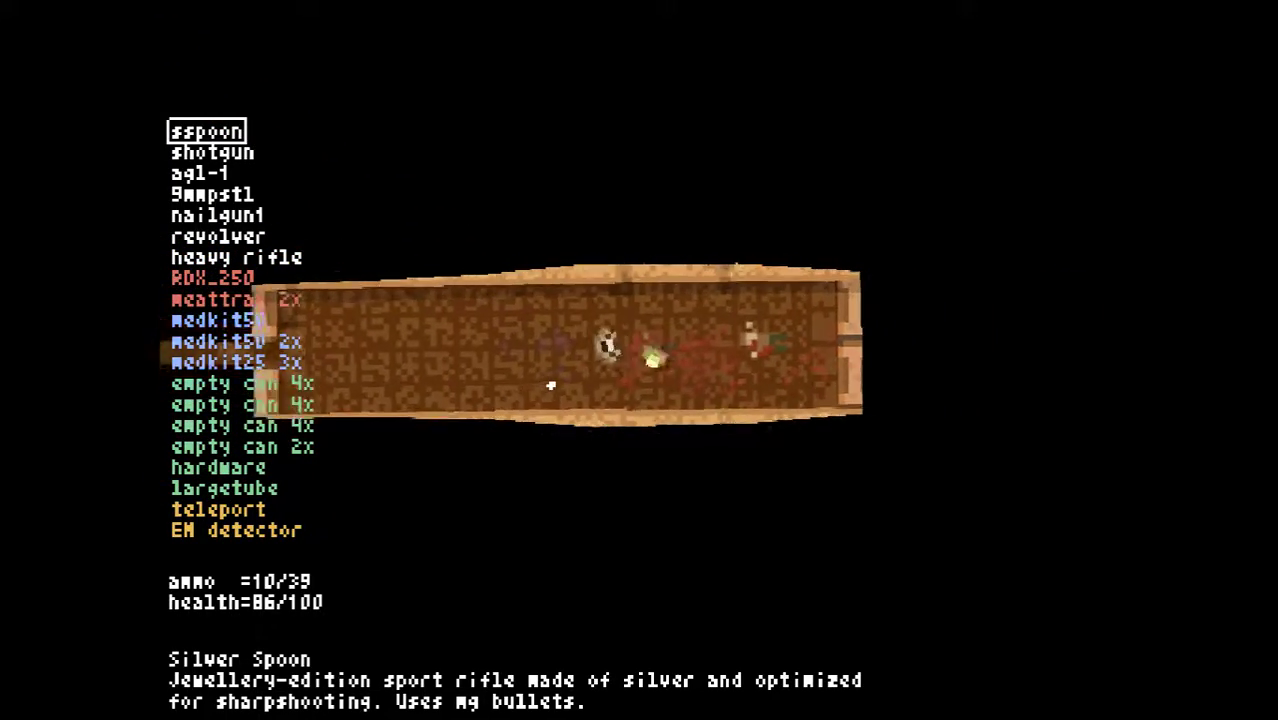
key("d")
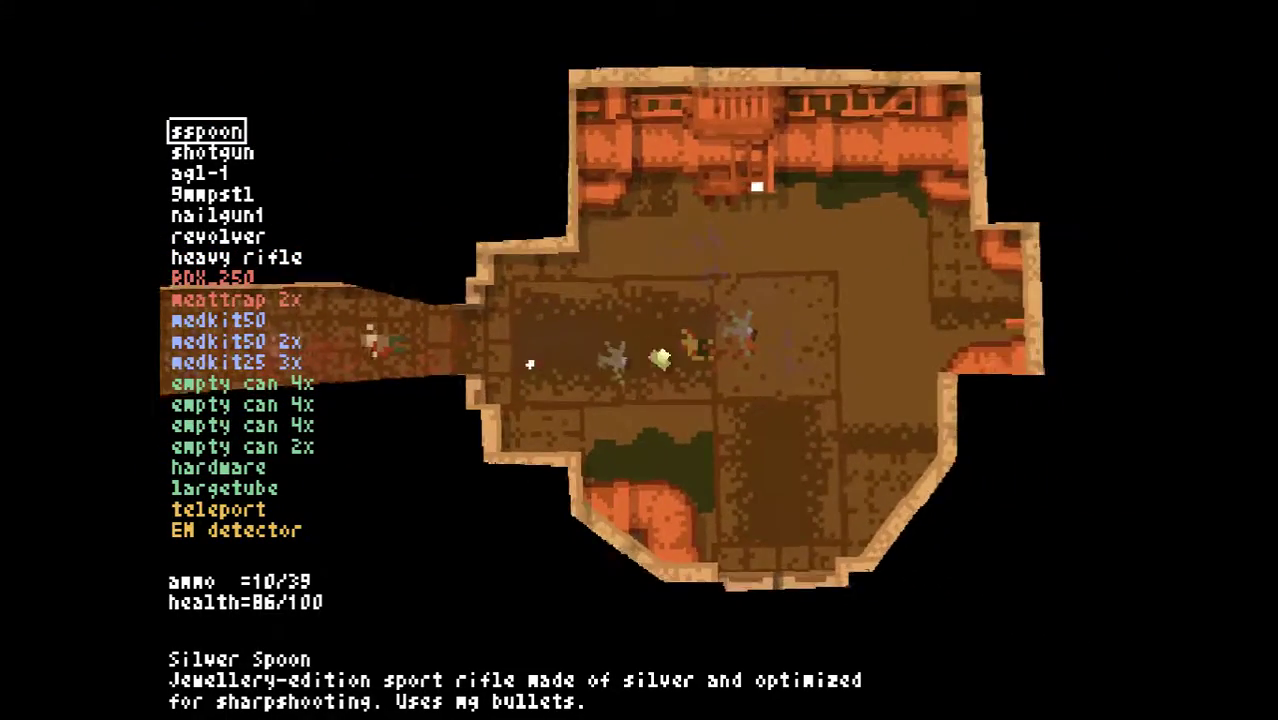
key("a")
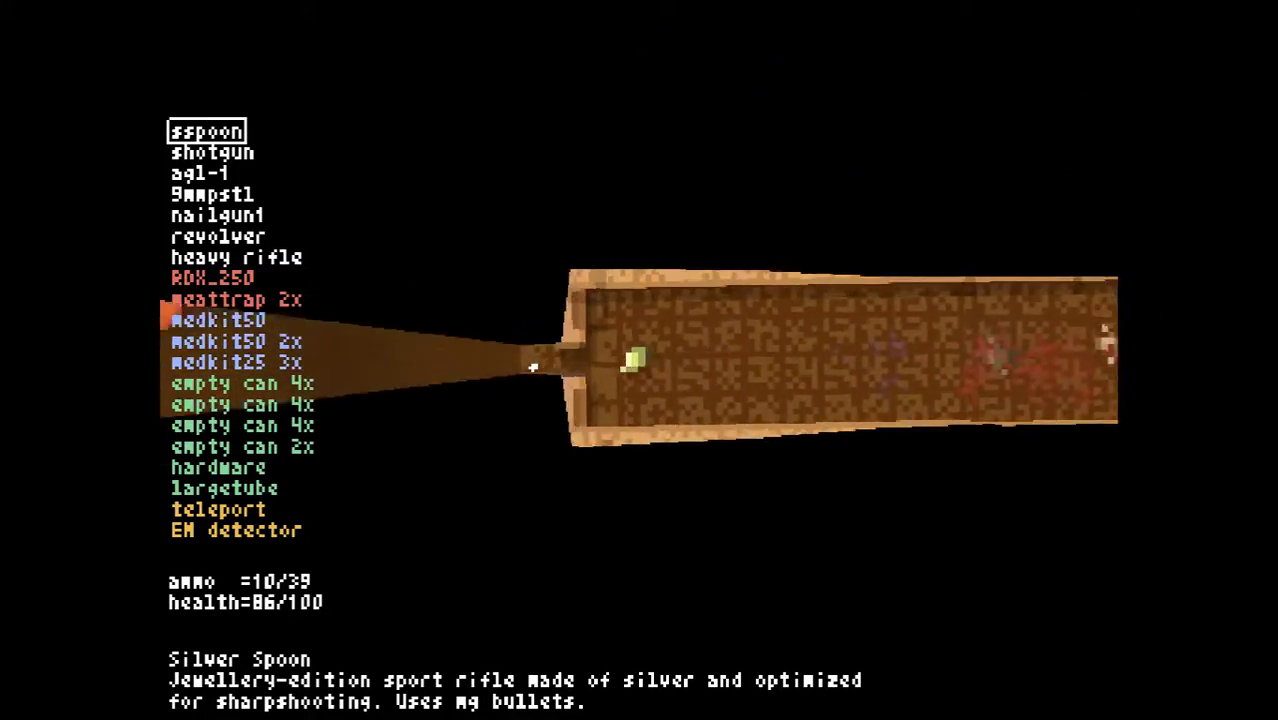
key("a")
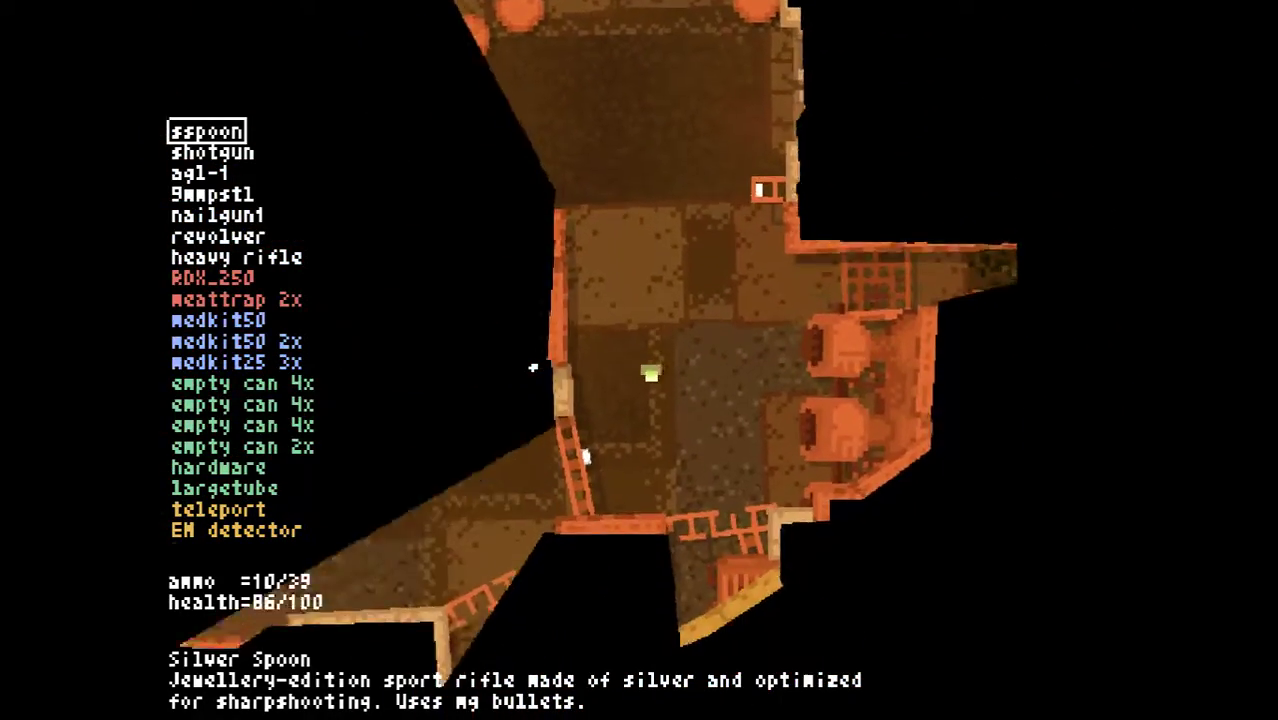
key("a")
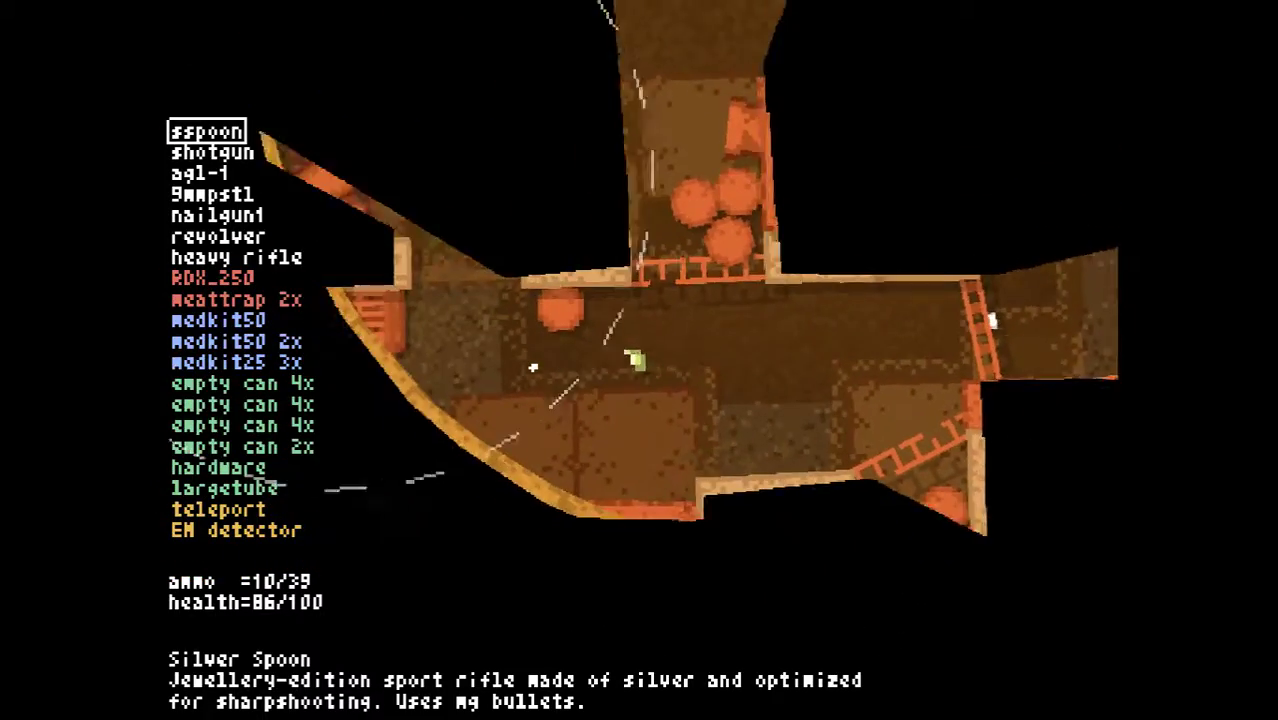
scroll(533, 367, "down", 2)
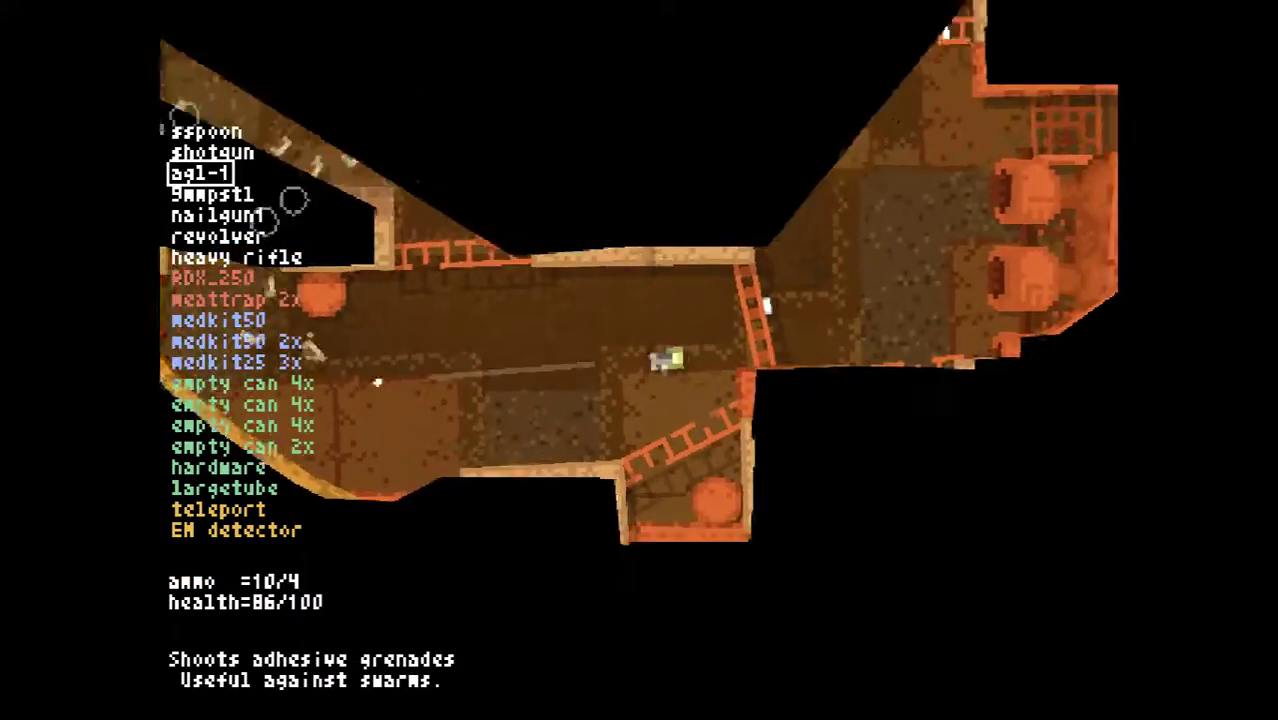
Empty the AGL-1 grenades down the corridor into the swarm
left_click(374, 343)
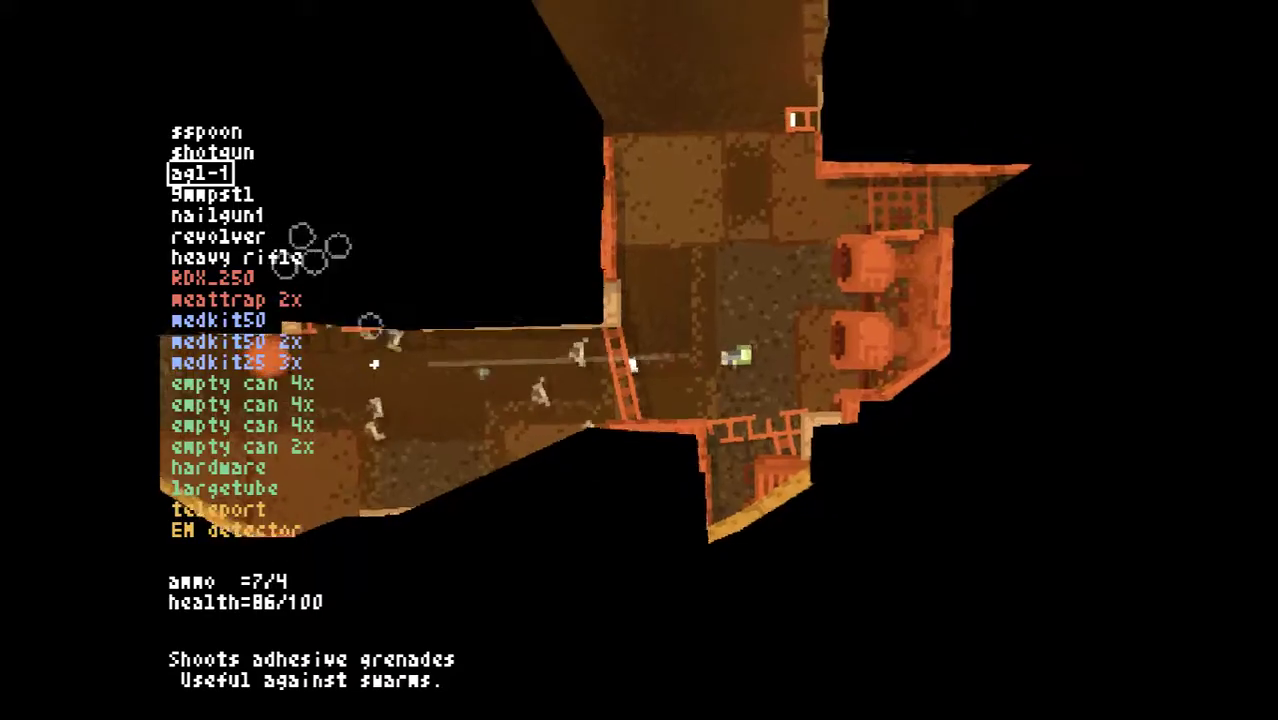
left_click(374, 364)
left_click(456, 451)
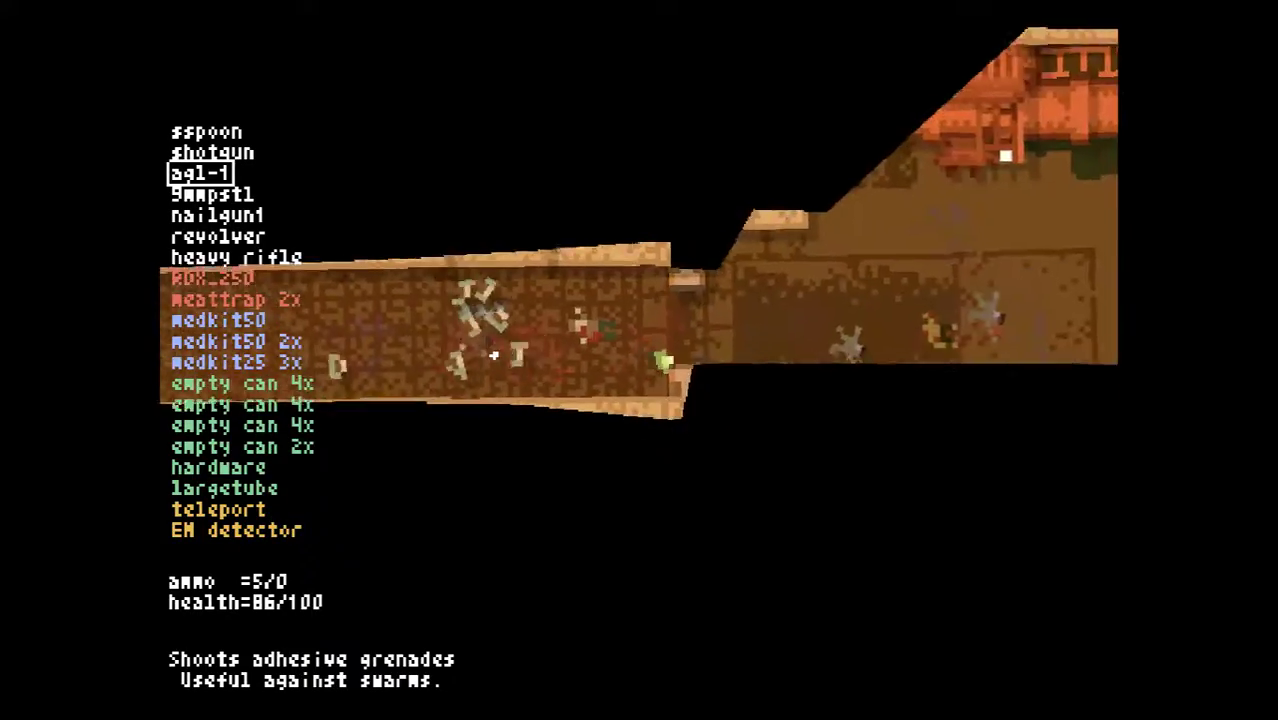
Push north into the ornate room, evade the zombies, and retreat west along the corridor
key("w")
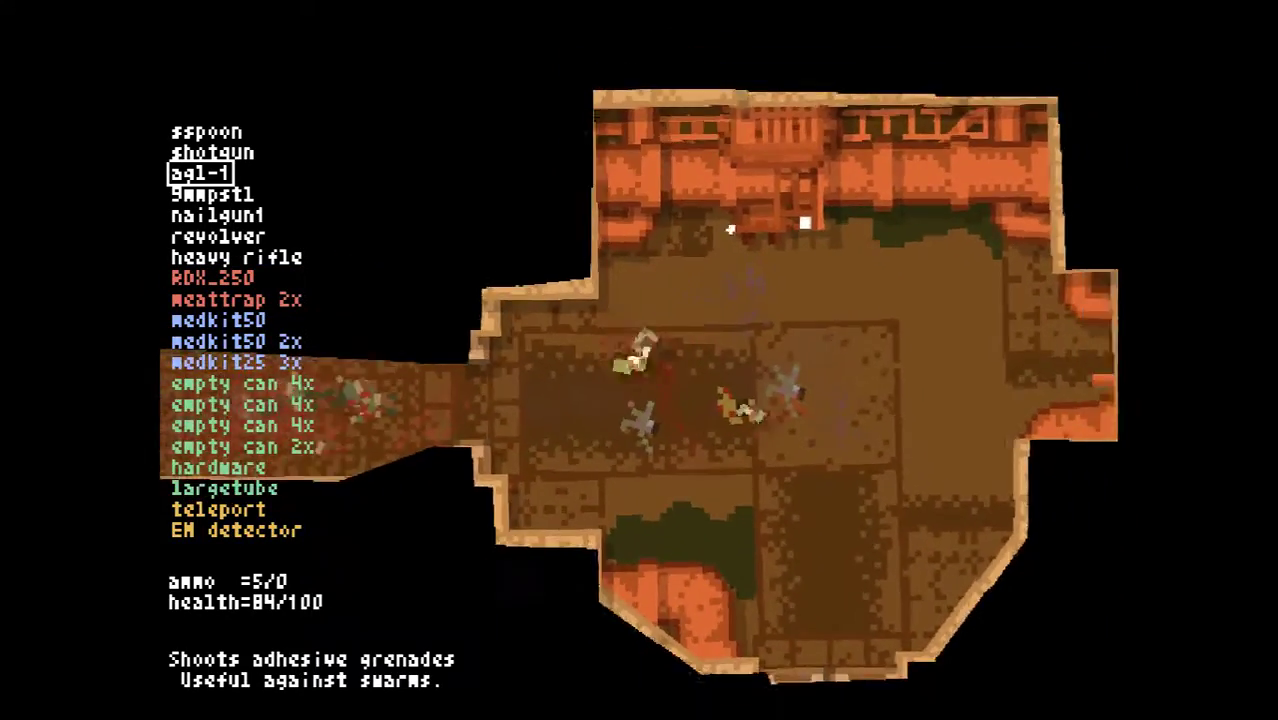
key("w")
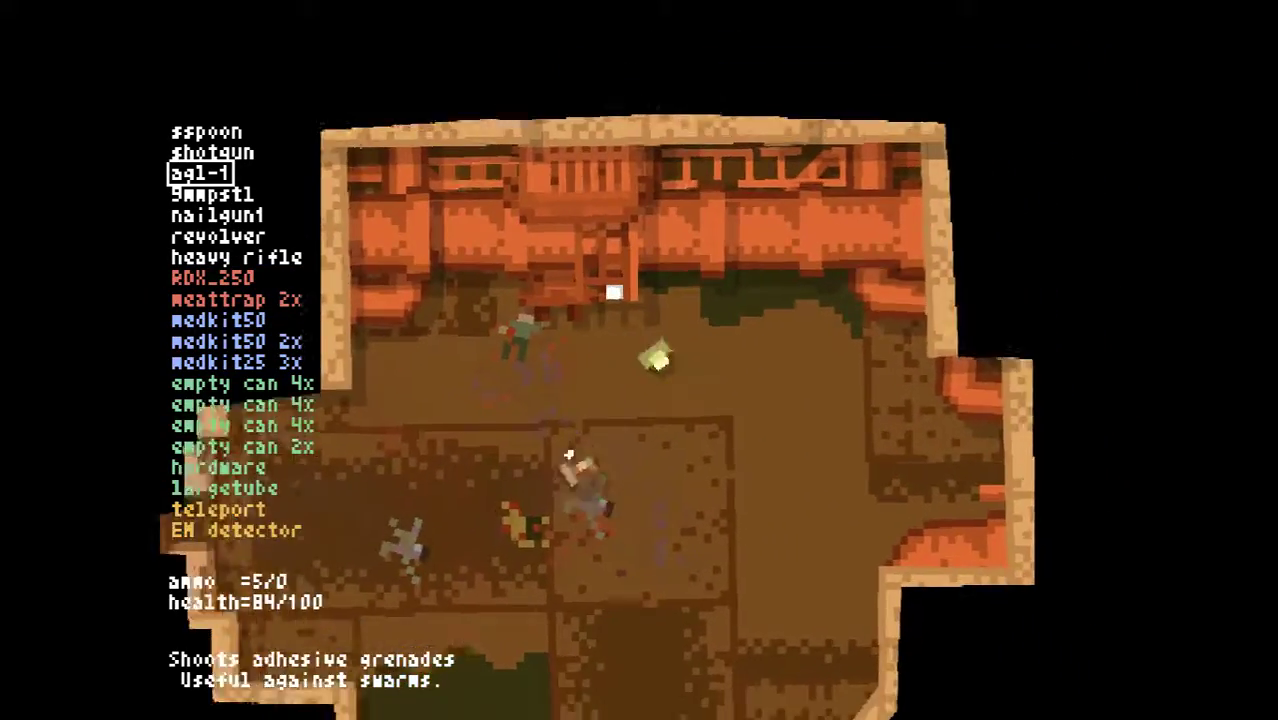
key("w")
key("s")
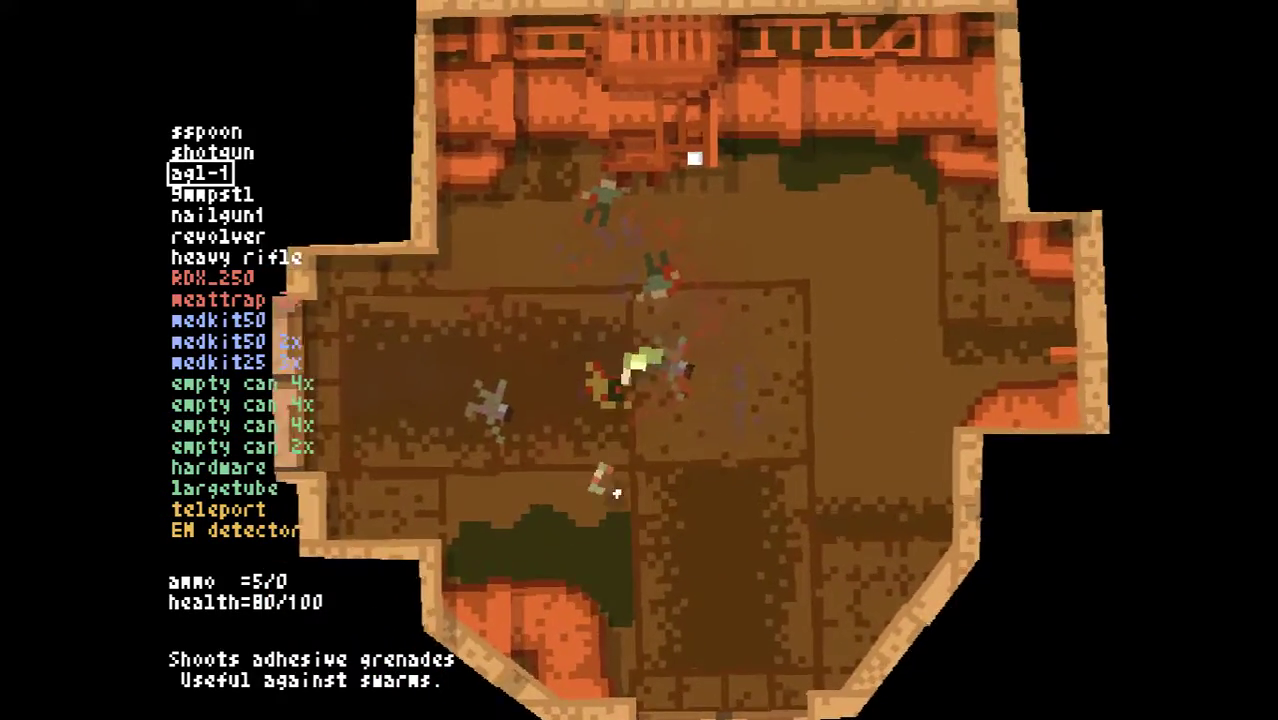
key("a")
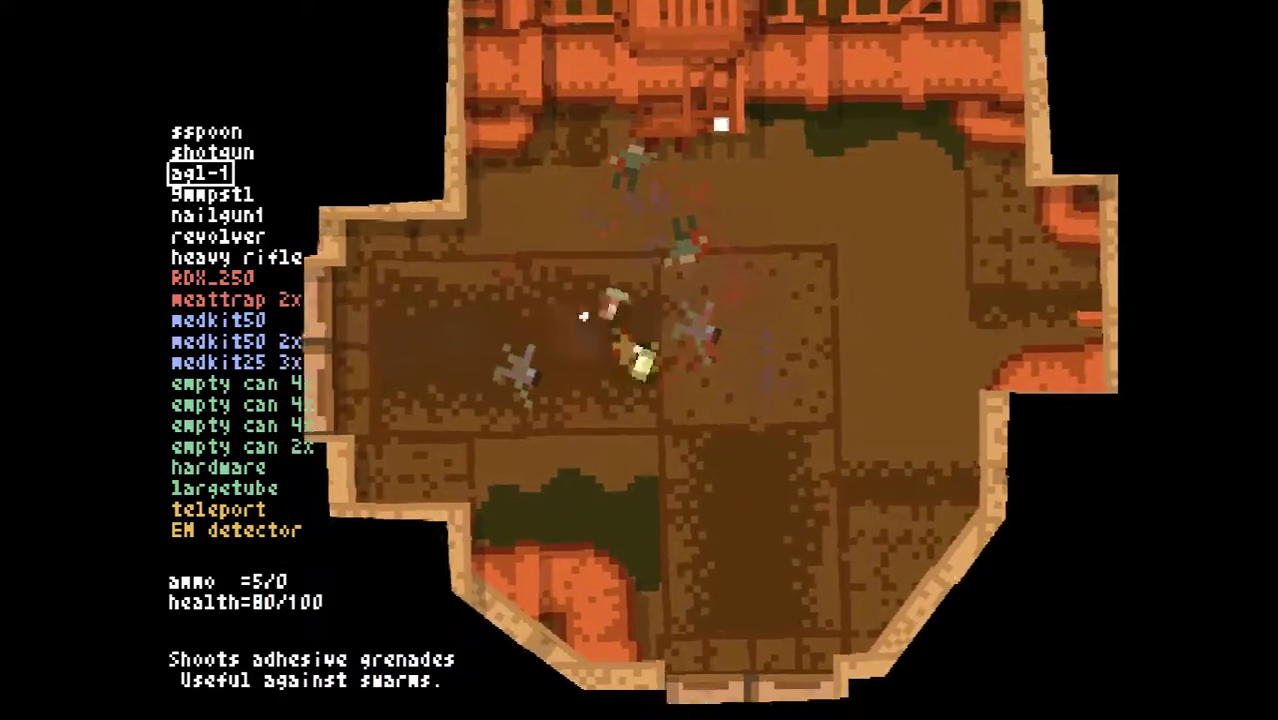
key("a")
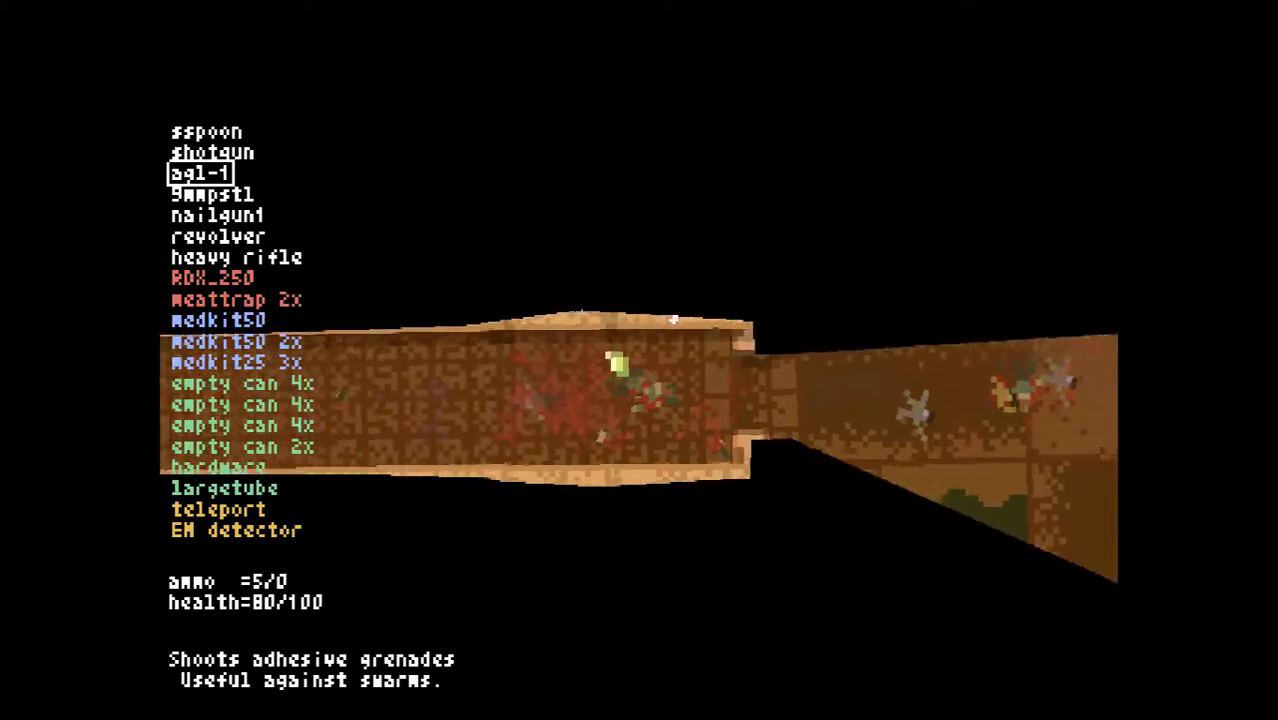
Shoot the pursuing enemies while walking west, then reload and check the map
key("a")
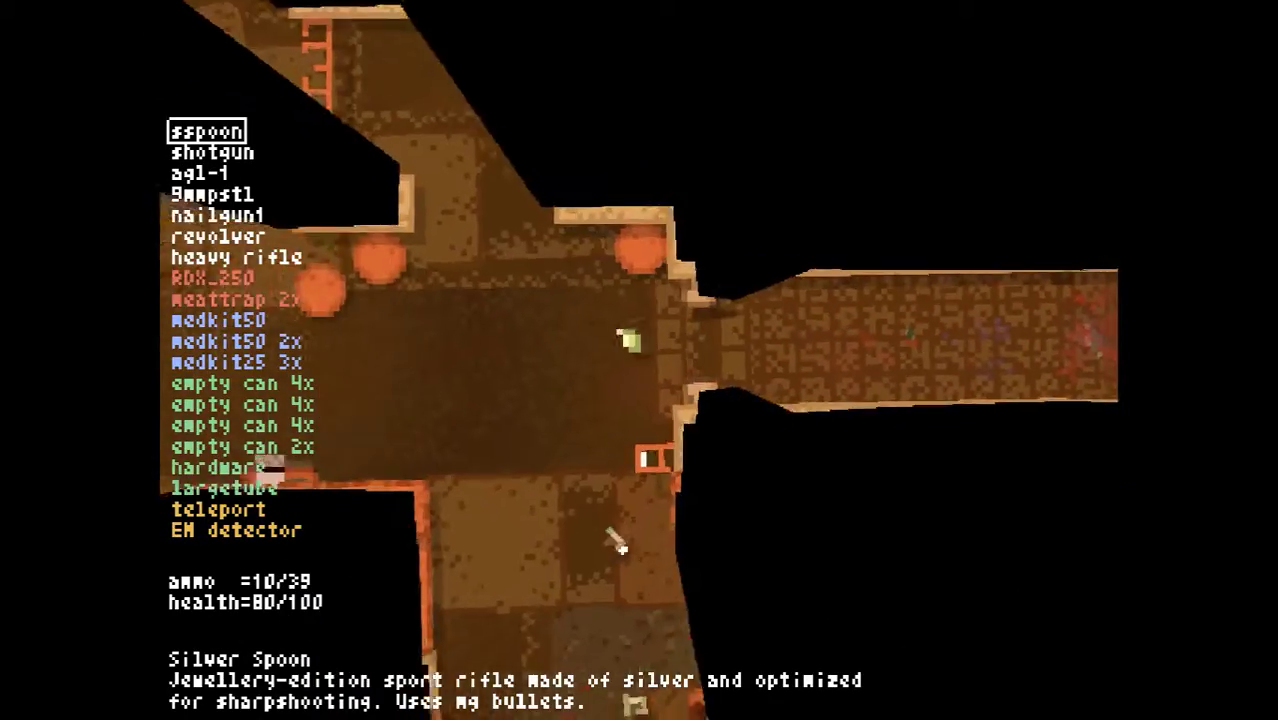
left_click(640, 555)
left_click(580, 566)
left_click(580, 540)
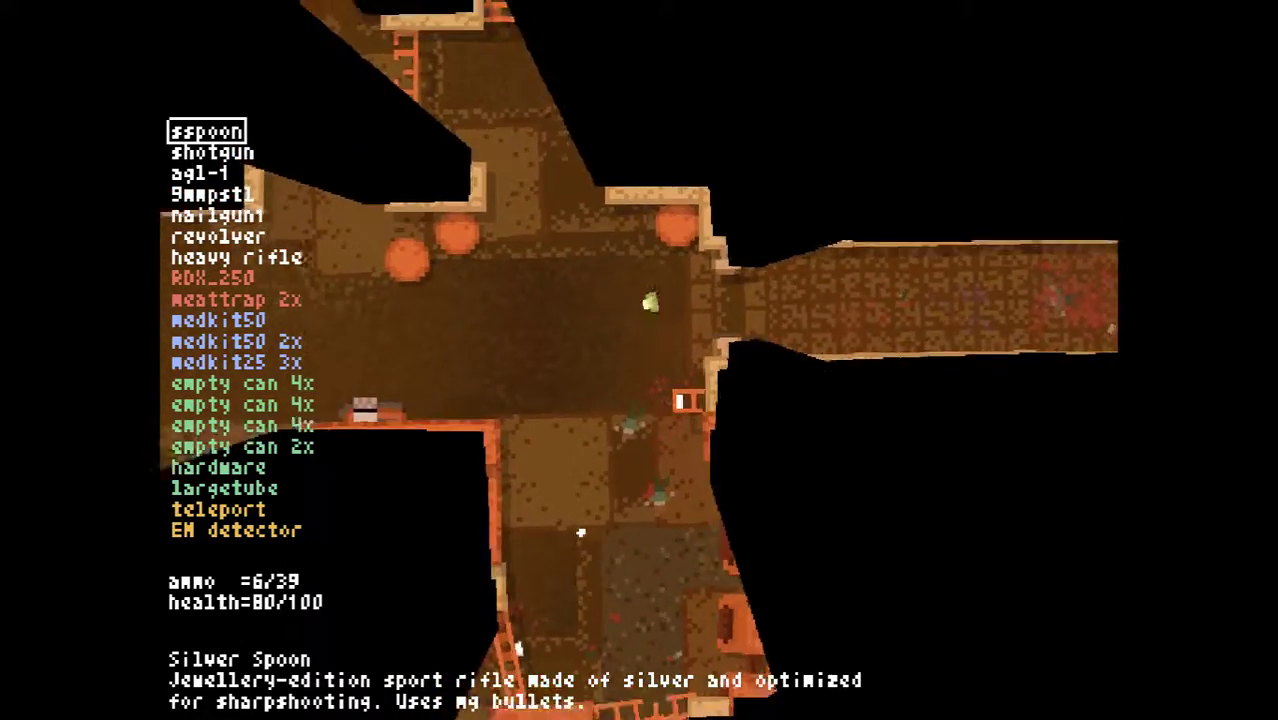
key("r")
key("Tab")
key("Tab")
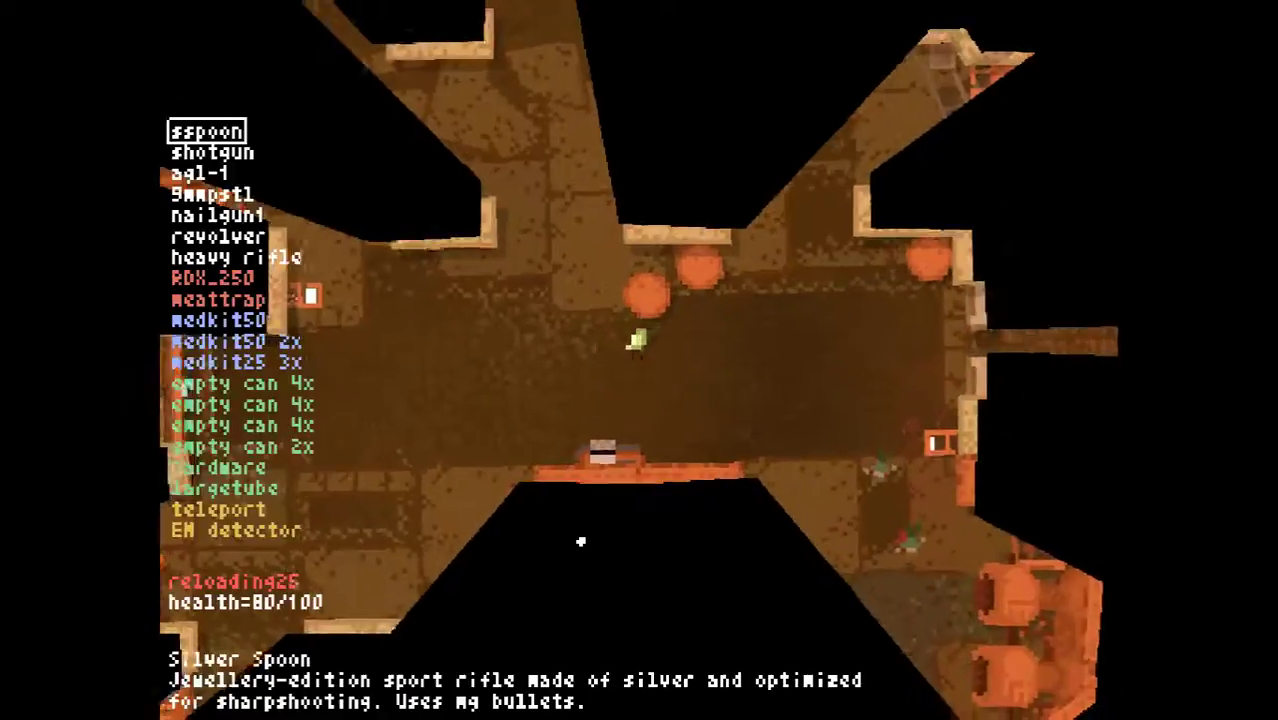
Walk south to the item pile and pick up the medkit25
key("s")
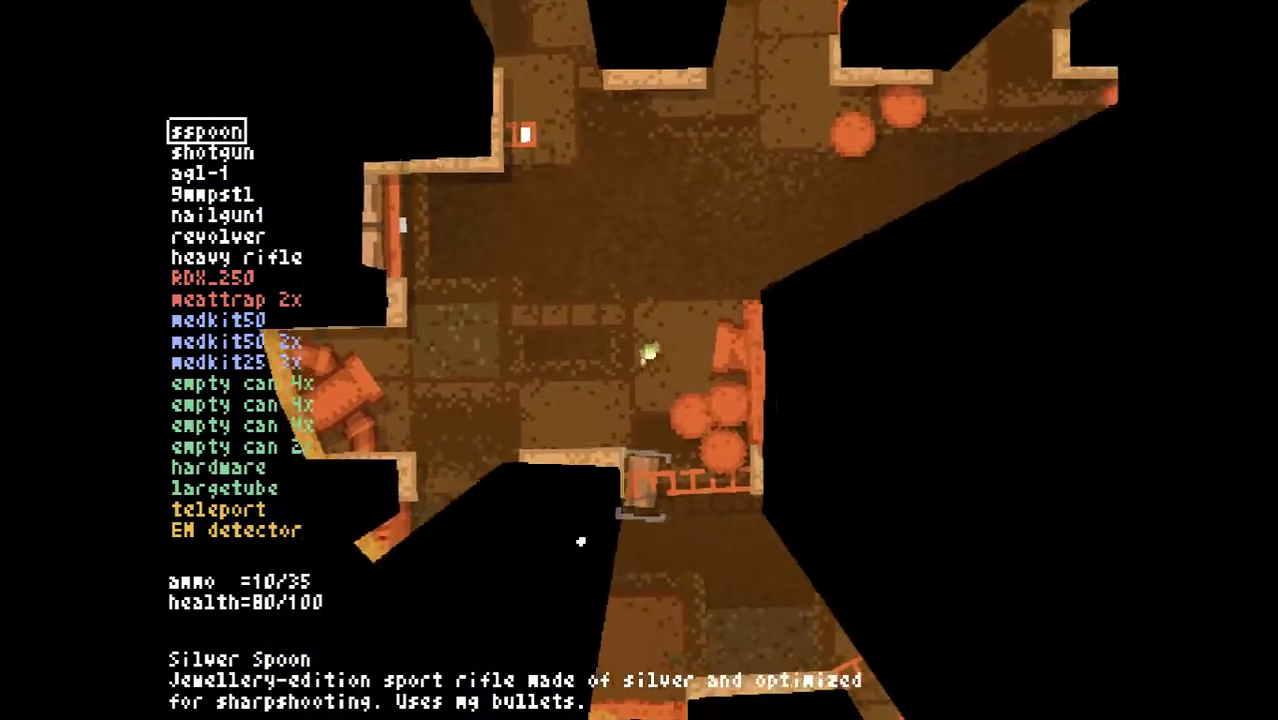
key("s")
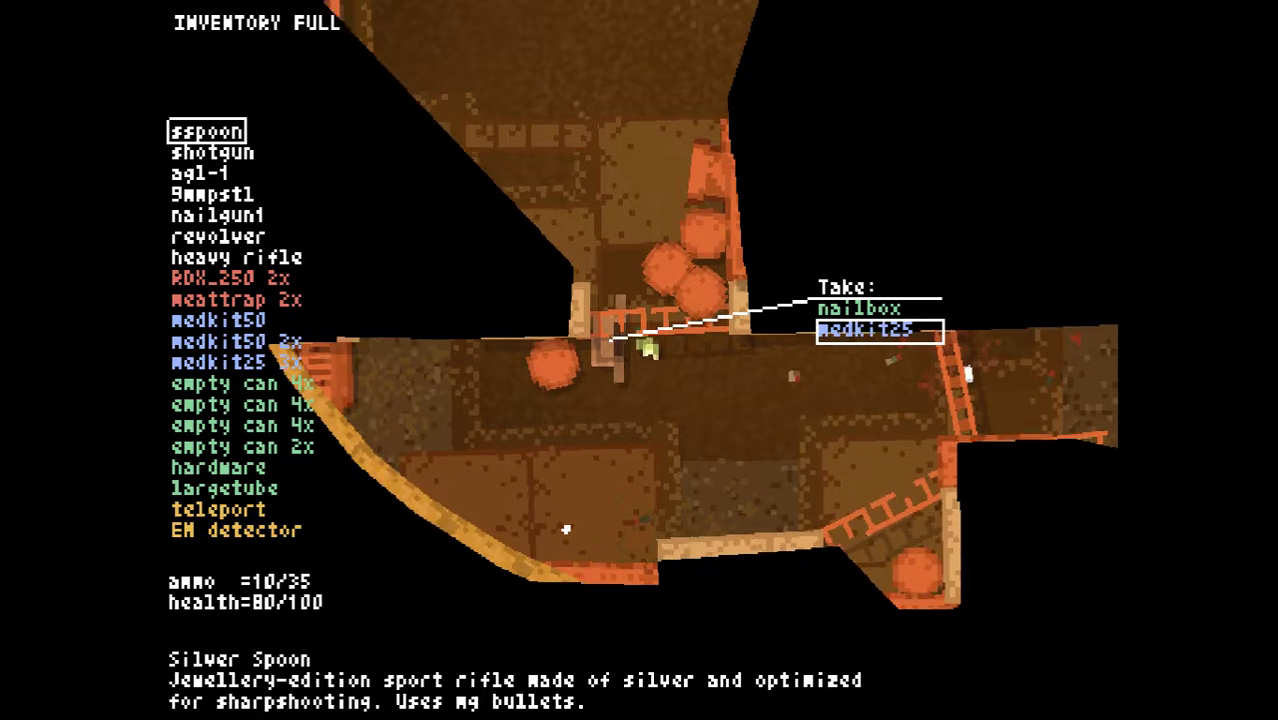
key("s")
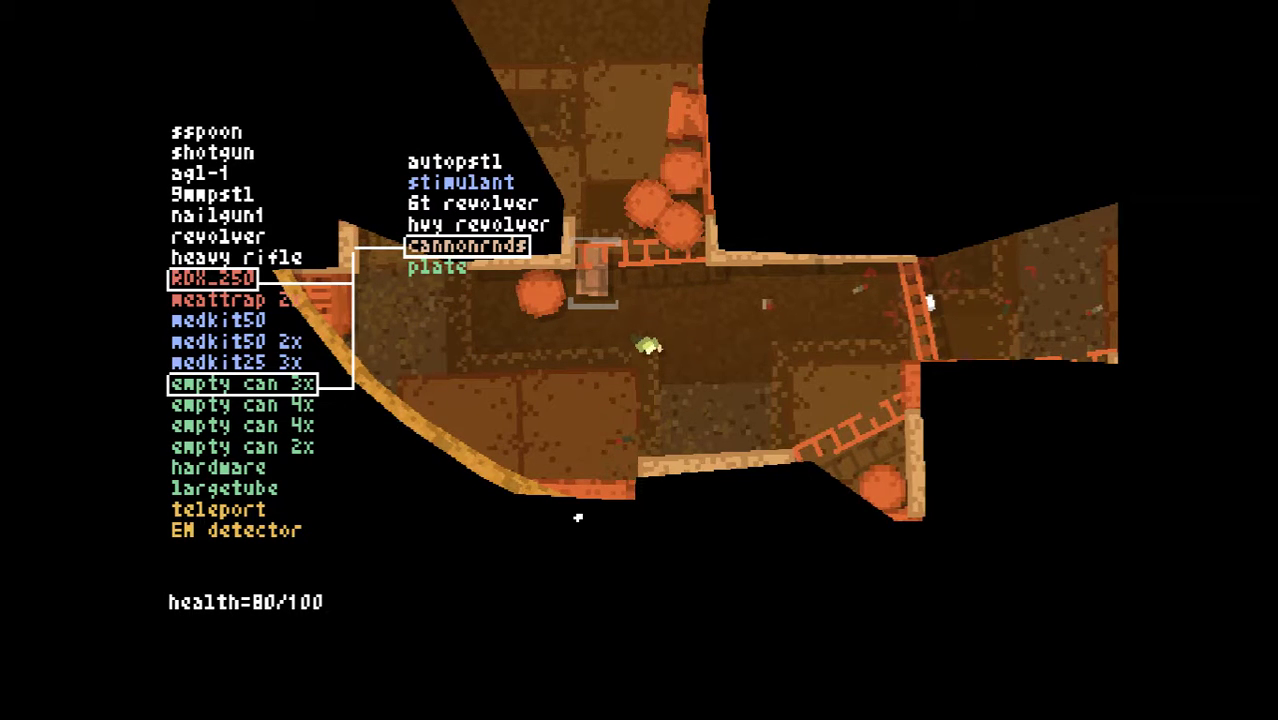
key("w")
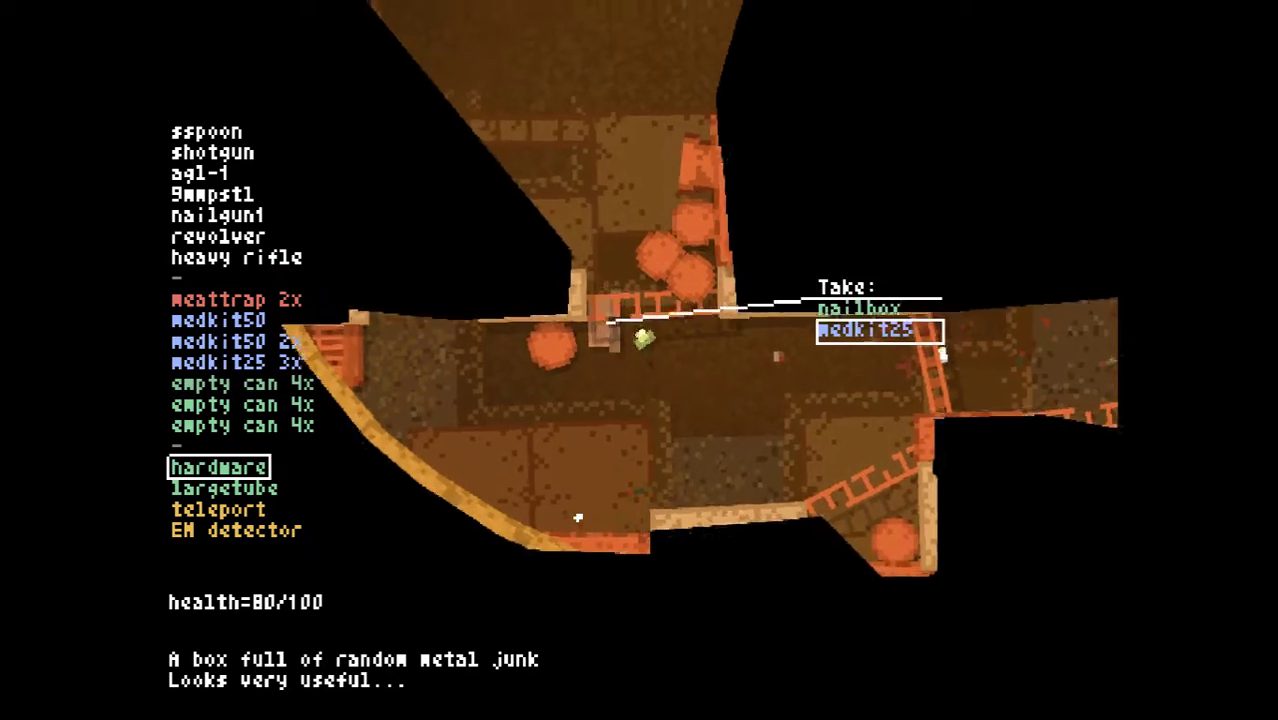
key("Return")
Rearrange the inventory between the medkits and hardware and craft a plate
key("Up")
key("Up")
key("Up")
key("a")
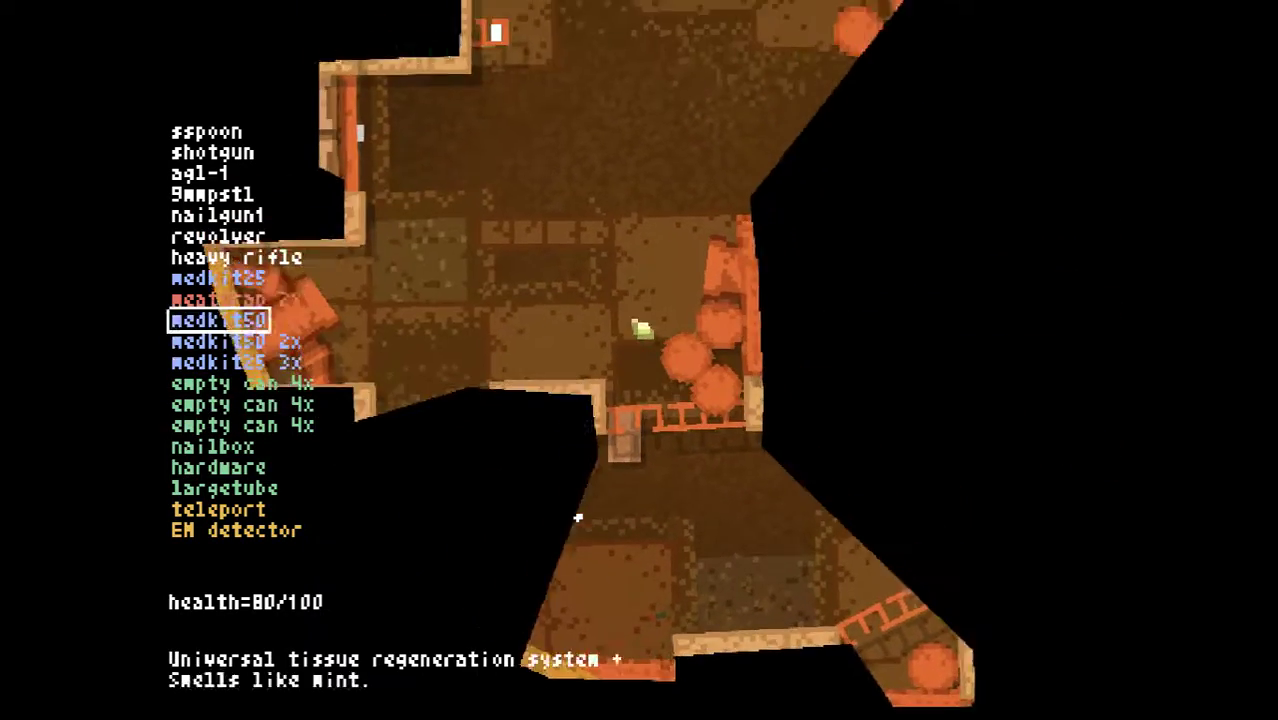
key("Up")
key("Up")
key("Down")
key("Down")
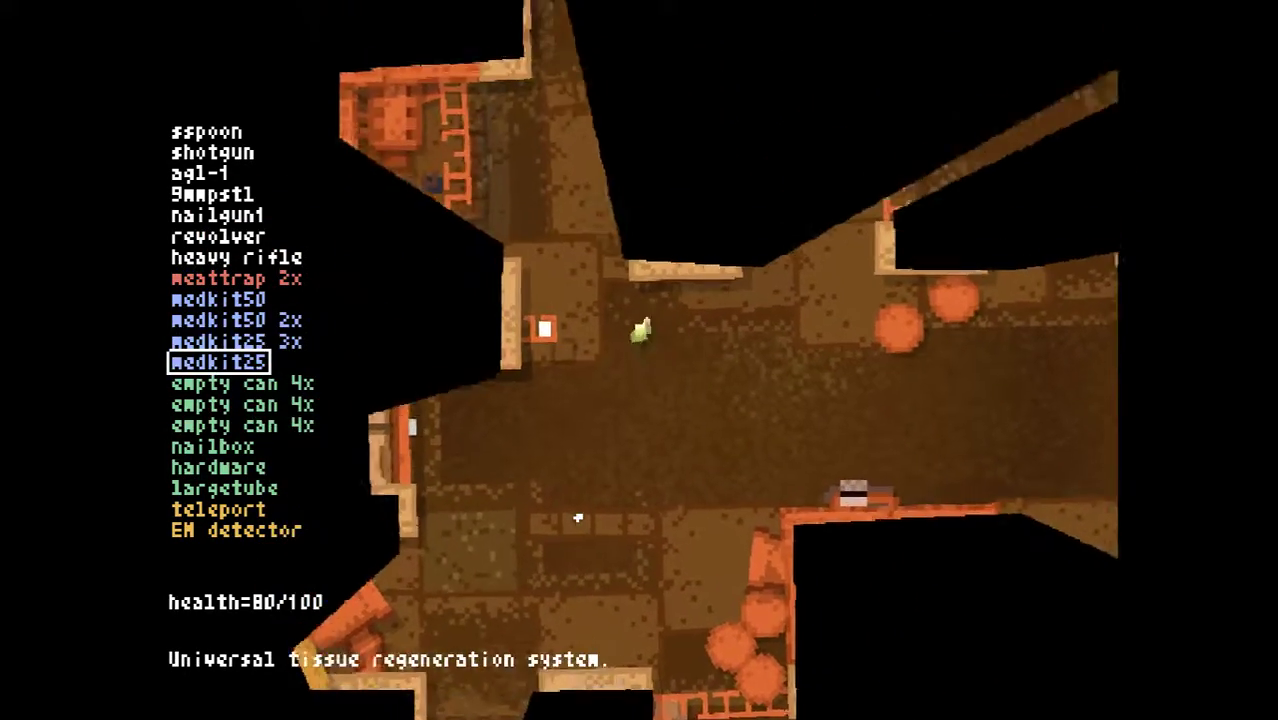
key("Home")
key("a")
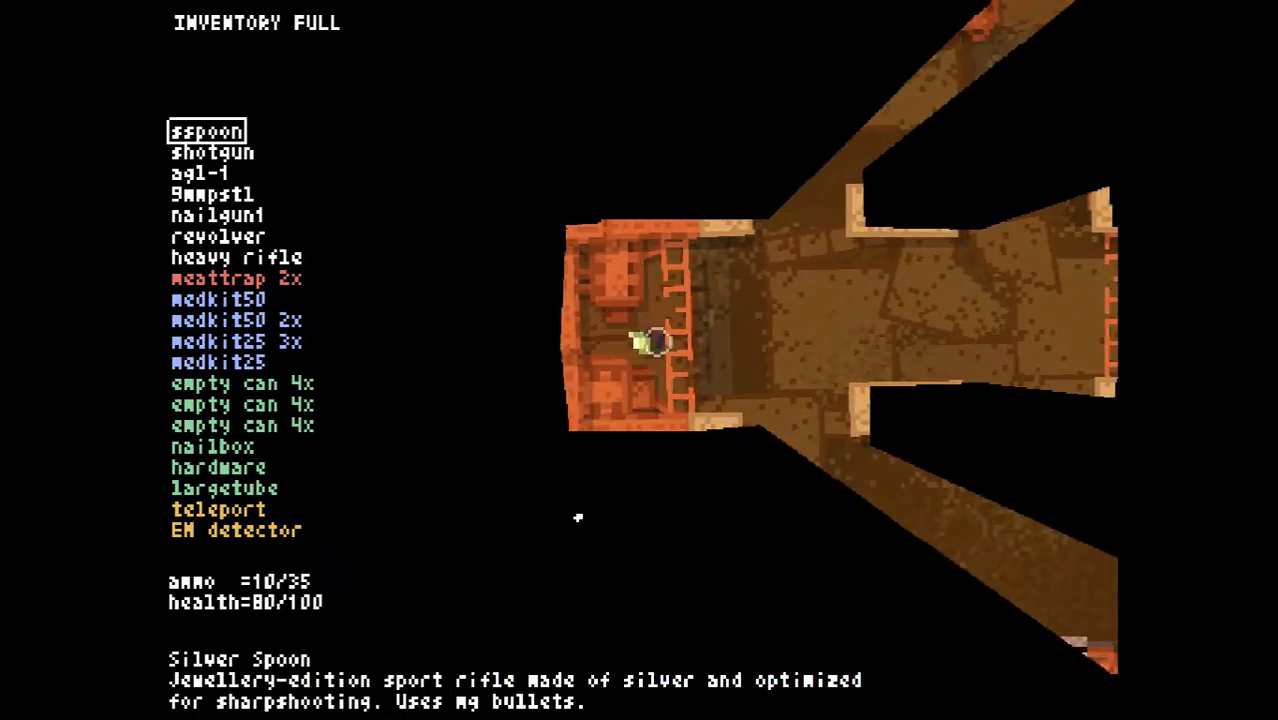
key("End")
key("Up")
key("Up")
key("Up")
key("Down")
key("Down")
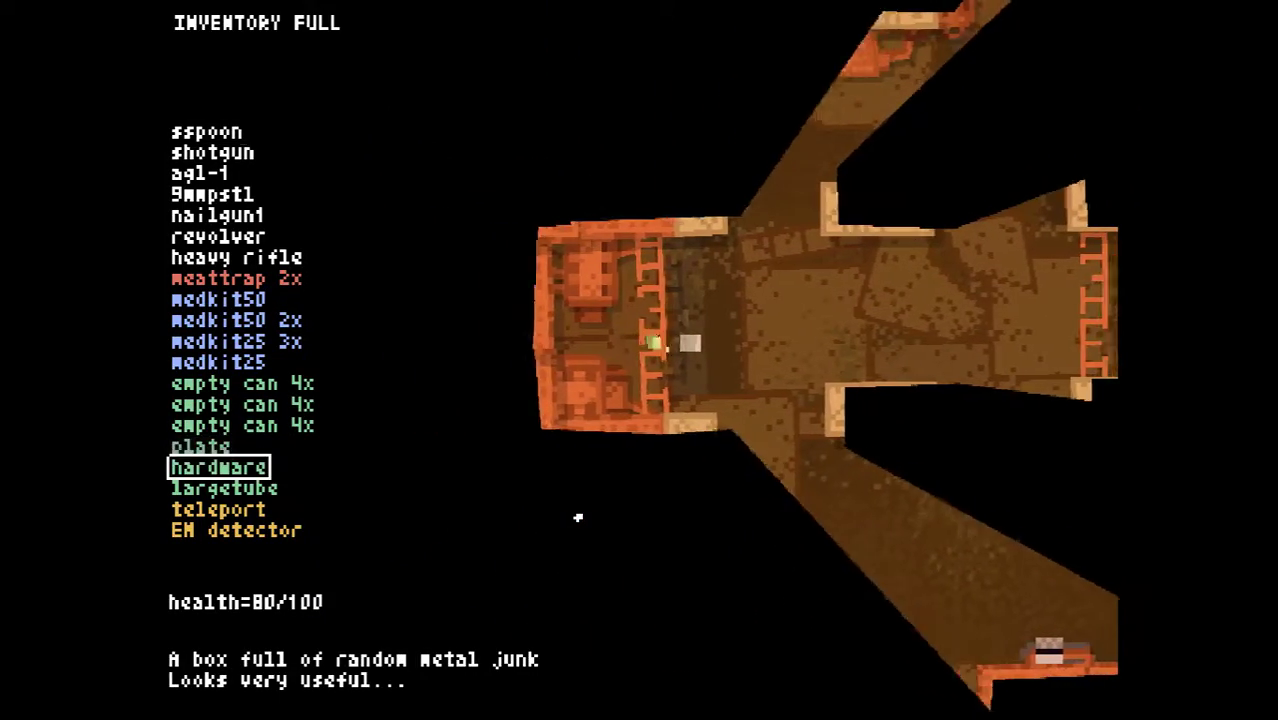
key("m")
key("m")
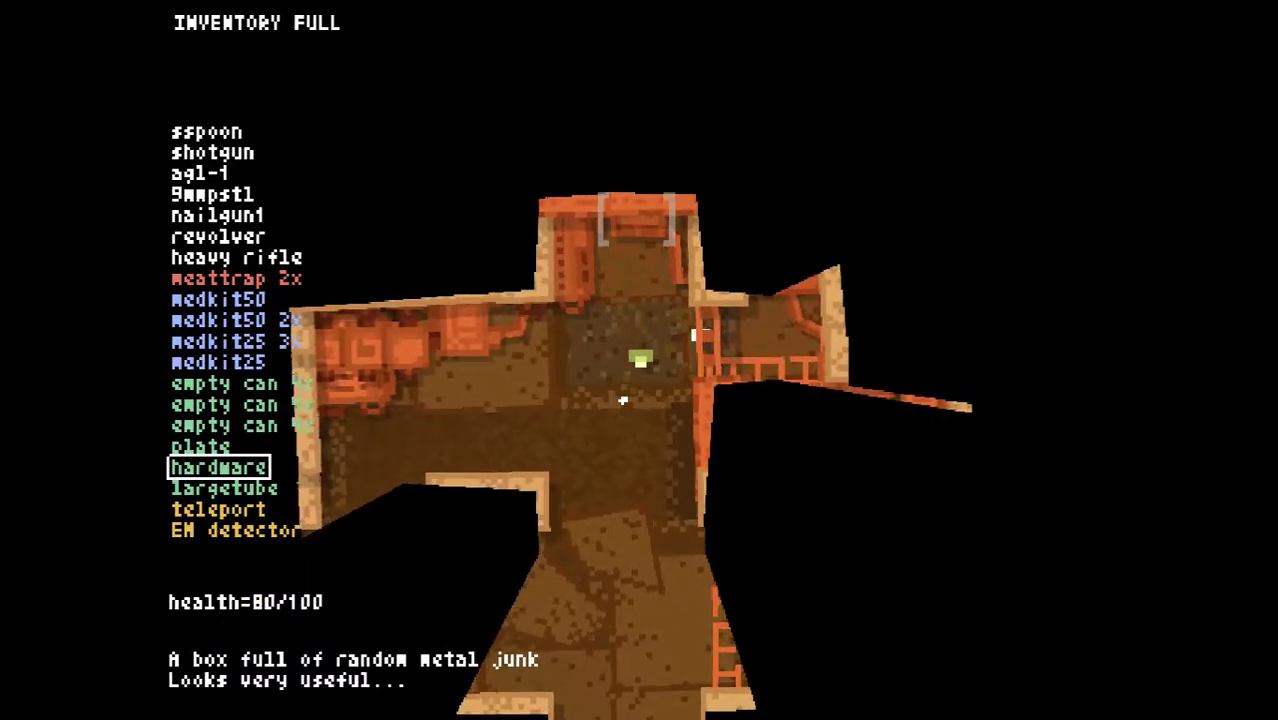
Drop the revolver on the floor and switch back to the Silver Spoon rifle
key("Up")
key("Up")
key("Up")
key("Up")
key("Up")
key("Up")
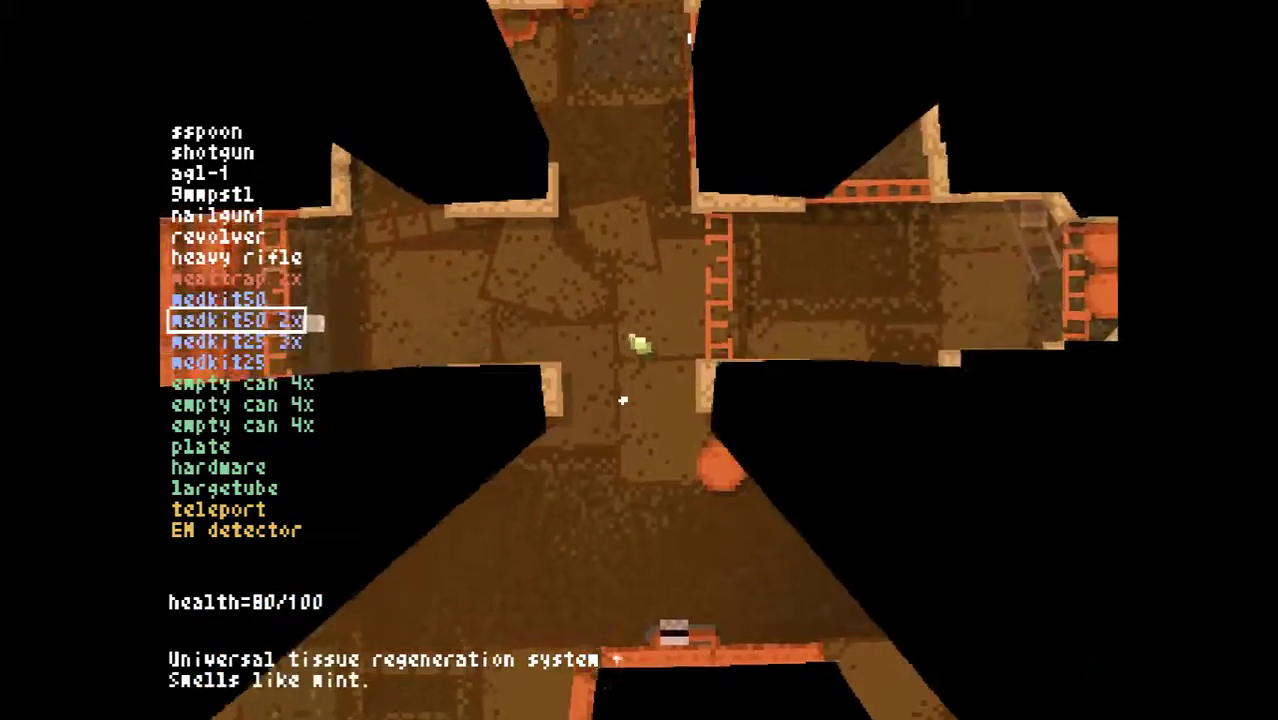
key("Up")
key("Up")
key("Up")
key("d")
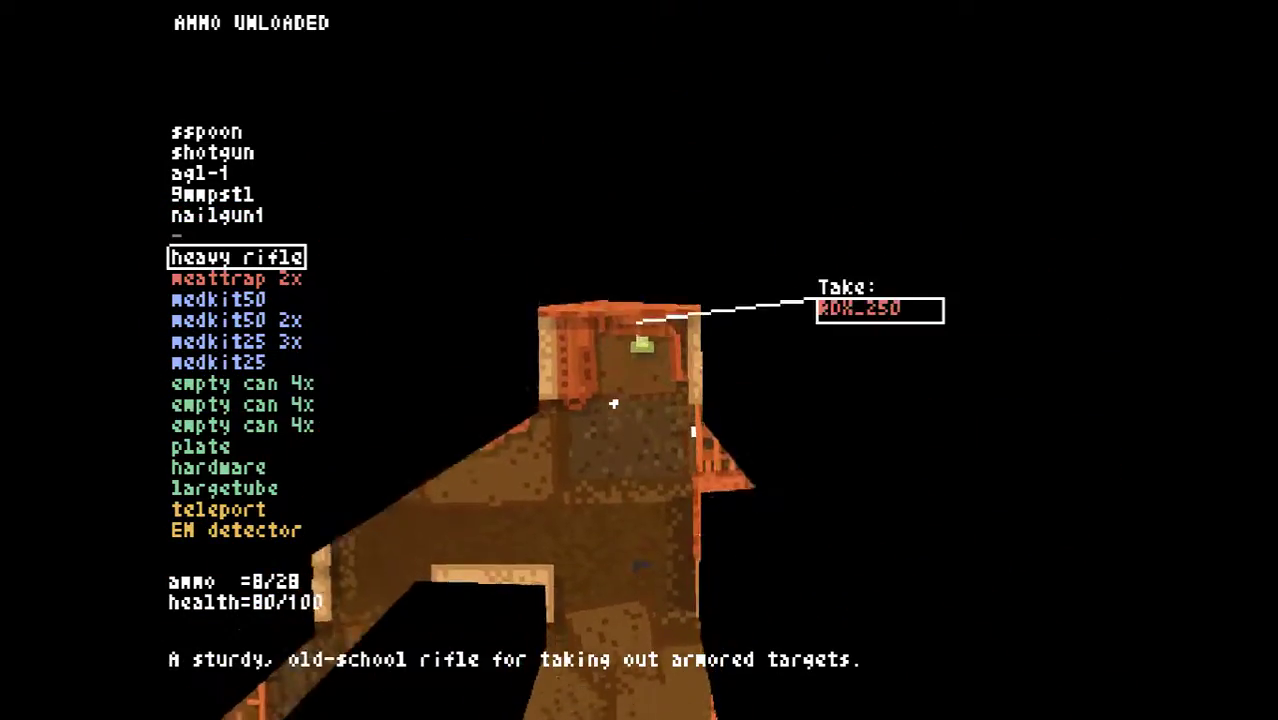
key("Up")
key("Up")
key("Up")
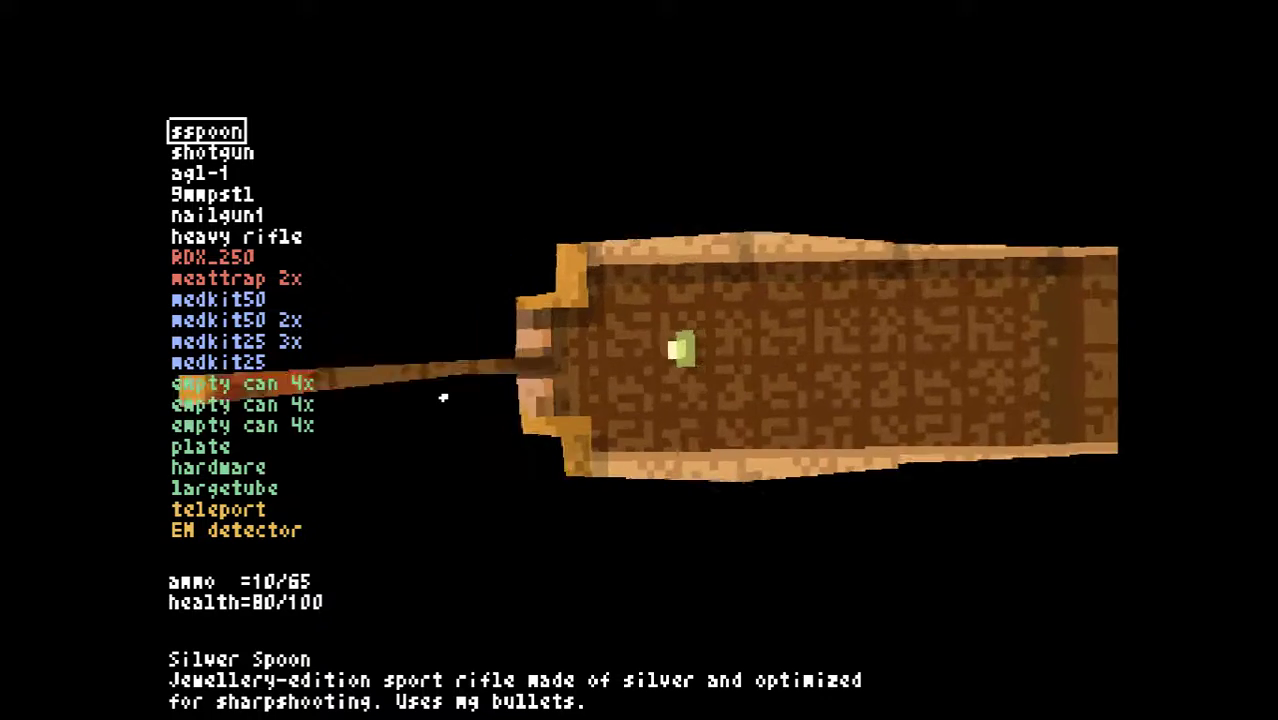
Combine nailgun1 with the tube into nailgun2 while walking through the room
key("w")
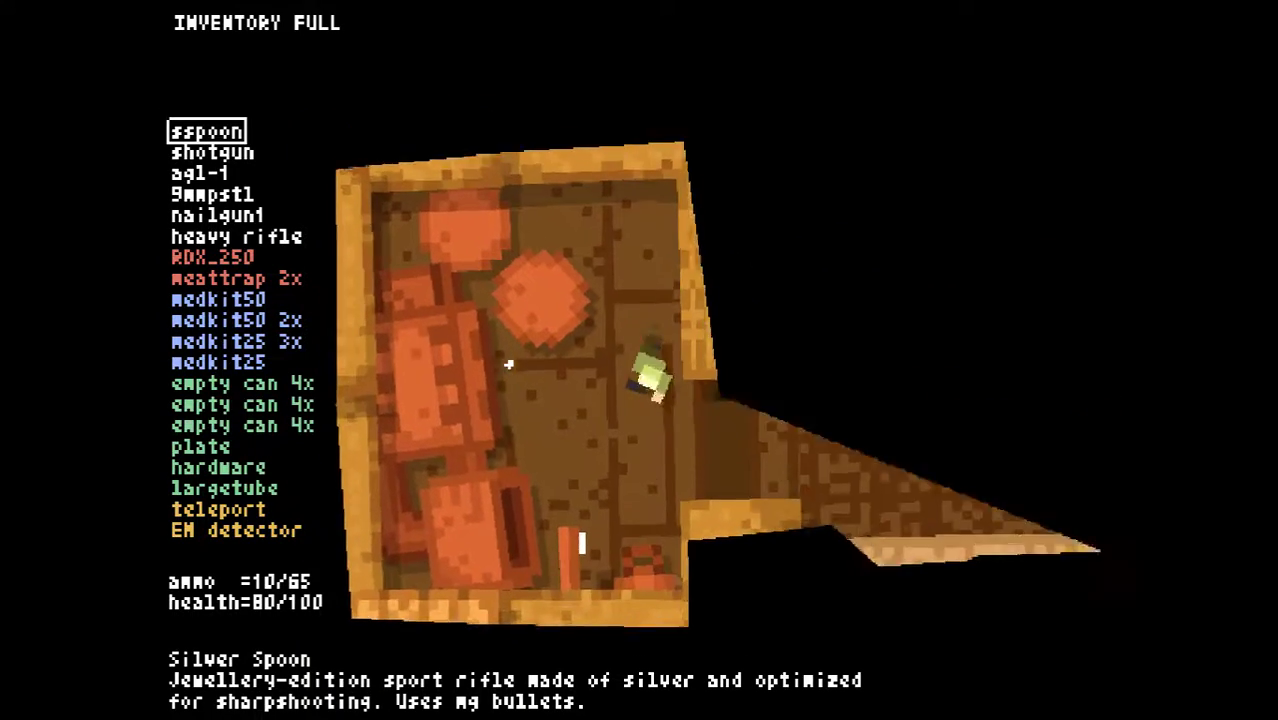
key("c")
key("Down")
key("Down")
key("Down")
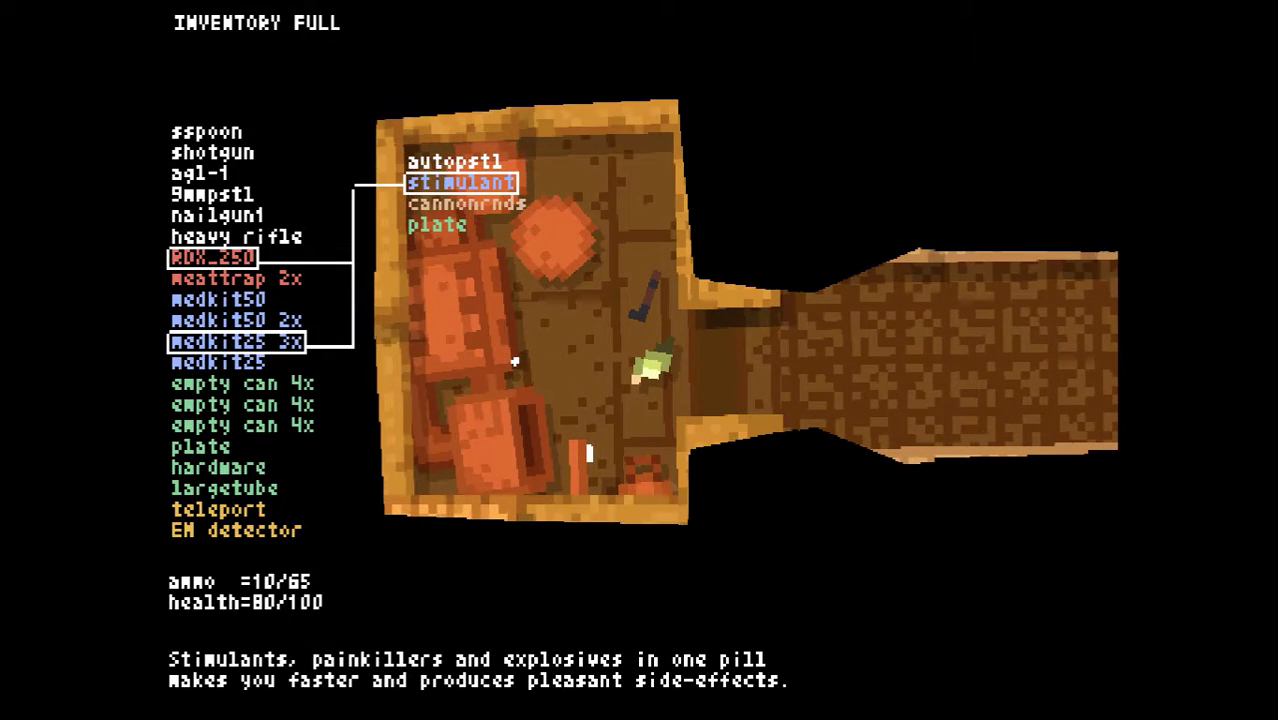
key("w")
key("Up")
key("Up")
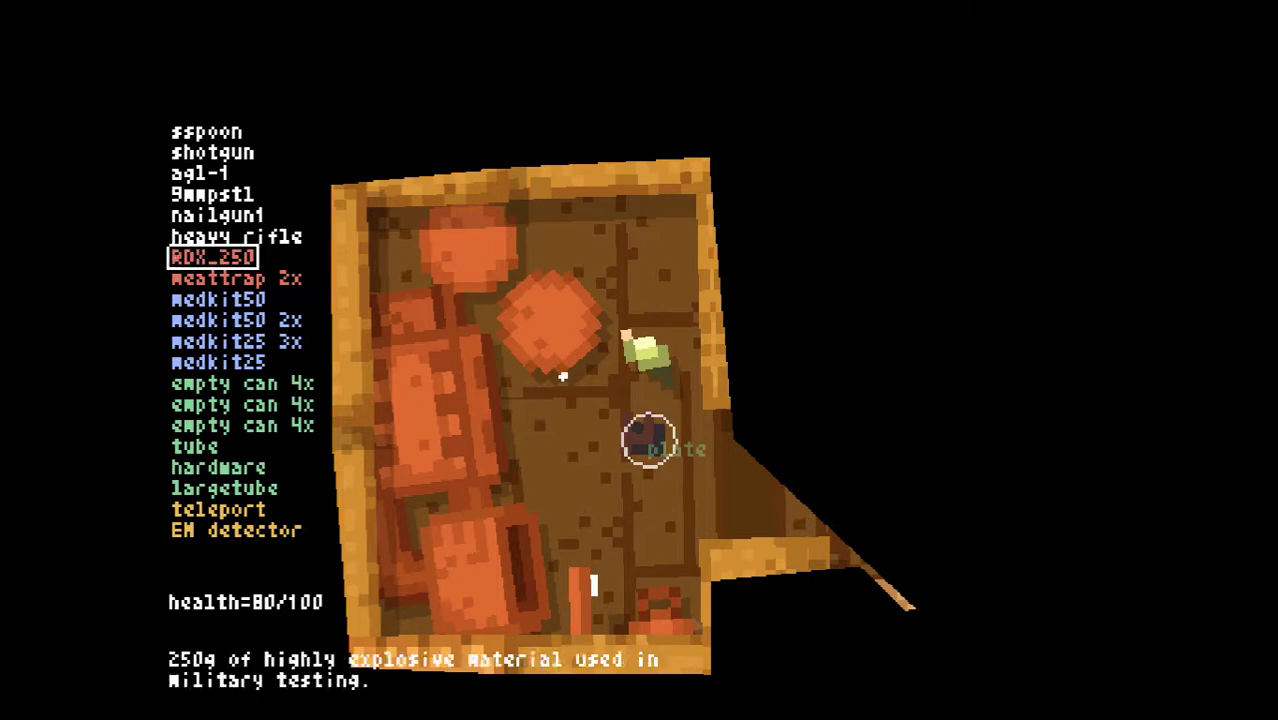
key("Return")
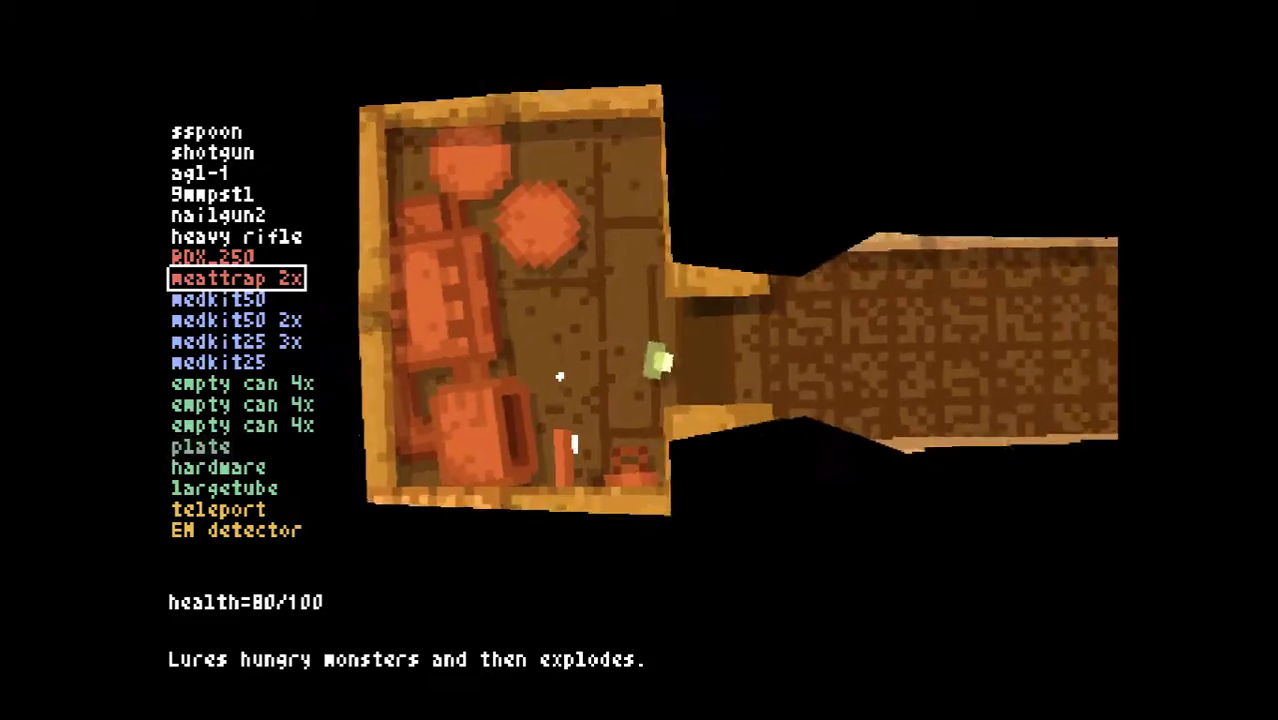
scroll(562, 372, "up", 3)
Enter the large room, check the level map, and go through to the tree-shaded room
key("d")
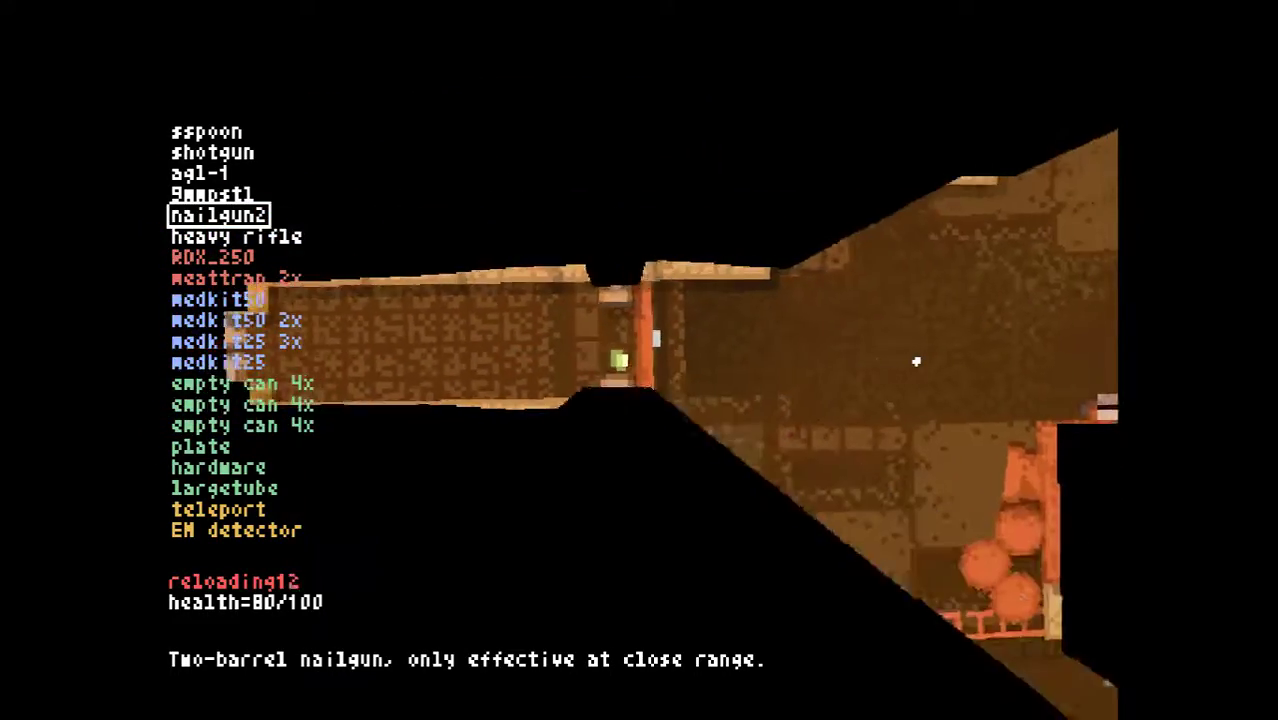
key("Tab")
key("Tab")
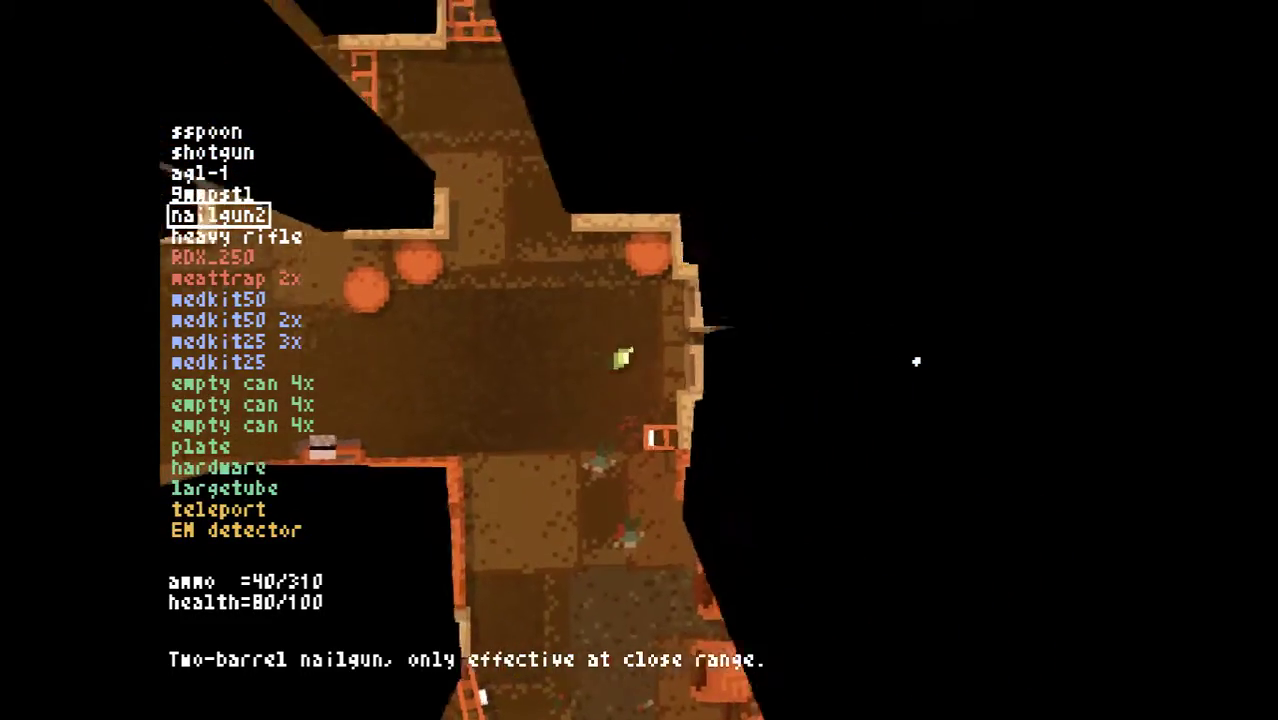
key("Tab")
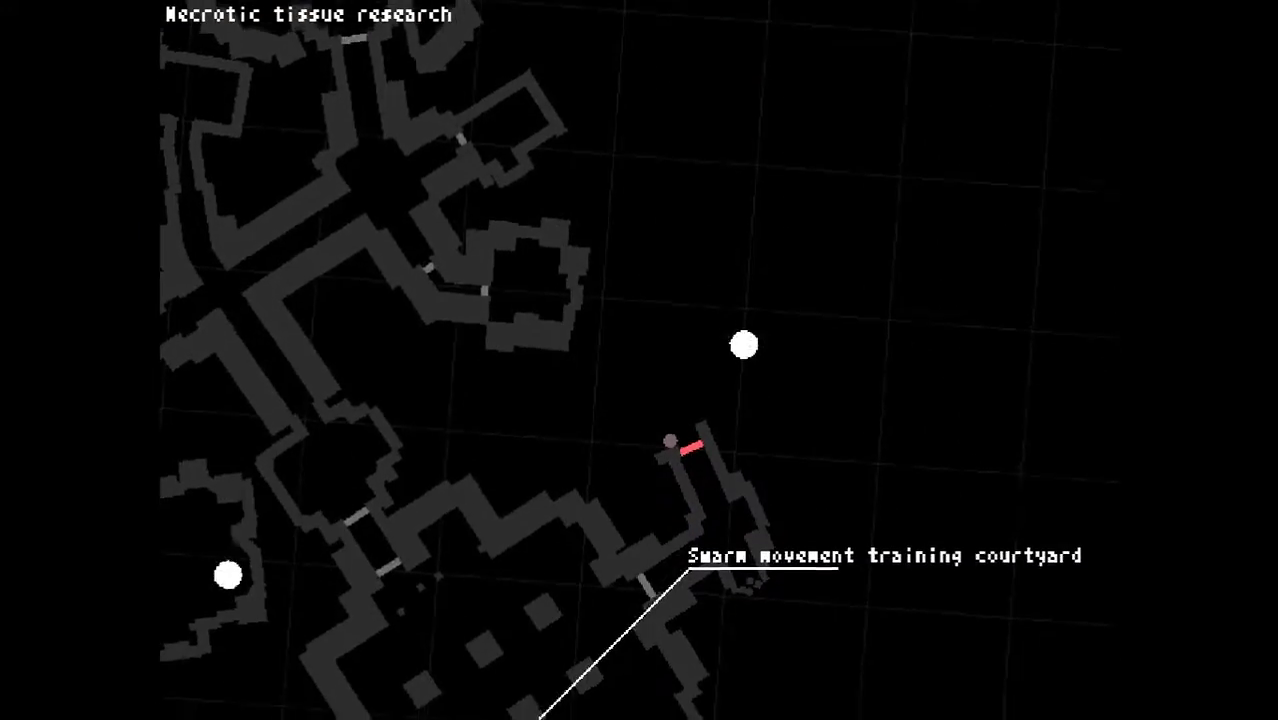
key("Tab")
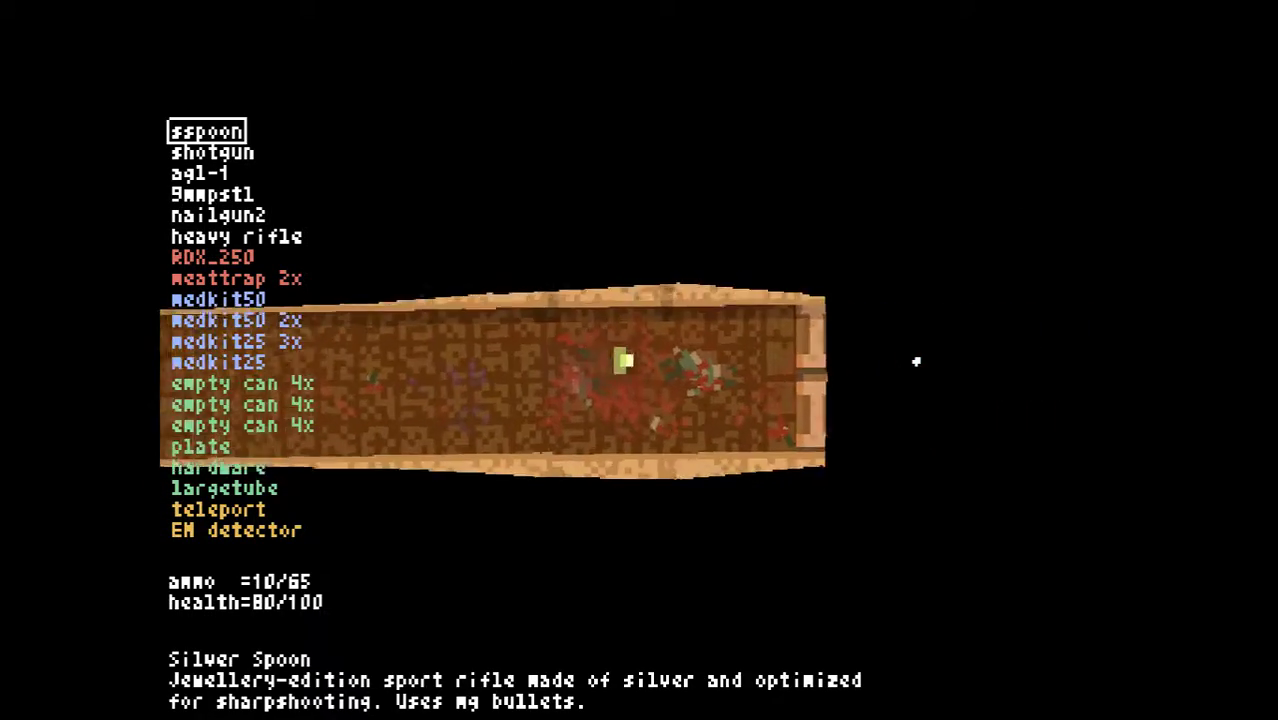
key("d")
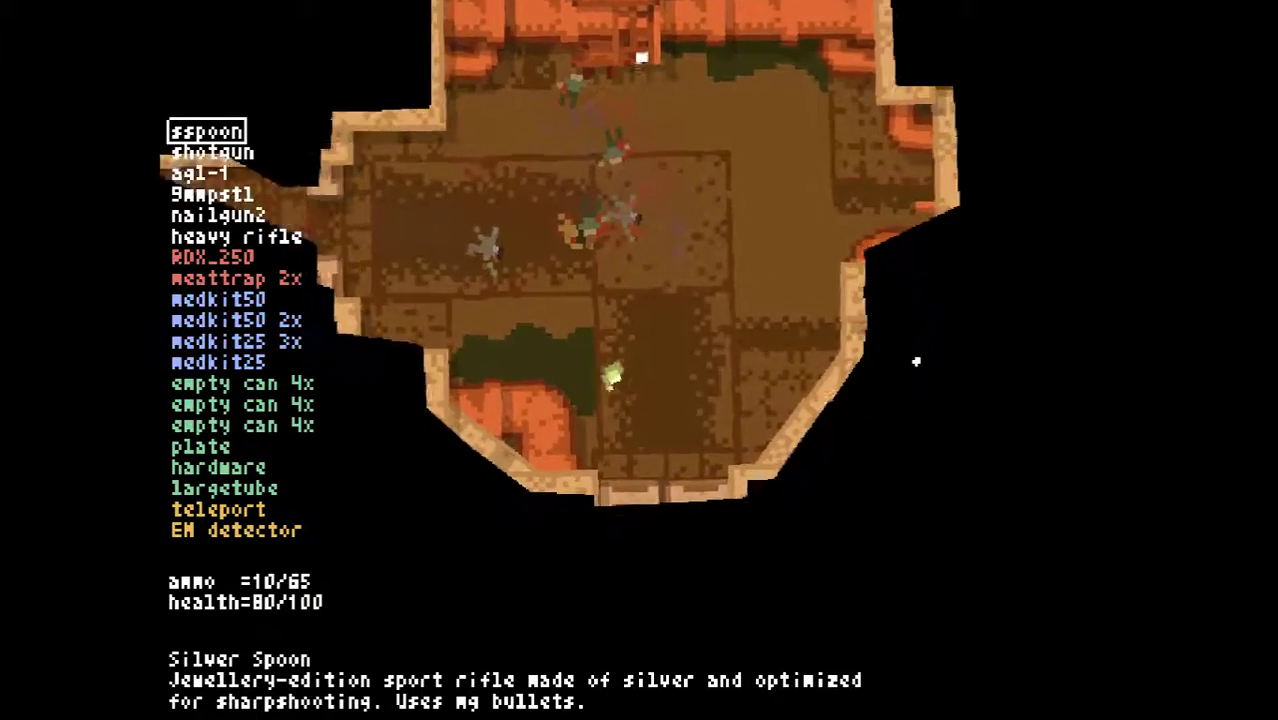
key("s")
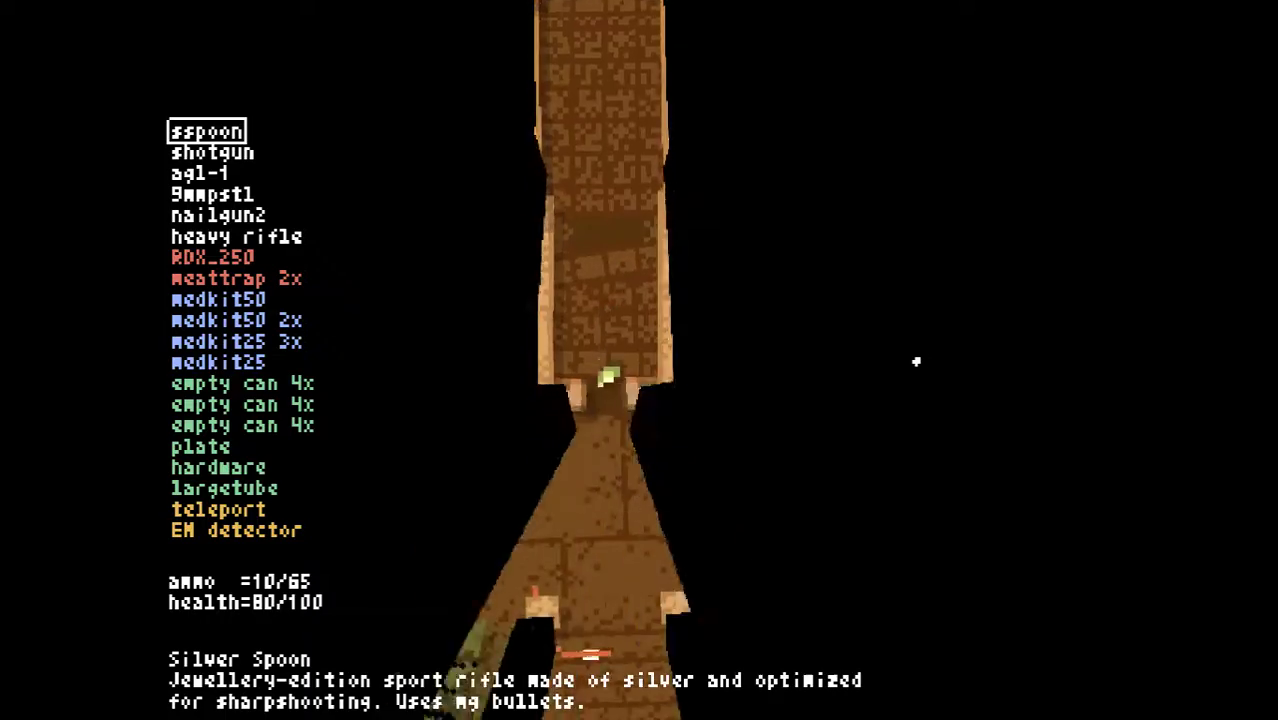
key("w")
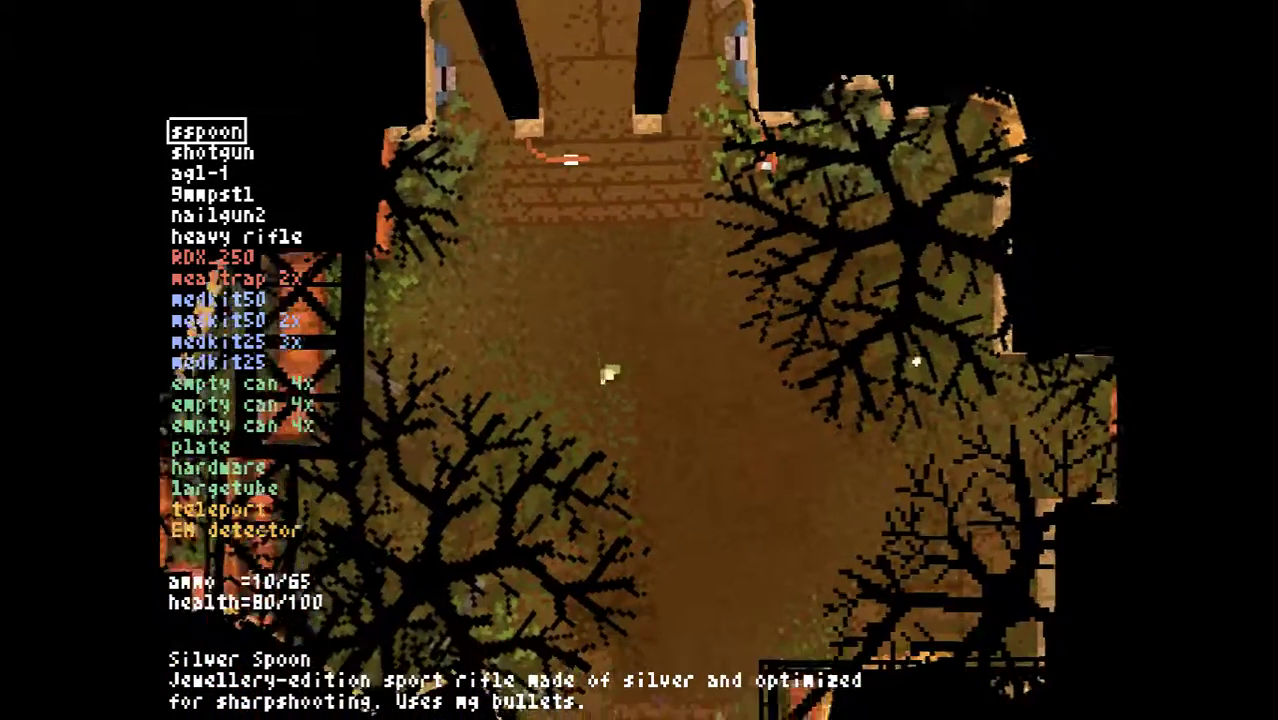
Head south through the bridge room and lower corridor, checking the map along the way
key("s")
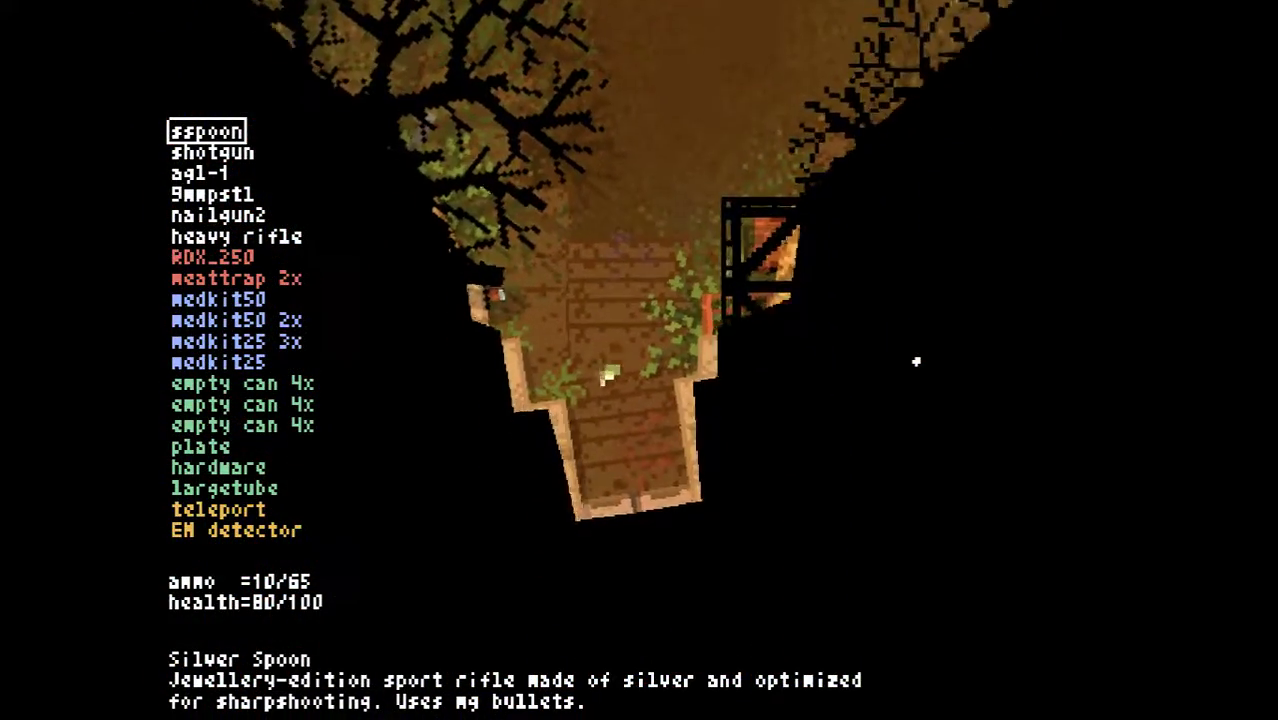
key("s")
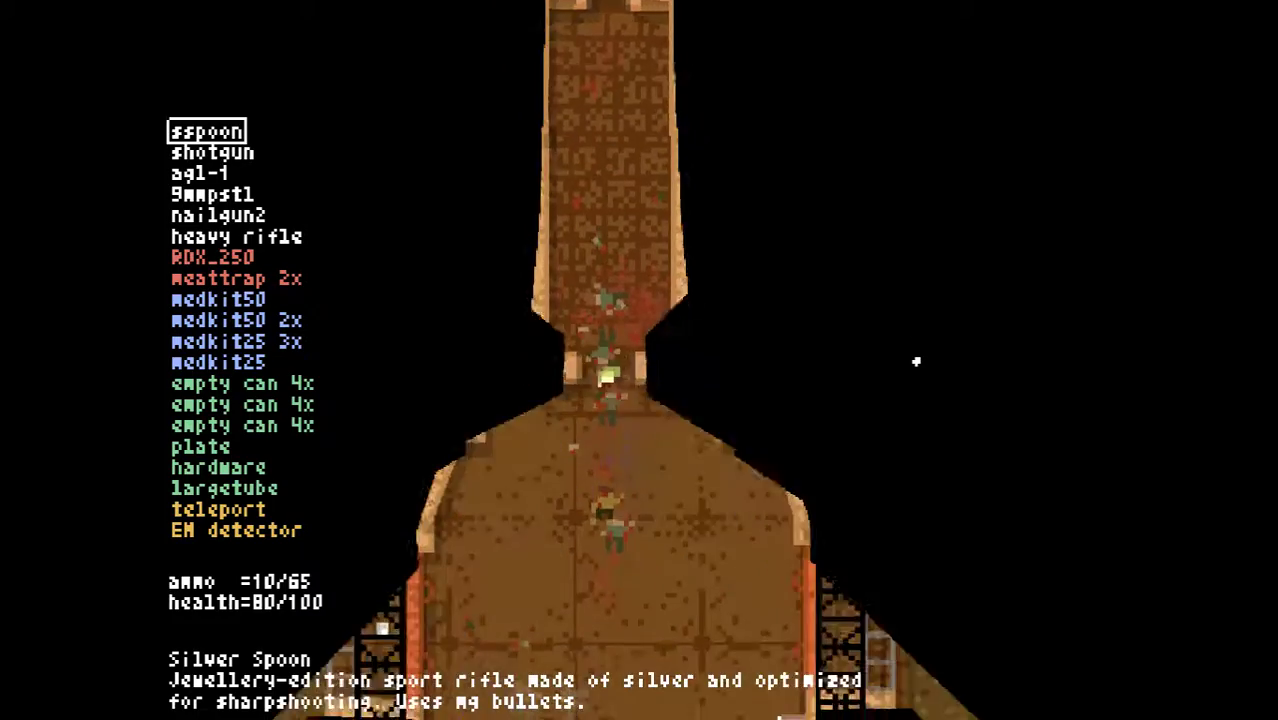
key("s")
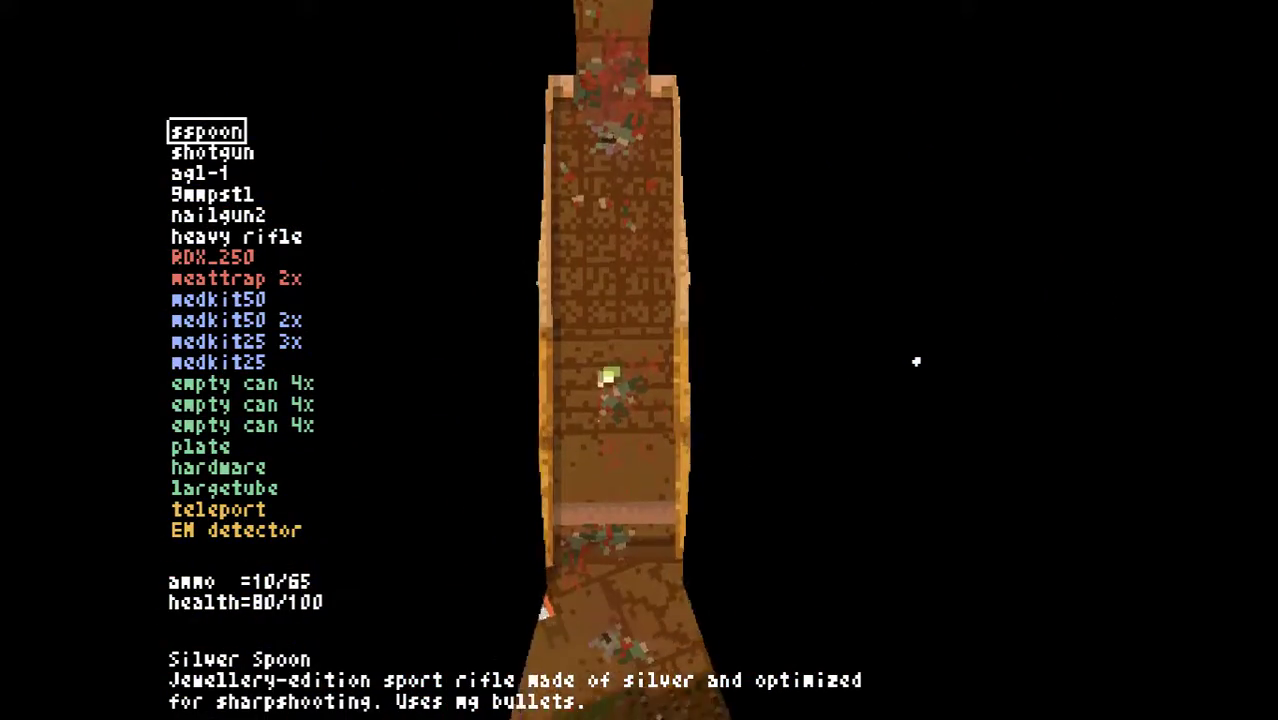
key("m")
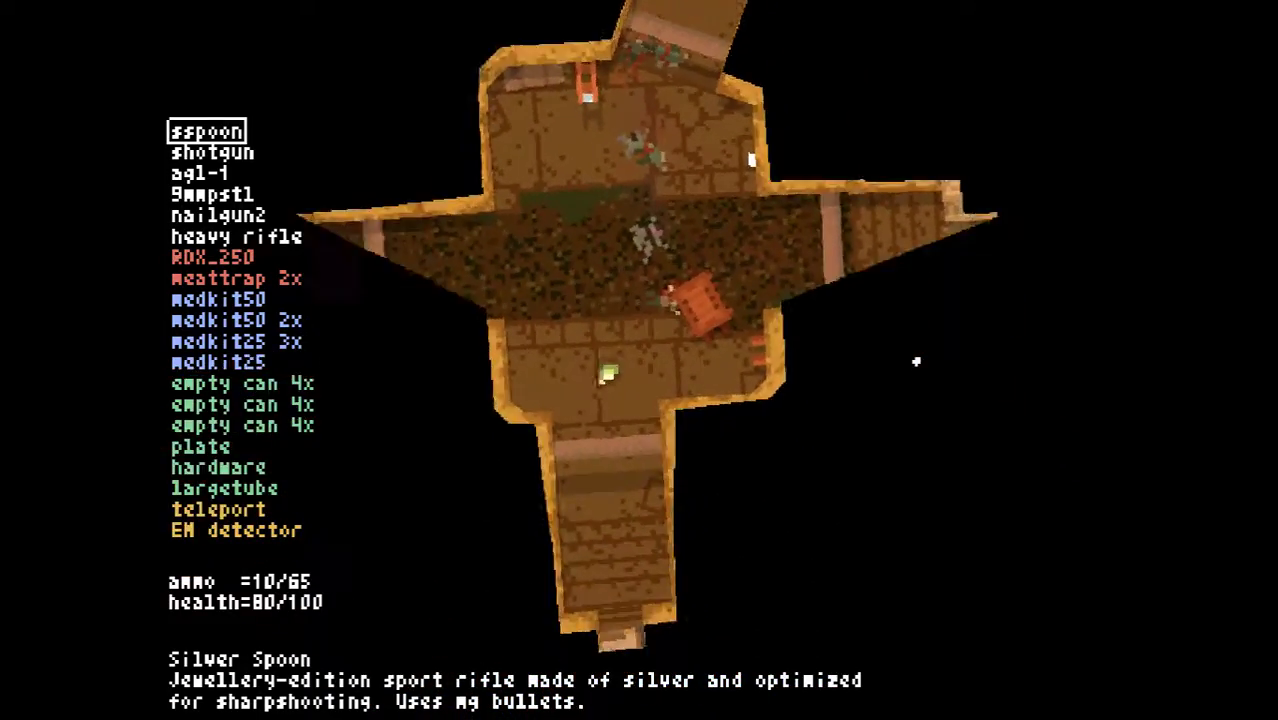
key("m")
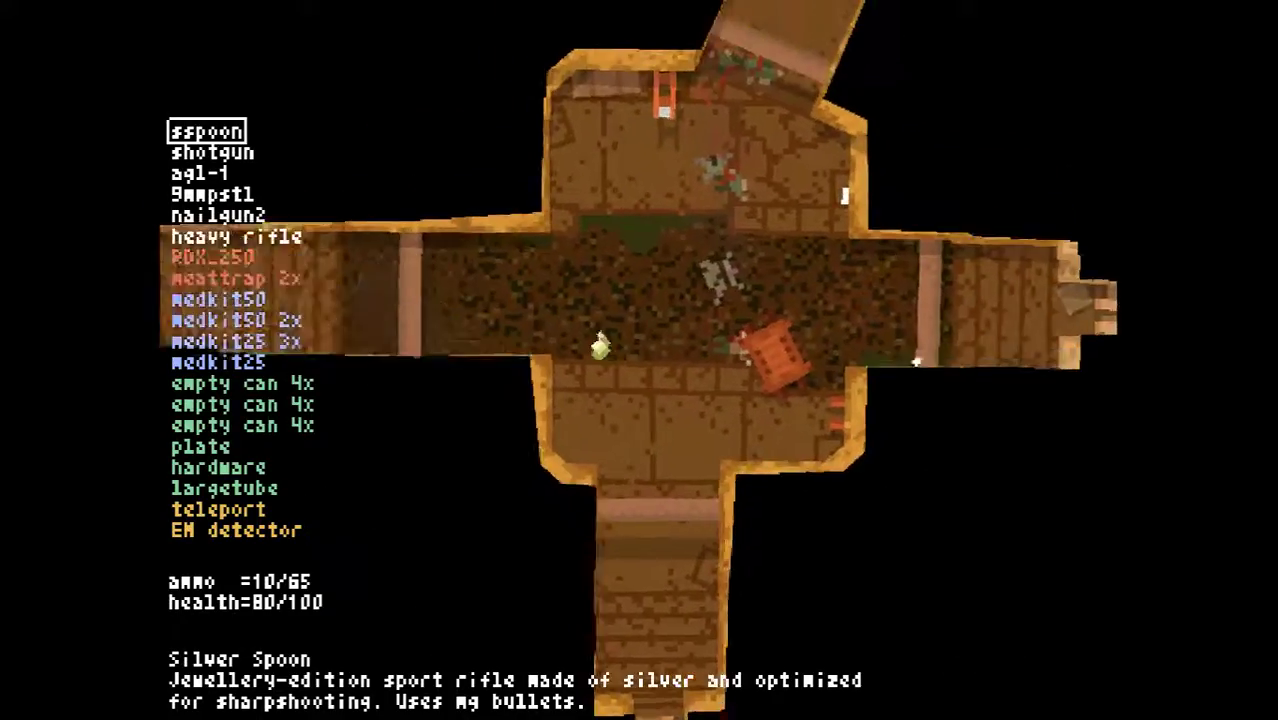
key("a")
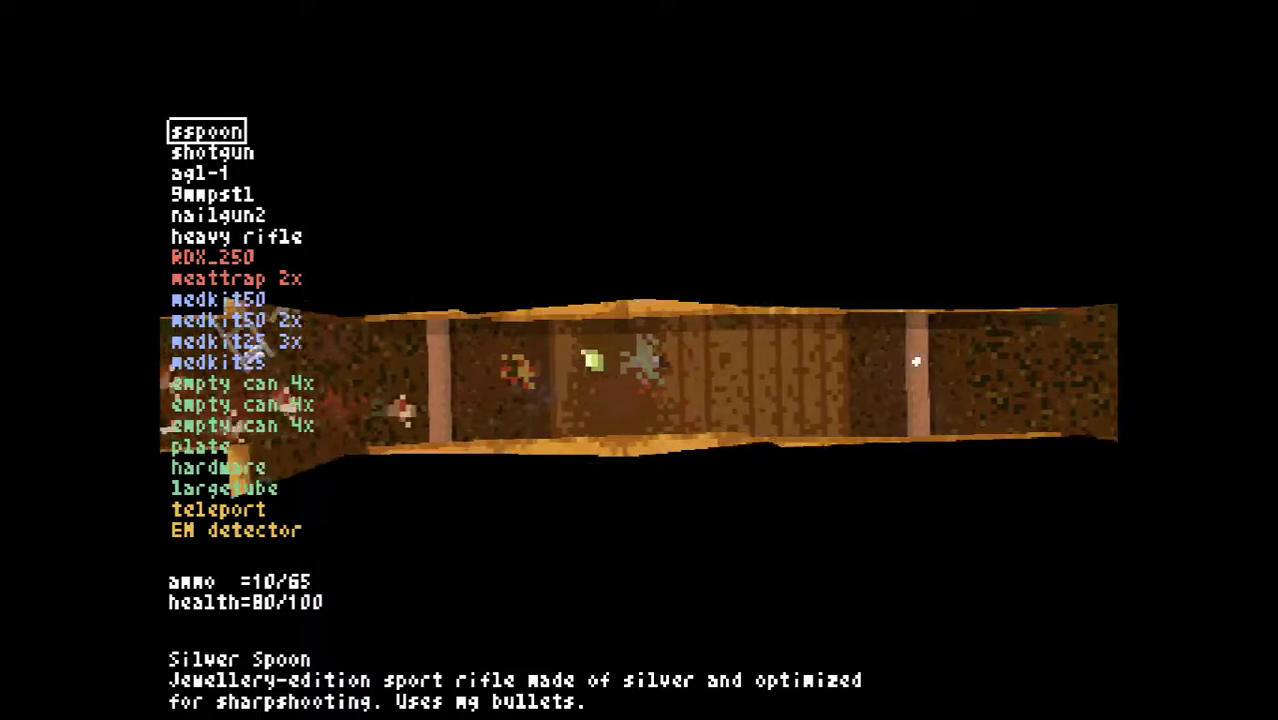
key("q")
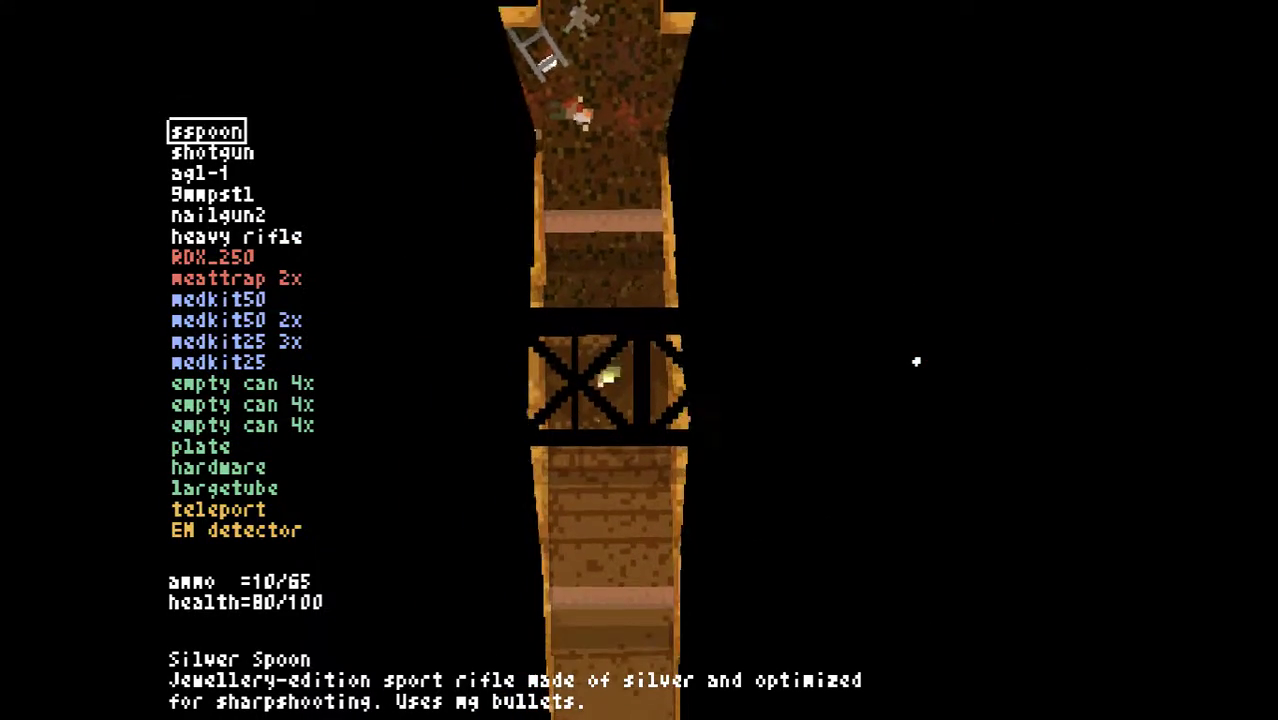
key("s")
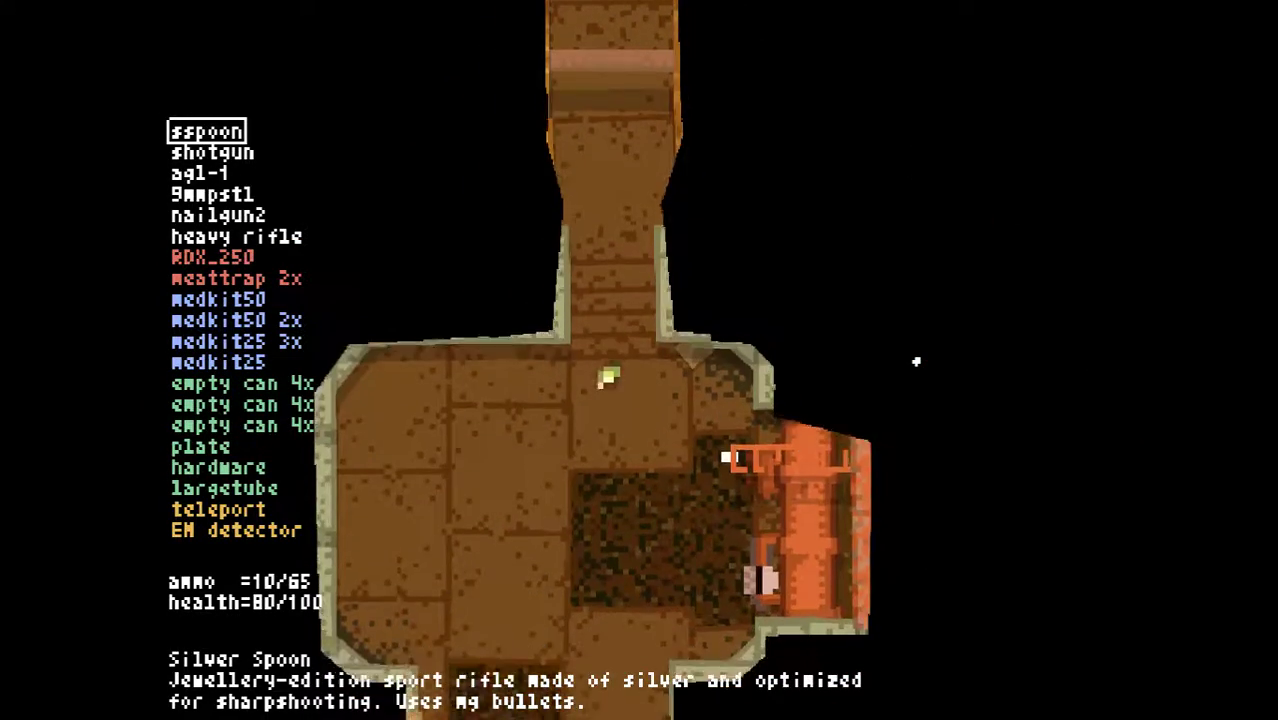
key("s")
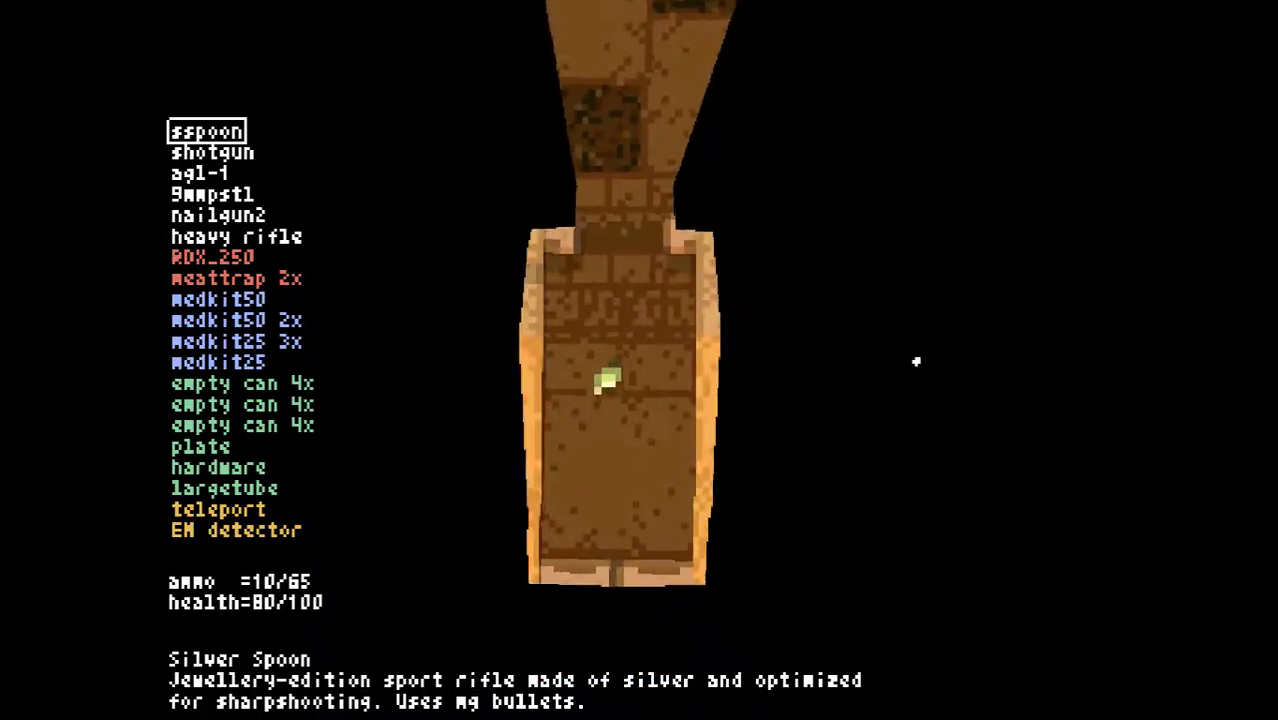
Cross the green room, then go east through the wooden room and corridor toward the teleport
key("w")
key("Tab")
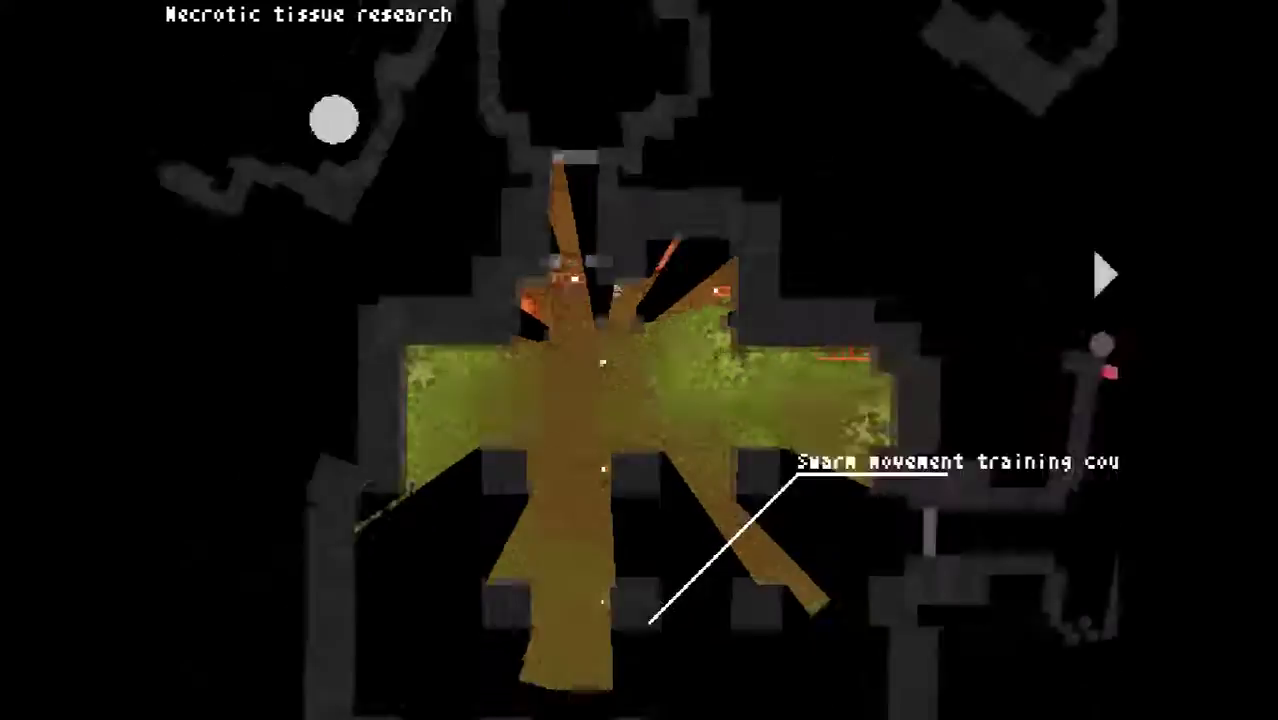
key("Tab")
key("w")
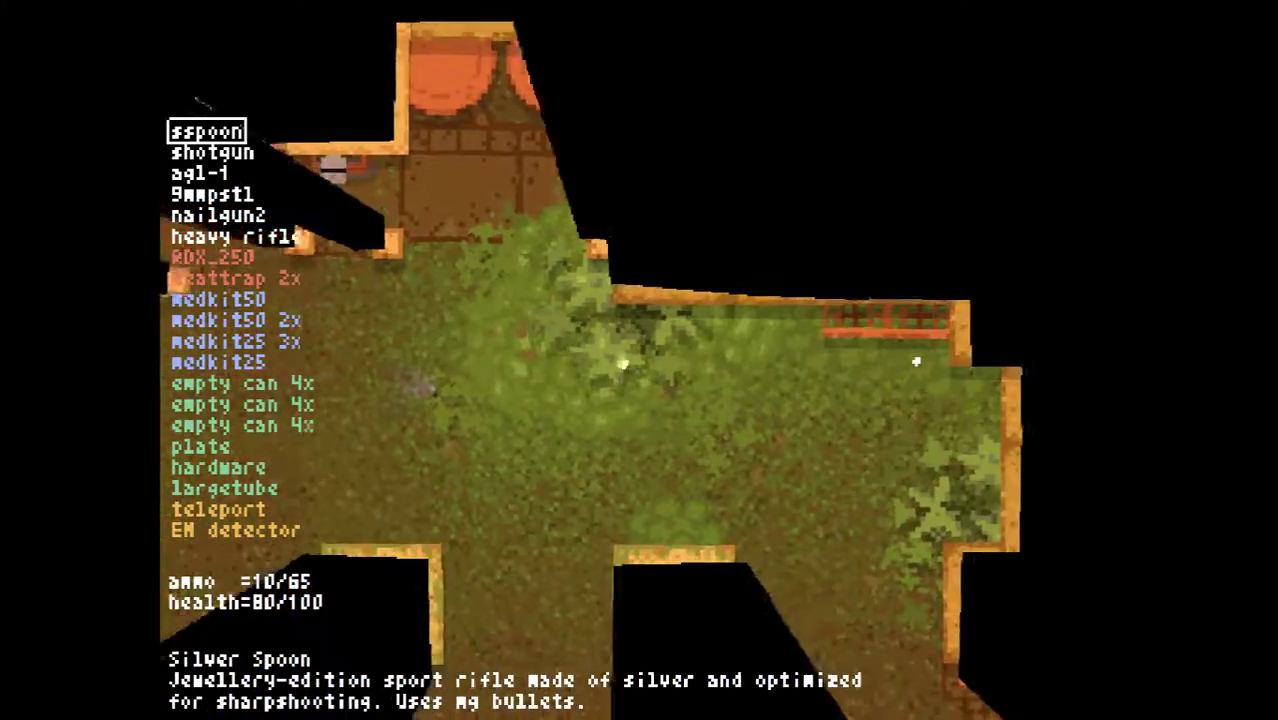
key("s")
key("d")
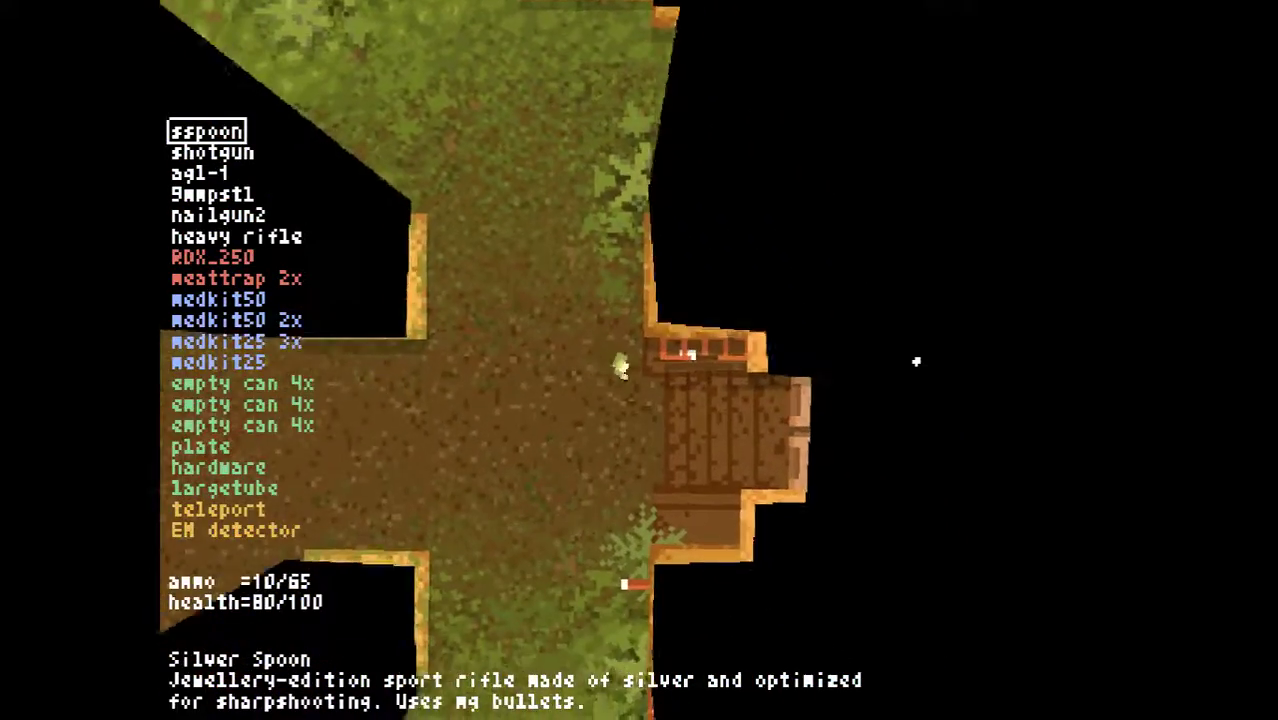
key("d")
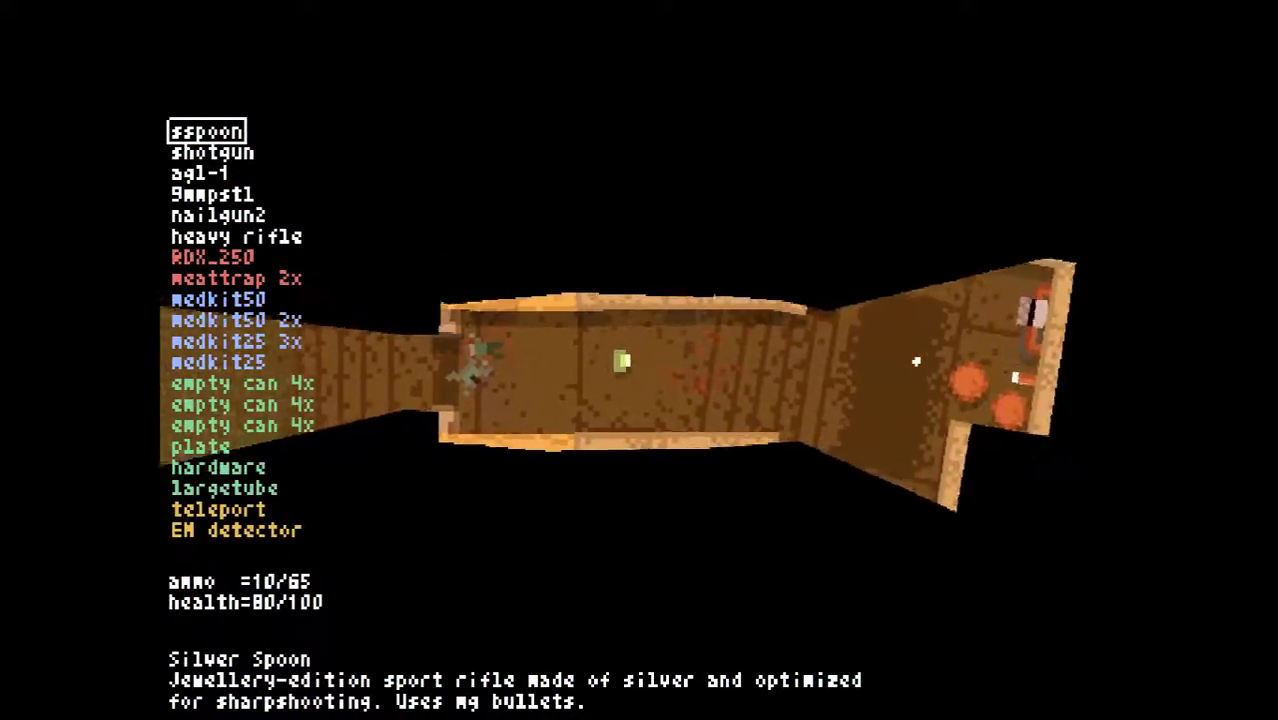
key("Left")
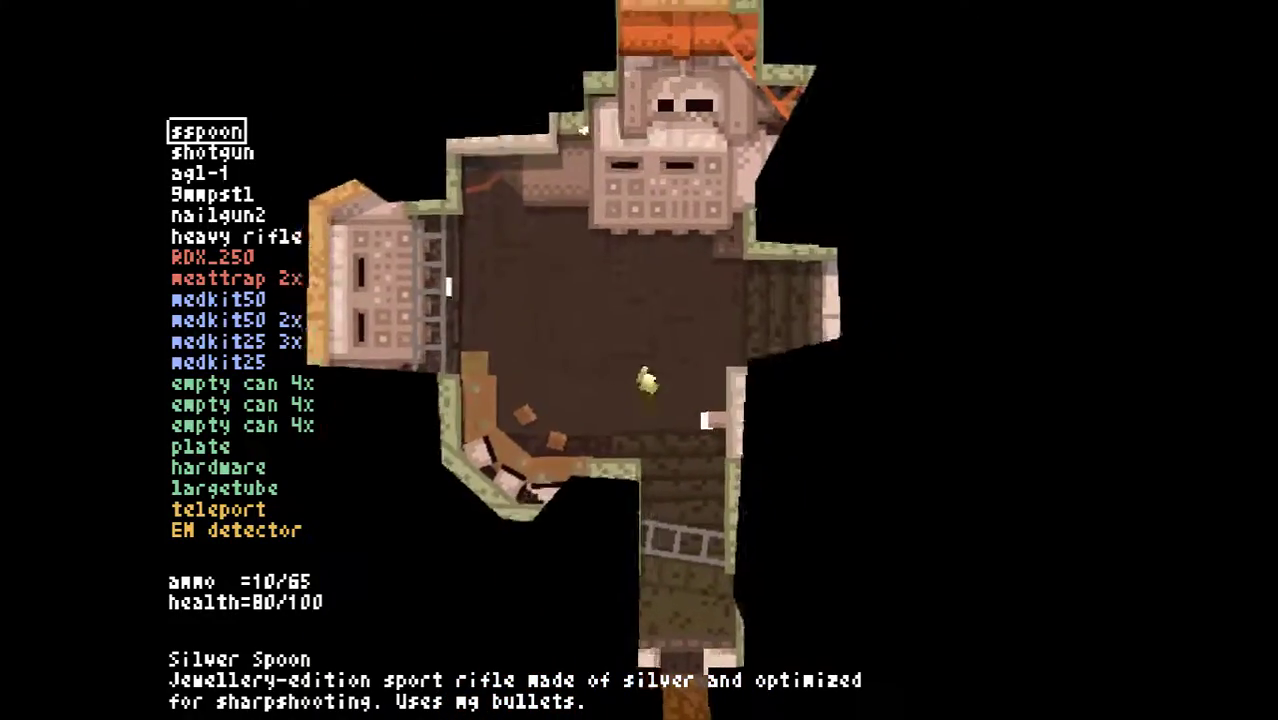
key("Left")
Check the map, then walk up the corridor into the octagonal teleport room
key("Tab")
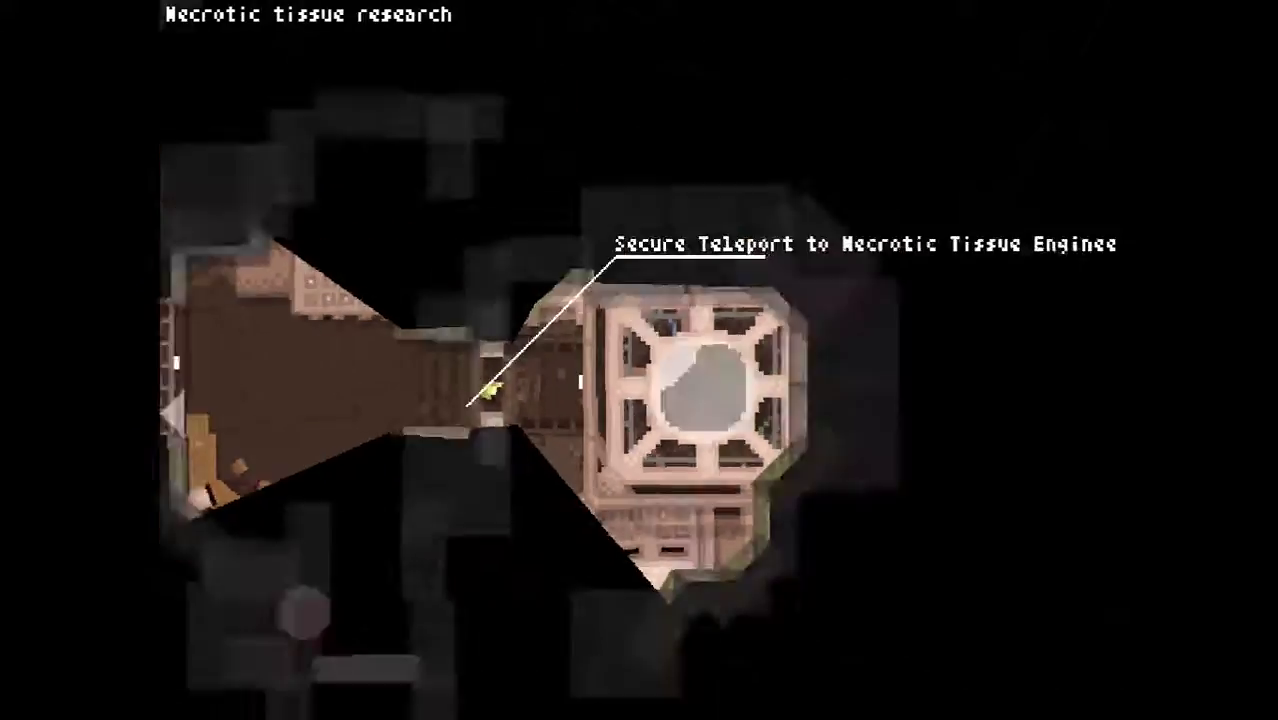
key("d")
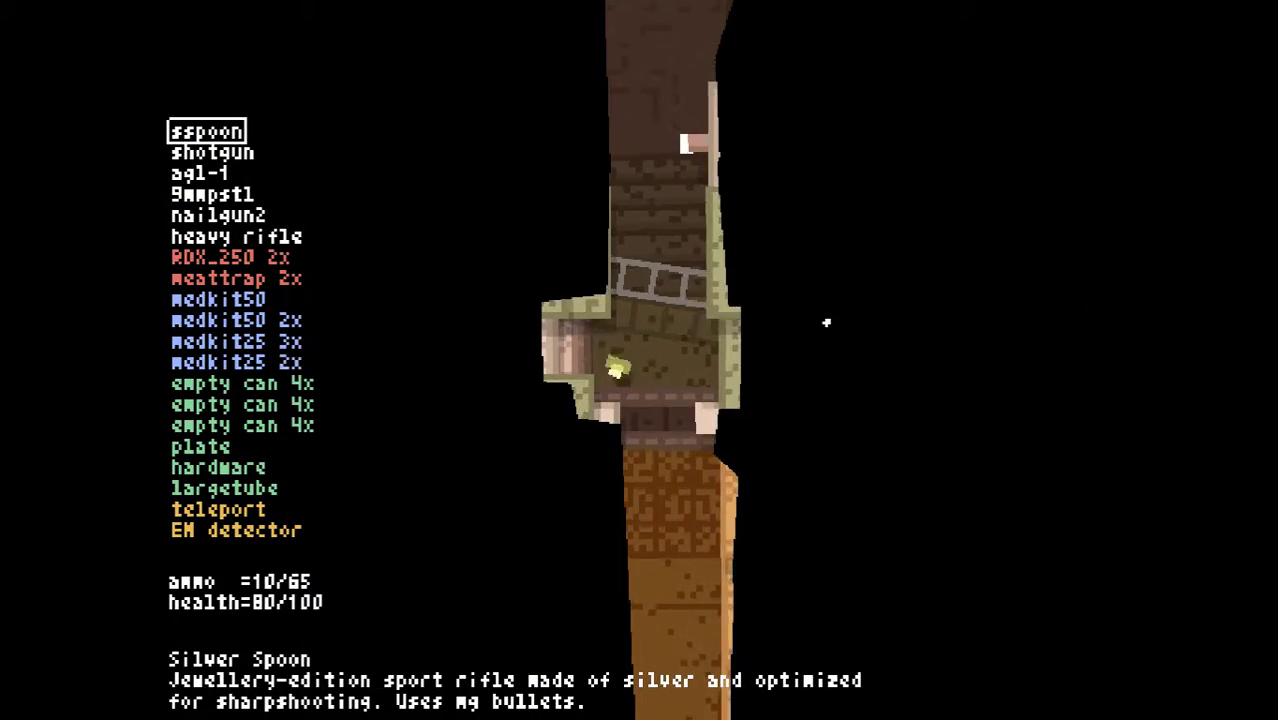
key("w")
key("d")
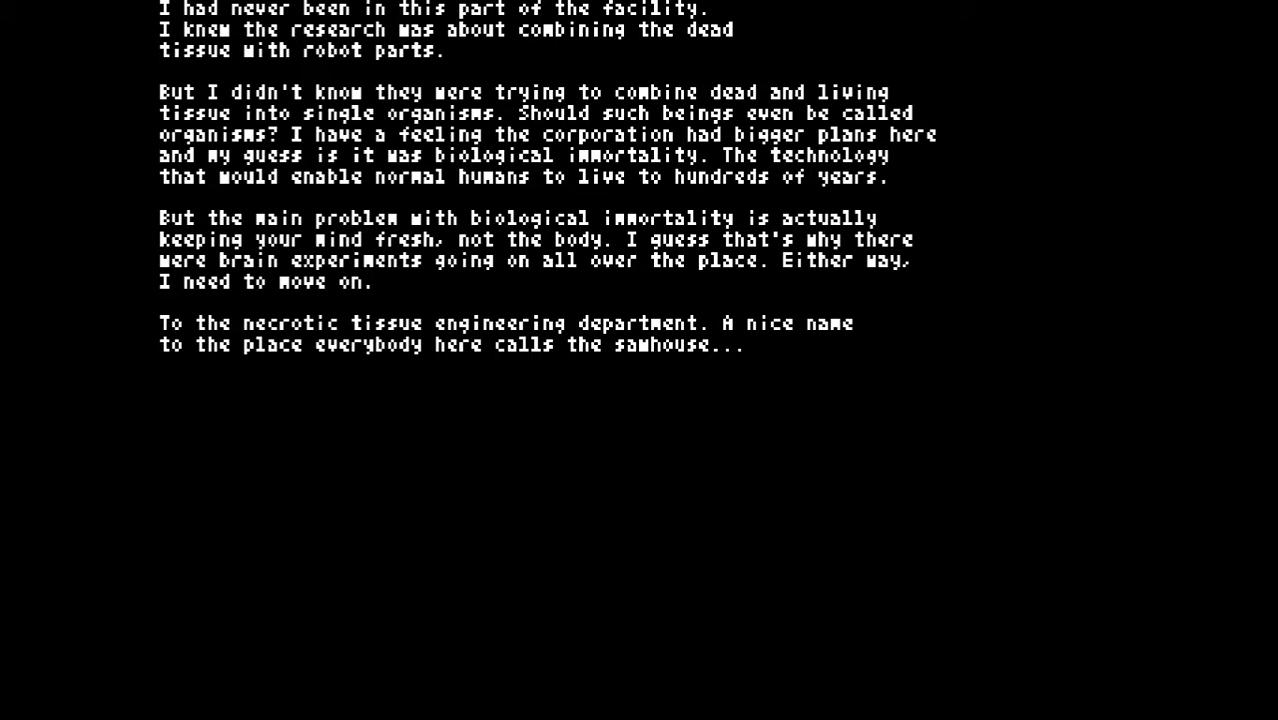
key("space")
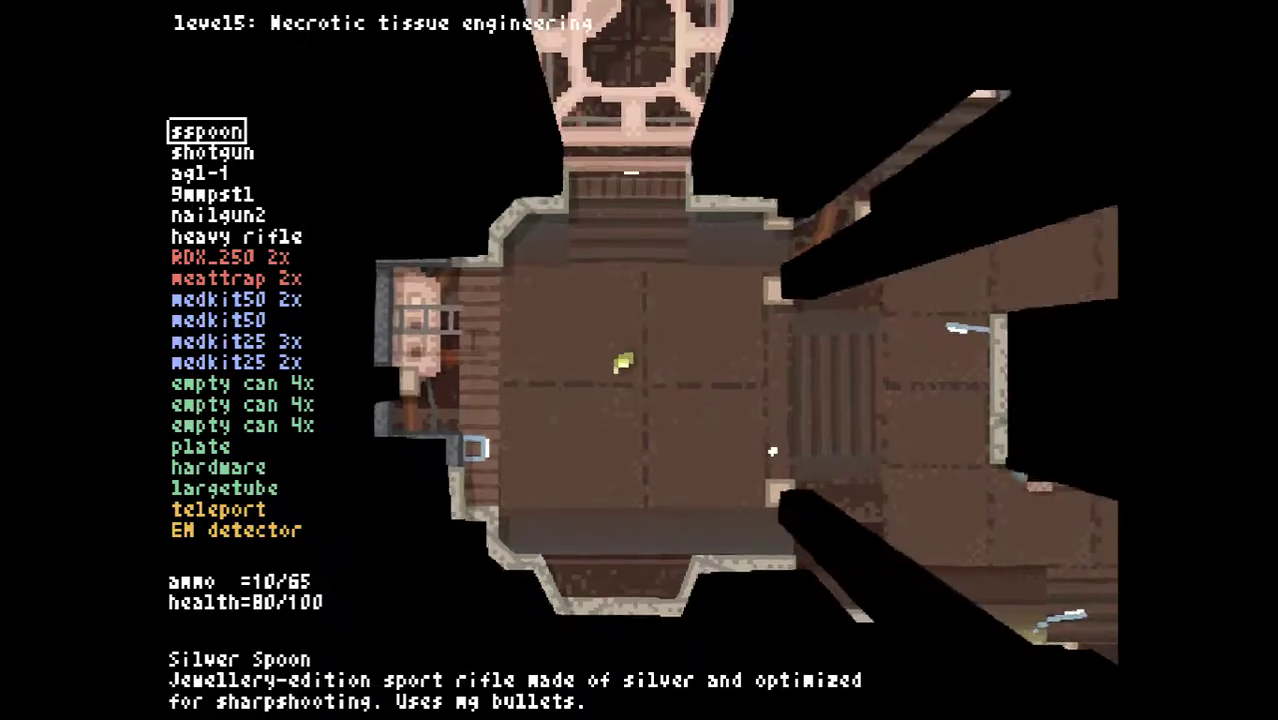
Shoot the enemies approaching from the right and left, then reload the silver spoon rifle
left_click(955, 466)
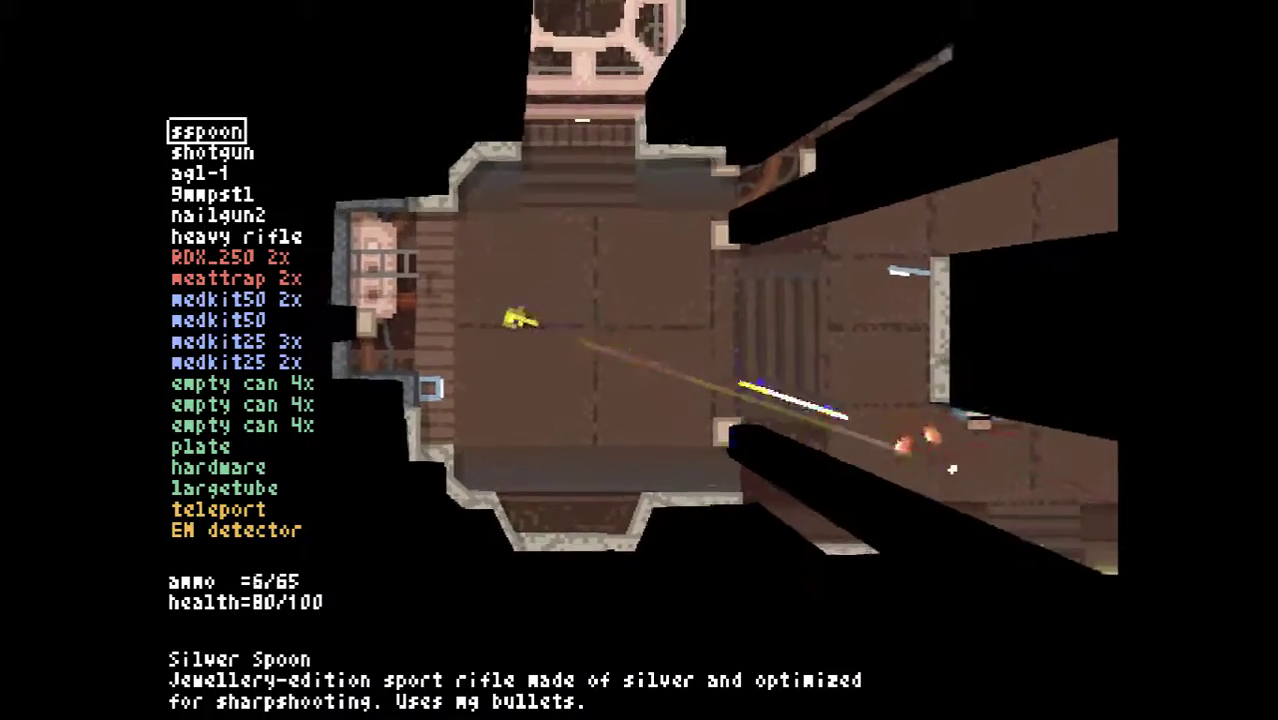
left_click(958, 466)
left_click(960, 470)
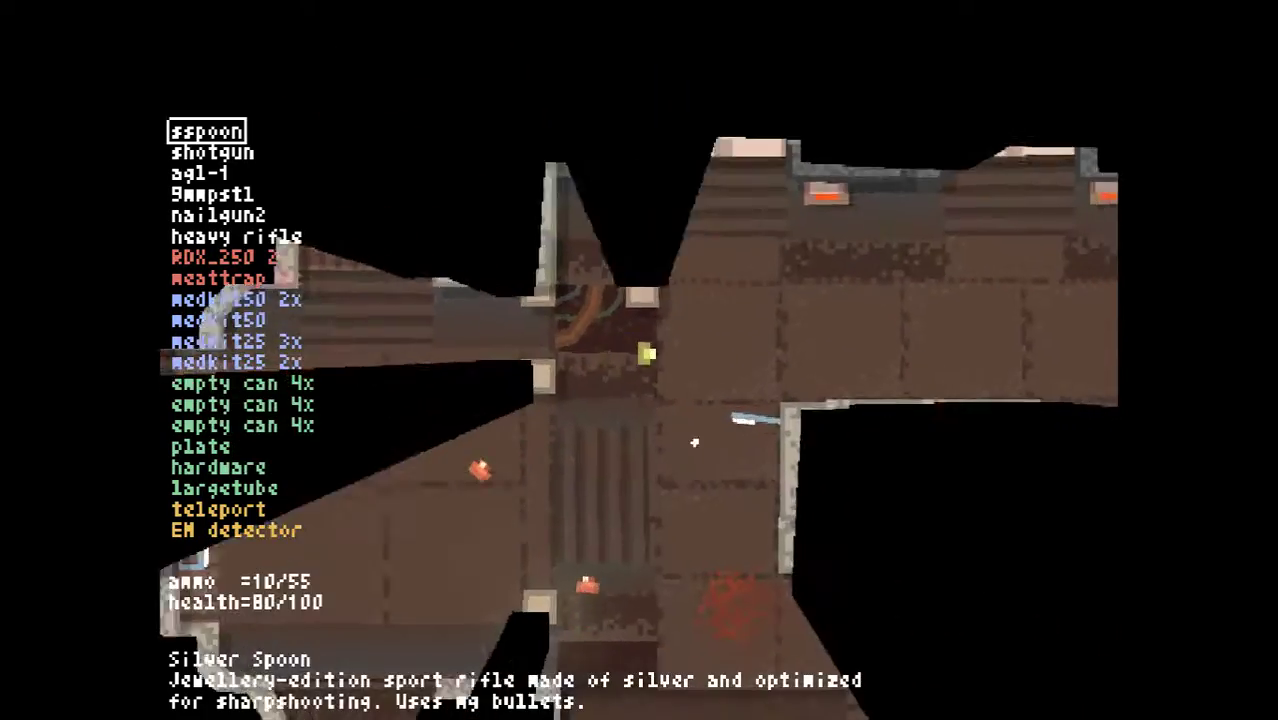
left_click(479, 541)
left_click(488, 406)
left_click(488, 406)
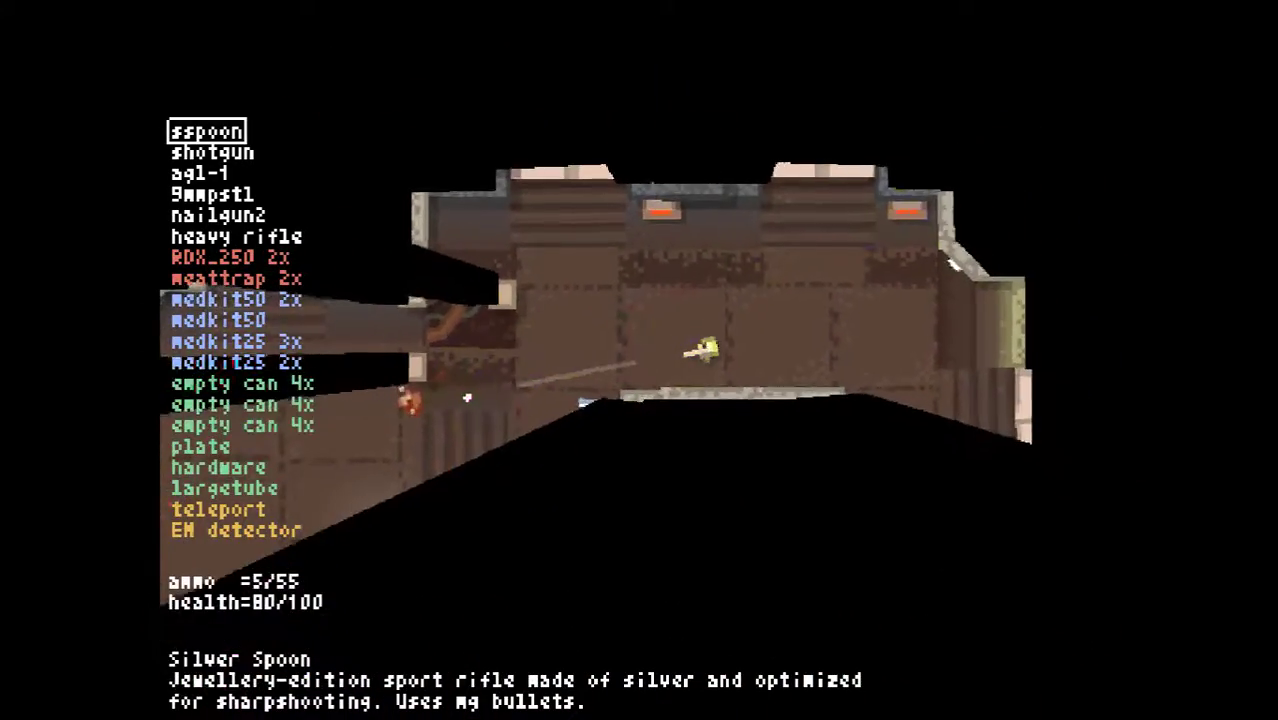
key("r")
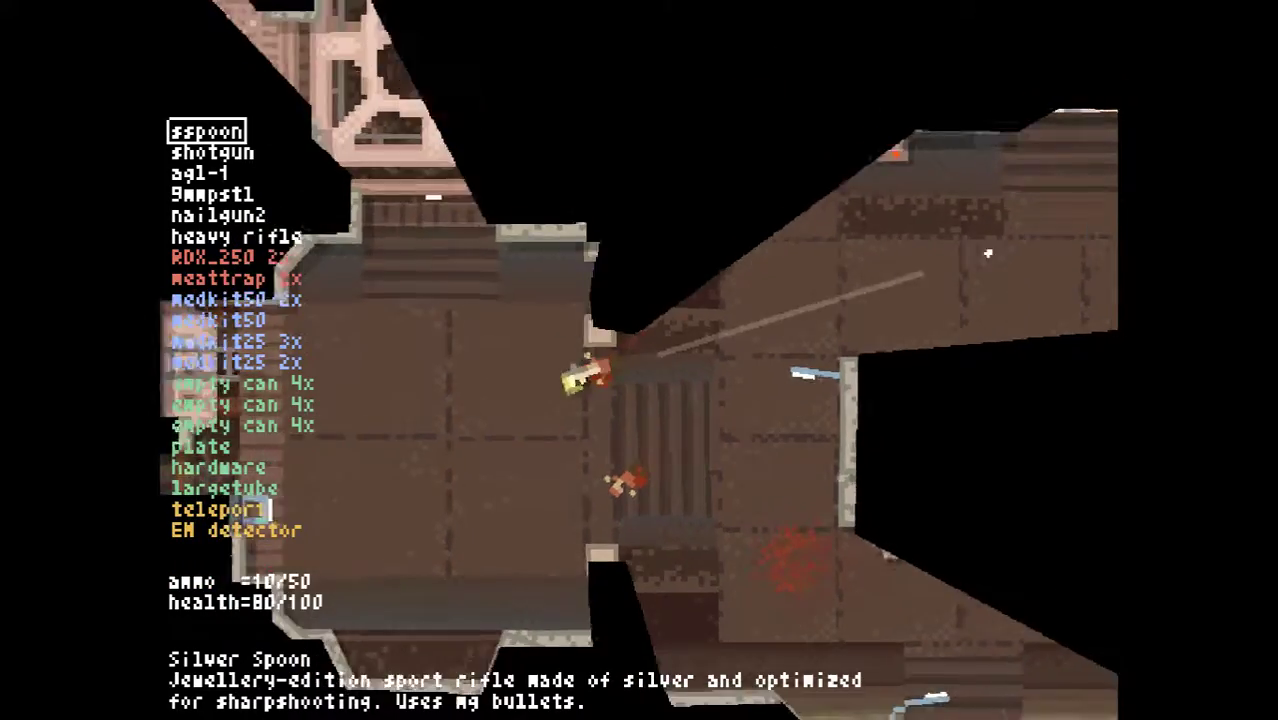
Fire on the next wave of incoming enemies and reload while repositioning
left_click(1095, 408)
left_click(1024, 431)
left_click(1024, 431)
left_click(1024, 431)
left_click(973, 427)
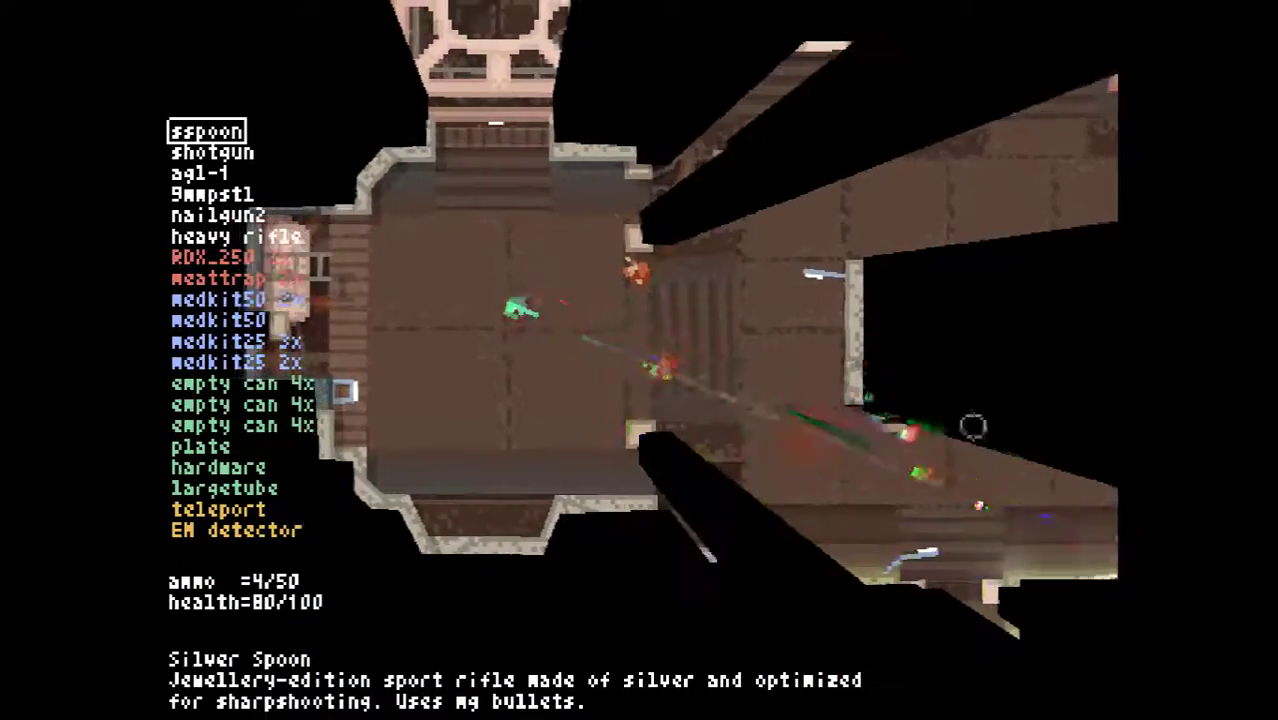
key("r")
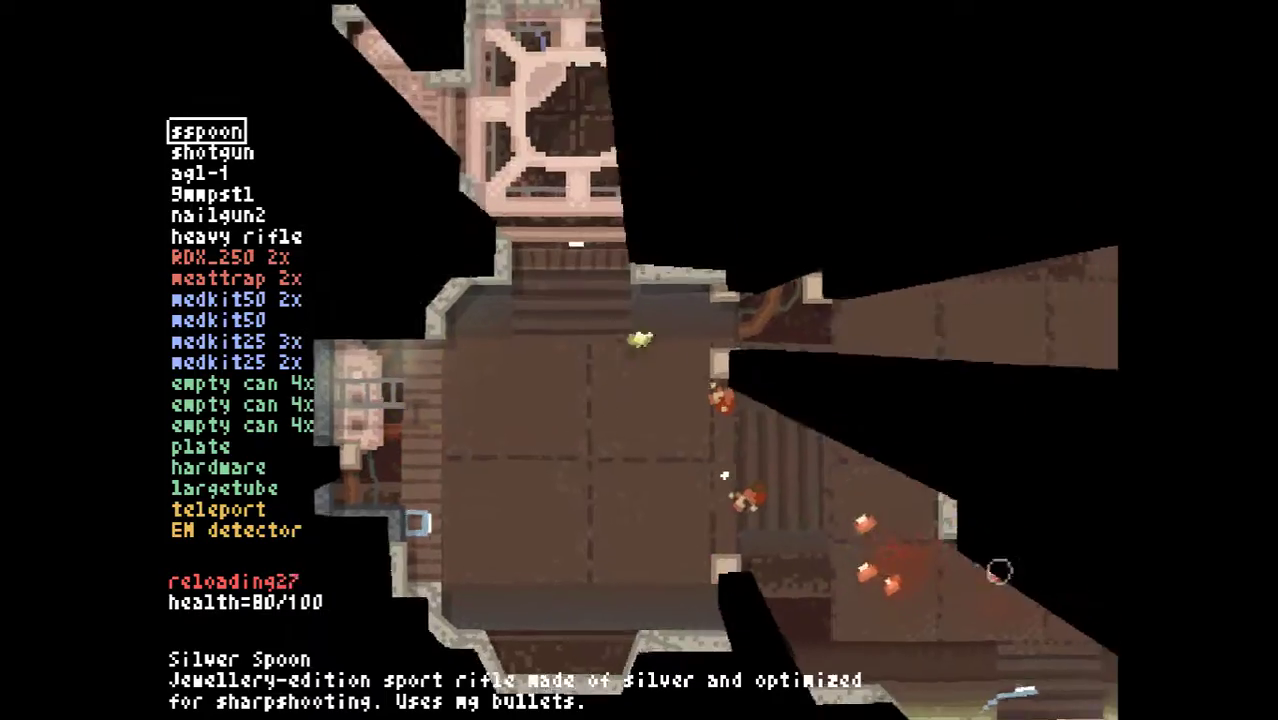
Keep firing up the corridor at the enemies pushing in
left_click(800, 480)
left_click(760, 400)
left_click(756, 350)
left_click(756, 345)
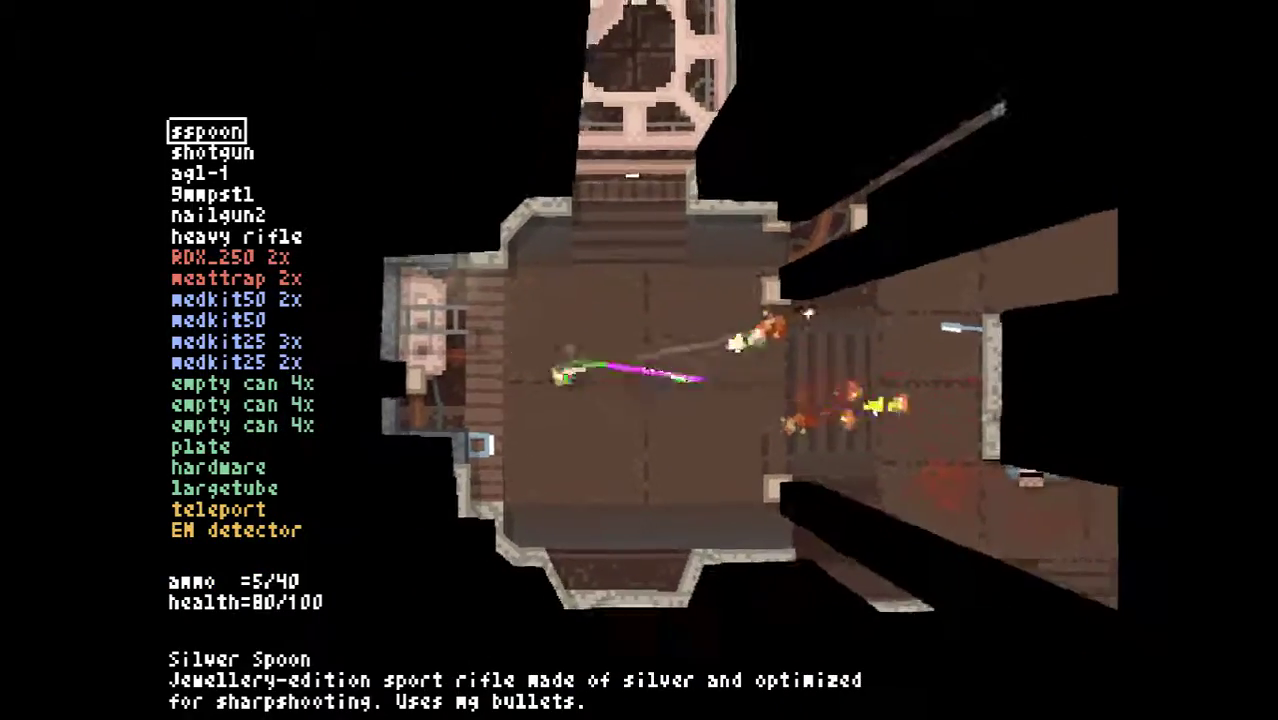
left_click(785, 310)
left_click(790, 300)
scroll(795, 298, "down", 1)
scroll(800, 296, "down", 3)
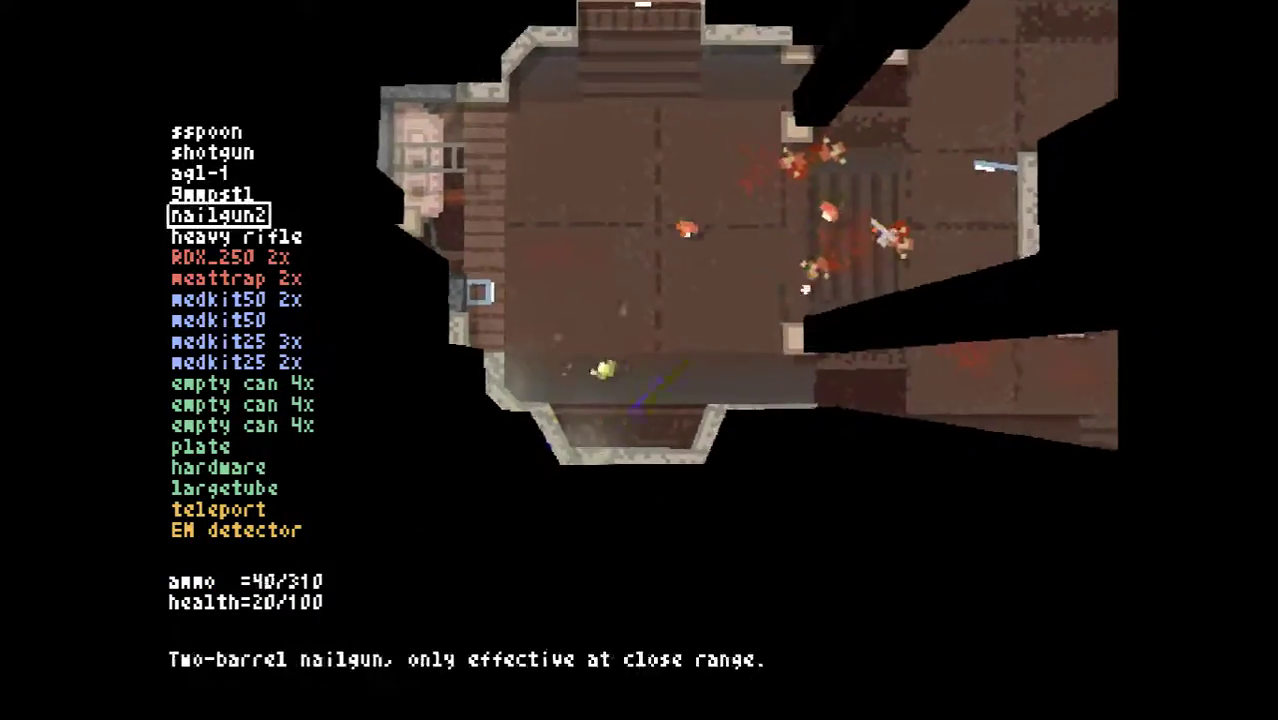
scroll(808, 292, "down", 3)
scroll(808, 294, "down", 2)
Use two 50-point medkits to reach 80 health, kill the enemies on the right, and reload
left_click(810, 320)
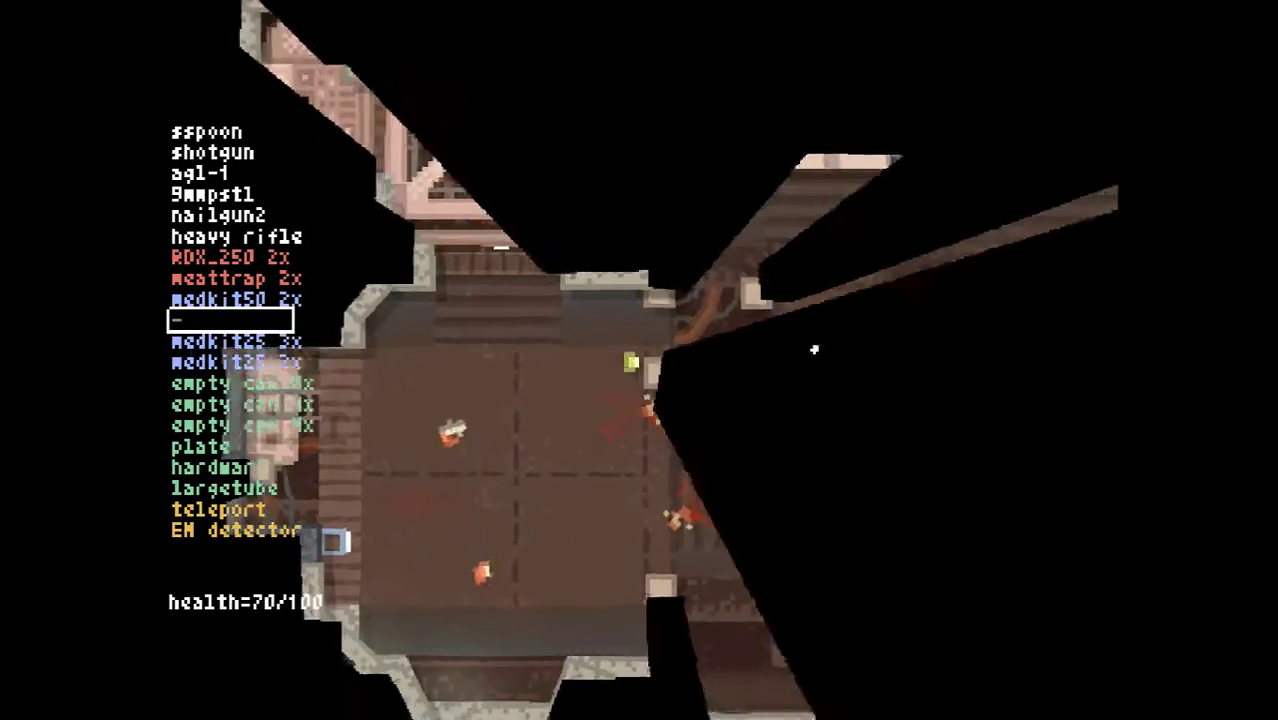
scroll(830, 335, "up", 2)
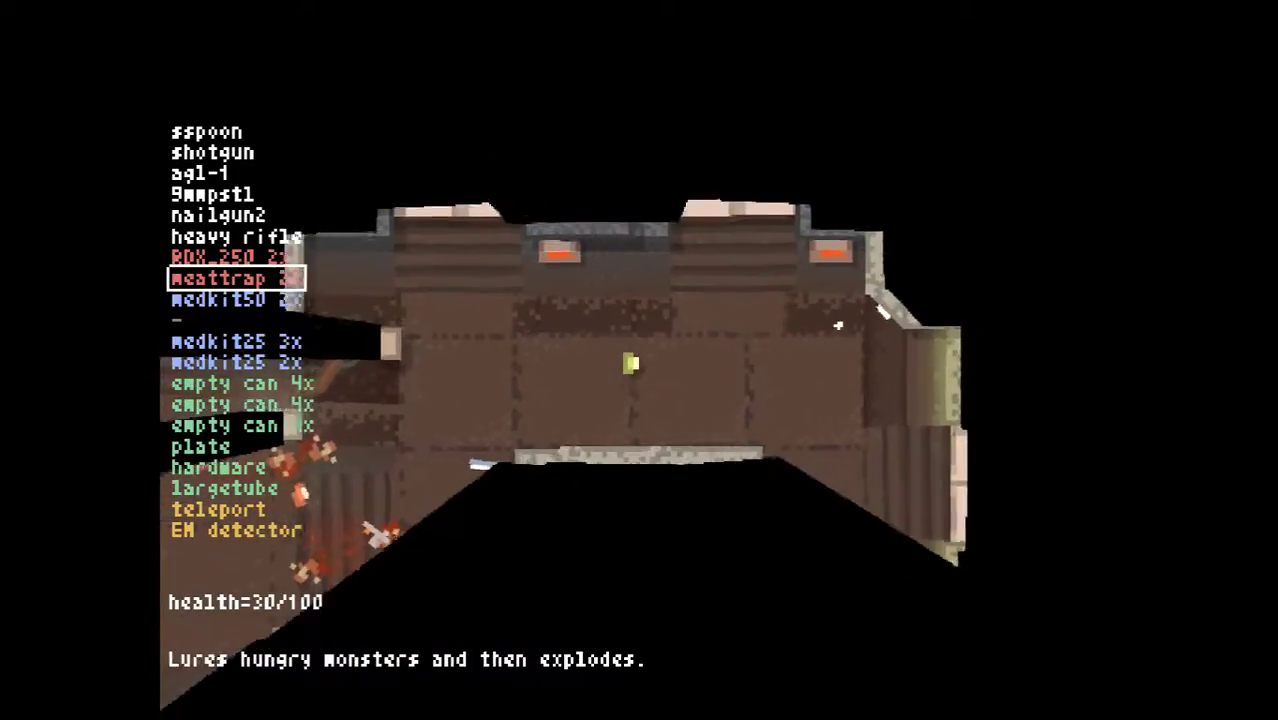
scroll(837, 324, "down", 1)
left_click(838, 325)
scroll(840, 327, "up", 2)
scroll(842, 328, "up", 2)
scroll(820, 335, "up", 2)
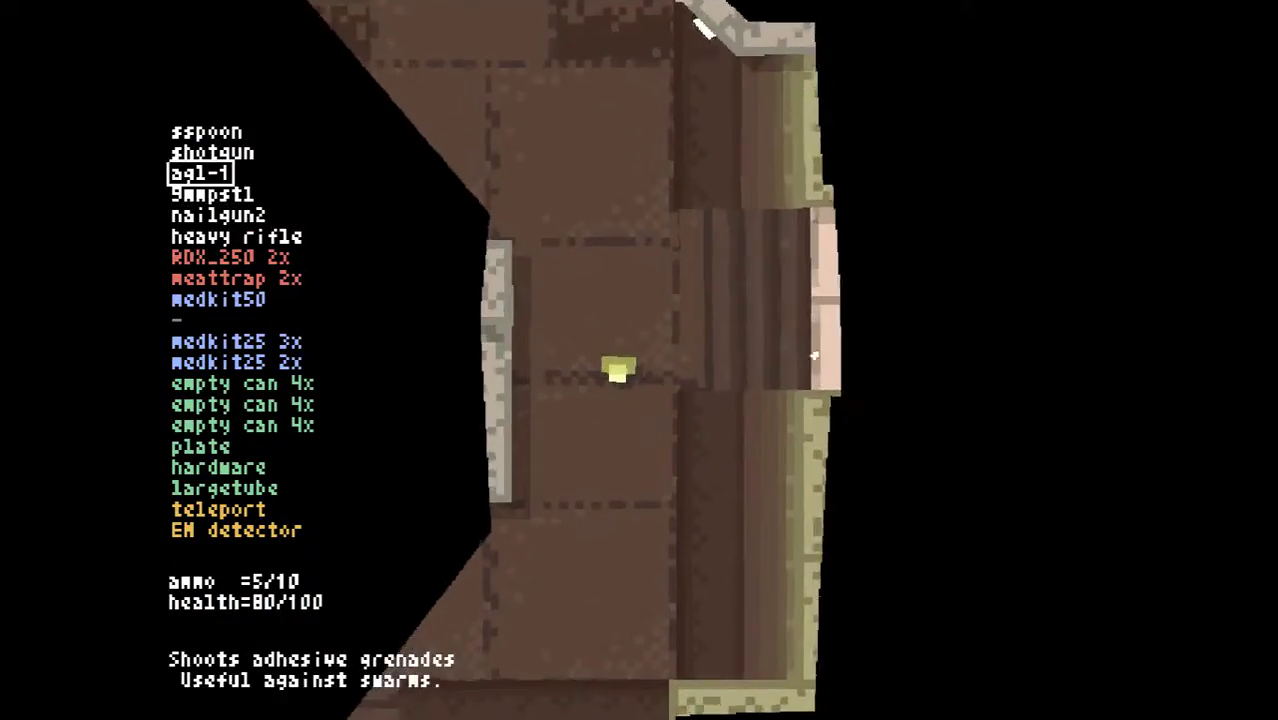
scroll(770, 335, "up", 2)
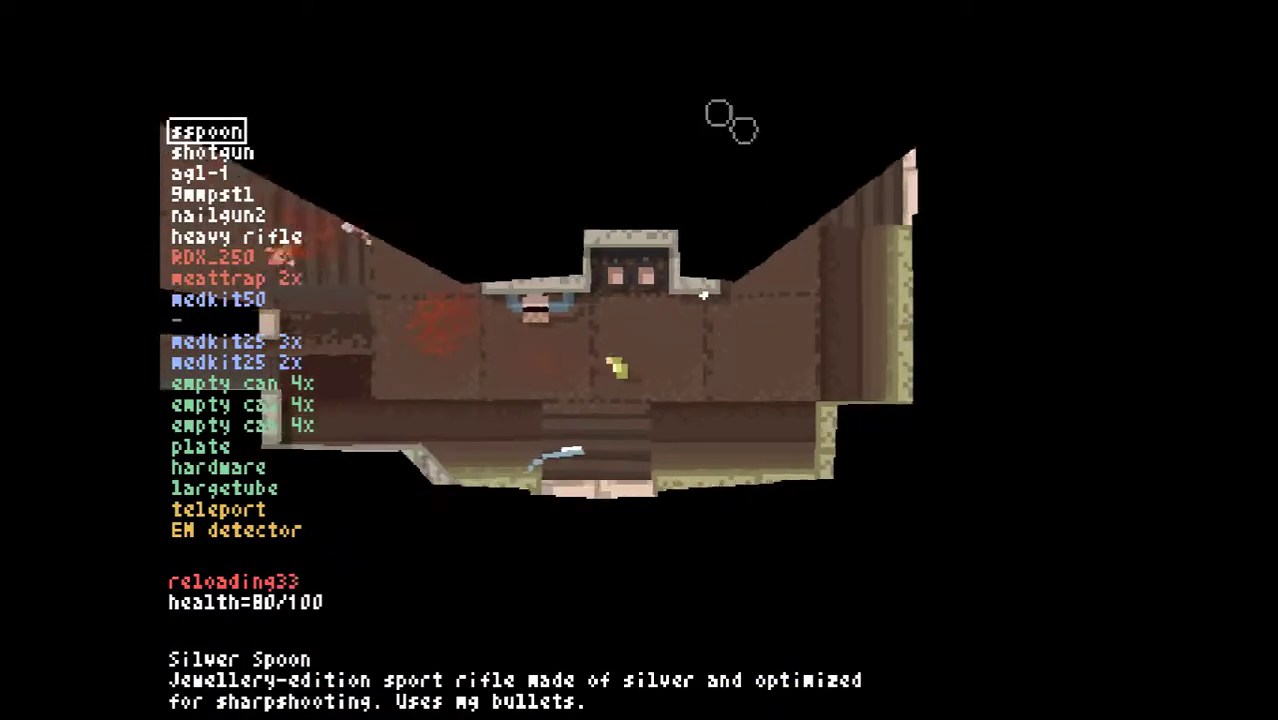
left_click(860, 310)
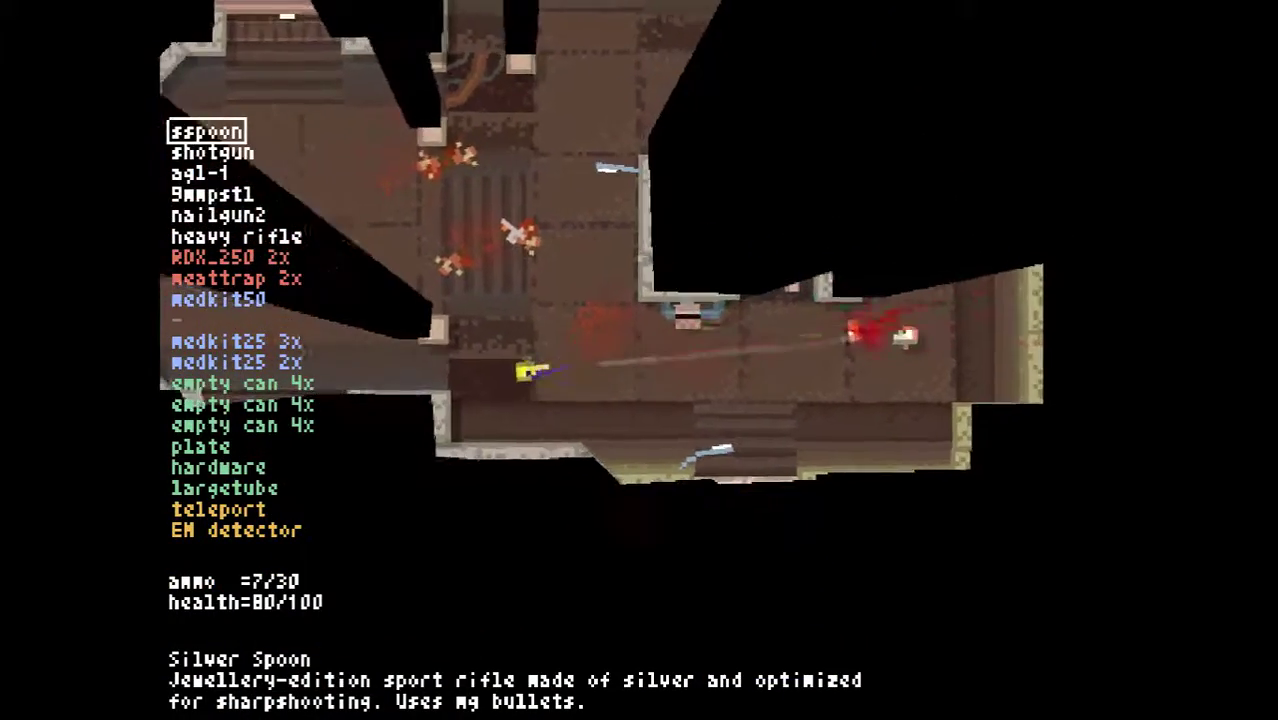
left_click(880, 335)
left_click(930, 380)
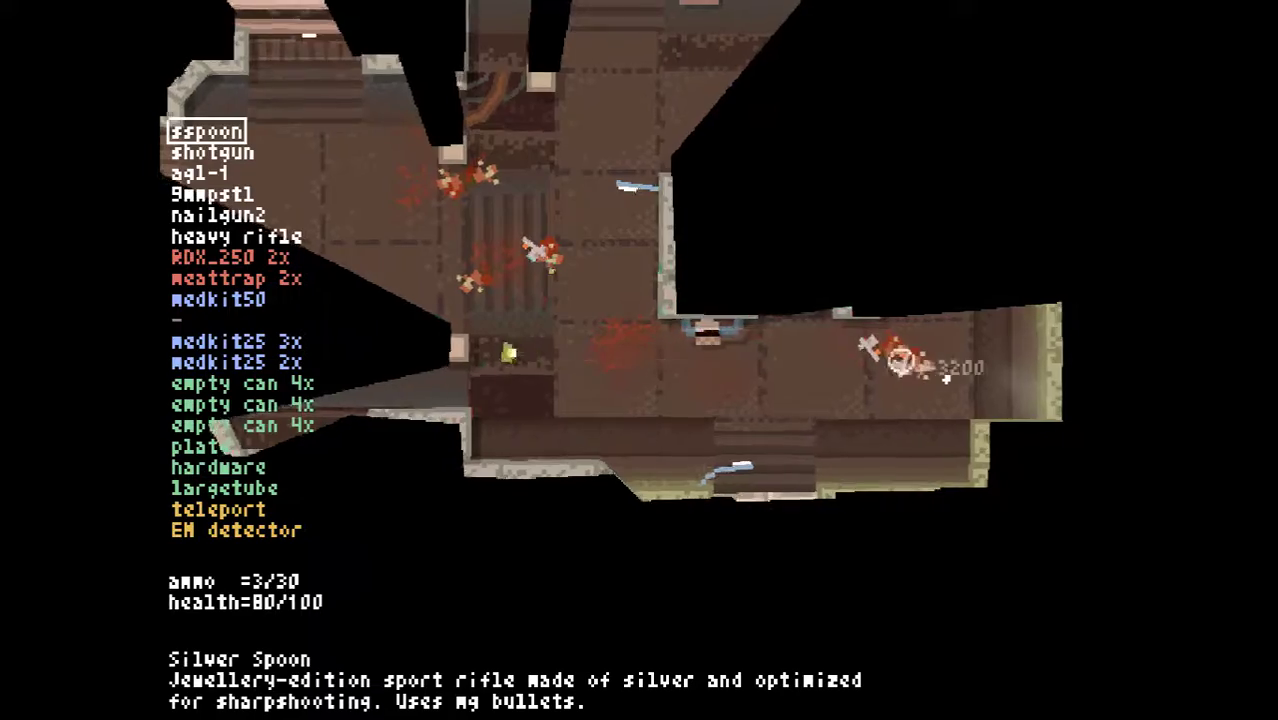
key("r")
Walk right to the dead enemies, reload the silver spoon, and return to the starting room
key("d")
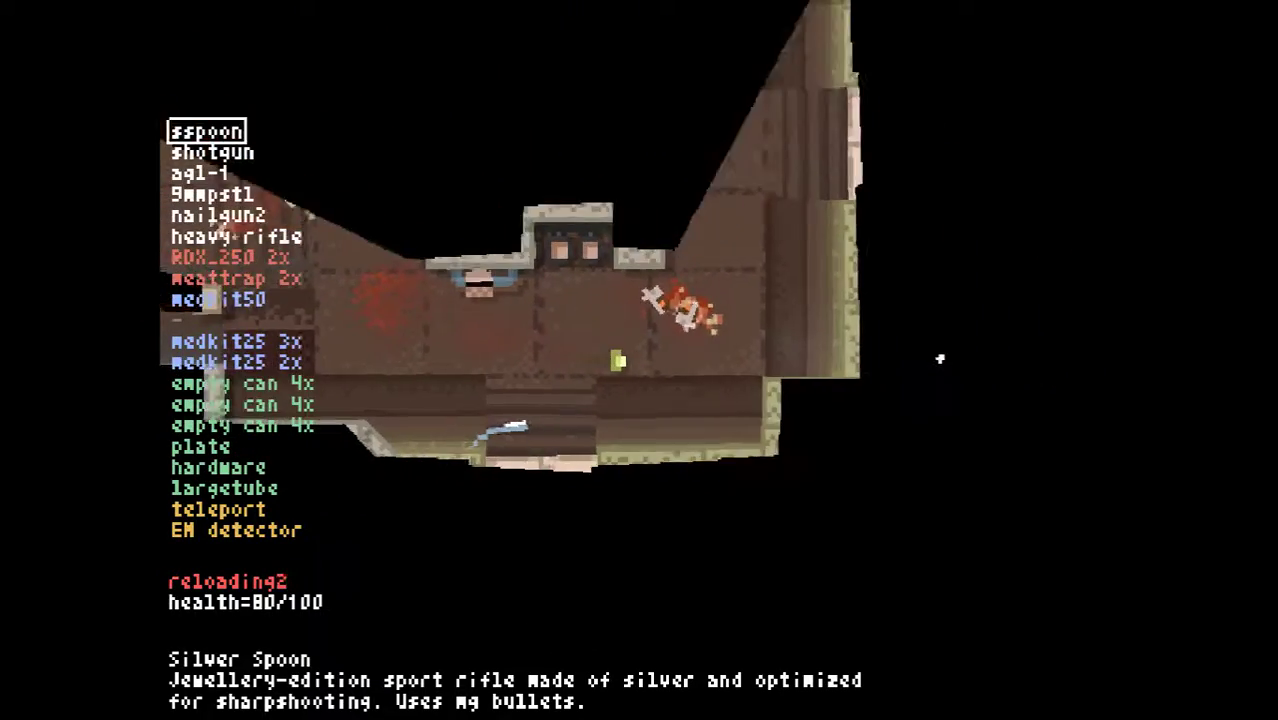
scroll(934, 355, "up", 2)
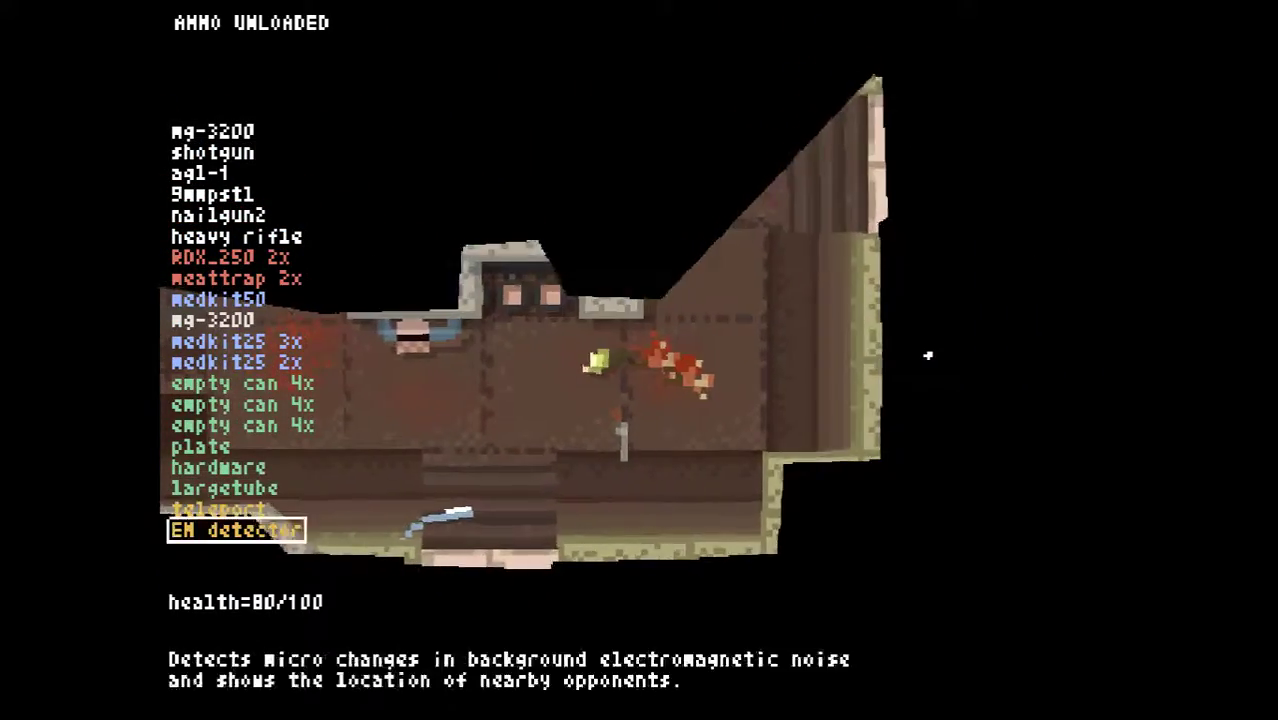
scroll(934, 355, "up", 5)
scroll(930, 355, "up", 3)
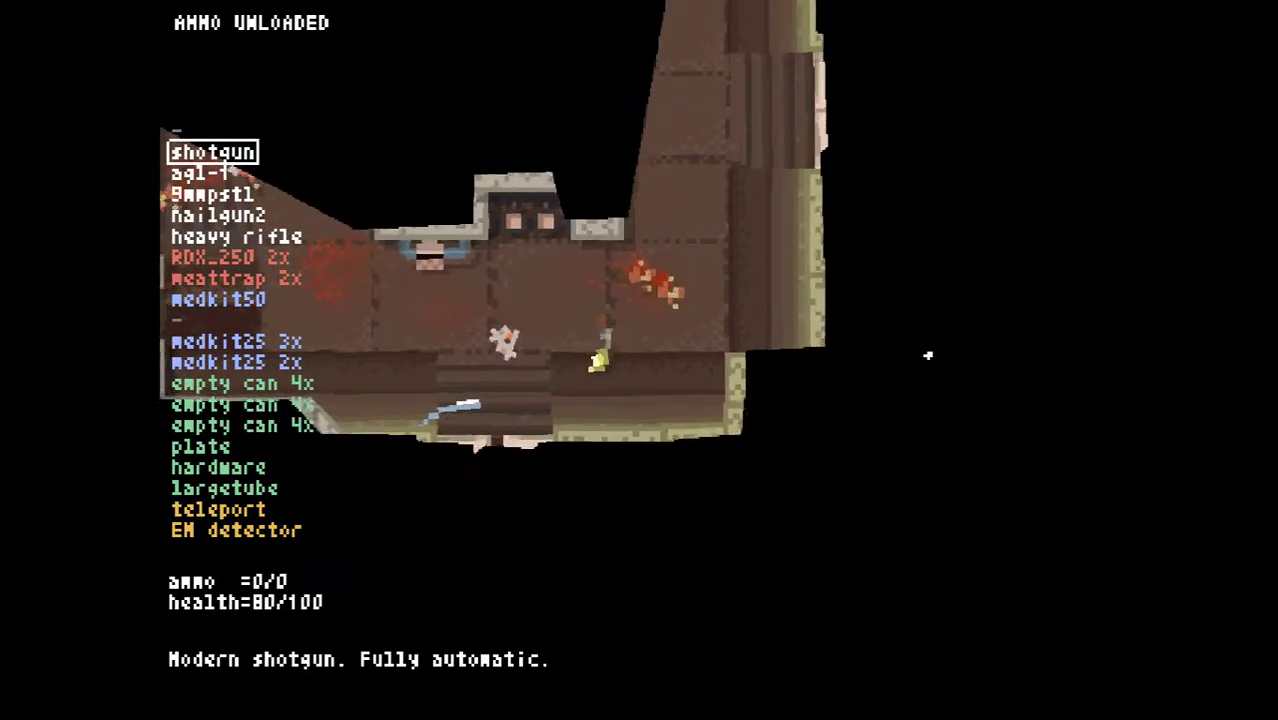
scroll(925, 355, "down", 1)
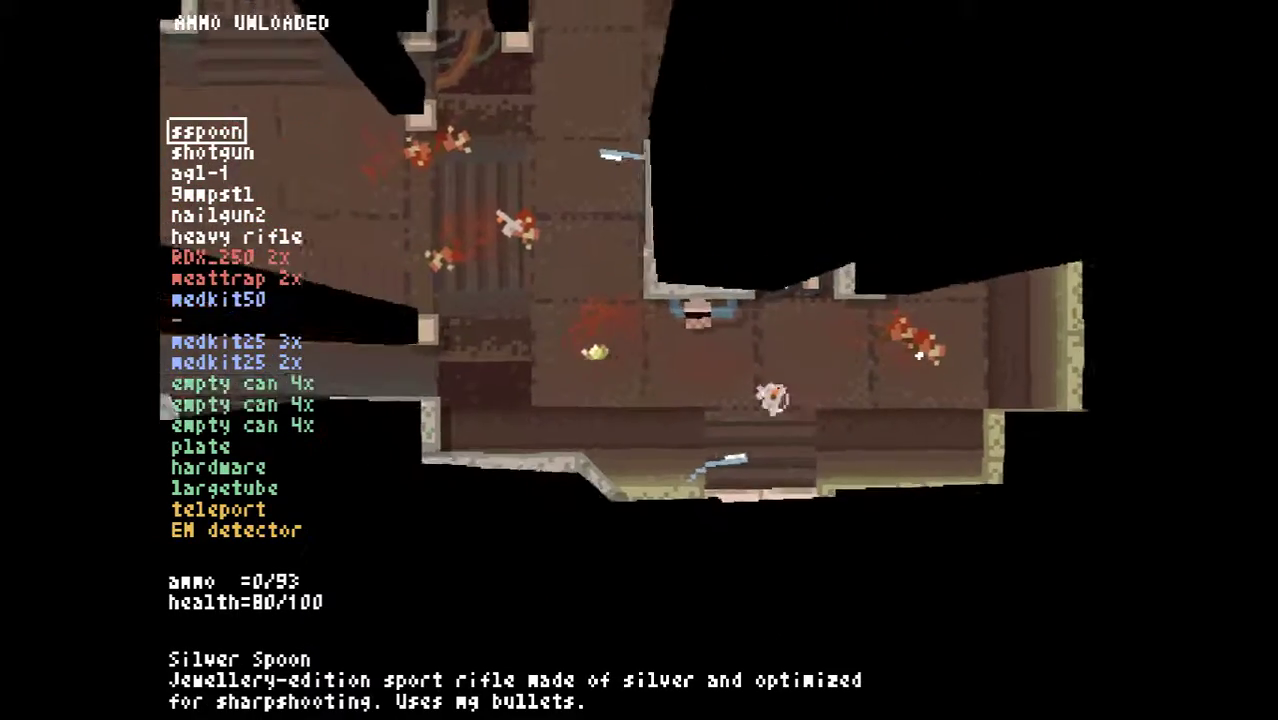
key("r")
key("a")
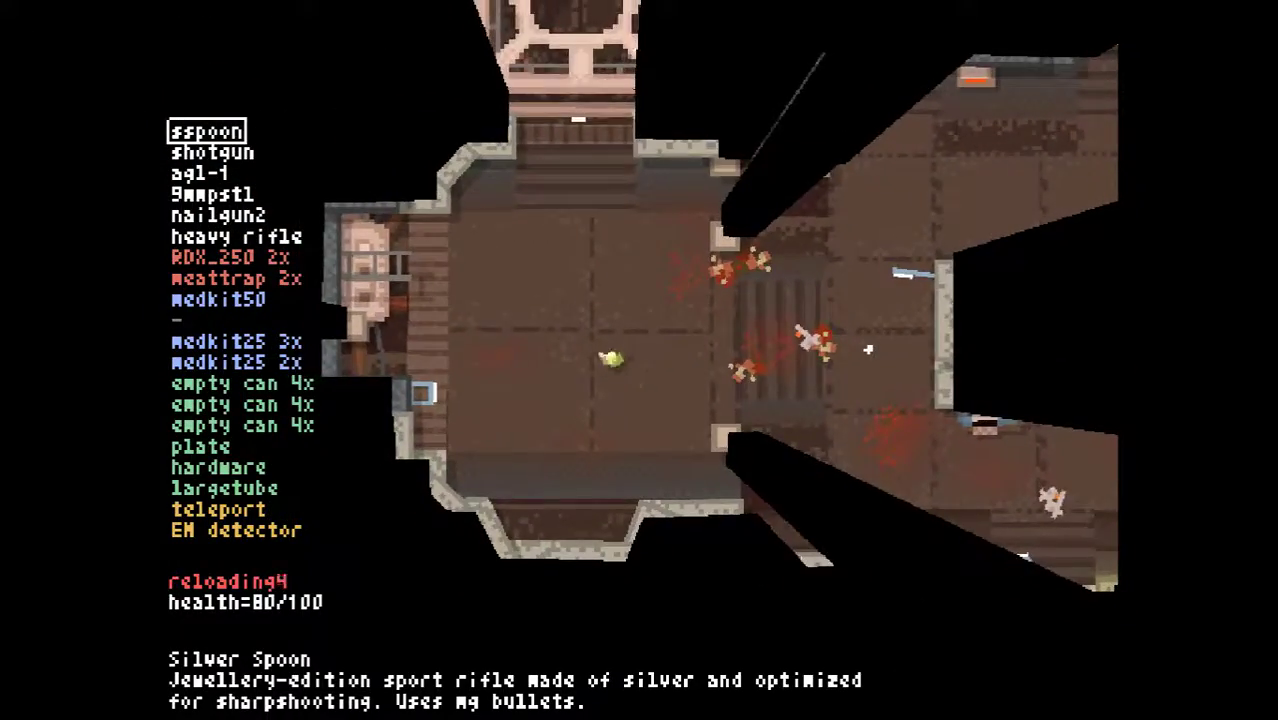
key("w")
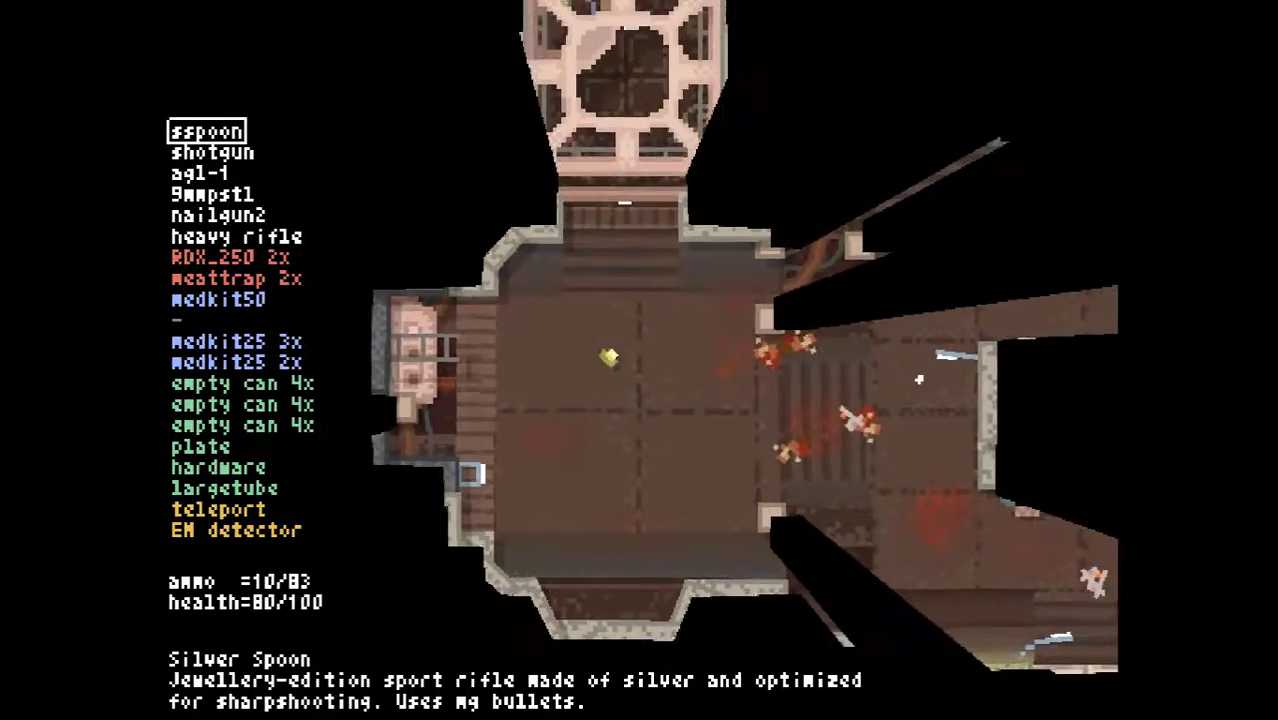